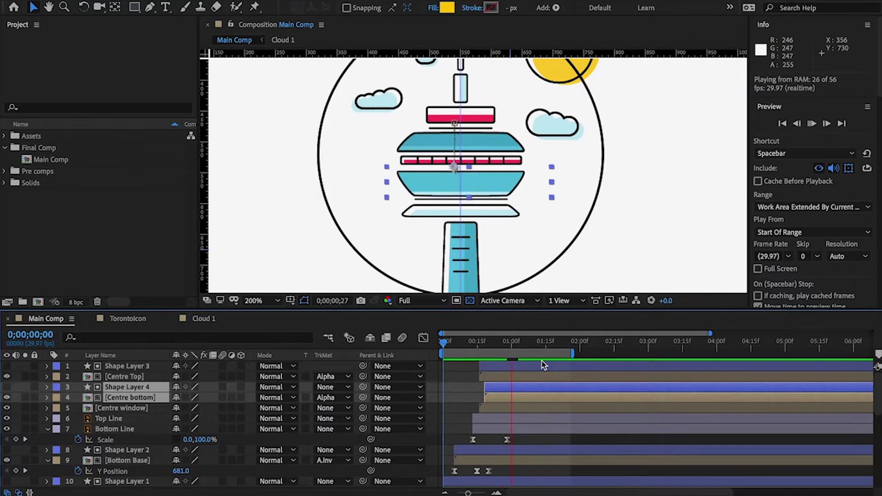
pyautogui.click(467, 385)
pyautogui.press('space')
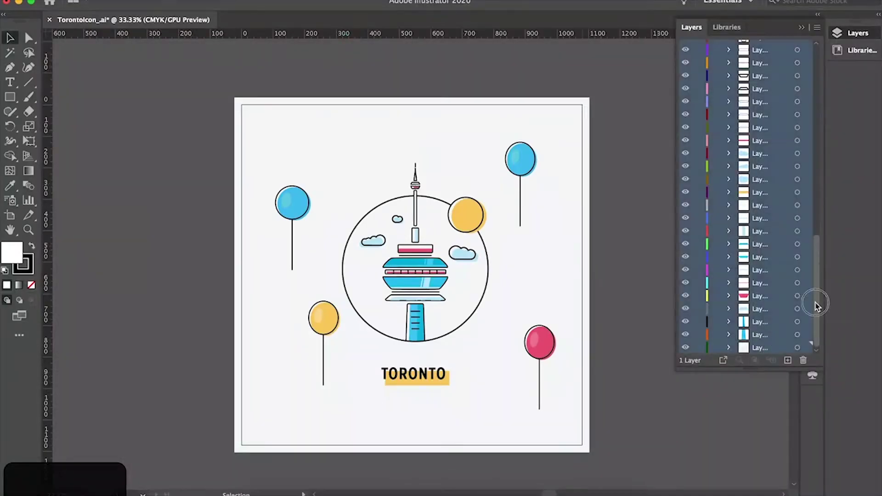
# - In Illustrator, move all the selected sublayers out of their parent layer to the top level of the layer list
pyautogui.scroll(5, 776, 51)
pyautogui.moveTo(755, 61); pyautogui.dragTo(754, 40)
pyautogui.moveTo(816, 152); pyautogui.dragTo(816, 347)
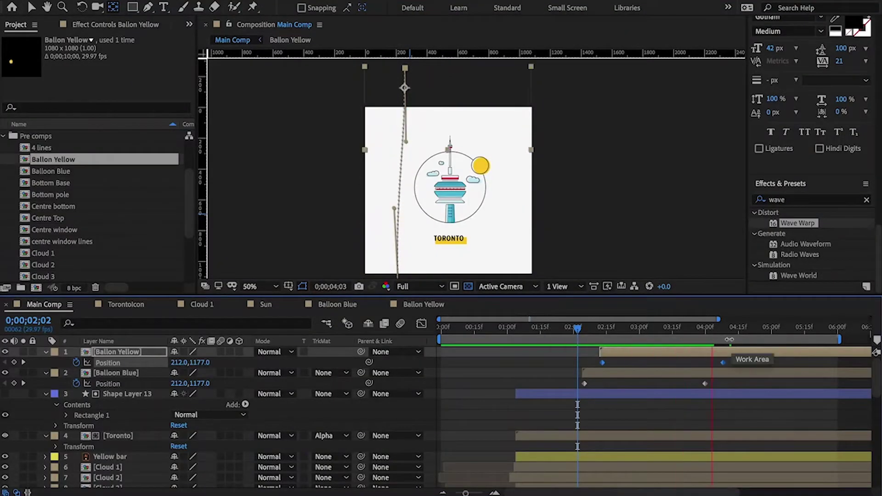
# - In After Effects, set the current time to 0;00;02;13, at the Ballon Yellow layer's first Position keyframe
pyautogui.click(603, 330)
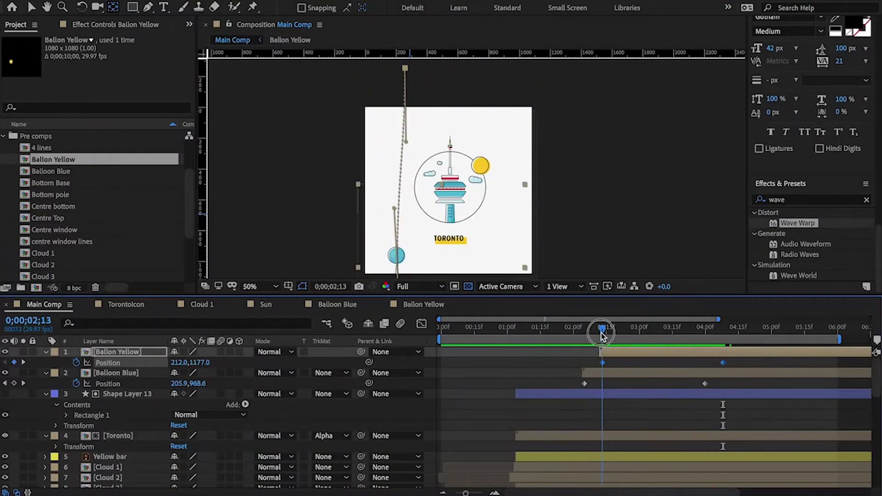
pyautogui.moveTo(568, 228); pyautogui.dragTo(532, 194)
pyautogui.press('v')
pyautogui.moveTo(734, 368); pyautogui.dragTo(586, 359)
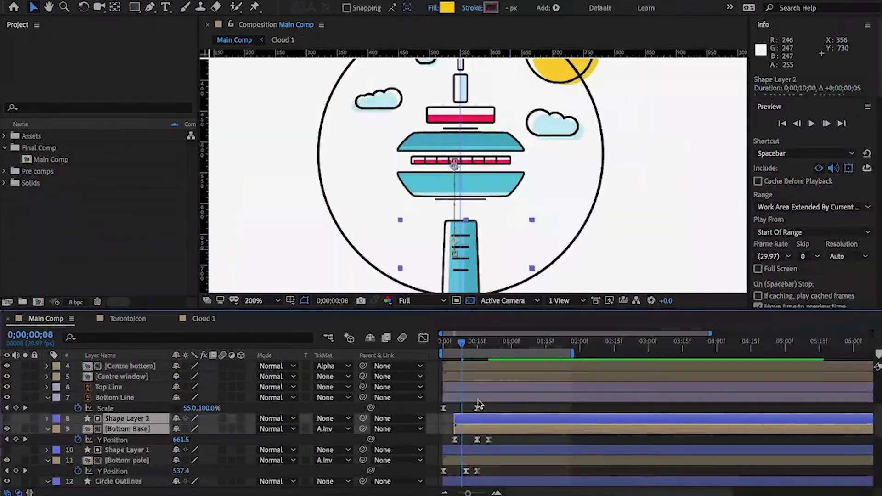
# - Shift the Top Line and Bottom Line layers to start 13 frames into the Main Comp timeline
pyautogui.click(479, 390)
pyautogui.moveTo(479, 390); pyautogui.dragTo(498, 390)
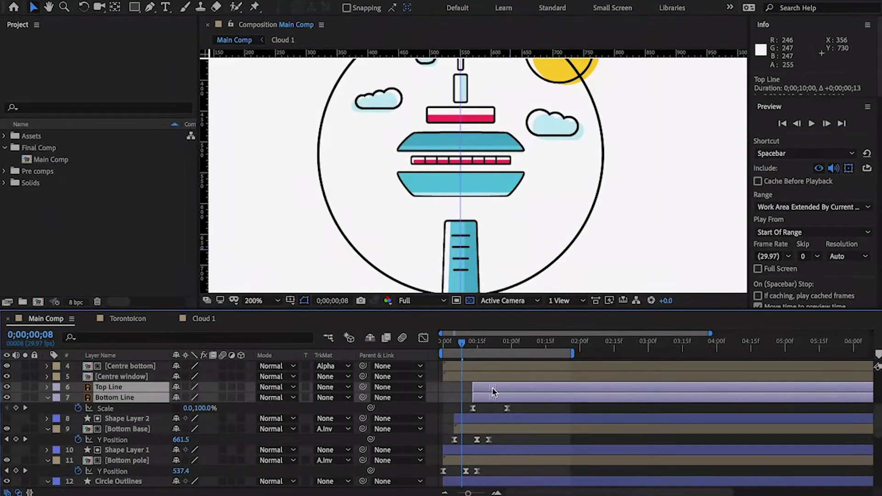
pyautogui.scroll(3, 489, 410)
pyautogui.click(473, 440)
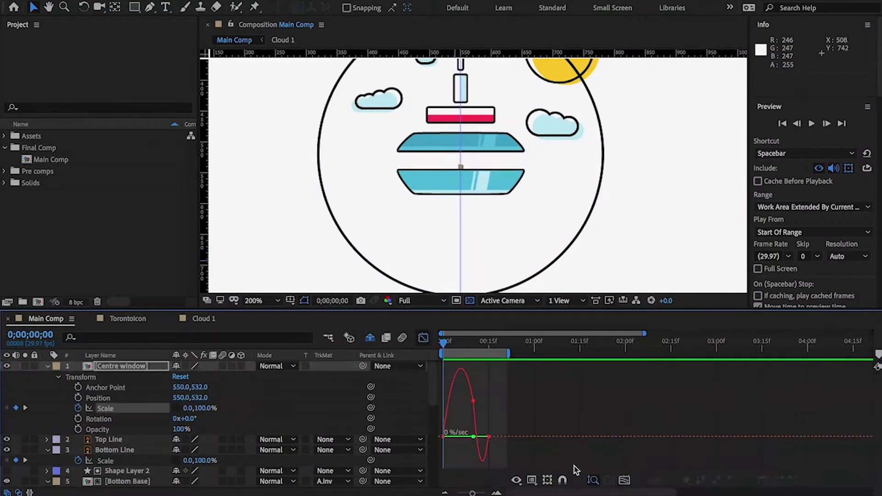
# - Reshape the speed graph of the Centre window layer's Scale animation by adjusting the easing handles of its keyframes
pyautogui.click(624, 483)
pyautogui.click(533, 480)
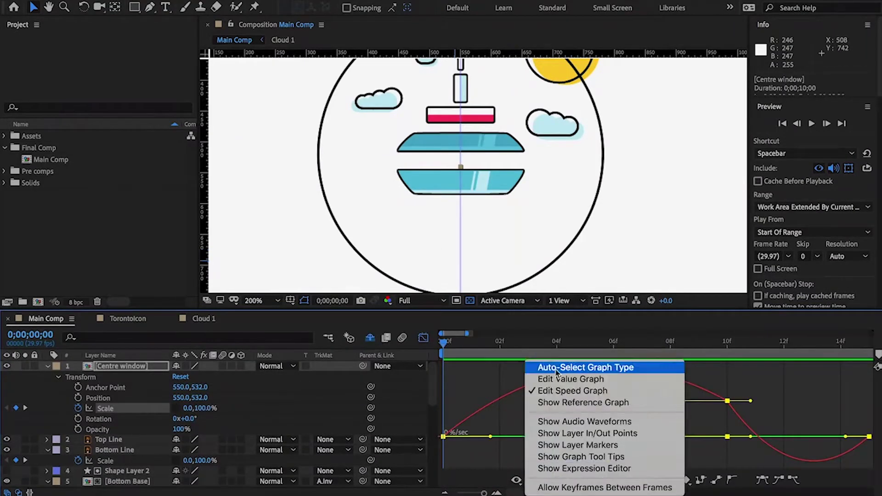
pyautogui.click(507, 457)
pyautogui.moveTo(453, 445); pyautogui.dragTo(432, 430)
pyautogui.moveTo(490, 436); pyautogui.dragTo(526, 438)
pyautogui.moveTo(756, 458); pyautogui.dragTo(662, 412)
pyautogui.moveTo(751, 412); pyautogui.dragTo(763, 411)
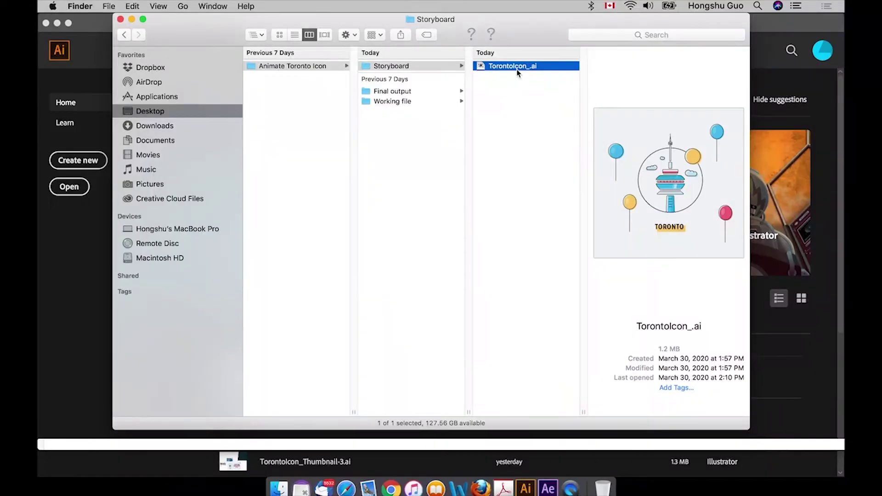
# - Preview the TorontoIcon_.ai artwork from the Storyboard folder, then close the preview
pyautogui.press('space')
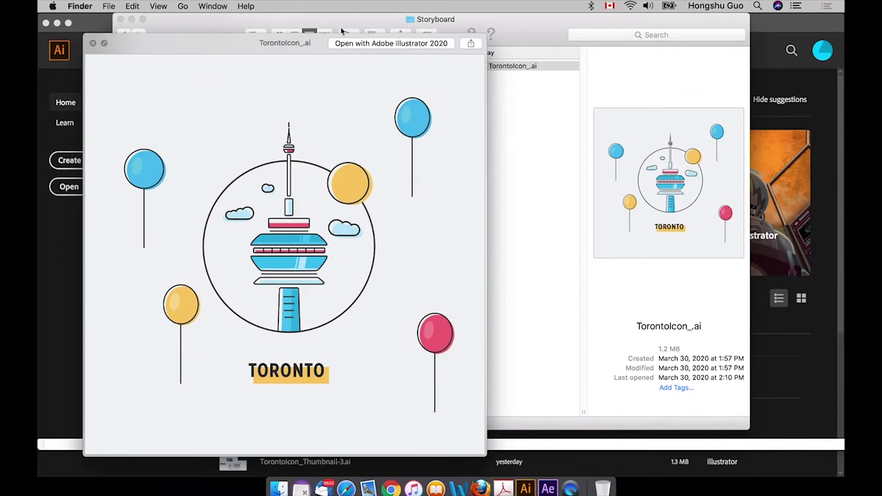
pyautogui.moveTo(307, 42); pyautogui.dragTo(434, 21)
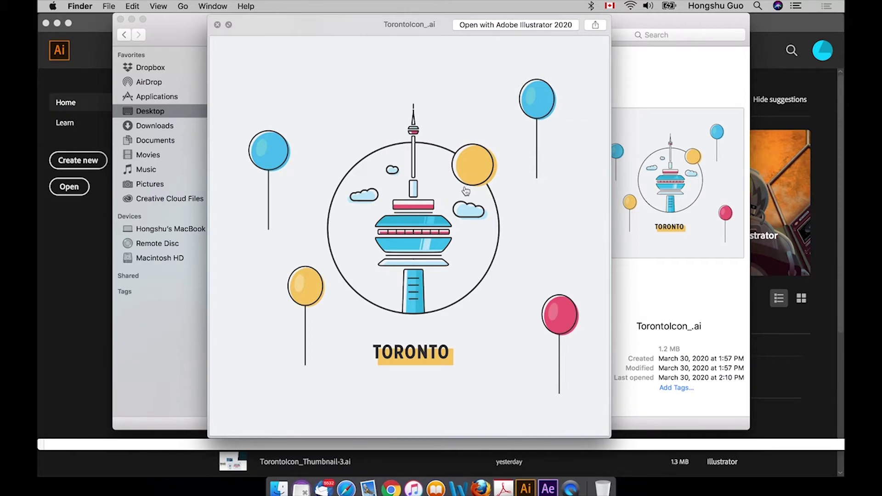
pyautogui.press('space')
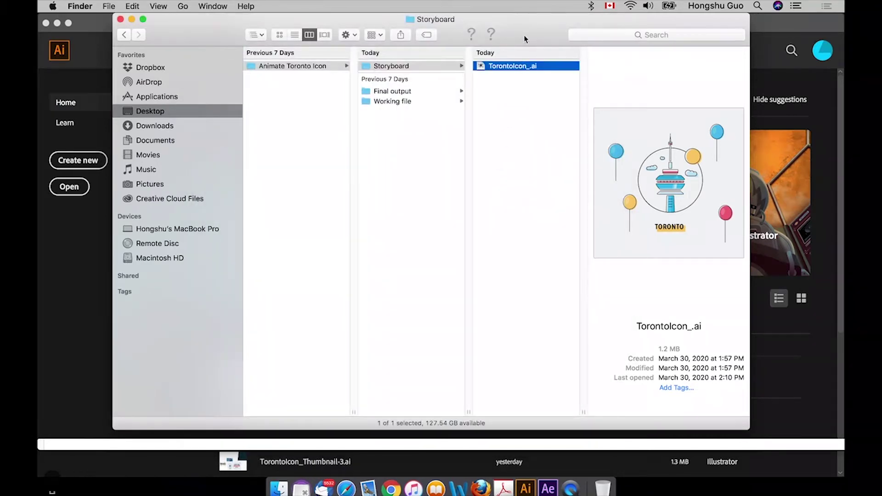
pyautogui.moveTo(524, 36); pyautogui.dragTo(520, 36)
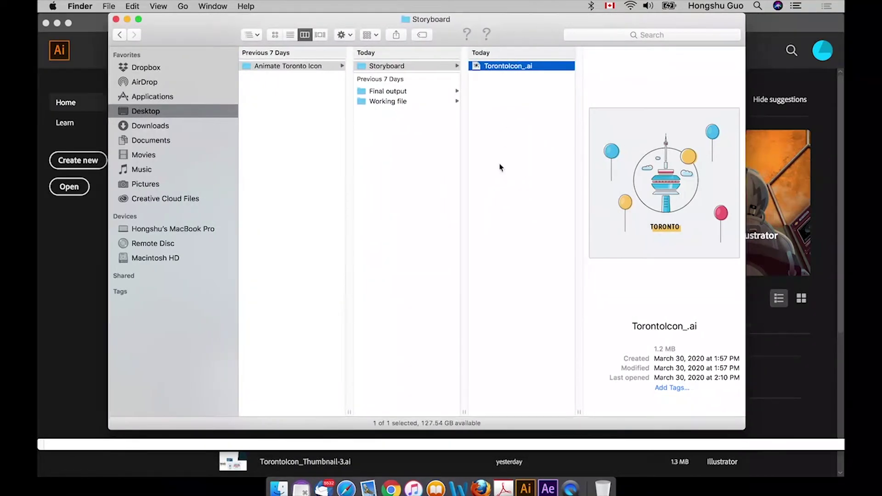
# - Switch to After Effects and create a new composition, Comp 1, with the HDTV 1080 29.97 preset and a 0;00;15;00 duration
pyautogui.click(548, 488)
pyautogui.click(399, 162)
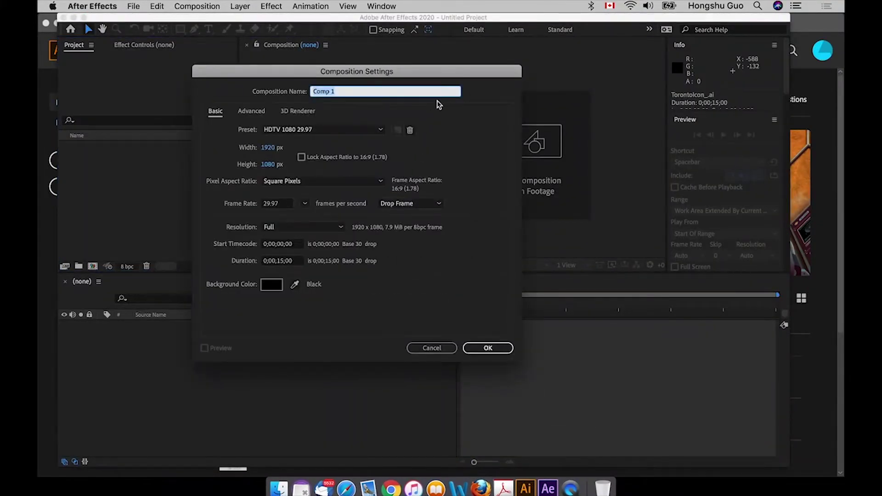
pyautogui.moveTo(416, 74); pyautogui.dragTo(455, 87)
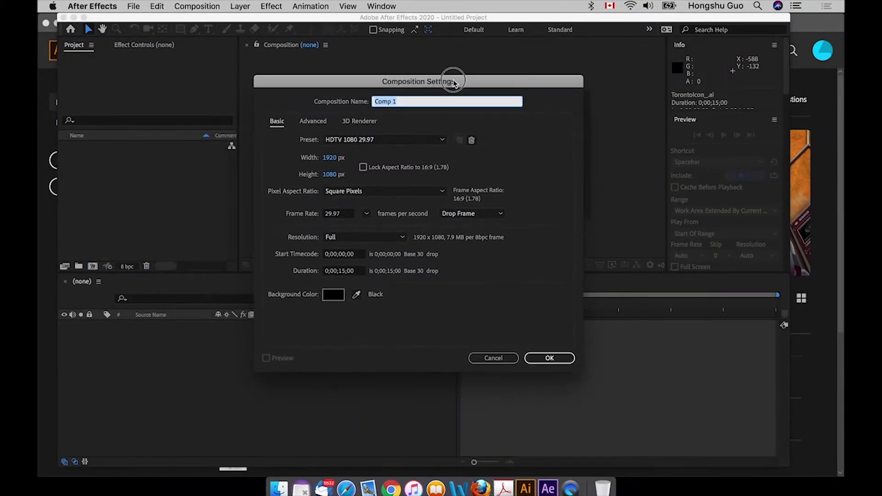
pyautogui.click(547, 358)
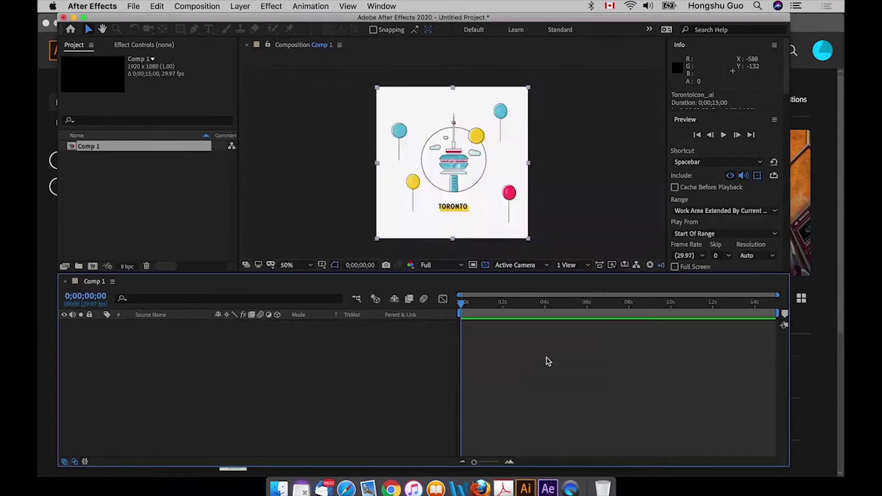
# - Import TorontoIcon_.ai from the Desktop's Animate Toronto Icon > Storyboard folder as a composition
pyautogui.doubleClick(192, 186)
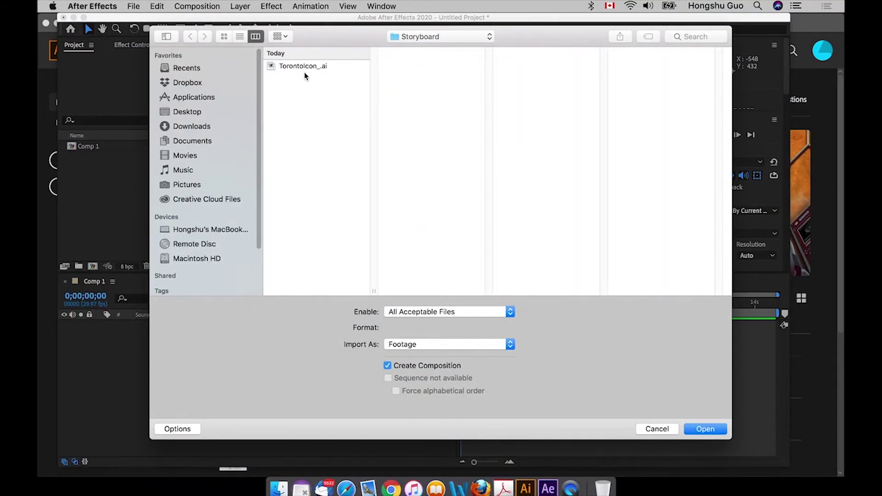
pyautogui.click(212, 113)
pyautogui.click(312, 66)
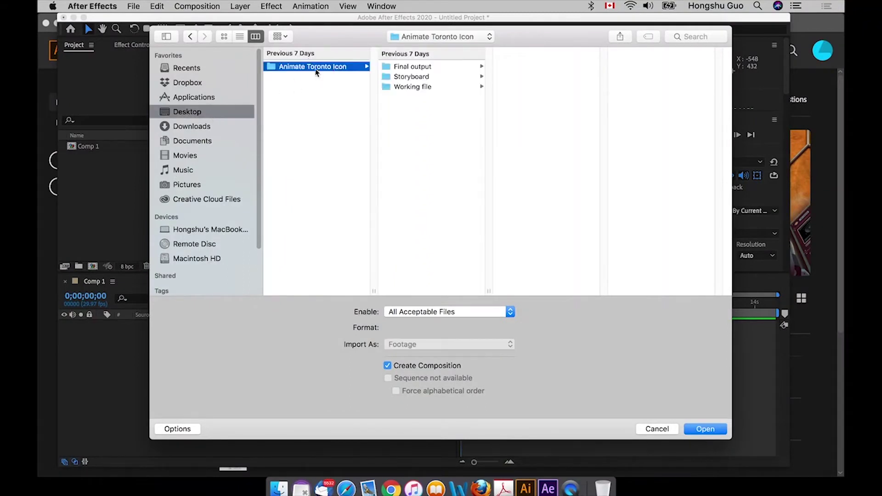
pyautogui.click(423, 77)
pyautogui.click(519, 67)
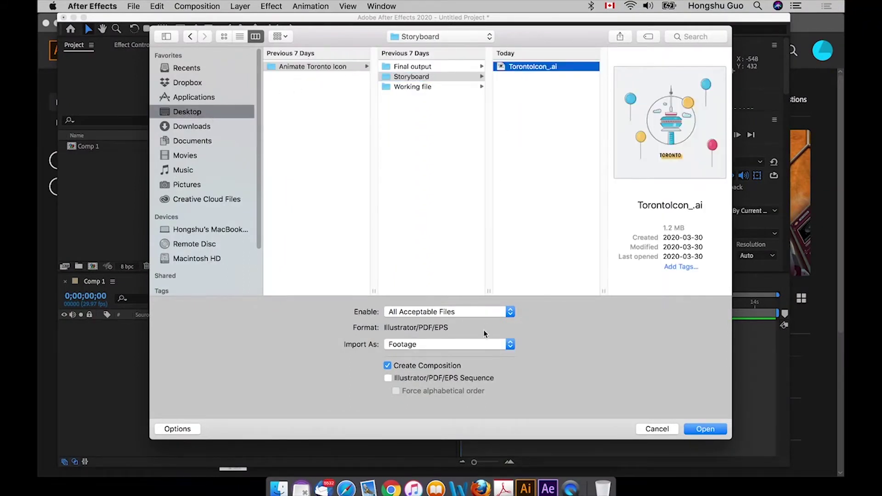
pyautogui.click(486, 347)
pyautogui.click(434, 365)
pyautogui.click(704, 429)
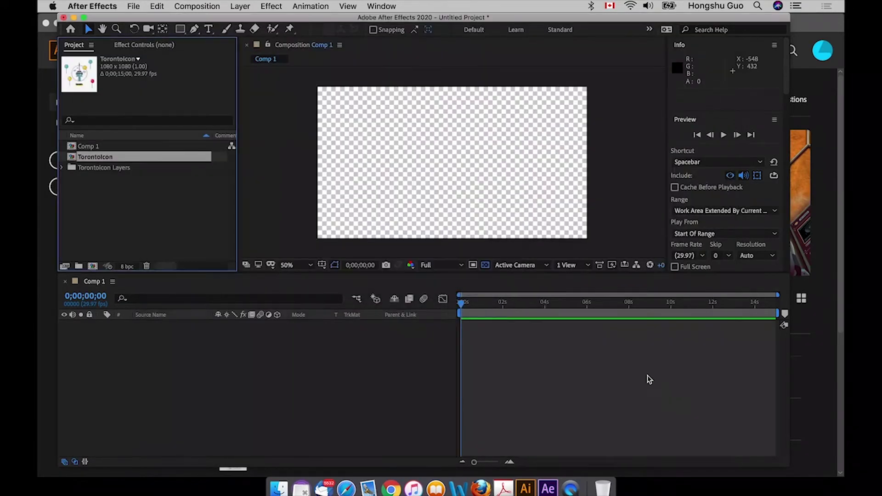
# - Open the TorontoIcon composition and inspect its layer structure by switching the TorontoIcon_.ai layer's visibility off and on
pyautogui.doubleClick(112, 158)
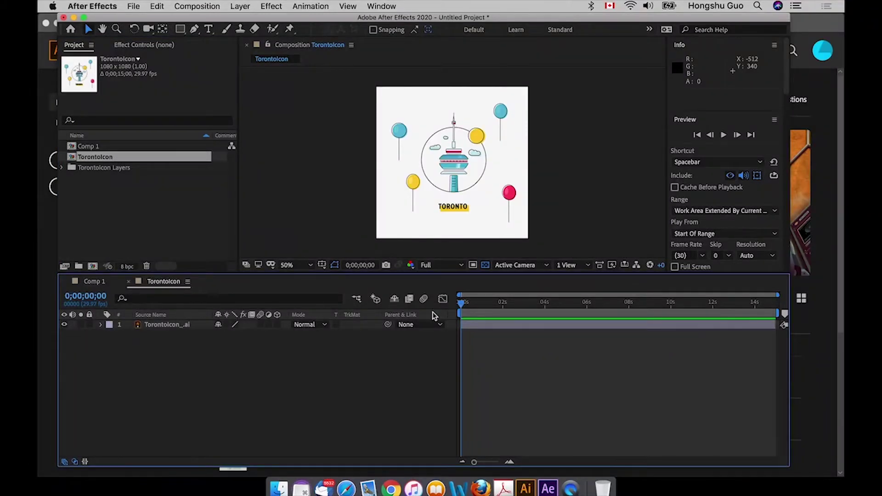
pyautogui.click(462, 305)
pyautogui.moveTo(462, 307); pyautogui.dragTo(470, 306)
pyautogui.click(477, 325)
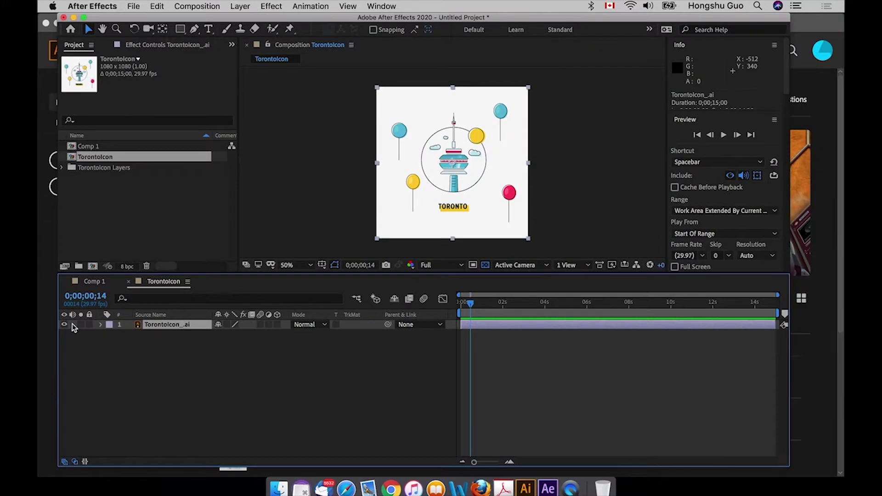
pyautogui.click(64, 326)
pyautogui.click(64, 326)
pyautogui.click(64, 326)
pyautogui.click(64, 326)
# - Switch to Finder and open TorontoIcon_.ai from the Storyboard folder in Illustrator
pyautogui.click(526, 468)
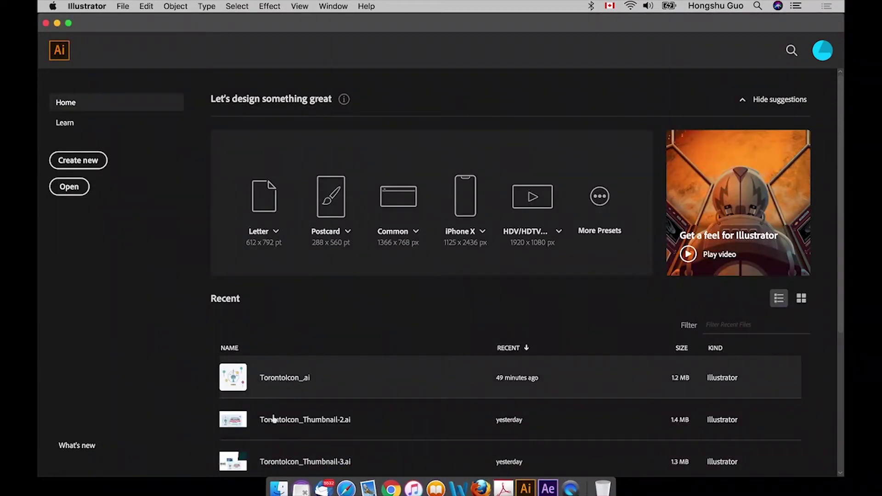
pyautogui.click(280, 486)
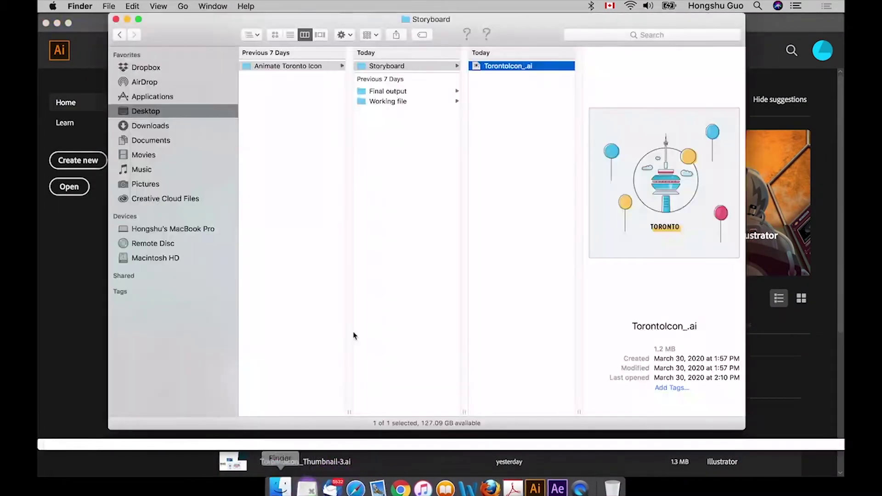
pyautogui.click(477, 83)
pyautogui.doubleClick(495, 68)
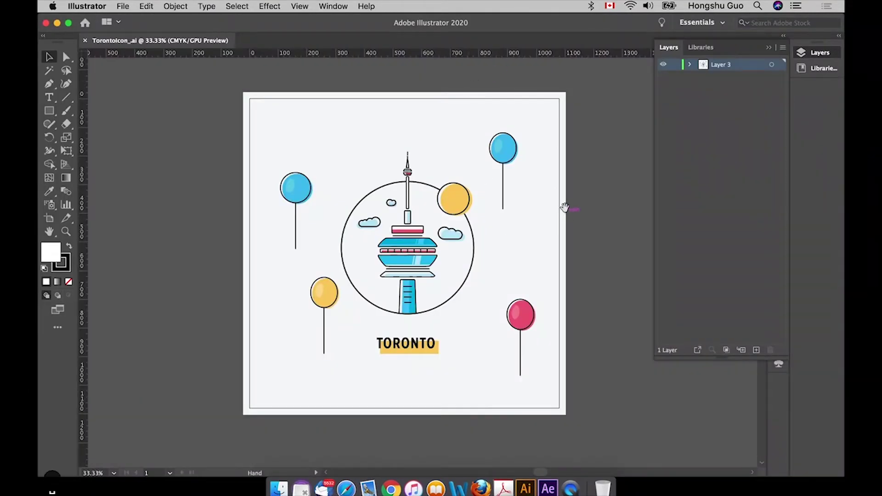
pyautogui.scroll(2, 565, 205)
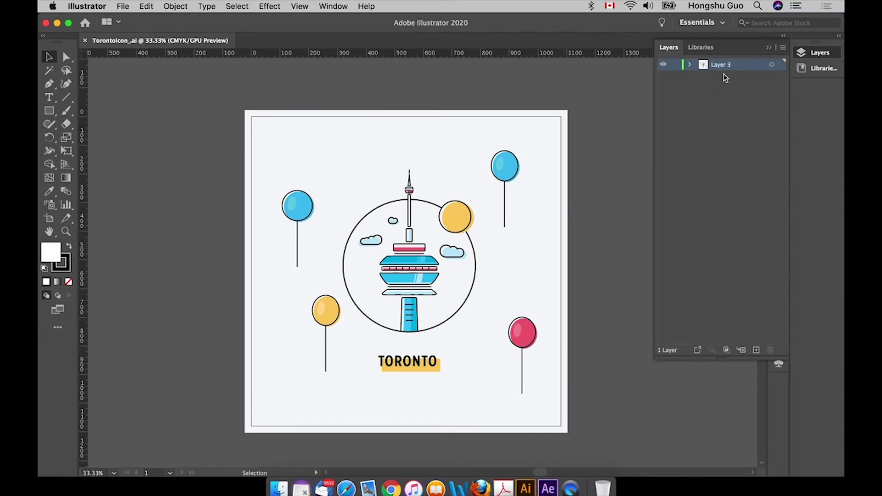
# - Hide and reshow the document's layer list, and check where its display can be turned on
pyautogui.click(814, 53)
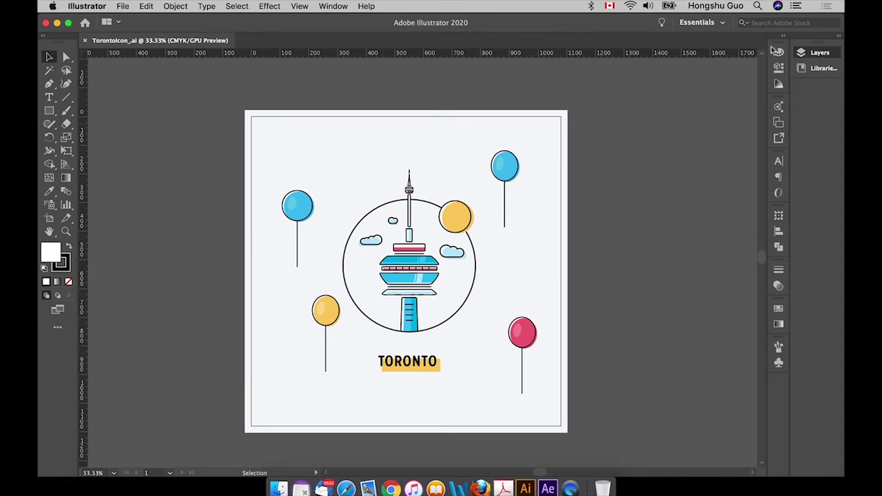
pyautogui.click(816, 54)
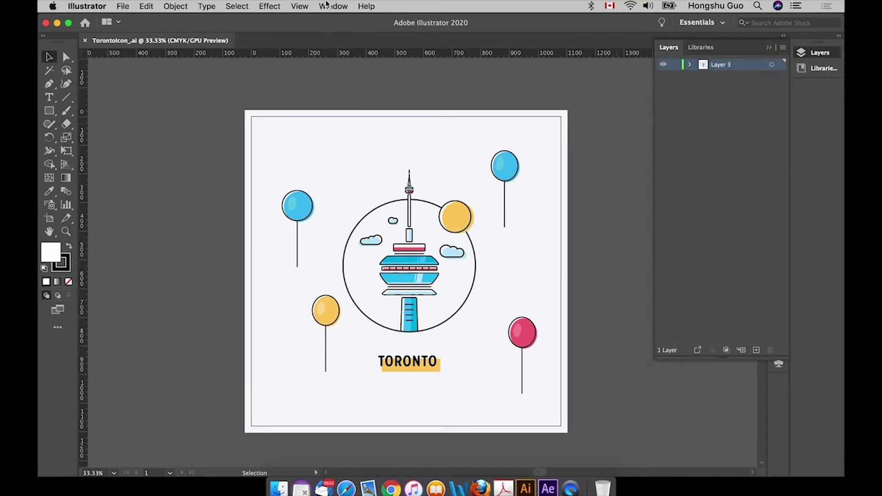
pyautogui.click(332, 7)
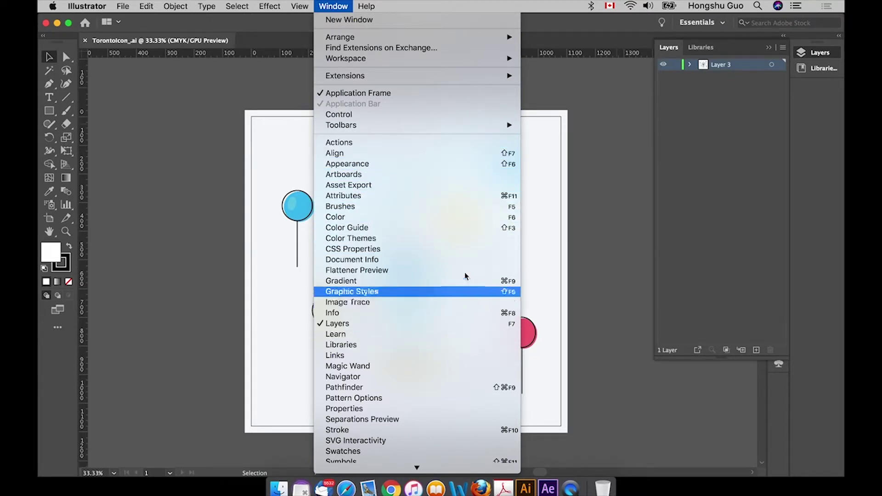
pyautogui.click(591, 187)
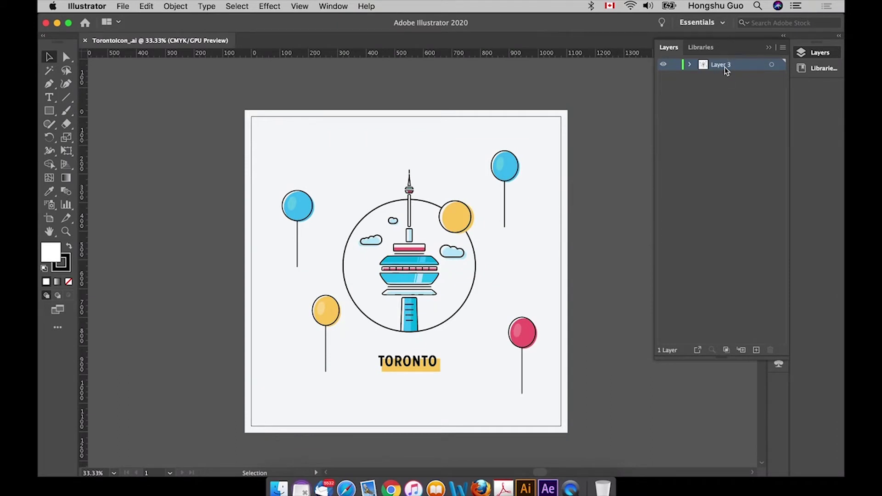
# - Release Layer 3 to layers with the Sequence option and move all the resulting sublayers out above Layer 3
pyautogui.click(783, 48)
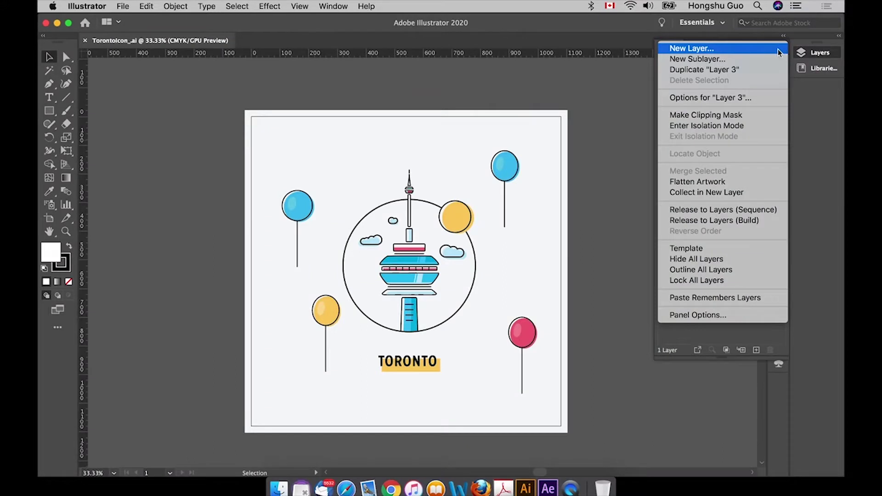
pyautogui.click(696, 211)
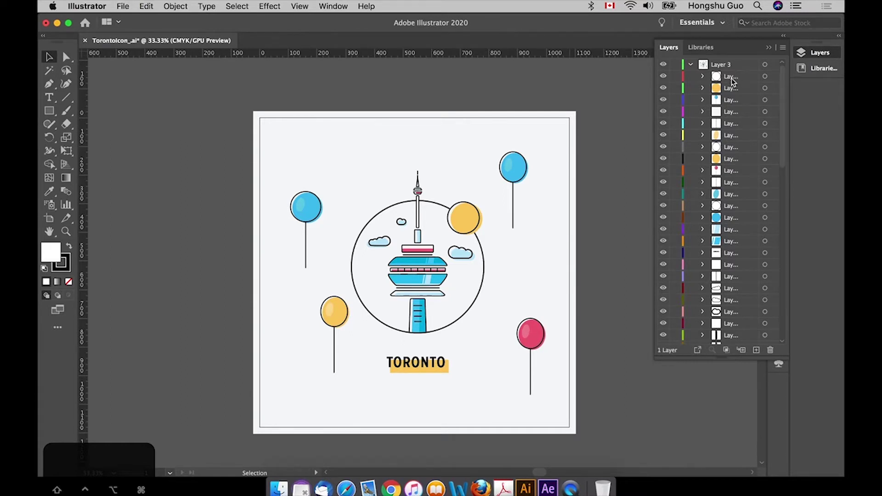
pyautogui.moveTo(779, 142); pyautogui.dragTo(754, 329)
pyautogui.keyDown('shift'); pyautogui.click(741, 339); pyautogui.keyUp('shift')
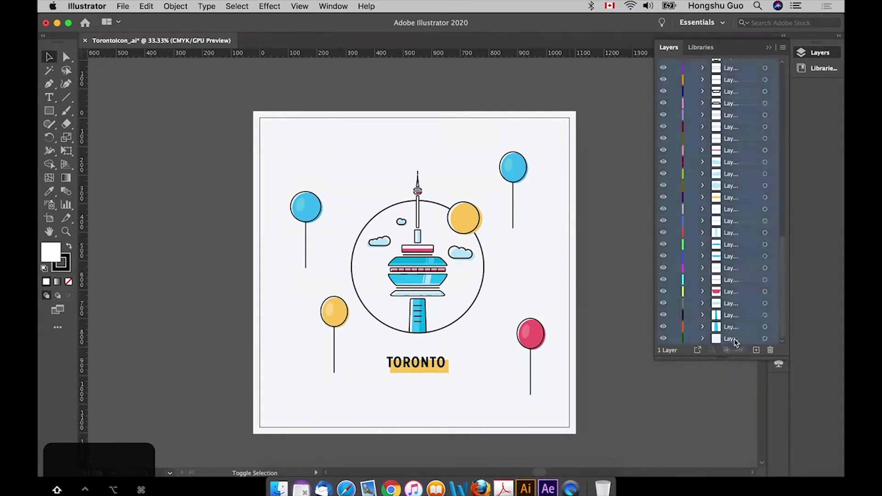
pyautogui.moveTo(783, 301); pyautogui.dragTo(798, 98)
pyautogui.moveTo(734, 79); pyautogui.dragTo(725, 59)
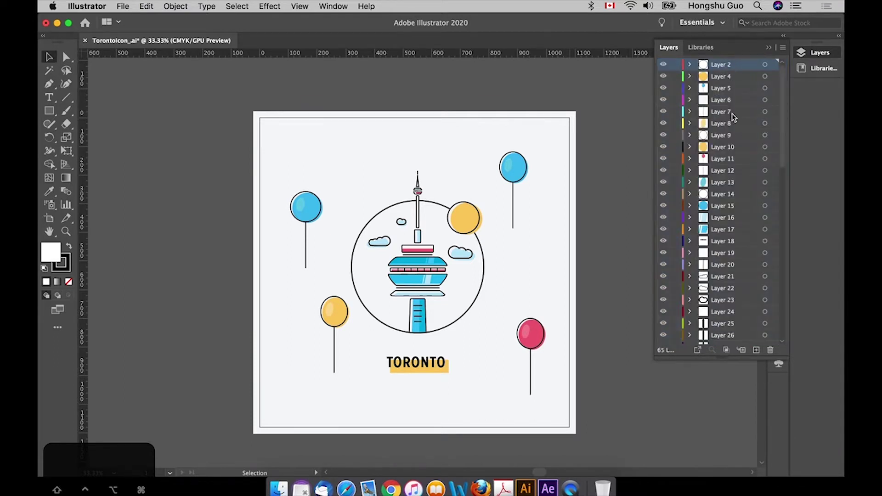
# - Delete the emptied Layer 3 from the end of the layer list
pyautogui.scroll(-3, 776, 179)
pyautogui.scroll(-10, 776, 178)
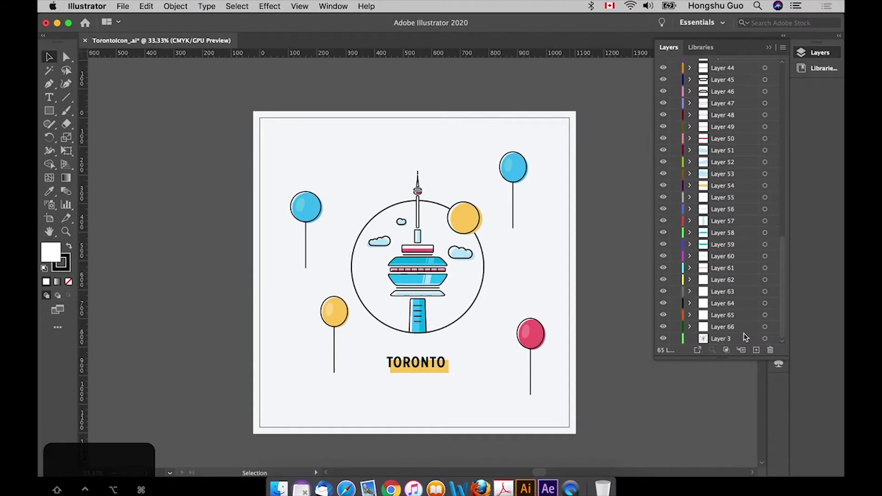
pyautogui.click(731, 339)
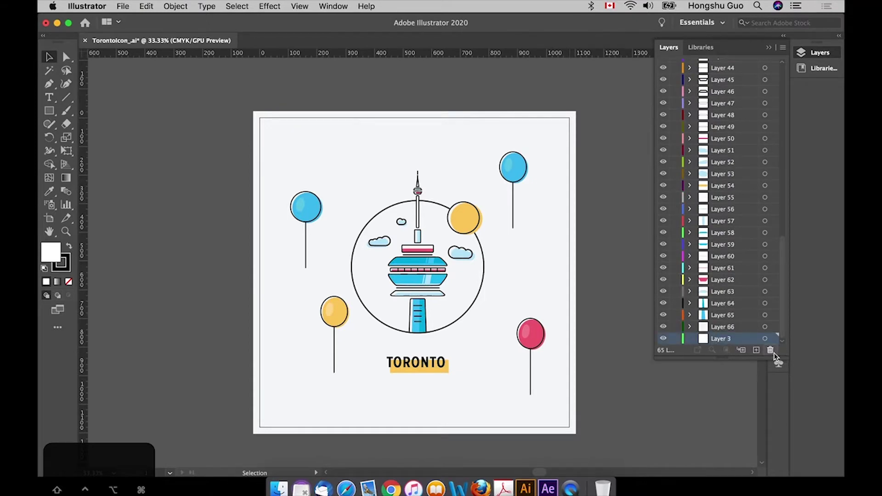
pyautogui.click(771, 350)
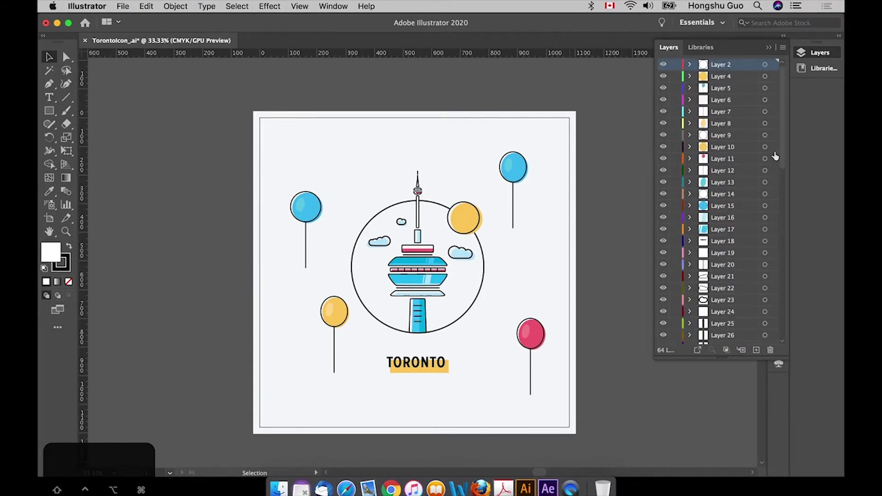
# - Check what Layer 57 and Layer 58 contain by switching each layer's visibility off and on
pyautogui.moveTo(783, 144); pyautogui.dragTo(743, 269)
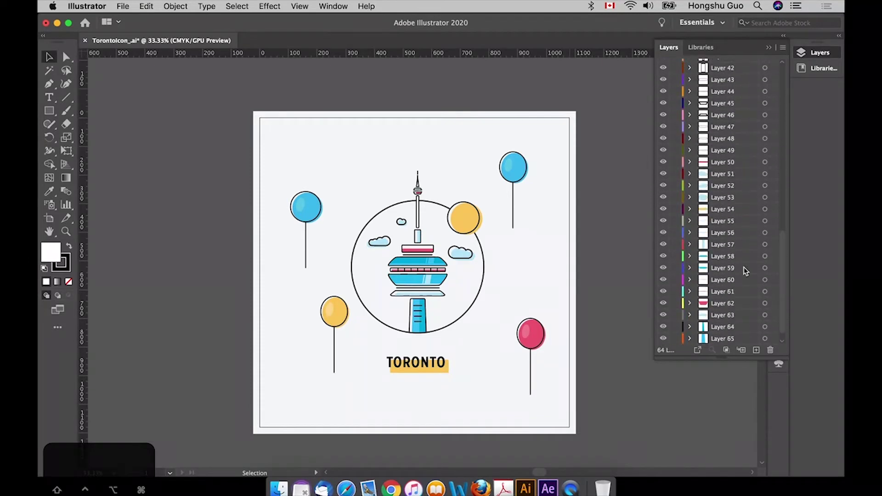
pyautogui.click(728, 256)
pyautogui.click(725, 246)
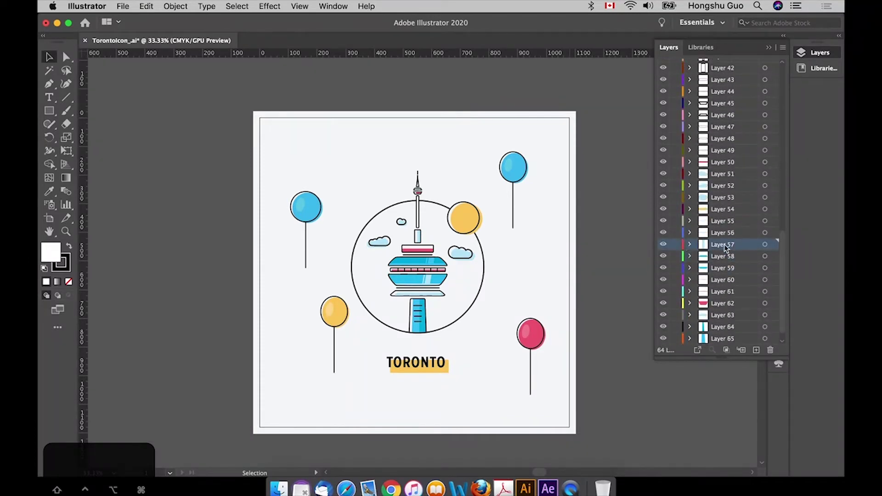
pyautogui.click(662, 245)
pyautogui.click(660, 247)
pyautogui.click(662, 256)
pyautogui.click(663, 256)
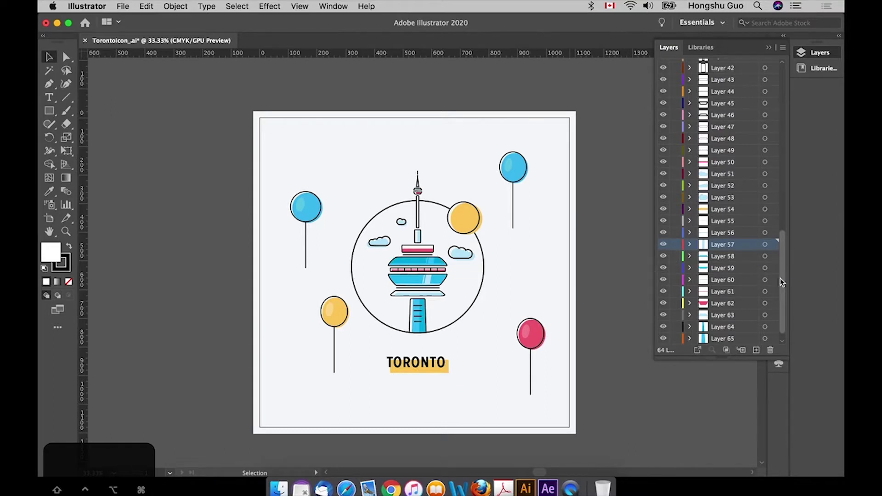
# - Check Layer 2 and Layer 7 by switching their visibility off and on, and look through the full layer list
pyautogui.moveTo(782, 277); pyautogui.dragTo(775, 95)
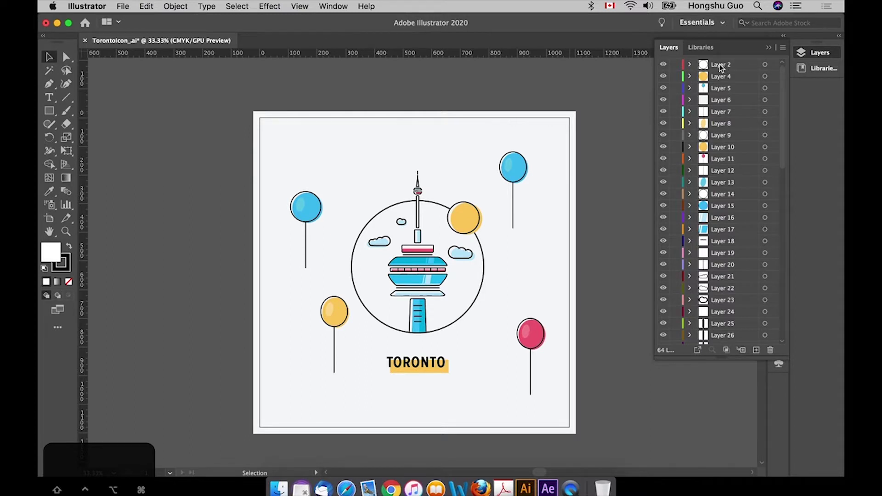
pyautogui.click(663, 65)
pyautogui.click(663, 65)
pyautogui.click(663, 112)
pyautogui.click(663, 113)
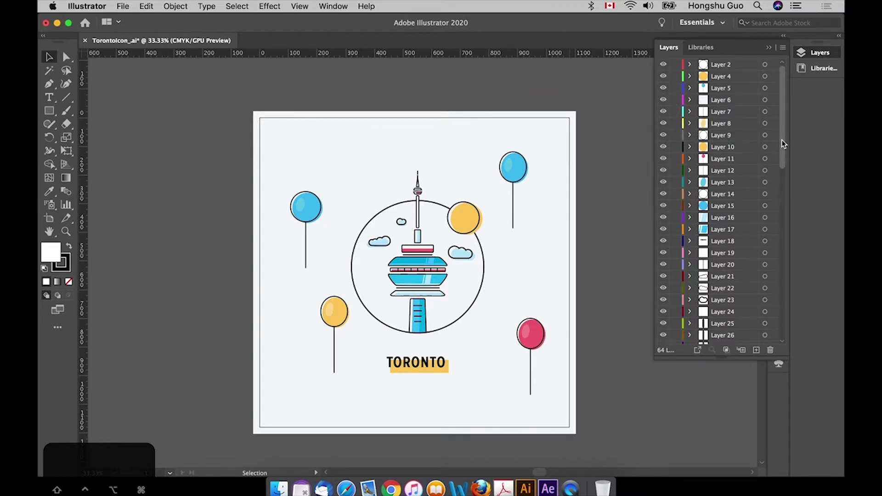
pyautogui.scroll(-5, 775, 173)
pyautogui.scroll(-15, 774, 173)
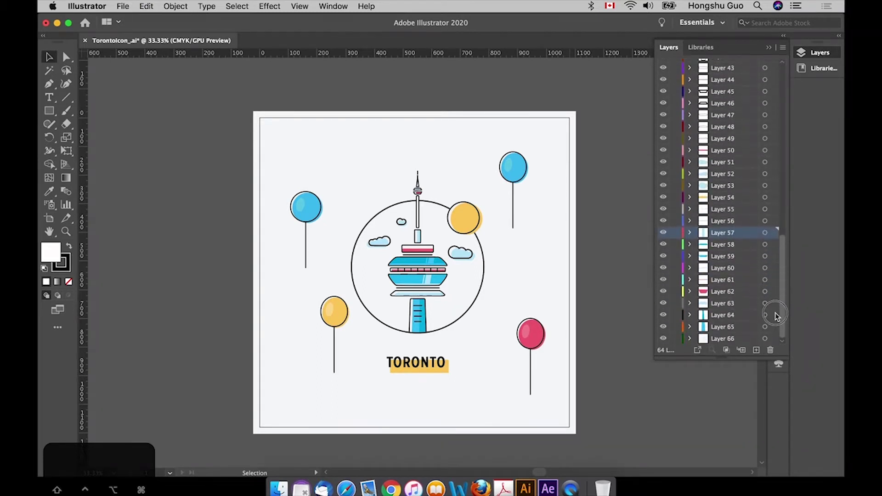
pyautogui.moveTo(775, 326); pyautogui.dragTo(788, 123)
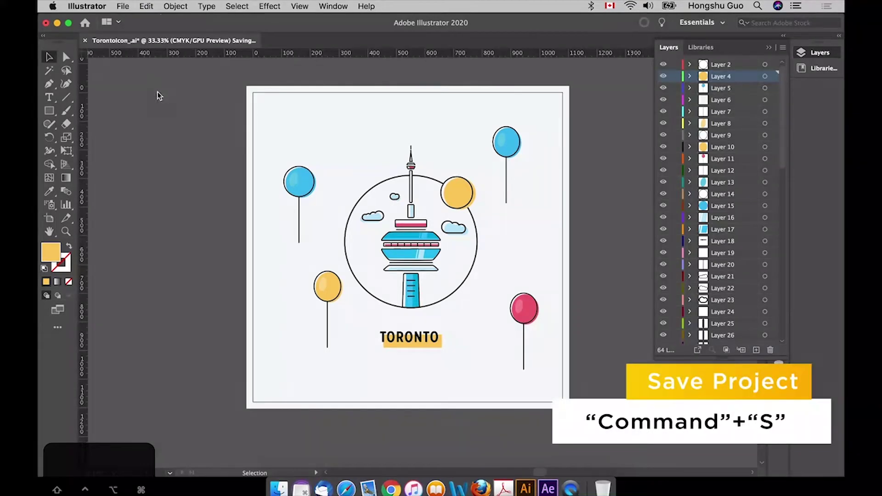
# - Save the layered TorontoIcon_.ai file and switch to After Effects
pyautogui.click(123, 6)
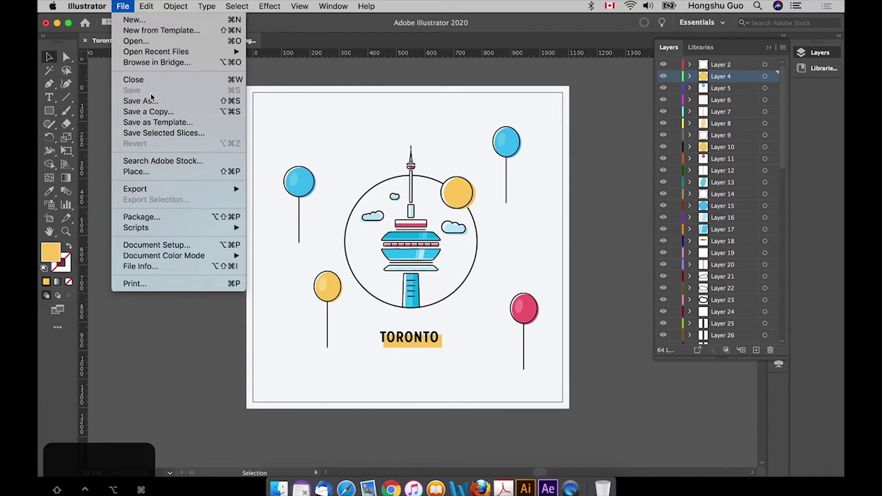
pyautogui.click(281, 76)
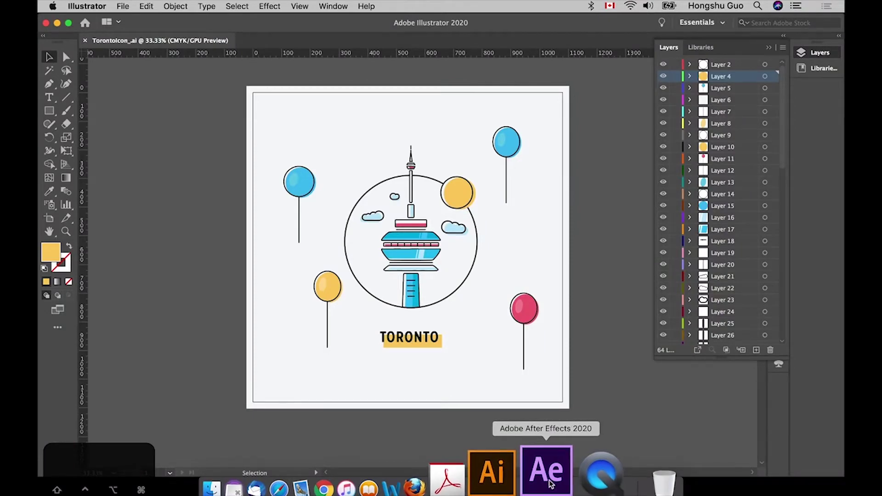
pyautogui.click(549, 483)
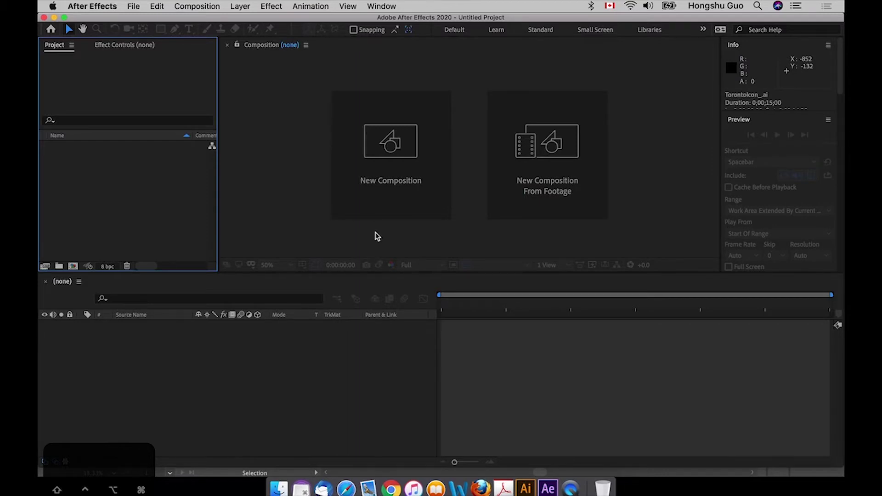
# - Start a new composition and name it Main Comp
pyautogui.click(400, 170)
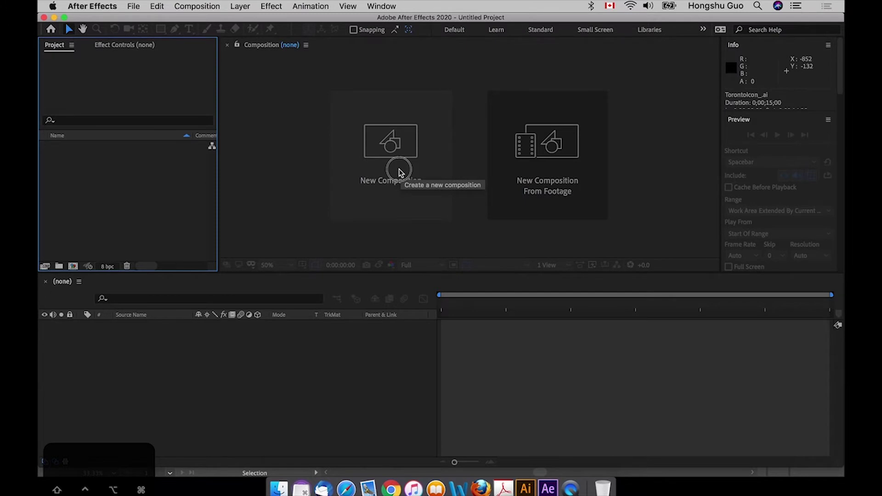
pyautogui.moveTo(439, 82); pyautogui.dragTo(459, 79)
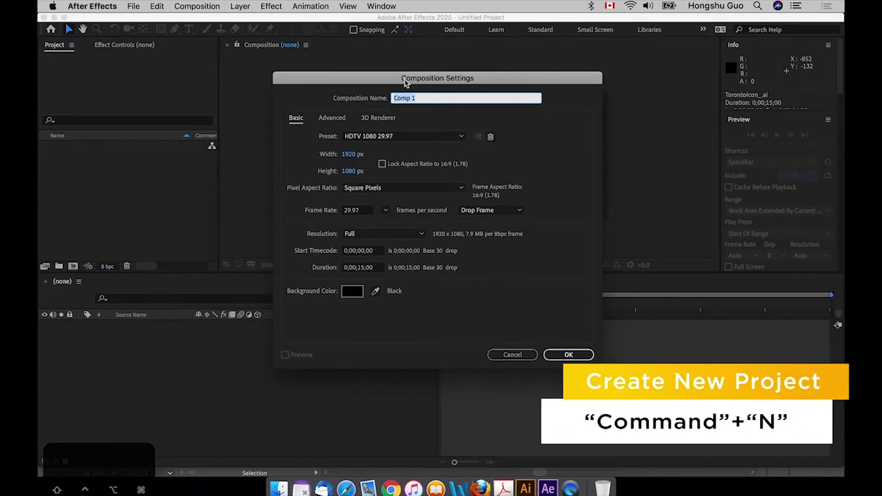
pyautogui.write('Main')
pyautogui.hotkey('ctrl', 'space')
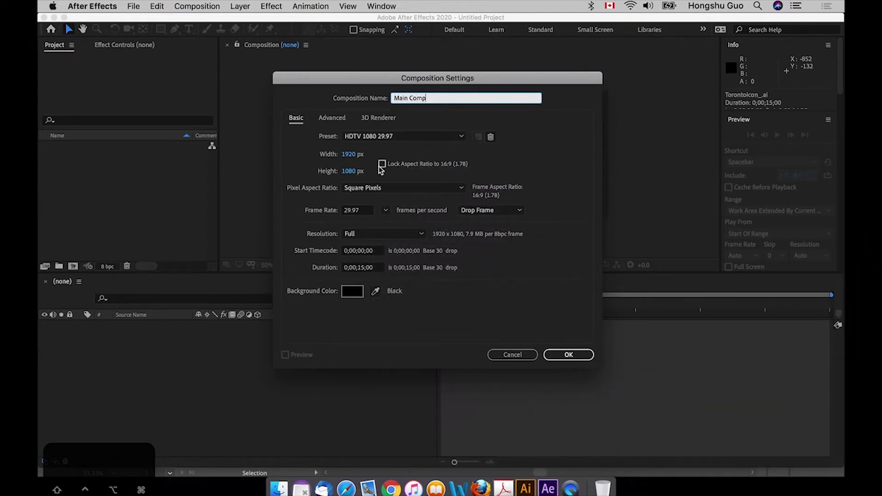
# - Set the new composition's width to 1080 px and its duration to 0;00;10;00, and create it
pyautogui.click(351, 156)
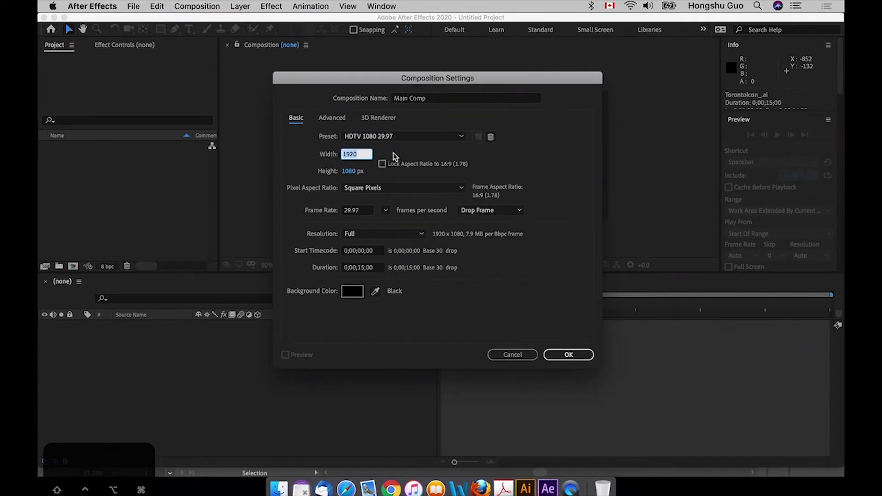
pyautogui.write('1080')
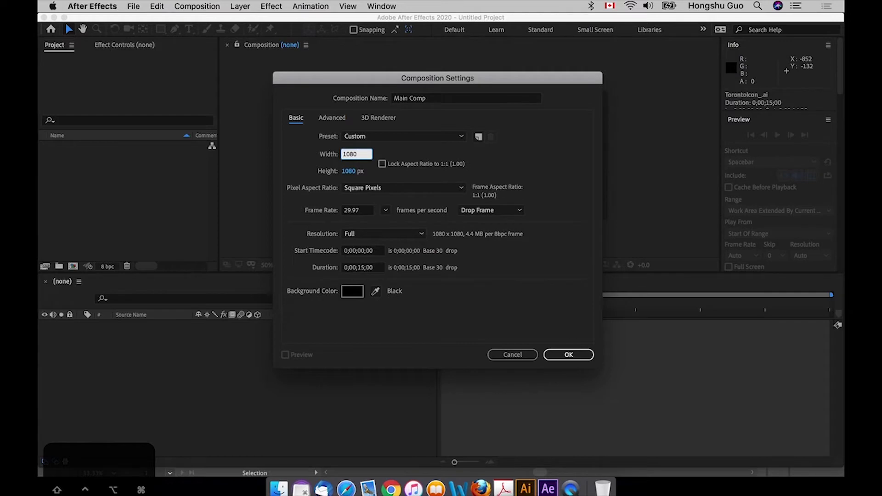
pyautogui.click(308, 204)
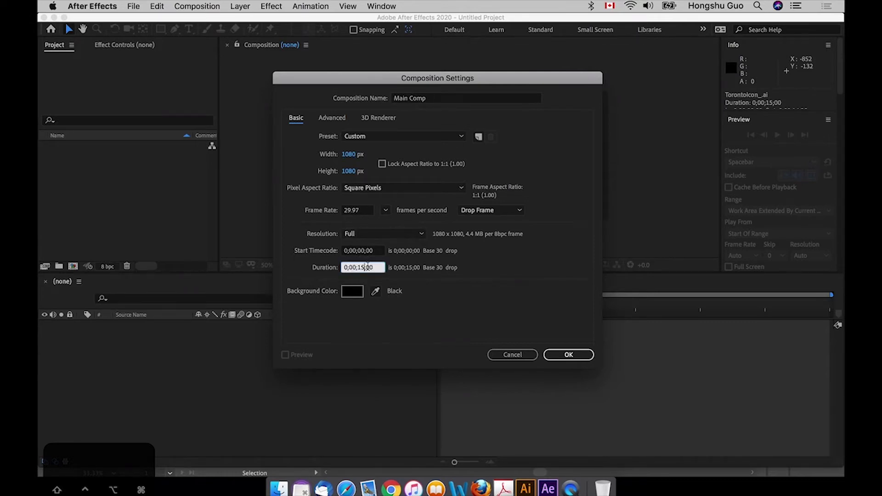
pyautogui.press('BackSpace')
pyautogui.write('0')
pyautogui.click(569, 355)
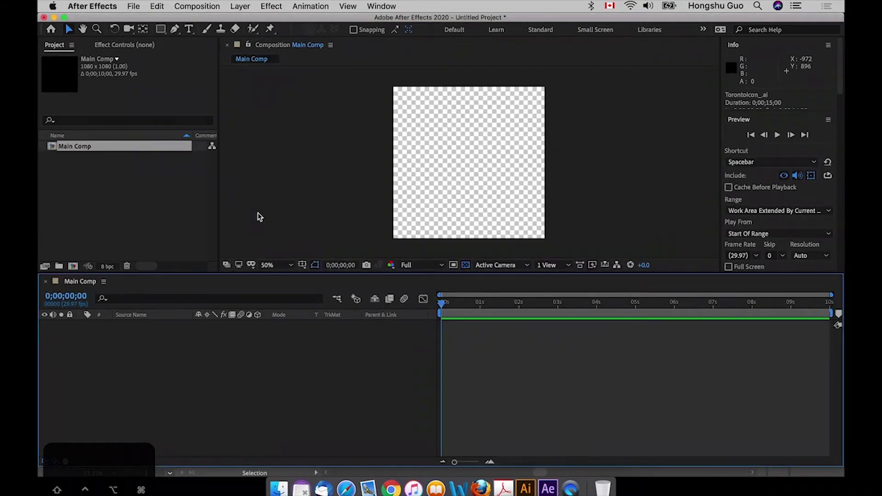
# - Begin a file import and select TorontoIcon_.ai in the Storyboard folder of Animate Toronto Icon on the Desktop
pyautogui.rightClick(109, 188)
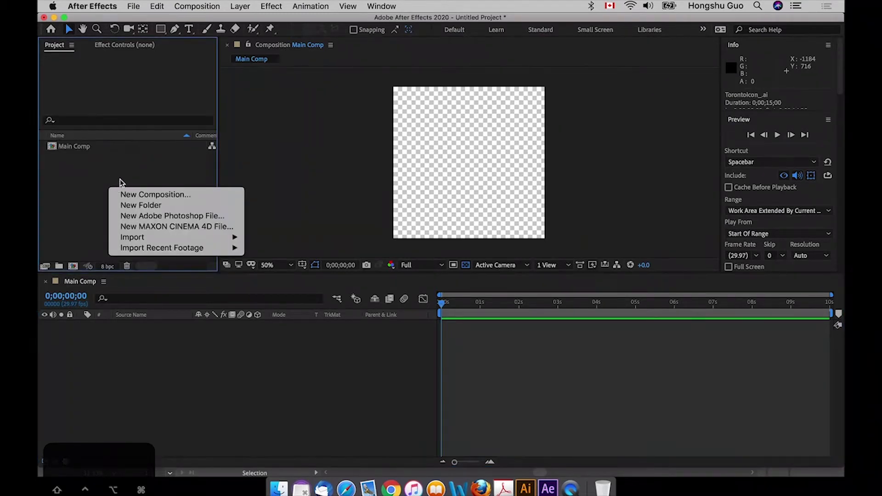
pyautogui.moveTo(145, 242)
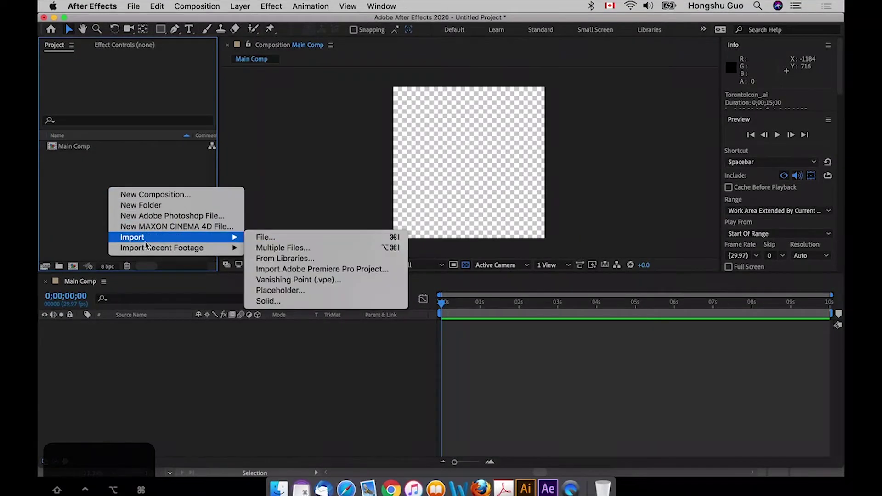
pyautogui.click(262, 238)
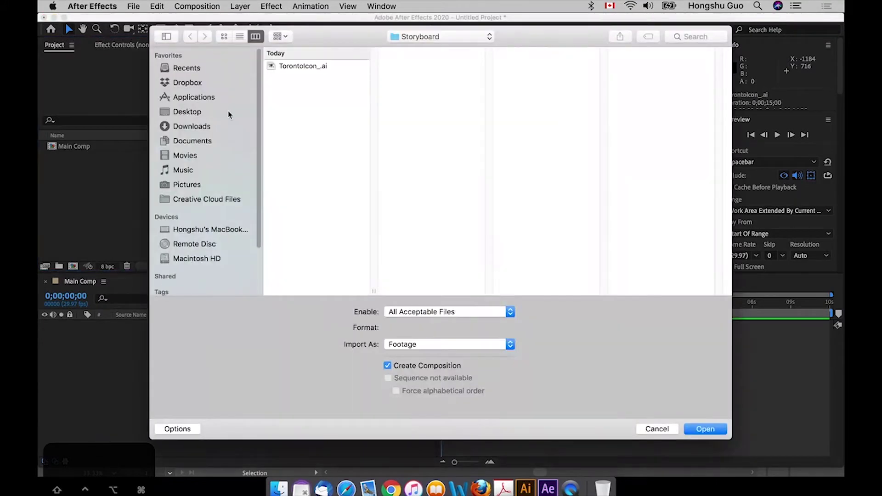
pyautogui.click(207, 113)
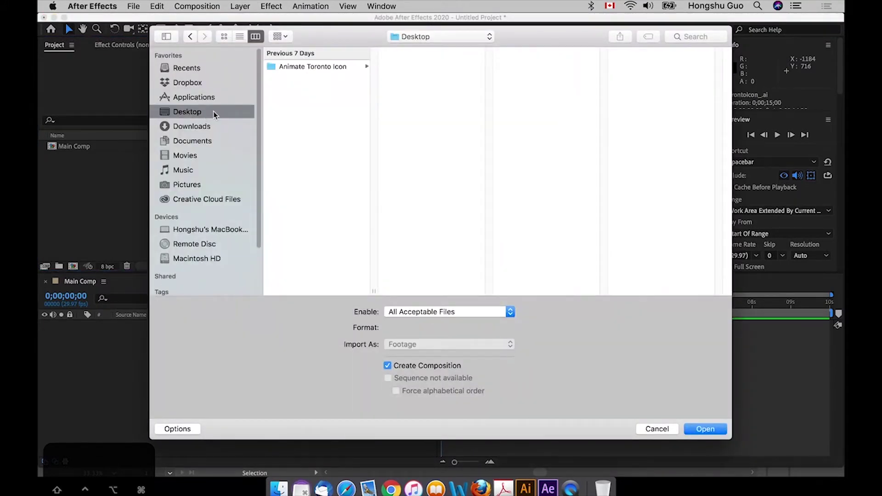
pyautogui.click(321, 69)
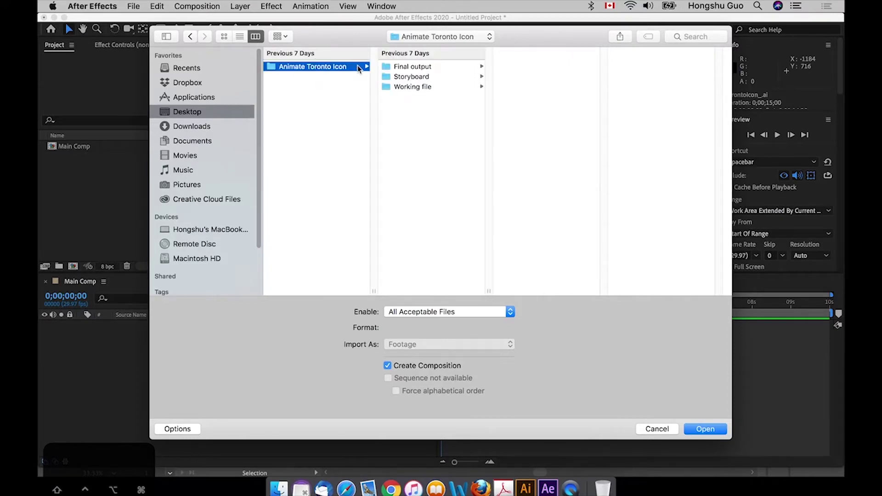
pyautogui.click(427, 79)
pyautogui.click(518, 69)
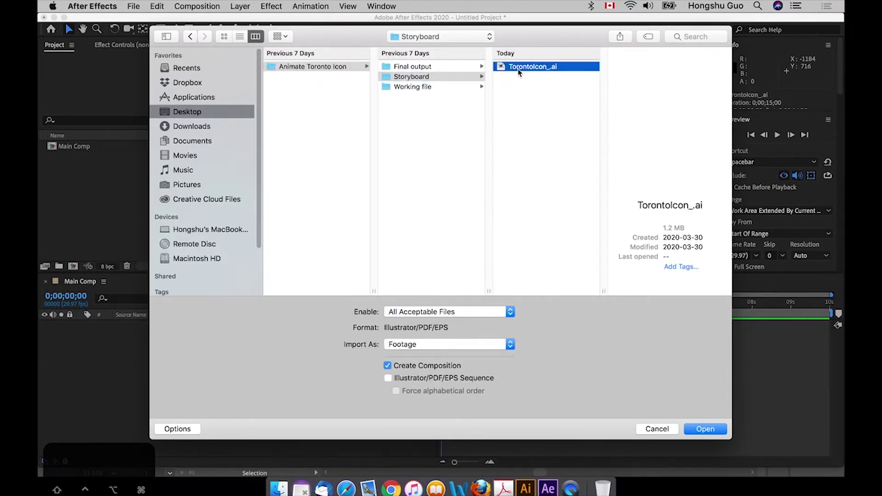
# - Import the selected Illustrator file as a composition with its layers instead of as footage
pyautogui.moveTo(522, 39); pyautogui.dragTo(519, 32)
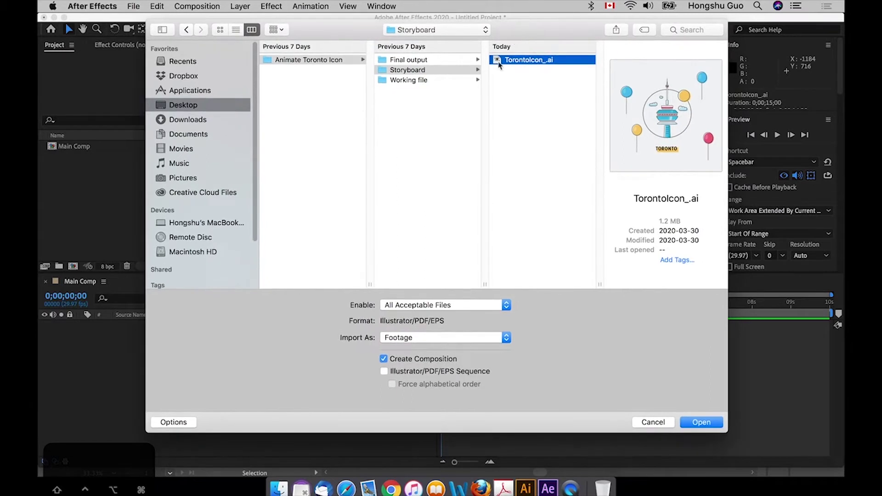
pyautogui.click(476, 341)
pyautogui.click(414, 359)
pyautogui.click(693, 423)
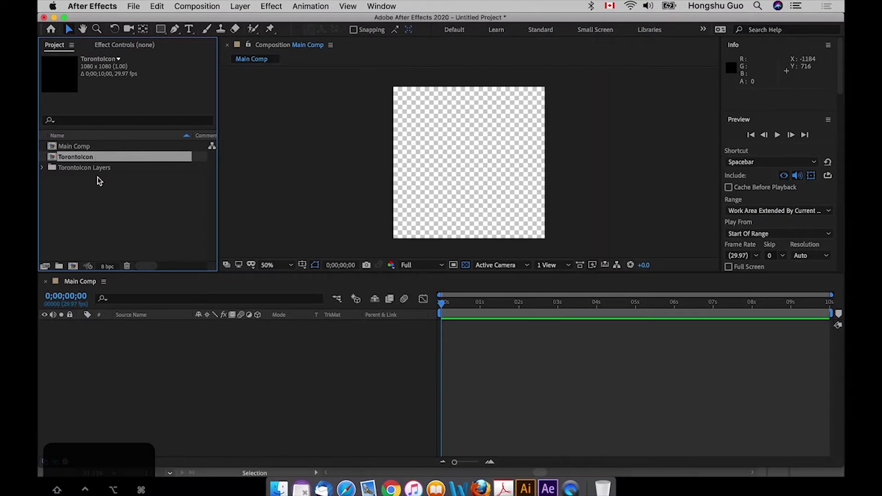
pyautogui.click(115, 199)
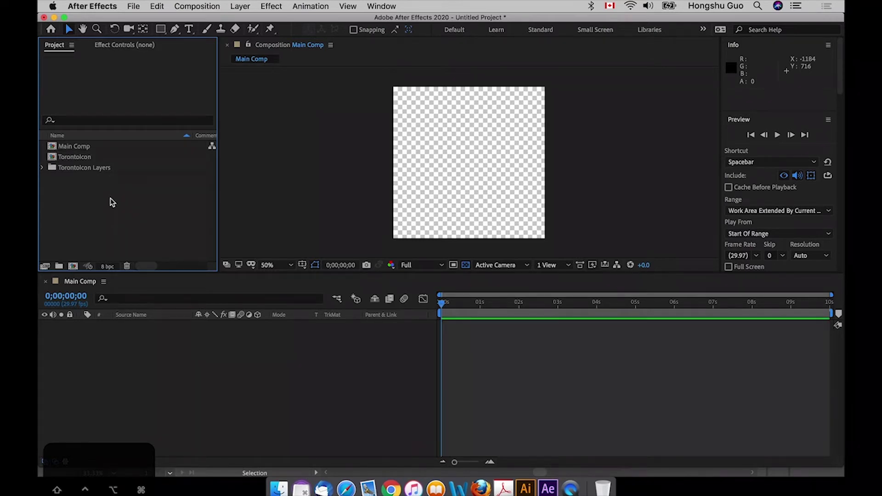
pyautogui.doubleClick(113, 200)
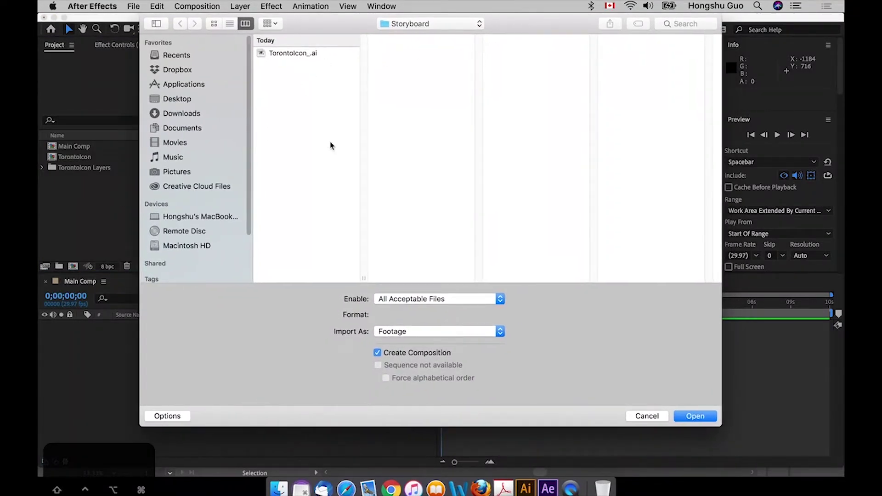
pyautogui.click(646, 416)
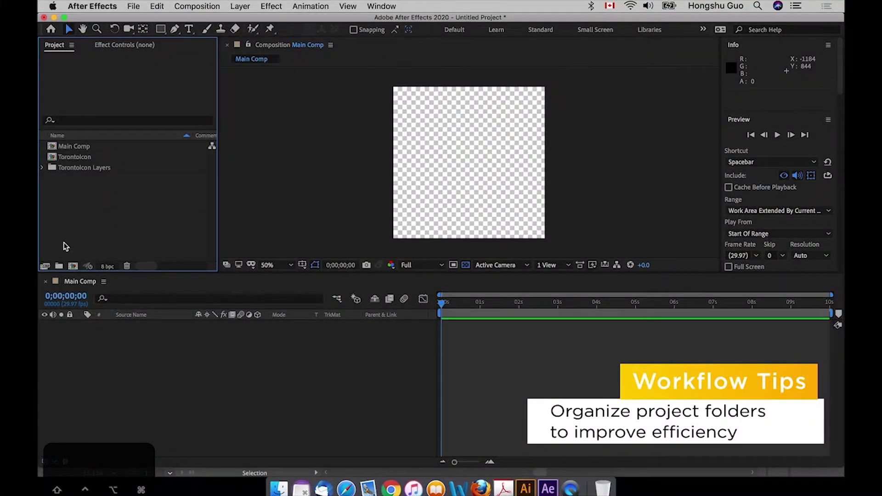
# - Create a project folder named Assets
pyautogui.click(58, 266)
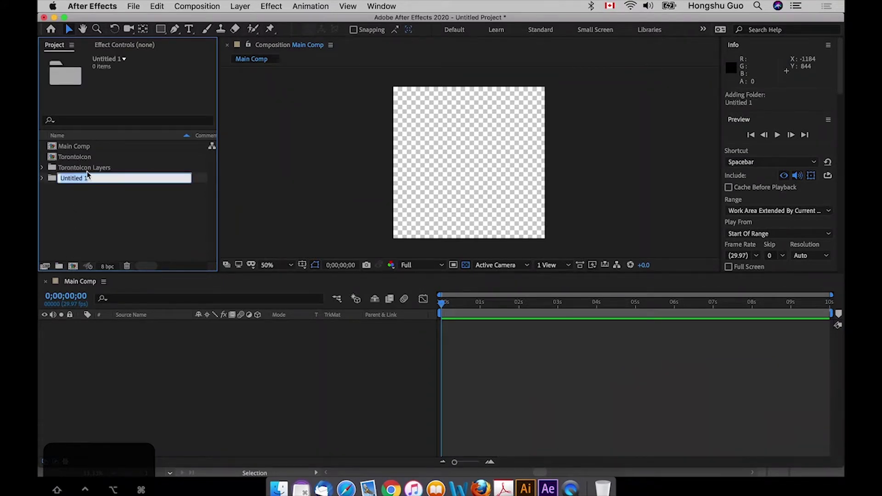
pyautogui.write('Assets')
pyautogui.press('Return')
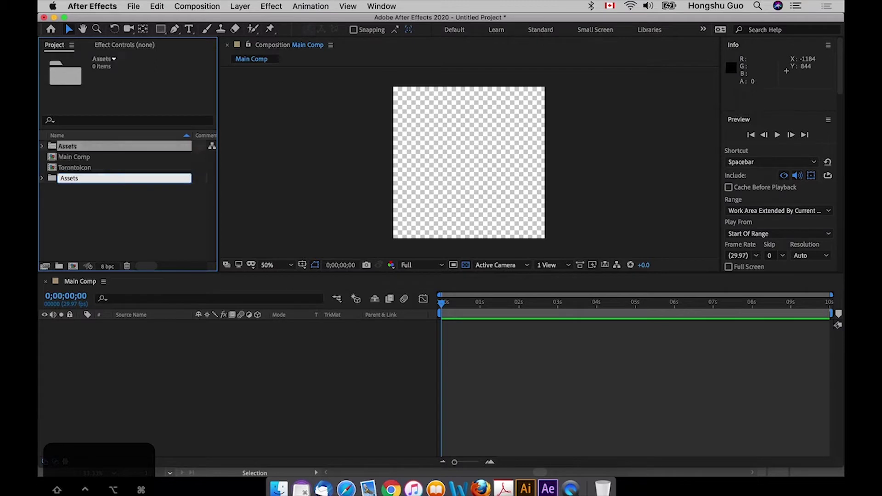
pyautogui.click(59, 266)
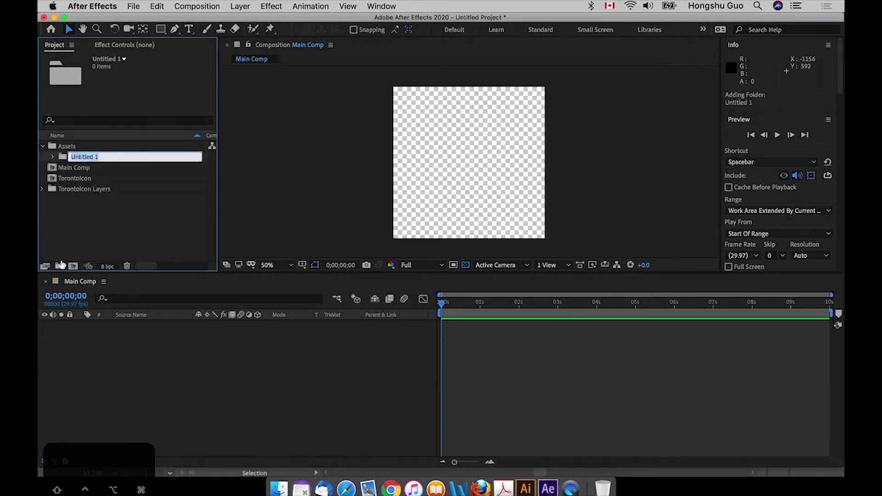
pyautogui.click(157, 220)
pyautogui.click(92, 158)
pyautogui.press('Delete')
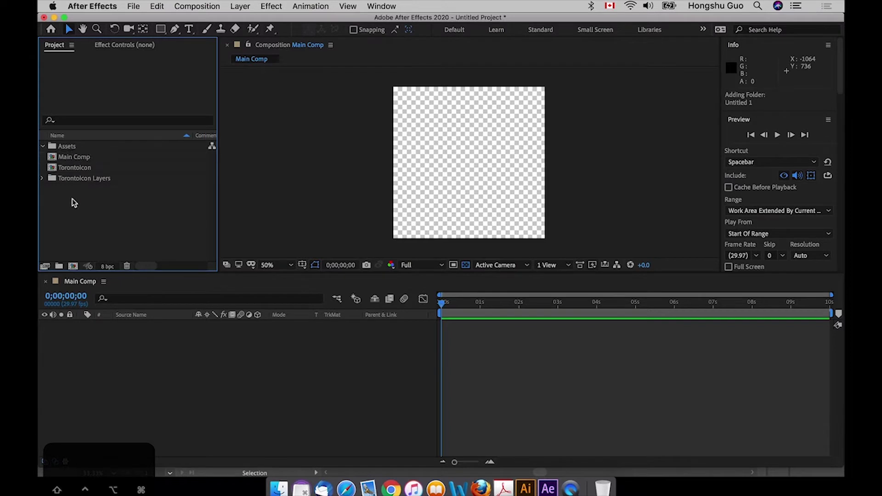
# - Create a project folder named Final Comp
pyautogui.click(59, 266)
pyautogui.write('Flan')
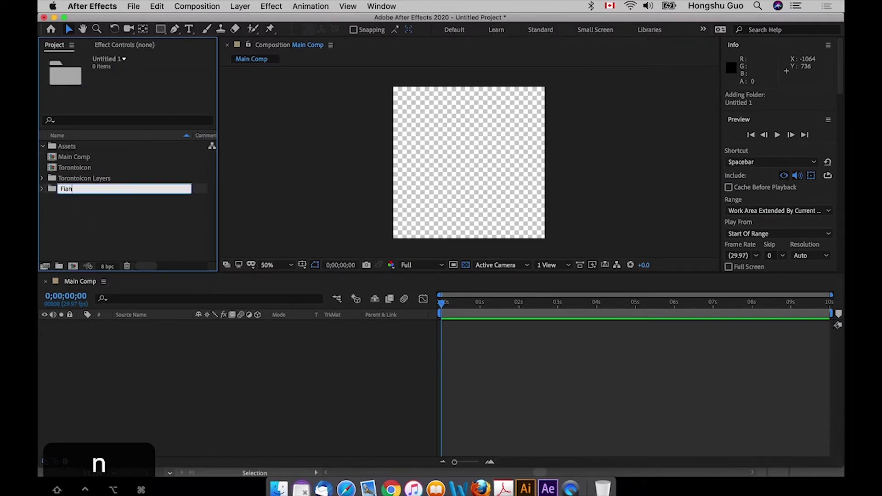
pyautogui.press('BackSpace')
pyautogui.press('BackSpace')
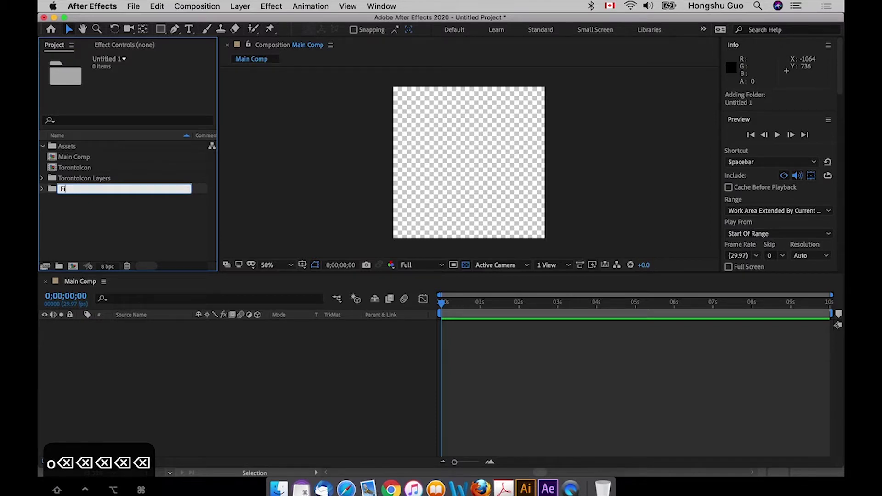
pyautogui.write('inal')
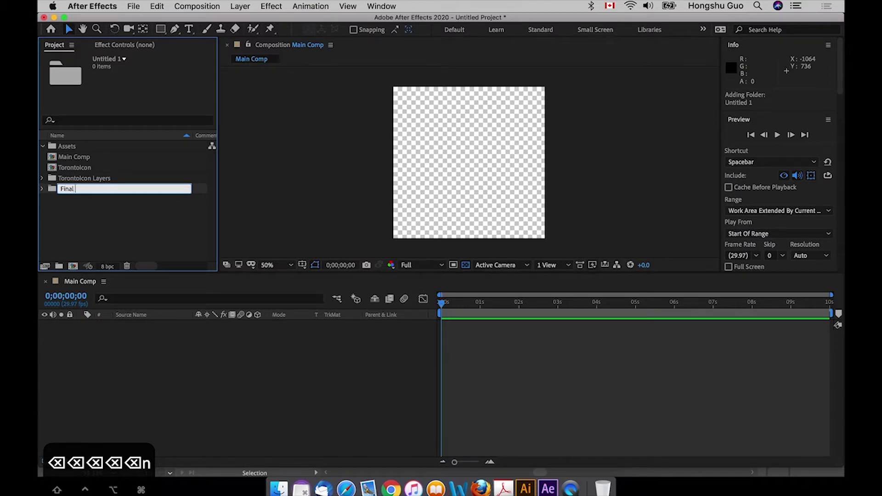
pyautogui.write(' Comp')
pyautogui.press('Return')
# - Move Main Comp into the Final Comp folder and the TorontoIcon Layers folder into Assets
pyautogui.click(76, 169)
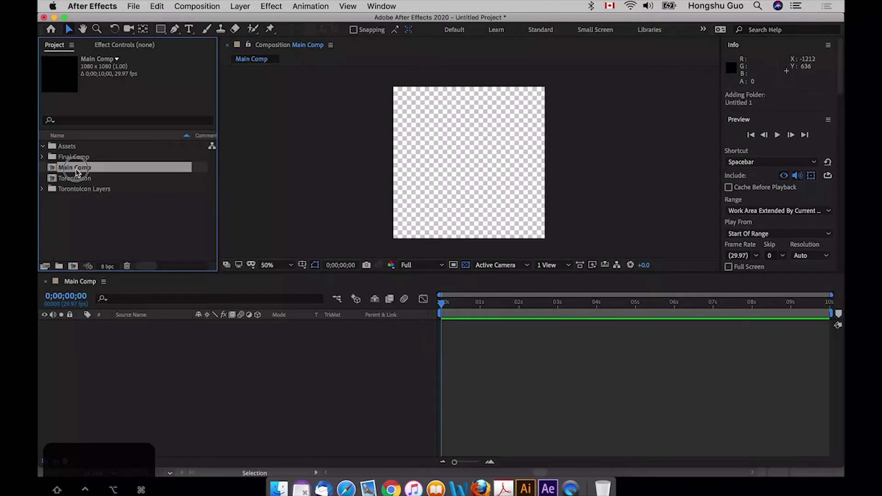
pyautogui.moveTo(75, 171); pyautogui.dragTo(81, 158)
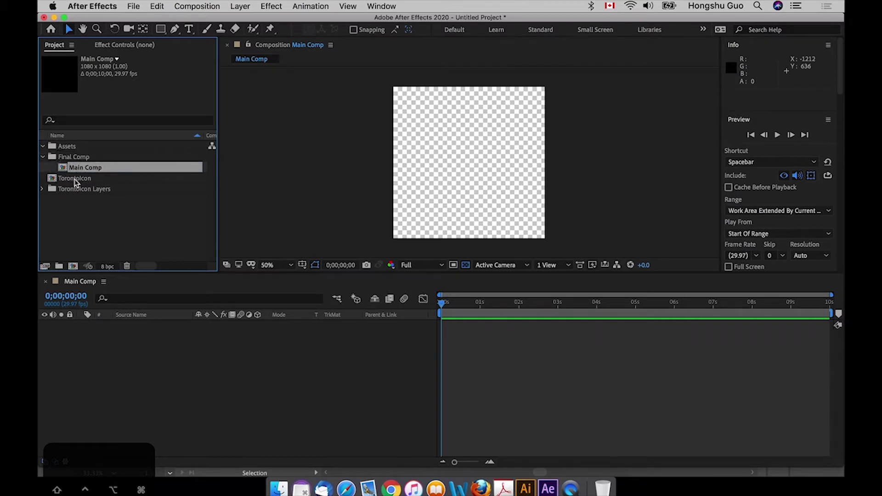
pyautogui.click(73, 204)
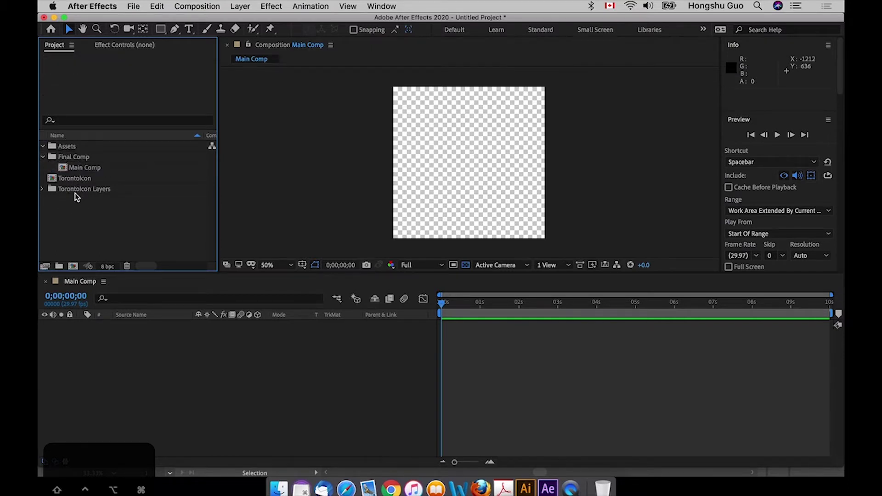
pyautogui.click(76, 193)
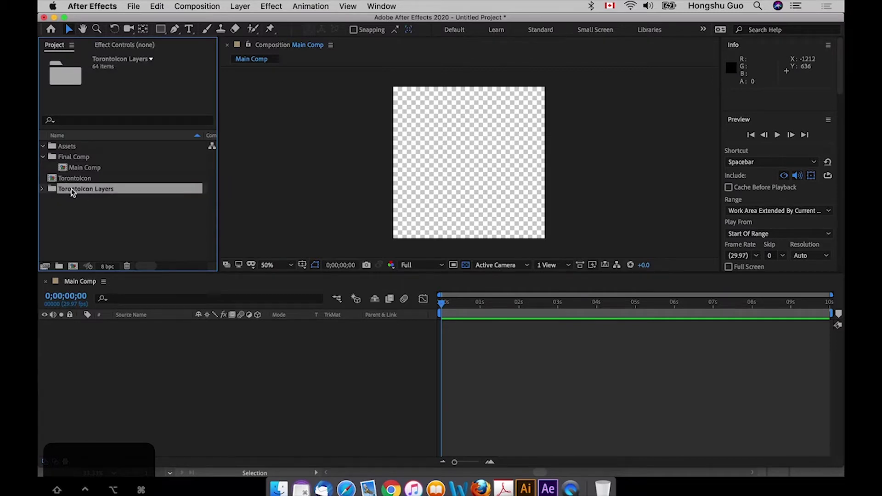
pyautogui.moveTo(70, 186); pyautogui.dragTo(75, 153)
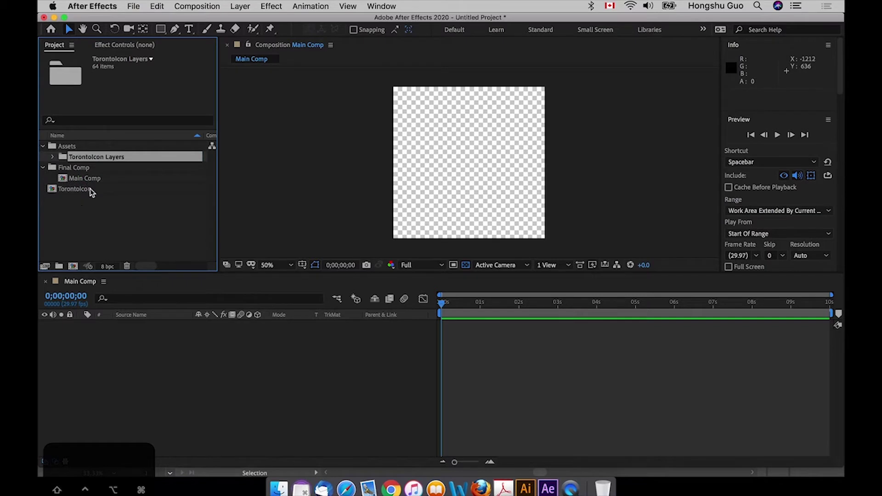
pyautogui.click(83, 212)
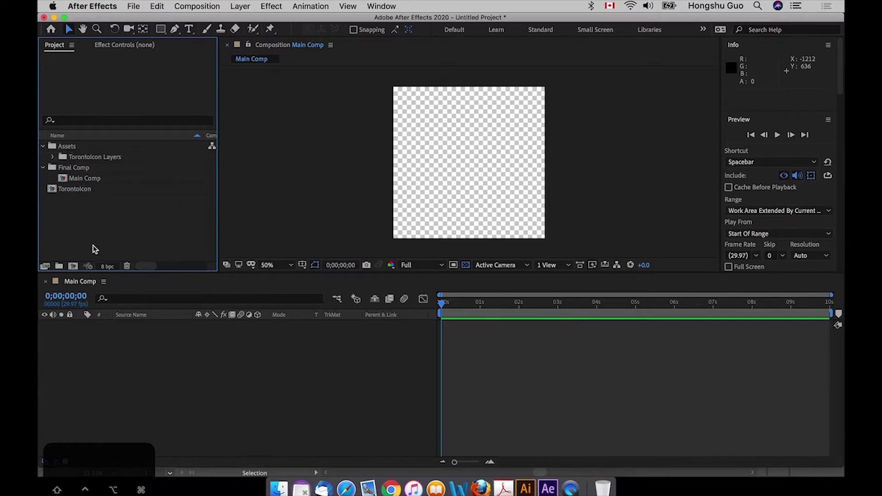
# - Create a project folder named Pre comps and move the TorontoIcon composition into it
pyautogui.click(59, 266)
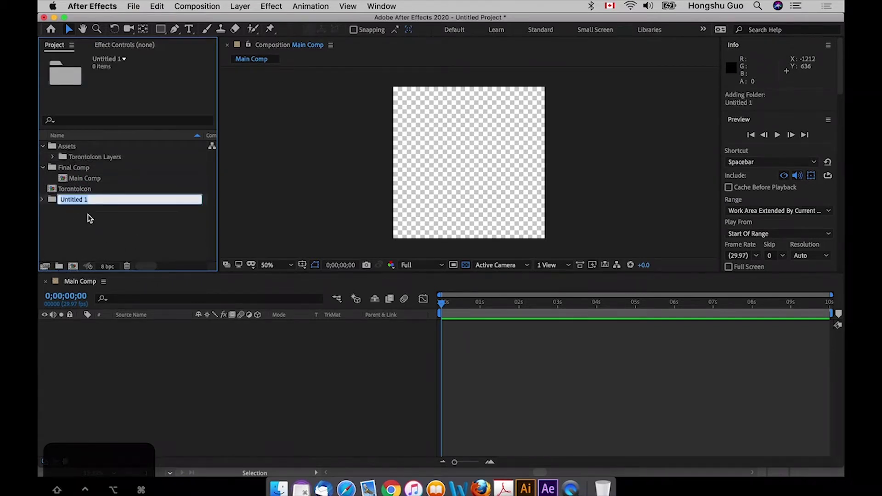
pyautogui.write('Pre comps')
pyautogui.press('Return')
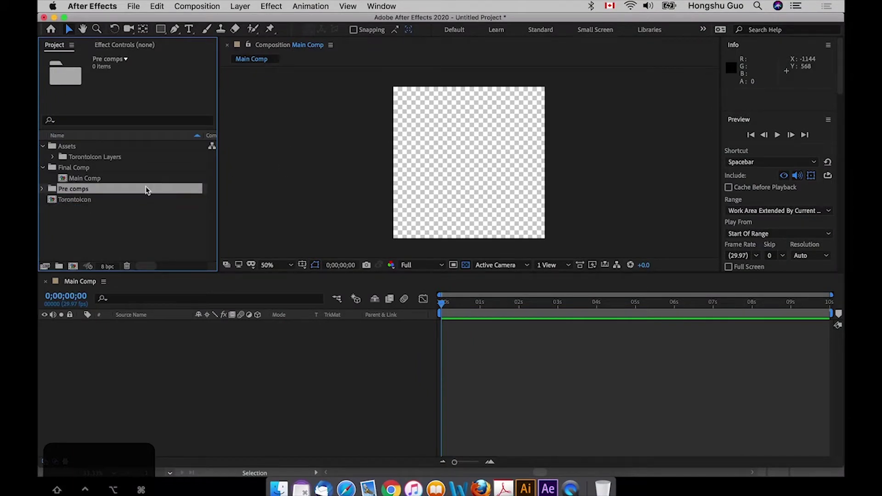
pyautogui.moveTo(86, 201); pyautogui.dragTo(95, 191)
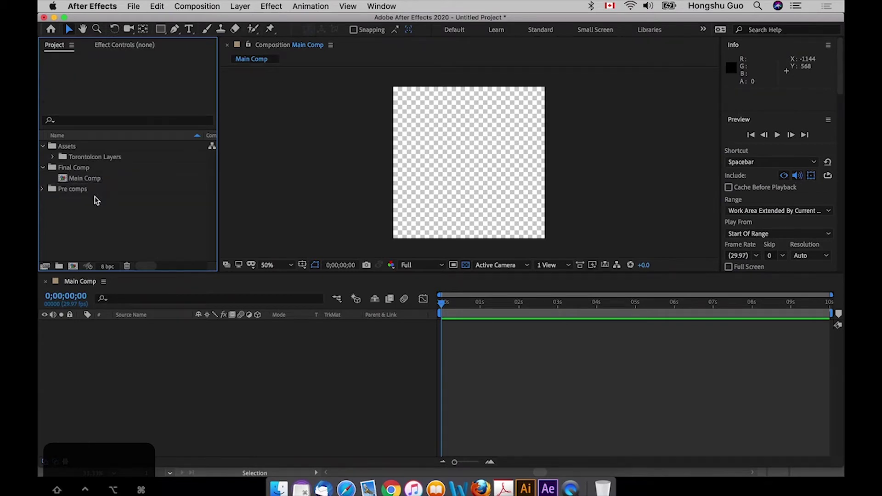
# - Collapse the Assets, Final Comp and Pre comps folders in the project
pyautogui.click(42, 188)
pyautogui.click(43, 168)
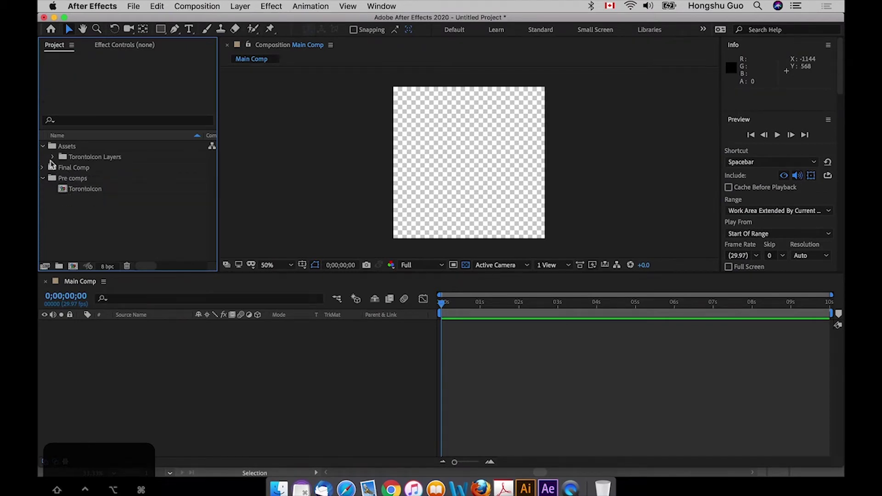
pyautogui.click(42, 146)
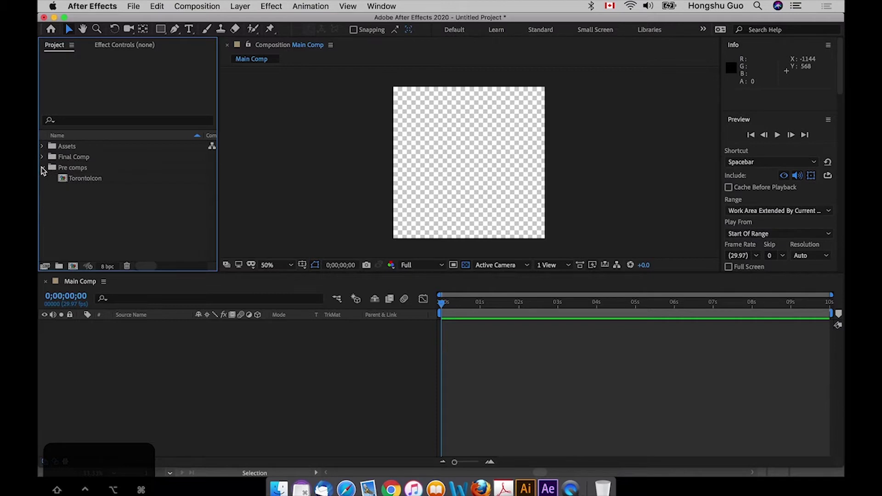
pyautogui.click(42, 168)
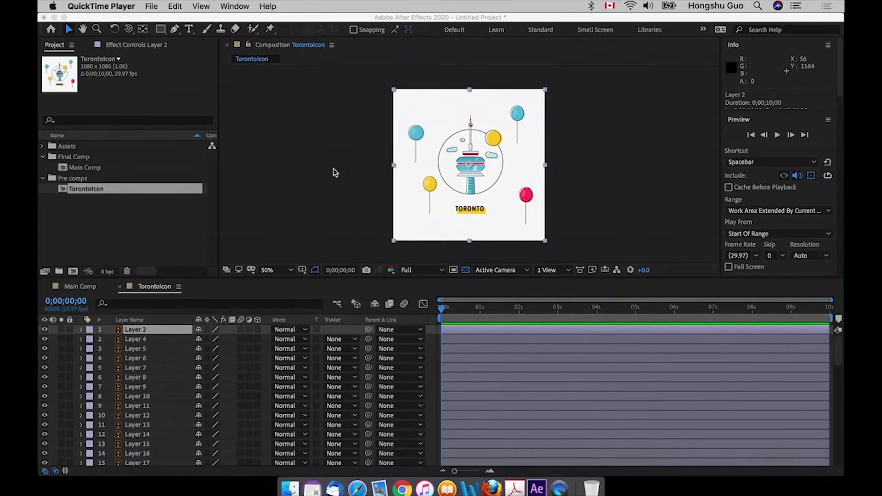
# - Switch from QuickTime Player back to After Effects
pyautogui.click(152, 6)
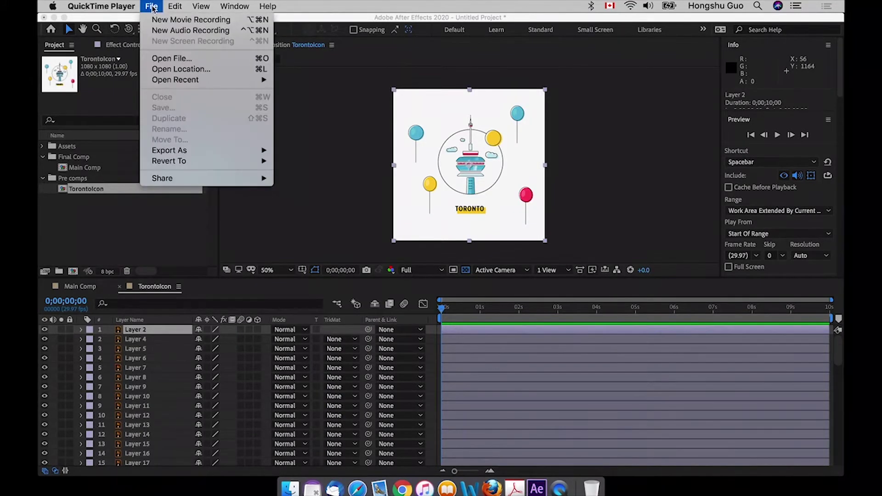
pyautogui.moveTo(130, 8)
pyautogui.click(257, 136)
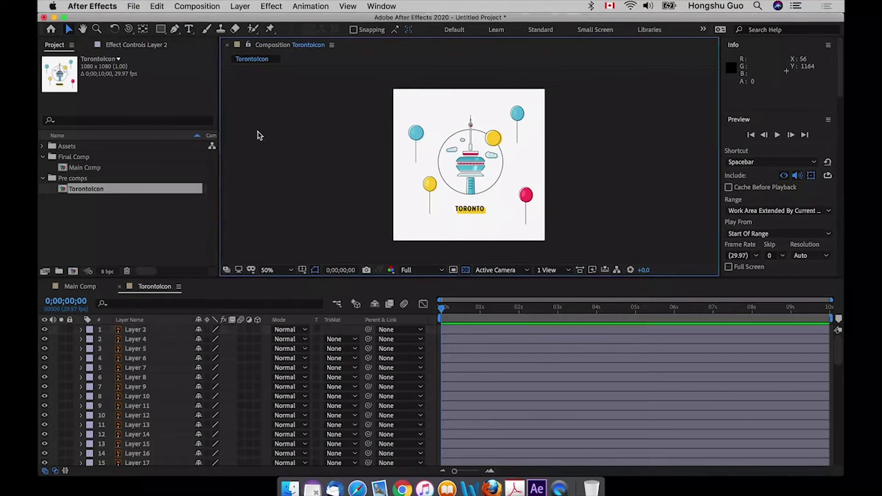
# - Save the project as Toronto Icon.aep in the Working file folder of Animate Toronto Icon on the Desktop
pyautogui.click(132, 6)
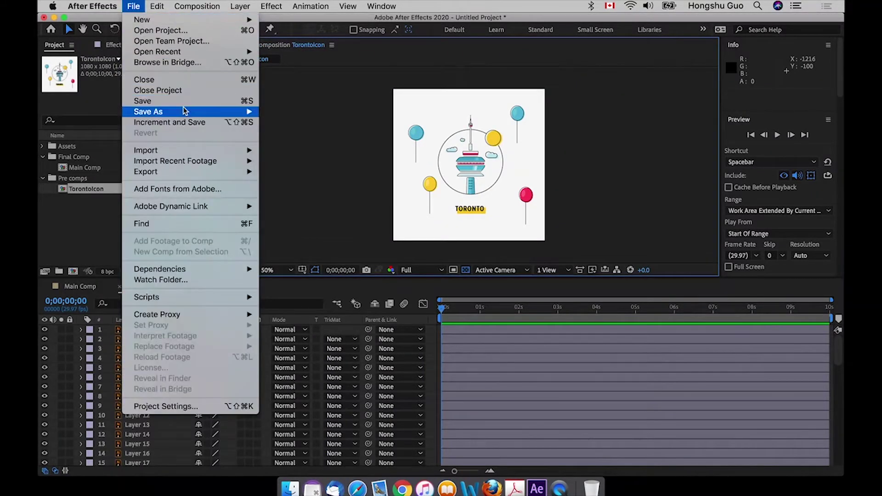
pyautogui.click(286, 110)
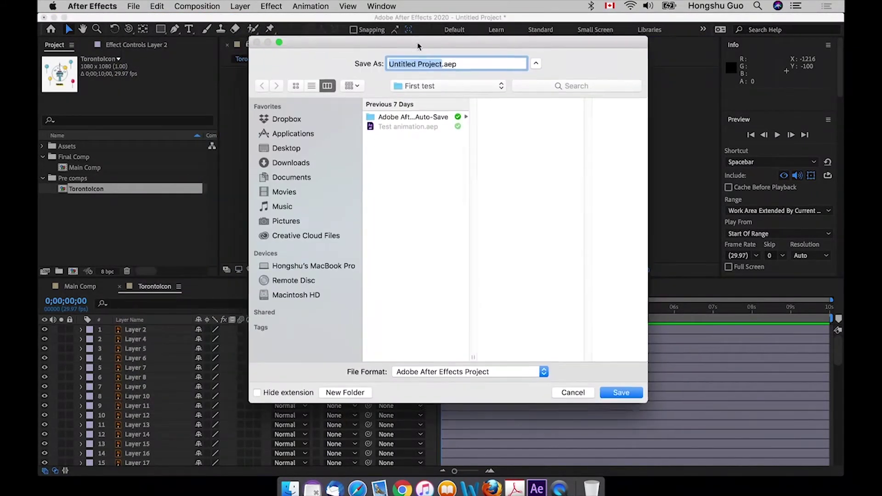
pyautogui.click(300, 150)
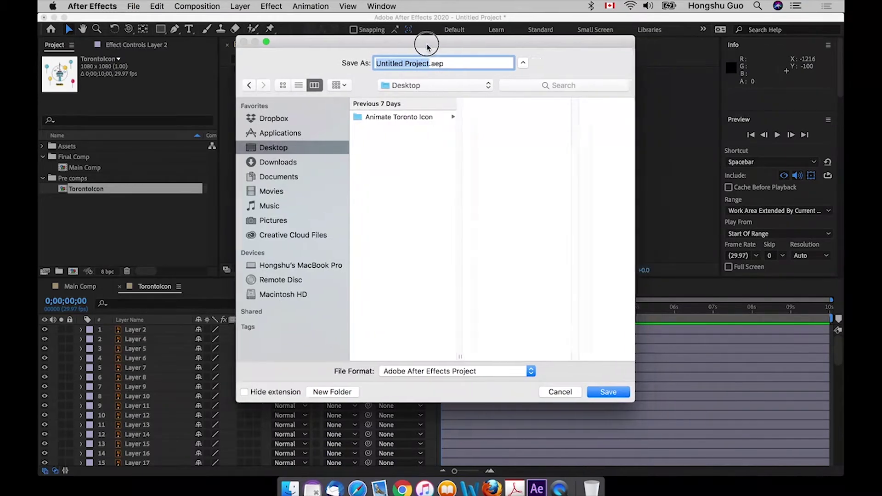
pyautogui.click(385, 119)
pyautogui.click(503, 138)
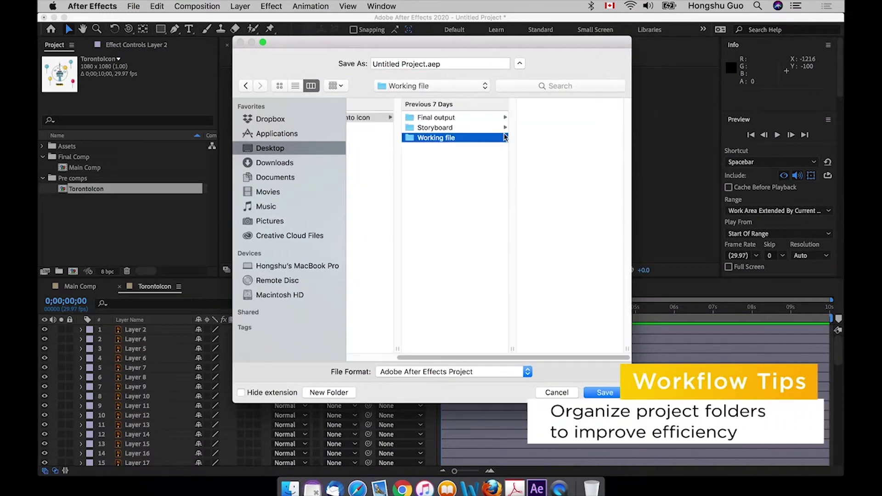
pyautogui.click(426, 65)
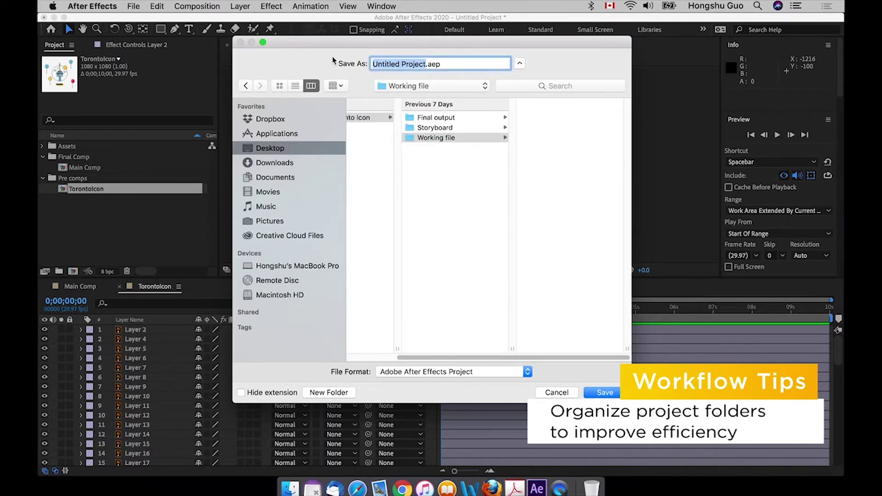
pyautogui.write('Toronto I')
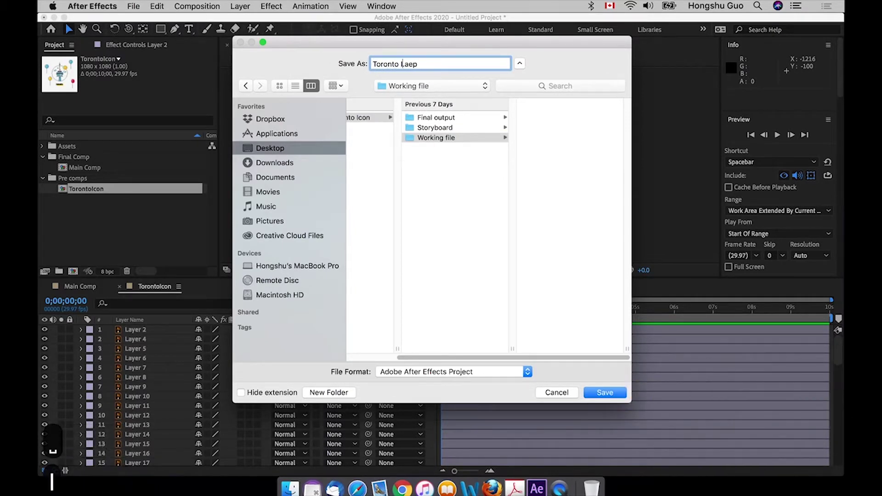
pyautogui.write('con')
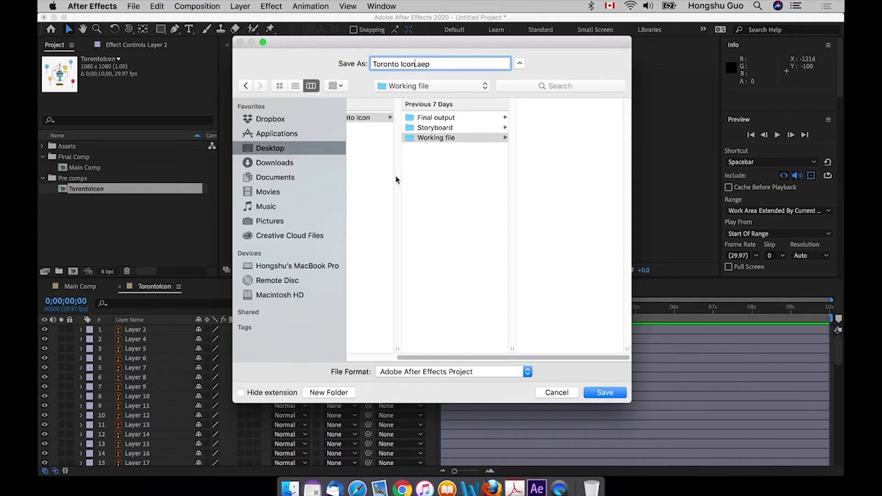
pyautogui.click(605, 393)
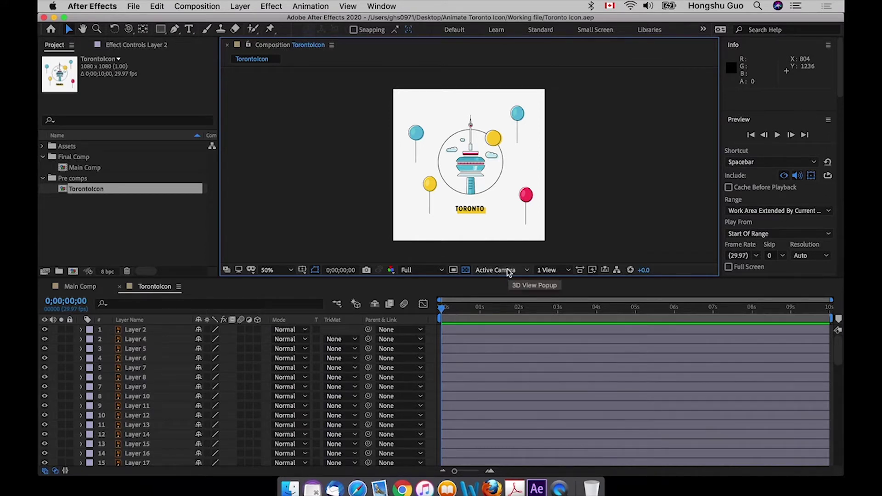
# - Choose the Animation workspace
pyautogui.click(385, 7)
pyautogui.moveTo(387, 21)
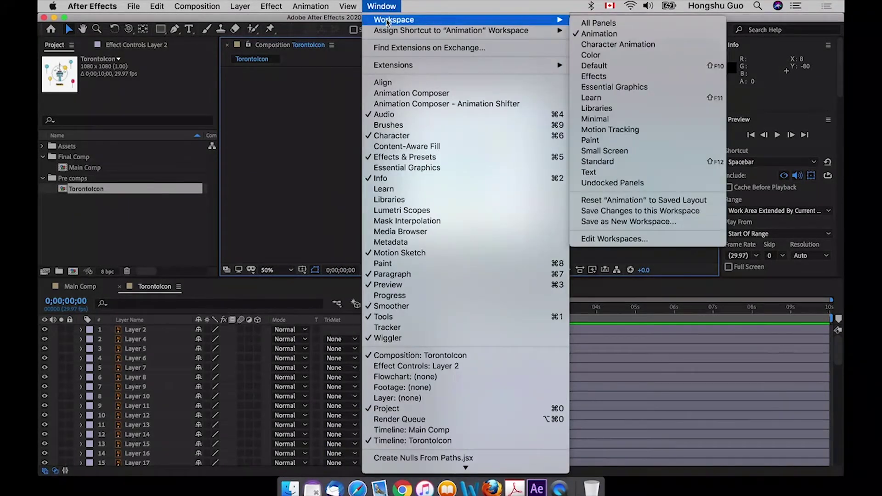
pyautogui.click(599, 35)
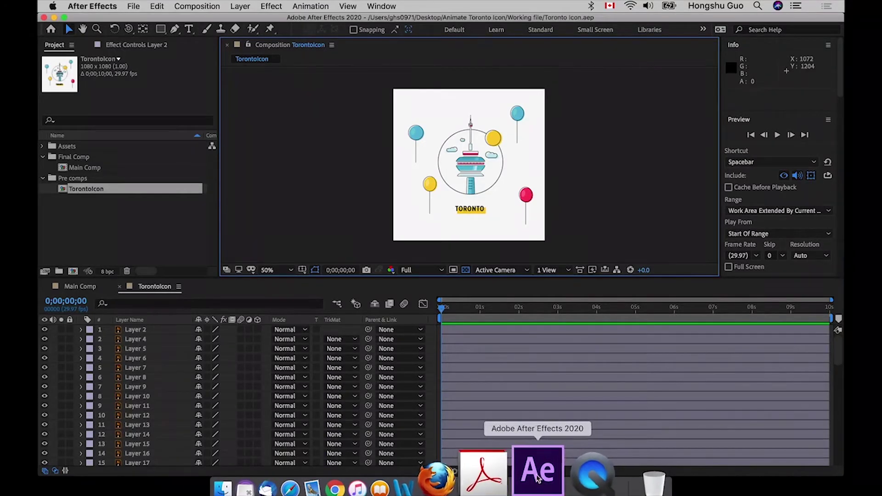
# - Copy all layers of the TorontoIcon composition and paste them into Main Comp
pyautogui.click(164, 221)
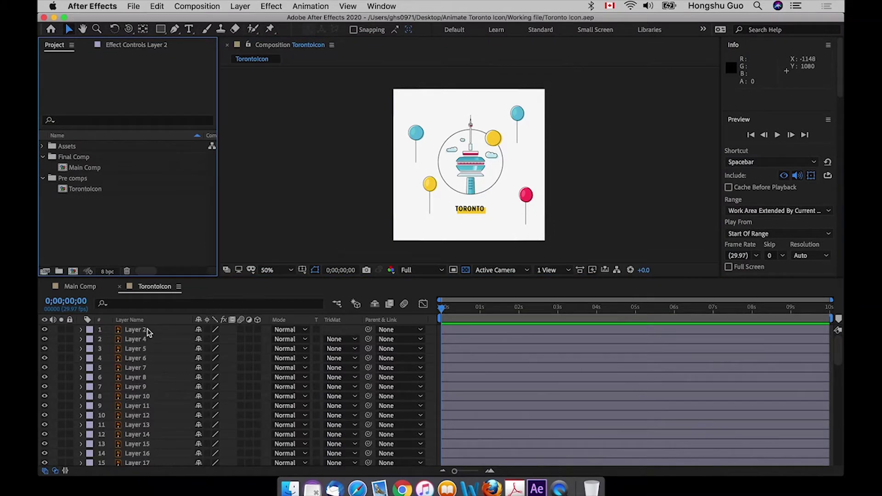
pyautogui.click(147, 329)
pyautogui.press('super+a')
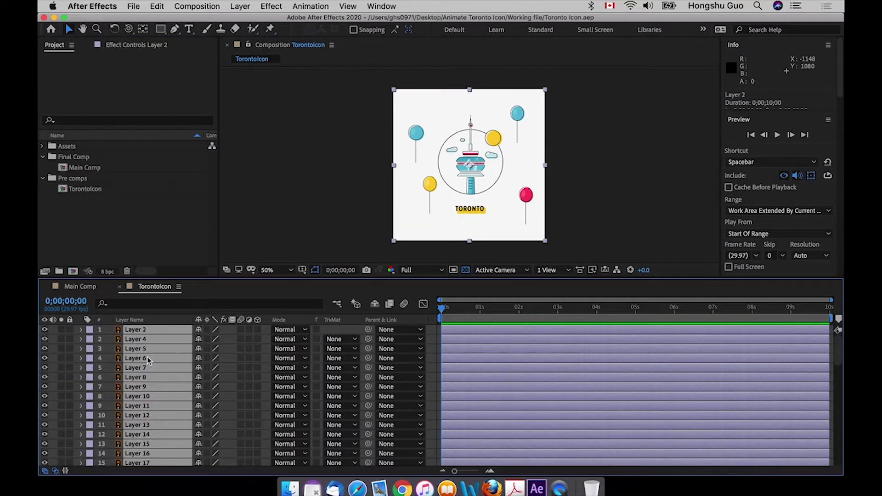
pyautogui.press('super+c')
pyautogui.click(81, 288)
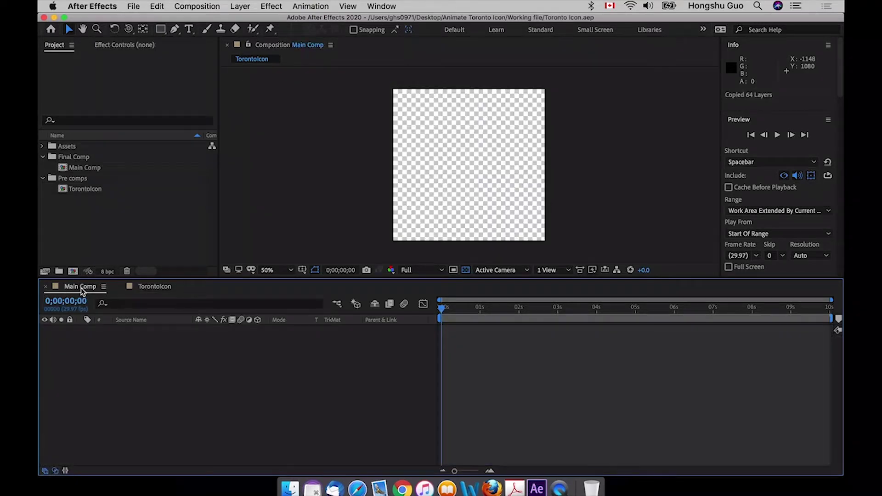
pyautogui.press('super+v')
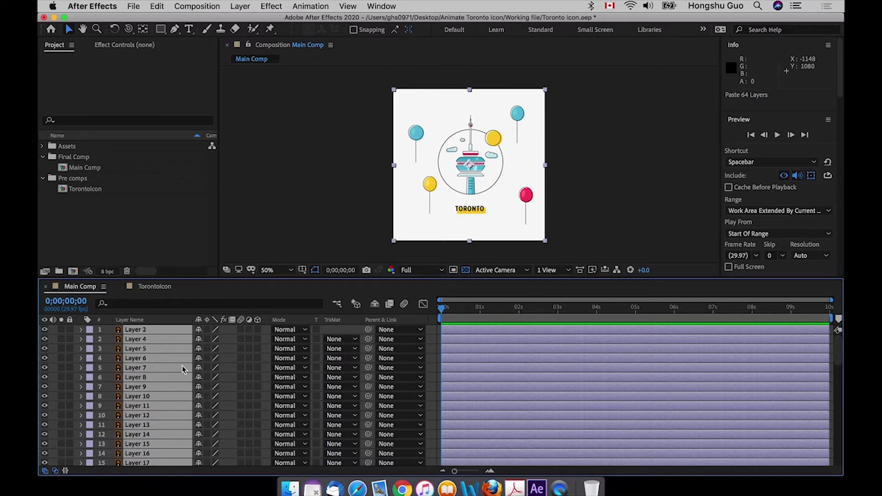
pyautogui.press('super+a')
pyautogui.press('super+equal')
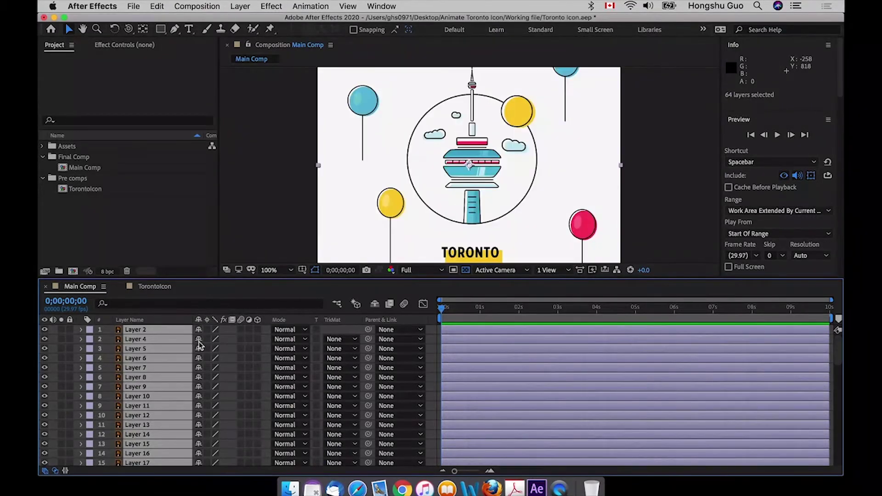
pyautogui.press('super+minus')
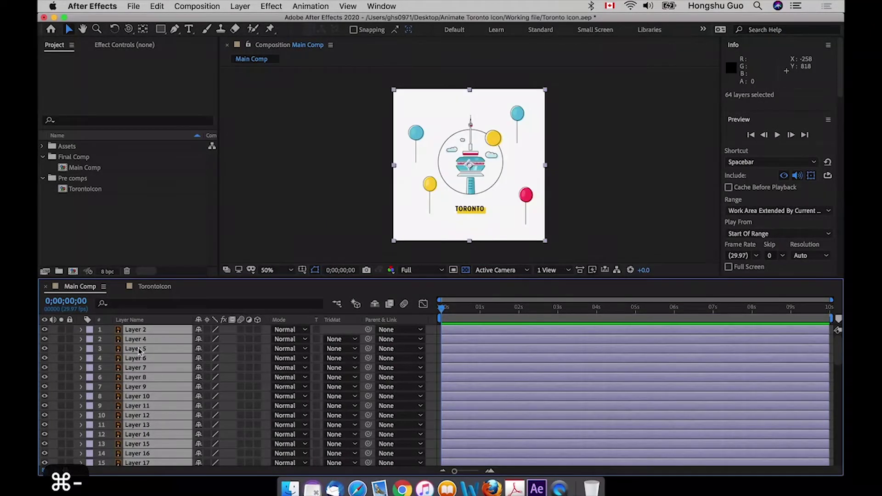
pyautogui.click(319, 223)
# - Identify Layer 2 in Main Comp by toggling its visibility, and rename it Sun
pyautogui.click(147, 330)
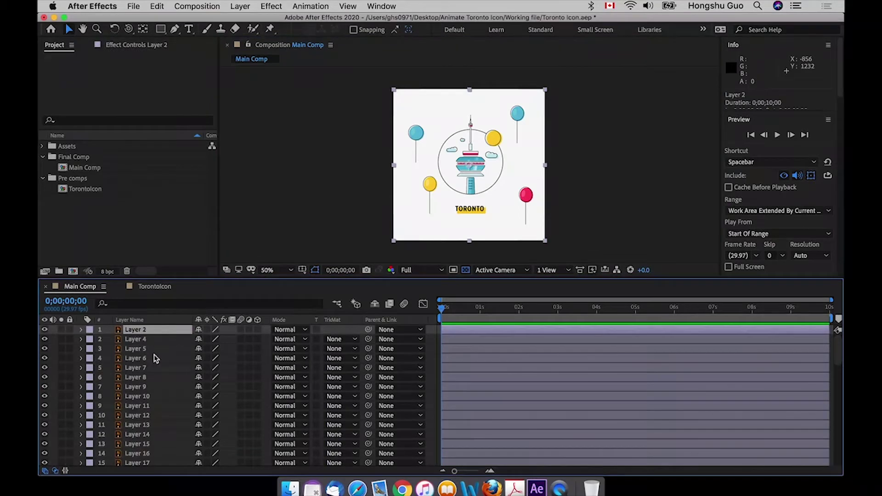
pyautogui.press('super+equal')
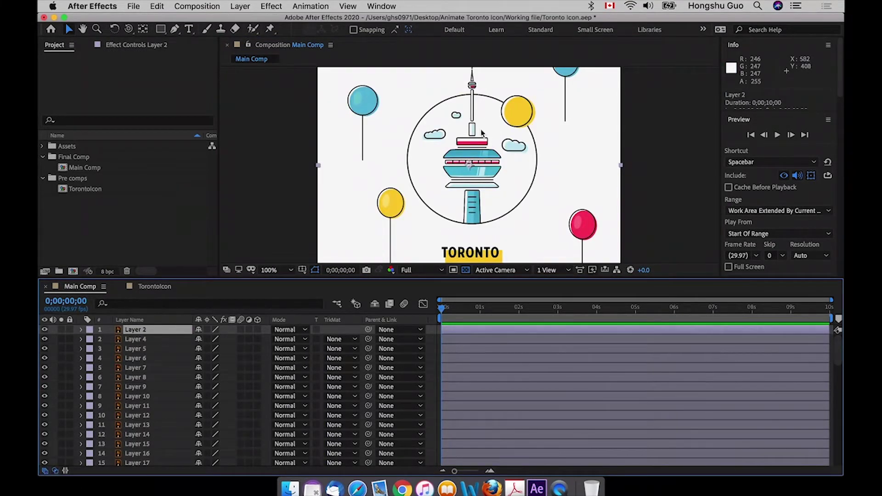
pyautogui.click(44, 330)
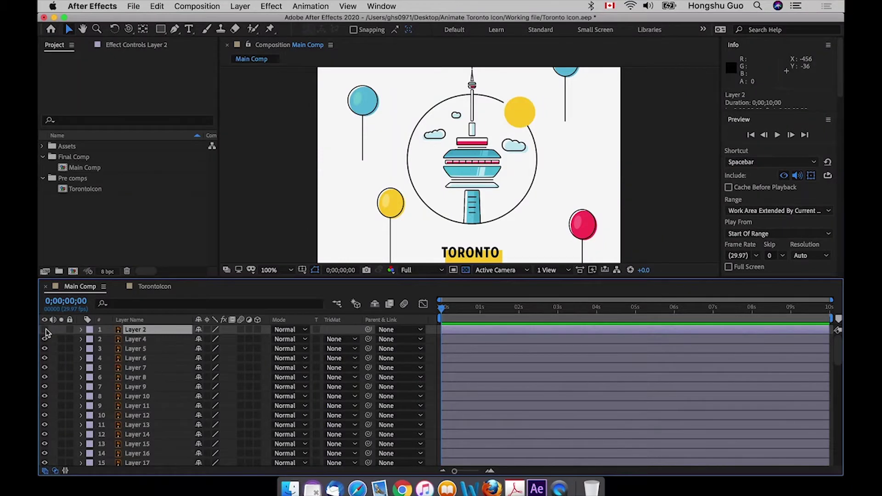
pyautogui.click(45, 330)
pyautogui.click(45, 330)
pyautogui.click(45, 330)
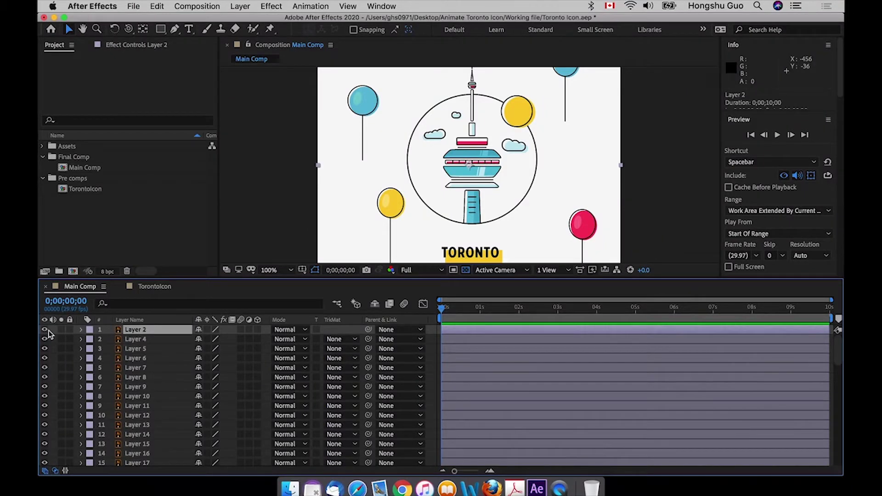
pyautogui.write('Sun')
pyautogui.press('Return')
# - Rename Layer 4 as Sun Yellow
pyautogui.click(58, 340)
pyautogui.press('Return')
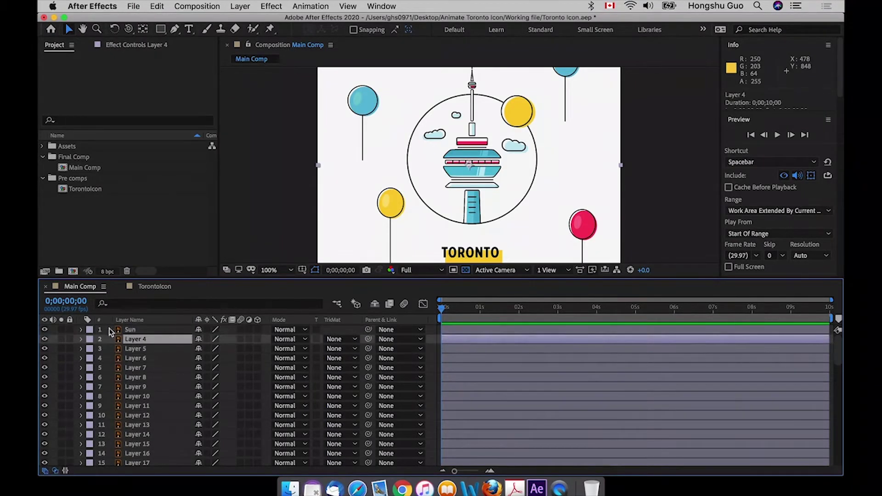
pyautogui.write('Sun Yellow')
pyautogui.press('Return')
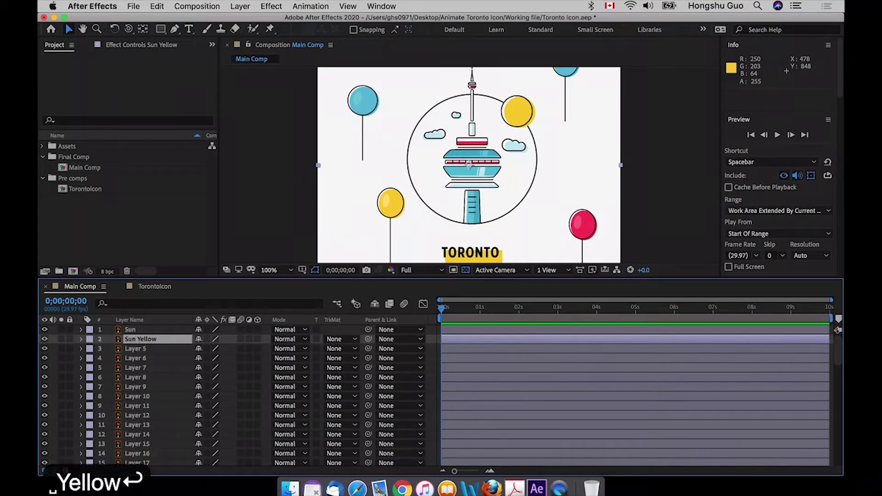
# - Rename Layer 5 as Balloon 3
pyautogui.click(71, 352)
pyautogui.press('Return')
pyautogui.write('Ball')
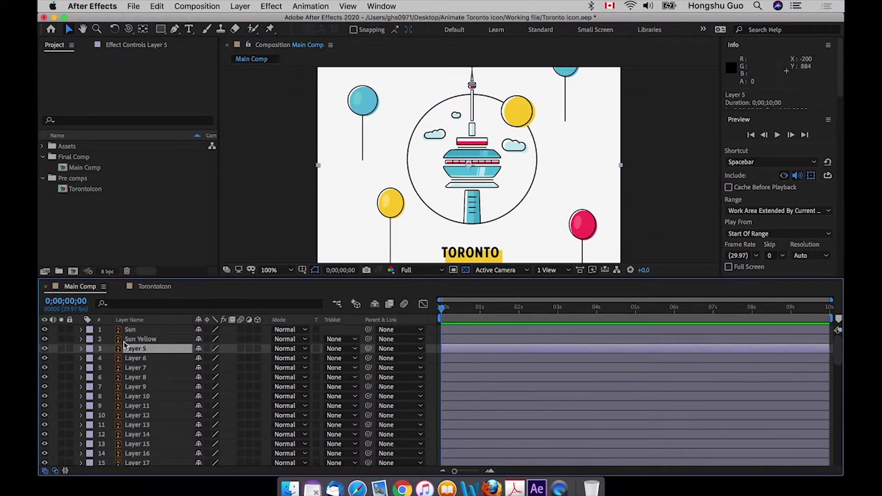
pyautogui.write('oon 3')
pyautogui.press('Return')
# - Rename Layer 6 as Sun White bkg
pyautogui.click(121, 361)
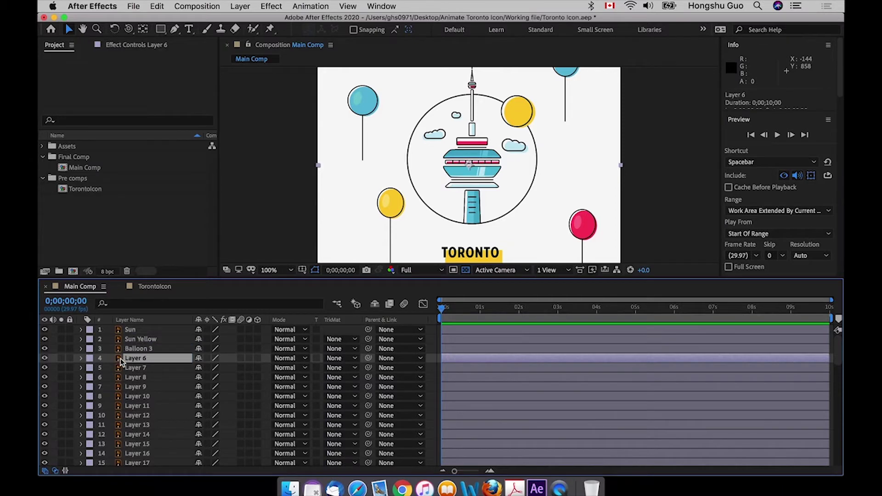
pyautogui.press('Return')
pyautogui.write('S')
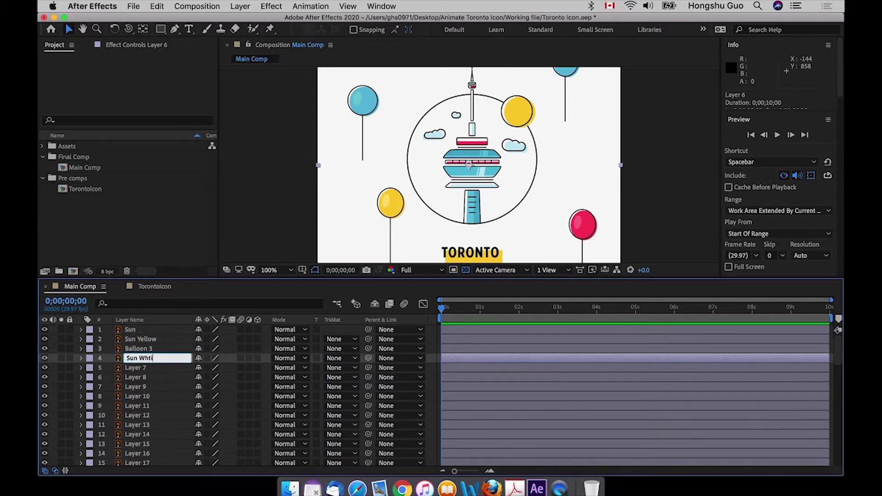
pyautogui.write('un White bkg')
pyautogui.press('Return')
# - Hide Layer 7 and check what Layers 8 and 9 contain by toggling their visibility
pyautogui.click(133, 377)
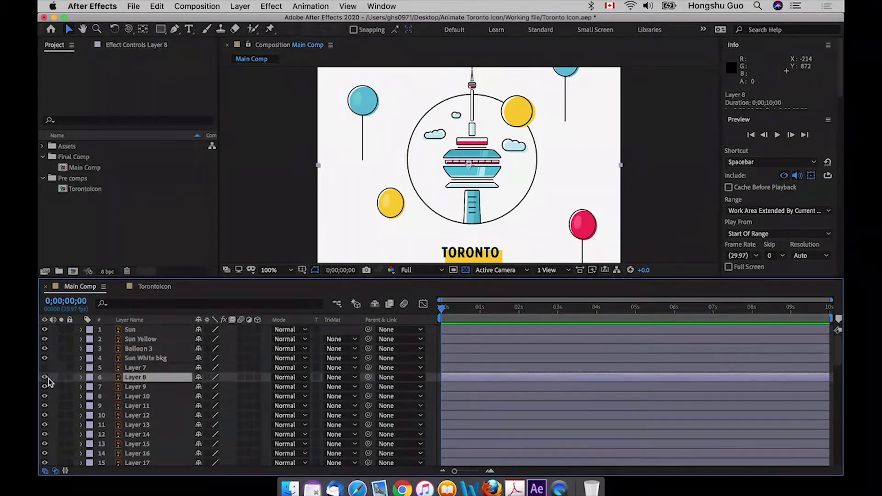
pyautogui.click(45, 377)
pyautogui.click(45, 387)
pyautogui.click(45, 377)
# - Pre-compose Layers 8, 9 and 10 into a new composition named Ballon Yellow, moving all attributes into it
pyautogui.keyDown('shift'); pyautogui.click(136, 396); pyautogui.keyUp('shift')
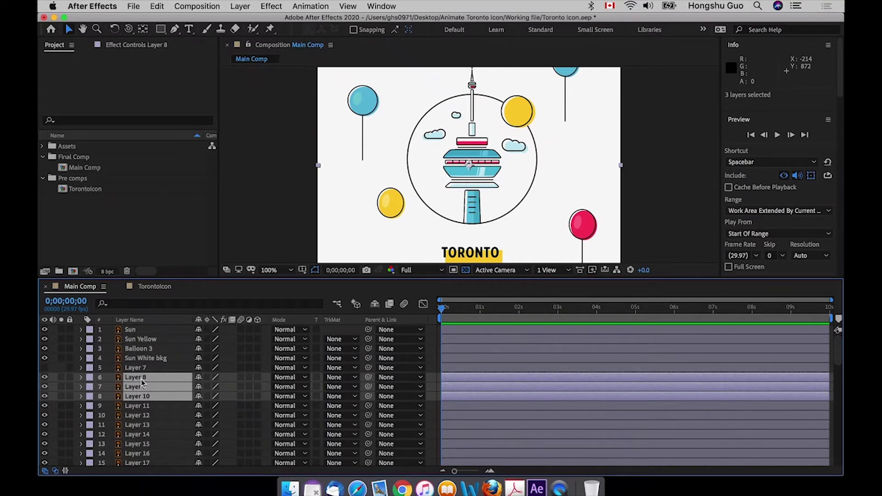
pyautogui.click(45, 378)
pyautogui.click(45, 377)
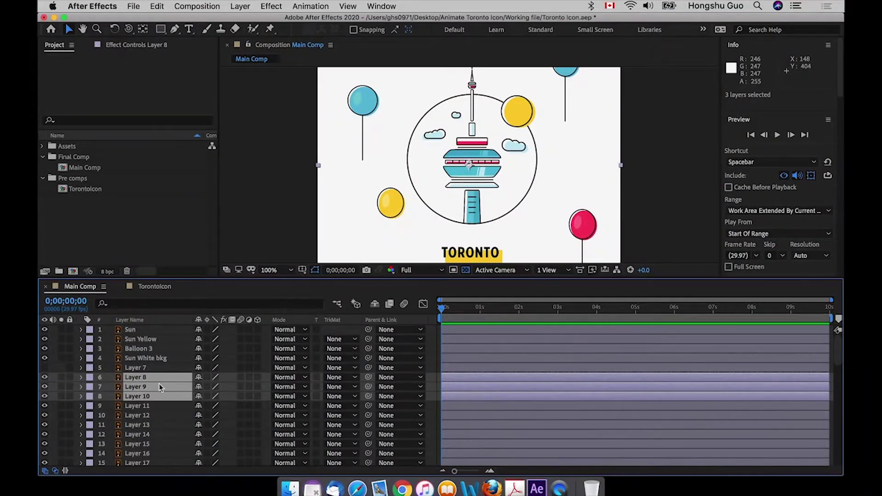
pyautogui.press('super+shift+c')
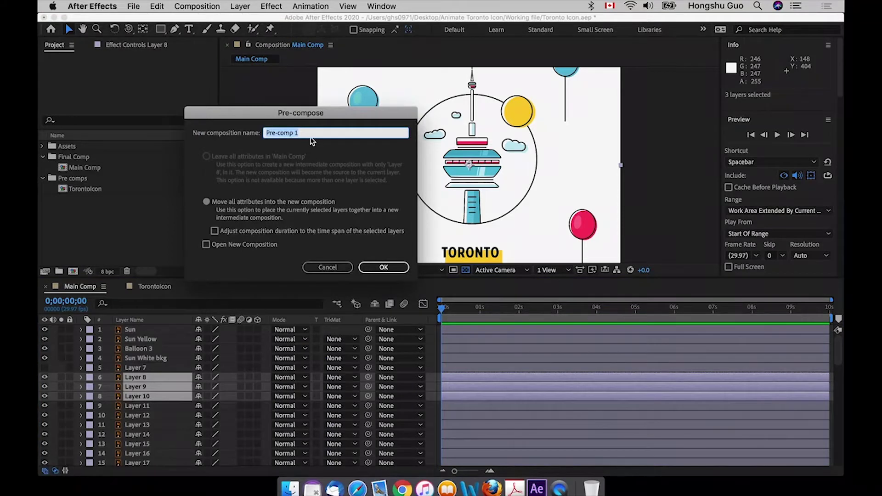
pyautogui.write('B')
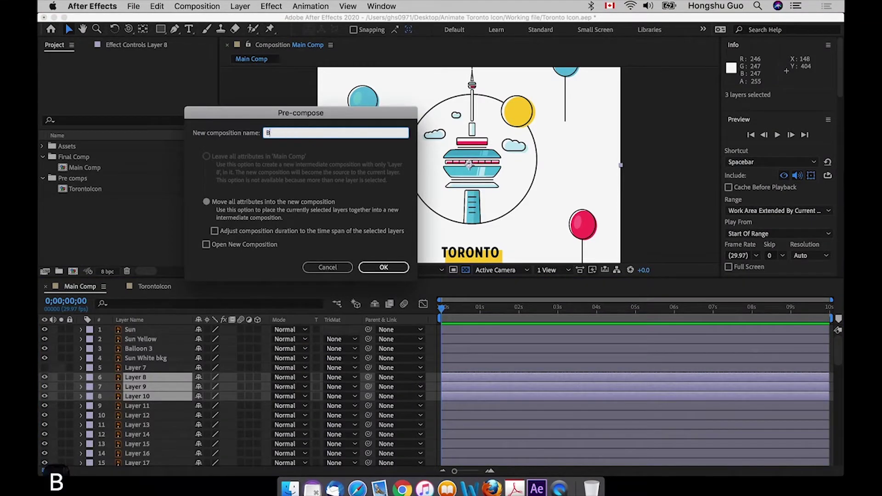
pyautogui.write('allon Yellow')
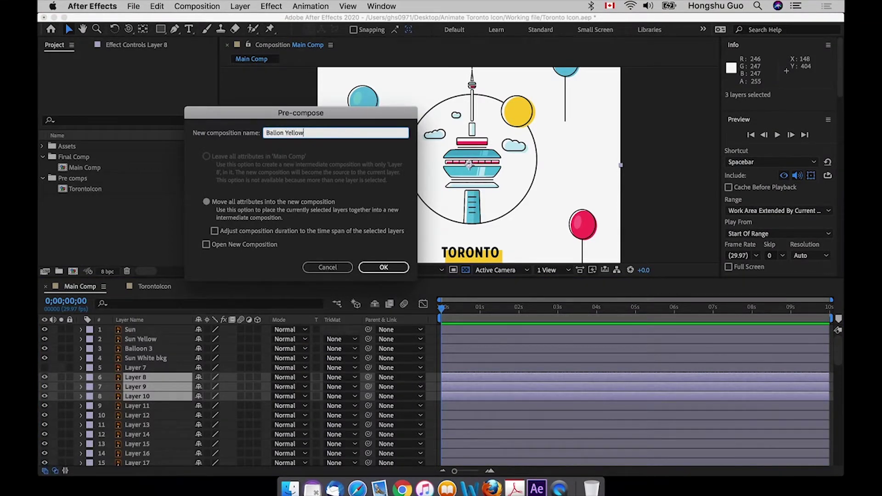
pyautogui.click(382, 266)
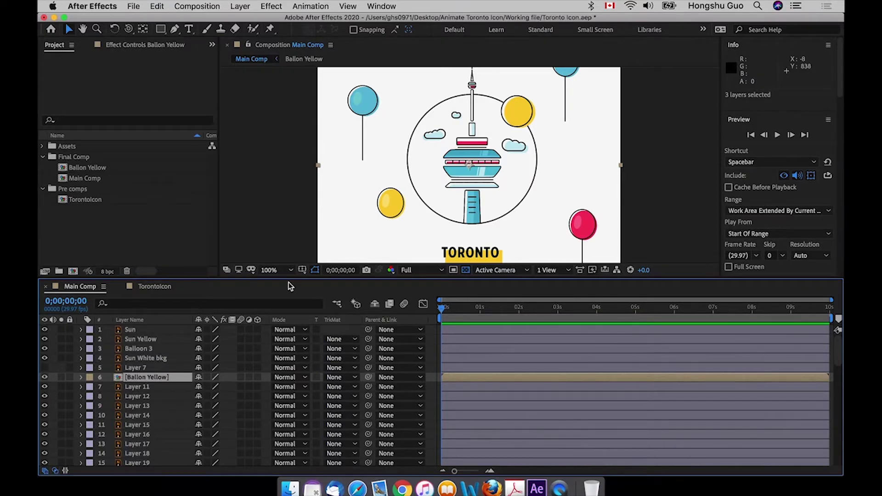
# - Rename Layer 11 as Red balloon, correcting the spelling of the name
pyautogui.click(136, 387)
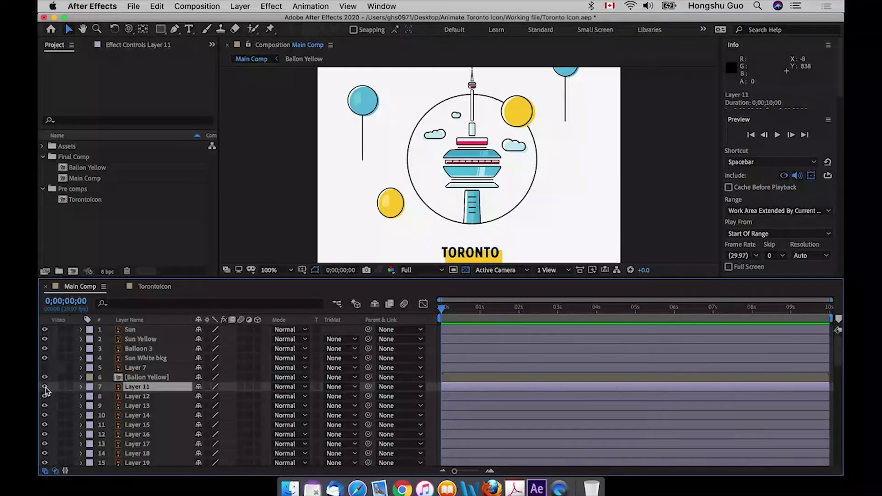
pyautogui.press('Return')
pyautogui.write('Red baloon')
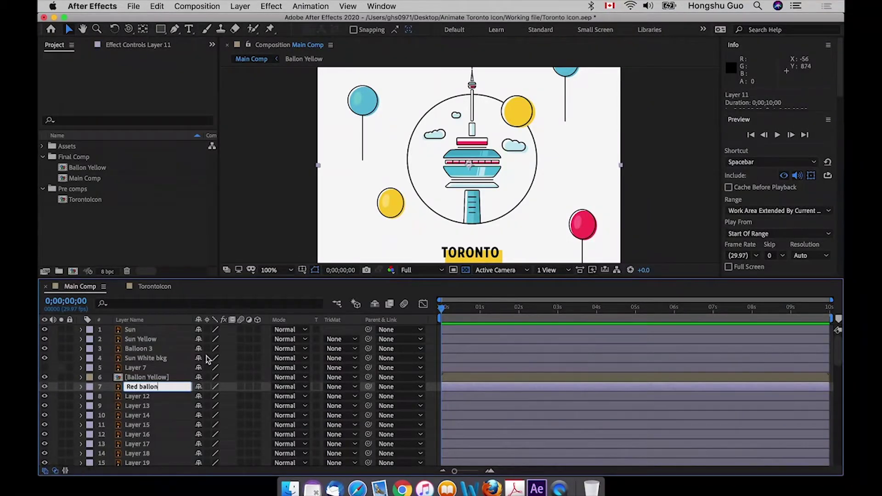
pyautogui.press('BackSpace')
pyautogui.press('BackSpace')
pyautogui.write('oon')
pyautogui.press('Return')
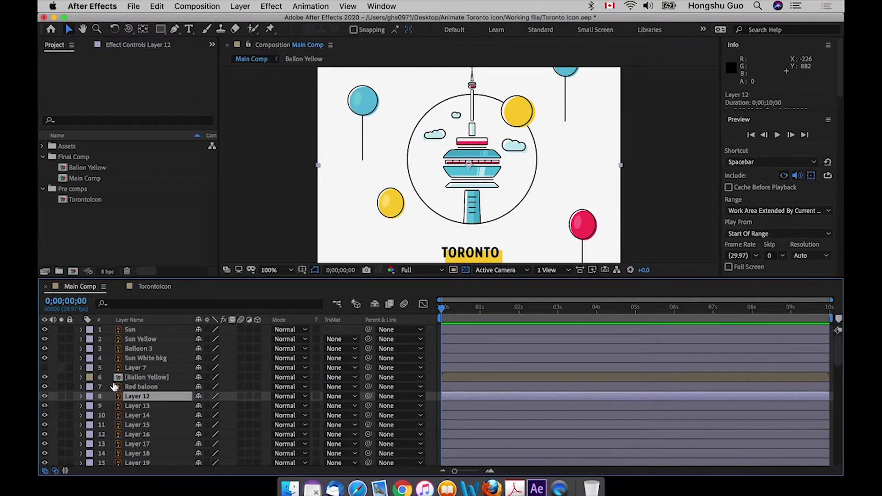
pyautogui.press('Return')
pyautogui.press('Right')
pyautogui.press('Left')
pyautogui.press('Left')
pyautogui.press('Left')
pyautogui.write('l')
# - Delete Layer 12 from Main Comp
pyautogui.click(171, 398)
pyautogui.press('BackSpace')
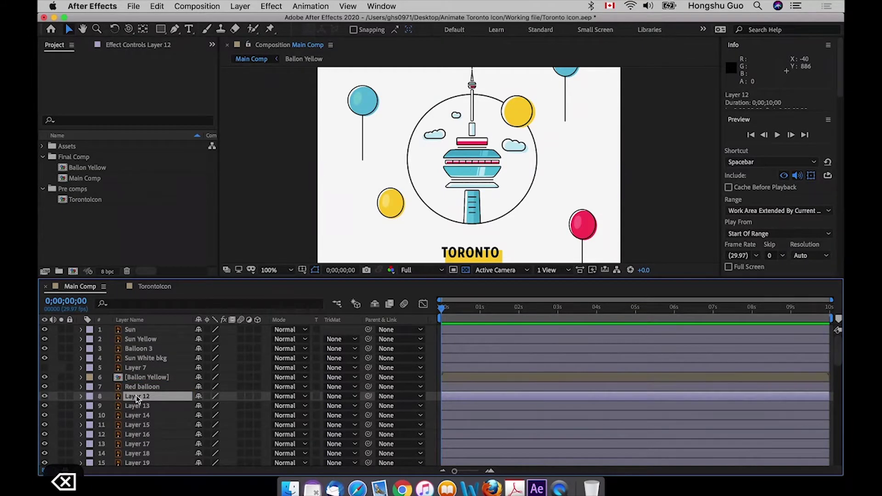
pyautogui.click(137, 395)
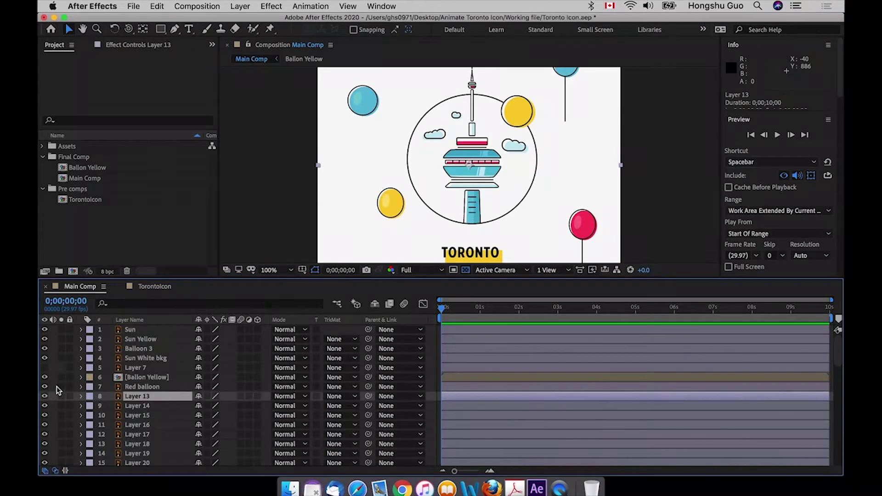
# - Pre-compose Layers 13, 14 and 15 into a new composition named Balloon Blue, moving all attributes into it
pyautogui.moveTo(47, 399); pyautogui.dragTo(45, 417)
pyautogui.press('super+z')
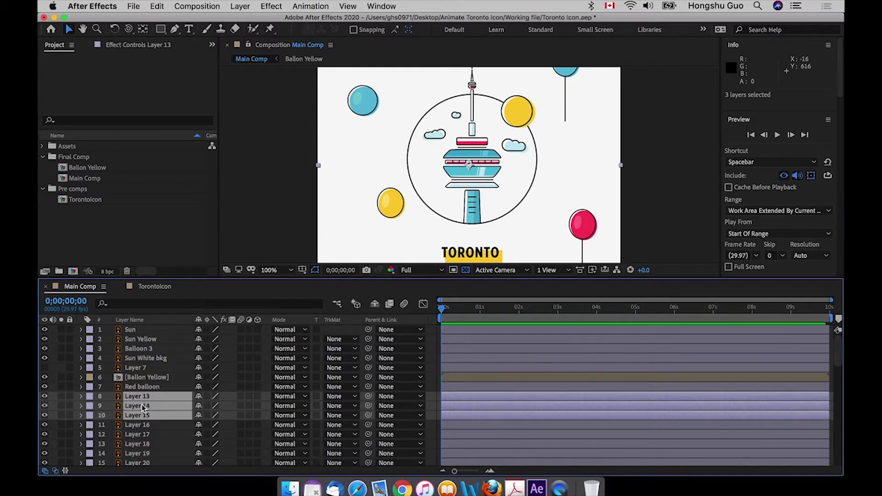
pyautogui.press('shift+super+c')
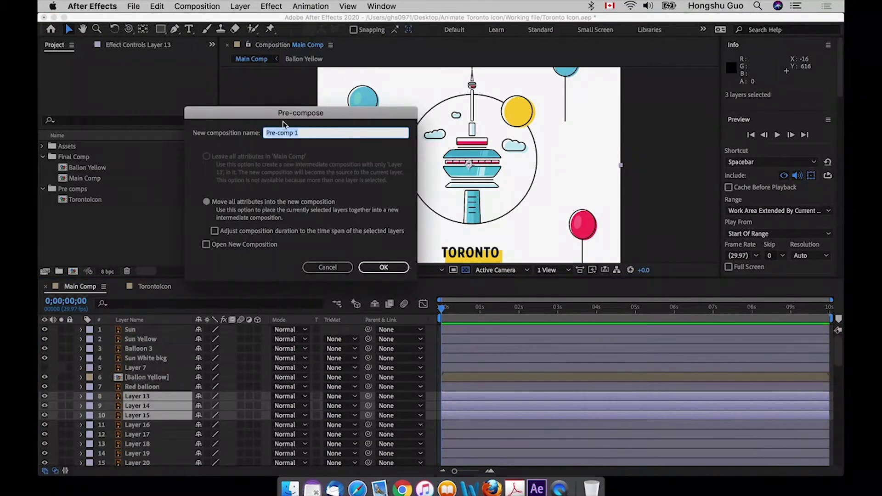
pyautogui.write('Blue')
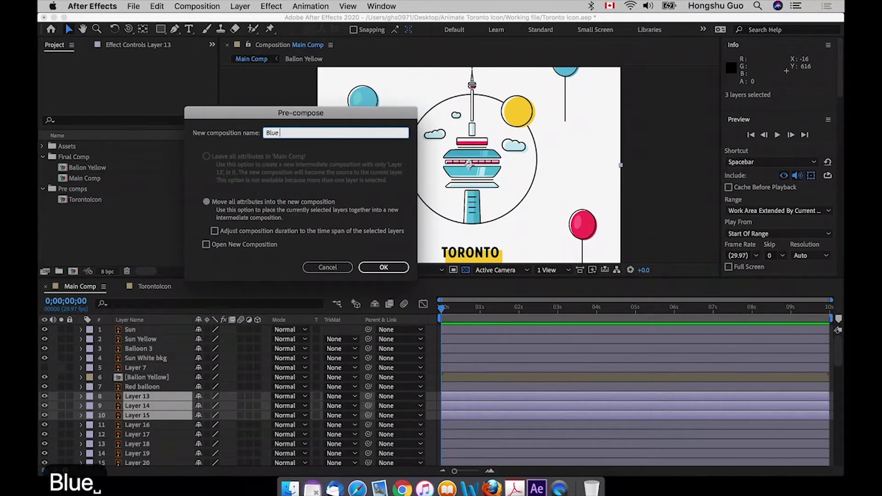
pyautogui.press('BackSpace')
pyautogui.press('BackSpace')
pyautogui.press('BackSpace')
pyautogui.press('BackSpace')
pyautogui.press('BackSpace')
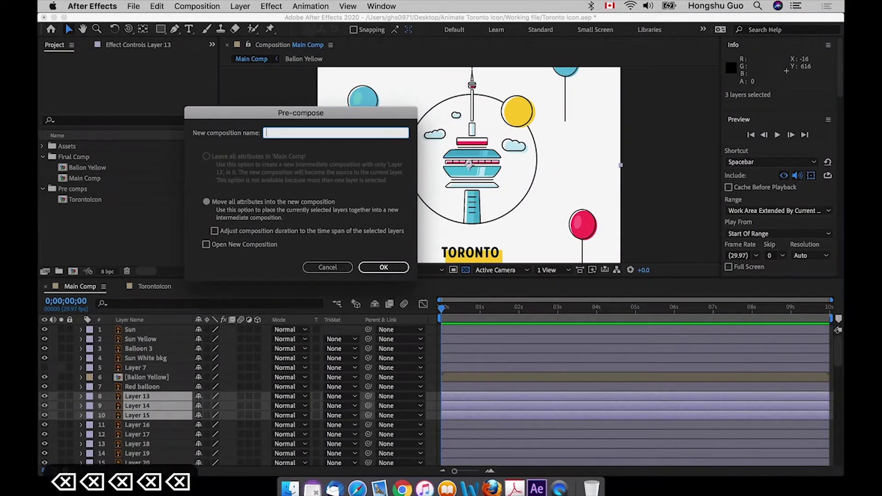
pyautogui.write('Balloon Blue')
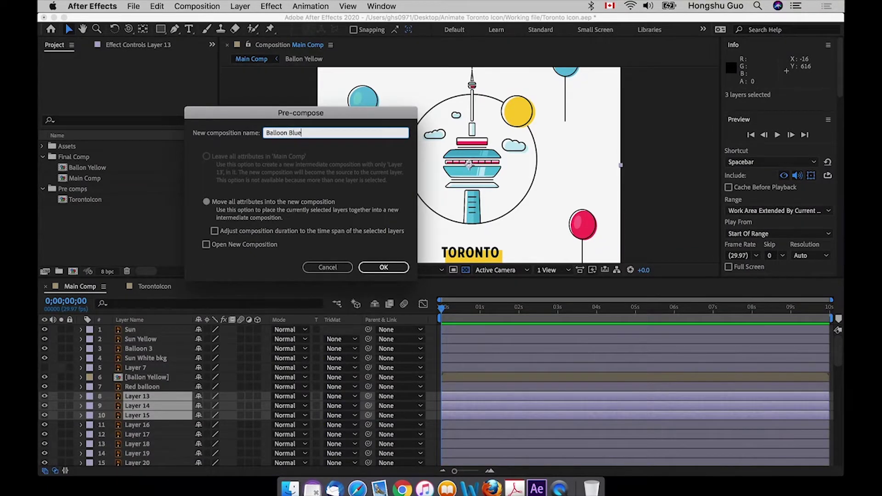
pyautogui.press('Return')
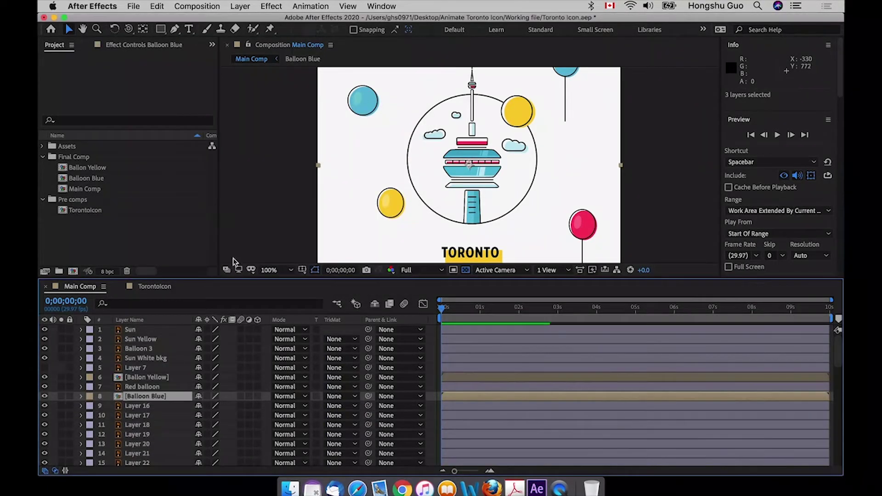
# - Check what Layer 16 adds to the tower by toggling its visibility, and hide Layers 16 and 17
pyautogui.click(77, 406)
pyautogui.click(45, 406)
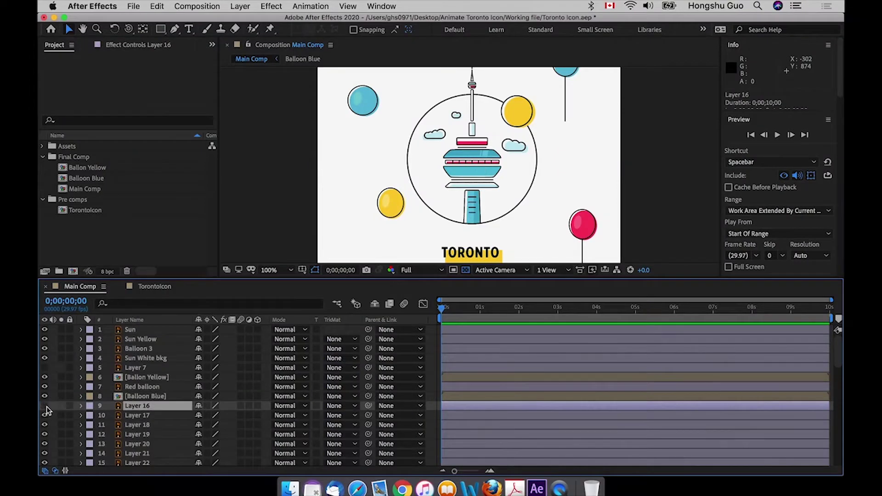
pyautogui.click(45, 406)
pyautogui.click(44, 406)
pyautogui.click(44, 406)
pyautogui.press('.')
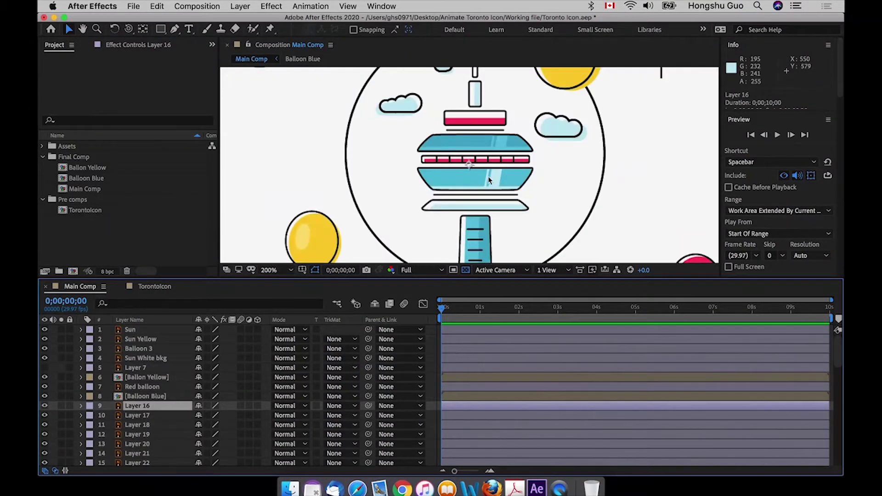
pyautogui.click(45, 407)
pyautogui.click(45, 406)
pyautogui.click(45, 406)
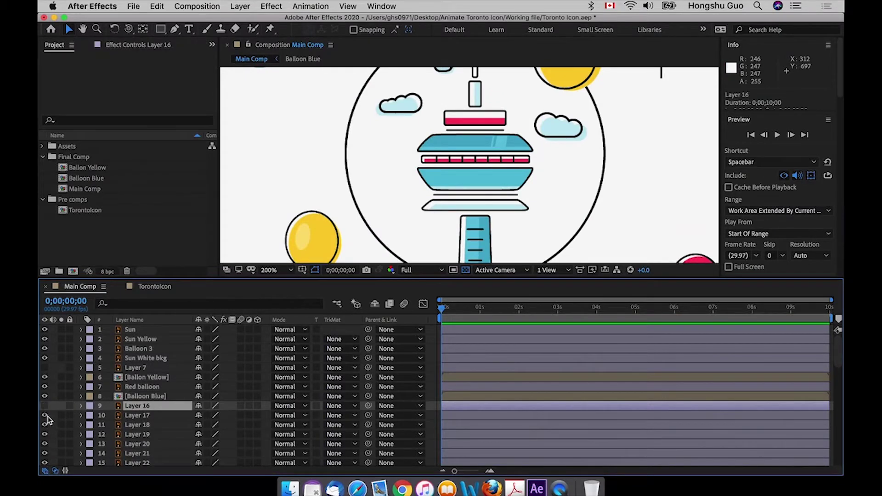
pyautogui.click(45, 416)
# - Rename Layer 18 as Toronto
pyautogui.click(144, 426)
pyautogui.press(',')
pyautogui.press('Return')
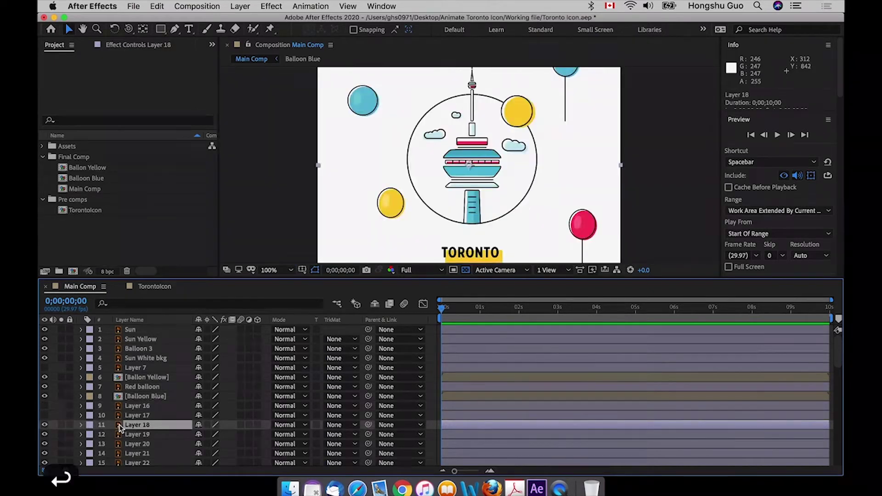
pyautogui.write('Toronto')
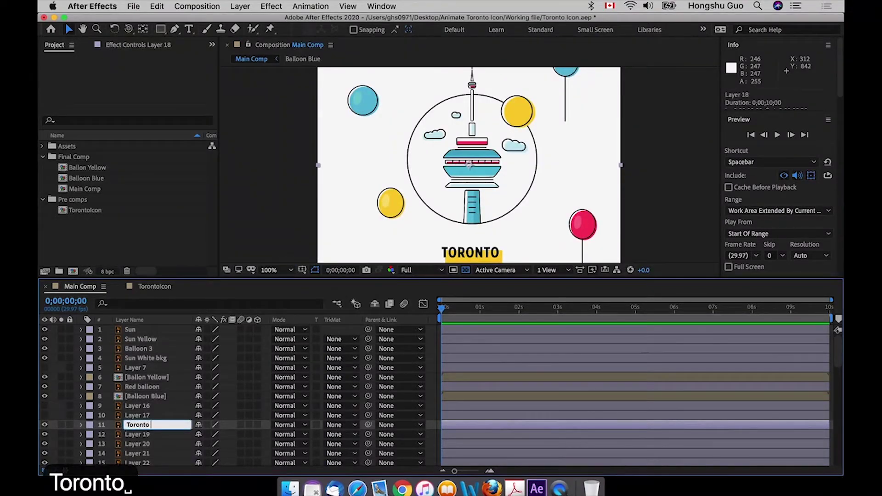
pyautogui.press('Return')
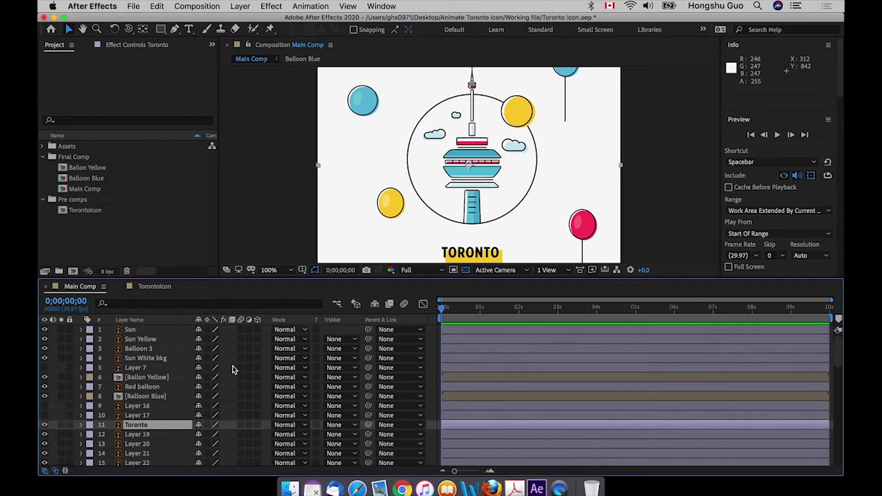
# - Check what Layer 19 adds to the artwork by toggling its visibility
pyautogui.click(148, 435)
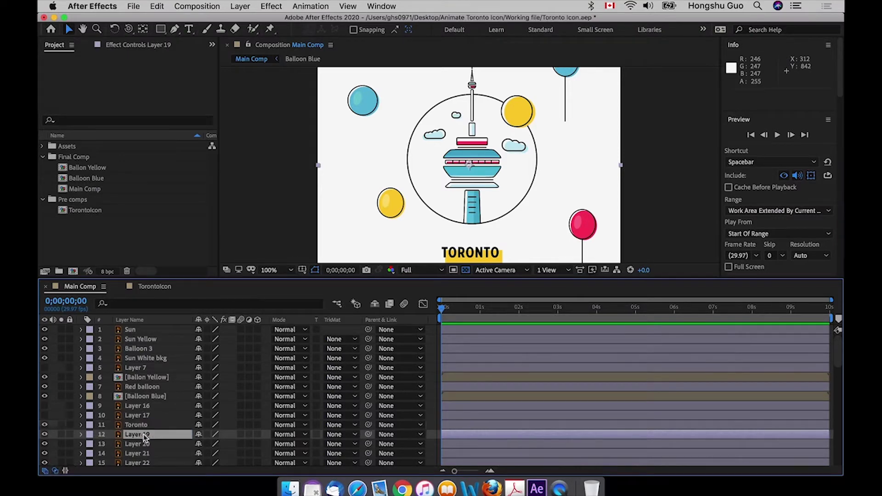
pyautogui.click(43, 436)
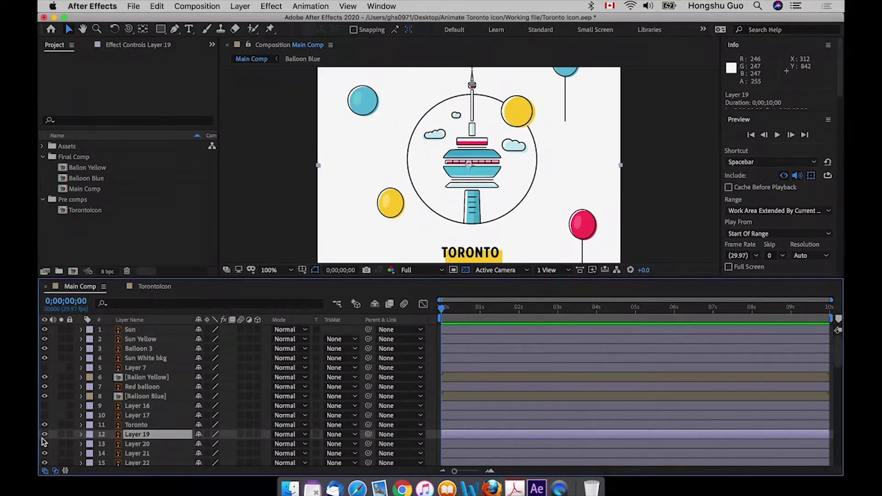
pyautogui.click(43, 434)
pyautogui.click(44, 434)
# - Rename Layer 20 as Long rectangle
pyautogui.click(55, 444)
pyautogui.press('Return')
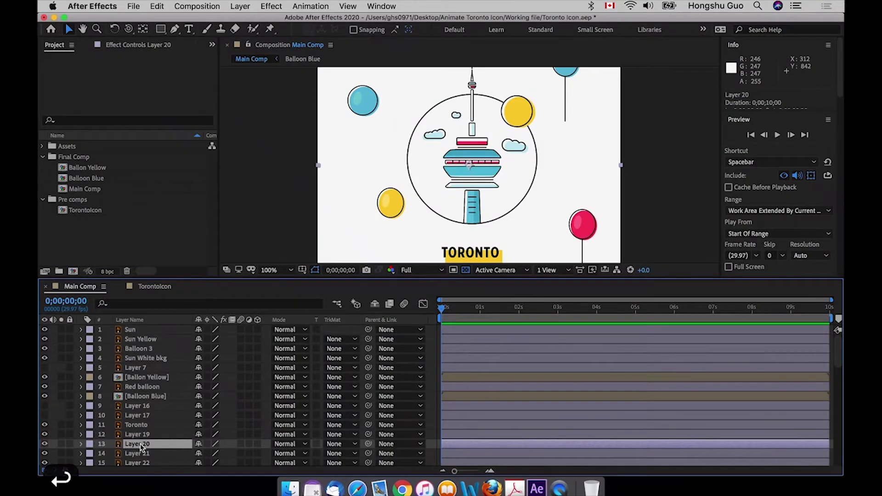
pyautogui.write('Long rectangle')
pyautogui.press('Return')
pyautogui.press('Return')
pyautogui.press('Return')
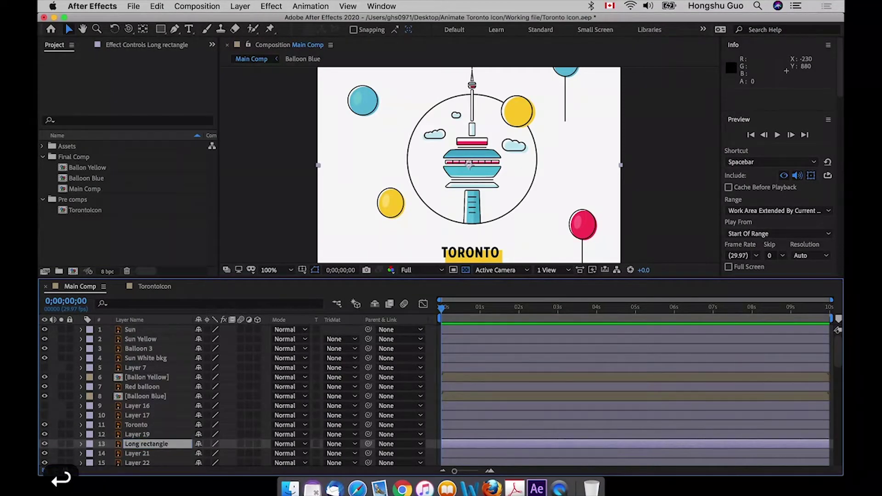
# - Toggle the visibility of the Long rectangle layer to verify which part of the artwork it holds
pyautogui.click(138, 434)
pyautogui.scroll(-5, 179, 414)
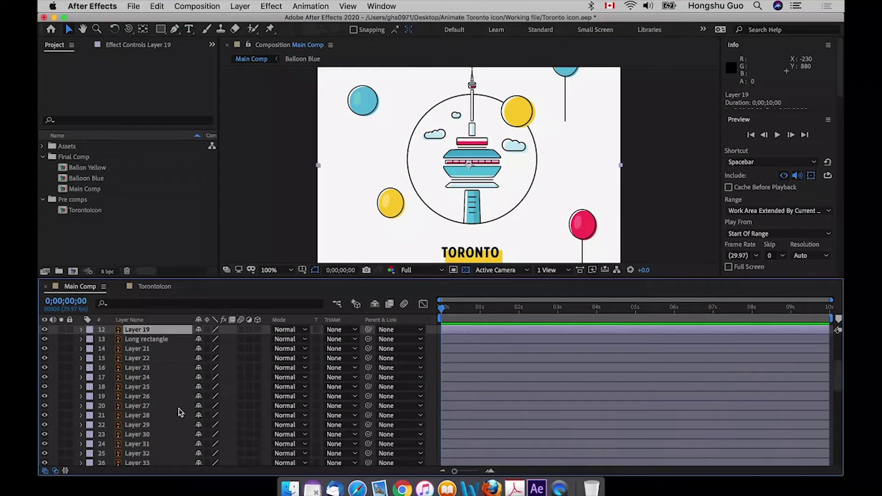
pyautogui.click(144, 340)
pyautogui.click(44, 340)
pyautogui.click(44, 340)
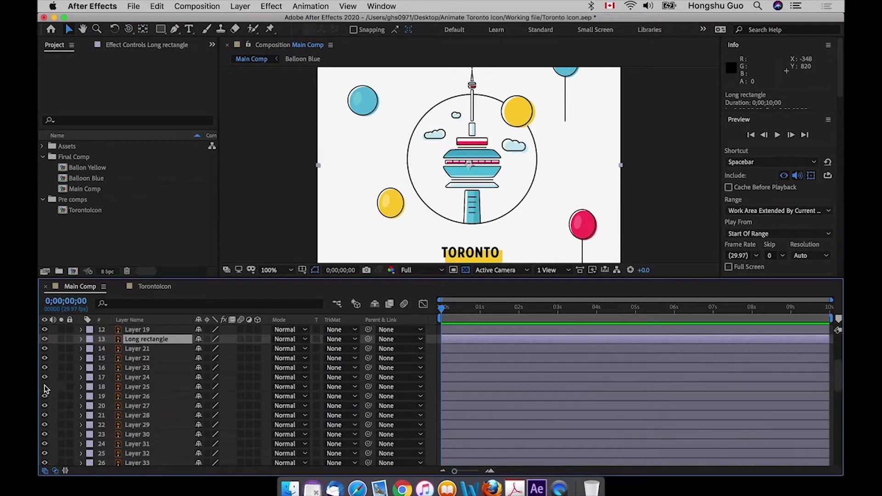
# - Rename Layer 21 as Cloud 1
pyautogui.press('super+shift+a')
pyautogui.click(46, 349)
pyautogui.press('Return')
pyautogui.write('Cloud 1')
pyautogui.press('Return')
pyautogui.press('super+Down')
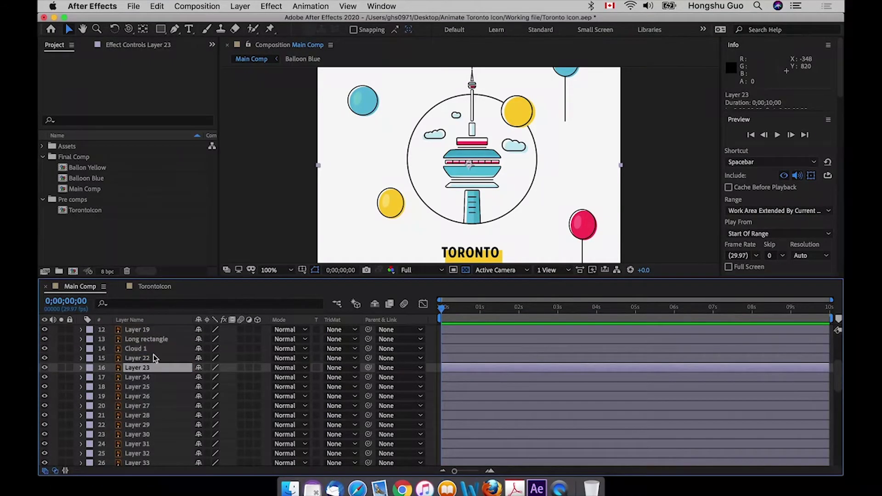
# - Rename Layer 22 as Cloud 2 and Layer 23 as Cloud 3
pyautogui.press('Return')
pyautogui.write('Cloud 2')
pyautogui.press('Return')
pyautogui.press('super+Down')
pyautogui.press('Return')
pyautogui.write('Cloud 3')
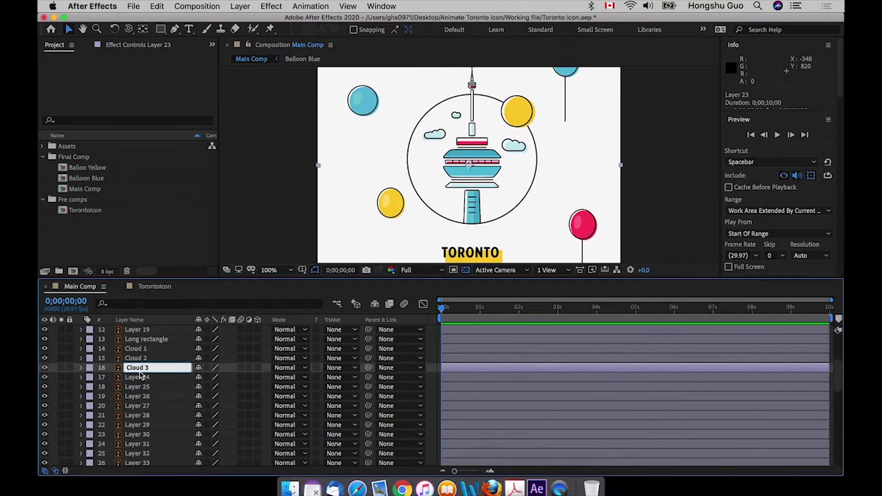
pyautogui.press('Return')
# - Rename Layer 33 as Top Line
pyautogui.scroll(-2, 46, 391)
pyautogui.click(46, 423)
pyautogui.press('Return')
pyautogui.write('Top Line')
pyautogui.press('Return')
pyautogui.press('super+Down')
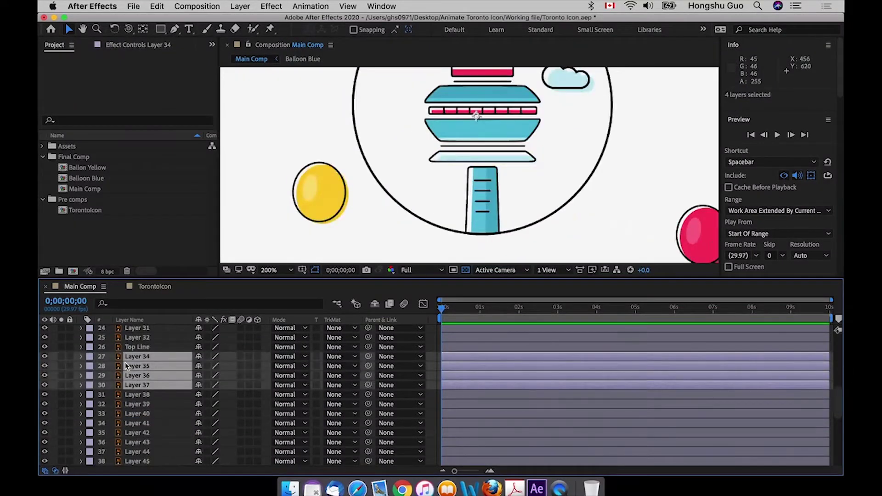
# - Pre-compose Layers 34 to 37 into a new composition named 4 lines, moving all attributes into it
pyautogui.click(45, 357)
pyautogui.click(45, 357)
pyautogui.press('shift+super+c')
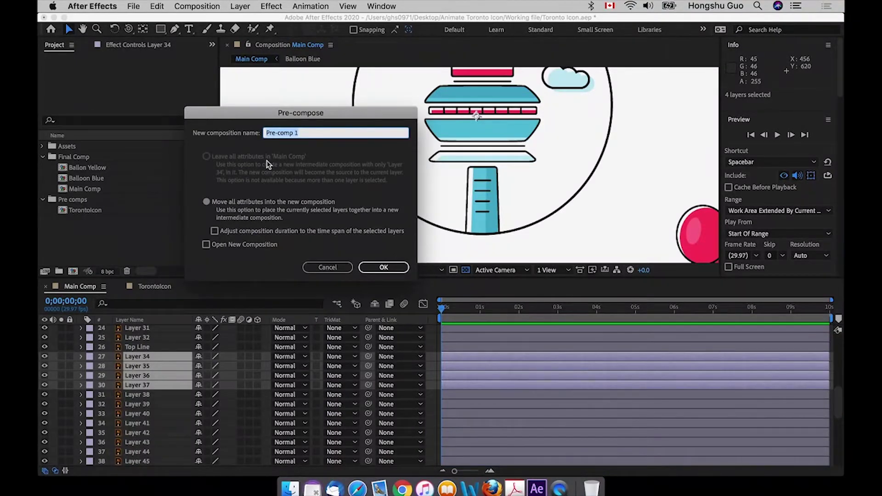
pyautogui.write('4 lines')
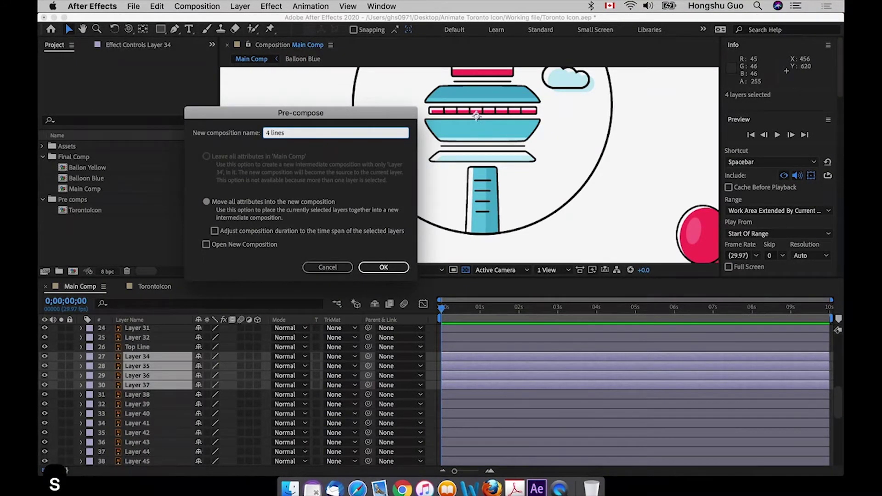
pyautogui.press('Return')
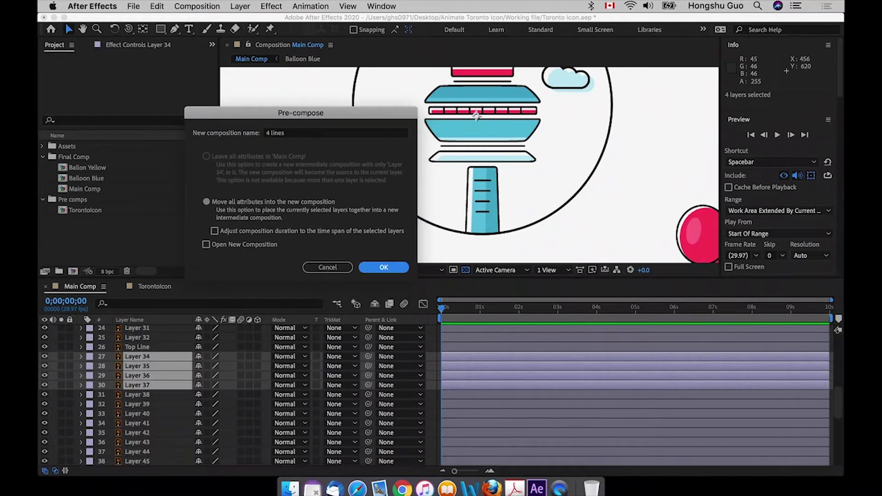
# - Rename Layer 38 as Bottom Line
pyautogui.click(137, 366)
pyautogui.press('Return')
pyautogui.write('Bottom Line')
pyautogui.press('Return')
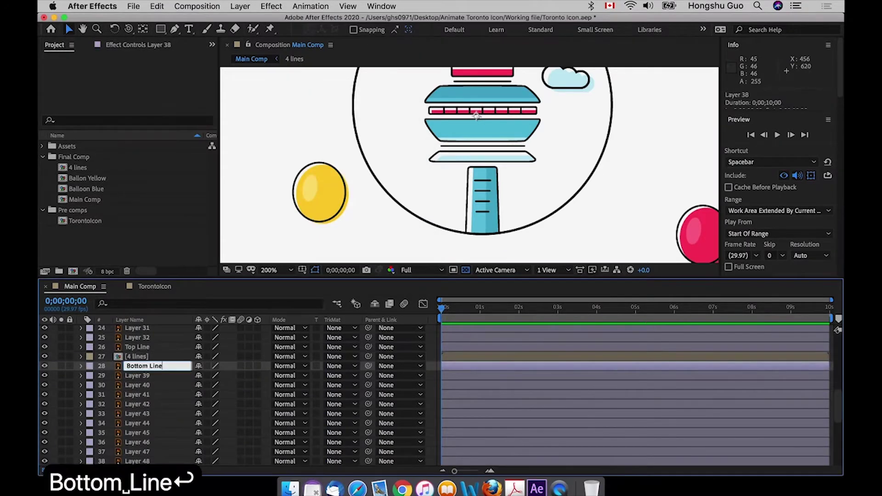
# - Identify Layer 39 by toggling its visibility and rename it as Bottom Pole
pyautogui.click(137, 376)
pyautogui.click(45, 375)
pyautogui.click(45, 376)
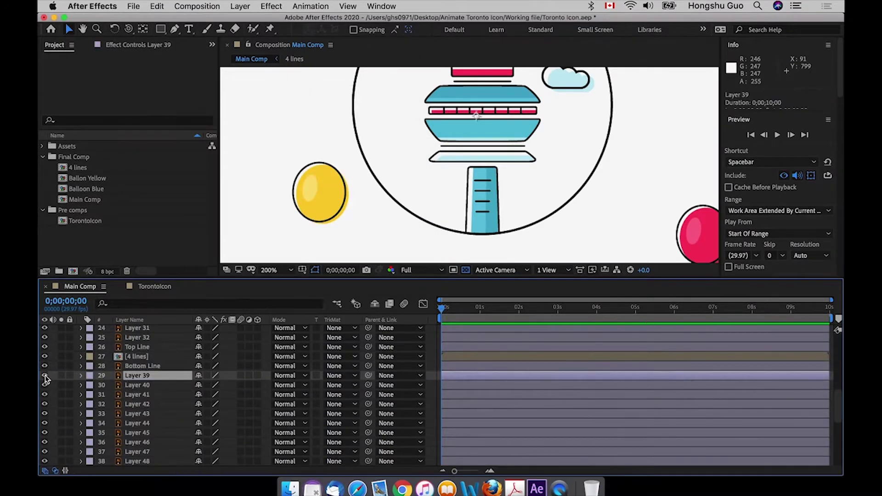
pyautogui.press('Return')
pyautogui.write('Bottom Pole')
pyautogui.press('Return')
# - Rename Layer 40 as Circle
pyautogui.hotkey('ctrl', 'Down')
pyautogui.press('Return')
pyautogui.write('Circle')
pyautogui.press('Return')
pyautogui.hotkey('ctrl', 'Down')
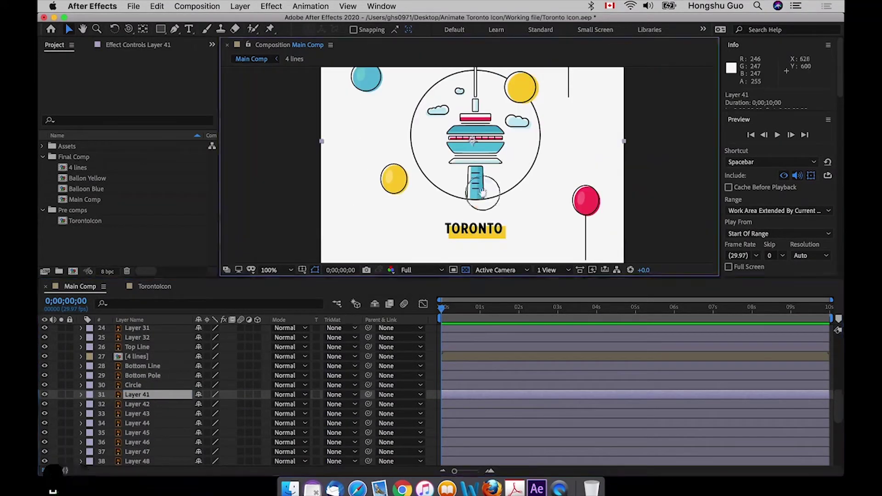
# - Rename Layer 41 as Top triangle and Layer 42 as Short rectangle
pyautogui.press('Return')
pyautogui.write('Top triangle')
pyautogui.press('Return')
pyautogui.hotkey('ctrl', 'Down')
pyautogui.press('Return')
pyautogui.write('Short rectangle')
pyautogui.press('Return')
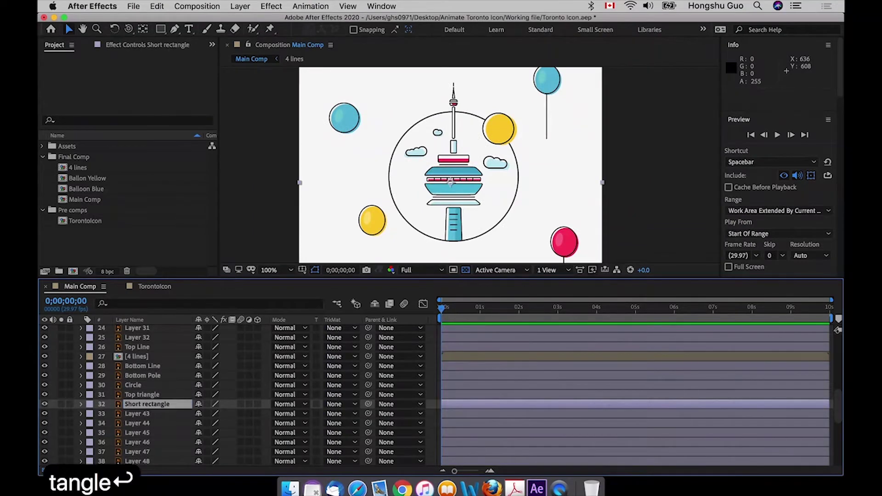
# - Rename Layer 43 as Top rectangle and Layer 44 as centre window
pyautogui.hotkey('ctrl', 'Down')
pyautogui.press('Return')
pyautogui.write('Top rectangle')
pyautogui.press('Return')
pyautogui.hotkey('ctrl', 'Down')
pyautogui.press('Return')
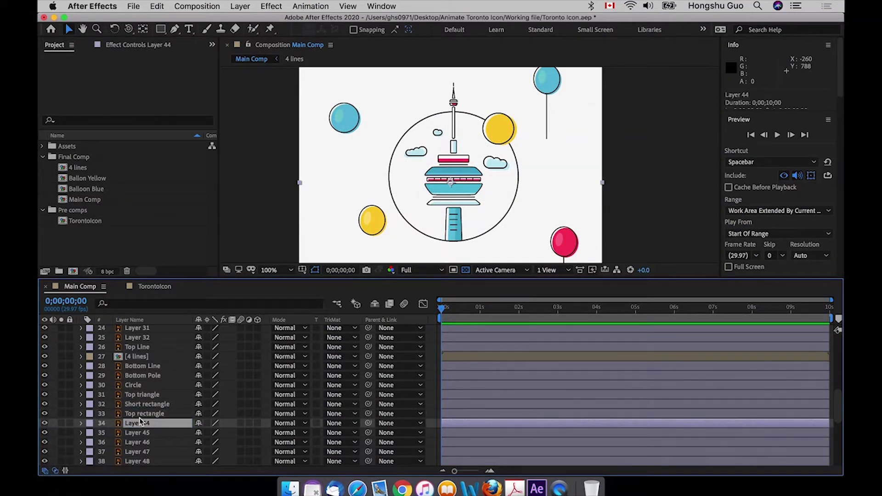
pyautogui.write('centre window')
pyautogui.press('Return')
# - Rename Layer 45 as small bottom rectangle and Layer 46 as small top rectangle
pyautogui.hotkey('ctrl', 'Down')
pyautogui.write('small bottom rectangle')
pyautogui.press('Return')
pyautogui.hotkey('ctrl', 'Down')
pyautogui.press('Return')
pyautogui.write('small top rectangle')
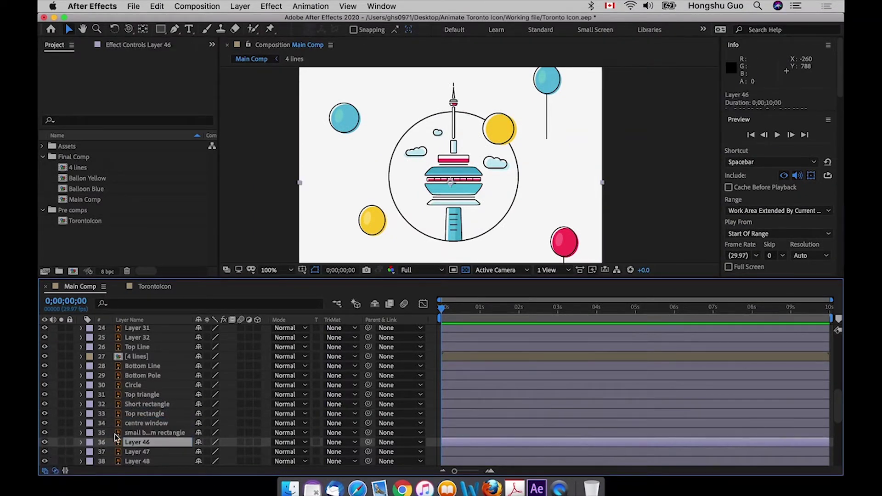
pyautogui.press('Return')
# - Rename Layer 47 as Bottom base and Layer 48 as Centre Top
pyautogui.hotkey('ctrl', 'Down')
pyautogui.press('Return')
pyautogui.write('Bottom base')
pyautogui.press('Return')
pyautogui.hotkey('ctrl', 'Down')
pyautogui.press('Return')
pyautogui.write('Top')
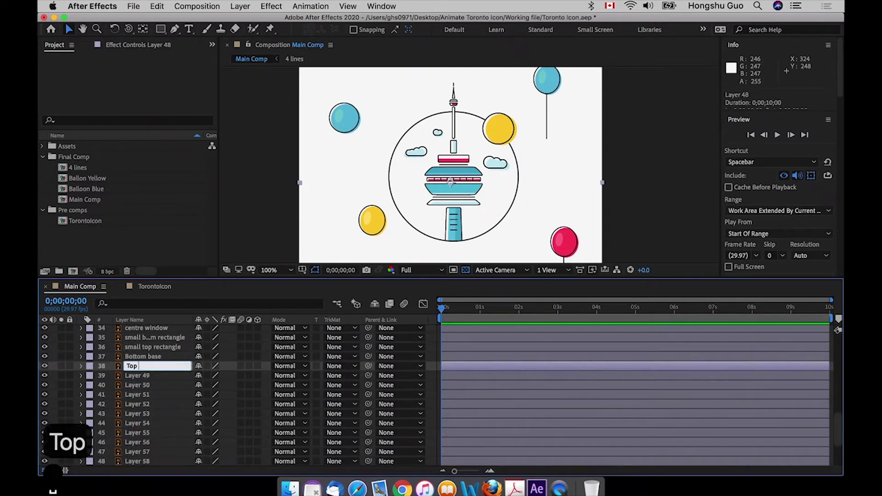
pyautogui.press('BackSpace')
pyautogui.press('BackSpace')
pyautogui.press('BackSpace')
pyautogui.write('Centre Top')
pyautogui.press('Return')
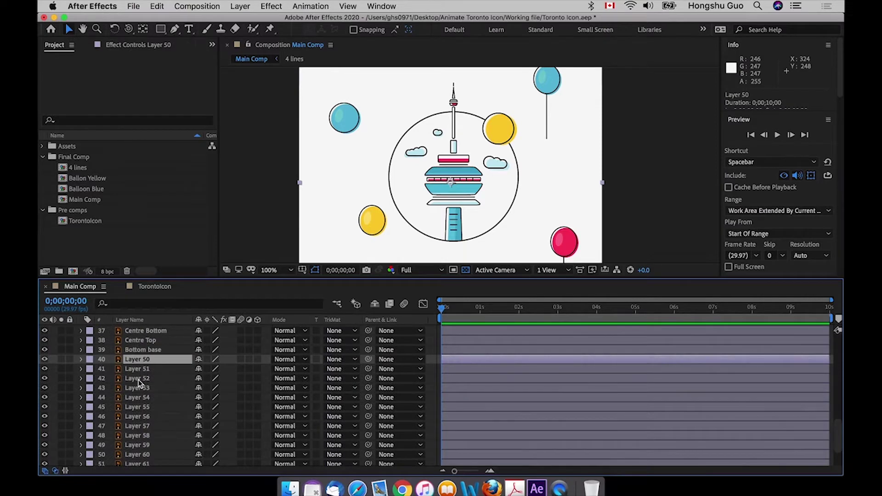
# - Select Layers 50 to 60 and check what they add to the artwork by toggling their visibility
pyautogui.keyDown('shift'); pyautogui.click(138, 454); pyautogui.keyUp('shift')
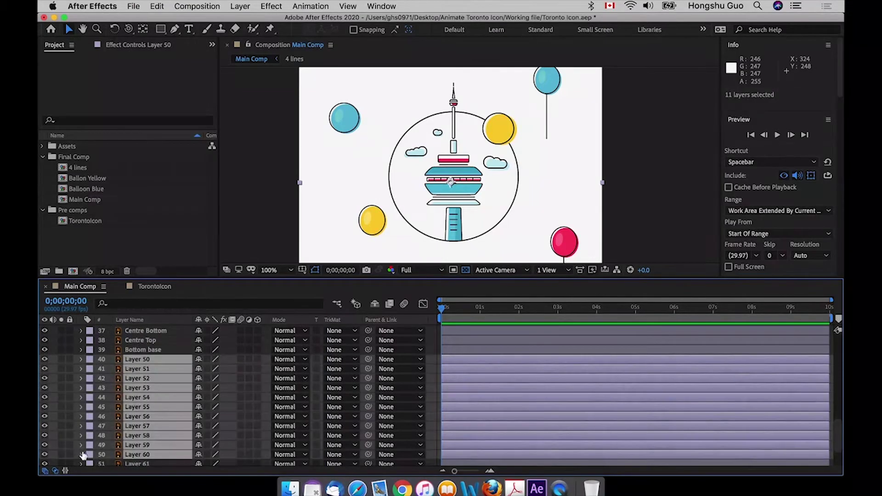
pyautogui.click(45, 454)
pyautogui.click(45, 455)
pyautogui.click(45, 367)
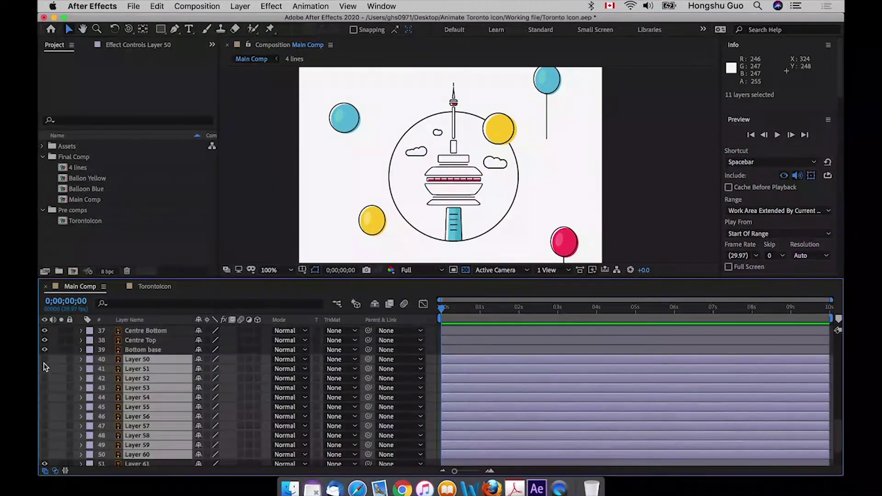
pyautogui.click(45, 360)
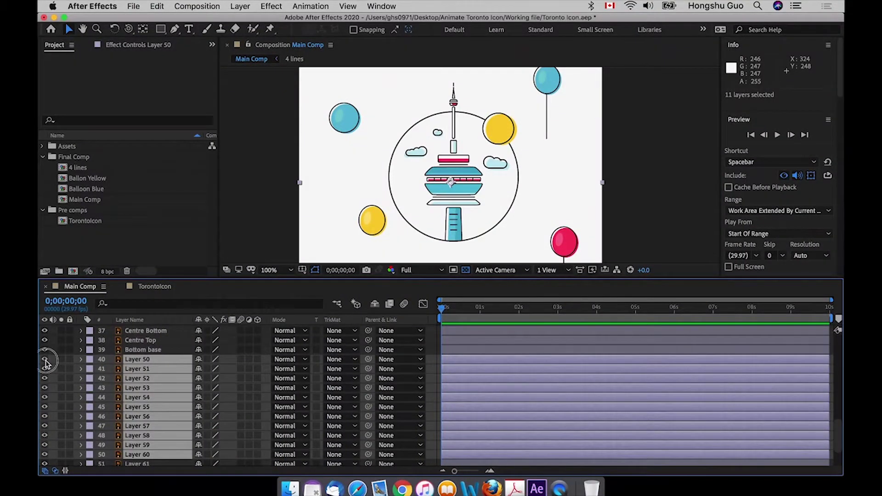
pyautogui.click(46, 361)
pyautogui.click(45, 360)
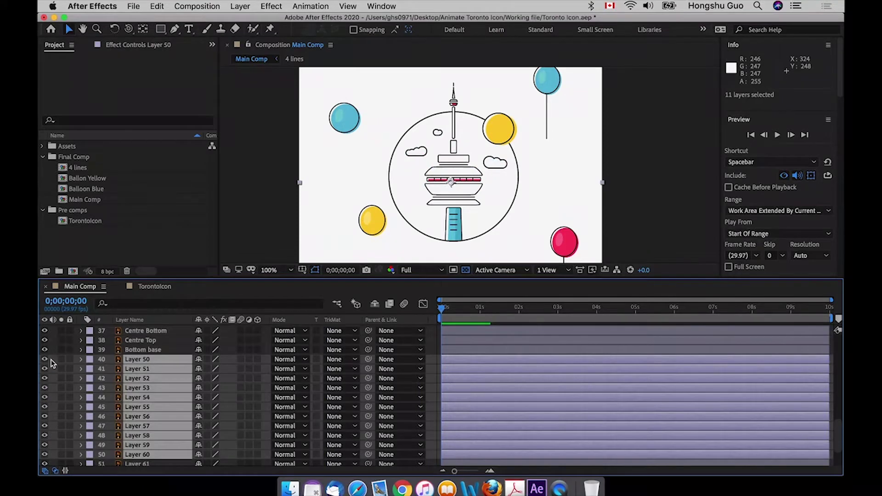
# - Set the label colour of Layers 50 to 60 to Yellow after trying Pink
pyautogui.click(90, 361)
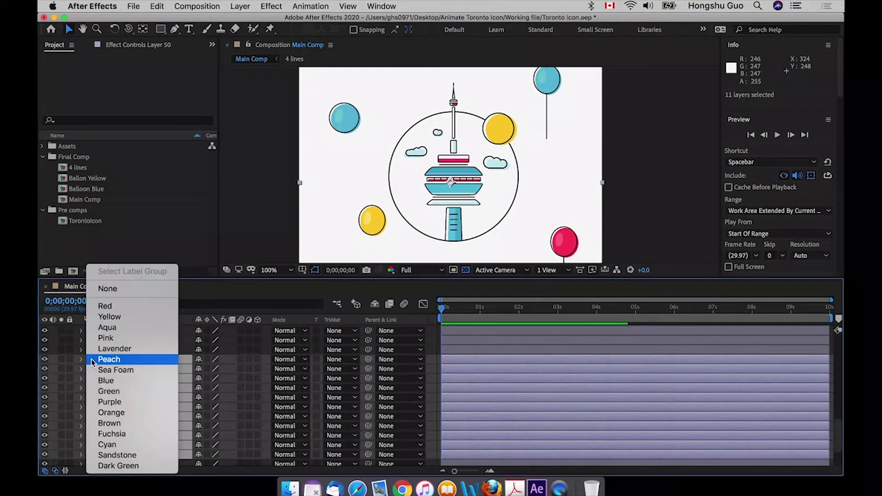
pyautogui.click(106, 338)
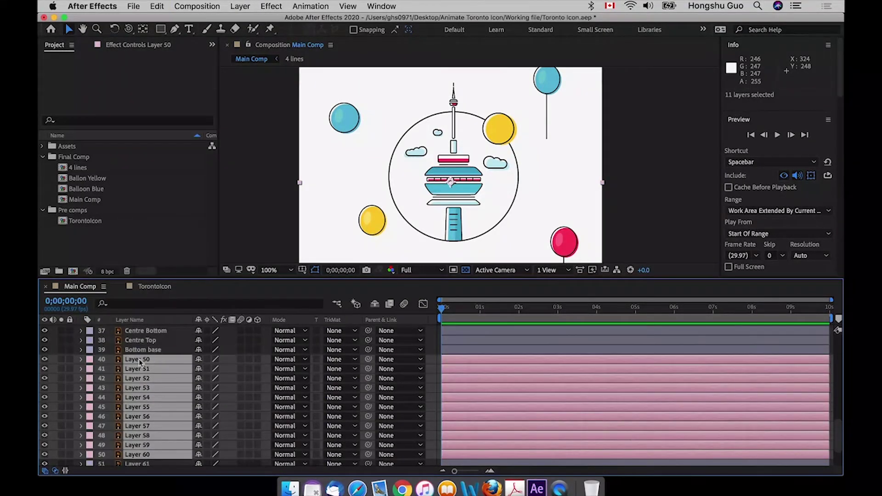
pyautogui.click(89, 358)
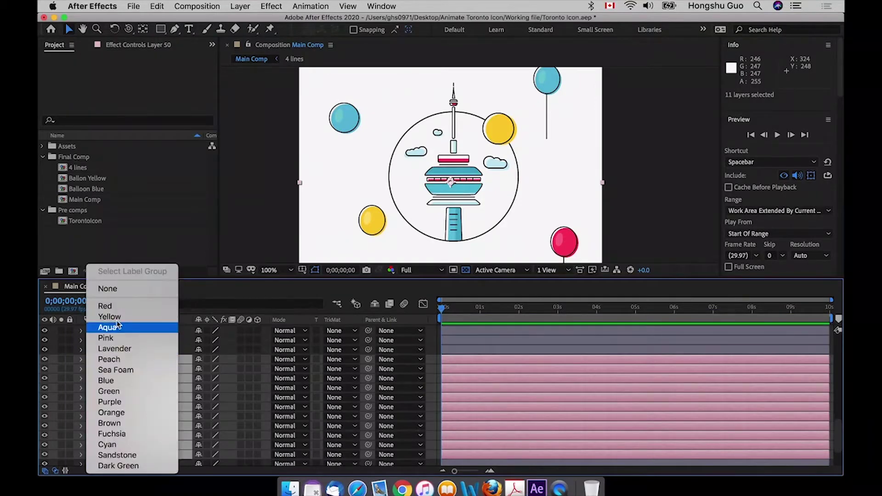
pyautogui.click(110, 317)
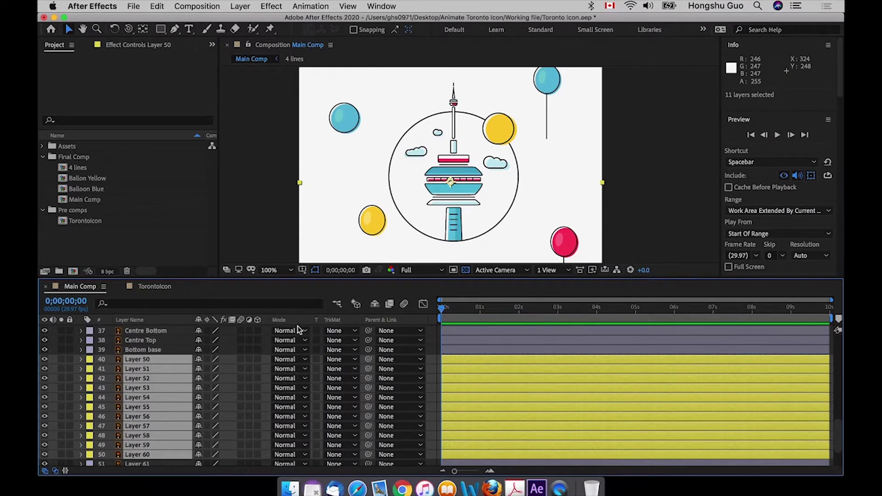
# - Select Layers 61 to 66 and check their content by toggling their visibility
pyautogui.scroll(-3, 171, 408)
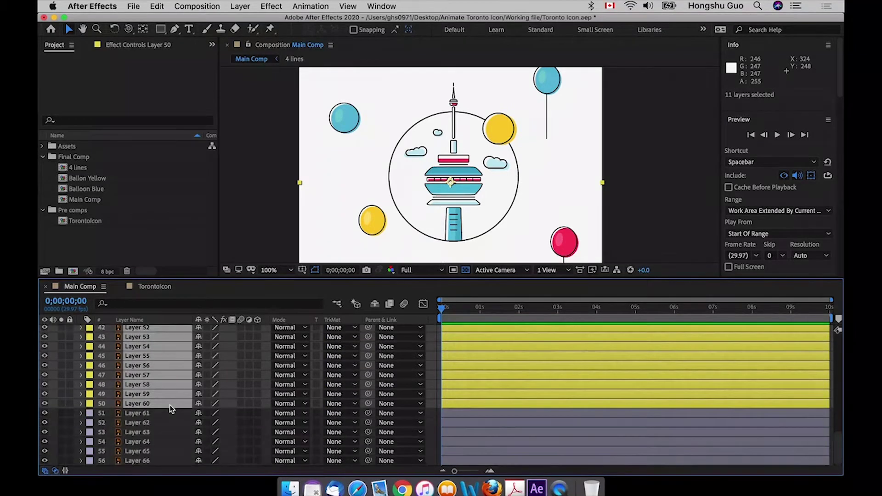
pyautogui.click(147, 414)
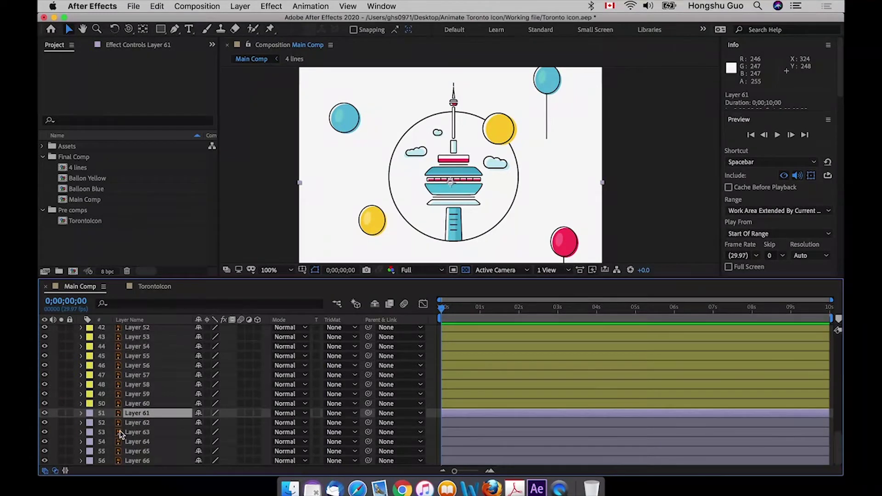
pyautogui.keyDown('shift'); pyautogui.click(147, 461); pyautogui.keyUp('shift')
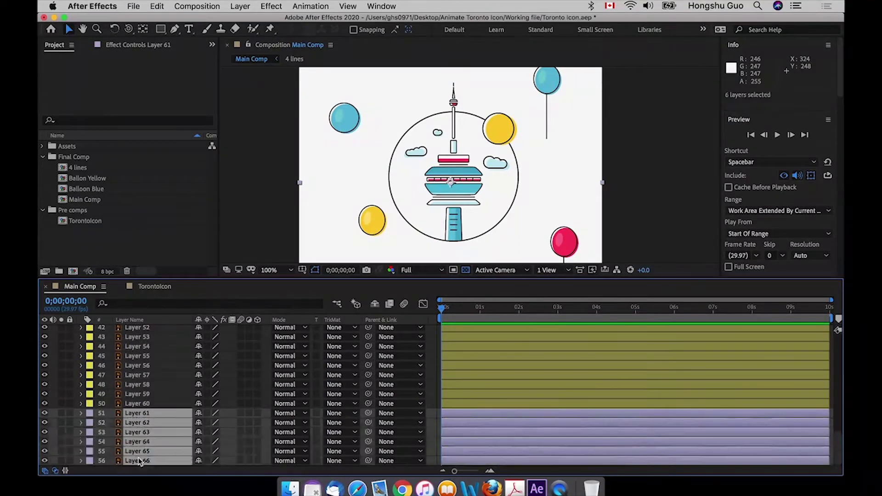
pyautogui.click(46, 413)
pyautogui.click(46, 414)
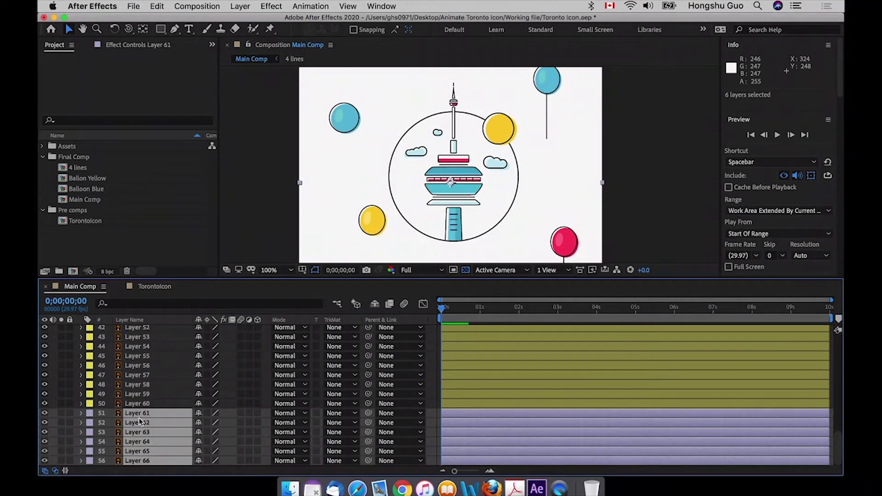
# - Identify Layer 66 by toggling its visibility and rename it as BKG
pyautogui.click(141, 404)
pyautogui.click(140, 461)
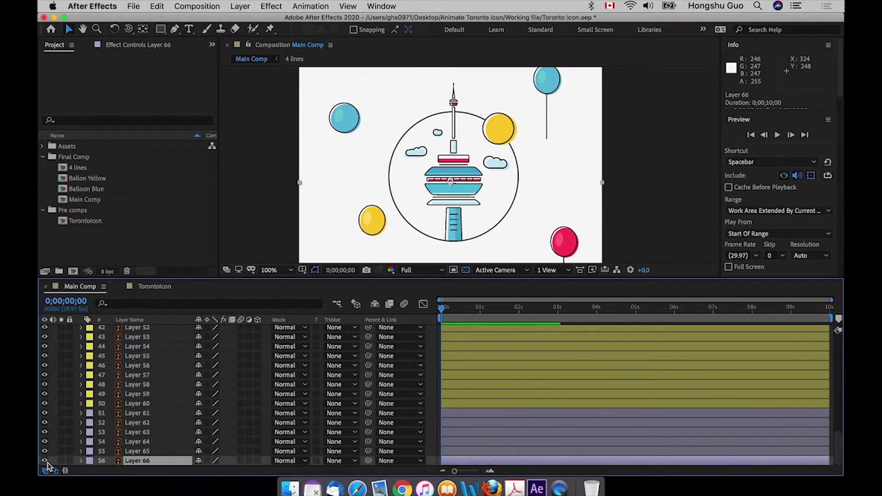
pyautogui.click(45, 461)
pyautogui.click(45, 461)
pyautogui.press('Return')
pyautogui.write('Re')
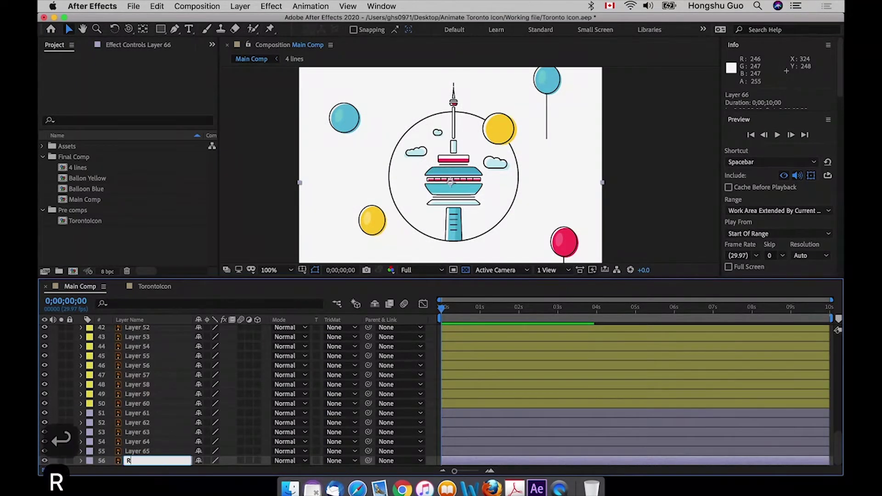
pyautogui.press('BackSpace')
pyautogui.press('BackSpace')
pyautogui.write('BKG')
pyautogui.press('Return')
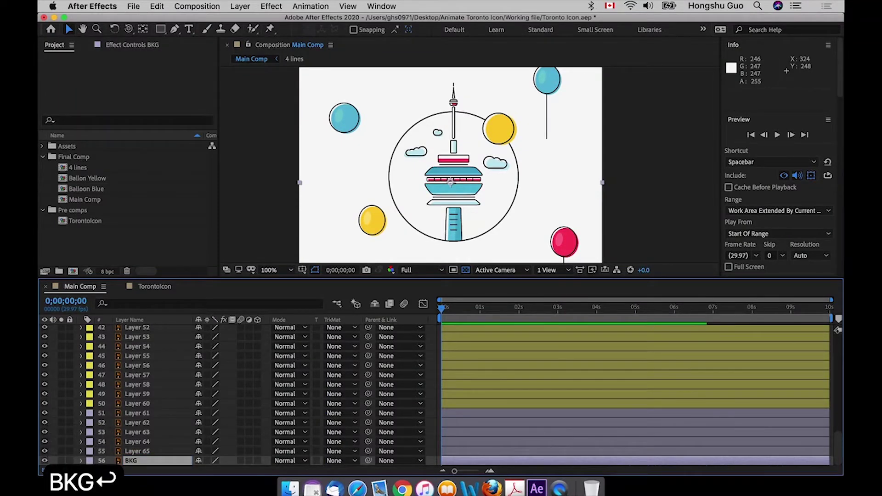
# - Lock the BKG layer and set the label colour of Layers 61 to 65 to Yellow
pyautogui.click(70, 461)
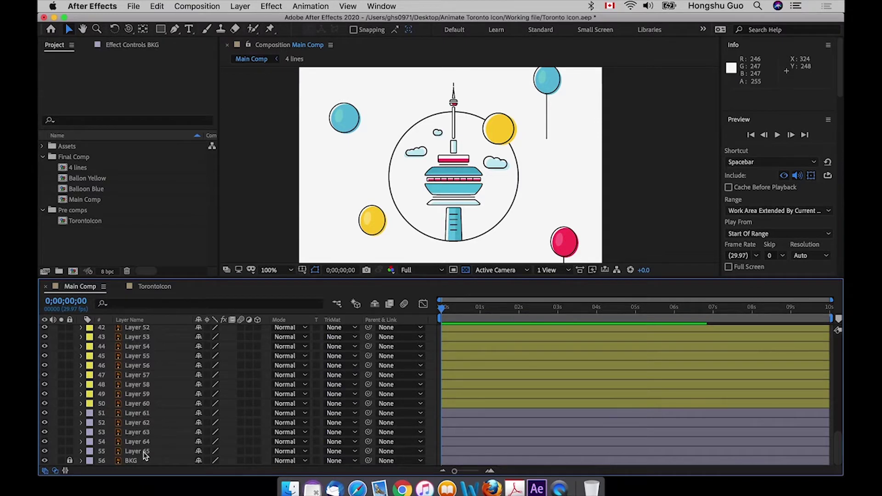
pyautogui.click(140, 452)
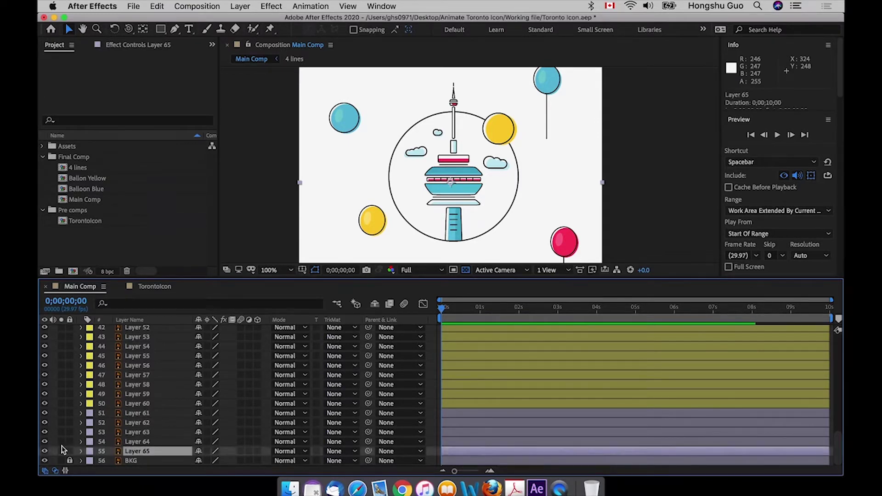
pyautogui.keyDown('shift'); pyautogui.click(93, 415); pyautogui.keyUp('shift')
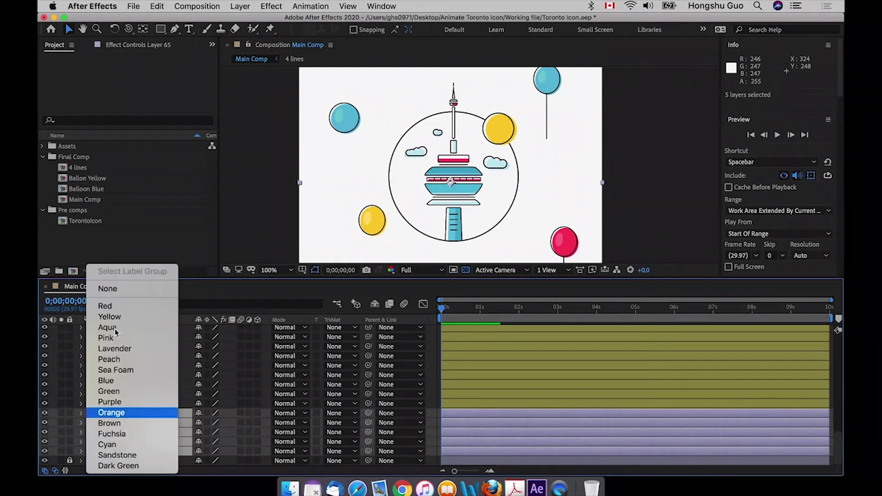
pyautogui.click(90, 413)
pyautogui.click(111, 317)
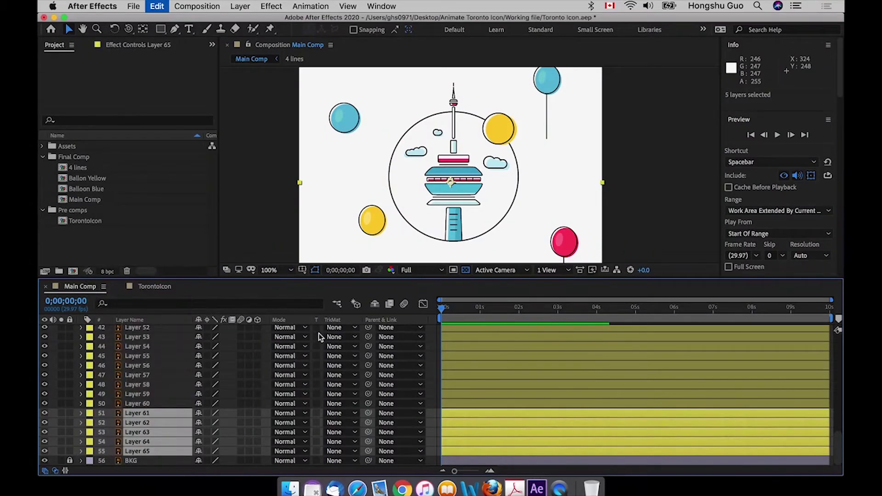
pyautogui.click(164, 385)
# - Correct the spelling of the Ballon Yellow layer's name in Main Comp to Balloon Yellow
pyautogui.scroll(15, 164, 385)
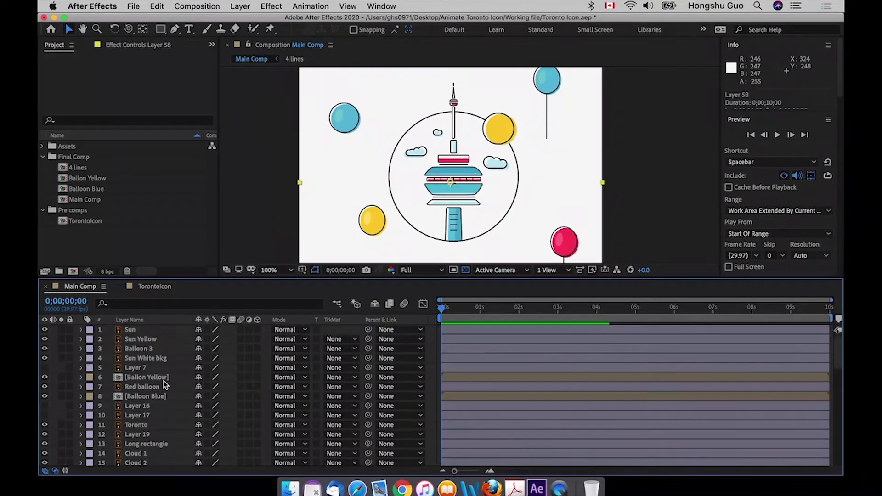
pyautogui.scroll(-5, 164, 385)
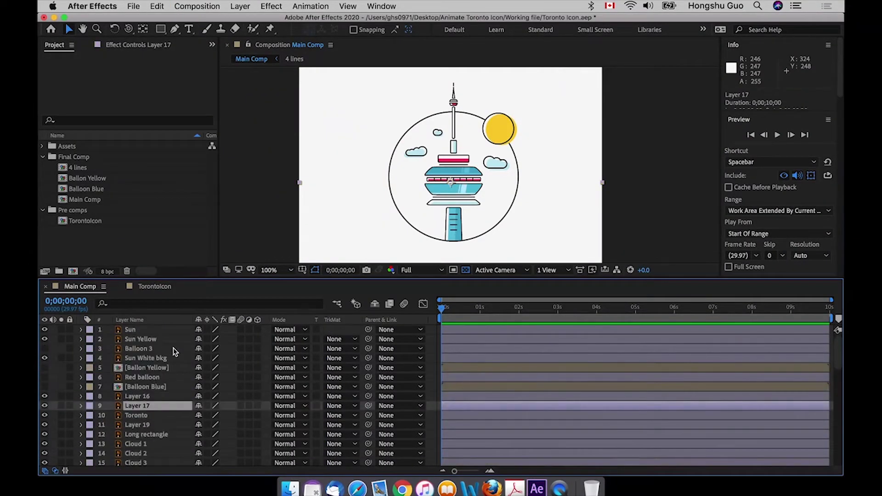
pyautogui.click(143, 368)
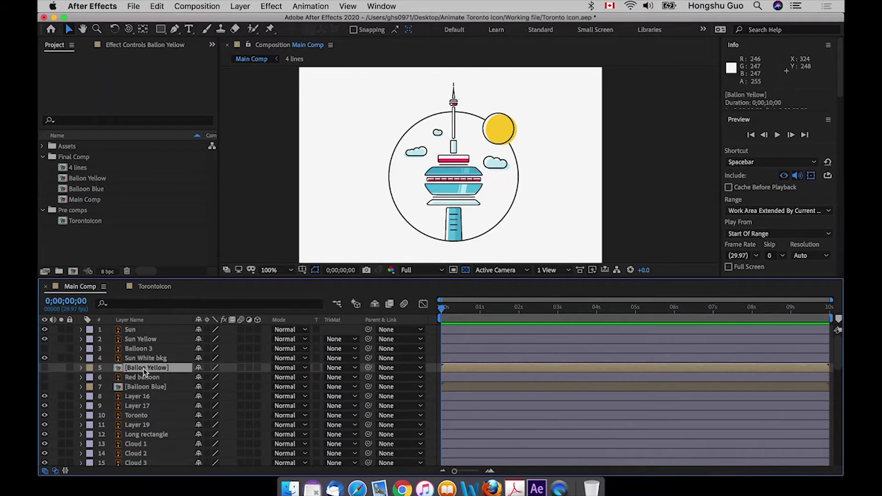
pyautogui.press('Return')
pyautogui.click(142, 367)
pyautogui.write('o')
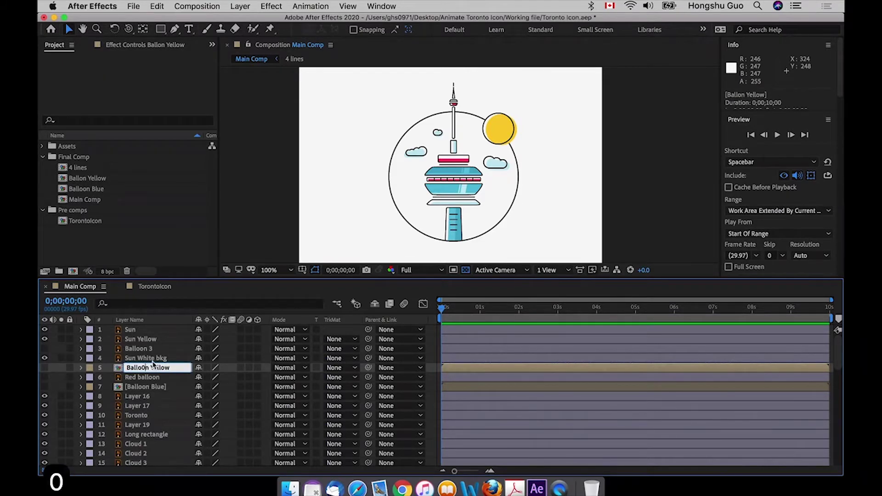
pyautogui.press('BackSpace')
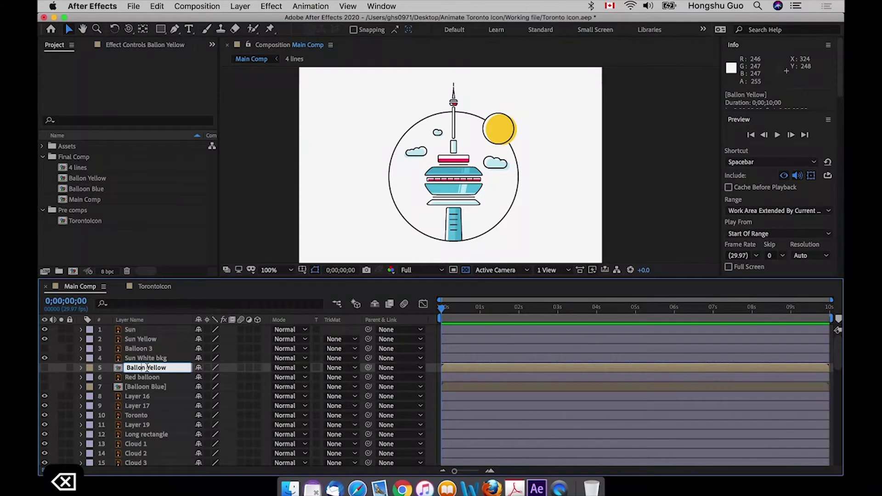
pyautogui.write('o')
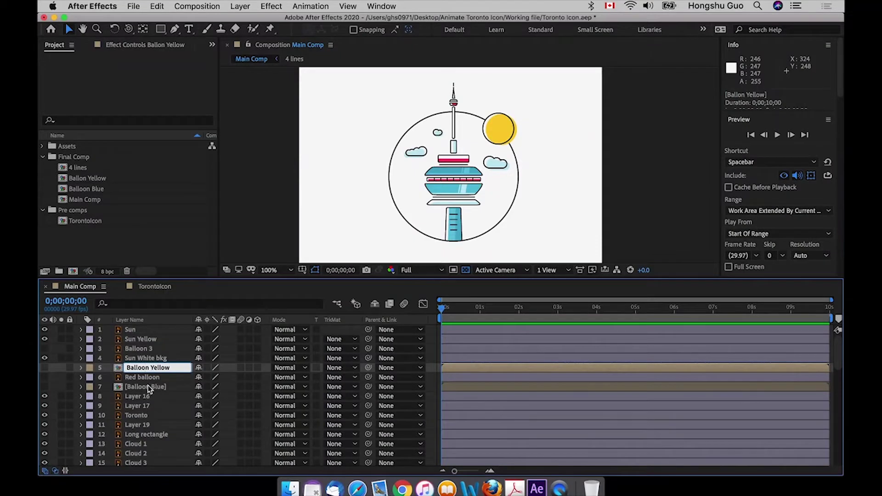
pyautogui.click(148, 389)
# - Turn on the visibility of the Balloon Yellow and Balloon Blue layers to check their content
pyautogui.click(152, 359)
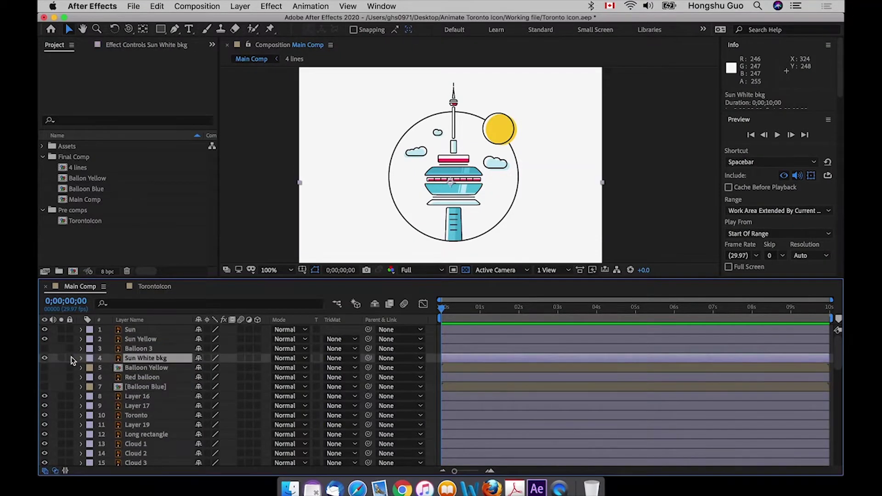
pyautogui.click(124, 368)
pyautogui.click(45, 367)
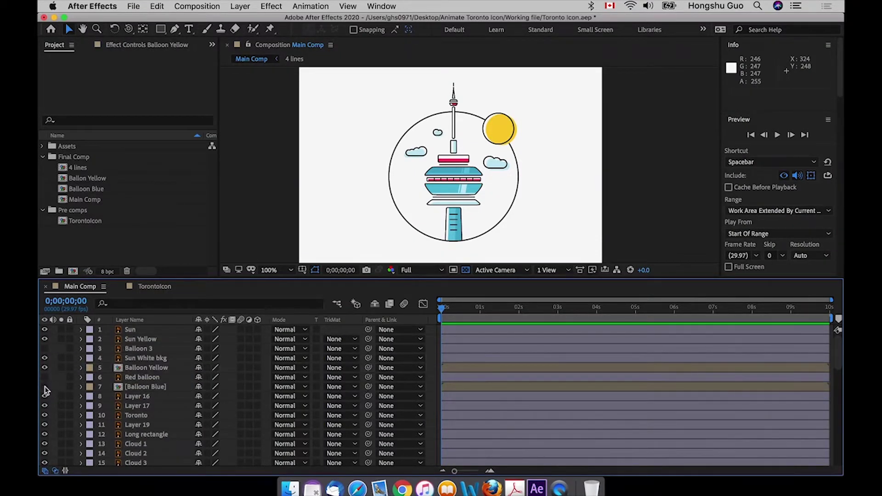
pyautogui.click(45, 387)
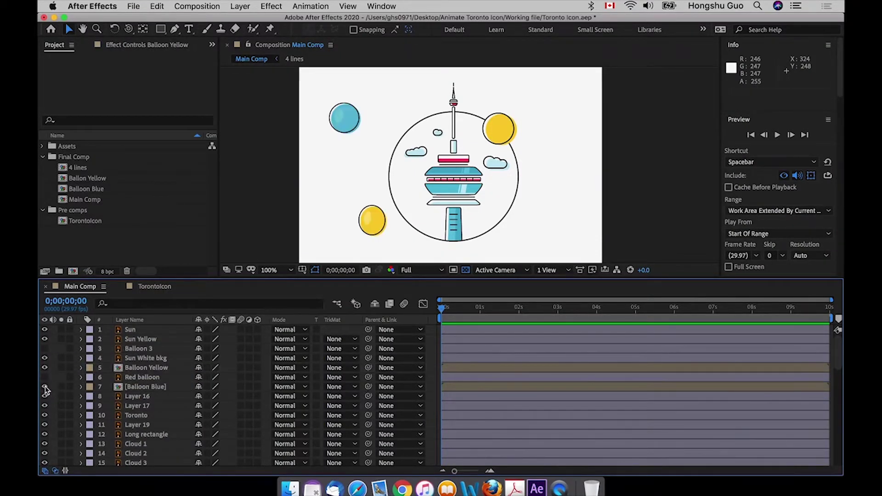
pyautogui.click(146, 369)
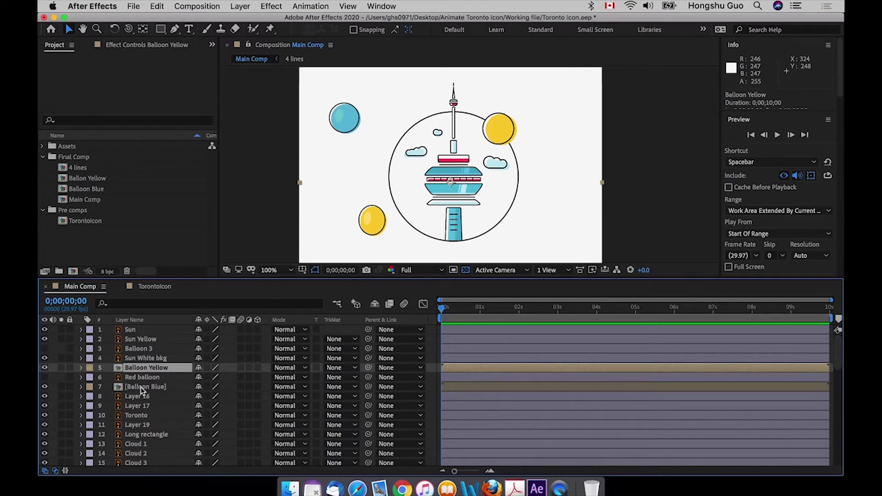
pyautogui.click(139, 387)
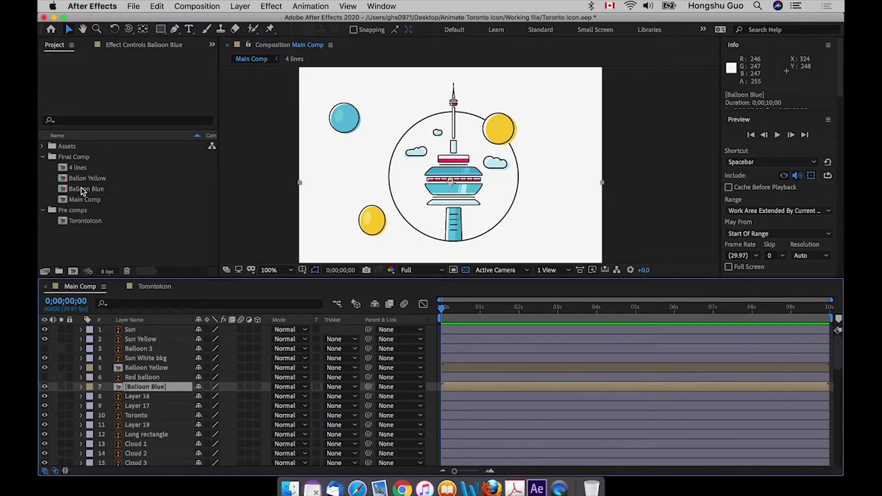
# - Delete the Balloon Yellow, Balloon Blue, Balloon 3 and Red balloon layers from Main Comp
pyautogui.click(143, 368)
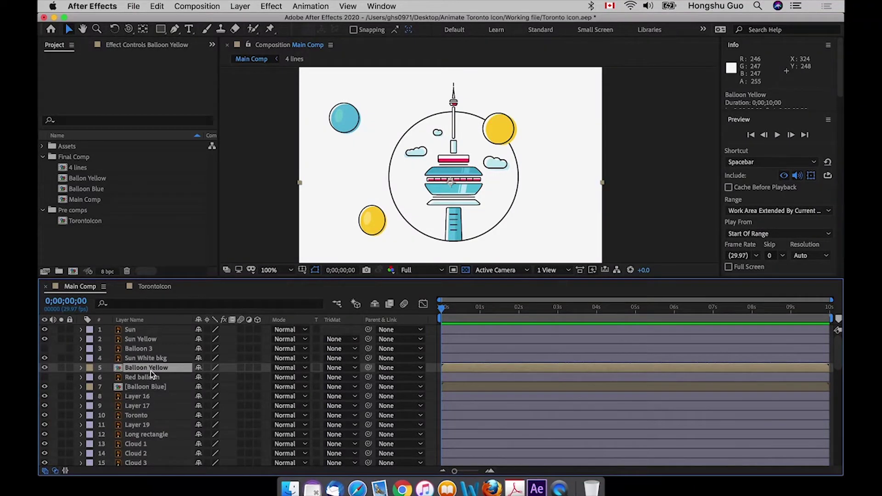
pyautogui.press('BackSpace')
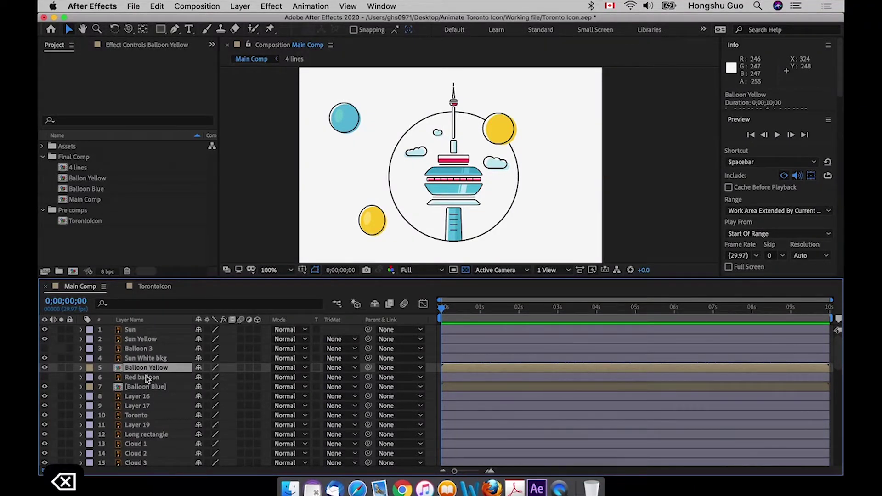
pyautogui.click(145, 375)
pyautogui.press('BackSpace')
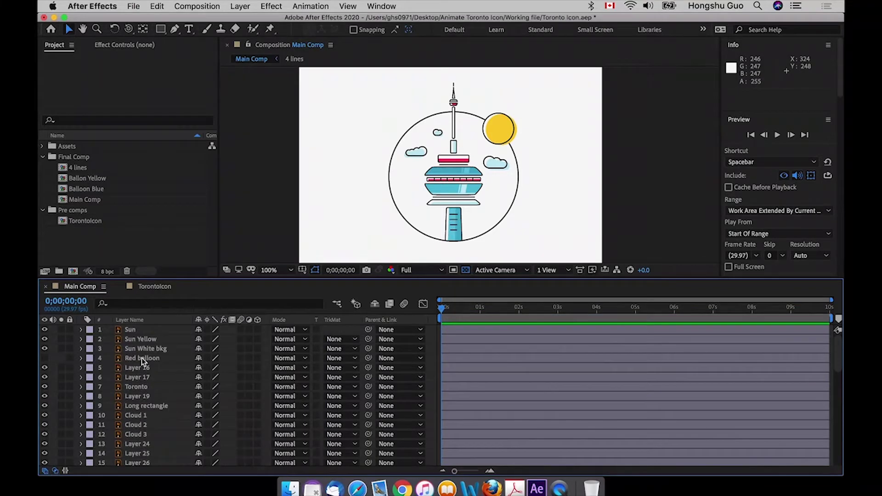
pyautogui.click(142, 360)
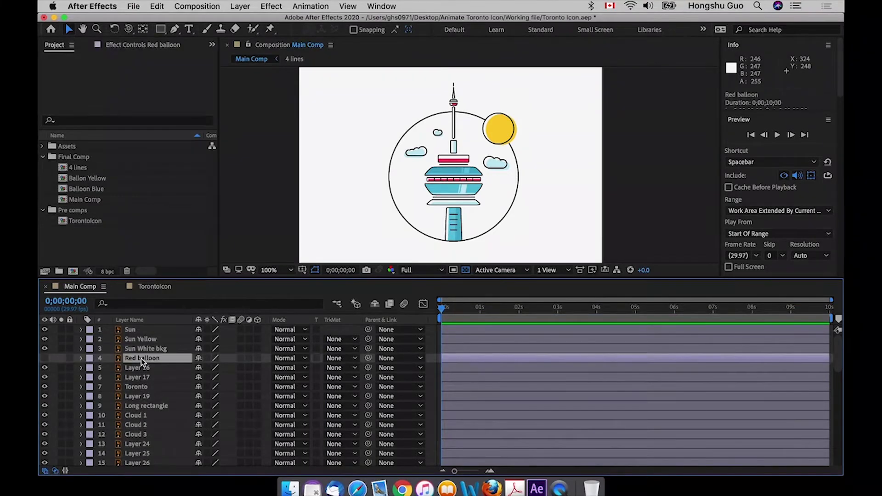
pyautogui.press('BackSpace')
# - Move the 4 lines, Ballon Yellow and Balloon Blue compositions into the Pre comps folder and show the folder's contents
pyautogui.click(87, 167)
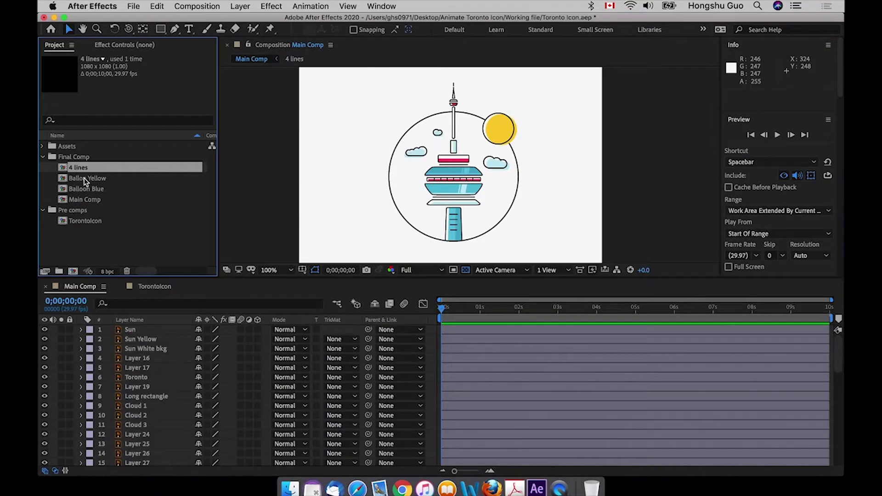
pyautogui.keyDown('shift'); pyautogui.click(86, 190); pyautogui.keyUp('shift')
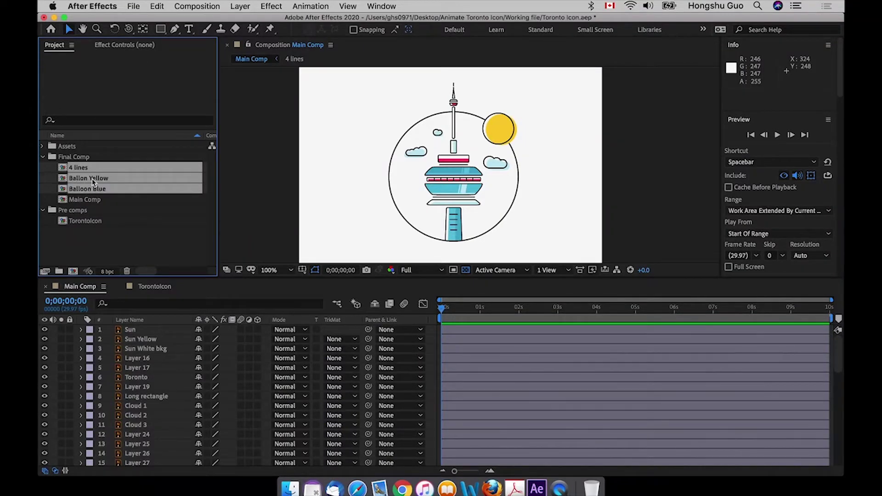
pyautogui.moveTo(83, 194); pyautogui.dragTo(76, 209)
pyautogui.click(42, 178)
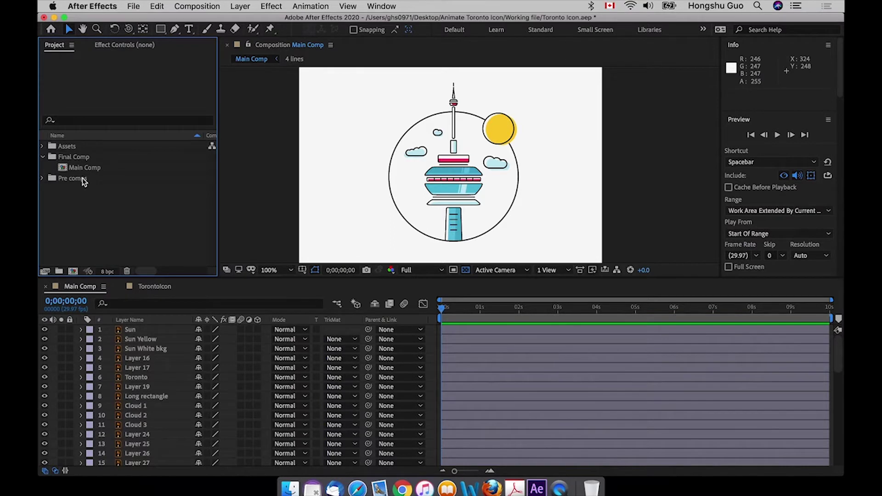
pyautogui.click(41, 179)
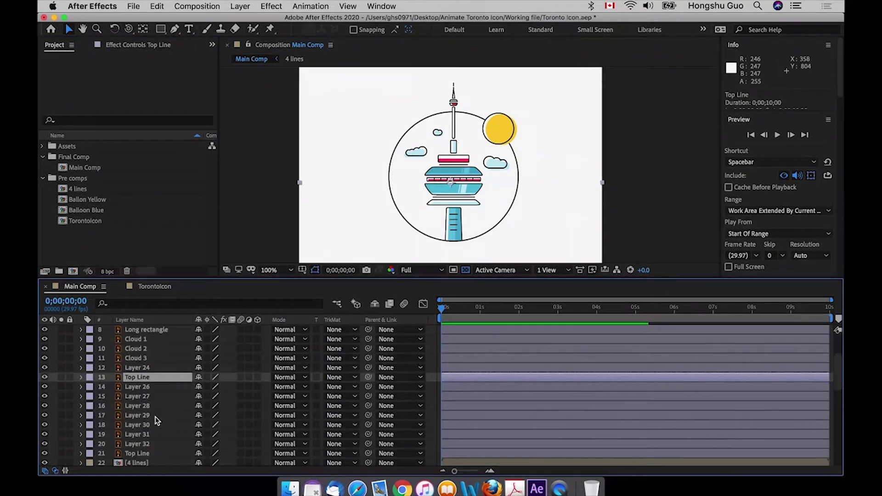
# - Select Layers 26 to 32 and check what they add to the tower by toggling their visibility
pyautogui.press('super+Down')
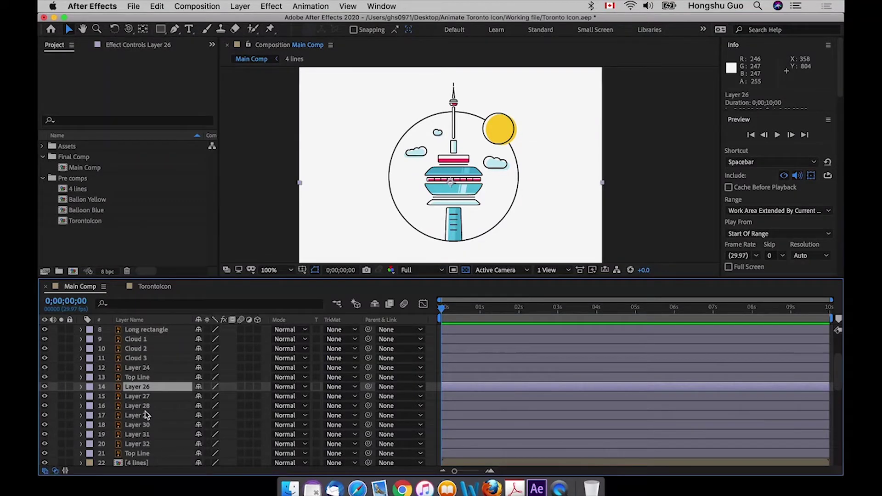
pyautogui.keyDown('shift'); pyautogui.click(145, 444); pyautogui.keyUp('shift')
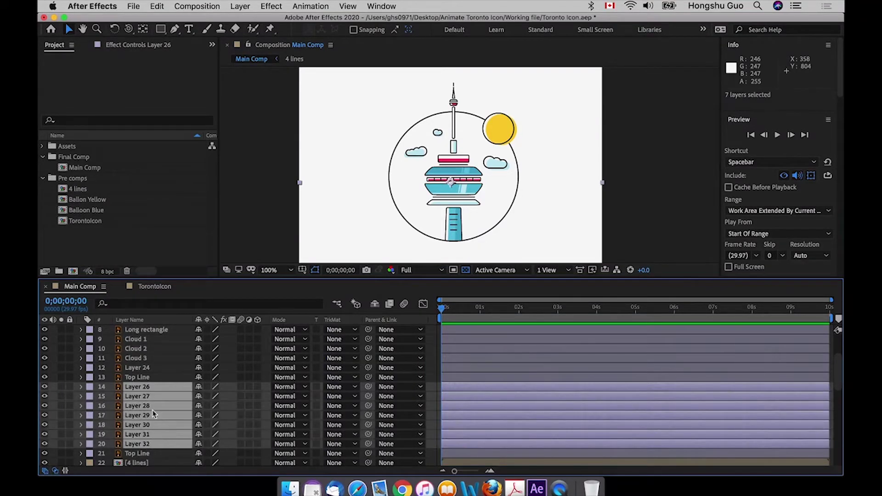
pyautogui.press('super+equal')
pyautogui.click(46, 387)
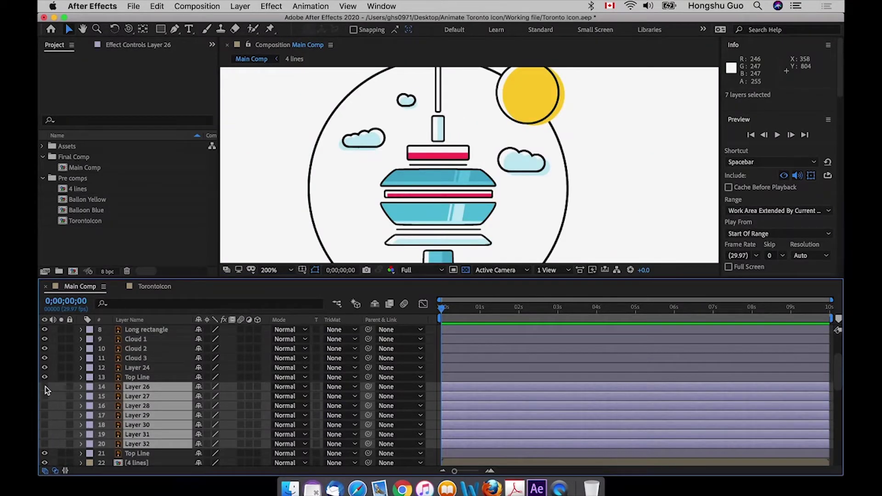
pyautogui.click(45, 387)
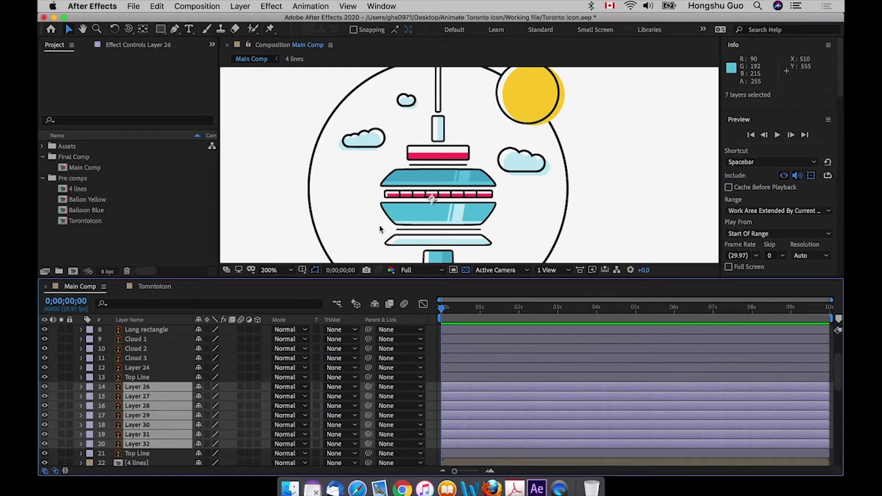
# - Pre-compose Layers 26 to 32 into a new composition named "centre window lines"
pyautogui.click(140, 378)
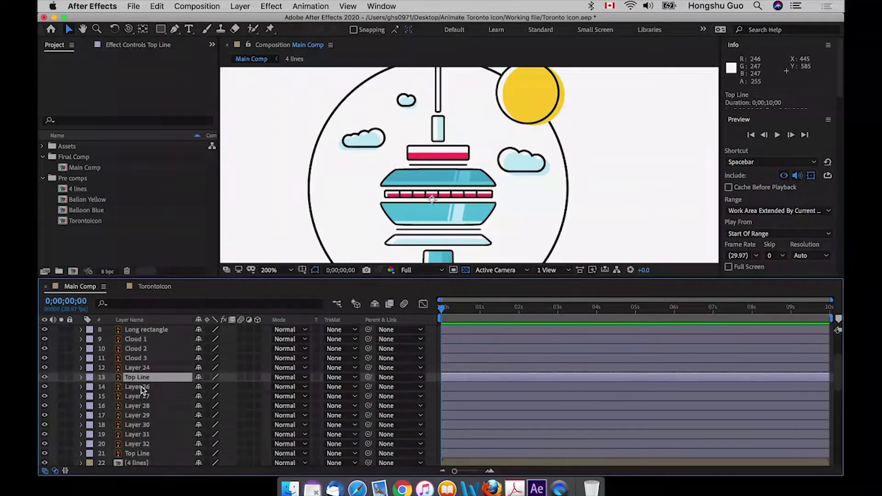
pyautogui.click(141, 387)
pyautogui.keyDown('shift'); pyautogui.click(144, 445); pyautogui.keyUp('shift')
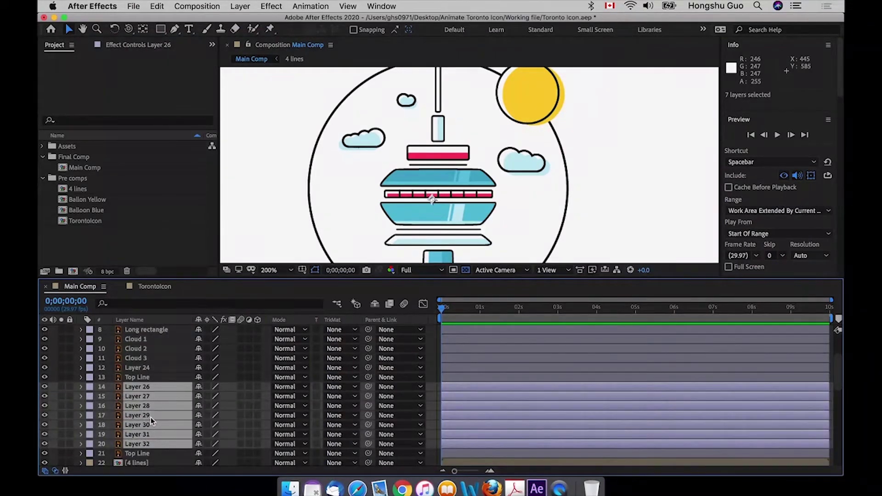
pyautogui.press('shift+super+c')
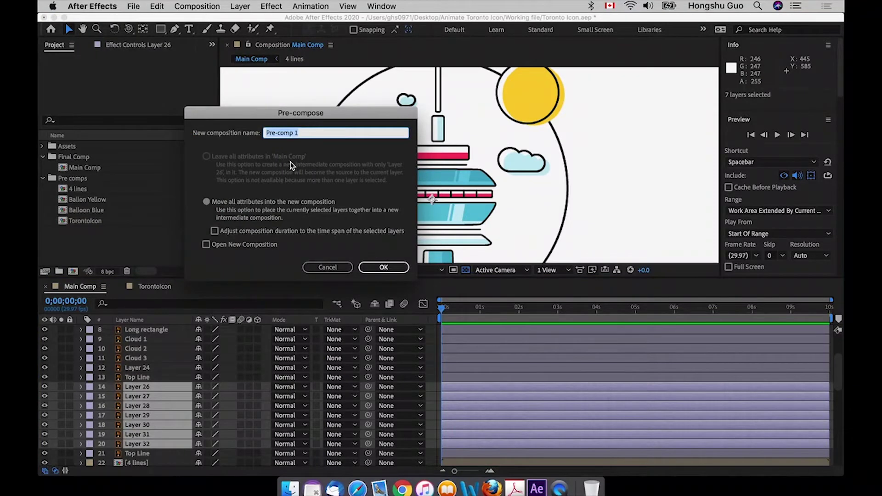
pyautogui.write('cente')
pyautogui.press('BackSpace')
pyautogui.write('r')
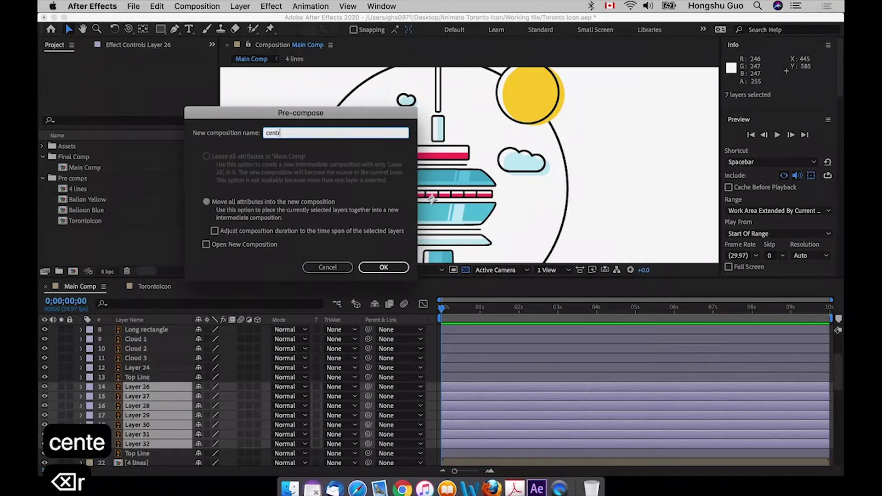
pyautogui.write('e window lo')
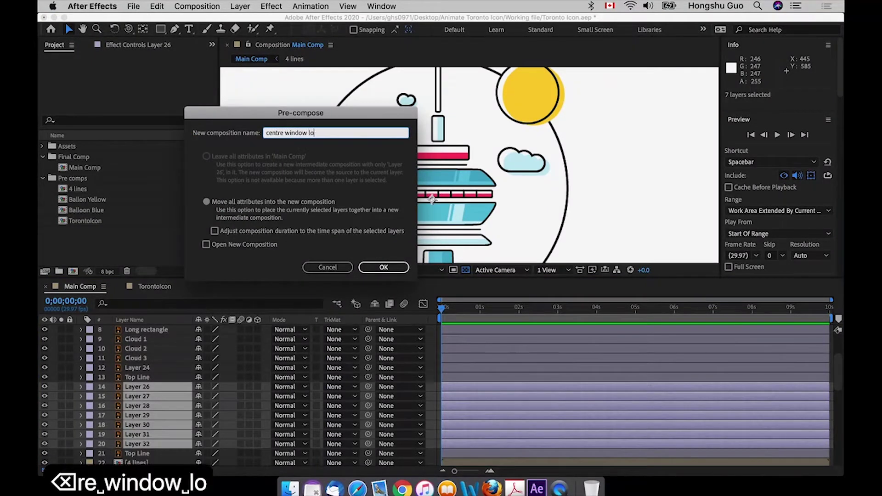
pyautogui.press('BackSpace')
pyautogui.write('ines')
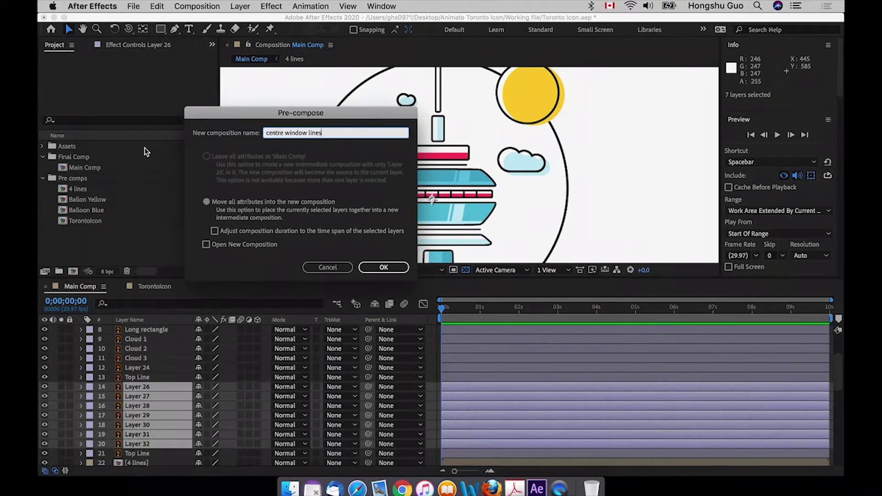
pyautogui.click(386, 268)
# - Inspect Layers 16 and 17, mark them as shy and hide shy layers in the Main Comp timeline
pyautogui.click(137, 358)
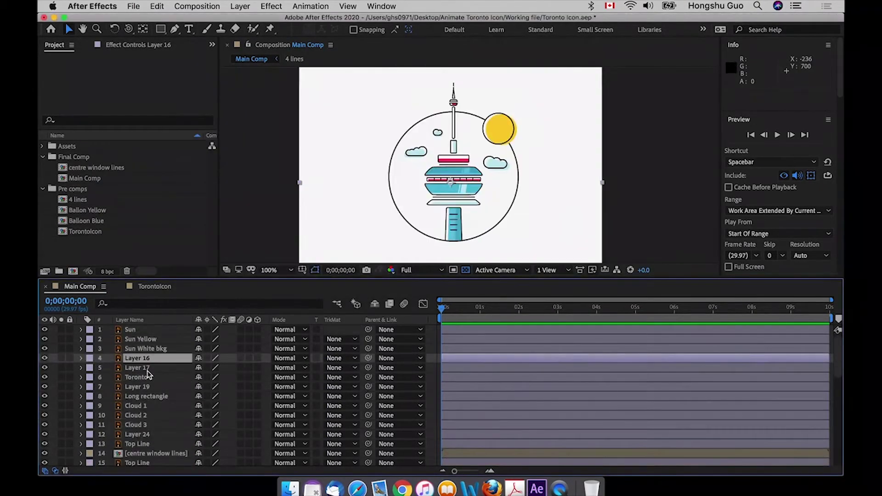
pyautogui.click(147, 370)
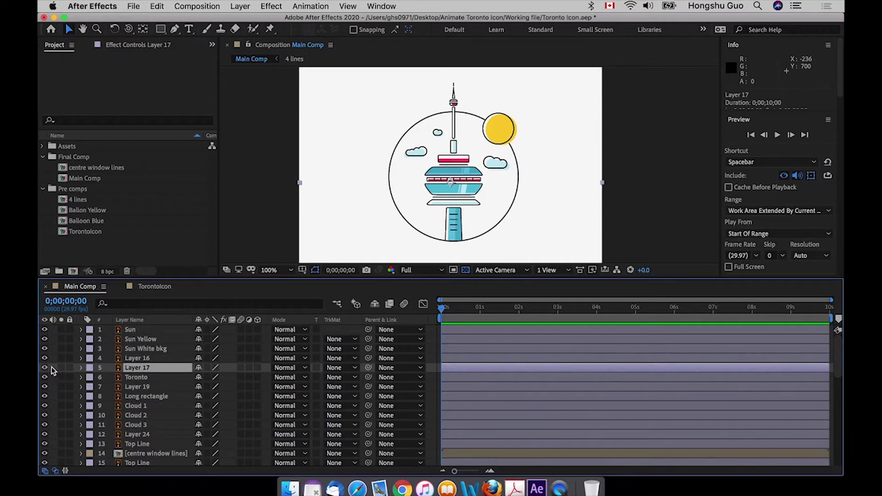
pyautogui.doubleClick(142, 361)
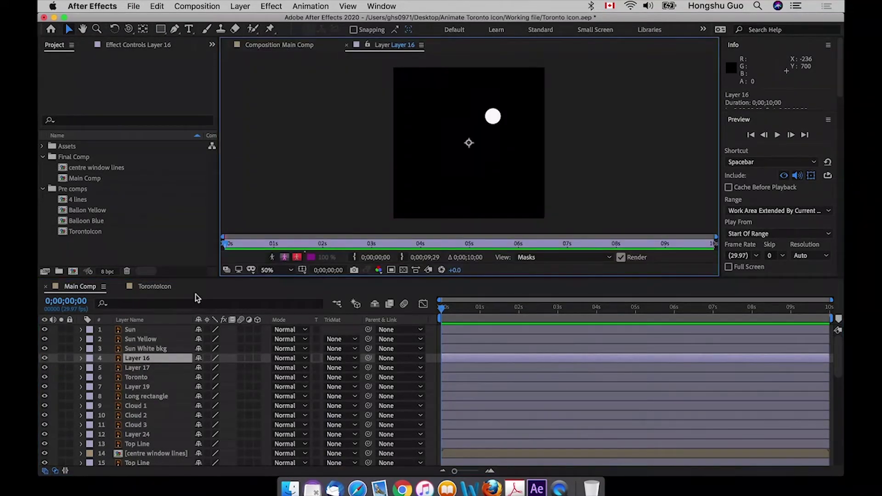
pyautogui.click(347, 45)
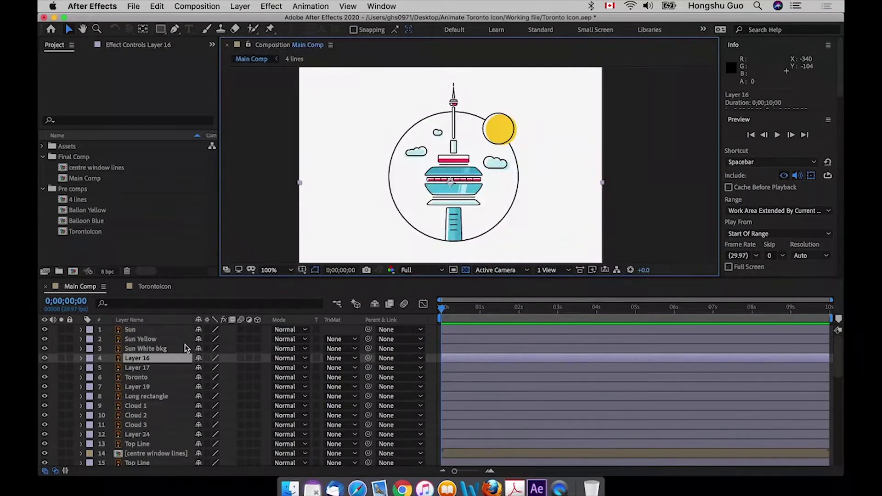
pyautogui.keyDown('shift'); pyautogui.click(151, 370); pyautogui.keyUp('shift')
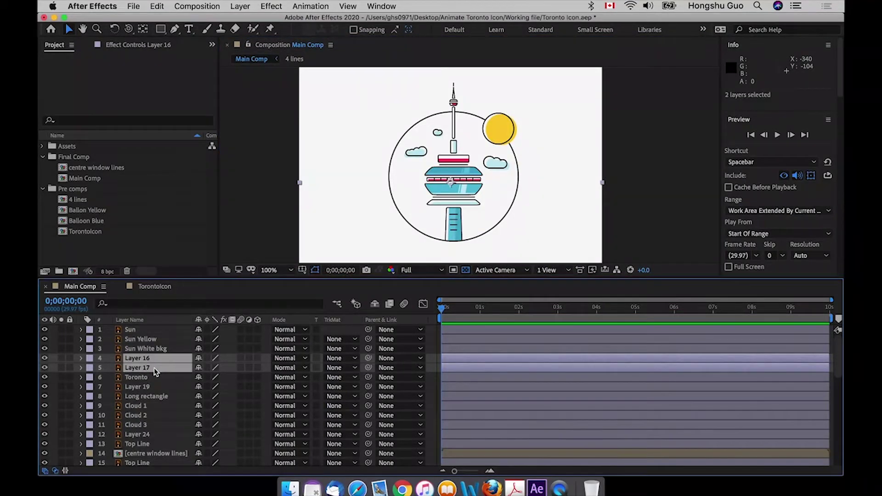
pyautogui.click(200, 359)
pyautogui.click(374, 304)
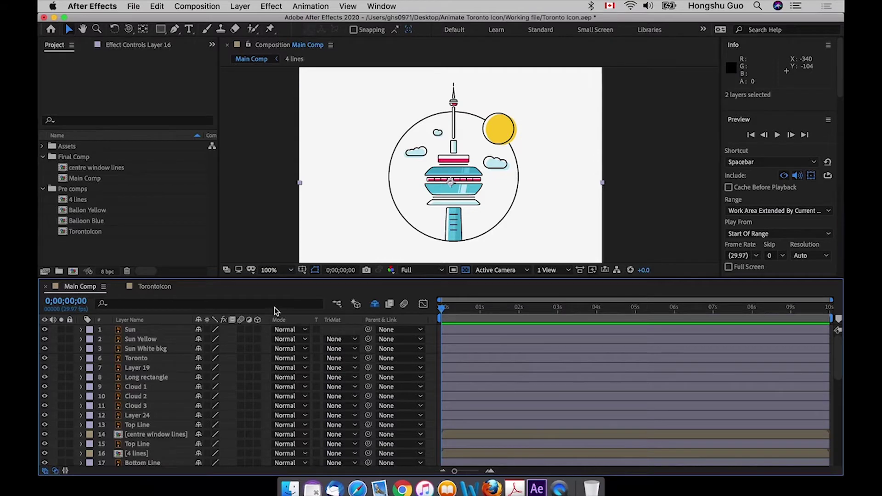
pyautogui.click(376, 304)
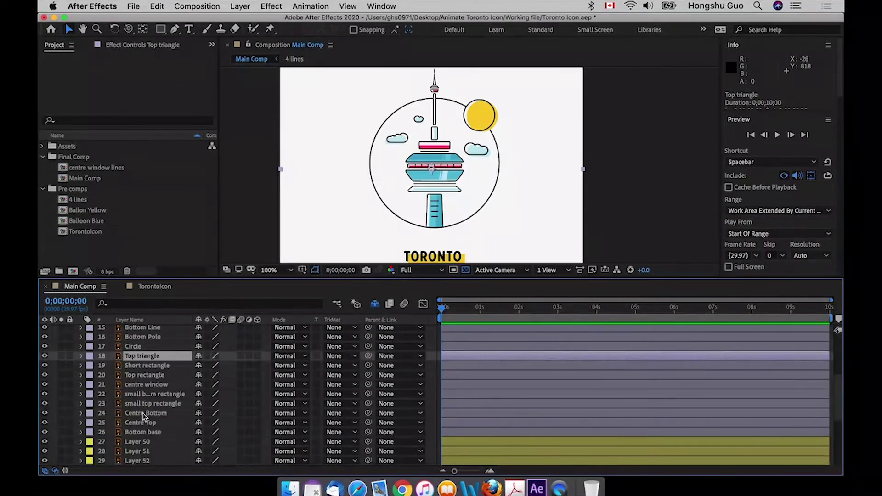
# - Inspect the Centre Bottom layer on its own, return to the Main Comp view and look over the remaining layers
pyautogui.click(146, 413)
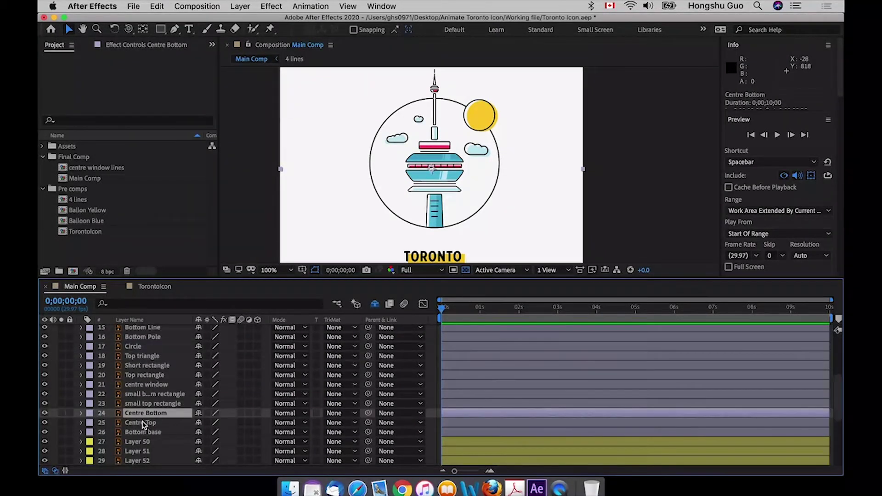
pyautogui.click(145, 431)
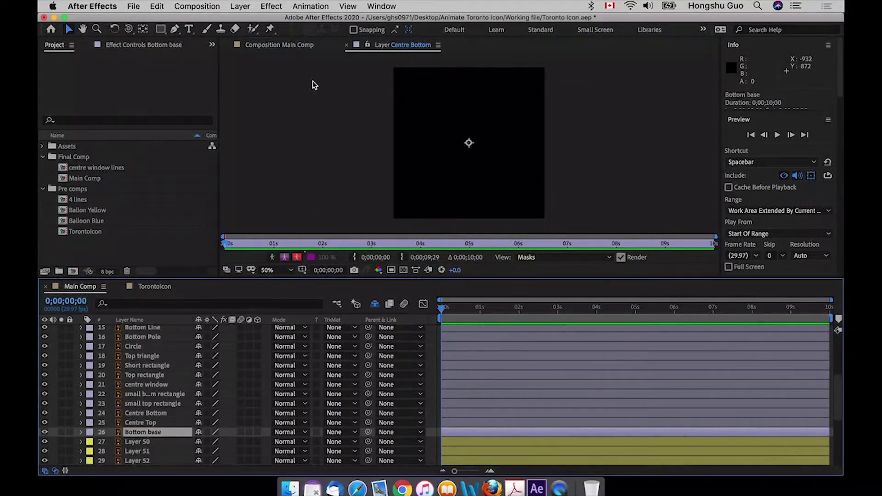
pyautogui.click(345, 48)
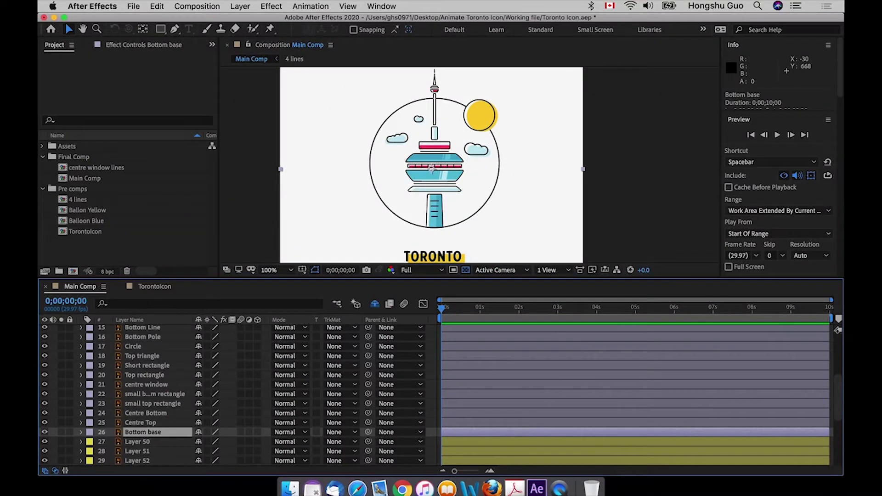
pyautogui.scroll(-3, 161, 424)
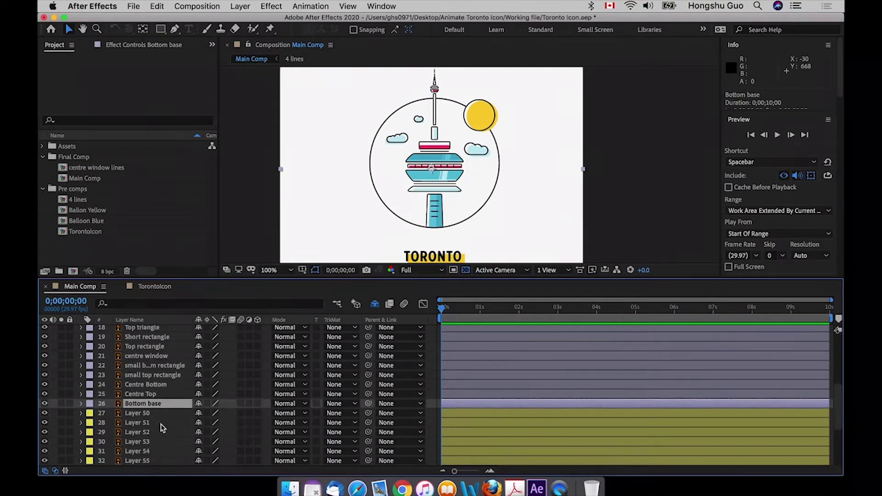
pyautogui.scroll(15, 161, 426)
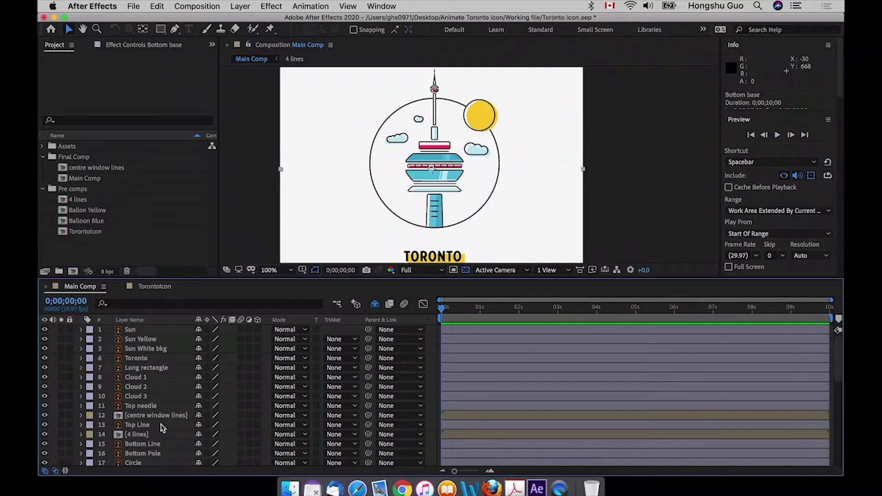
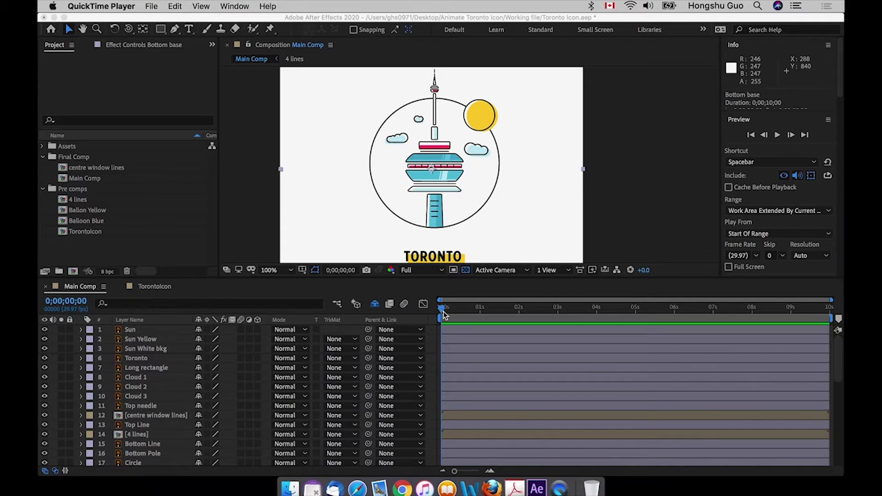
# - Pre-compose Sun, Sun Yellow and Sun White bkg into a new composition named "Sun" and check it by toggling its visibility
pyautogui.click(141, 330)
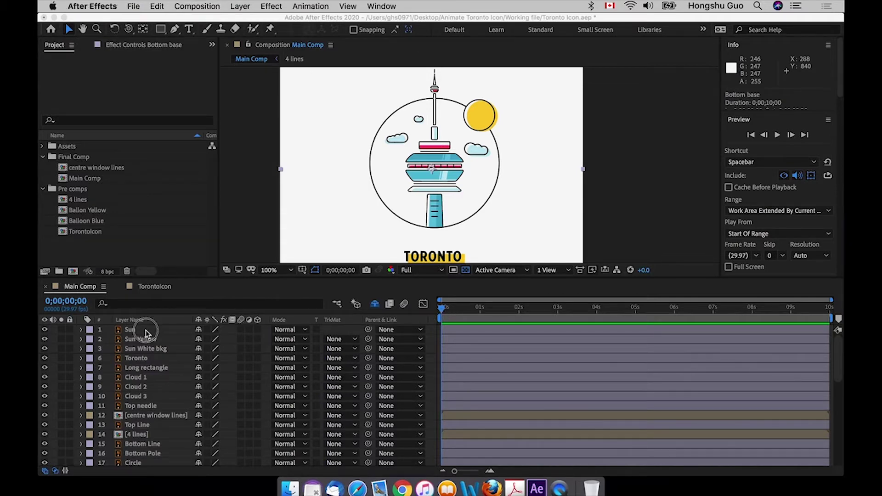
pyautogui.click(141, 330)
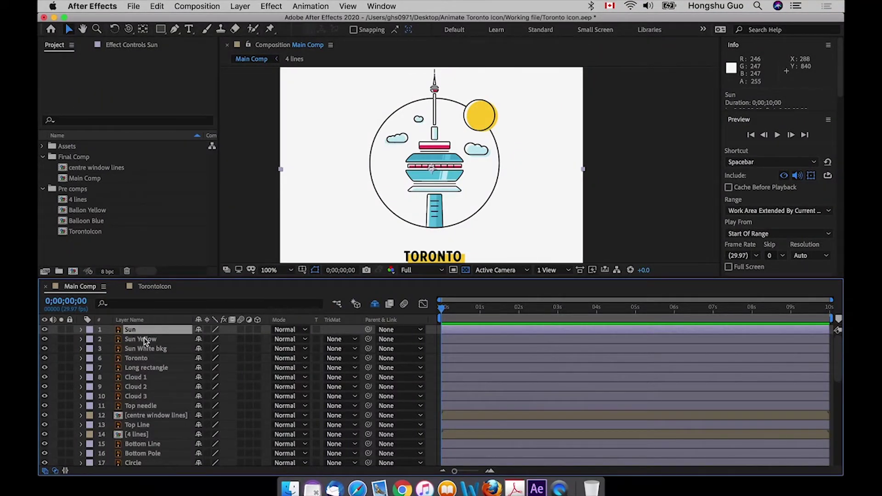
pyautogui.keyDown('shift'); pyautogui.click(142, 340); pyautogui.keyUp('shift')
pyautogui.keyDown('shift'); pyautogui.click(146, 348); pyautogui.keyUp('shift')
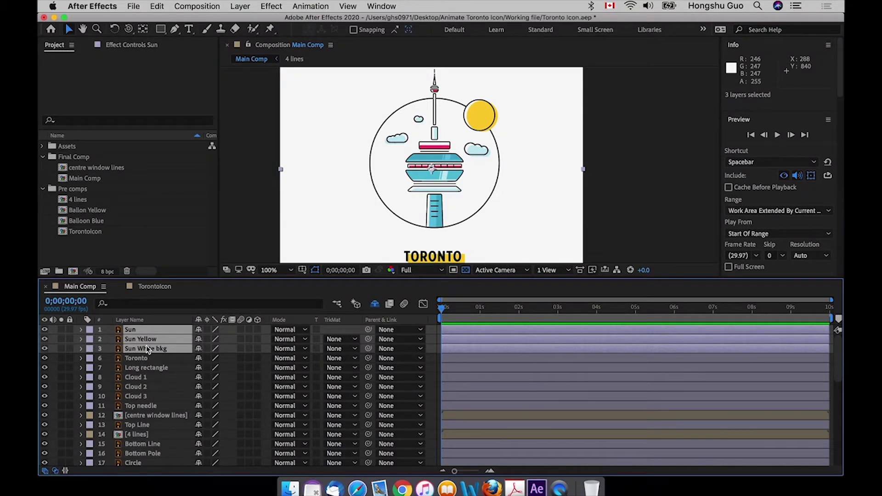
pyautogui.press('shift+super+c')
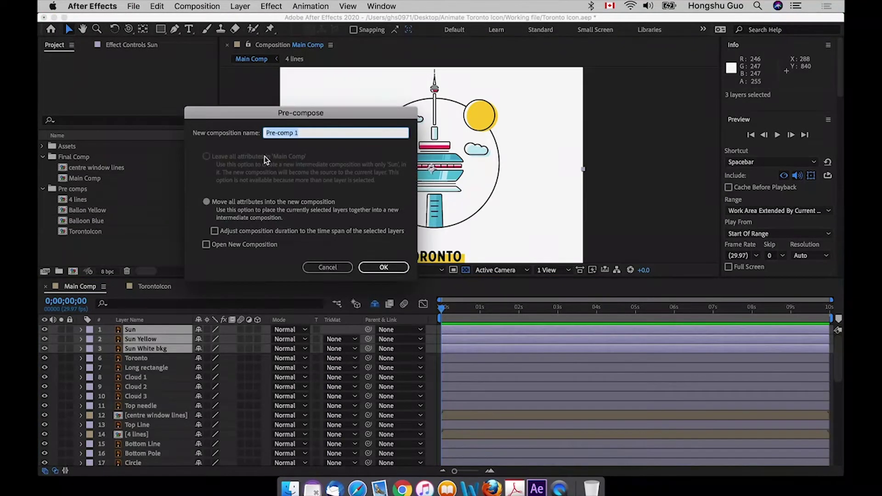
pyautogui.write('Sun')
pyautogui.press('Return')
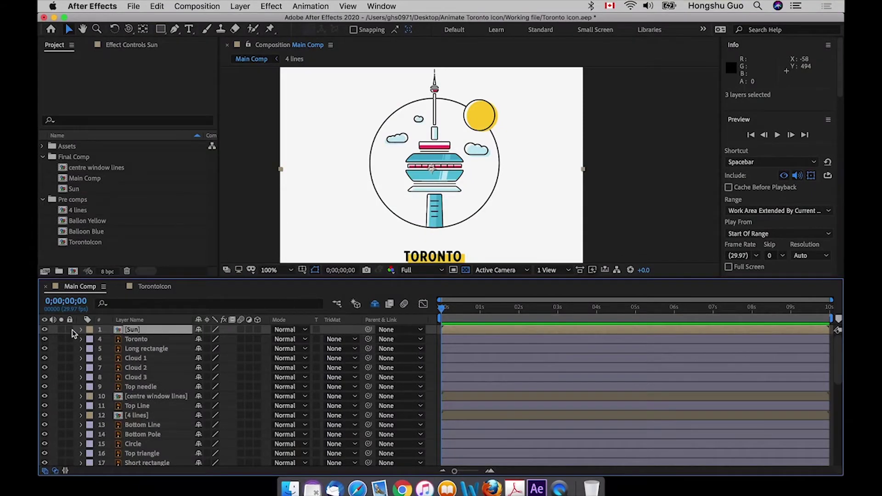
pyautogui.click(44, 329)
pyautogui.click(44, 329)
pyautogui.click(44, 329)
pyautogui.click(45, 329)
# - Examine the Cloud 1 and Cloud 3 layers, viewing Cloud 1 on its own before returning to the Main Comp view
pyautogui.click(129, 359)
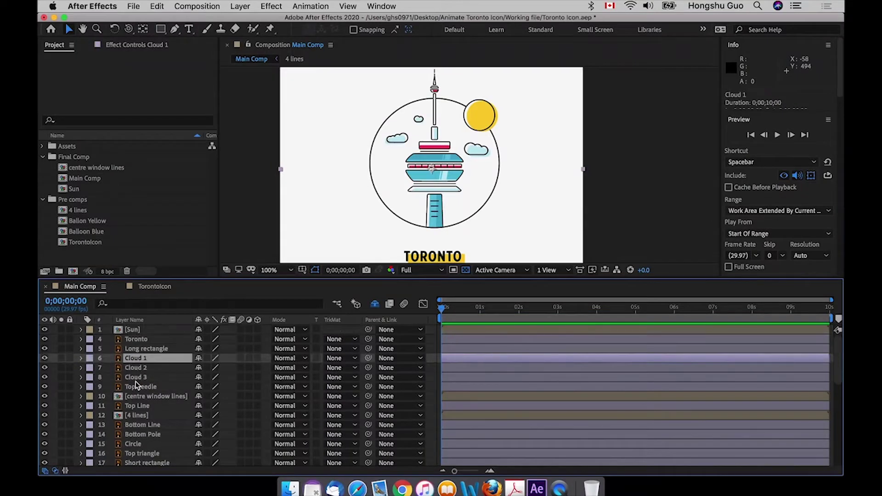
pyautogui.click(138, 379)
pyautogui.click(140, 358)
pyautogui.click(140, 377)
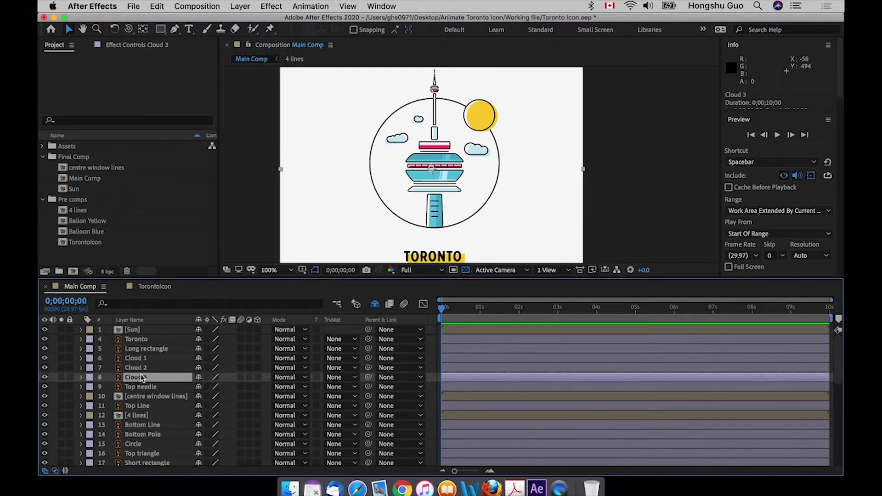
pyautogui.click(139, 358)
pyautogui.click(140, 374)
pyautogui.click(138, 359)
pyautogui.doubleClick(139, 359)
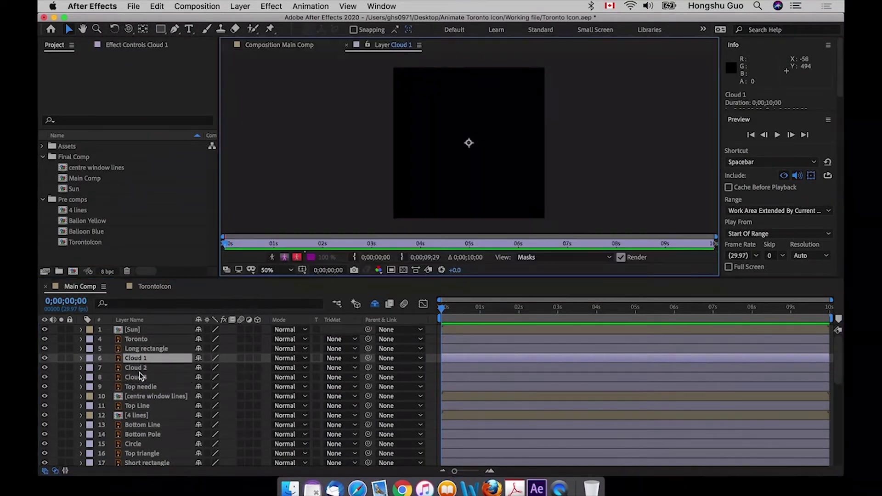
pyautogui.click(140, 377)
pyautogui.click(346, 45)
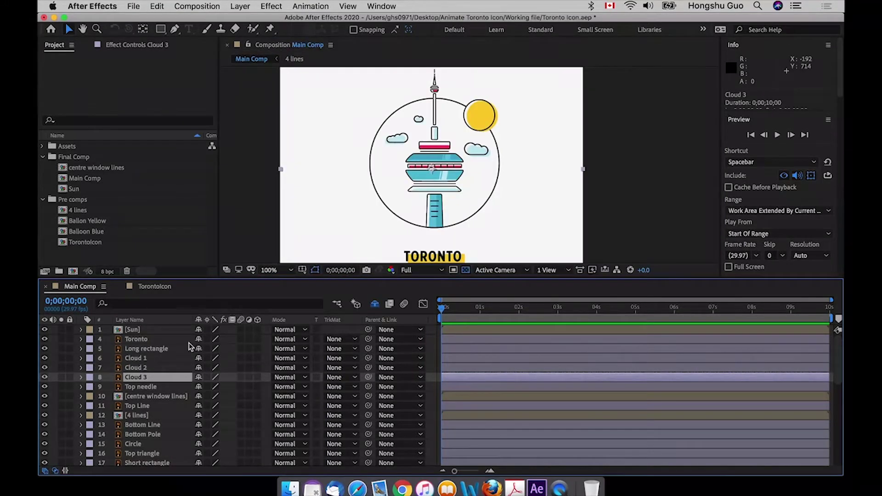
pyautogui.doubleClick(138, 358)
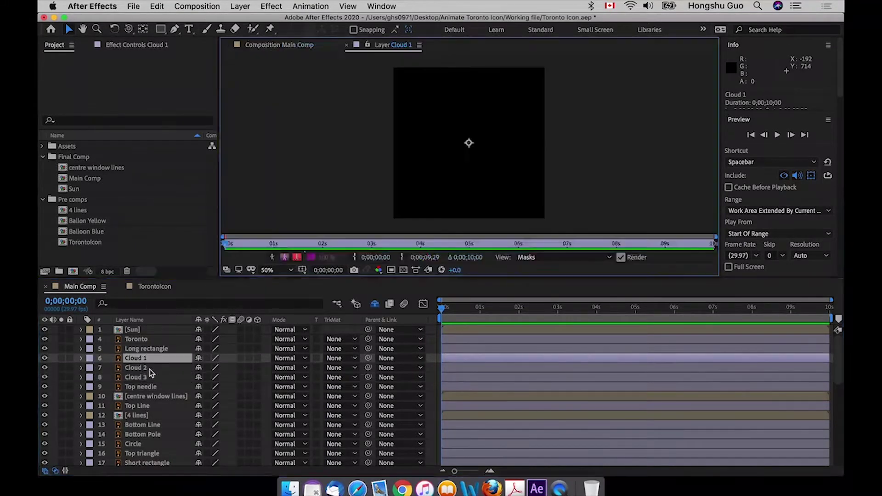
pyautogui.click(347, 45)
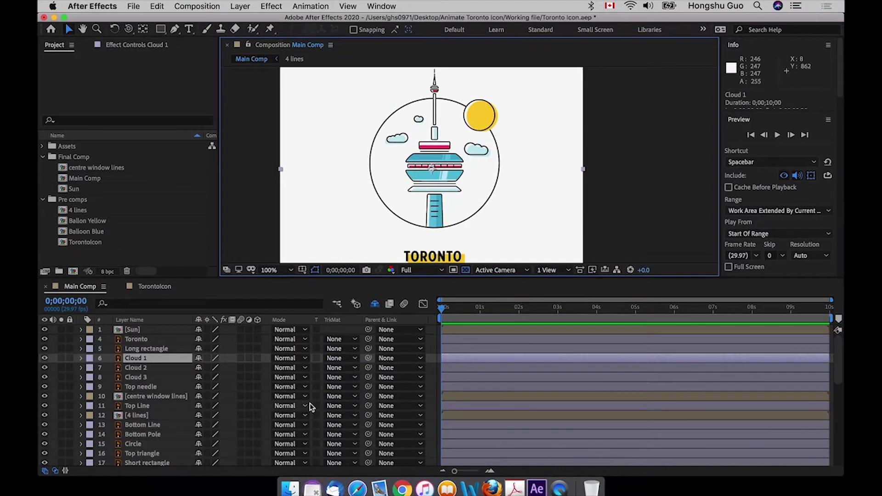
# - Check what the yellow-labelled Layers 65, 64, 63 and 53 add to the artwork by toggling their visibility
pyautogui.scroll(-10, 205, 431)
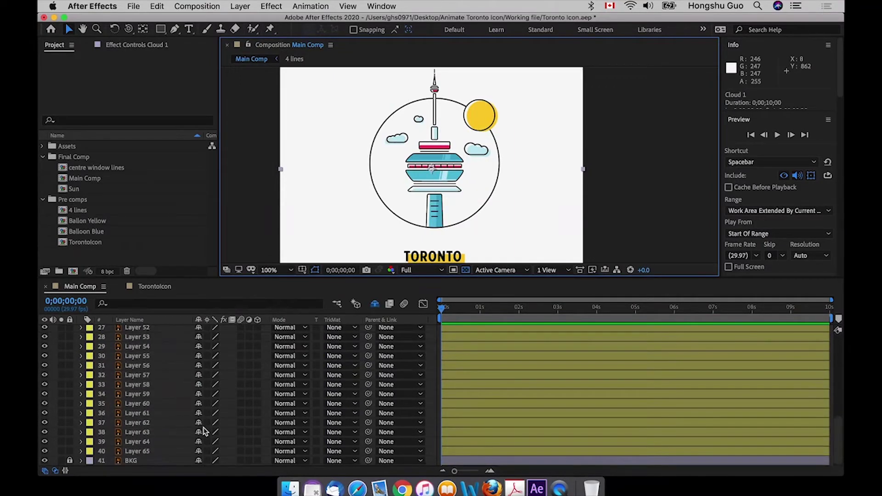
pyautogui.click(159, 450)
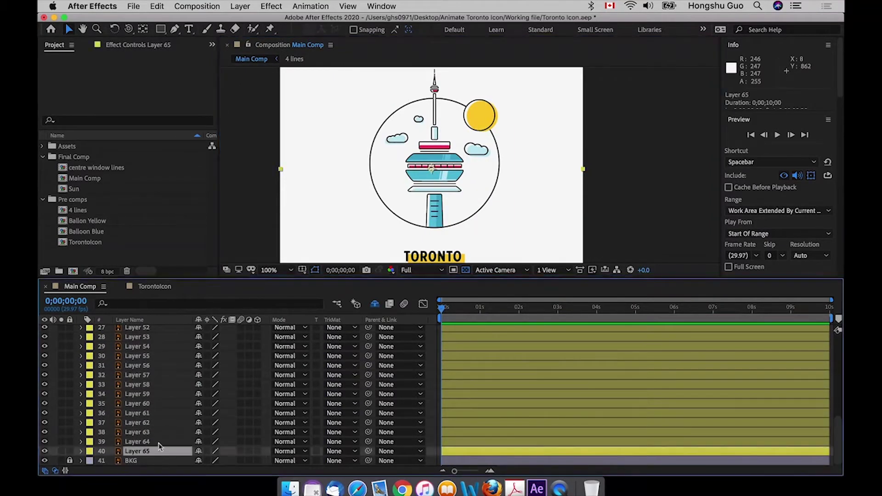
pyautogui.click(45, 451)
pyautogui.click(45, 451)
pyautogui.click(45, 442)
pyautogui.click(44, 442)
pyautogui.click(44, 432)
pyautogui.click(45, 432)
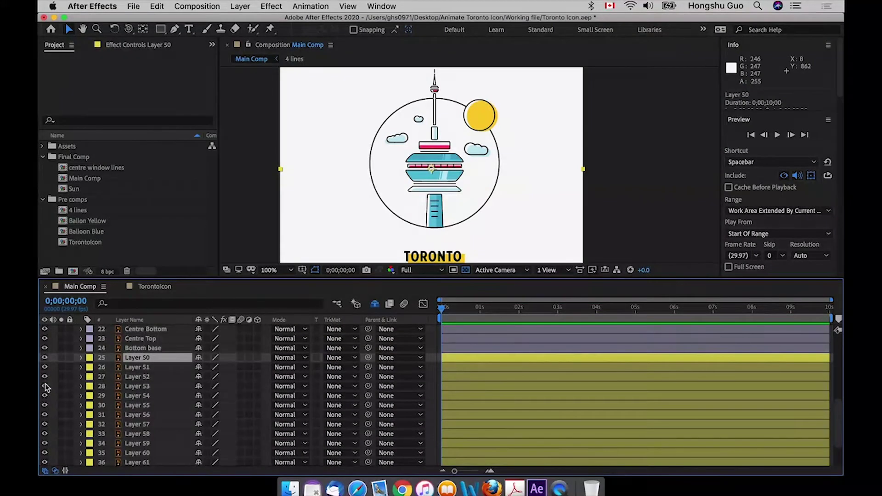
pyautogui.click(45, 386)
pyautogui.click(45, 385)
# - Move Layers 51 to 53 to the top of the Main Comp layer stack
pyautogui.click(135, 368)
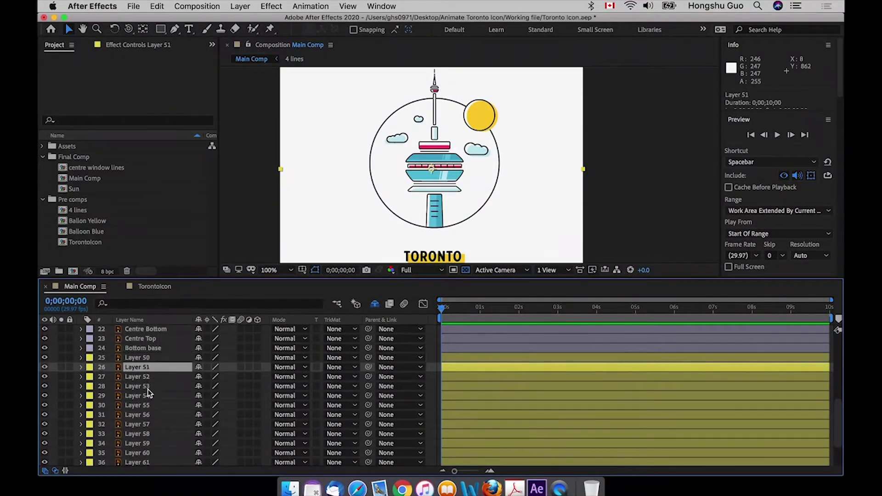
pyautogui.keyDown('shift'); pyautogui.click(146, 389); pyautogui.keyUp('shift')
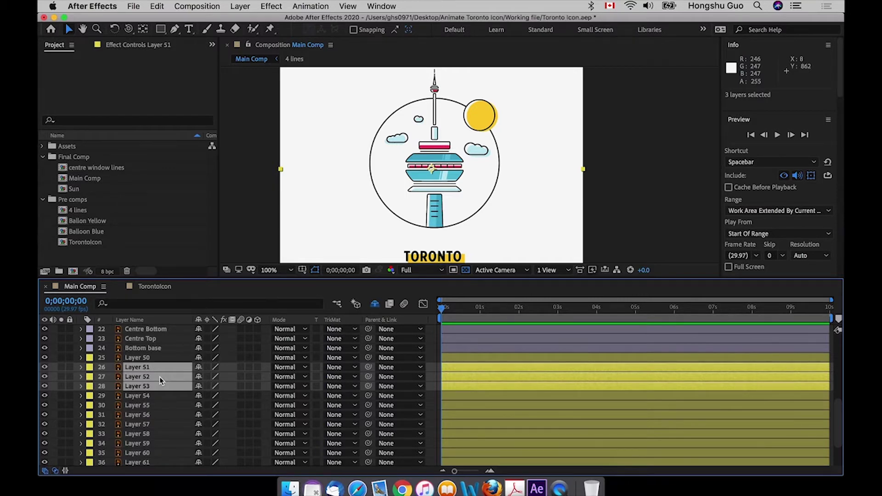
pyautogui.press('super+shift+bracketright')
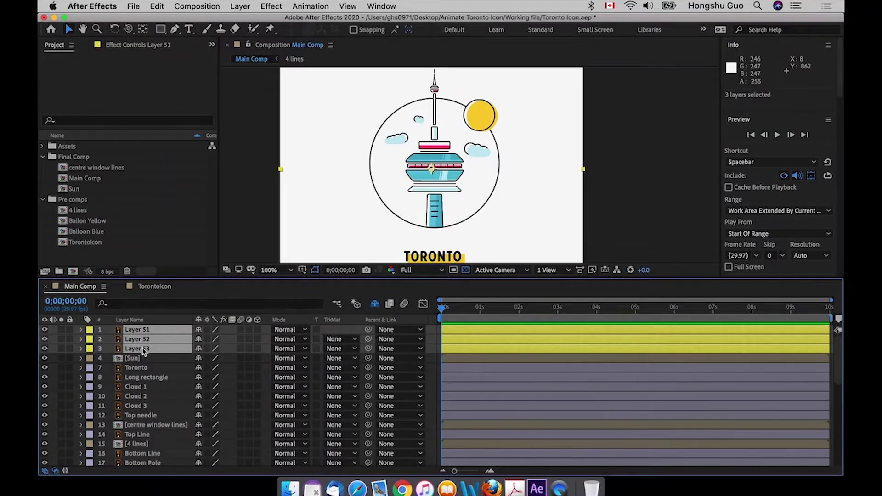
# - Toggle Cloud 1, Layer 53 and Layer 52 to match the cloud parts, and place Layer 52 directly below Cloud 1
pyautogui.click(147, 387)
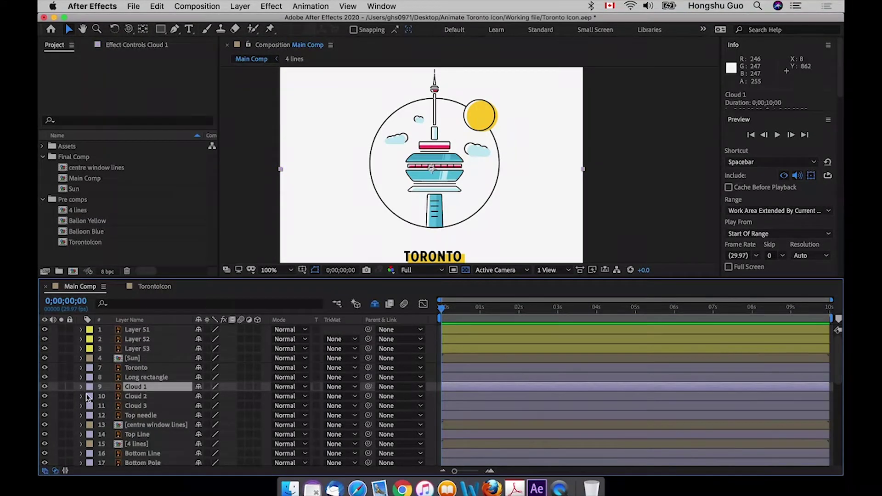
pyautogui.click(45, 388)
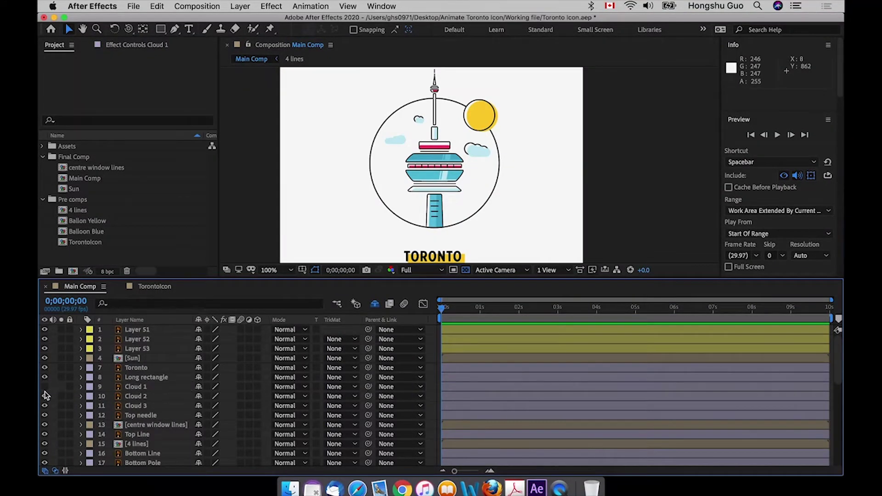
pyautogui.click(45, 388)
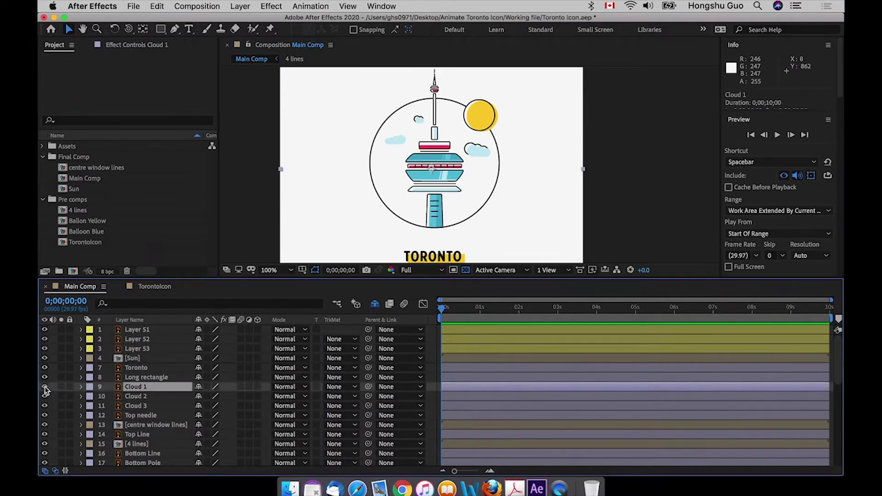
pyautogui.click(145, 348)
pyautogui.click(43, 348)
pyautogui.click(43, 348)
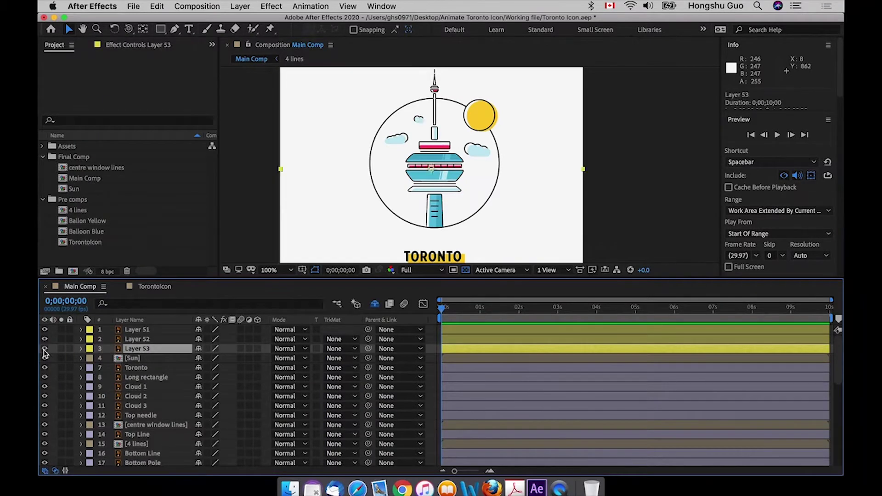
pyautogui.click(44, 339)
pyautogui.click(43, 340)
pyautogui.moveTo(137, 339); pyautogui.dragTo(145, 385)
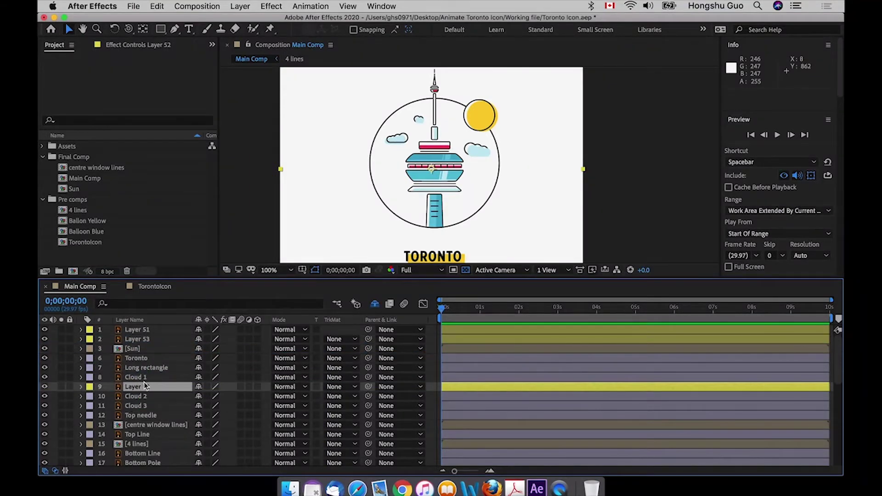
# - Pre-compose Cloud 1 and Layer 52 into a new composition named "Cloud 1"
pyautogui.doubleClick(142, 379)
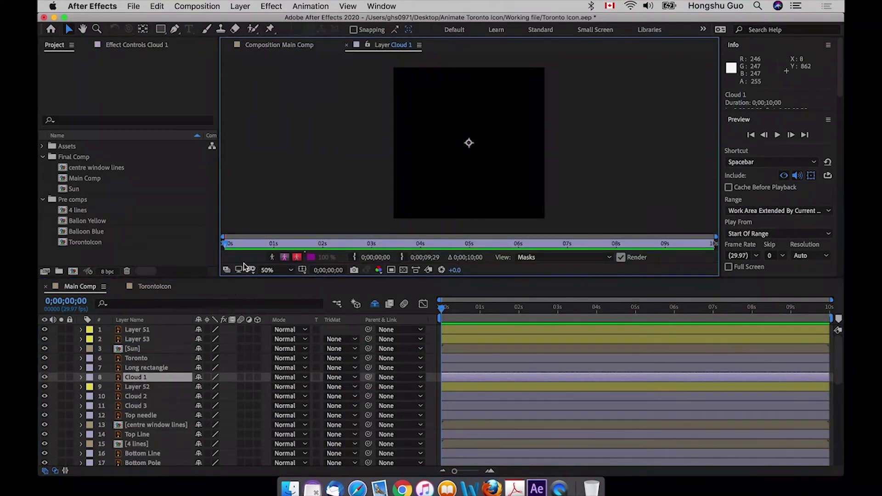
pyautogui.click(347, 44)
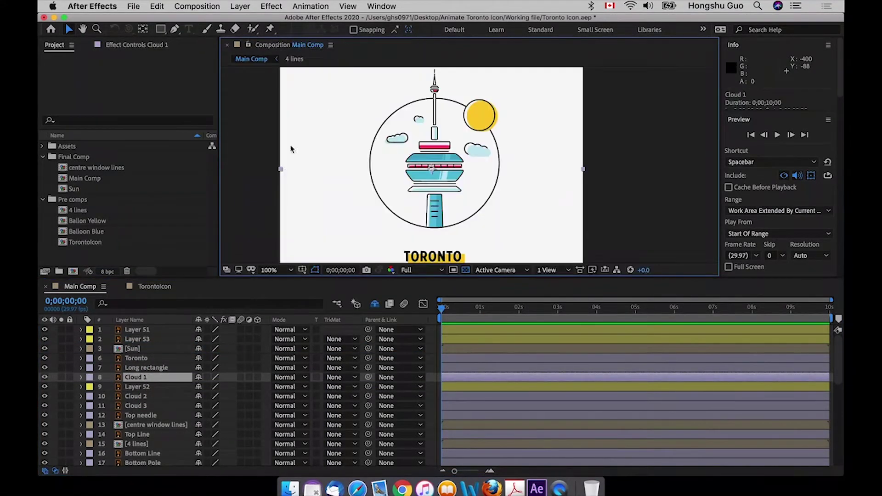
pyautogui.keyDown('shift'); pyautogui.click(146, 385); pyautogui.keyUp('shift')
pyautogui.press('super+shift+c')
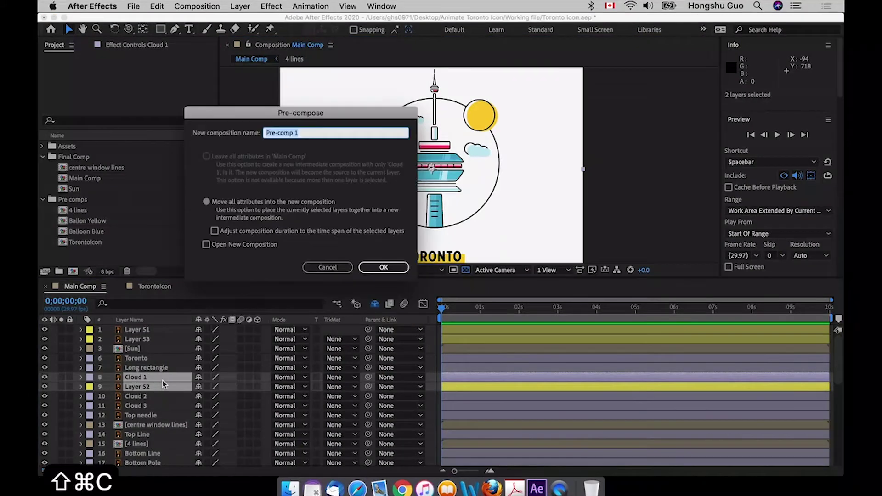
pyautogui.write('Cloud 1')
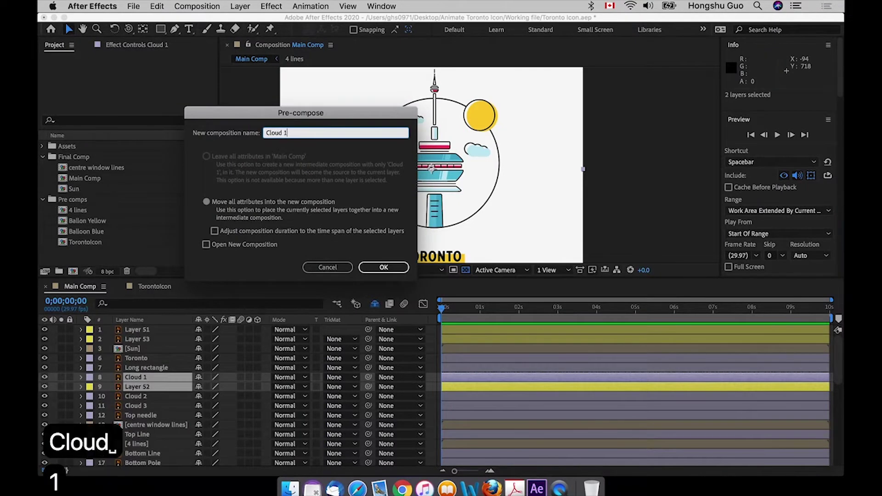
pyautogui.press('Return')
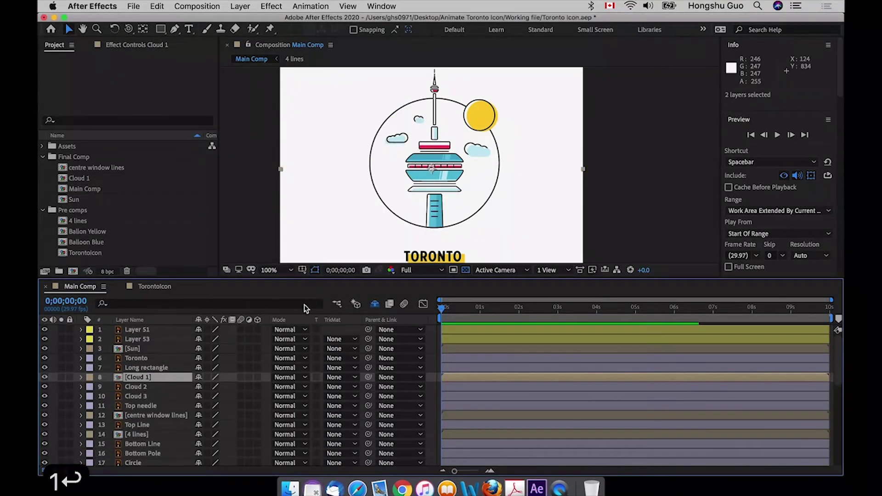
# - Place Layer 51 next to the Cloud 2 layer and pre-compose the two into a composition named "Cloud 2"
pyautogui.click(147, 338)
pyautogui.moveTo(147, 339); pyautogui.dragTo(142, 384)
pyautogui.press('shift+super+c')
pyautogui.write('Cloud 2')
pyautogui.press('Return')
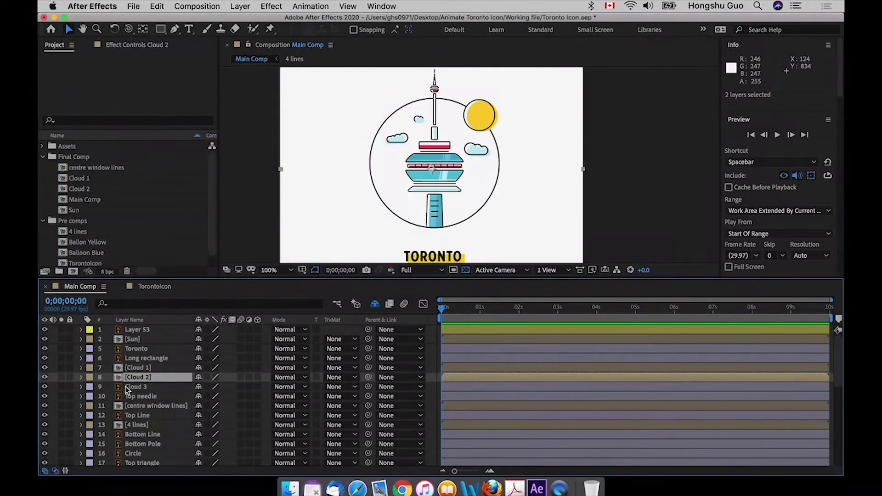
# - Place Layer 53 next to the Cloud 3 layer and pre-compose both into a composition named "Cloud 3"
pyautogui.moveTo(138, 329); pyautogui.dragTo(152, 388)
pyautogui.keyDown('shift'); pyautogui.click(156, 374); pyautogui.keyUp('shift')
pyautogui.press('shift+super+c')
pyautogui.write('Cloud 3')
pyautogui.press('Return')
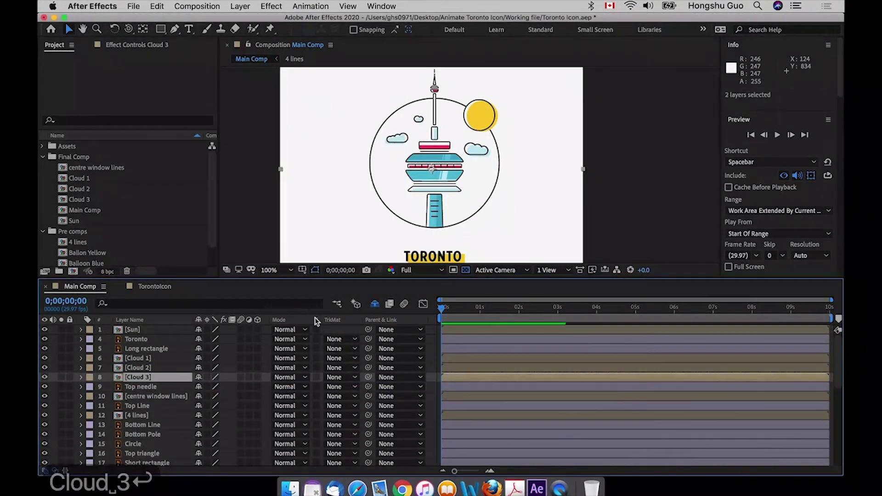
# - Check what Cloud 3, Top needle and centre window lines show by toggling their visibility
pyautogui.click(45, 377)
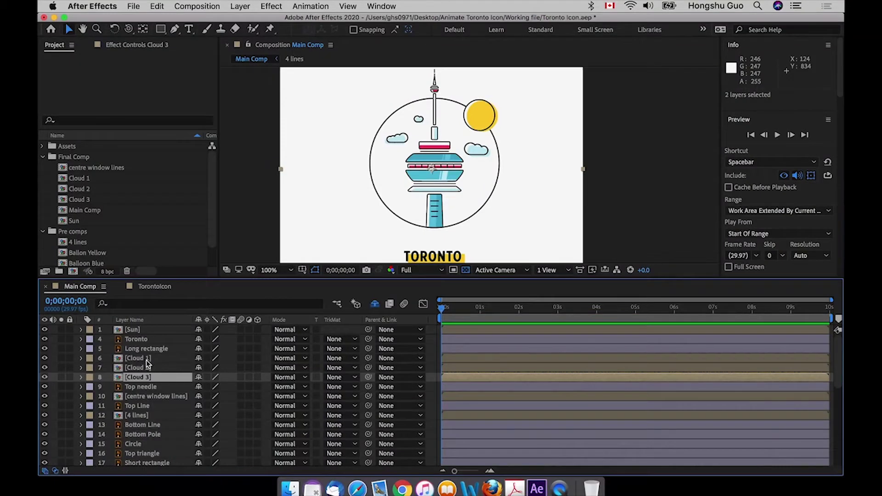
pyautogui.click(156, 387)
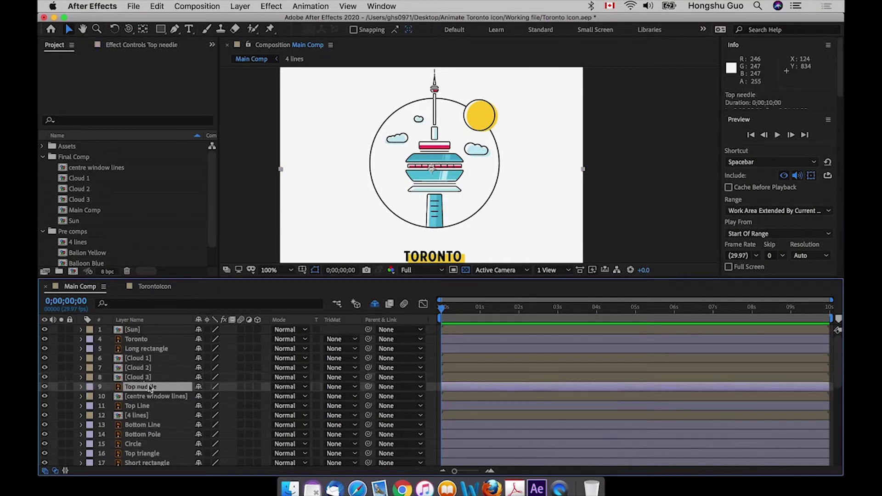
pyautogui.click(44, 387)
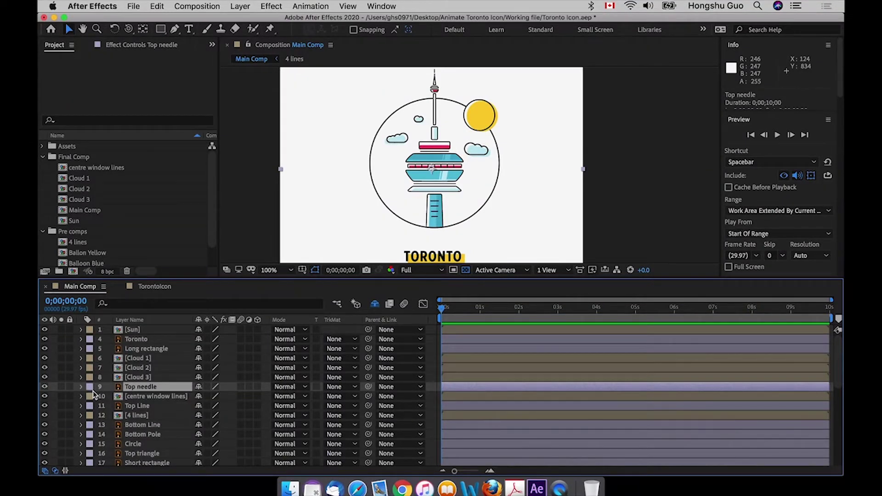
pyautogui.click(97, 396)
pyautogui.click(44, 397)
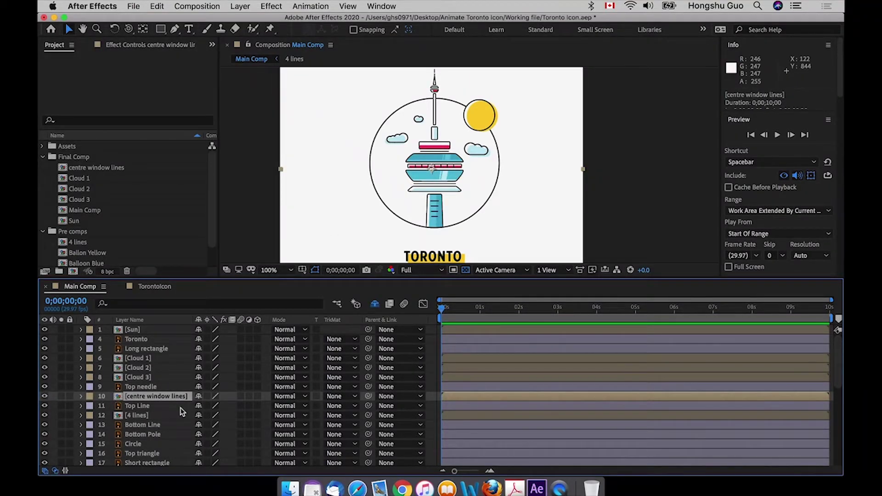
pyautogui.click(145, 408)
pyautogui.click(150, 396)
# - Move the centre window layer directly below centre window lines, and place Layer 61 directly below centre window
pyautogui.scroll(-5, 165, 428)
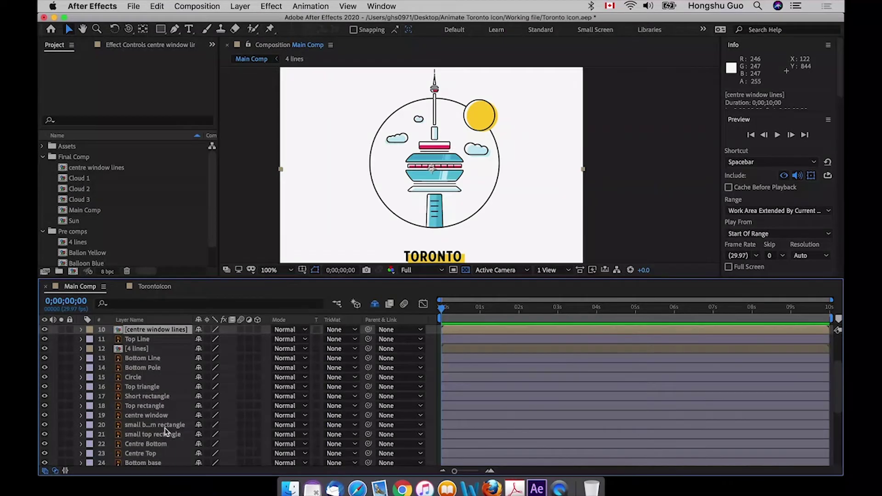
pyautogui.moveTo(165, 419); pyautogui.dragTo(155, 373)
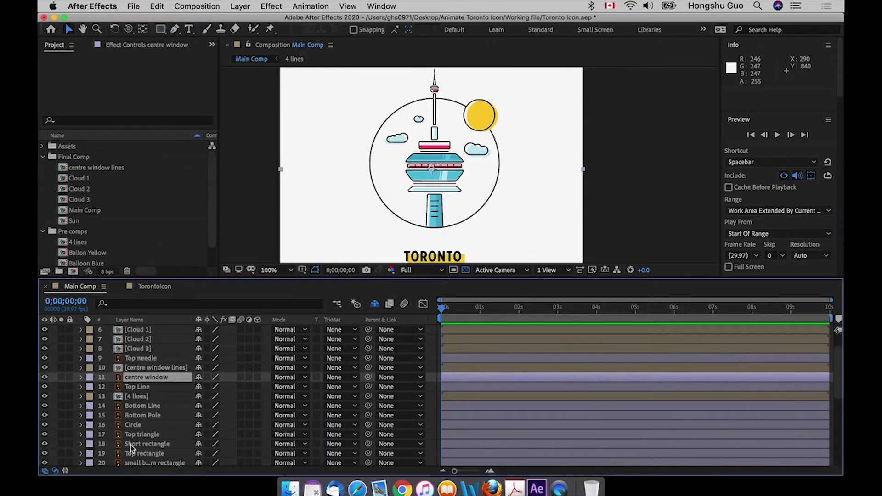
pyautogui.scroll(-6, 131, 445)
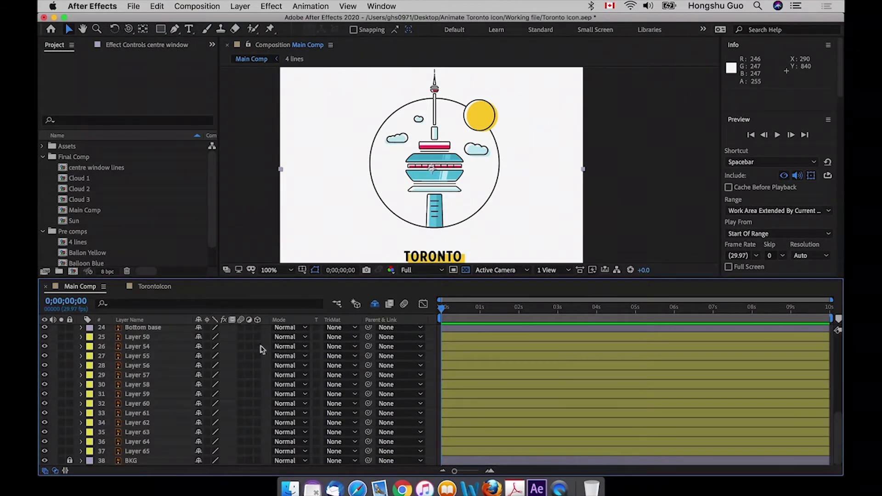
pyautogui.click(140, 338)
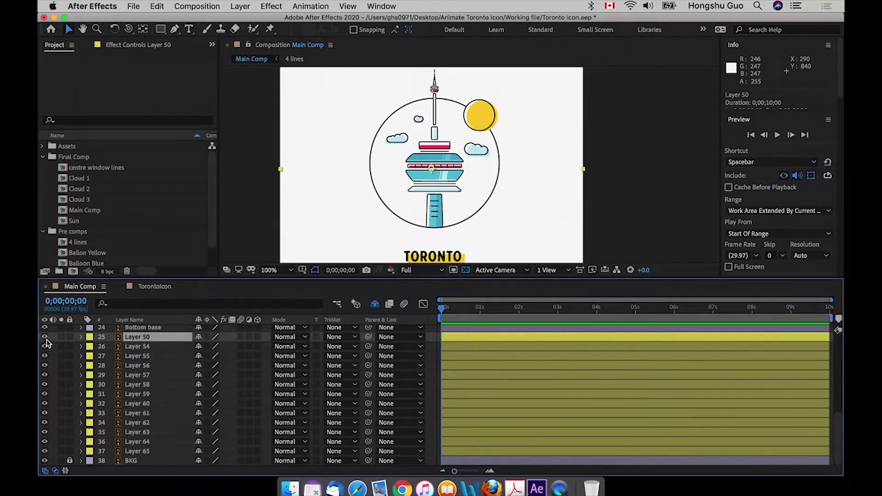
pyautogui.click(159, 413)
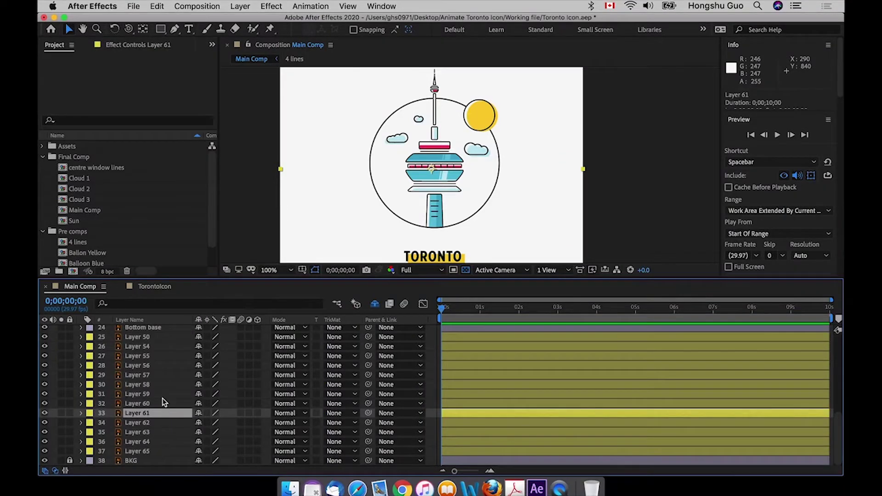
pyautogui.press('super+shift+bracketright')
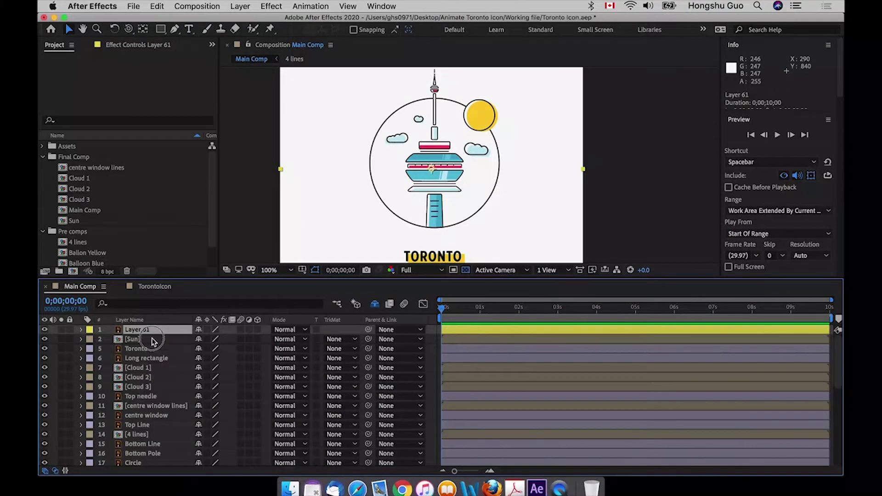
pyautogui.moveTo(153, 341); pyautogui.dragTo(154, 408)
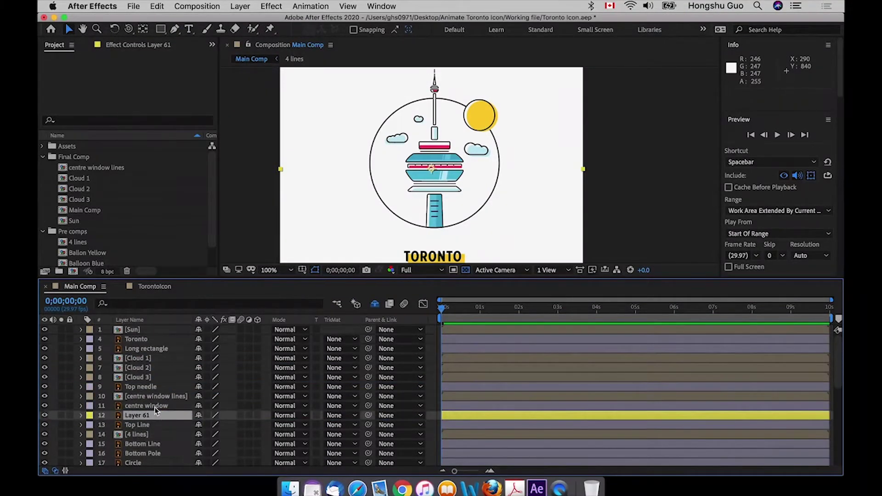
# - Pre-compose centre window lines, centre window and Layer 61 into a composition named "Centre window"
pyautogui.click(151, 397)
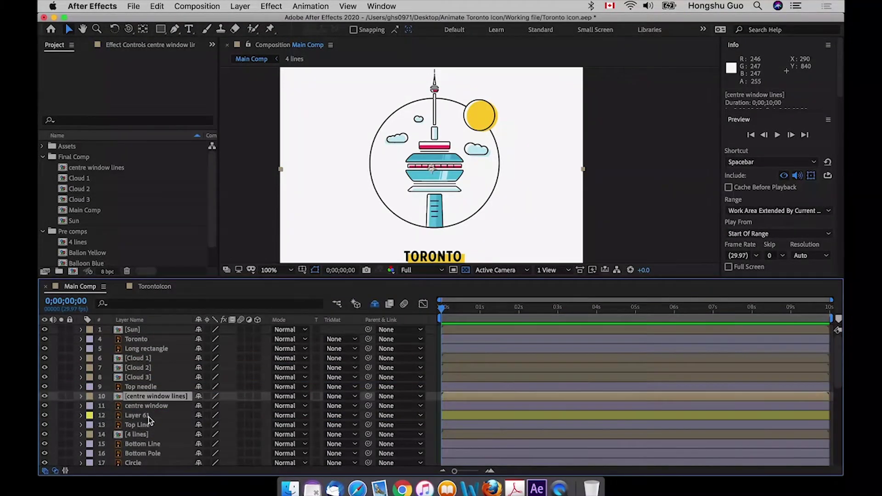
pyautogui.keyDown('shift'); pyautogui.click(148, 416); pyautogui.keyUp('shift')
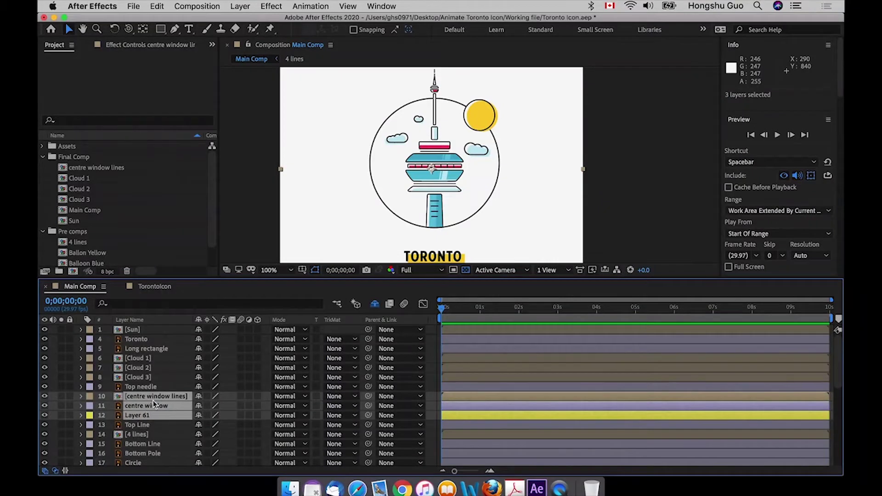
pyautogui.press('super+shift+c')
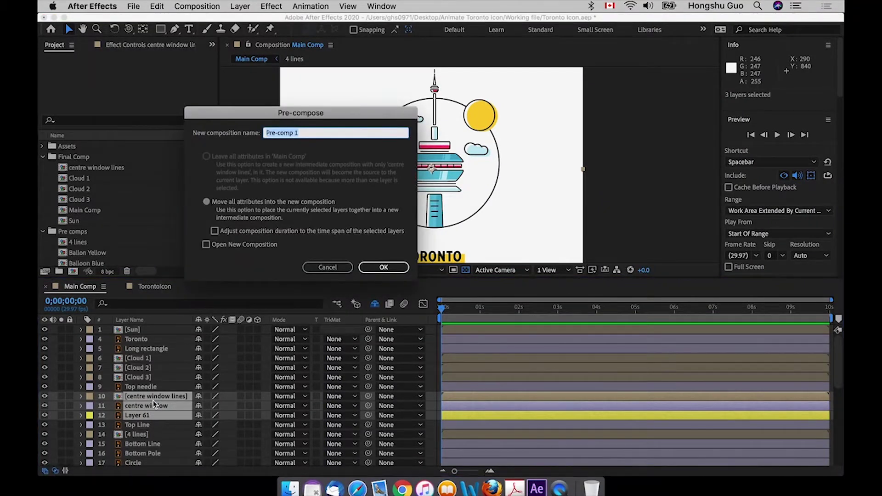
pyautogui.write('Centre wind')
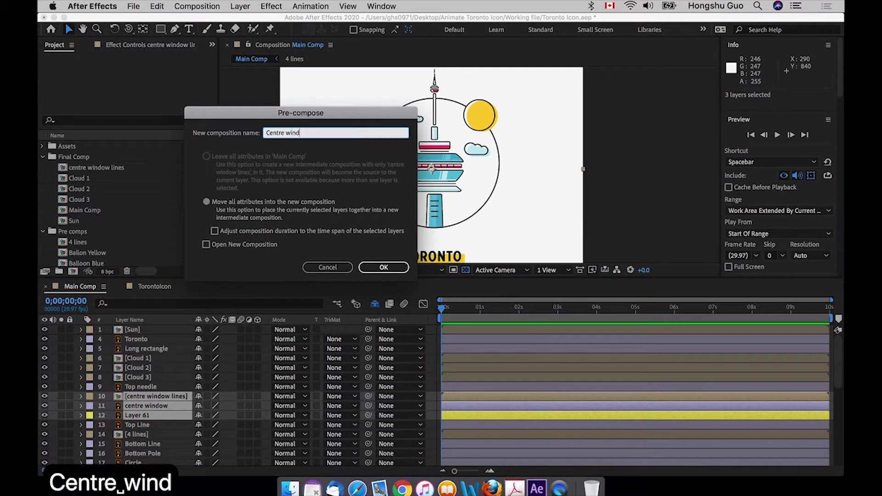
pyautogui.write('ow')
pyautogui.press('Return')
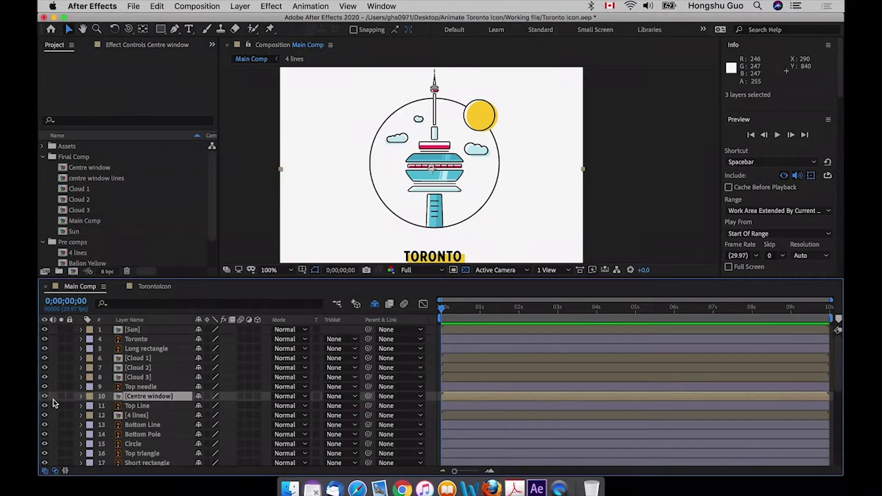
# - Toggle the visibility of the Centre window pre-comp and the Bottom Pole layer to check their artwork
pyautogui.click(45, 397)
pyautogui.click(44, 397)
pyautogui.click(45, 397)
pyautogui.click(45, 435)
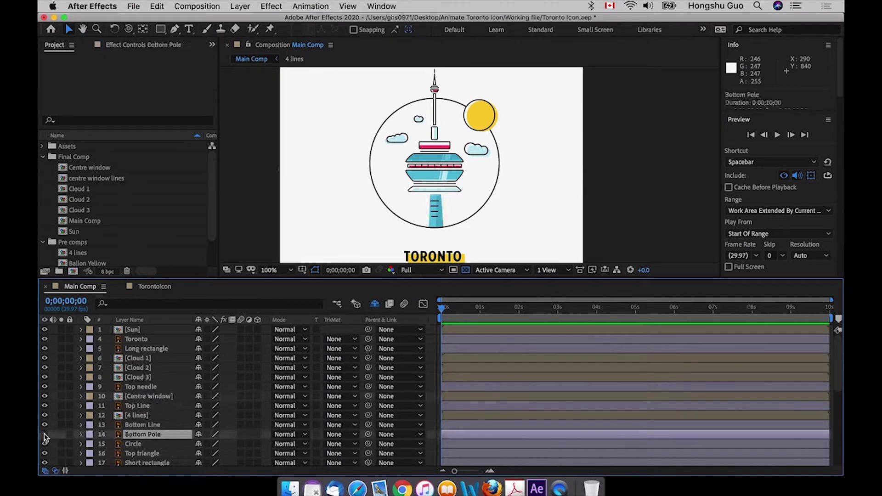
pyautogui.click(44, 435)
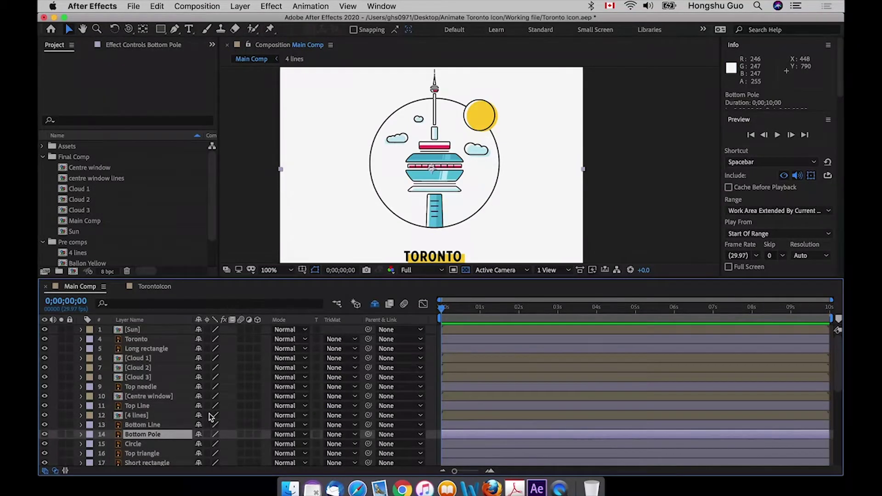
# - Move Layers 64 and 65 directly below Bottom Pole, and place 4 lines directly above it
pyautogui.scroll(-5, 152, 414)
pyautogui.click(137, 441)
pyautogui.keyDown('shift'); pyautogui.click(136, 449); pyautogui.keyUp('shift')
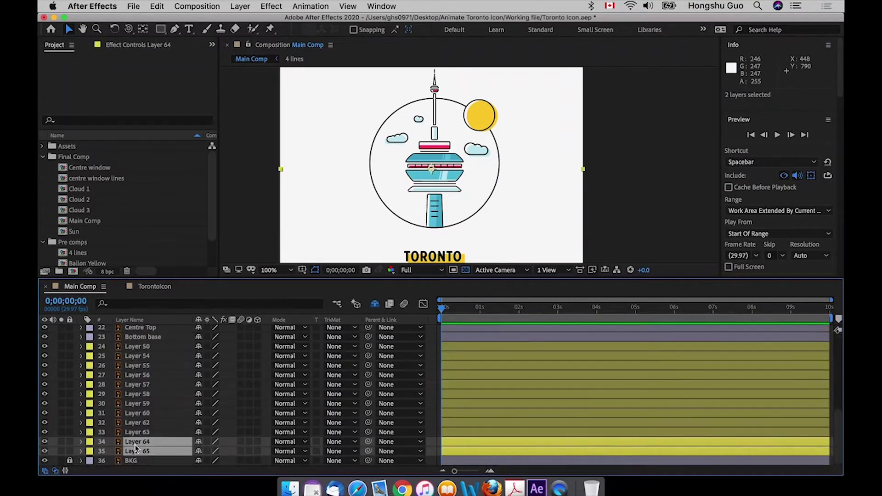
pyautogui.press('super+shift+bracketright')
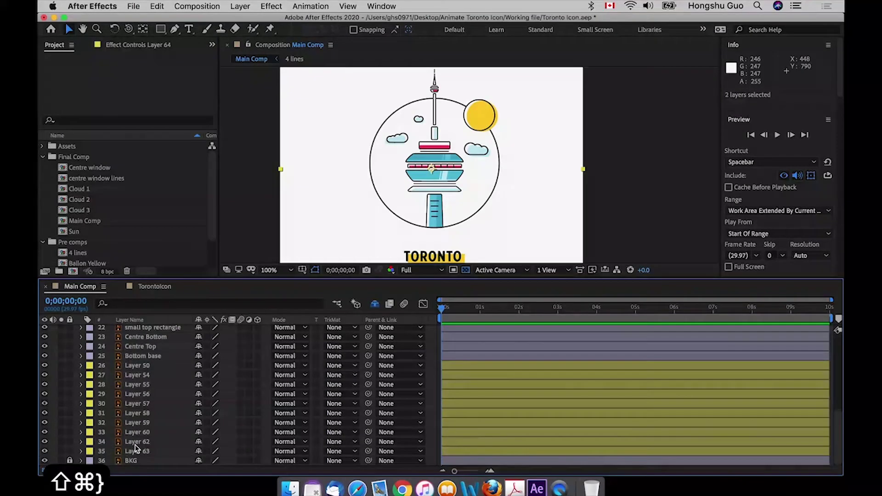
pyautogui.moveTo(146, 343); pyautogui.dragTo(144, 444)
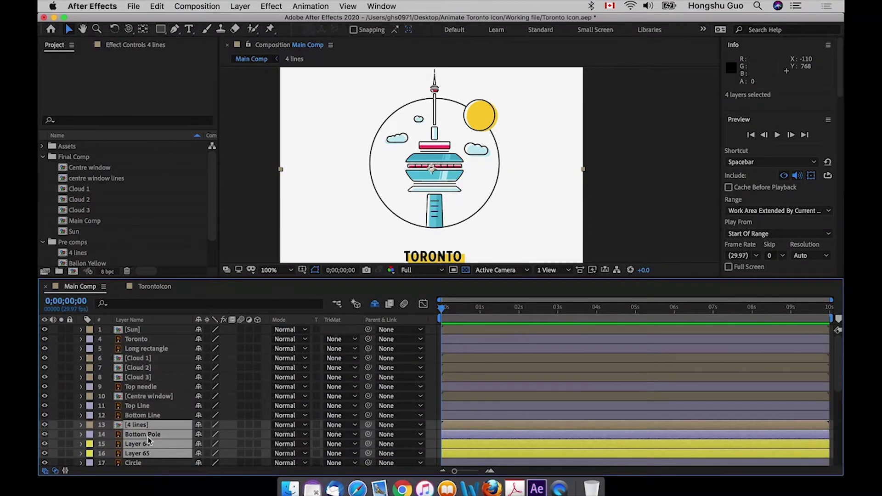
# - Pre-compose 4 lines, Bottom Pole, Layer 64 and Layer 65 into a composition named "Bottom pole"
pyautogui.press('super+shift+c')
pyautogui.write('Bottom pole')
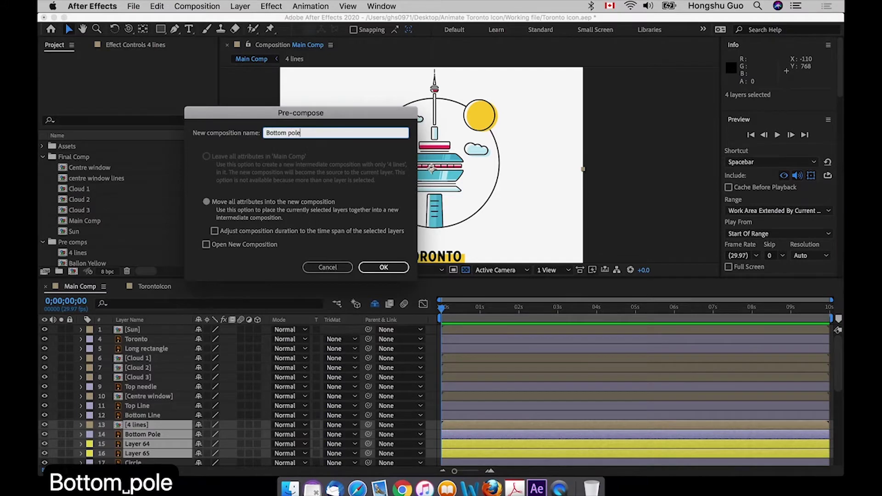
pyautogui.press('Return')
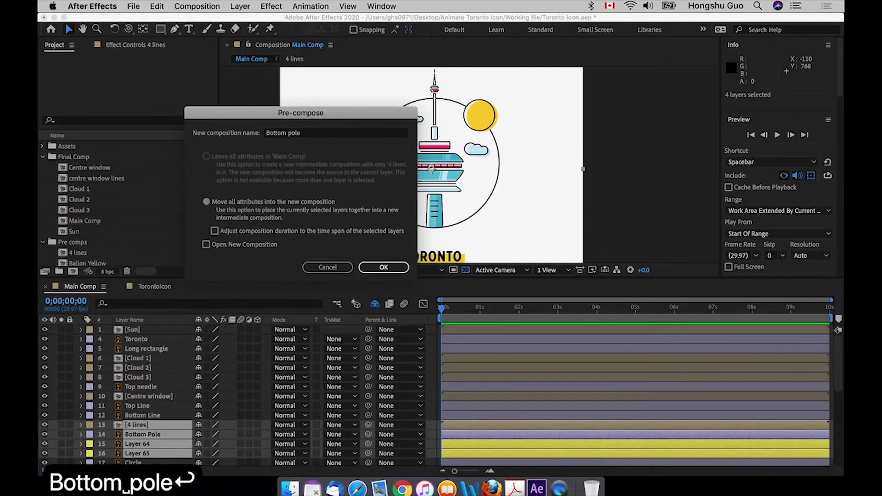
# - Check the Circle, Top triangle and Short rectangle layers by toggling their visibility
pyautogui.click(148, 435)
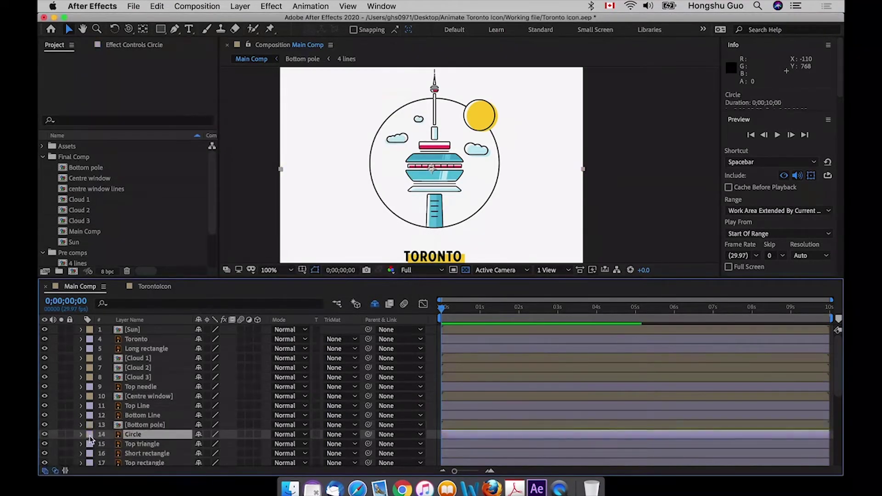
pyautogui.click(45, 434)
pyautogui.click(44, 434)
pyautogui.click(140, 443)
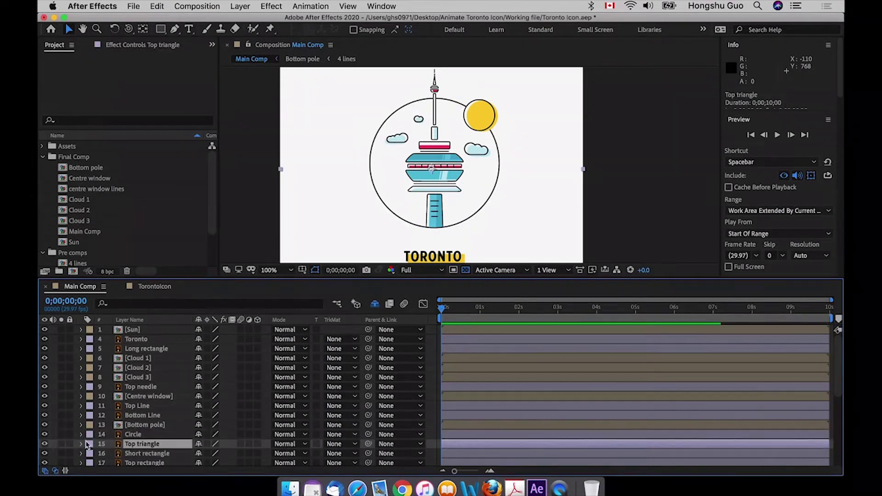
pyautogui.click(46, 444)
pyautogui.click(45, 445)
pyautogui.click(44, 453)
pyautogui.click(44, 454)
pyautogui.click(141, 452)
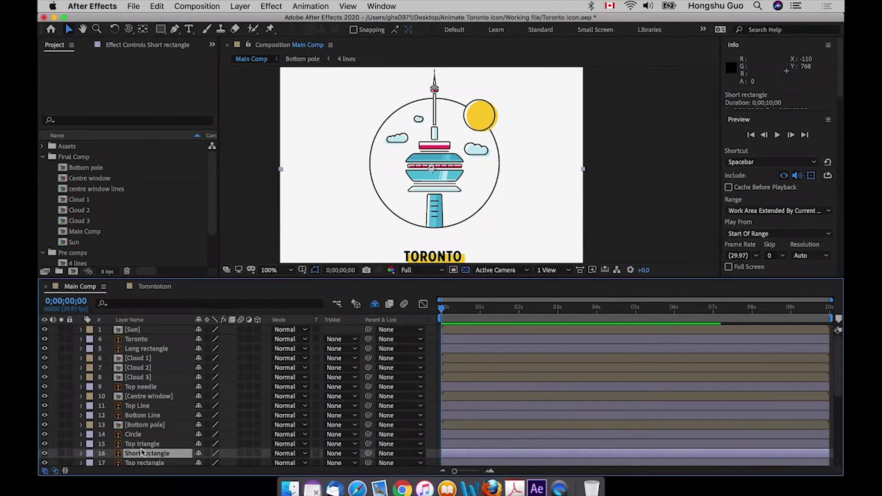
# - Move Layer 57 directly below the Short rectangle layer in Main Comp
pyautogui.scroll(-5, 174, 441)
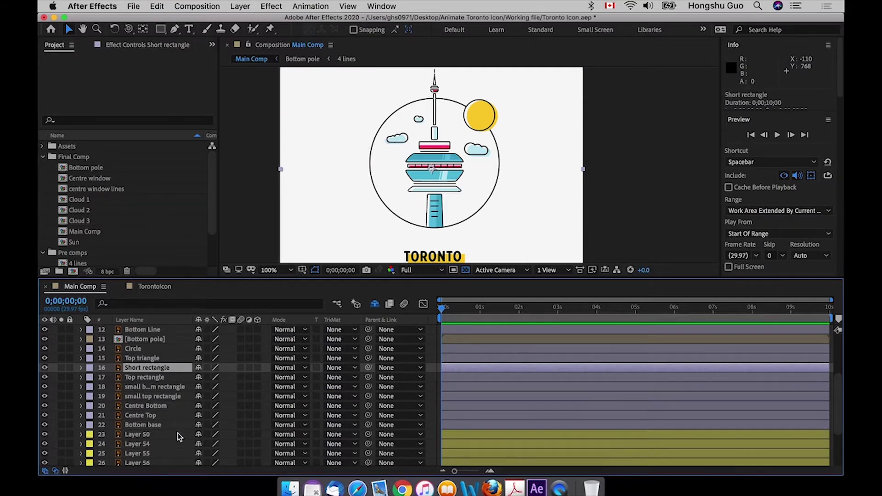
pyautogui.scroll(-2, 178, 433)
pyautogui.click(142, 451)
pyautogui.scroll(-3, 145, 385)
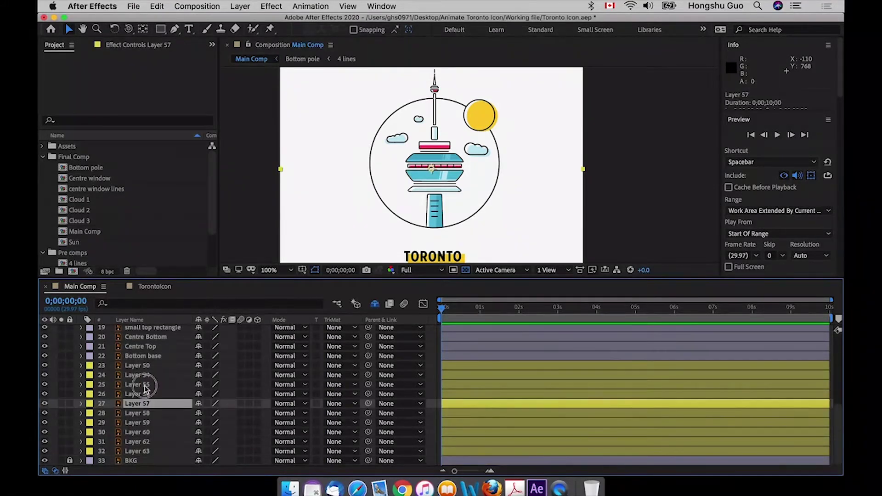
pyautogui.moveTo(144, 385); pyautogui.dragTo(163, 361)
pyautogui.press('shift+super+bracketright')
pyautogui.moveTo(156, 329); pyautogui.dragTo(155, 437)
pyautogui.moveTo(154, 440); pyautogui.dragTo(149, 419)
# - Pre-compose the Short rectangle layer and Layer 57 into a composition named "Short rectangle"
pyautogui.click(147, 414)
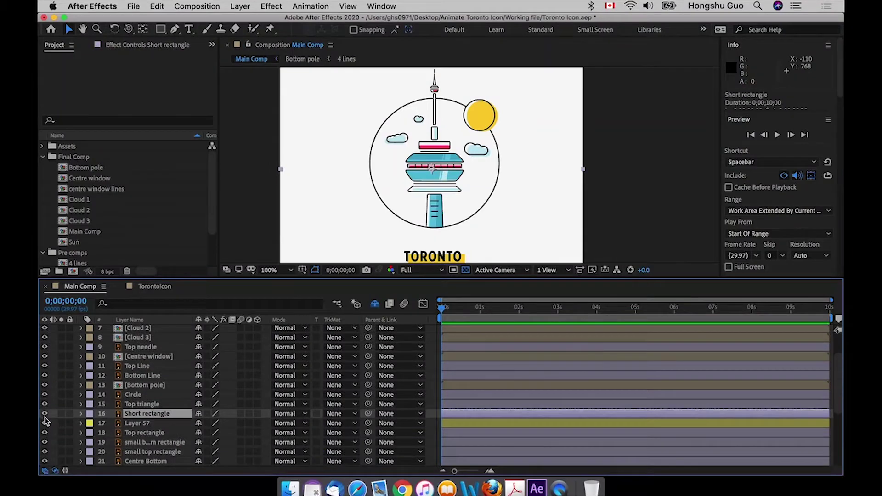
pyautogui.keyDown('shift'); pyautogui.click(142, 424); pyautogui.keyUp('shift')
pyautogui.press('shift+super+c')
pyautogui.write('Short rectangle')
pyautogui.press('Return')
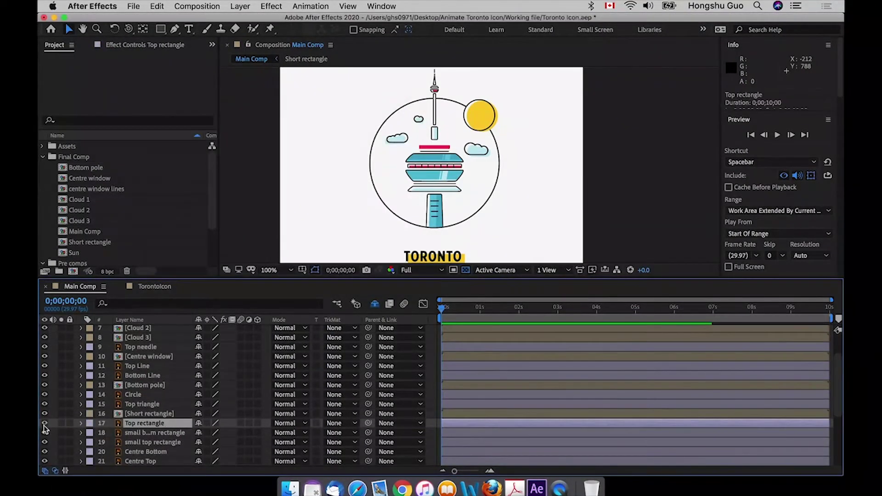
# - Place Layer 50 directly below Top rectangle and pre-compose the two layers into a composition named "Top rectangle"
pyautogui.scroll(-3, 45, 429)
pyautogui.click(138, 374)
pyautogui.moveTo(140, 374); pyautogui.dragTo(150, 336)
pyautogui.moveTo(146, 341); pyautogui.dragTo(147, 365)
pyautogui.doubleClick(150, 352)
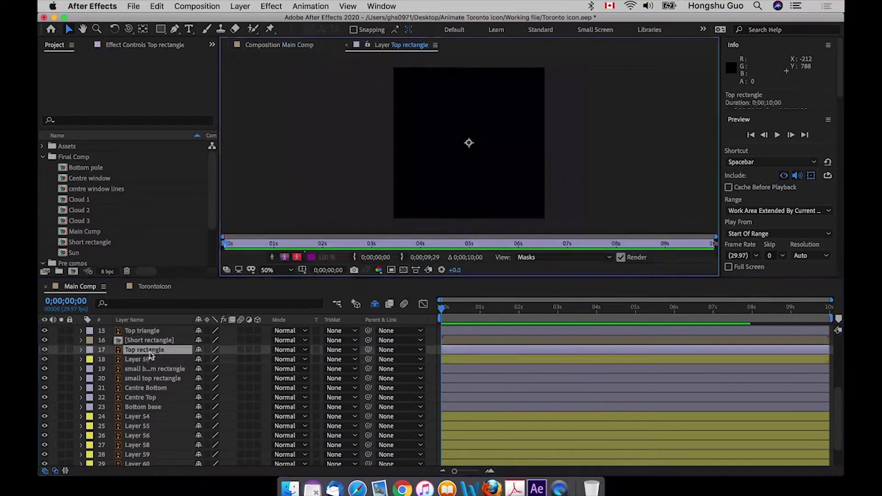
pyautogui.keyDown('shift'); pyautogui.click(174, 359); pyautogui.keyUp('shift')
pyautogui.press('shift+super+c')
pyautogui.write('Top rectangle')
pyautogui.press('Return')
# - Pre-compose the small bottom rectangle layer with Layer 62 into a composition named "small bottom rectangle"
pyautogui.click(159, 361)
pyautogui.scroll(-3, 147, 388)
pyautogui.click(44, 385)
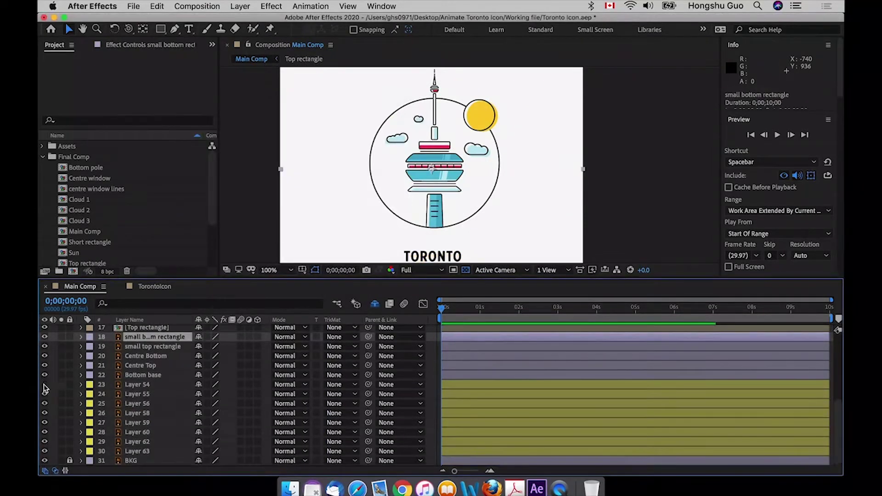
pyautogui.keyDown('shift'); pyautogui.click(138, 441); pyautogui.keyUp('shift')
pyautogui.press('shift+super+c')
pyautogui.write('small bottom rectangle')
pyautogui.press('Return')
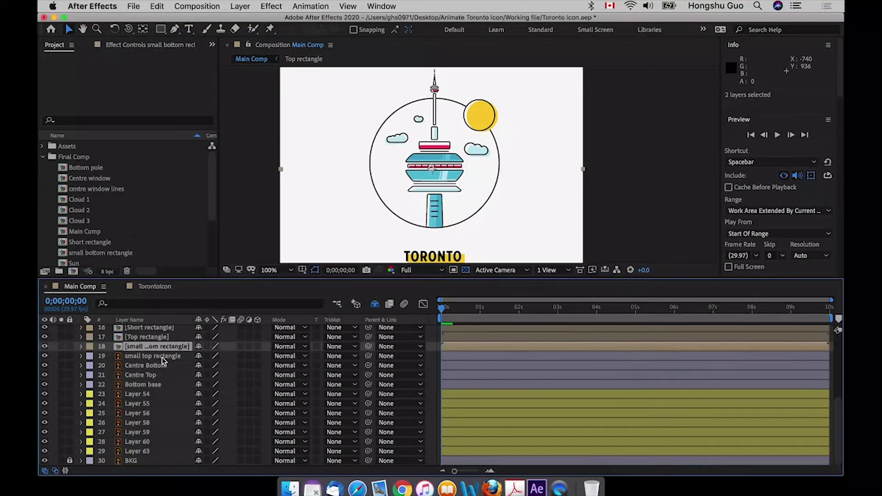
# - Place Layer 63 directly below small top rectangle and pre-compose both into a composition named "small top rectangle"
pyautogui.click(137, 451)
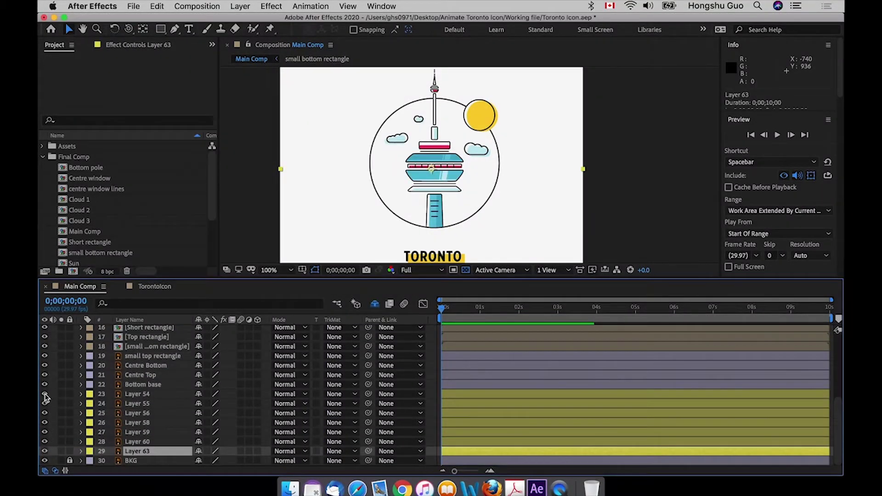
pyautogui.moveTo(133, 453); pyautogui.dragTo(160, 361)
pyautogui.click(163, 356)
pyautogui.click(162, 365)
pyautogui.keyDown('shift'); pyautogui.click(162, 355); pyautogui.keyUp('shift')
pyautogui.press('shift+super+c')
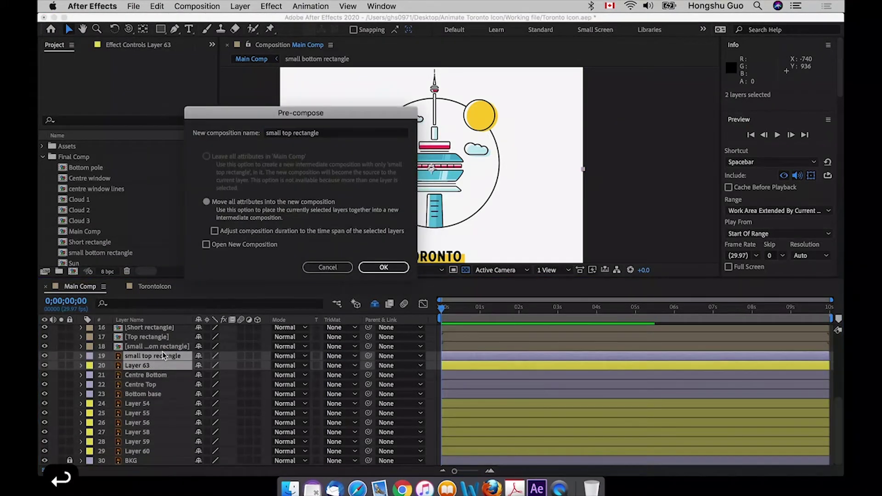
pyautogui.press('Return')
# - Identify the yellow layers belonging to Centre Bottom and move Layers 55 and 59 directly below it
pyautogui.click(152, 375)
pyautogui.click(45, 452)
pyautogui.click(44, 452)
pyautogui.click(137, 442)
pyautogui.click(134, 374)
pyautogui.click(136, 442)
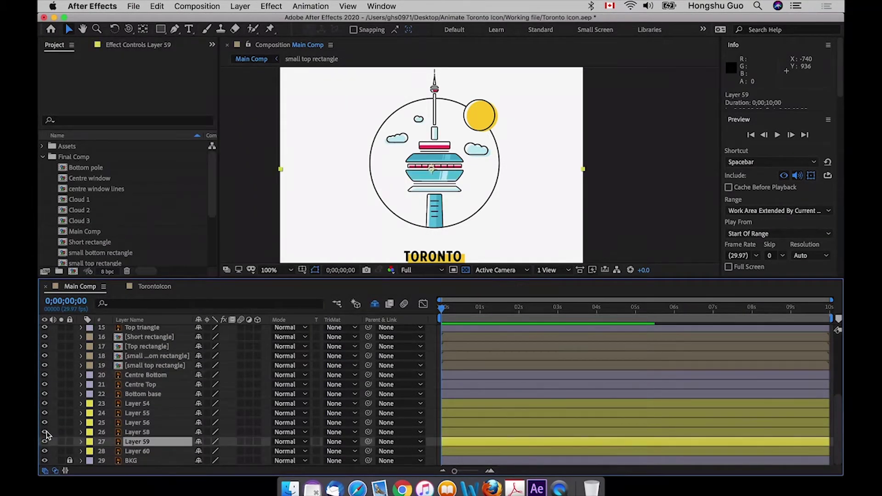
pyautogui.click(45, 422)
pyautogui.click(45, 423)
pyautogui.click(137, 413)
pyautogui.keyDown('shift'); pyautogui.click(145, 415); pyautogui.keyUp('shift')
pyautogui.moveTo(142, 443); pyautogui.dragTo(140, 380)
pyautogui.keyDown('shift'); pyautogui.click(141, 376); pyautogui.keyUp('shift')
# - Check the artwork of Centre Bottom, Layer 55 and Layer 59, and pre-compose them into a composition named "Centre bottom"
pyautogui.click(45, 396)
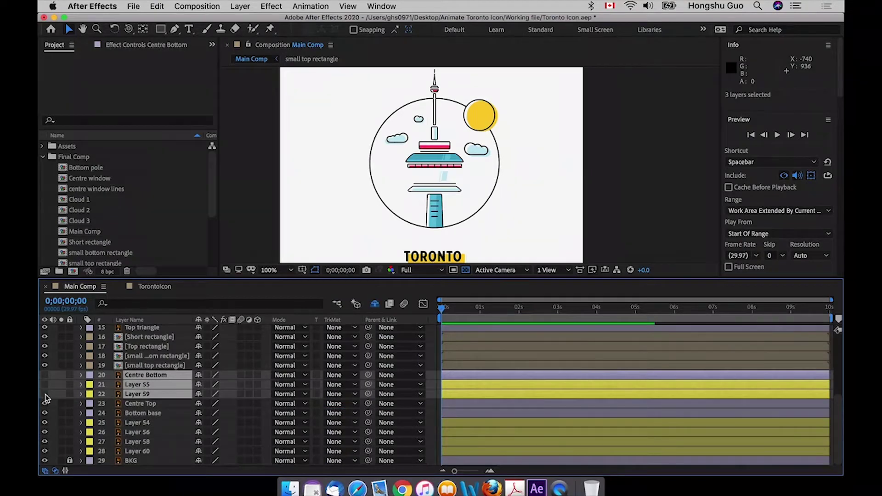
pyautogui.click(44, 396)
pyautogui.press('shift+super+c')
pyautogui.write('Centre bottom')
pyautogui.press('Return')
# - Rename Layer 54 as "Yellow bar"
pyautogui.click(137, 423)
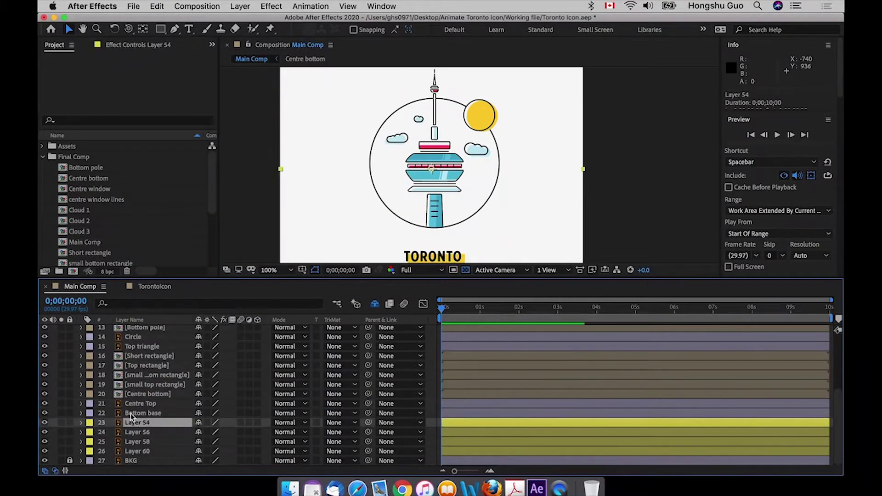
pyautogui.press('Return')
pyautogui.write('Yellow bar')
pyautogui.press('Return')
# - Place Layers 56 and 58 directly below Centre Top and pre-compose all three into a composition named "Centre Top"
pyautogui.click(137, 433)
pyautogui.click(137, 442)
pyautogui.keyDown('shift'); pyautogui.doubleClick(138, 432); pyautogui.keyUp('shift')
pyautogui.click(352, 46)
pyautogui.moveTo(140, 434); pyautogui.dragTo(144, 410)
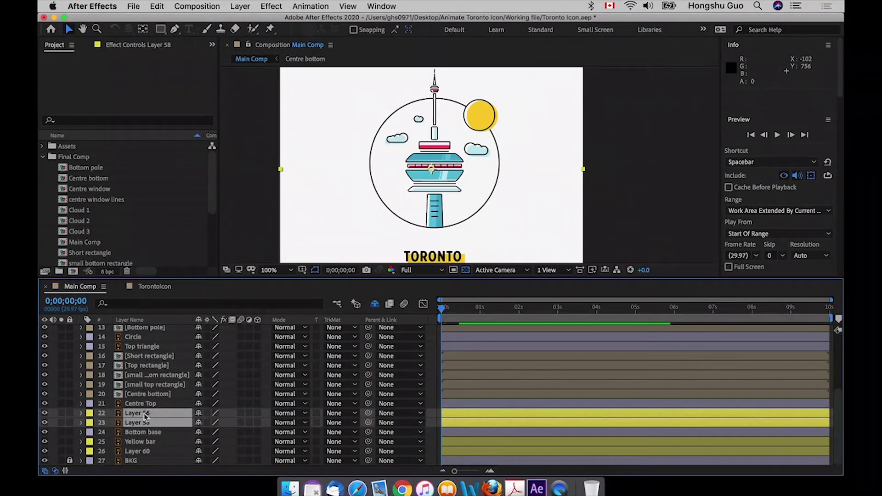
pyautogui.keyDown('shift'); pyautogui.click(142, 404); pyautogui.keyUp('shift')
pyautogui.press('shift+super+c')
pyautogui.write('Centre Top')
pyautogui.press('Return')
# - Place Layer 60 directly below Bottom base and pre-compose both into a composition named "Bottom Base"
pyautogui.moveTo(138, 451); pyautogui.dragTo(140, 438)
pyautogui.keyDown('shift'); pyautogui.click(142, 432); pyautogui.keyUp('shift')
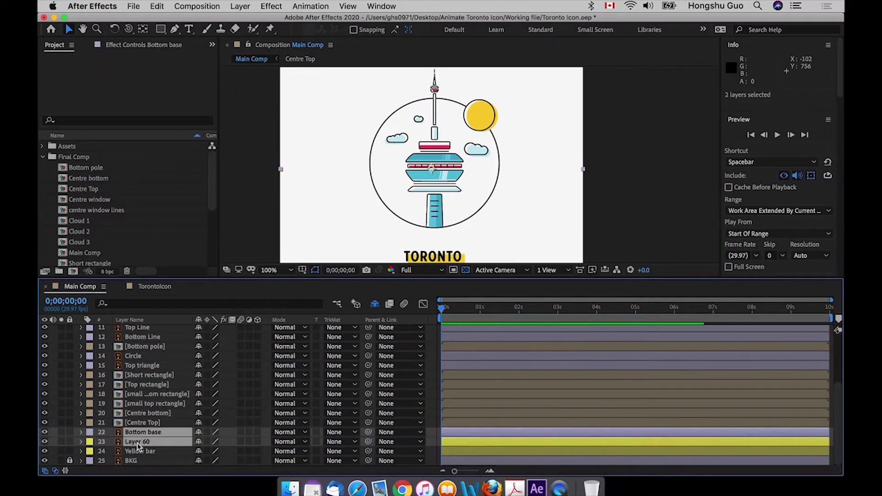
pyautogui.press('shift+super+c')
pyautogui.write('Bottom Base')
pyautogui.press('Return')
# - Open the Cloud 1 pre-comp to inspect its layers and return to Main Comp
pyautogui.scroll(5, 182, 372)
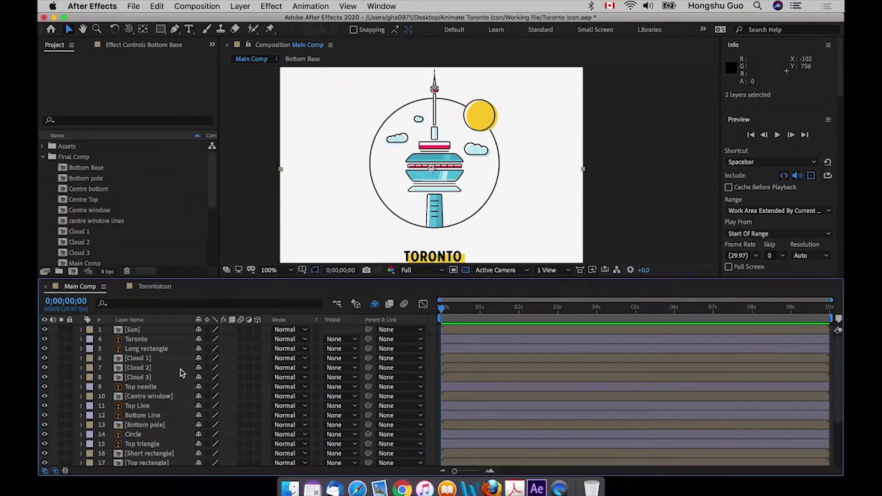
pyautogui.click(140, 330)
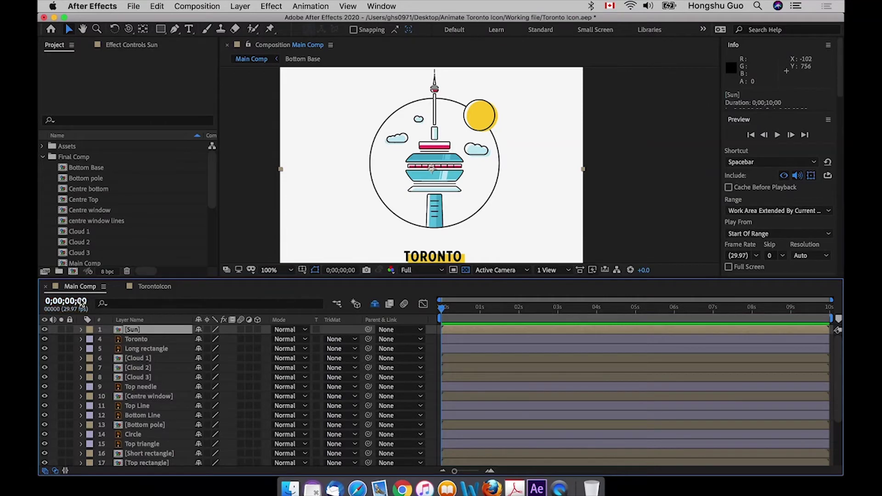
pyautogui.click(144, 348)
pyautogui.doubleClick(145, 359)
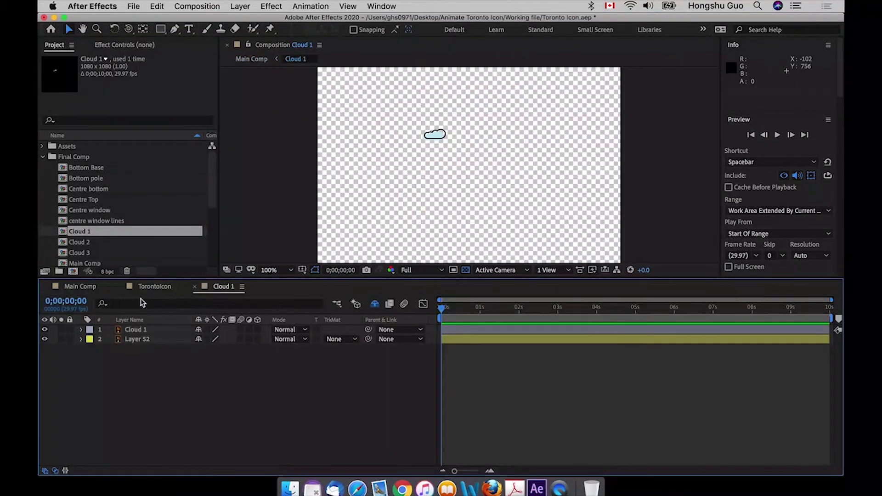
pyautogui.click(87, 287)
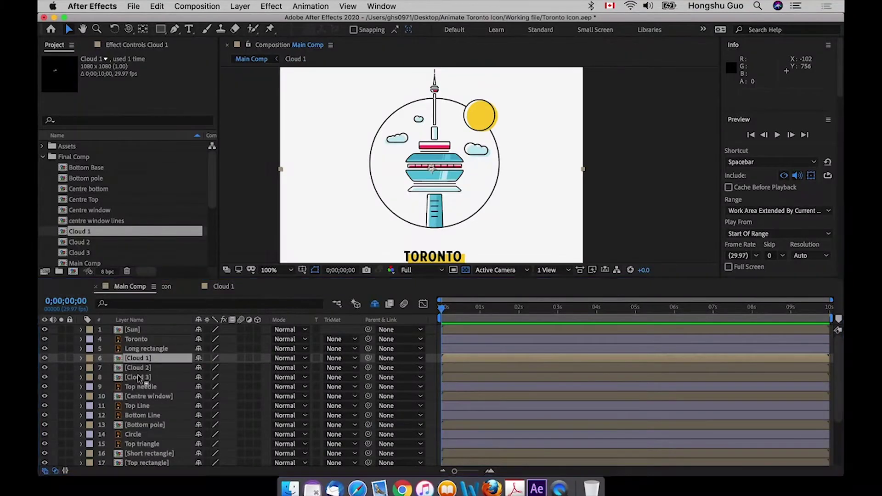
# - Check the Cloud 3, Centre window, Top Line, Bottom Line, Bottom pole and Circle layers by toggling their visibility, and review the layer stack
pyautogui.click(137, 376)
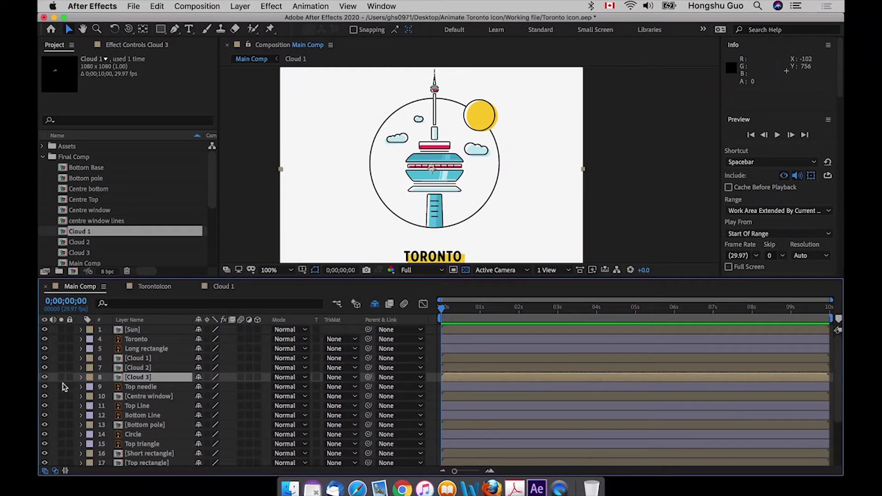
pyautogui.click(44, 377)
pyautogui.click(44, 377)
pyautogui.click(45, 397)
pyautogui.click(45, 396)
pyautogui.click(45, 406)
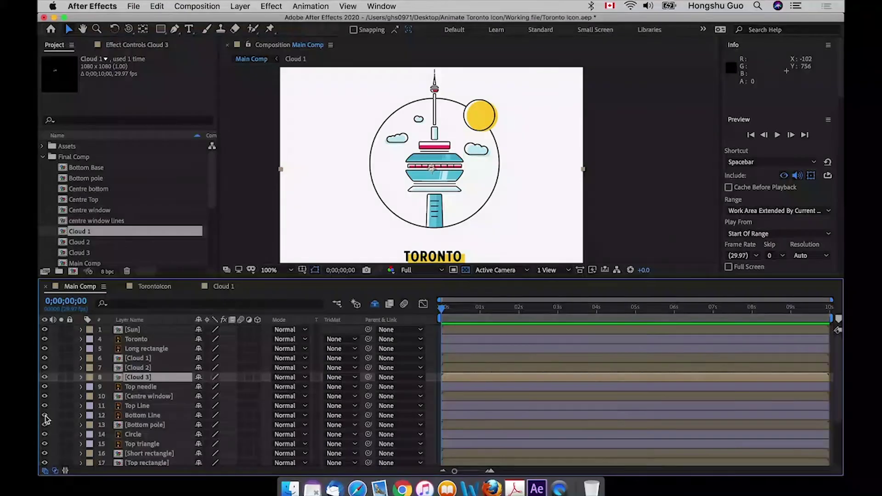
pyautogui.click(44, 416)
pyautogui.click(45, 425)
pyautogui.click(44, 426)
pyautogui.click(45, 435)
pyautogui.click(44, 435)
pyautogui.scroll(-5, 127, 423)
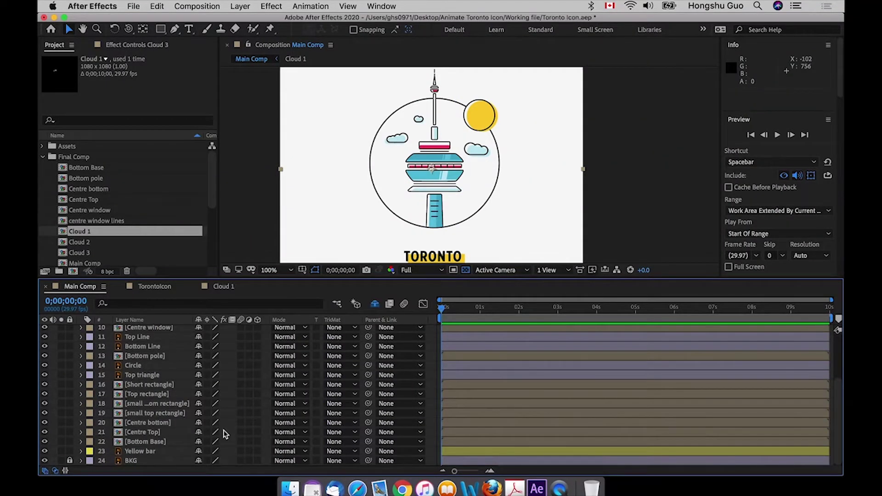
pyautogui.scroll(5, 225, 434)
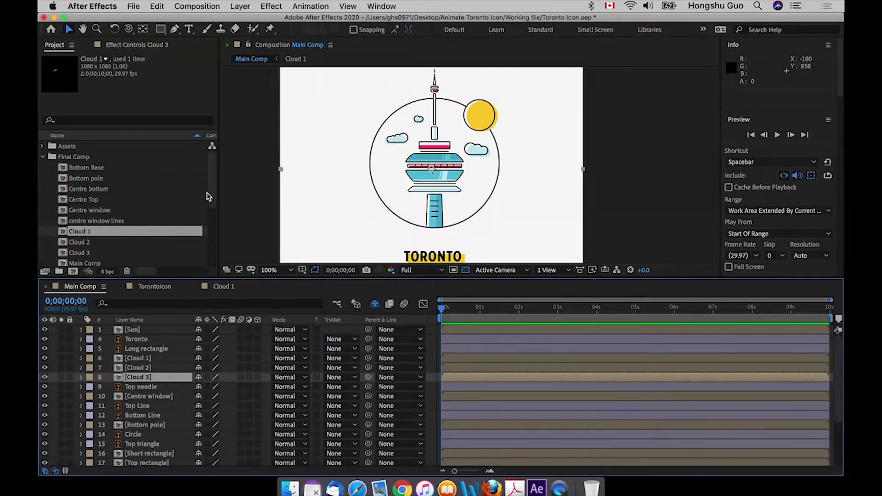
# - Move every composition except Main Comp from the Final Comp folder into the Pre comps folder, and collapse Pre comps
pyautogui.moveTo(209, 192)
pyautogui.mouseDown()
pyautogui.moveTo(212, 220)
pyautogui.moveTo(213, 176)
pyautogui.mouseUp()
pyautogui.click(93, 170)
pyautogui.moveTo(210, 186); pyautogui.dragTo(210, 248)
pyautogui.keyDown('shift'); pyautogui.click(112, 219); pyautogui.keyUp('shift')
pyautogui.keyDown('super'); pyautogui.click(110, 179); pyautogui.keyUp('super')
pyautogui.keyDown('super'); pyautogui.click(108, 190); pyautogui.keyUp('super')
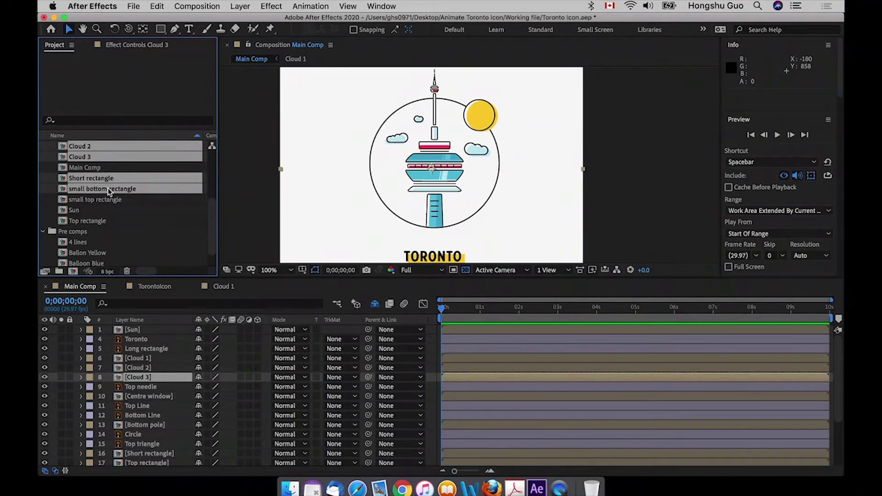
pyautogui.keyDown('super'); pyautogui.click(105, 200); pyautogui.keyUp('super')
pyautogui.keyDown('super'); pyautogui.click(98, 210); pyautogui.keyUp('super')
pyautogui.keyDown('super'); pyautogui.click(91, 221); pyautogui.keyUp('super')
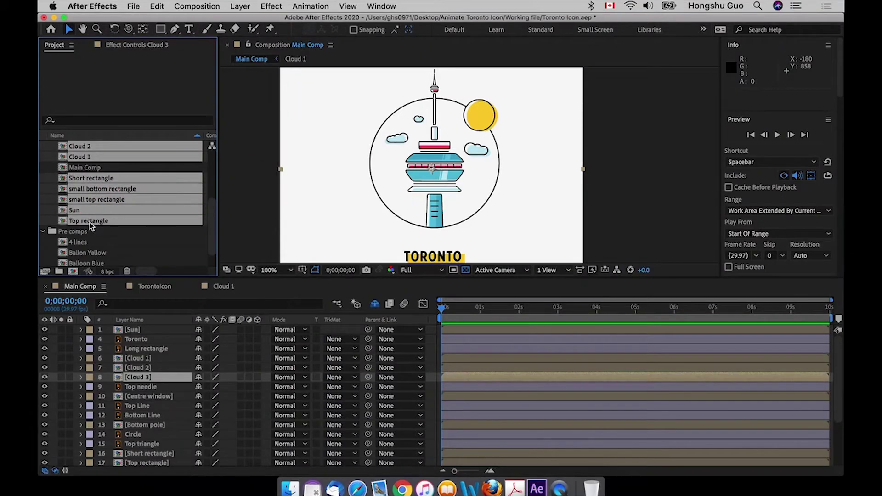
pyautogui.moveTo(89, 225); pyautogui.dragTo(86, 237)
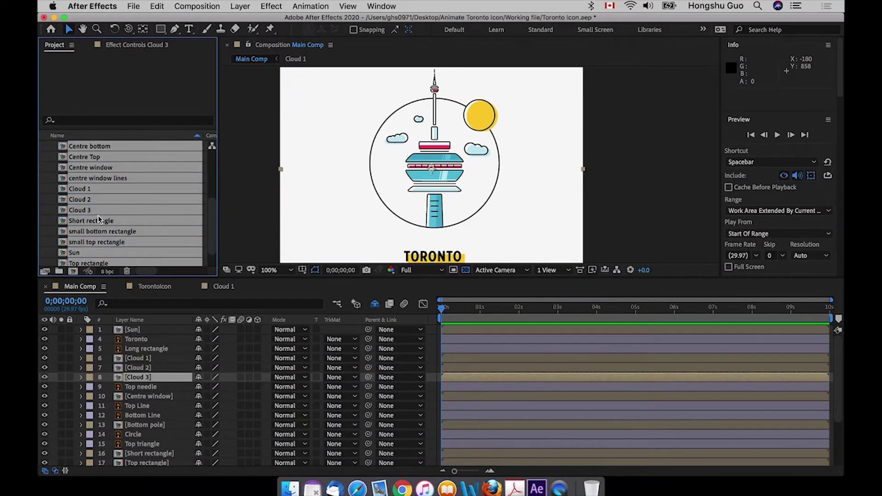
pyautogui.moveTo(212, 221); pyautogui.dragTo(212, 161)
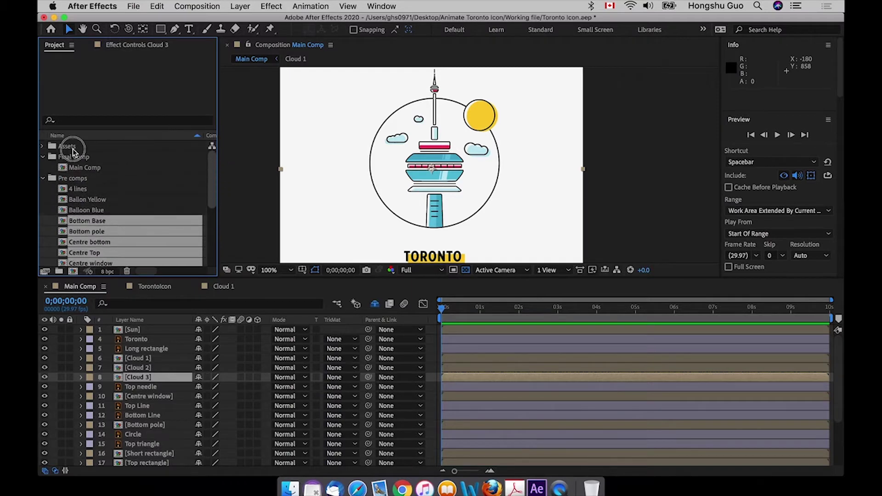
pyautogui.click(43, 179)
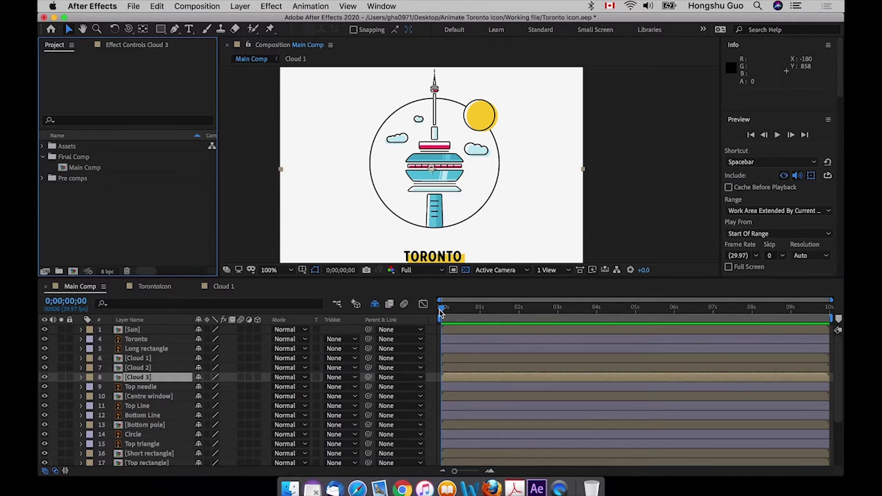
pyautogui.moveTo(442, 309)
pyautogui.mouseDown()
pyautogui.moveTo(466, 317)
pyautogui.moveTo(479, 310)
pyautogui.moveTo(425, 307)
pyautogui.mouseUp()
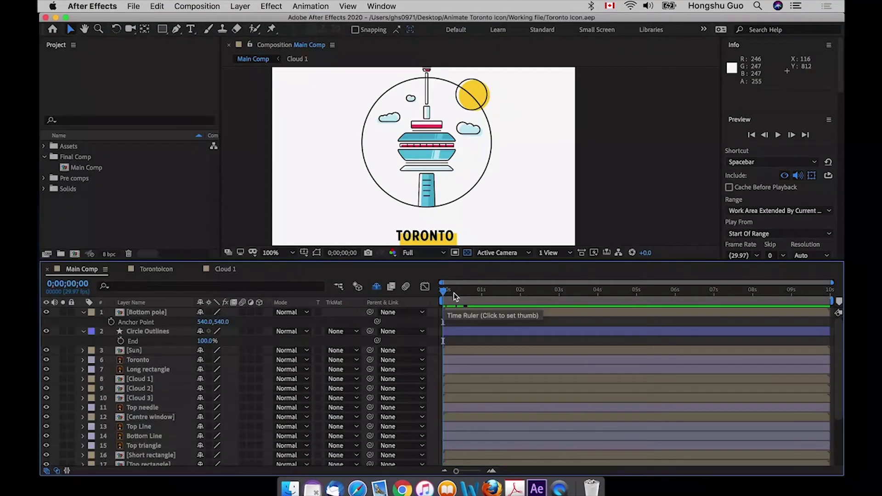
pyautogui.moveTo(443, 293); pyautogui.dragTo(443, 300)
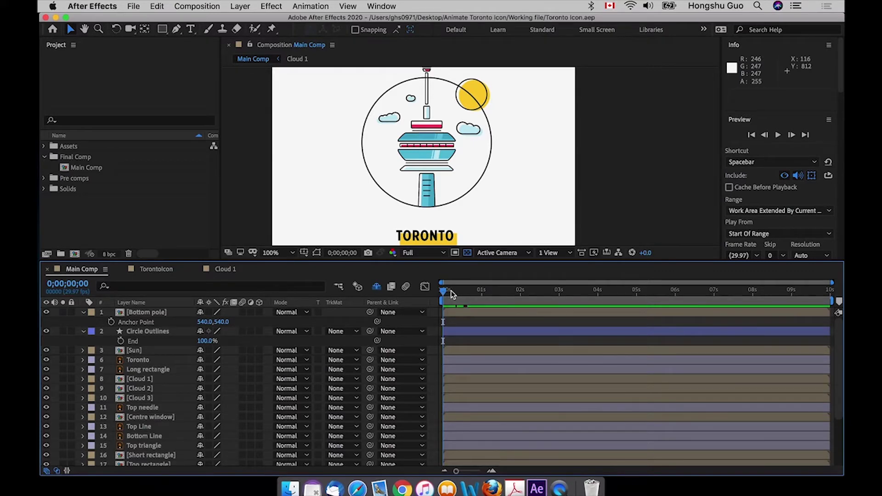
# - Create a new composition named "Test", keeping the 1920 x 1080 px size, 30 fps and 15-second duration
pyautogui.click(75, 254)
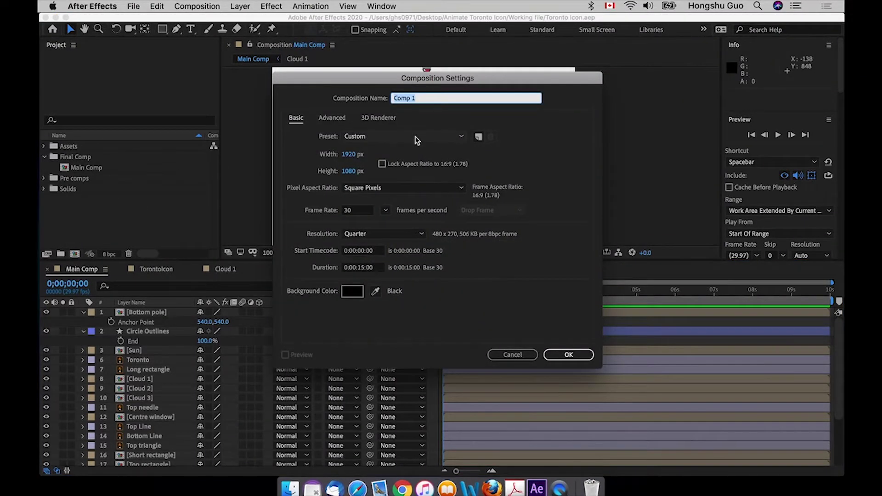
pyautogui.write('Test')
pyautogui.press('Return')
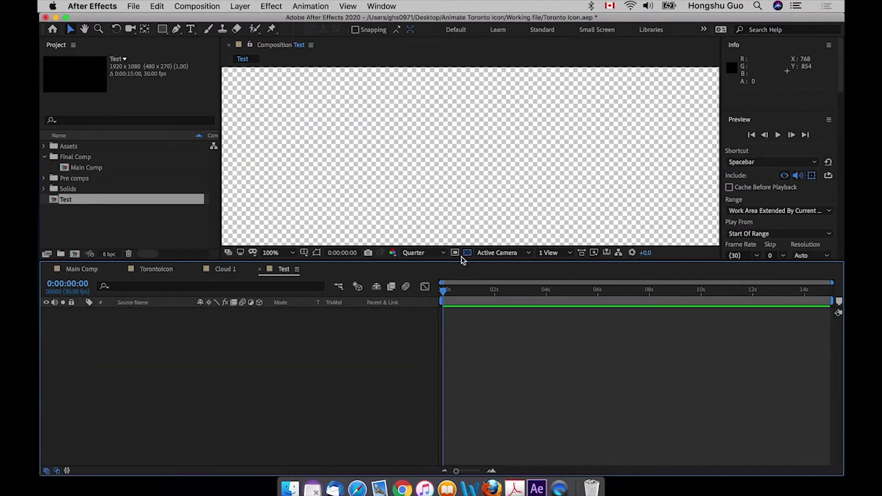
# - Turn off the transparency grid and add a text layer reading "Track matt" to the Test composition
pyautogui.click(467, 254)
pyautogui.write('Tra')
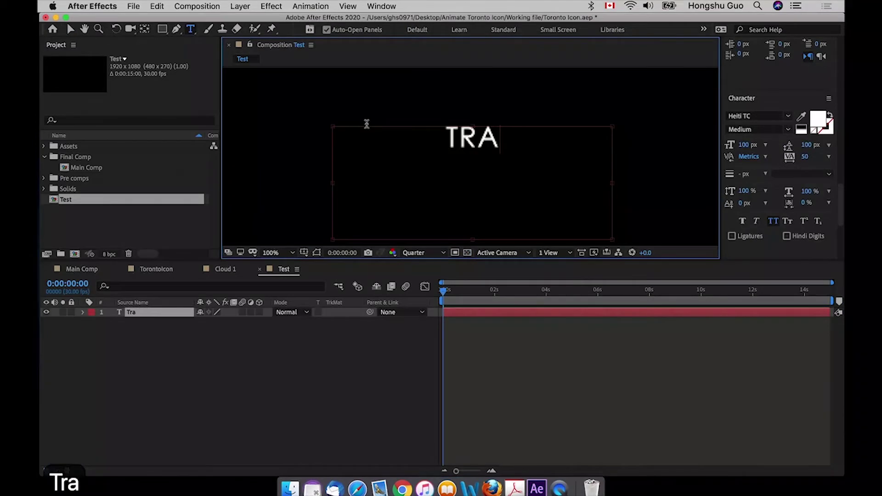
pyautogui.write('ck matt')
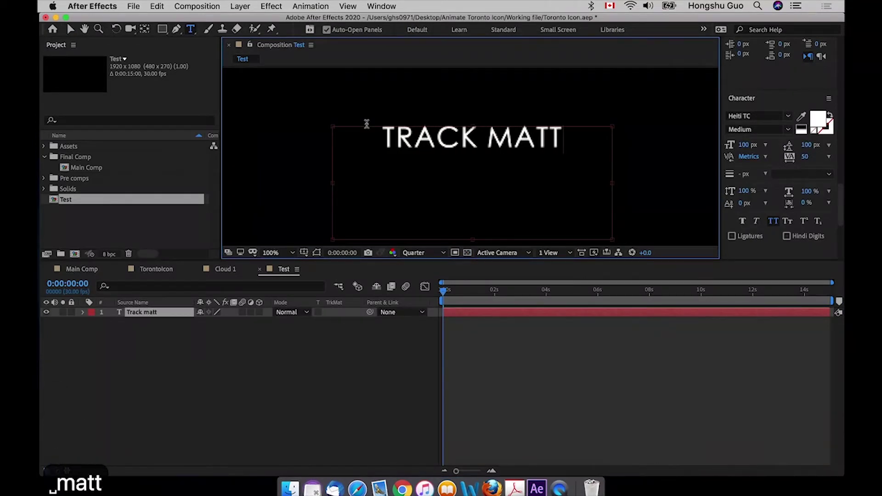
pyautogui.click(69, 29)
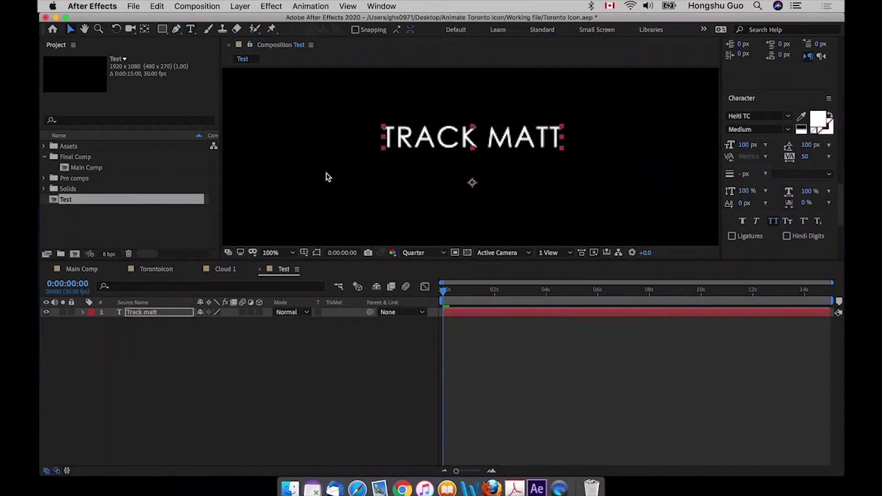
pyautogui.press('super+minus')
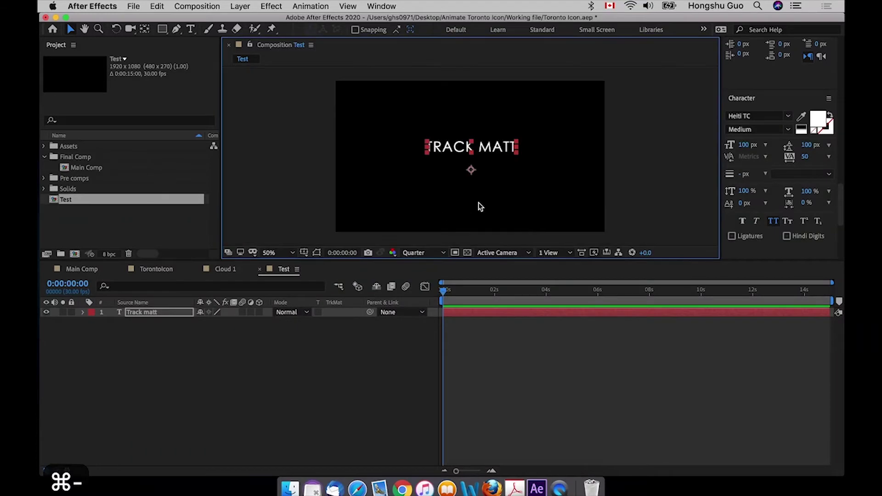
# - Add a yellow rectangle shape layer that covers the whole "Track matt" text
pyautogui.click(267, 358)
pyautogui.click(162, 29)
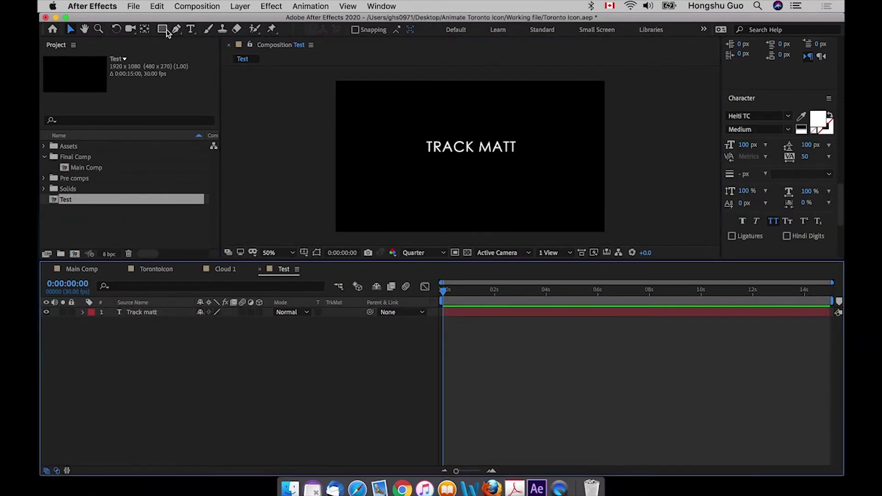
pyautogui.moveTo(373, 114); pyautogui.dragTo(578, 178)
# - Set the Track matt text layer's track matte to Alpha Matte "Shape Layer 1"
pyautogui.click(161, 351)
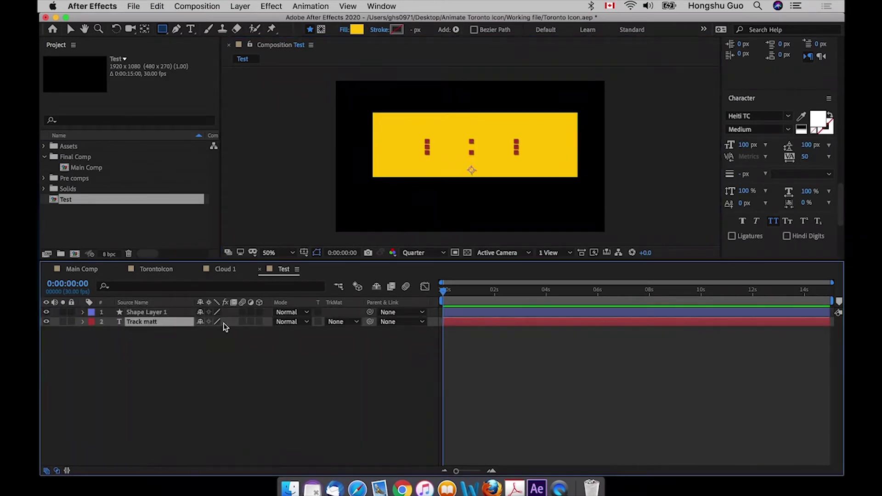
pyautogui.click(346, 324)
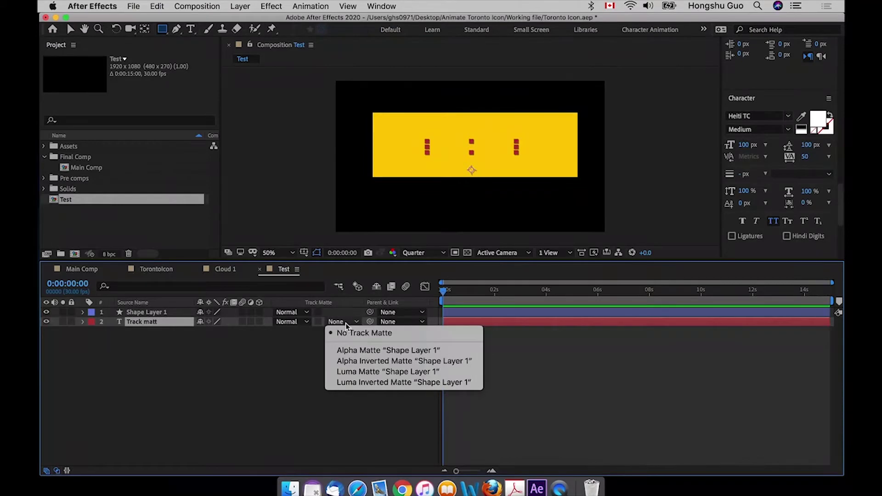
pyautogui.click(354, 351)
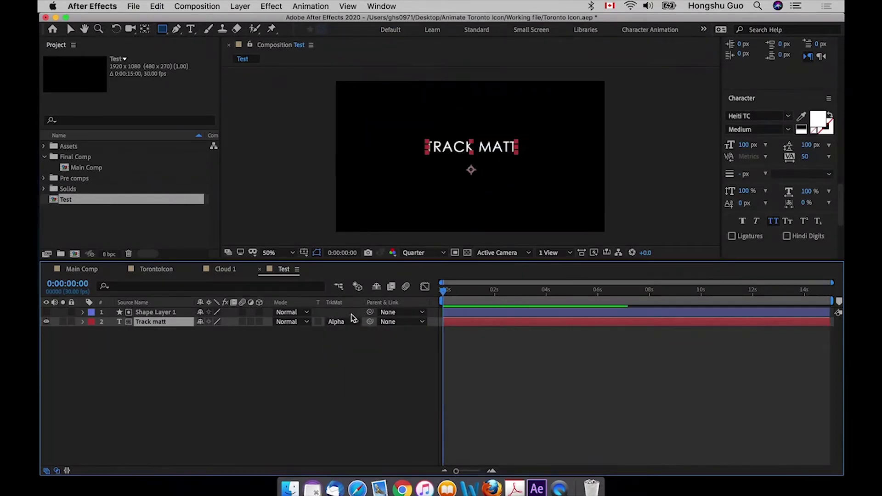
# - Move the Shape Layer 1 rectangle up past the text and back over it to test the matte
pyautogui.click(163, 312)
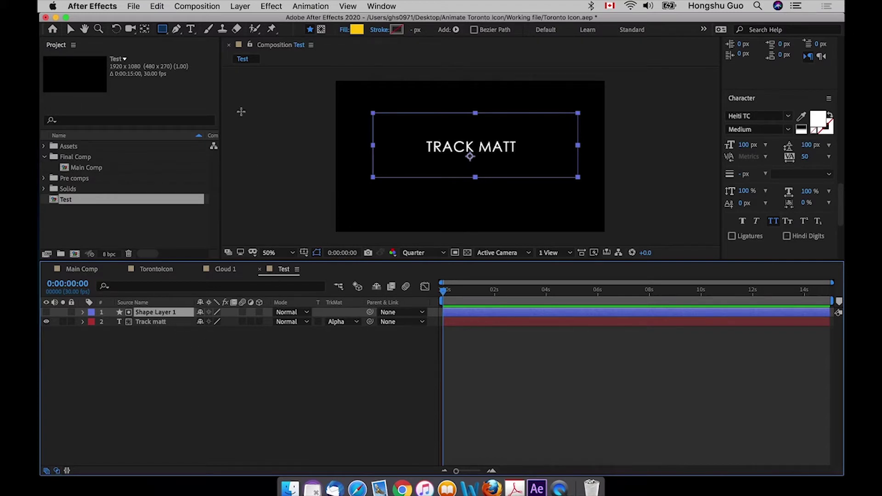
pyautogui.click(70, 29)
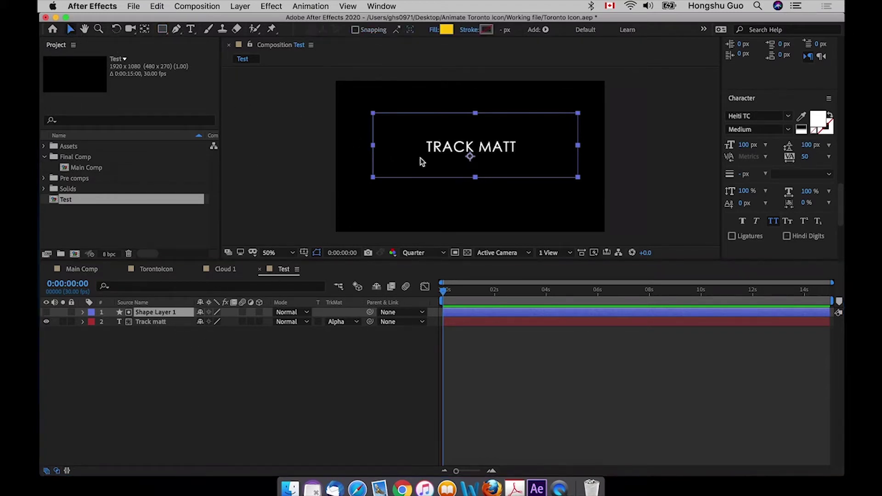
pyautogui.moveTo(488, 152); pyautogui.dragTo(487, 129)
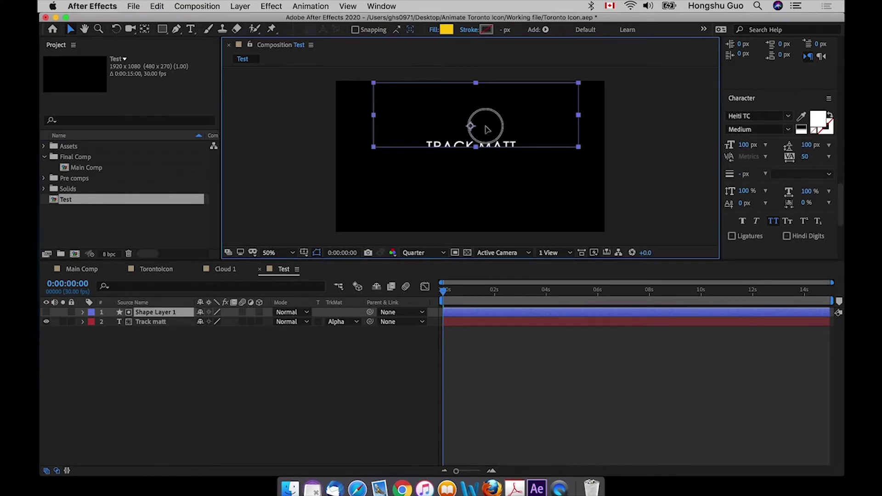
pyautogui.moveTo(487, 129); pyautogui.dragTo(478, 158)
# - Lower the Track matt text below the rectangle to a Y position of about 1066 and keyframe Position at 0:00:00:00
pyautogui.click(174, 322)
pyautogui.press('p')
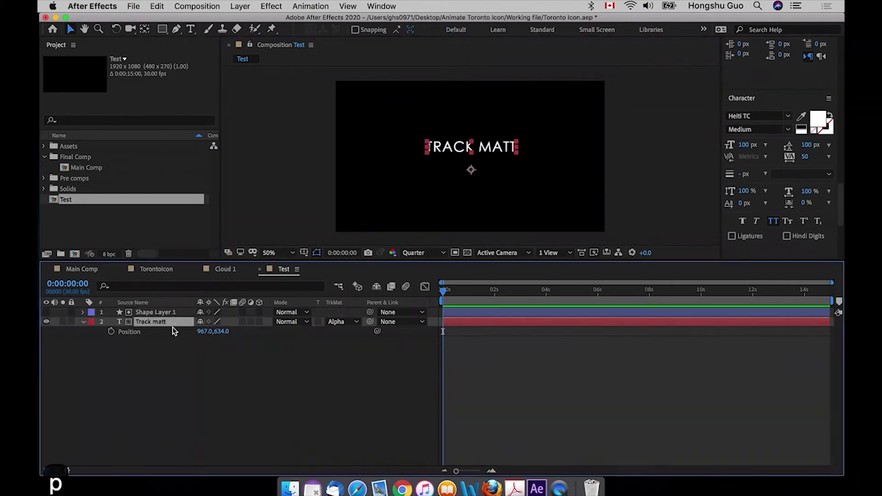
pyautogui.click(221, 331)
pyautogui.moveTo(222, 332); pyautogui.dragTo(459, 340)
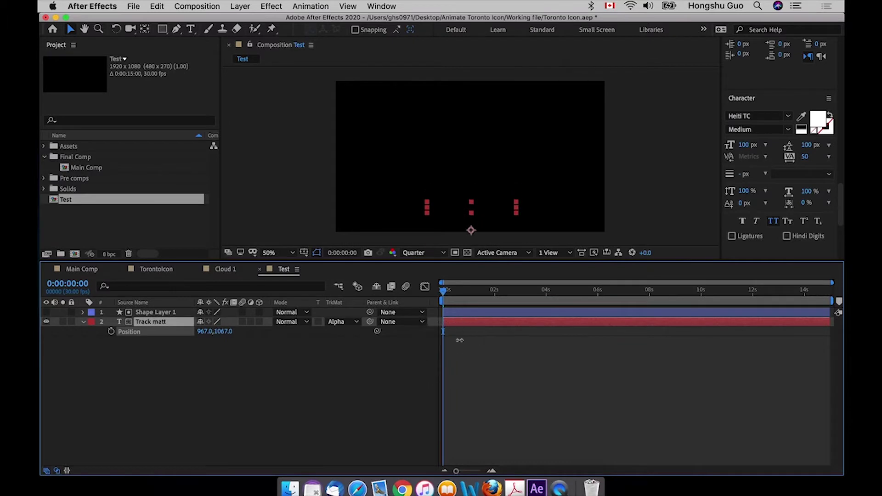
pyautogui.click(111, 331)
# - At 0:00:01:05, raise the Track matt text back inside the rectangle to a Y position of about 680
pyautogui.moveTo(455, 293); pyautogui.dragTo(473, 290)
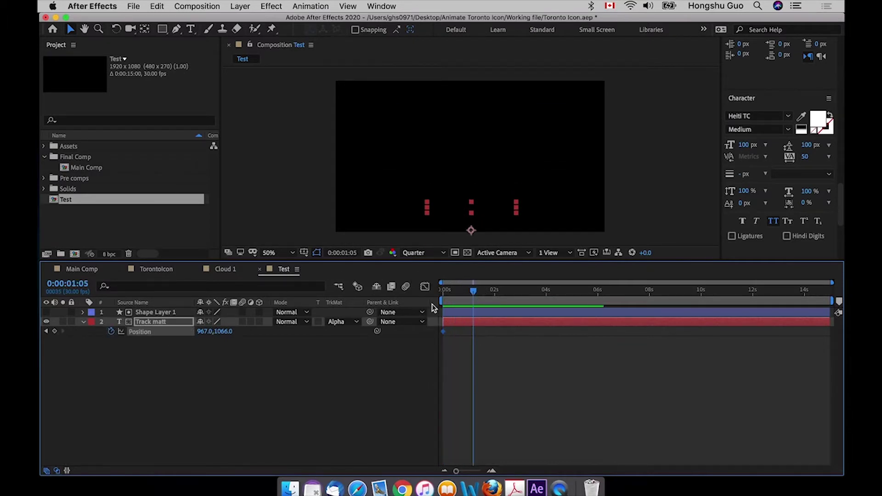
pyautogui.moveTo(236, 331); pyautogui.dragTo(109, 316)
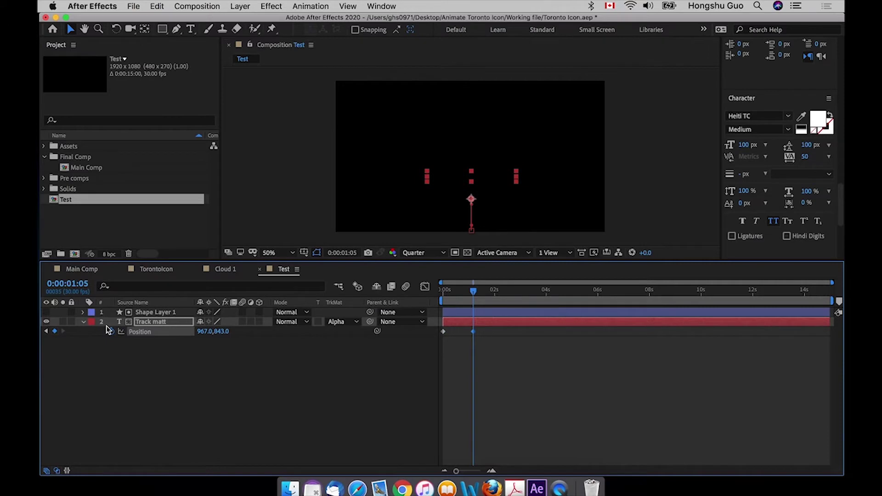
pyautogui.moveTo(216, 336); pyautogui.dragTo(109, 338)
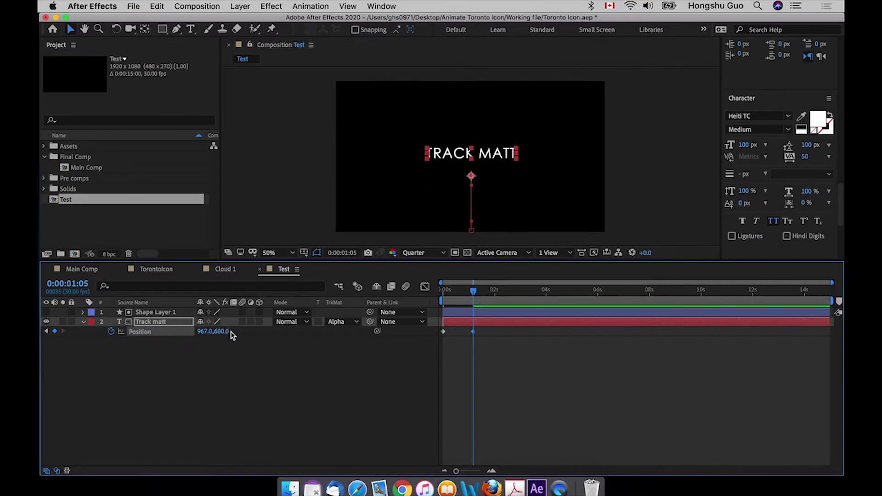
pyautogui.moveTo(226, 335); pyautogui.dragTo(223, 339)
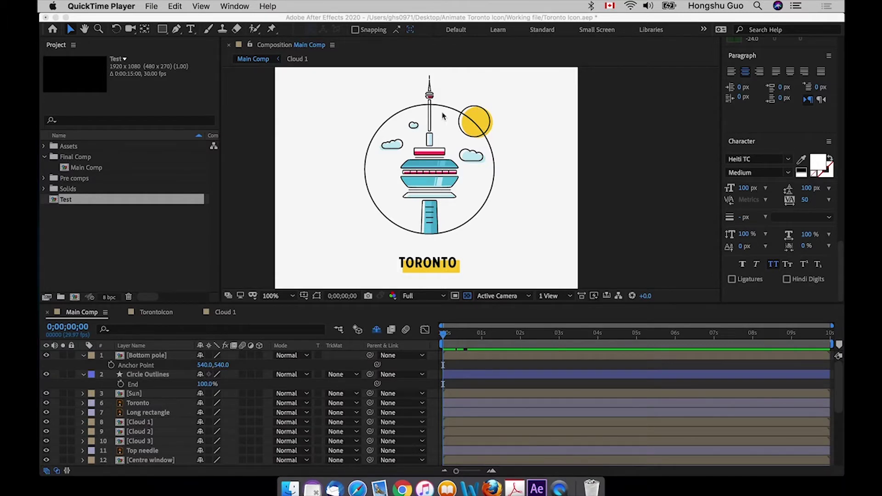
# - In Main Comp, reveal the Bottom pole layer's Position and separate it into X and Y dimensions
pyautogui.click(450, 341)
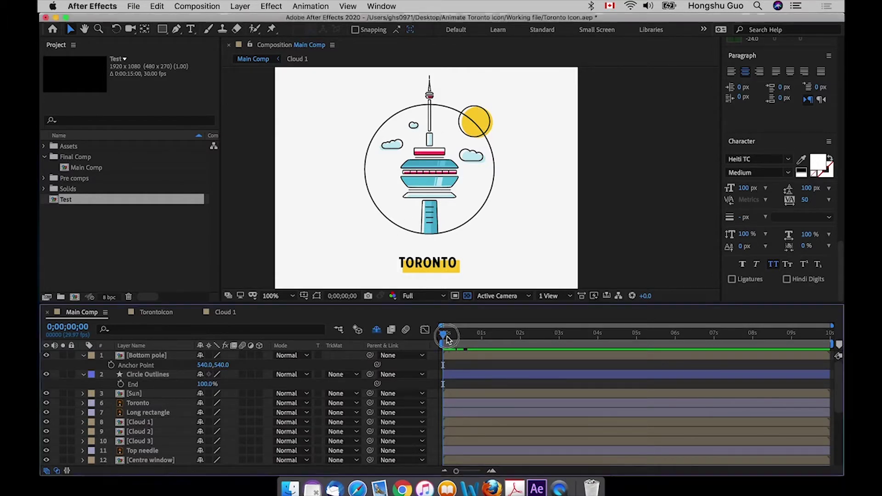
pyautogui.click(152, 356)
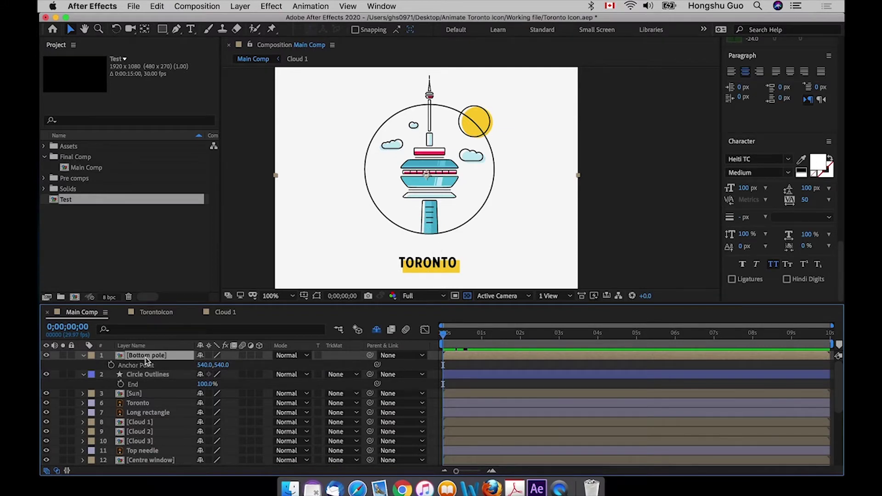
pyautogui.press('p')
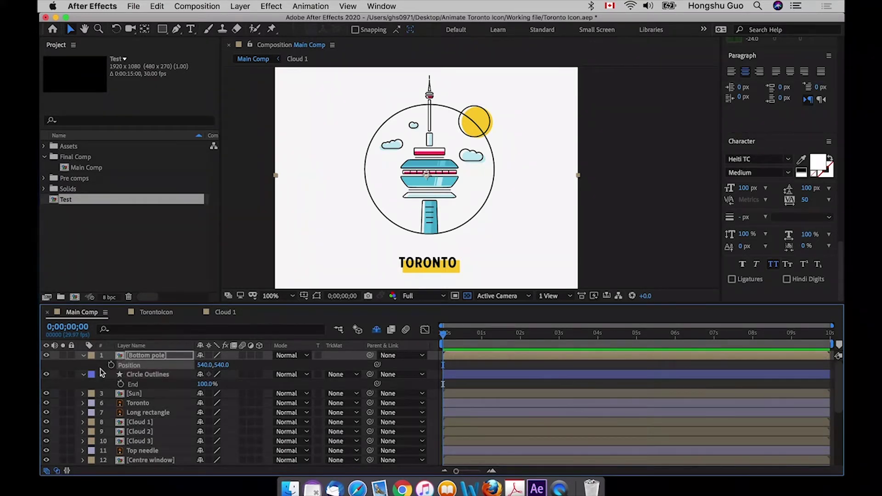
pyautogui.rightClick(134, 366)
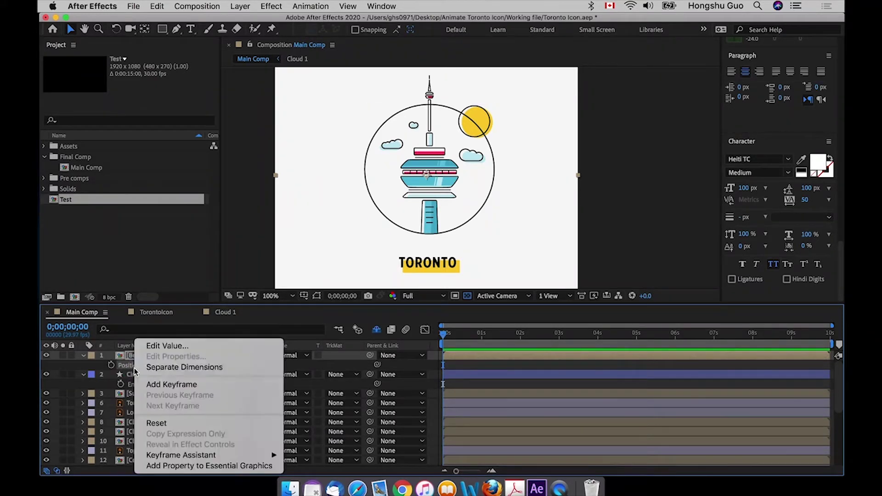
pyautogui.click(160, 370)
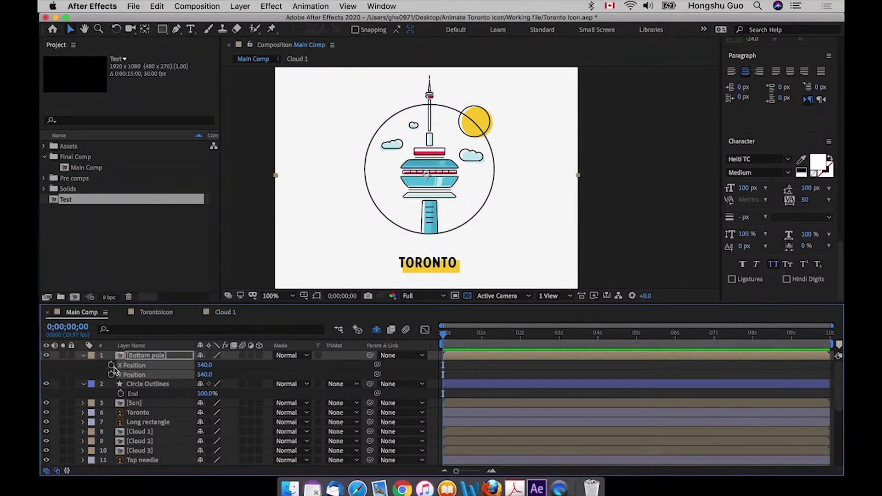
pyautogui.click(96, 371)
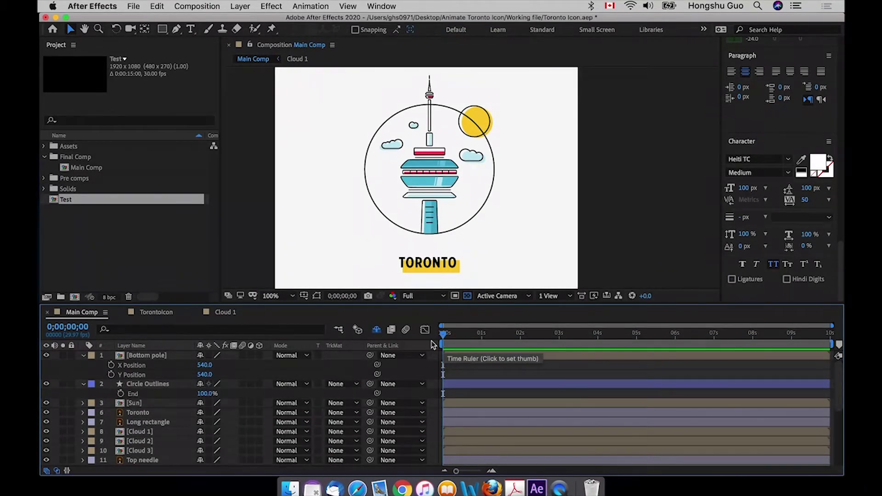
# - Keyframe the Bottom pole's Y Position at 540 and move that keyframe to 0;00;00;15
pyautogui.click(111, 375)
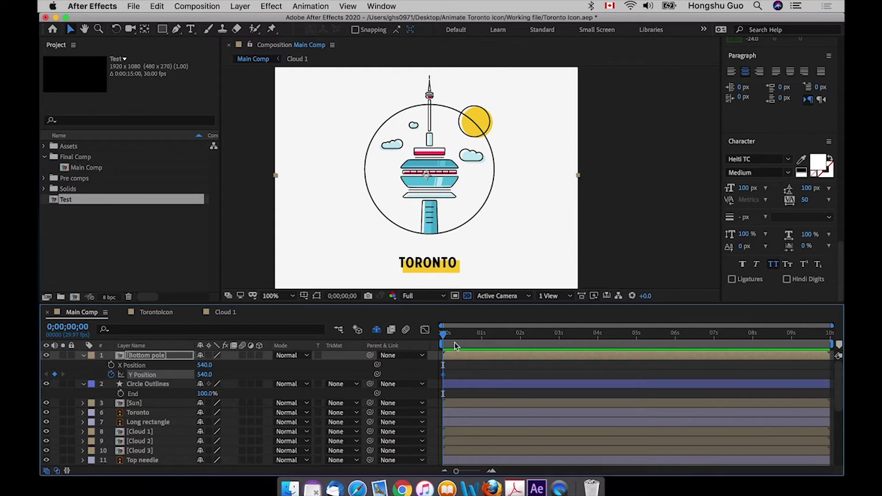
pyautogui.press('shift+super+Right')
pyautogui.press('super+Right')
pyautogui.press('super+Right')
pyautogui.press('super+Right')
pyautogui.press('super+Right')
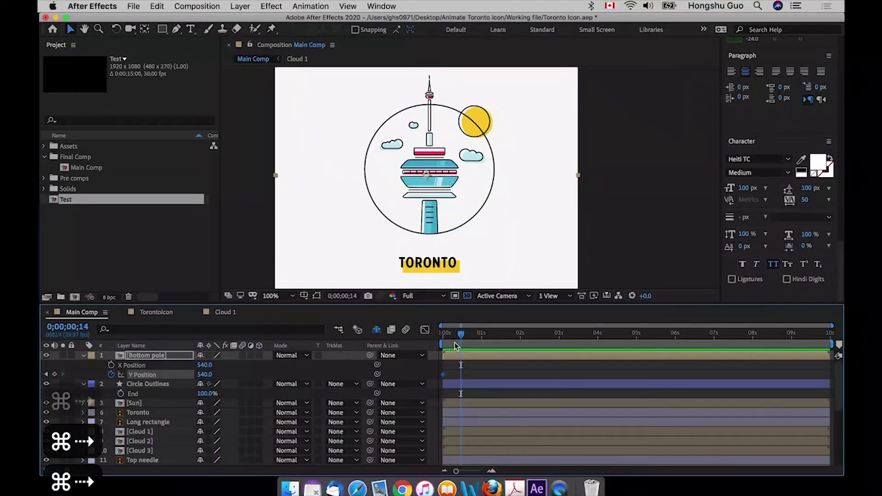
pyautogui.press('super+Right')
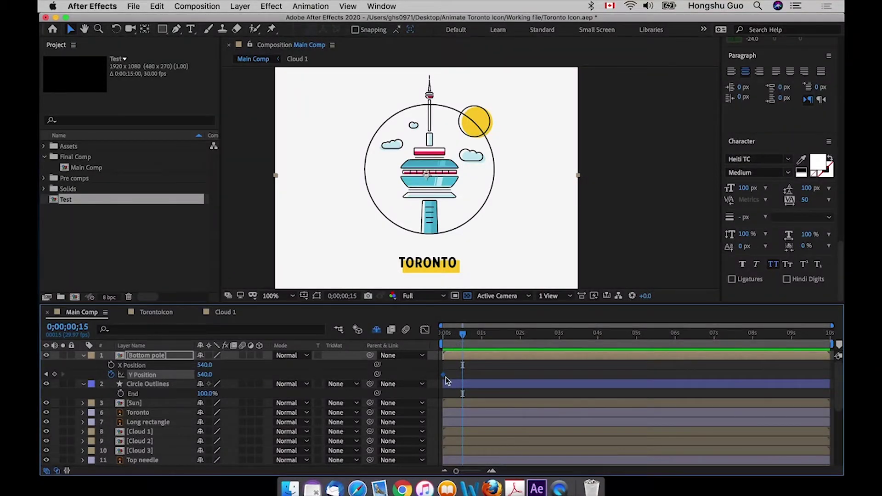
pyautogui.moveTo(443, 375); pyautogui.dragTo(463, 375)
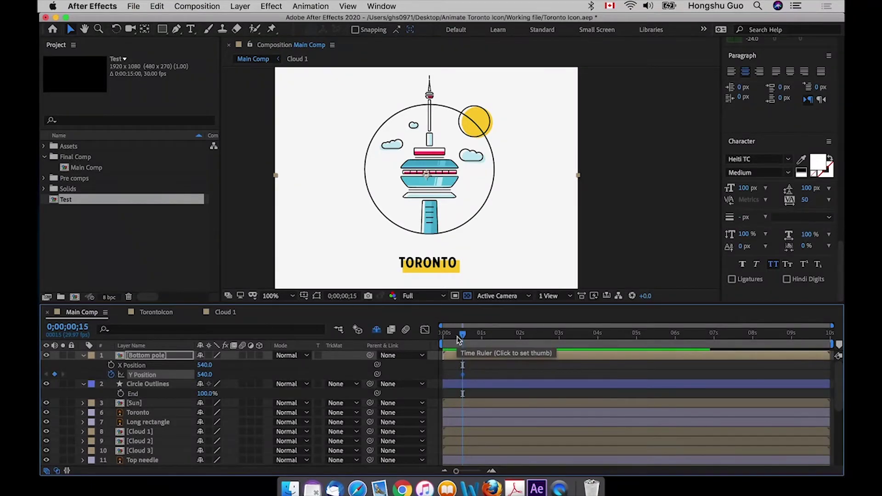
# - At 0;00;00;00, set the Bottom pole's Y Position to 681 so it starts below the circle
pyautogui.moveTo(457, 339); pyautogui.dragTo(414, 341)
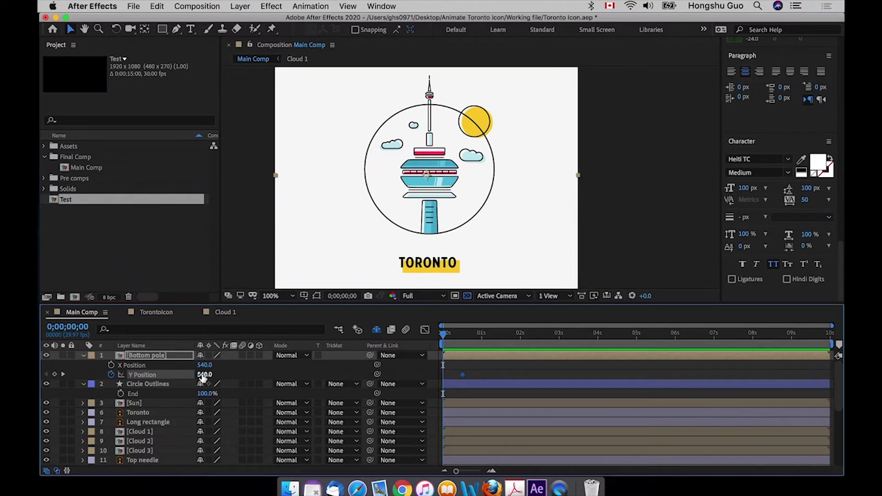
pyautogui.moveTo(204, 375); pyautogui.dragTo(274, 366)
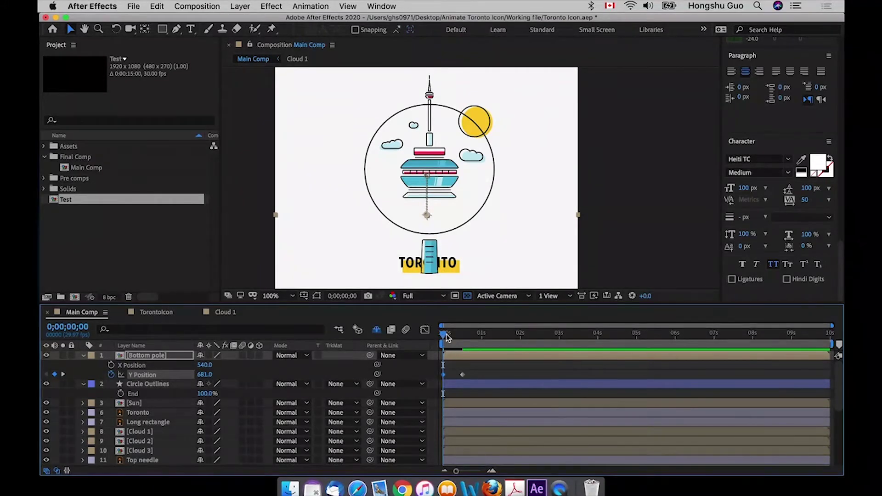
pyautogui.moveTo(448, 338)
pyautogui.mouseDown()
pyautogui.moveTo(466, 334)
pyautogui.moveTo(442, 334)
pyautogui.mouseUp()
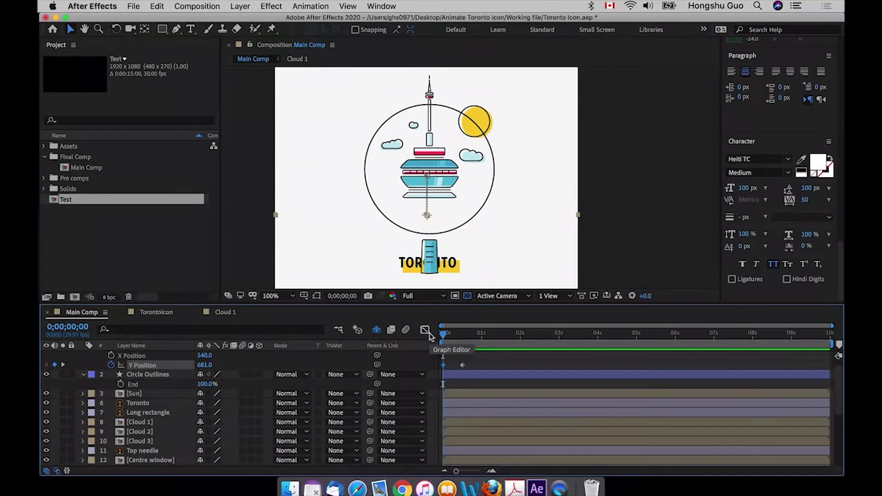
# - Add a yellow rectangle as a new shape layer just below the circle, covering the lowered bottom pole
pyautogui.click(484, 371)
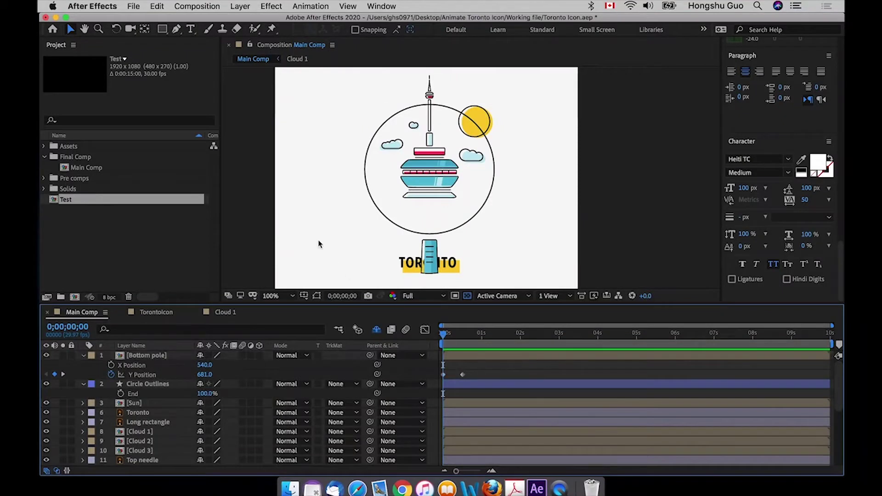
pyautogui.click(162, 30)
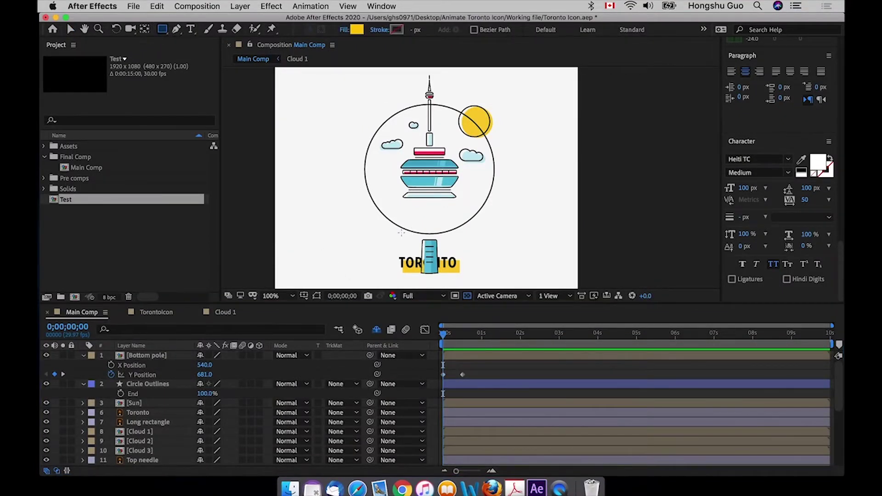
pyautogui.moveTo(401, 233); pyautogui.dragTo(467, 285)
pyautogui.press('v')
# - Set the Bottom pole layer's track matte to Alpha Matte "Shape Layer 1"
pyautogui.click(136, 396)
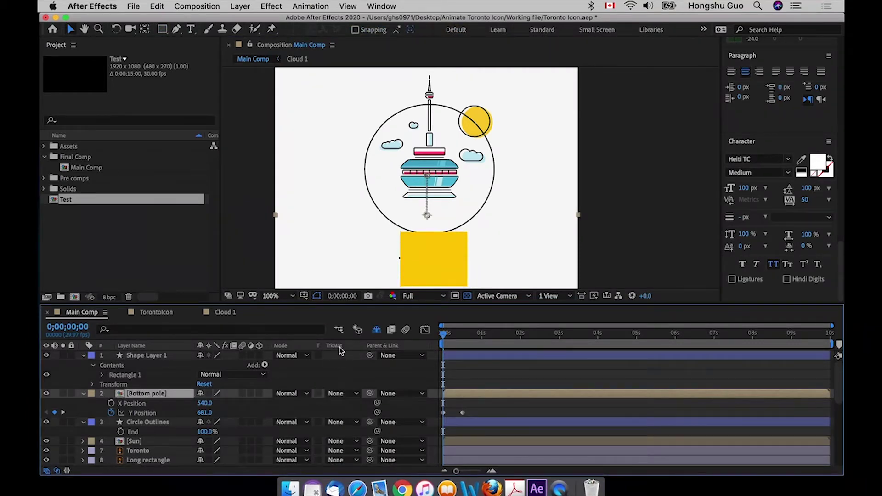
pyautogui.click(56, 471)
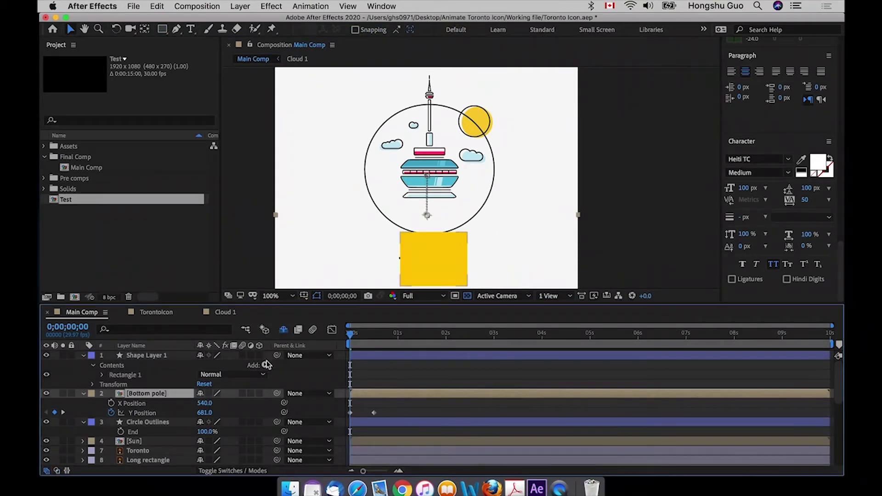
pyautogui.click(57, 471)
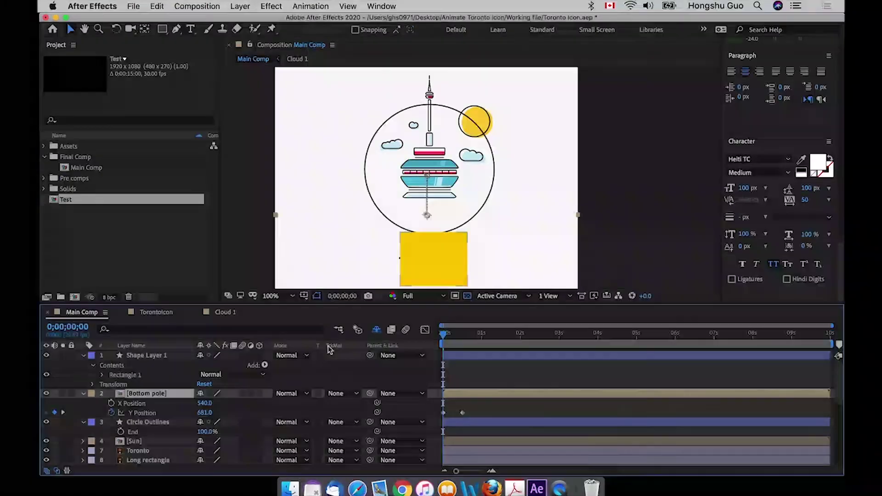
pyautogui.click(351, 394)
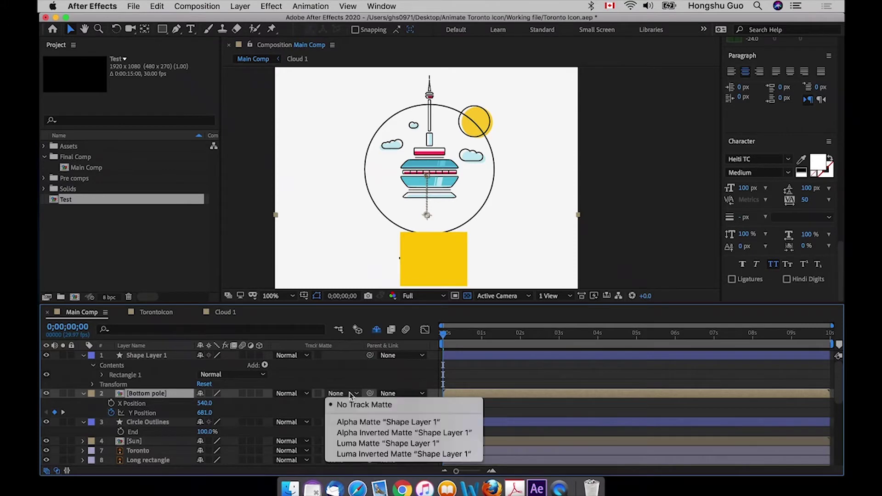
pyautogui.click(352, 423)
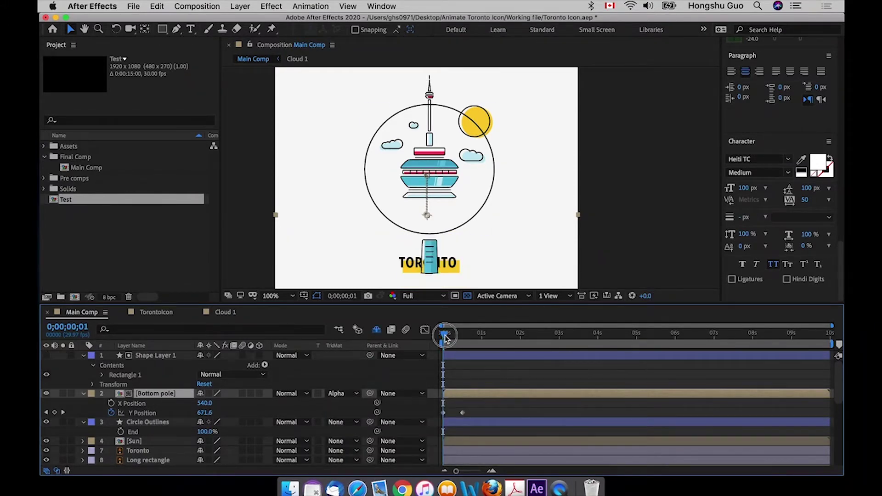
# - Preview the Bottom pole's rise from the first frame of Main Comp
pyautogui.press('space')
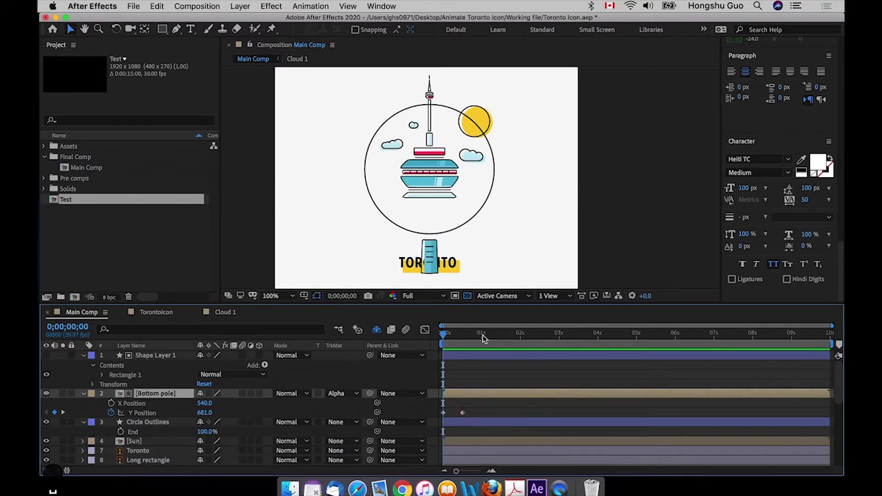
pyautogui.click(445, 335)
pyautogui.moveTo(445, 335); pyautogui.dragTo(443, 334)
pyautogui.press('space')
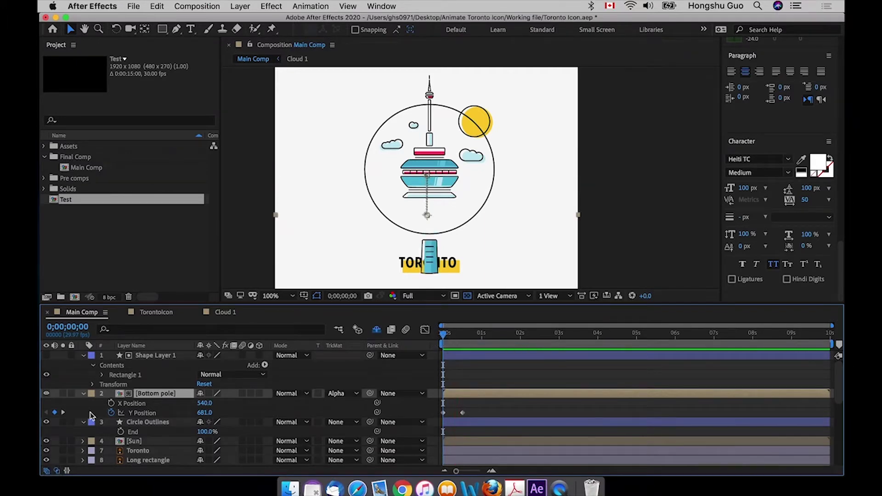
# - Collapse Shape Layer 1's properties and set the Bottom pole layer's track matte to Alpha Inverted Matte "Shape Layer 1"
pyautogui.click(83, 356)
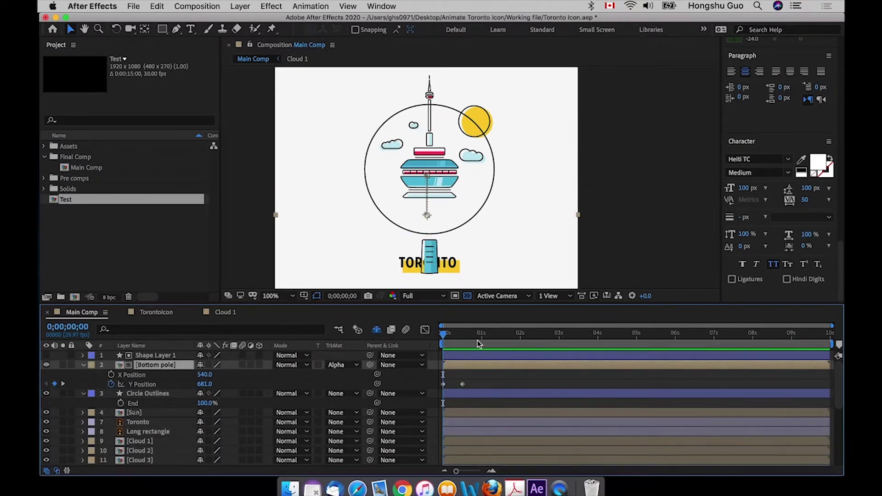
pyautogui.click(152, 356)
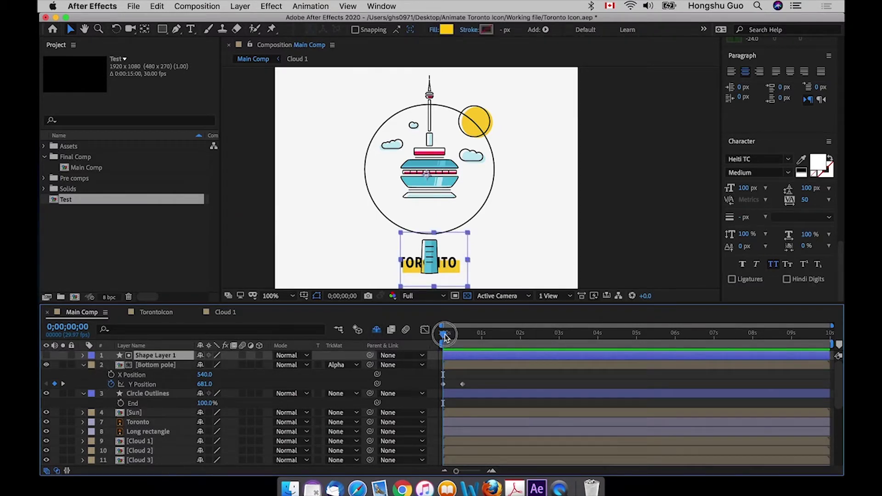
pyautogui.moveTo(445, 334); pyautogui.dragTo(426, 340)
pyautogui.click(342, 365)
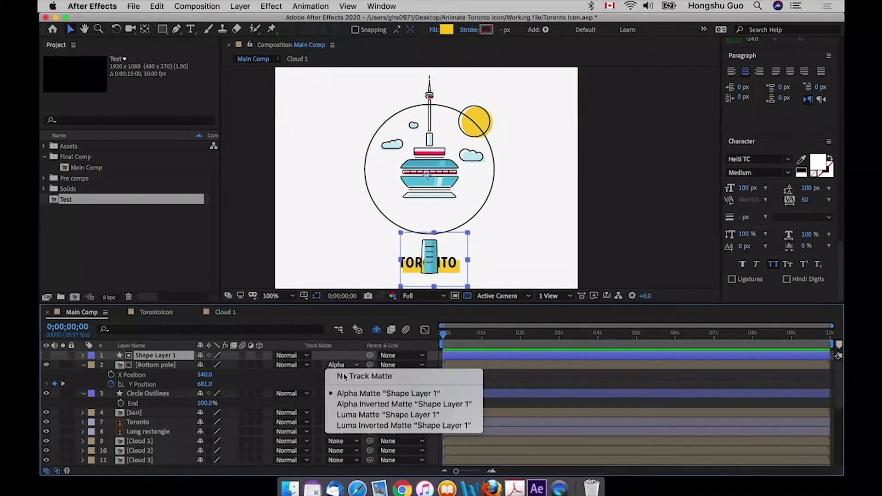
pyautogui.click(399, 404)
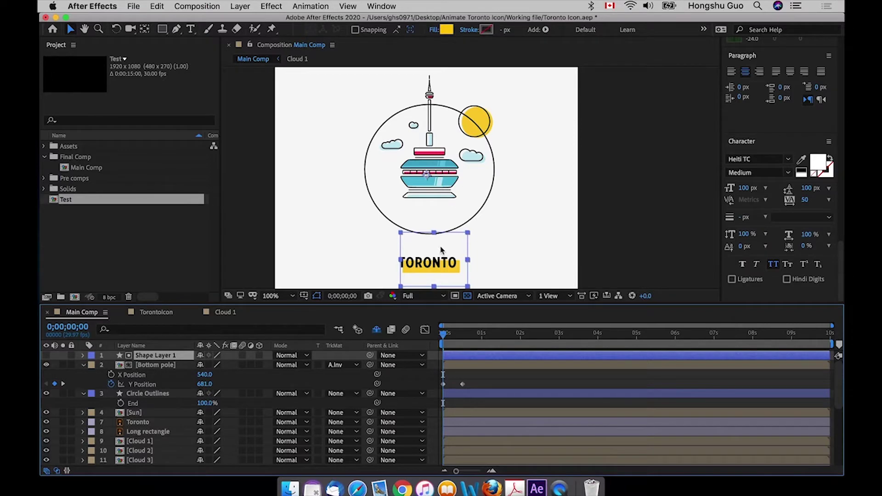
# - Play and scrub the matted pole animation, and inspect up close where the matte shape meets the bottom of the circle
pyautogui.moveTo(445, 335); pyautogui.dragTo(464, 336)
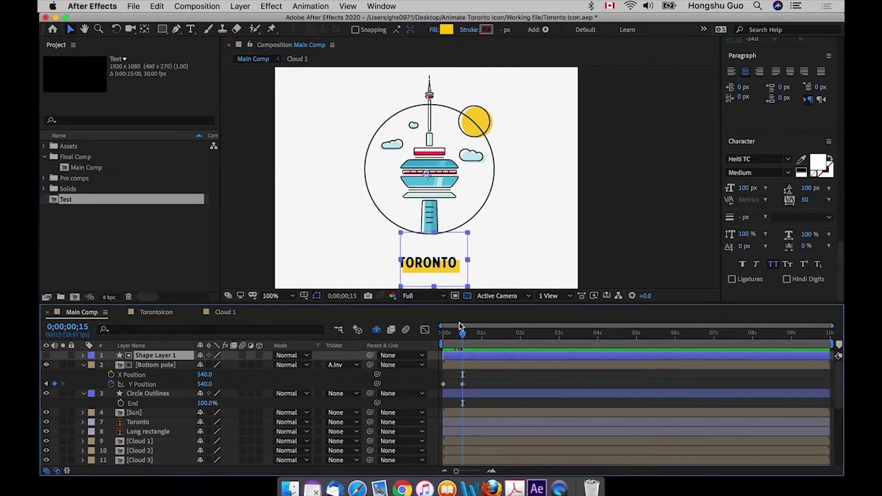
pyautogui.moveTo(458, 340); pyautogui.dragTo(442, 340)
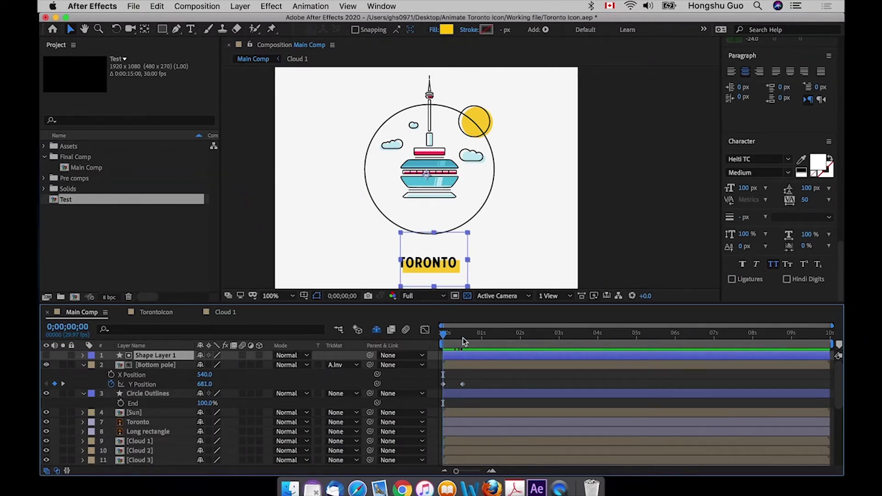
pyautogui.press('space')
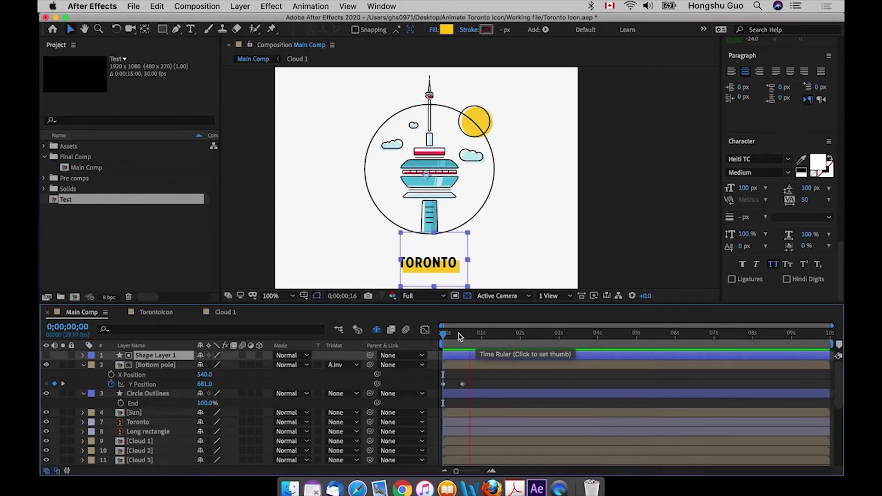
pyautogui.click(432, 337)
pyautogui.moveTo(446, 339); pyautogui.dragTo(479, 335)
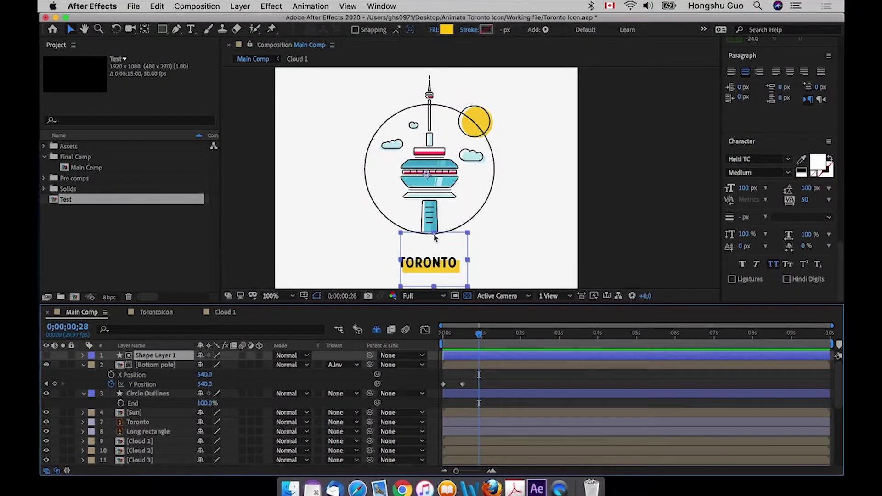
pyautogui.press('super+equal')
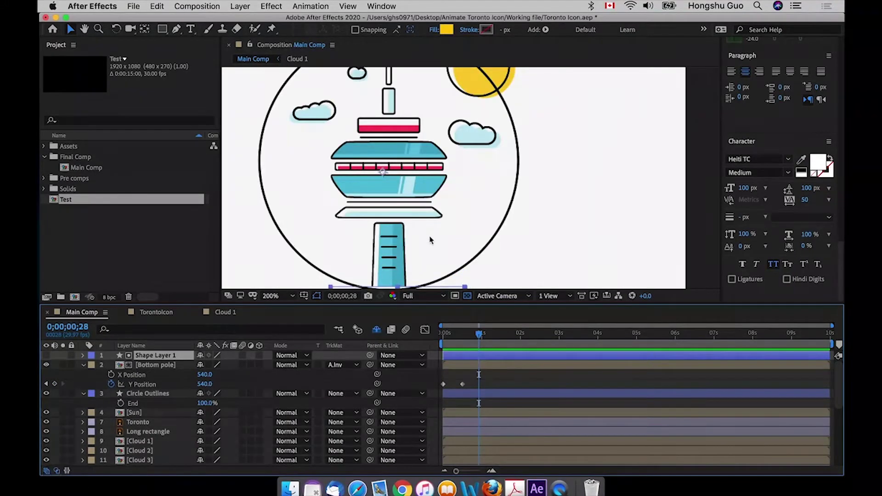
pyautogui.moveTo(429, 237); pyautogui.dragTo(448, 226)
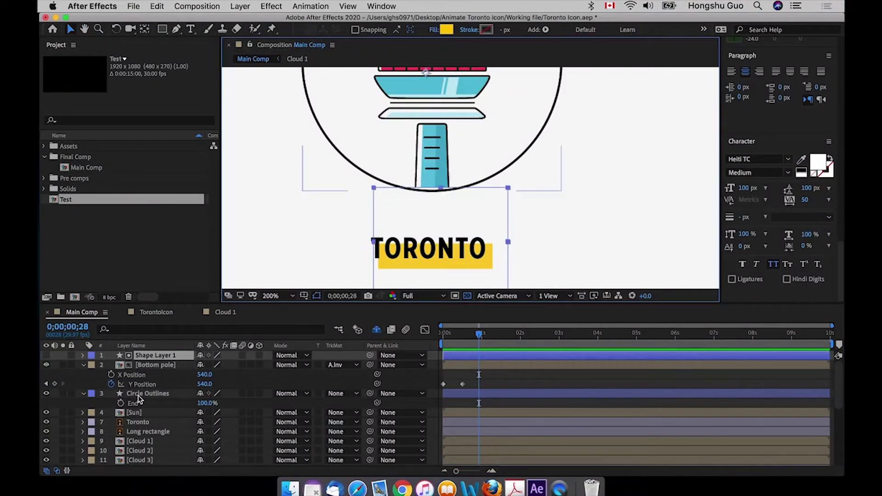
pyautogui.click(156, 356)
pyautogui.moveTo(461, 210); pyautogui.dragTo(459, 213)
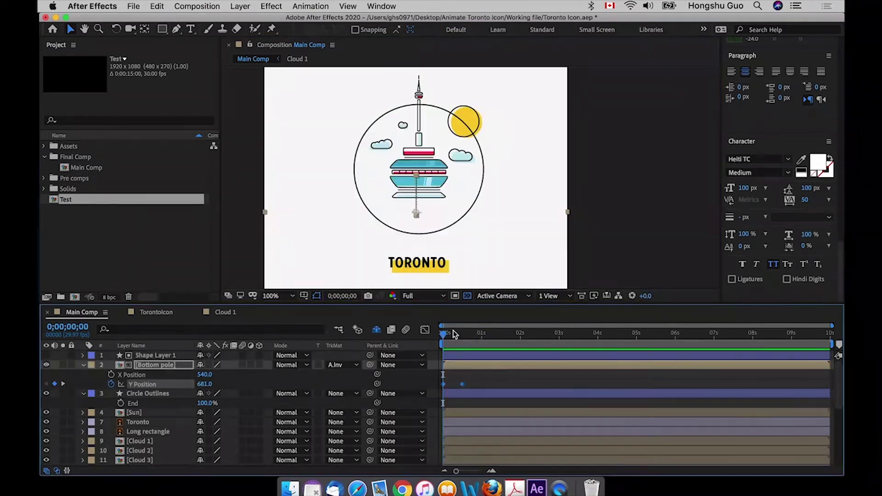
# - Scrub through the Bottom pole's motion between its two Y Position keyframes, stopping at frame 15
pyautogui.click(445, 330)
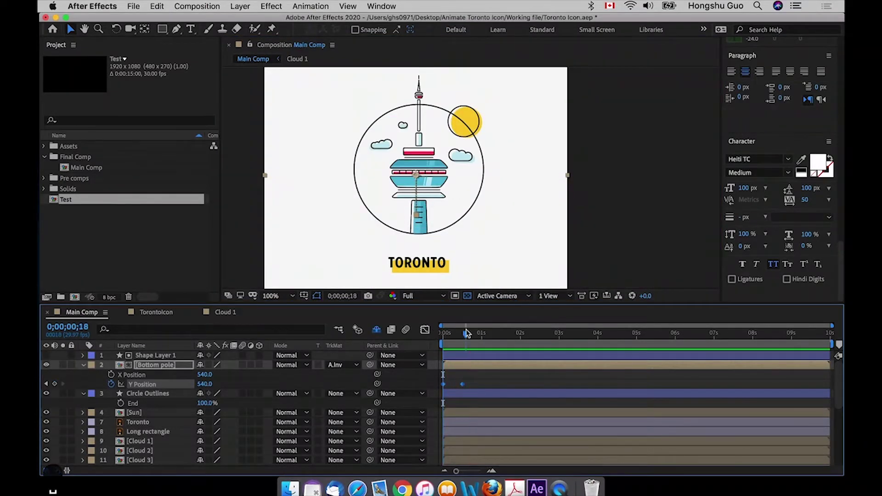
pyautogui.moveTo(466, 333); pyautogui.dragTo(421, 333)
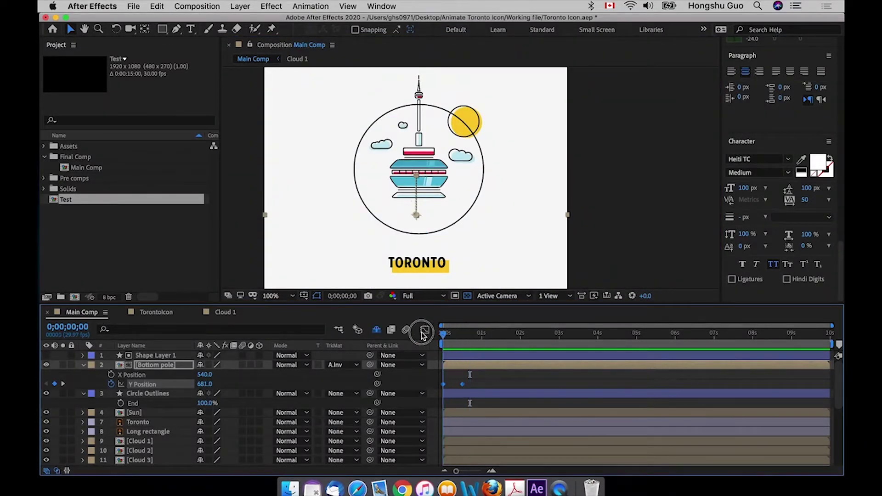
pyautogui.click(463, 334)
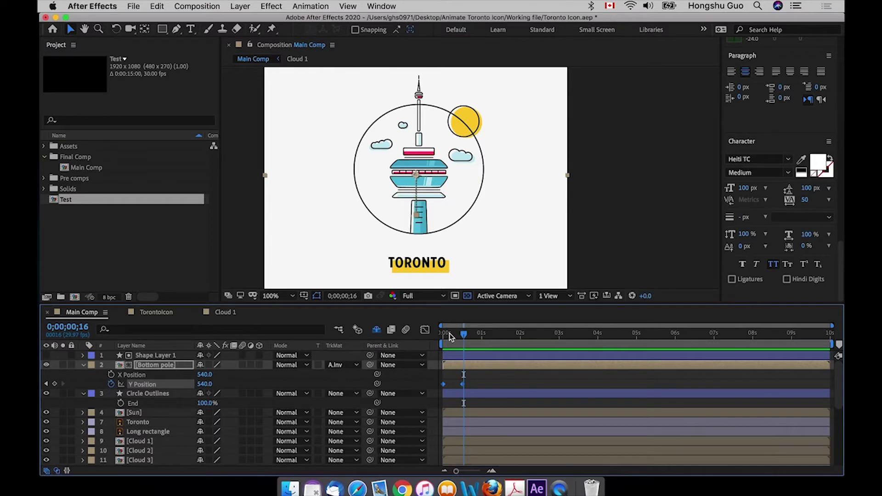
pyautogui.click(450, 335)
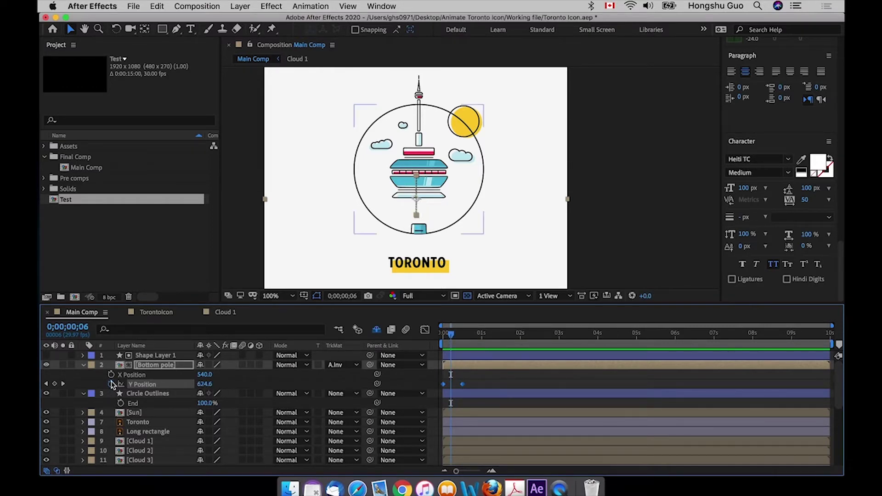
pyautogui.click(464, 334)
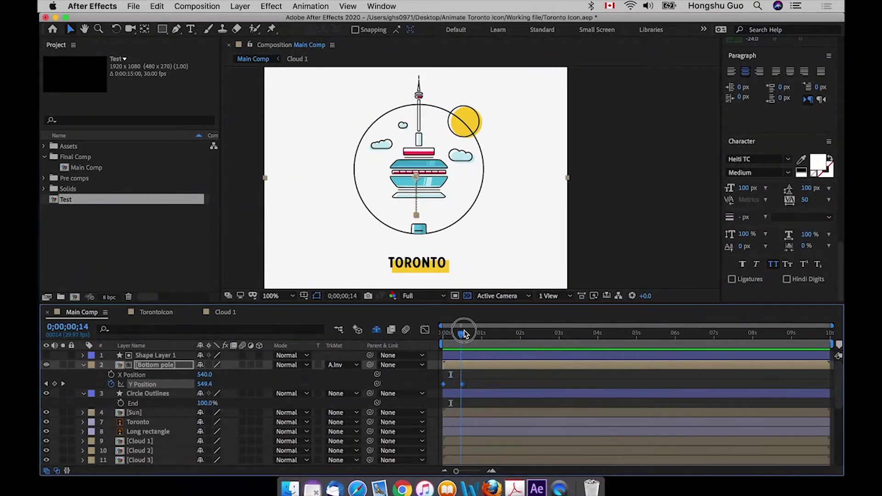
pyautogui.moveTo(463, 331); pyautogui.dragTo(462, 332)
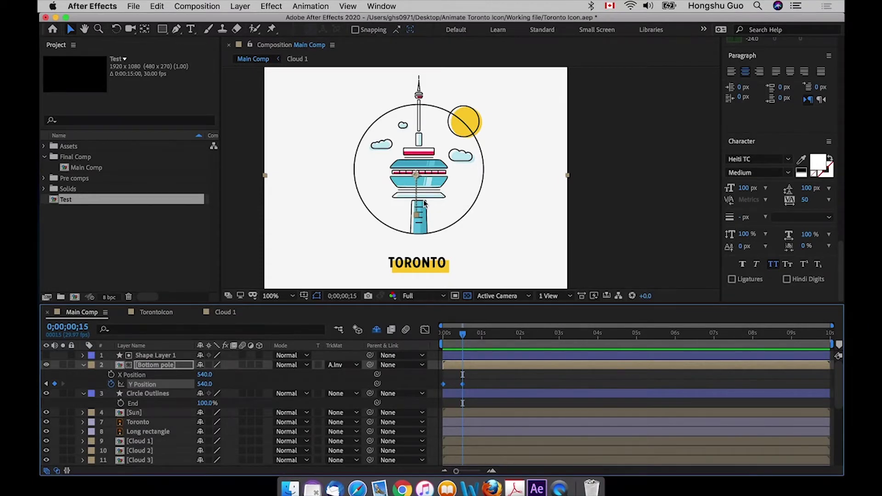
# - Add a Y Position keyframe of 530 to the Bottom pole layer at frame 10 so the pole overshoots its resting position
pyautogui.click(464, 337)
pyautogui.moveTo(463, 337); pyautogui.dragTo(456, 338)
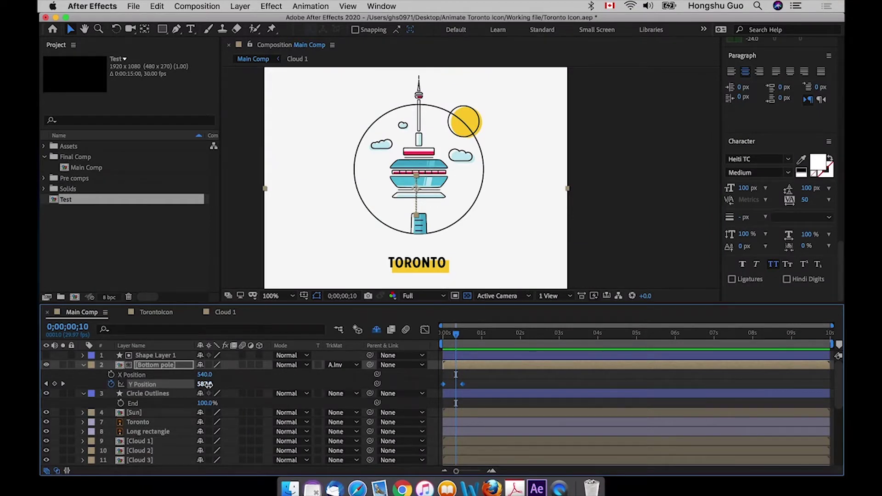
pyautogui.click(450, 347)
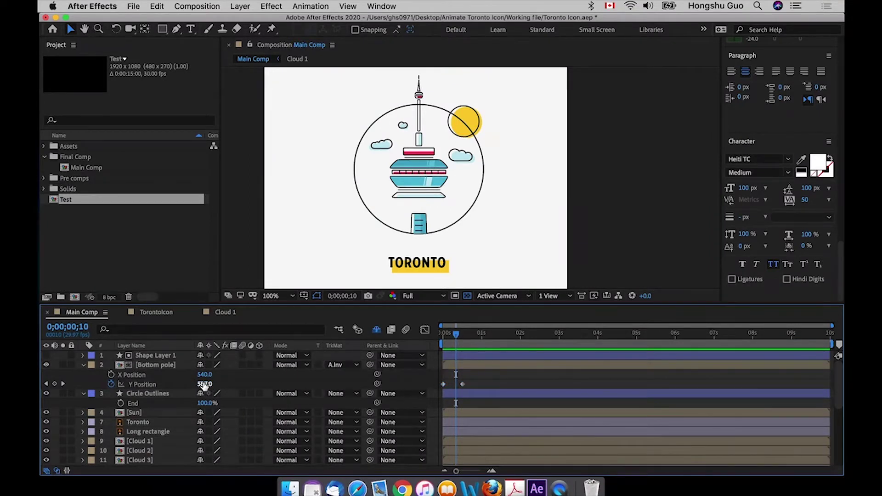
pyautogui.moveTo(201, 384); pyautogui.dragTo(175, 388)
pyautogui.click(498, 367)
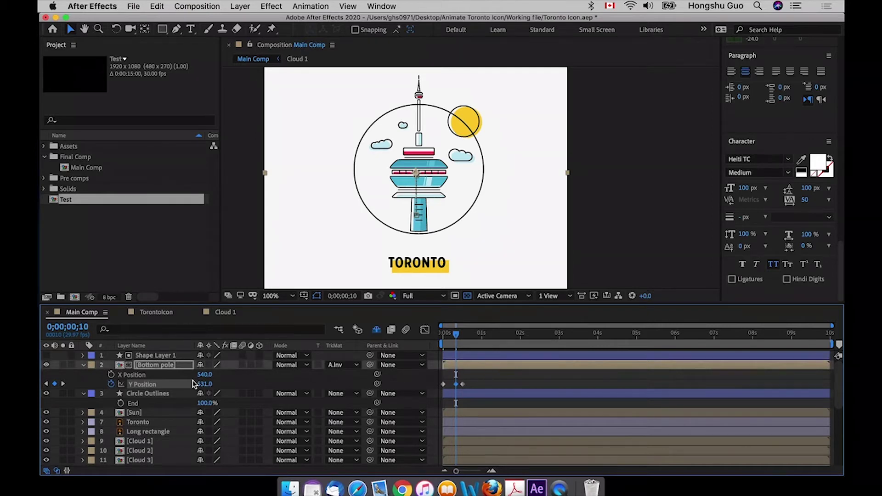
pyautogui.click(205, 385)
pyautogui.write('530')
pyautogui.press('Return')
pyautogui.press('super+shift+a')
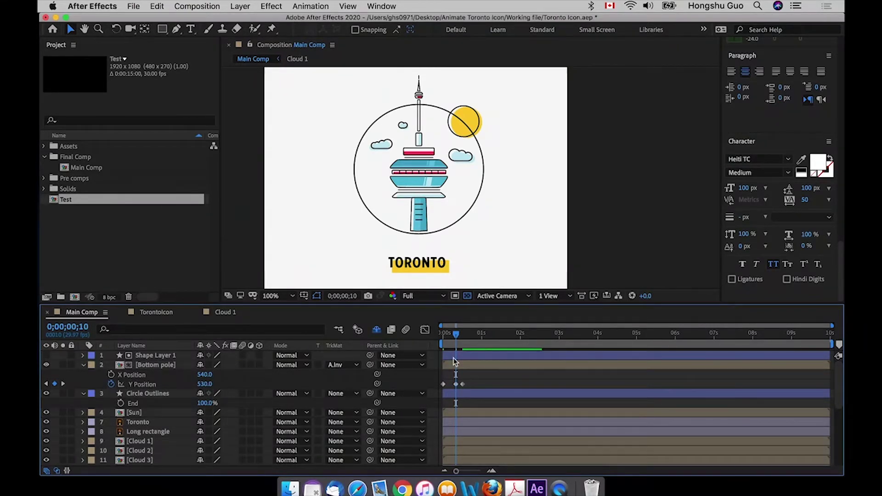
# - Review the three Bottom pole Y Position keyframes and apply Easy Ease to all of them
pyautogui.moveTo(452, 337); pyautogui.dragTo(427, 338)
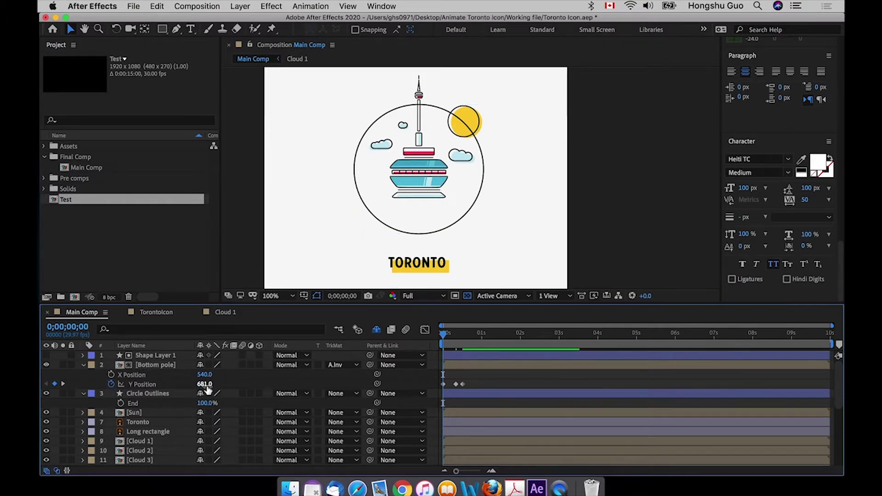
pyautogui.moveTo(453, 334); pyautogui.dragTo(465, 337)
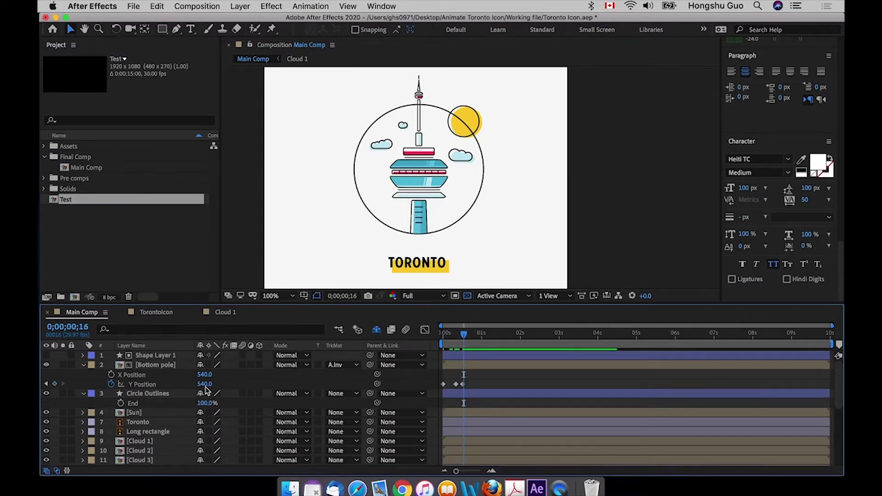
pyautogui.moveTo(480, 378); pyautogui.dragTo(423, 386)
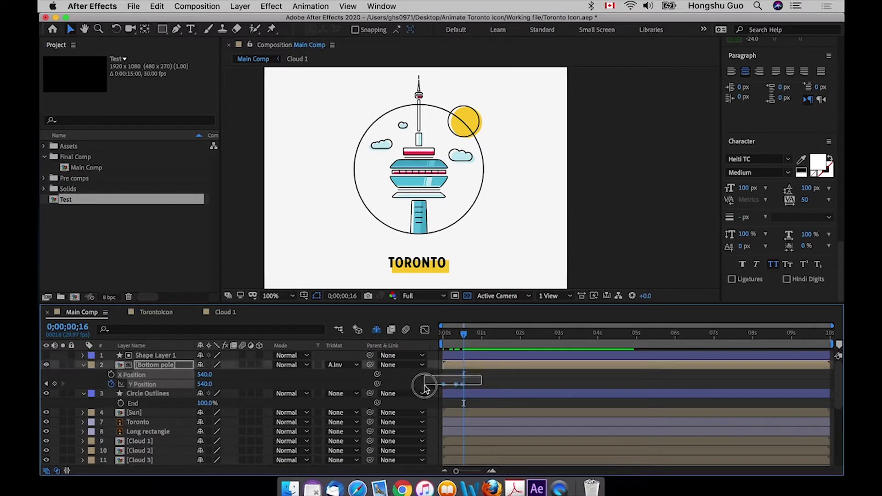
pyautogui.rightClick(462, 385)
pyautogui.moveTo(506, 466)
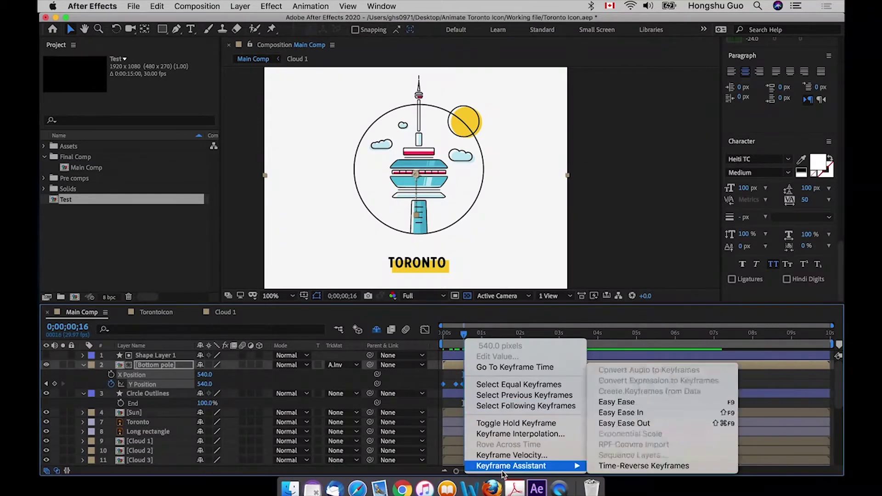
pyautogui.click(643, 402)
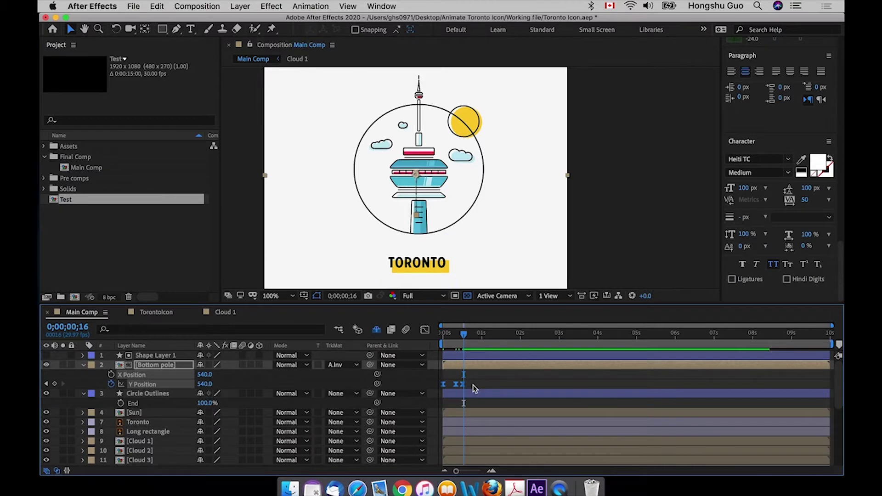
# - Show the Bottom pole's Y Position keyframes as a speed graph in the Graph Editor, fitted to the view
pyautogui.moveTo(473, 382); pyautogui.dragTo(430, 387)
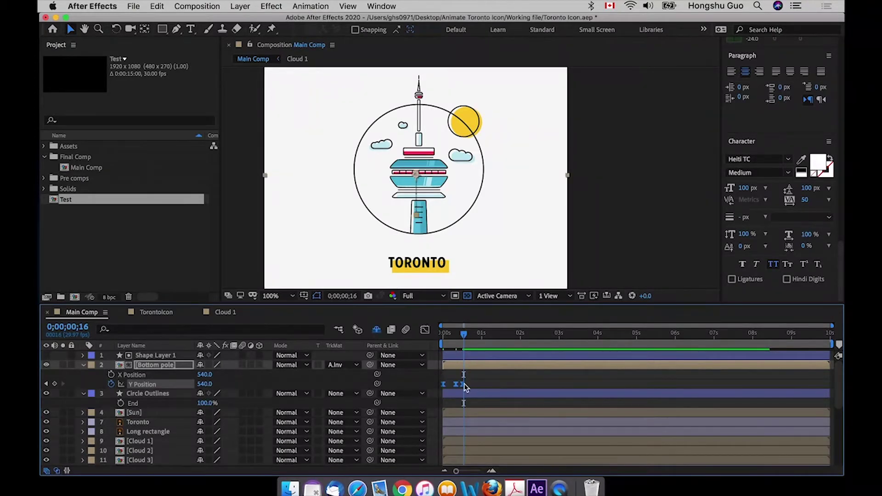
pyautogui.click(426, 331)
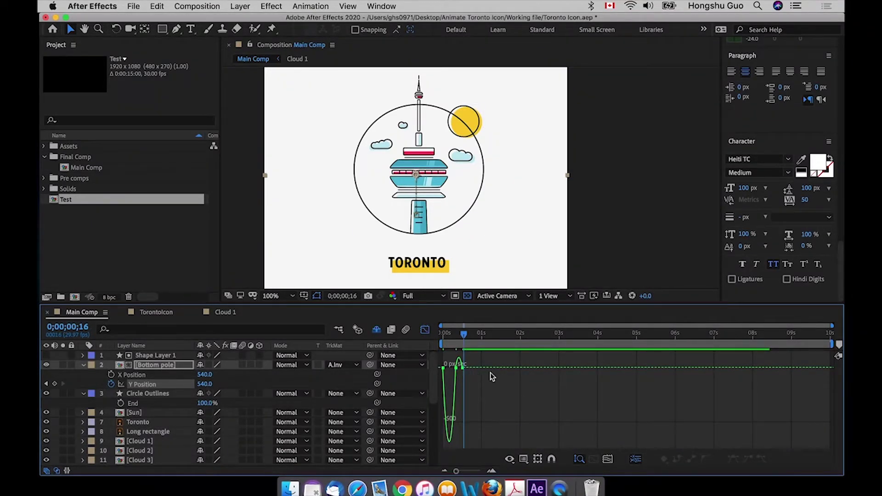
pyautogui.click(608, 459)
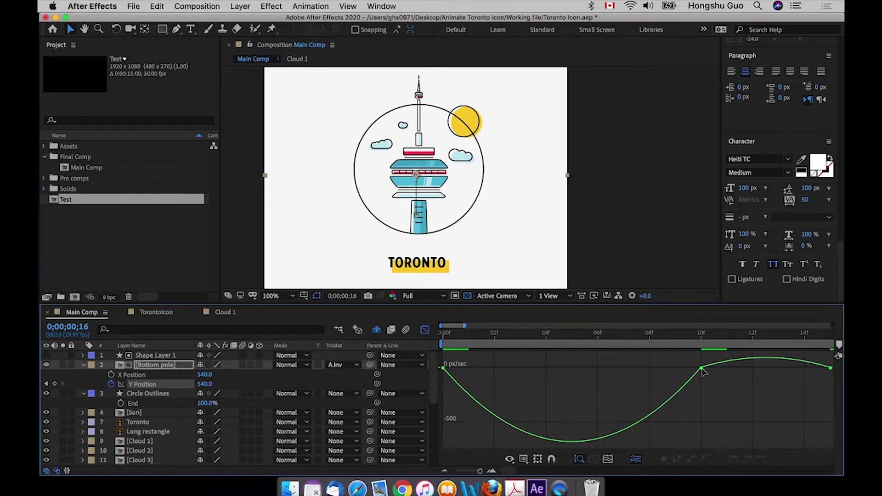
pyautogui.click(510, 459)
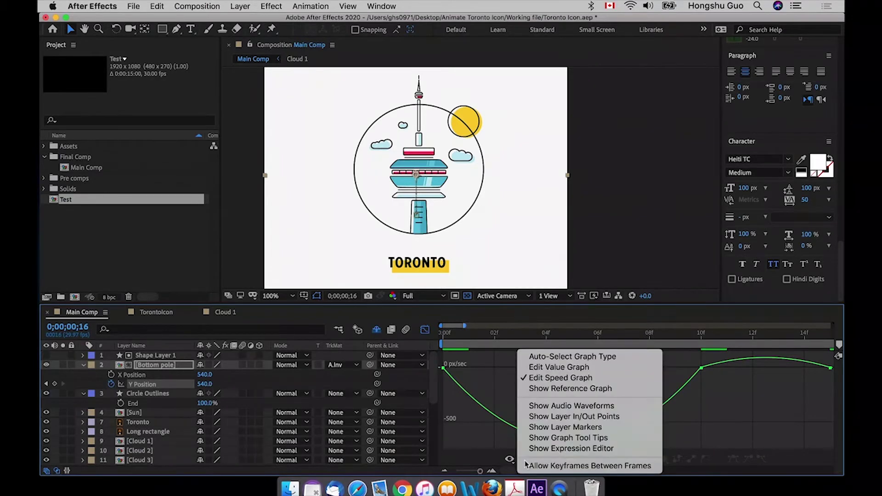
pyautogui.click(539, 384)
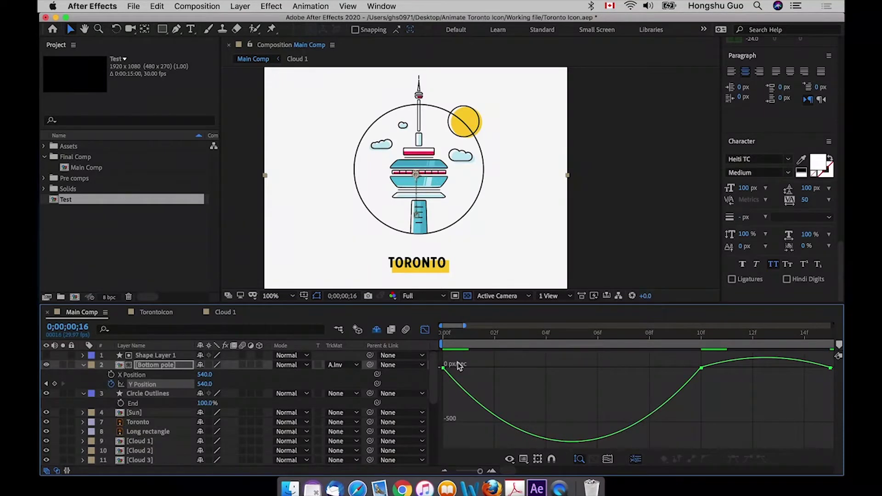
# - Lengthen the first keyframe's outgoing ease handle to about frame 3 and the frame-10 keyframe's incoming handle to about frame 7
pyautogui.click(443, 368)
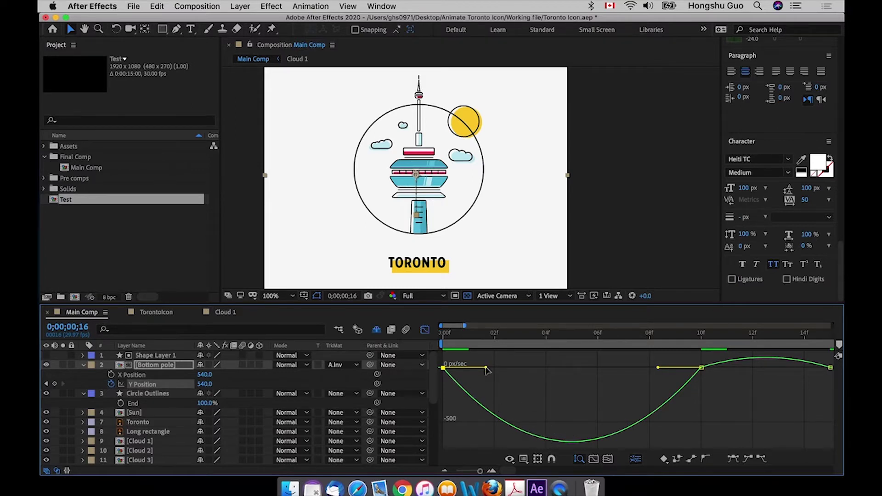
pyautogui.moveTo(486, 367); pyautogui.dragTo(516, 367)
pyautogui.moveTo(658, 367); pyautogui.dragTo(625, 367)
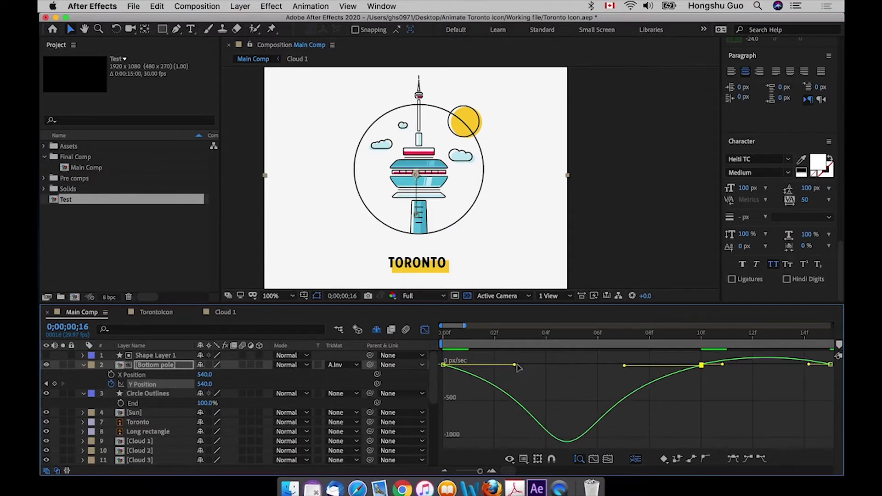
# - Refine the Y Position speed curve, extending the frame-10 keyframe's outgoing handle to about frame 11.5 and the last keyframe's incoming handle to about frame 13
pyautogui.moveTo(517, 365); pyautogui.dragTo(521, 364)
pyautogui.moveTo(624, 367); pyautogui.dragTo(618, 366)
pyautogui.moveTo(723, 364); pyautogui.dragTo(741, 366)
pyautogui.moveTo(809, 363); pyautogui.dragTo(787, 366)
pyautogui.click(789, 379)
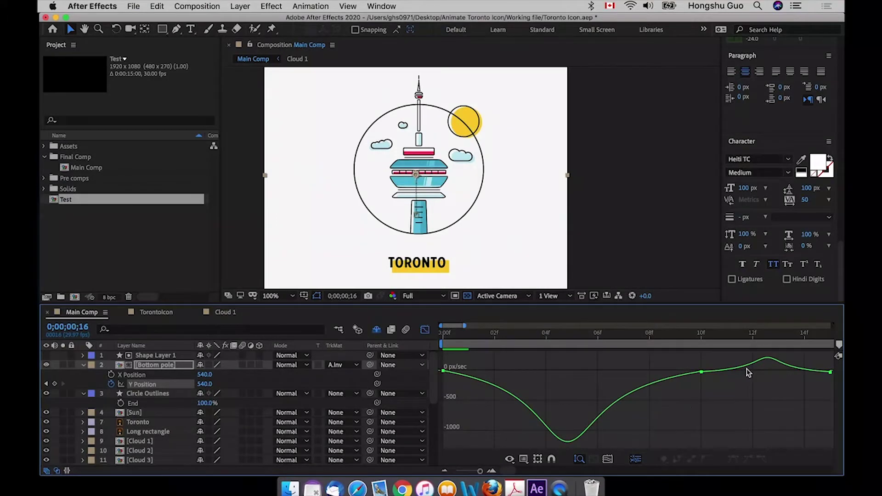
# - Preview the pole's rise from frame 0 and set the work area to end at frame 20
pyautogui.click(474, 471)
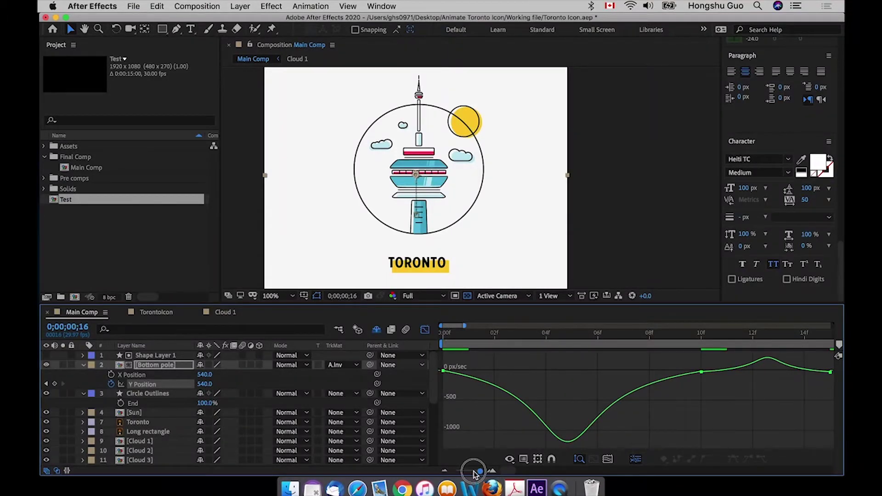
pyautogui.moveTo(475, 474)
pyautogui.mouseDown()
pyautogui.moveTo(461, 472)
pyautogui.moveTo(476, 472)
pyautogui.mouseUp()
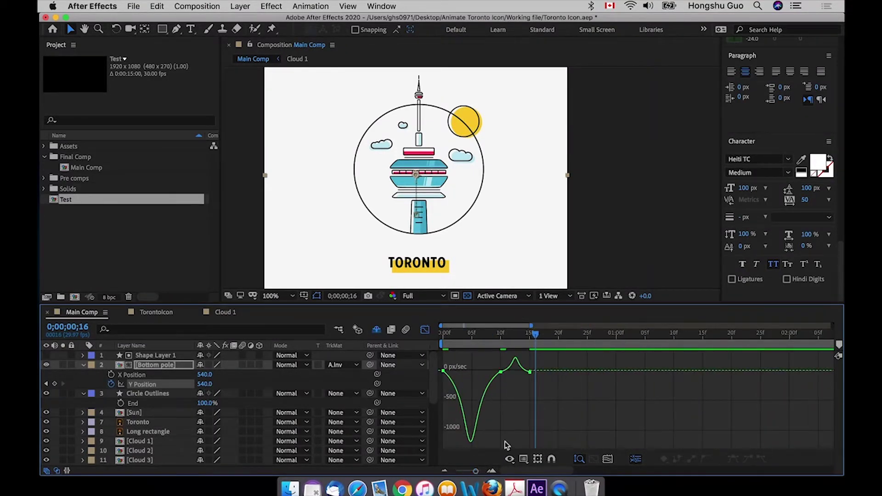
pyautogui.click(442, 333)
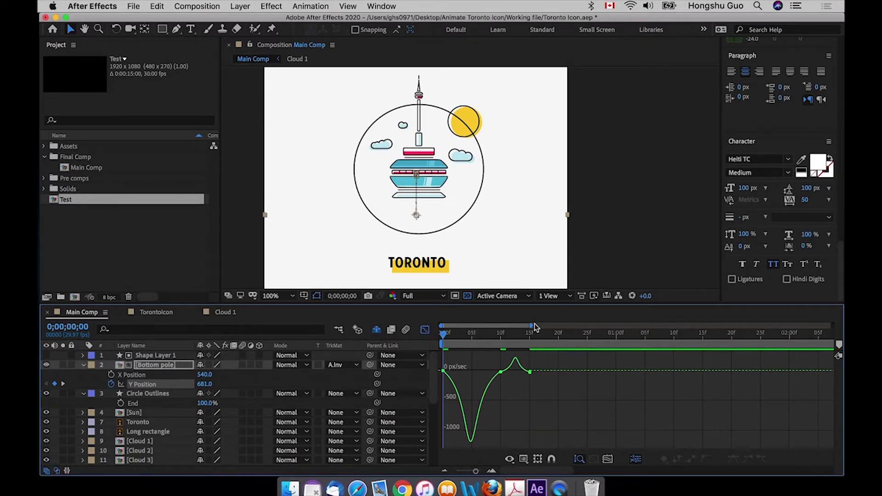
pyautogui.press('space')
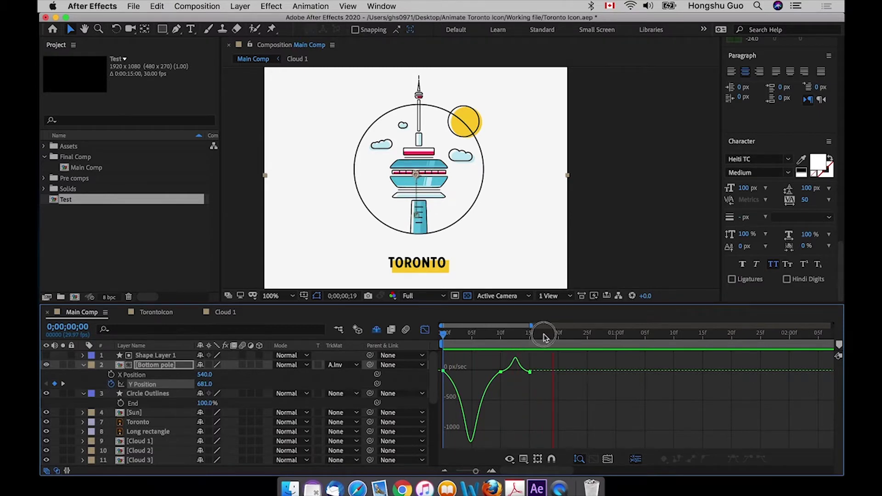
pyautogui.click(558, 334)
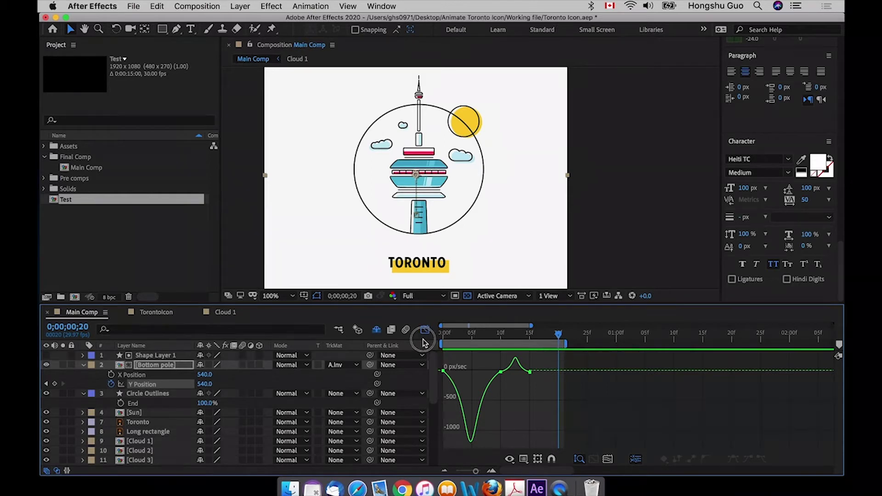
# - Play the shortened work area from its start to check the pole's eased overshoot
pyautogui.press('Home')
pyautogui.press('space')
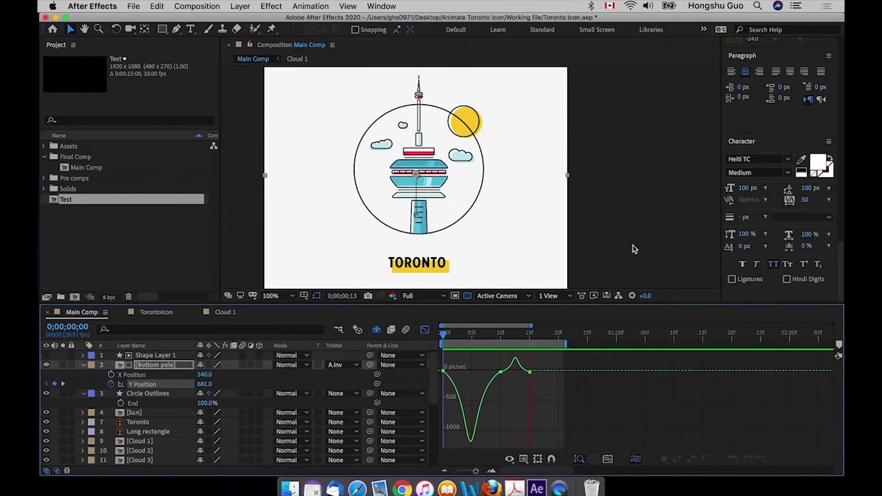
pyautogui.click(368, 265)
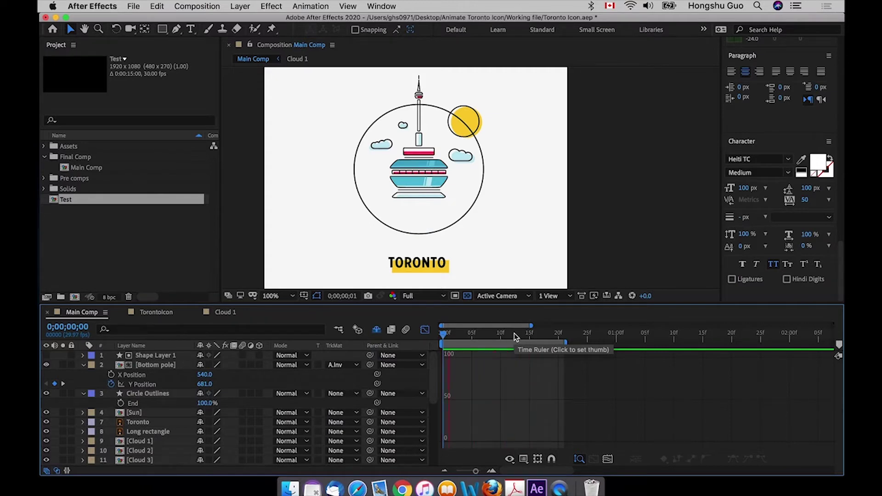
pyautogui.press('space')
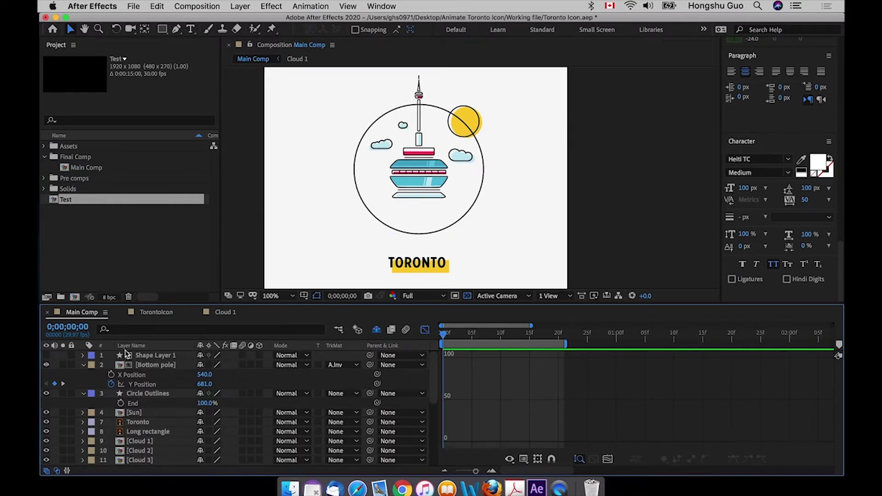
# - Bring the Bottom Base layer to the top of the layer stack and switch the timeline back from the Graph Editor to layer bars
pyautogui.scroll(-5, 184, 414)
pyautogui.click(139, 460)
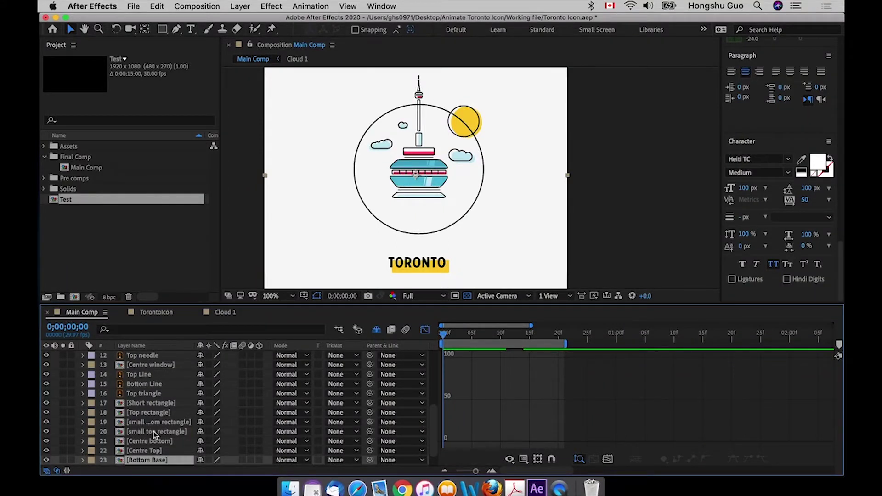
pyautogui.press('shift+super+bracketright')
pyautogui.scroll(5, 154, 432)
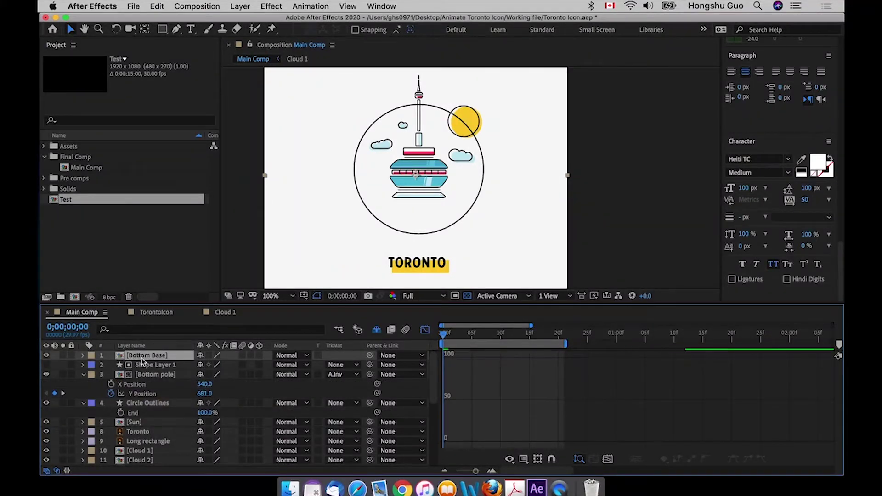
pyautogui.hotkey('shift', 'F3')
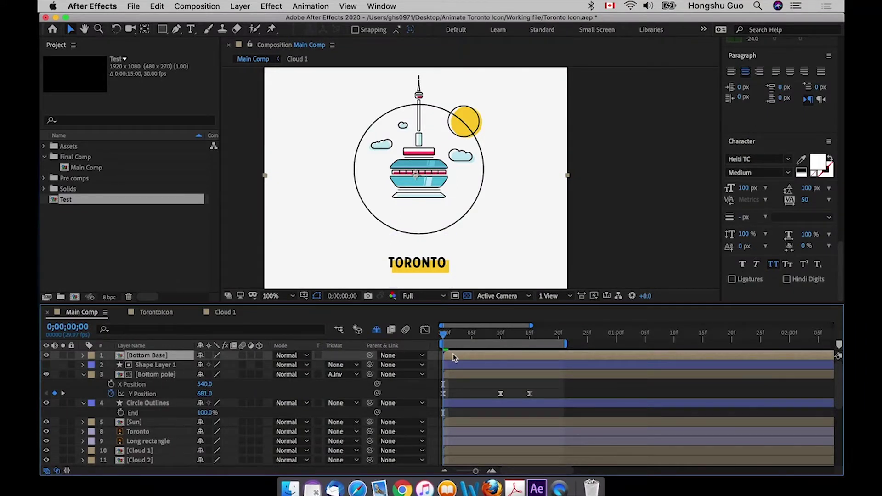
# - Reveal the Bottom Base layer's Position and separate it into X and Y dimensions
pyautogui.press('p')
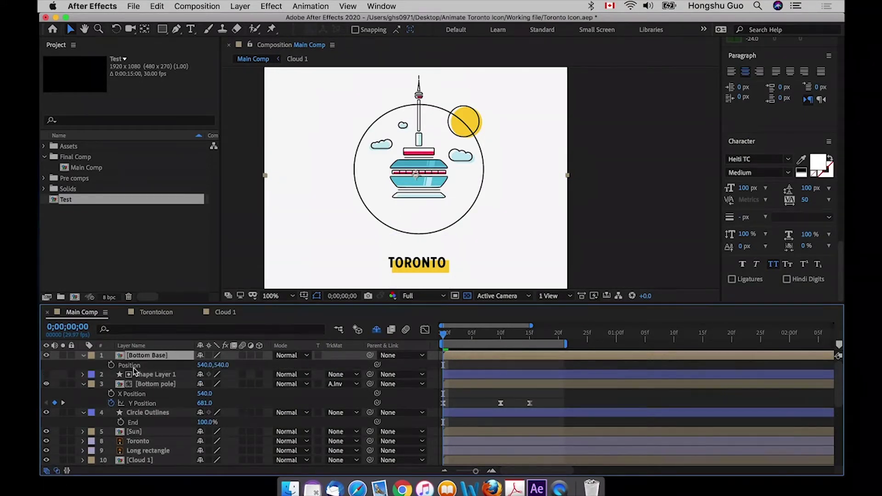
pyautogui.click(133, 367)
pyautogui.rightClick(133, 368)
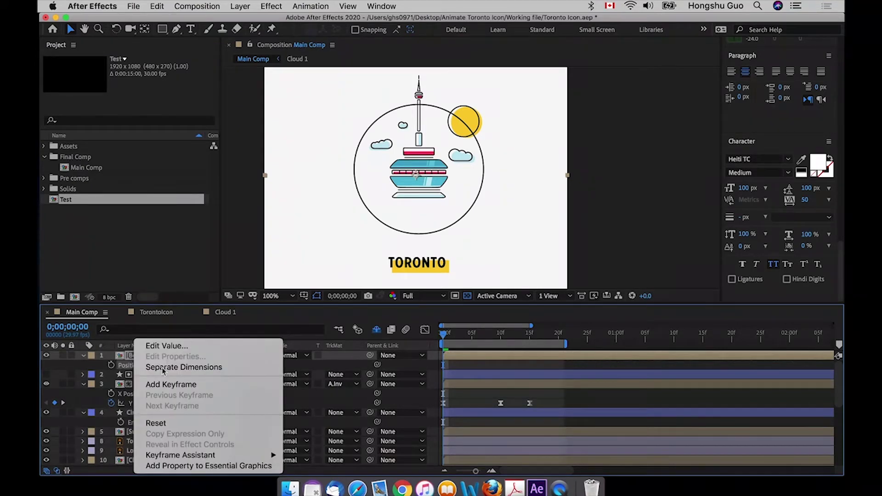
pyautogui.click(179, 367)
pyautogui.click(94, 369)
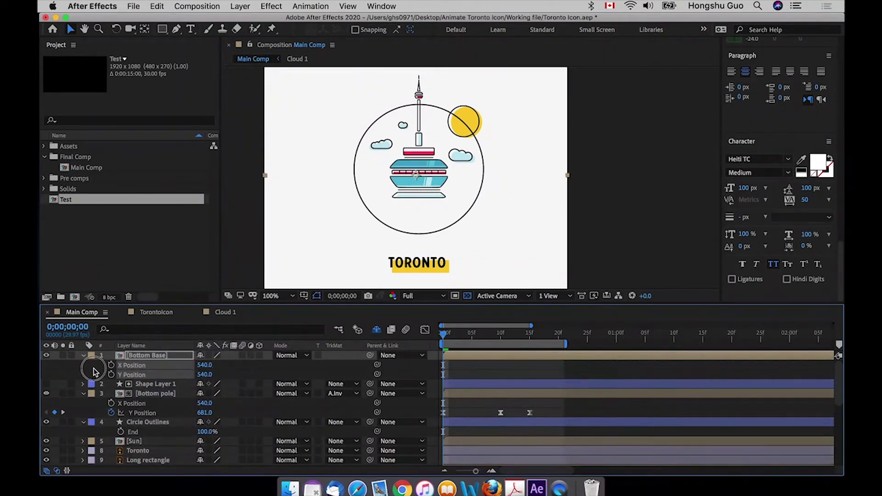
# - Copy the Bottom pole's Y Position keyframes and paste them onto the Bottom Base layer at frame 0
pyautogui.moveTo(537, 407); pyautogui.dragTo(436, 418)
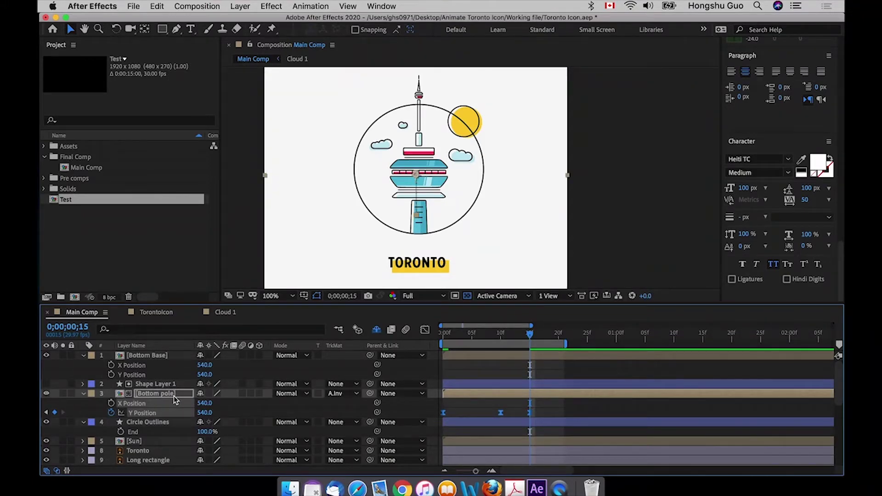
pyautogui.press('super+c')
pyautogui.click(441, 332)
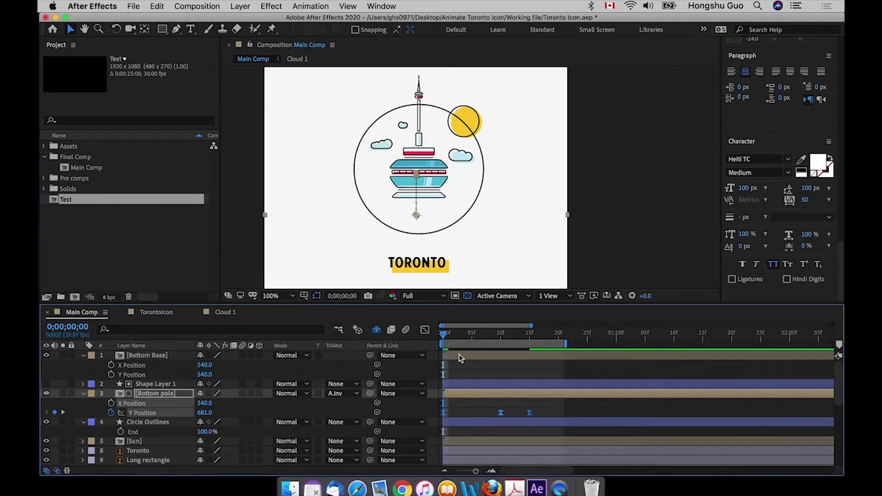
pyautogui.click(157, 356)
pyautogui.press('super+v')
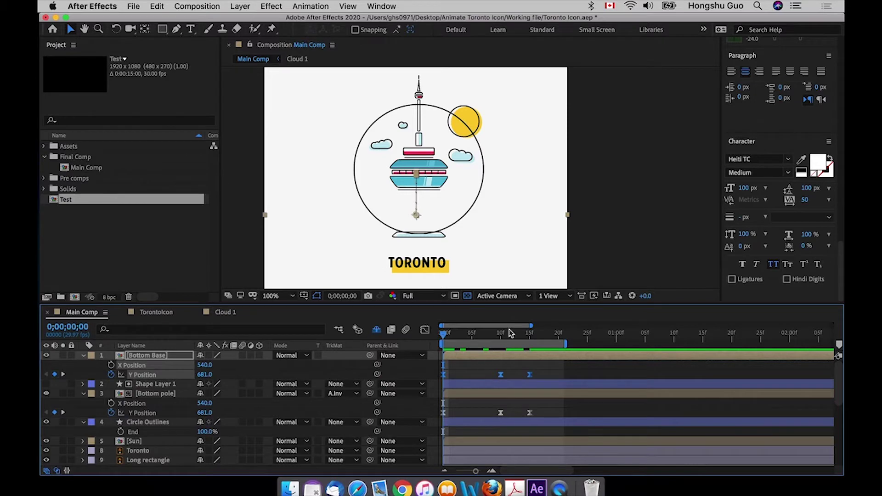
# - Preview the Bottom Base and Bottom pole rising together, and leave no layer selected
pyautogui.press('space')
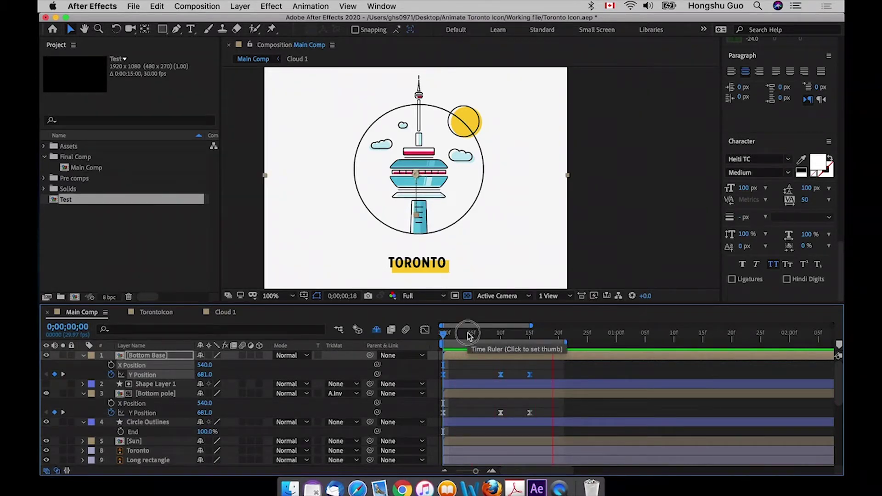
pyautogui.click(468, 334)
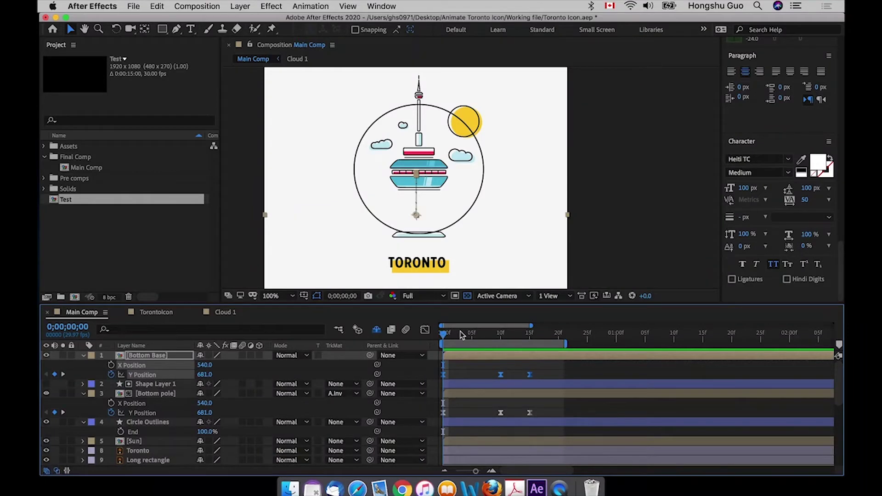
pyautogui.press('space')
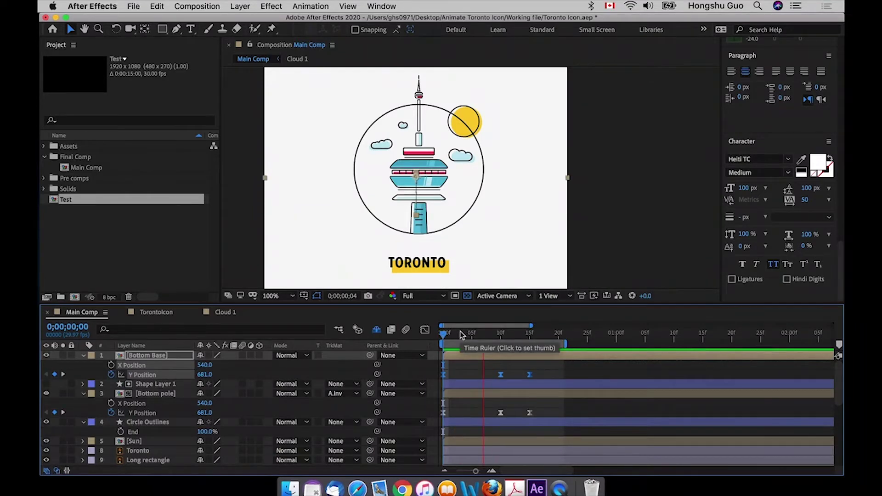
pyautogui.click(471, 333)
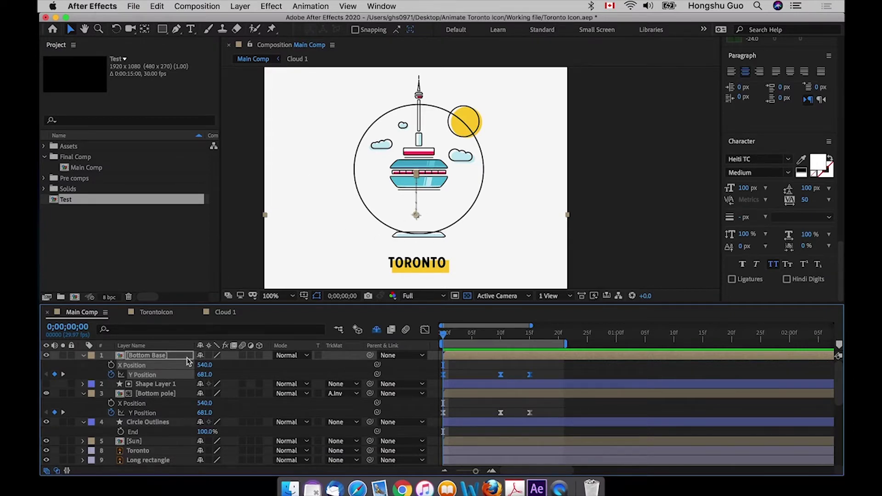
pyautogui.click(595, 408)
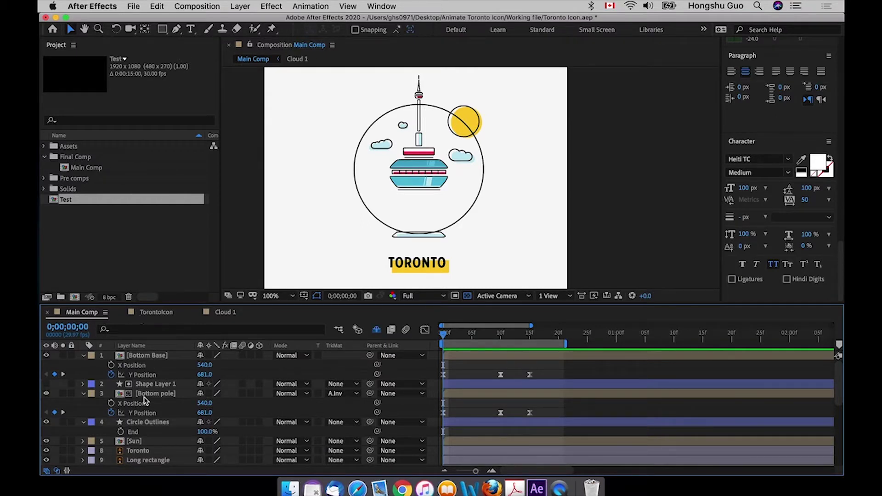
# - At frame 13, draw a yellow rectangle on a new shape layer from just beneath the base to below the circle, covering the pole
pyautogui.click(162, 29)
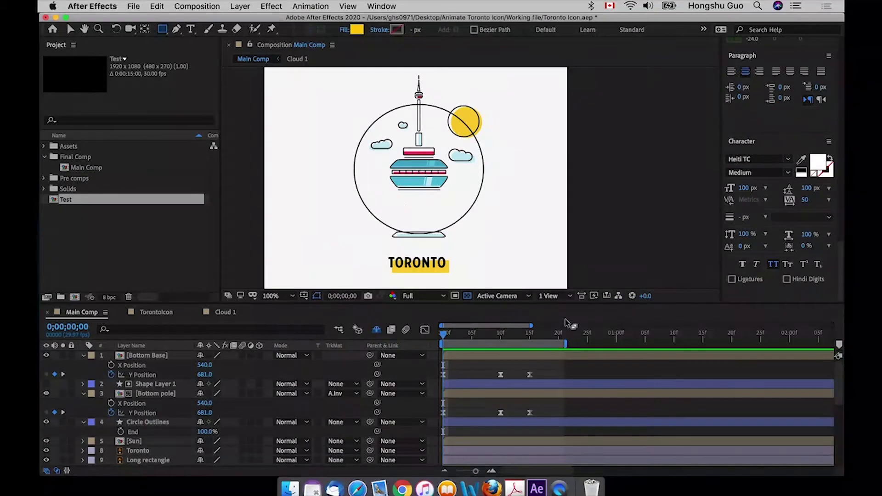
pyautogui.click(513, 334)
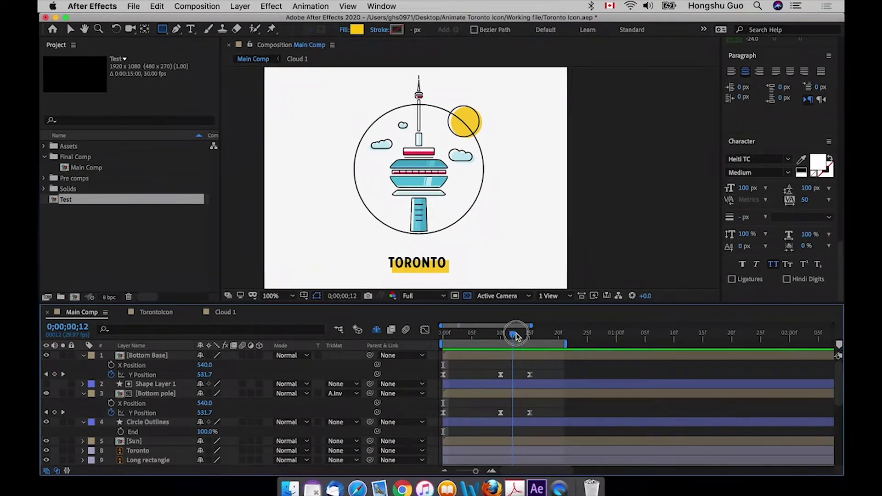
pyautogui.moveTo(516, 336); pyautogui.dragTo(521, 335)
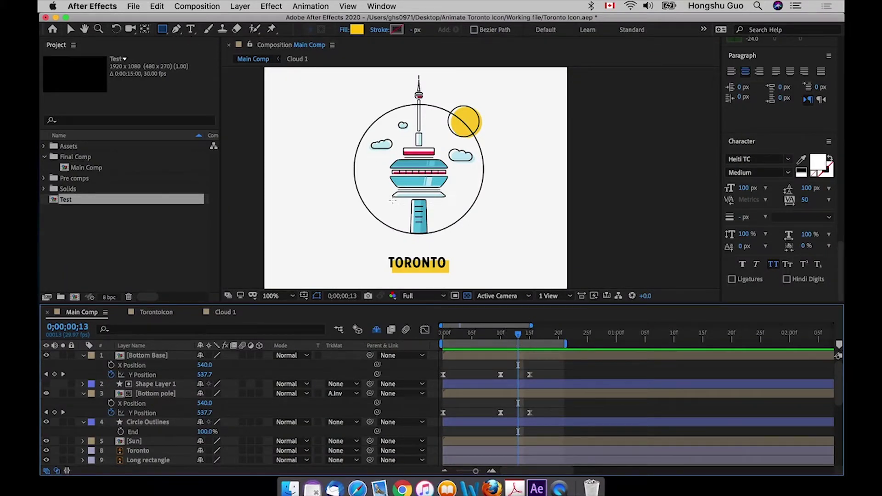
pyautogui.moveTo(391, 200); pyautogui.dragTo(451, 244)
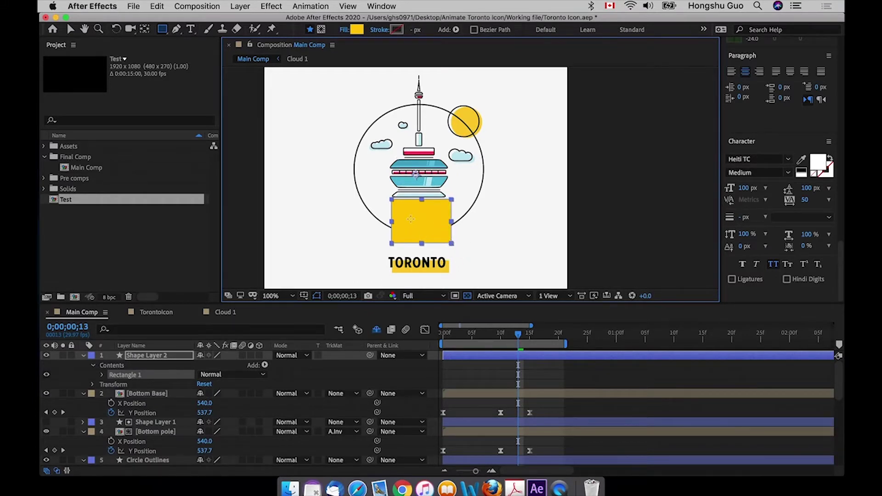
# - Set the Bottom Base layer's track matte to Alpha Inverted Matte "Shape Layer 2"
pyautogui.click(148, 393)
pyautogui.click(344, 394)
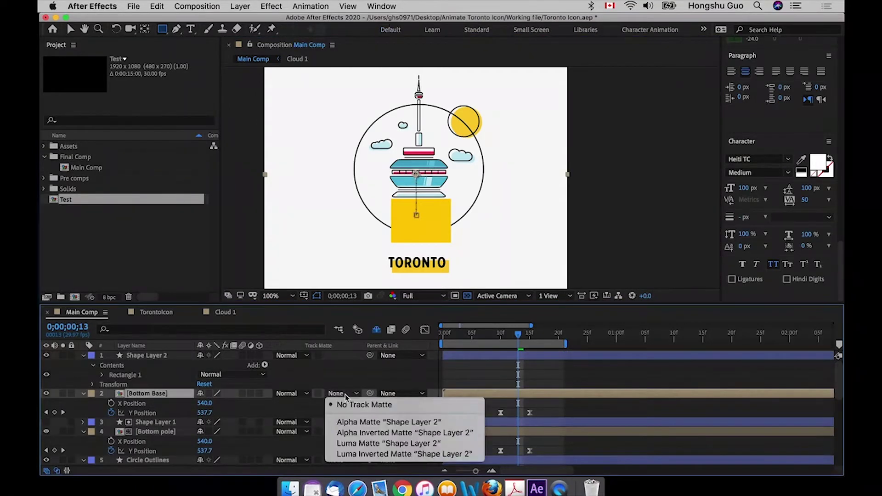
pyautogui.click(355, 435)
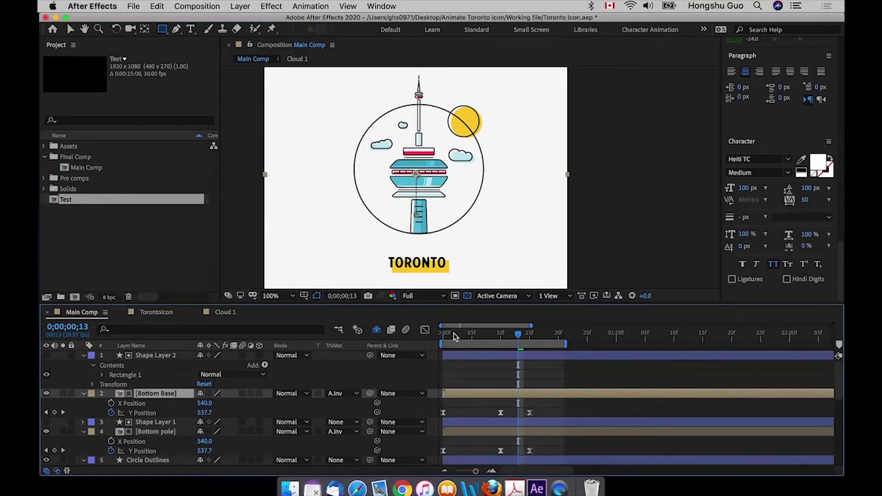
# - Preview the matted Bottom Base animation from frame 0 and scrub through the rise to frame 16
pyautogui.moveTo(444, 334); pyautogui.dragTo(427, 334)
pyautogui.press('space')
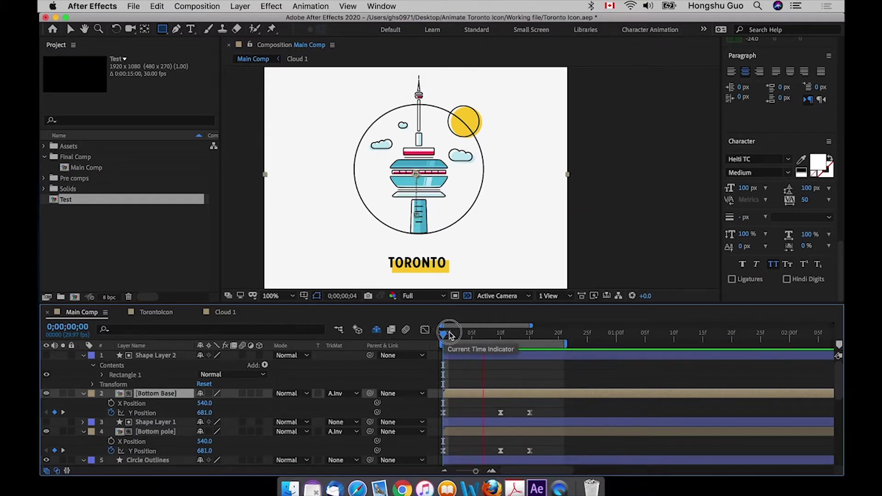
pyautogui.press('space')
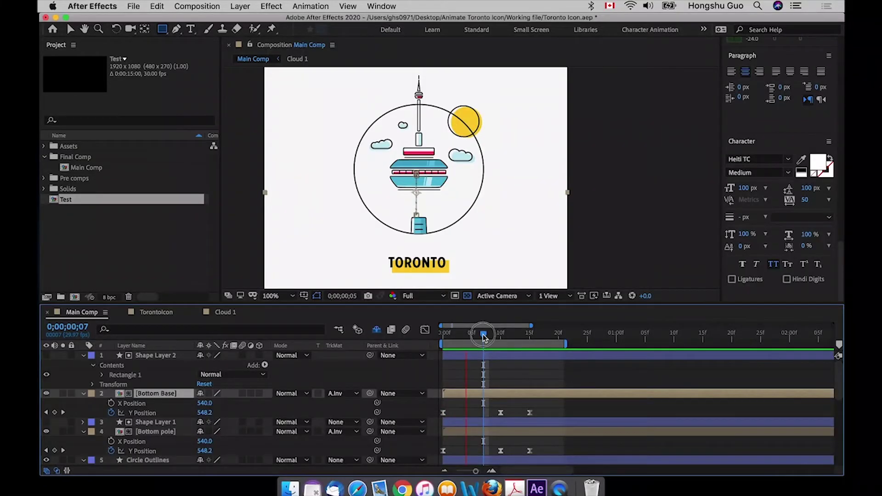
pyautogui.moveTo(483, 334); pyautogui.dragTo(522, 334)
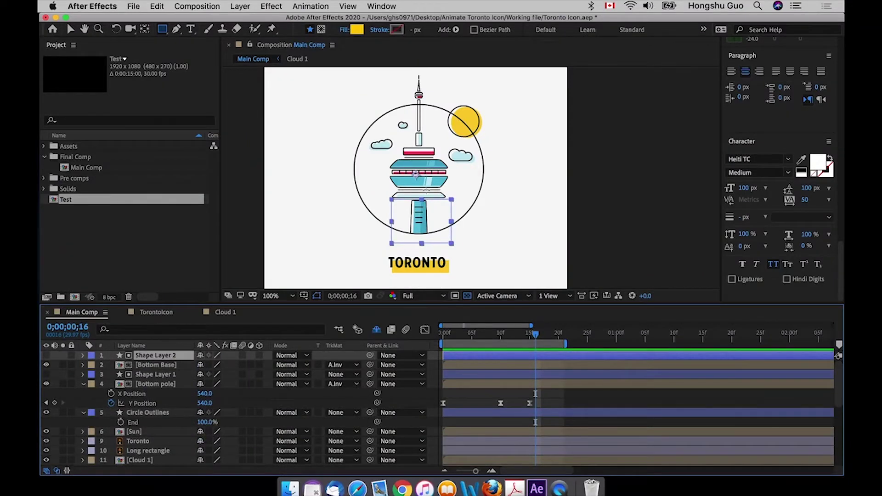
# - Bring the Bottom Line layer to the top of the Main Comp layer stack
pyautogui.press('v')
pyautogui.click(534, 395)
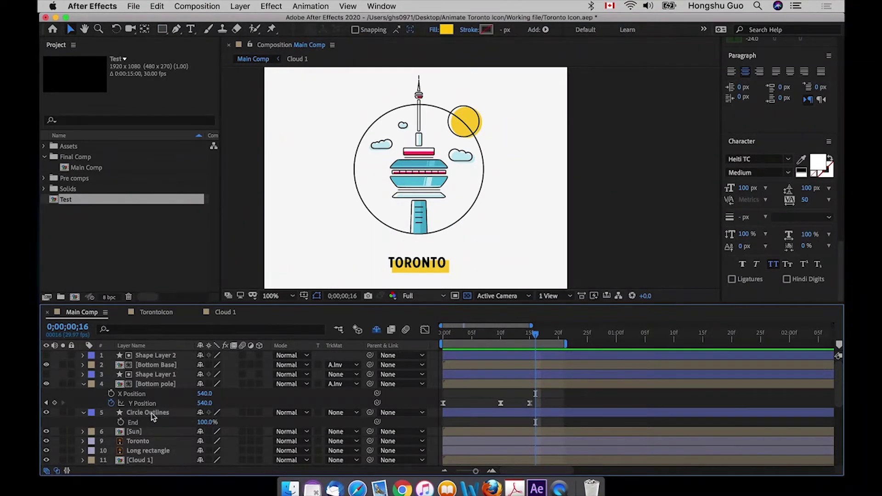
pyautogui.scroll(-5, 153, 416)
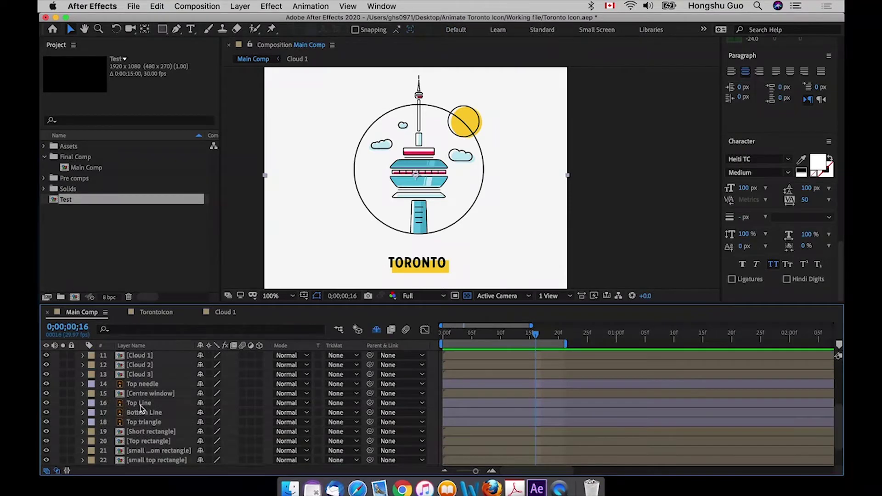
pyautogui.click(140, 406)
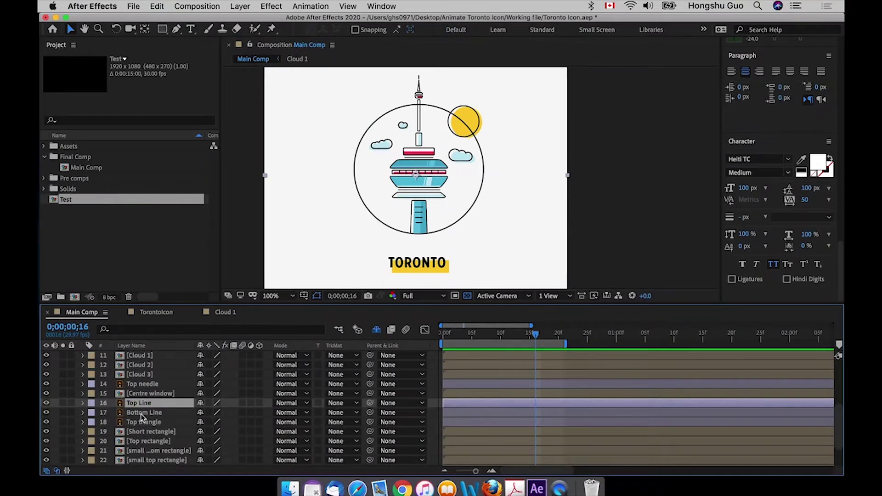
pyautogui.click(142, 413)
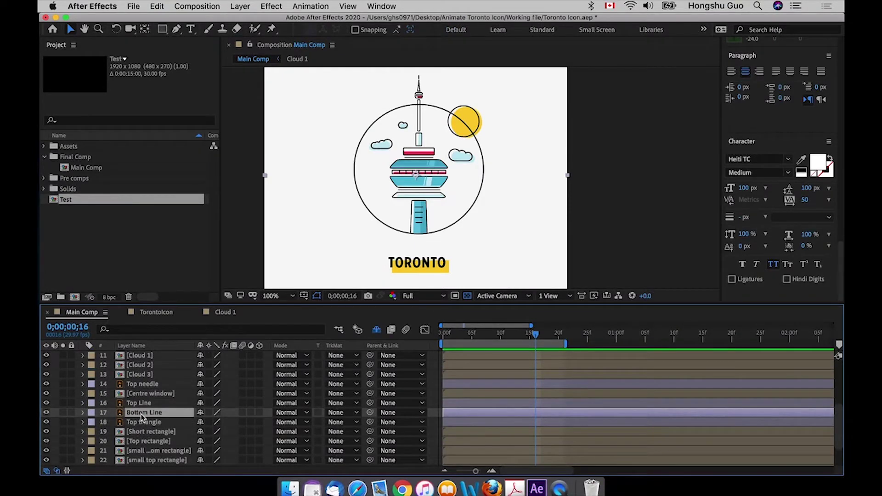
pyautogui.press('super+shift+bracketright')
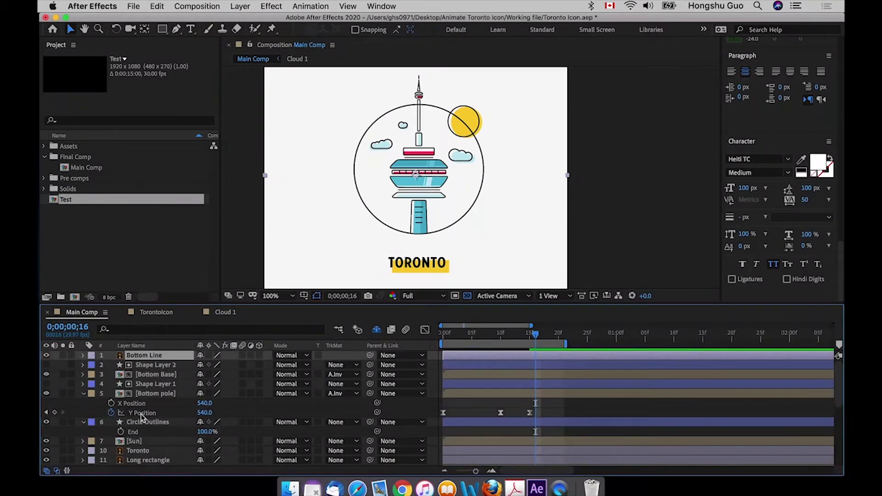
# - At frame 0, move the Bottom Line layer's anchor point to the centre of the line, at about 550, 594
pyautogui.press('.')
pyautogui.press('Home')
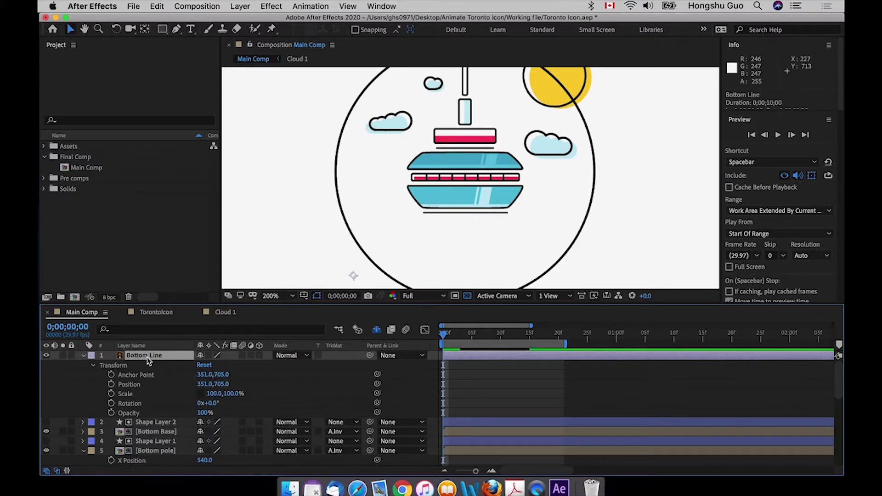
pyautogui.click(144, 30)
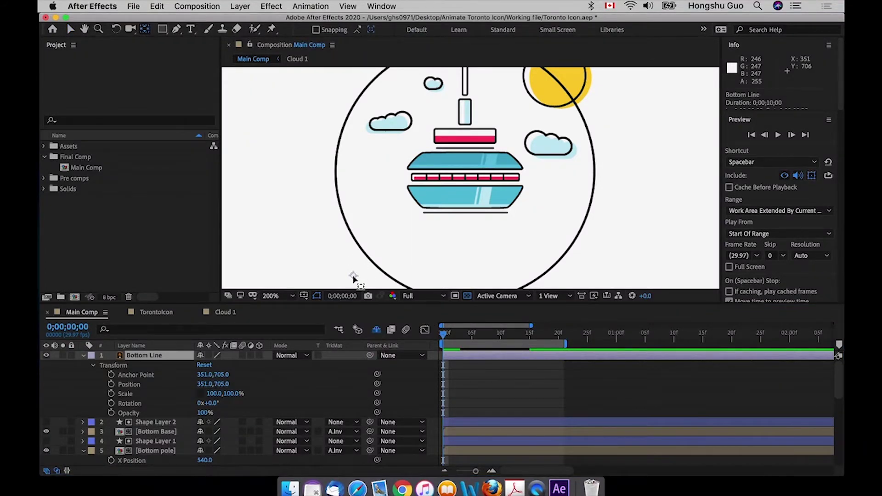
pyautogui.moveTo(354, 276); pyautogui.dragTo(465, 216)
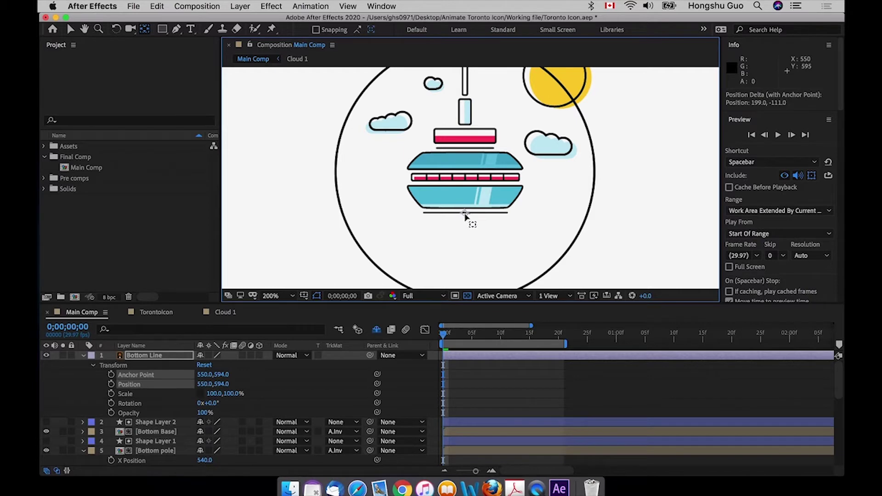
pyautogui.click(153, 354)
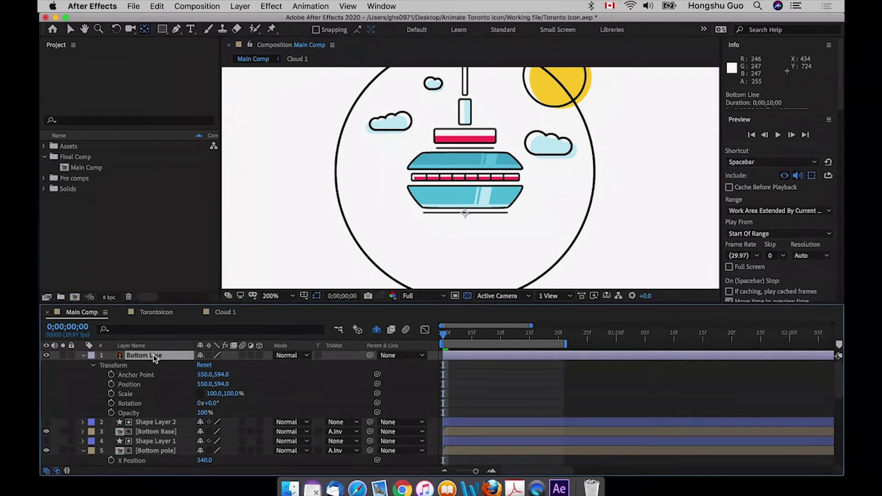
# - Unlink the Bottom Line's Scale proportions and keyframe Scale at frame 0 with the horizontal value at 0%
pyautogui.click(94, 367)
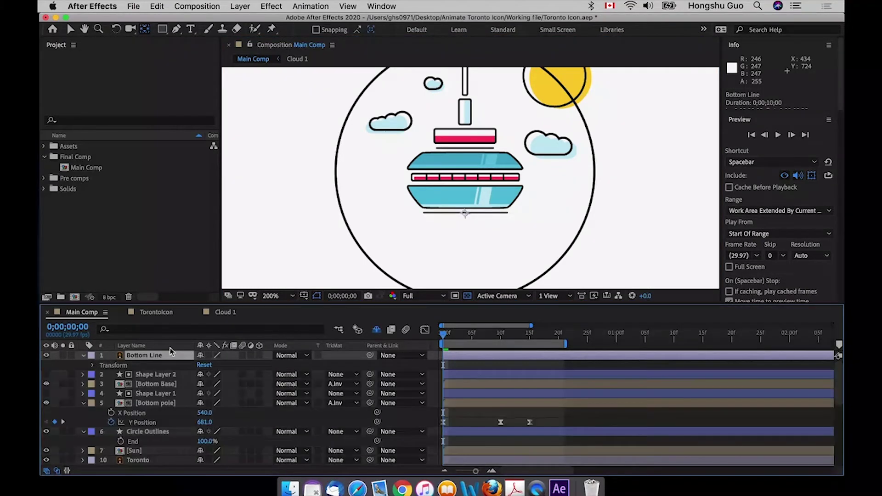
pyautogui.click(84, 356)
pyautogui.click(84, 356)
pyautogui.click(95, 366)
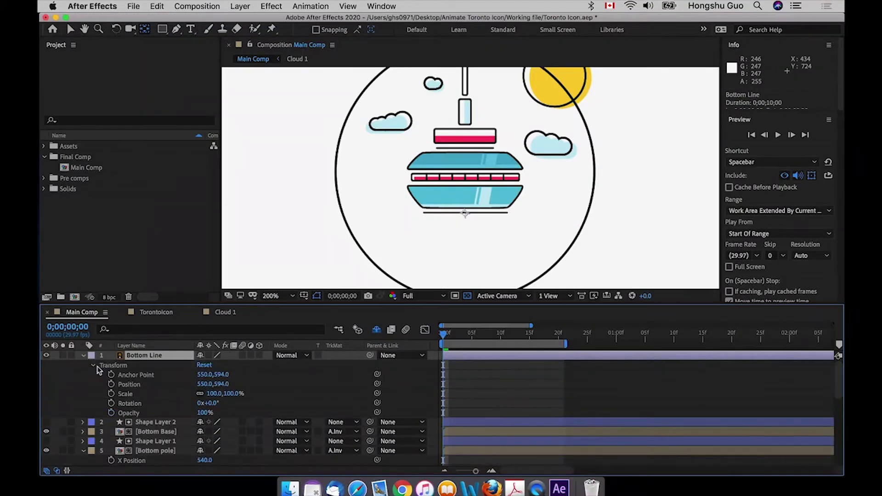
pyautogui.click(128, 396)
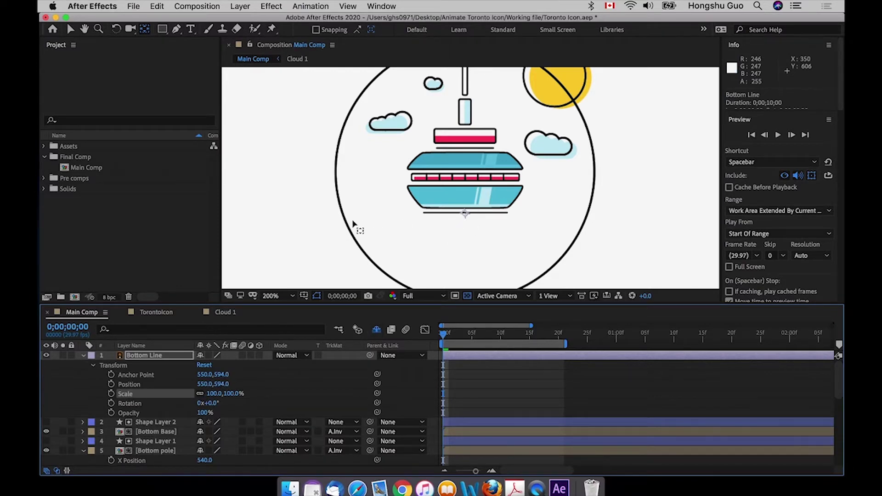
pyautogui.click(200, 394)
pyautogui.click(111, 394)
pyautogui.click(213, 394)
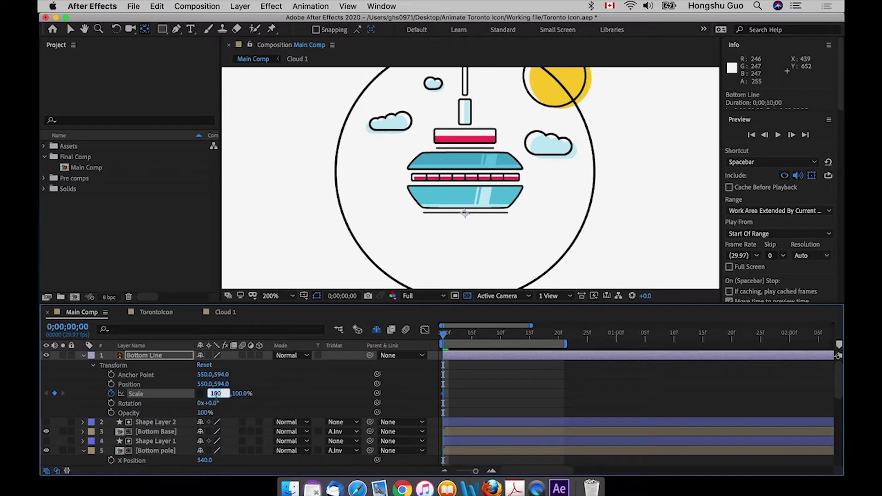
pyautogui.write('0')
pyautogui.click(472, 381)
# - At frame 15, keyframe the Bottom Line's horizontal scale at 100%
pyautogui.moveTo(455, 332); pyautogui.dragTo(528, 331)
pyautogui.click(211, 393)
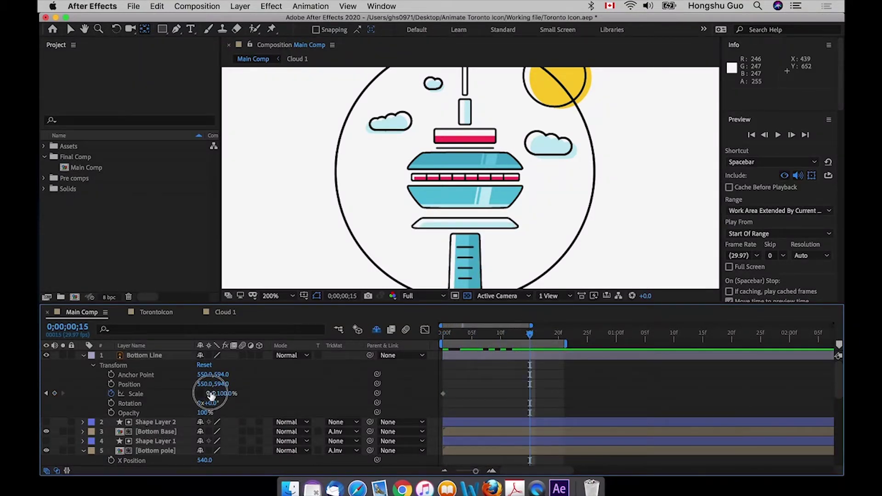
pyautogui.write('100')
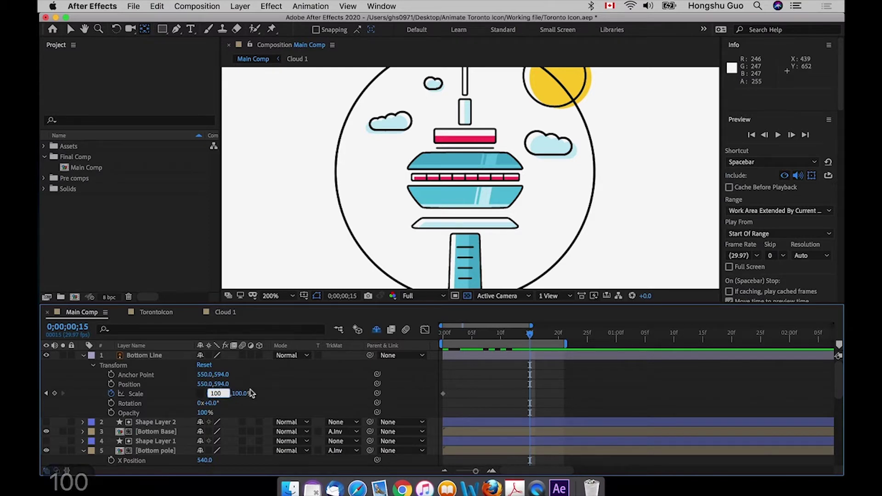
pyautogui.click(577, 394)
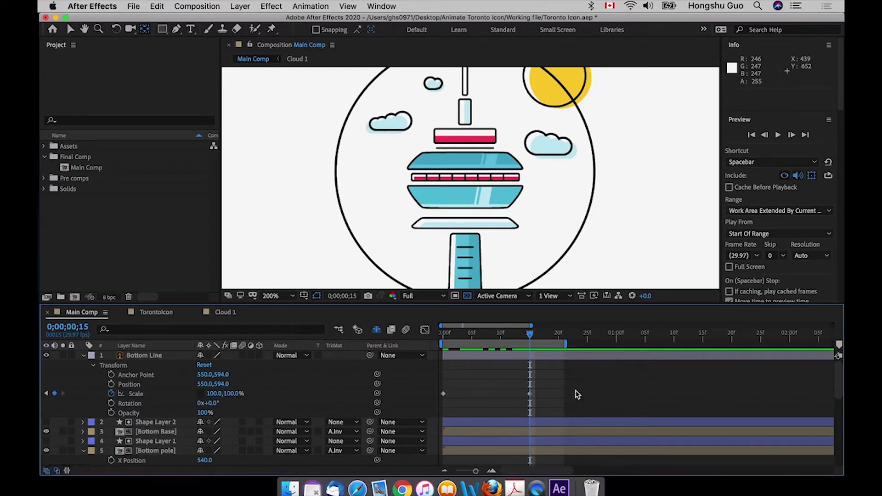
# - Scrub through and play the Bottom Line's scale animation from frame 0
pyautogui.click(449, 338)
pyautogui.moveTo(450, 336); pyautogui.dragTo(538, 335)
pyautogui.click(368, 338)
pyautogui.press('space')
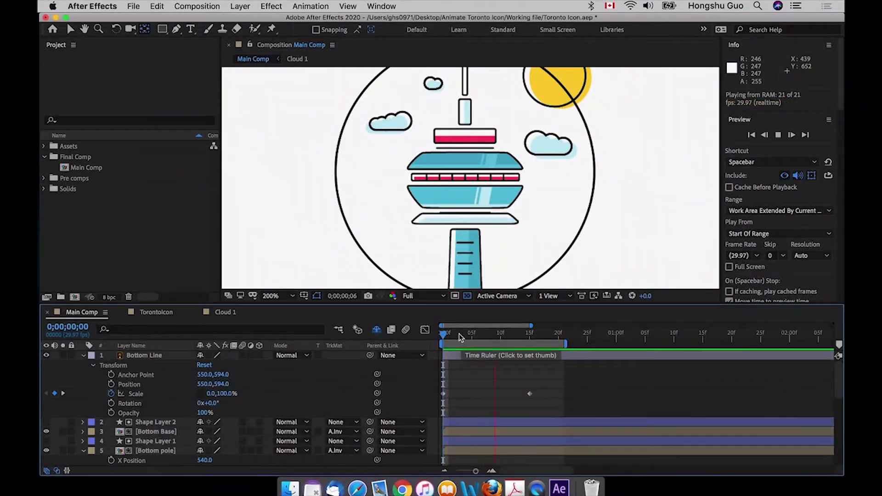
pyautogui.press('space')
pyautogui.moveTo(463, 335); pyautogui.dragTo(417, 334)
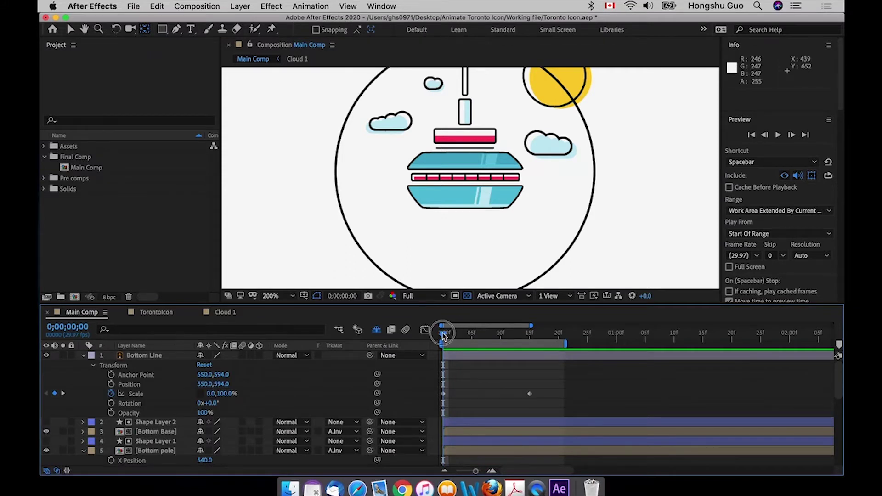
pyautogui.press('space')
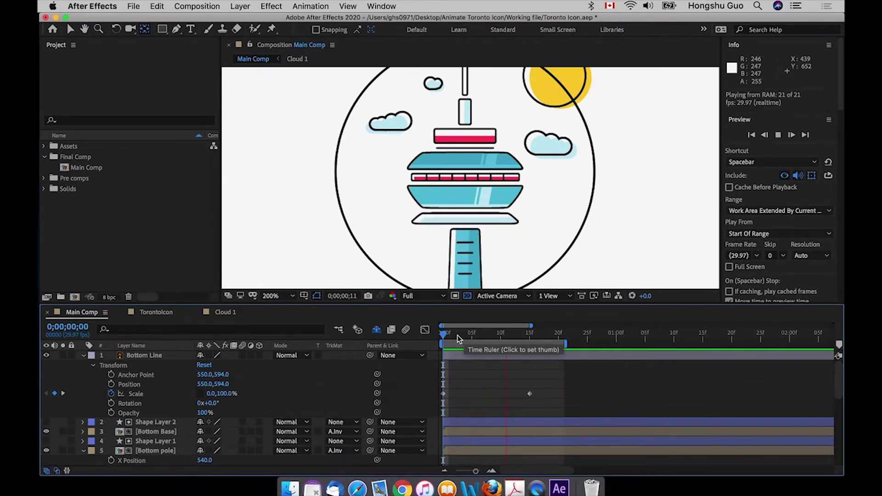
pyautogui.press('space')
# - Apply Easy Ease to both of the Bottom Line's Scale keyframes
pyautogui.moveTo(537, 385); pyautogui.dragTo(434, 399)
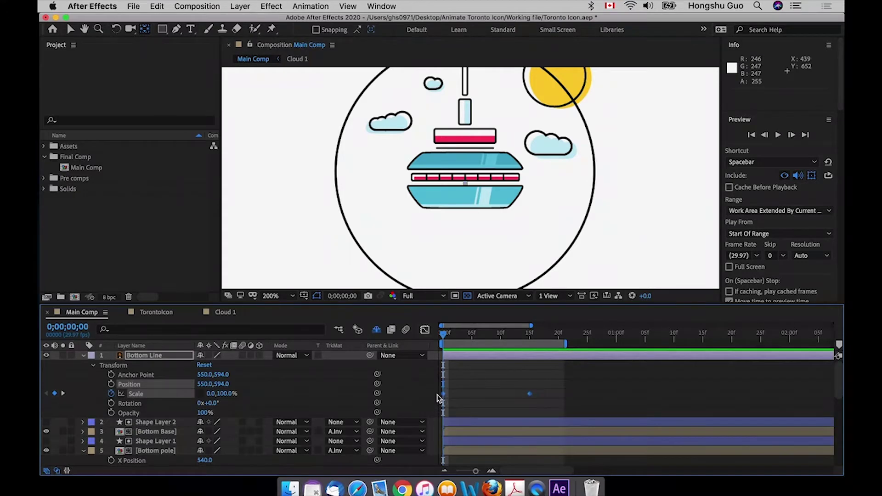
pyautogui.rightClick(531, 396)
pyautogui.moveTo(611, 465)
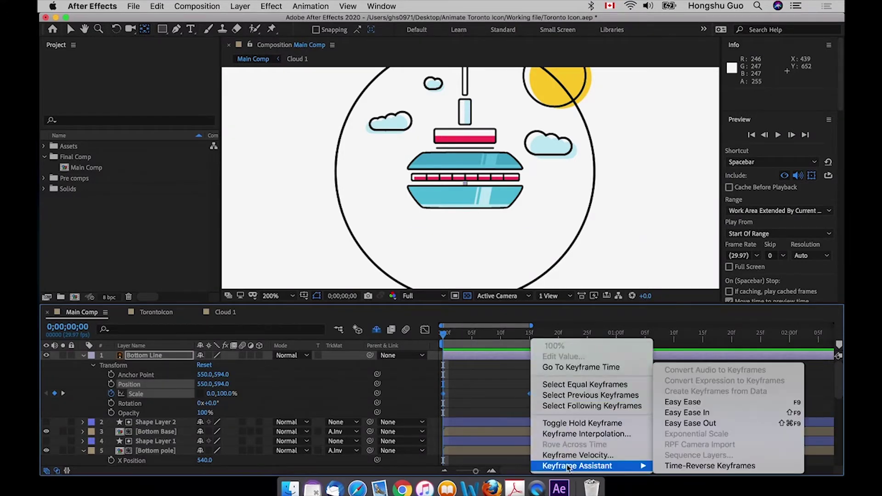
pyautogui.click(715, 404)
# - Lengthen the easing handles on the Bottom Line's Scale speed graph to form a sharp peak midway between the keyframes
pyautogui.click(425, 330)
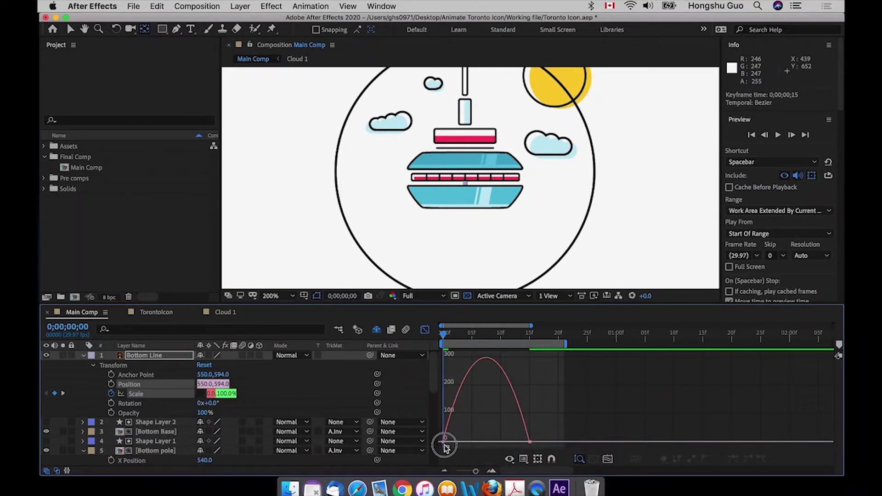
pyautogui.click(461, 441)
pyautogui.moveTo(458, 442)
pyautogui.mouseDown()
pyautogui.moveTo(501, 445)
pyautogui.moveTo(475, 445)
pyautogui.mouseUp()
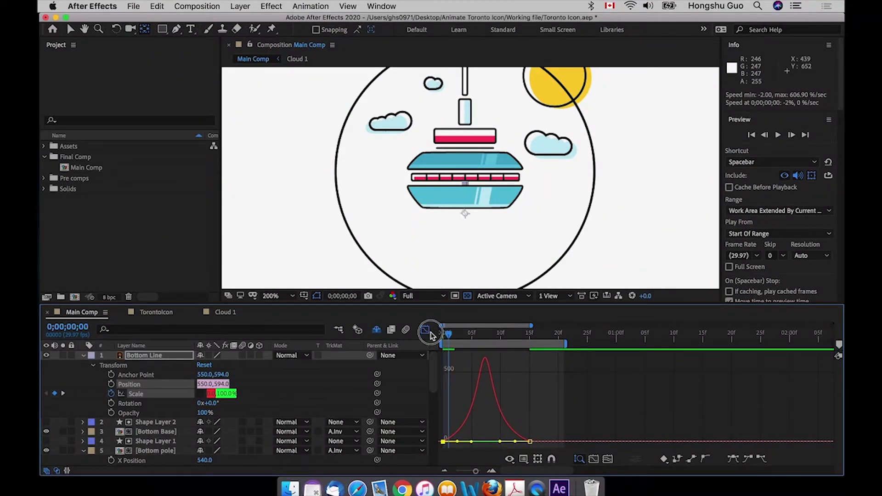
# - Preview the eased Bottom Line animation from frame 0, and return the timeline from the speed graph to the layer bars
pyautogui.press('space')
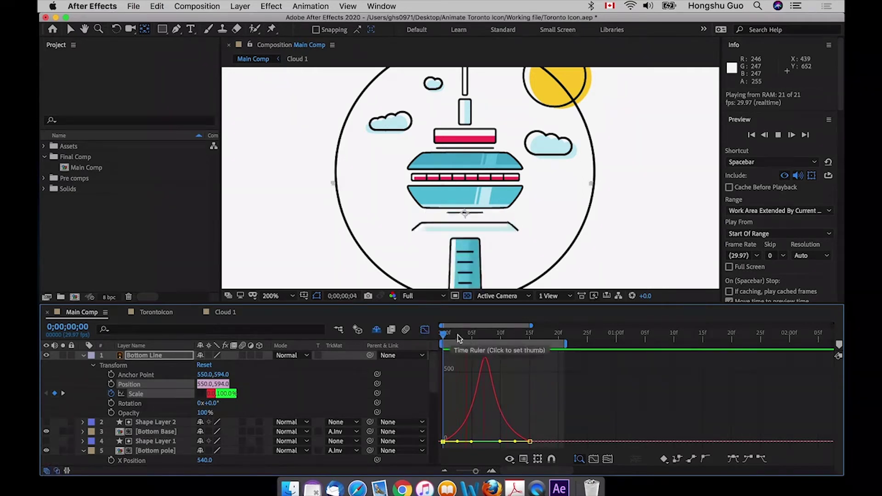
pyautogui.press('space')
pyautogui.press('space')
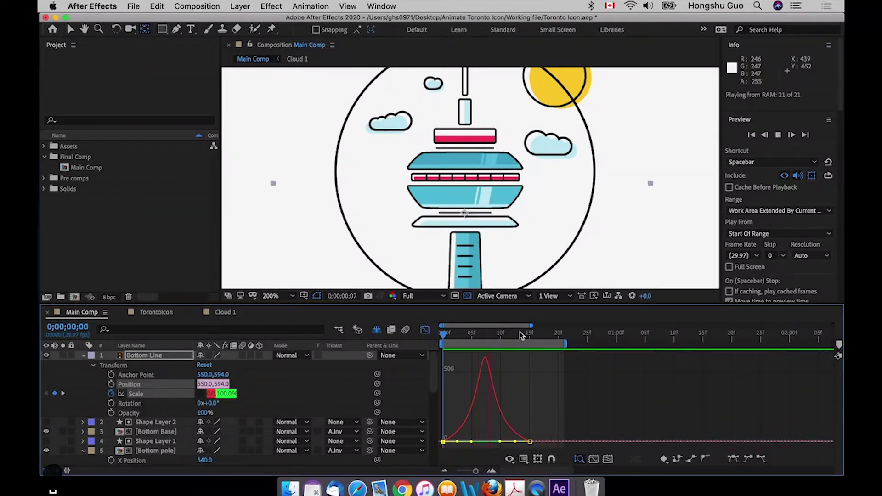
pyautogui.click(437, 335)
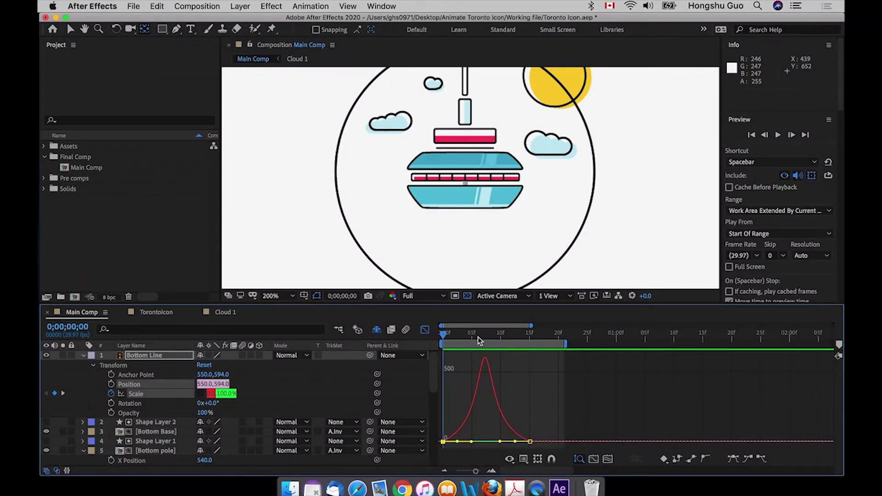
pyautogui.press('space')
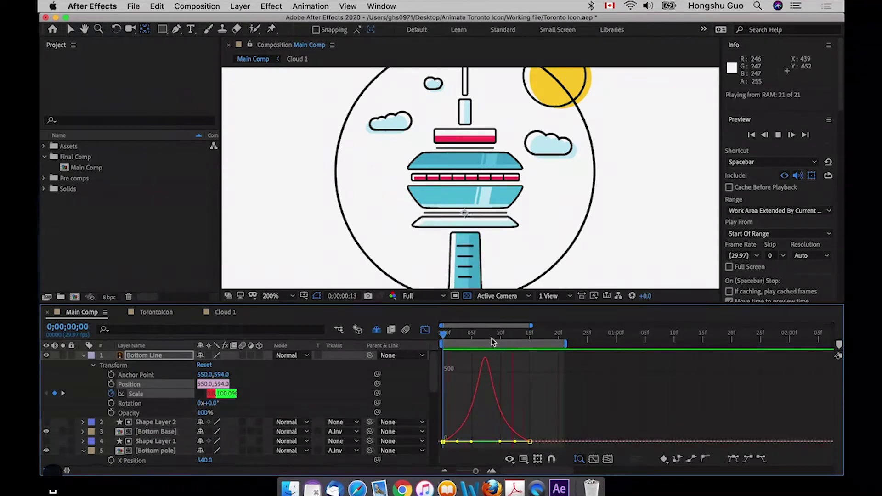
pyautogui.press('space')
pyautogui.hotkey('shift', 'F3')
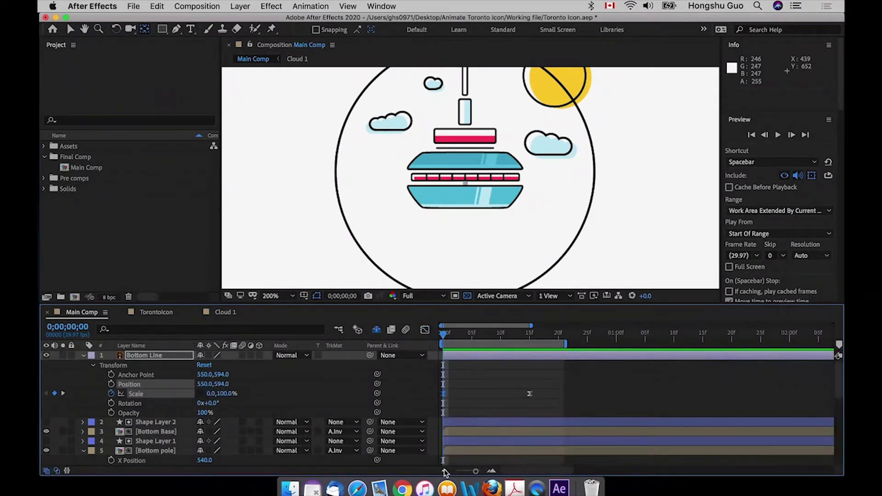
# - Extend the end of the work area to 0;00;01;00
pyautogui.moveTo(477, 473); pyautogui.dragTo(469, 471)
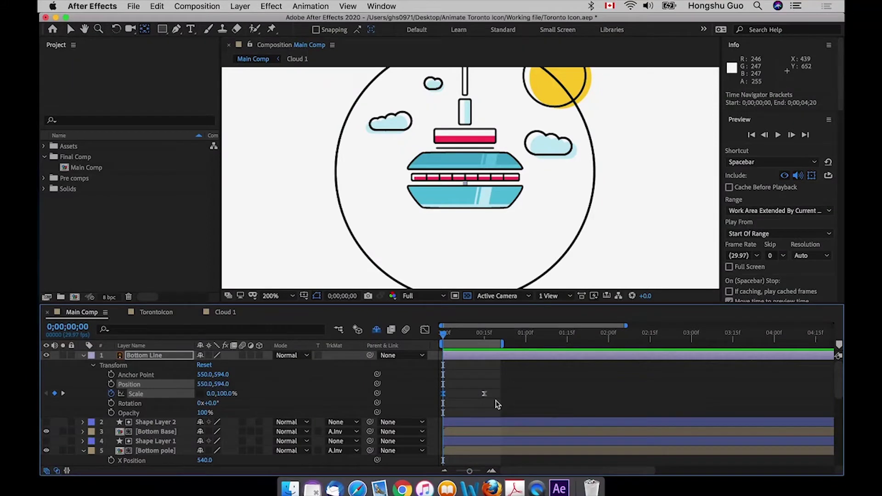
pyautogui.scroll(-1, 496, 404)
pyautogui.scroll(-2, 501, 394)
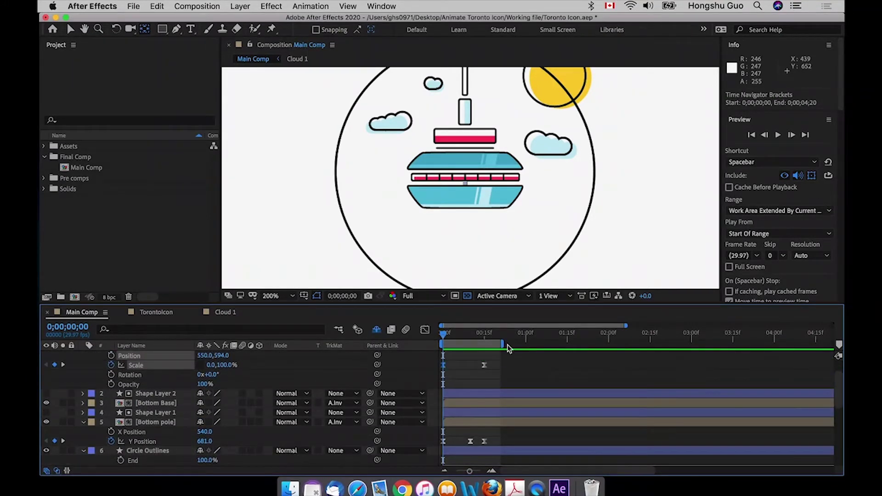
pyautogui.moveTo(507, 345); pyautogui.dragTo(530, 344)
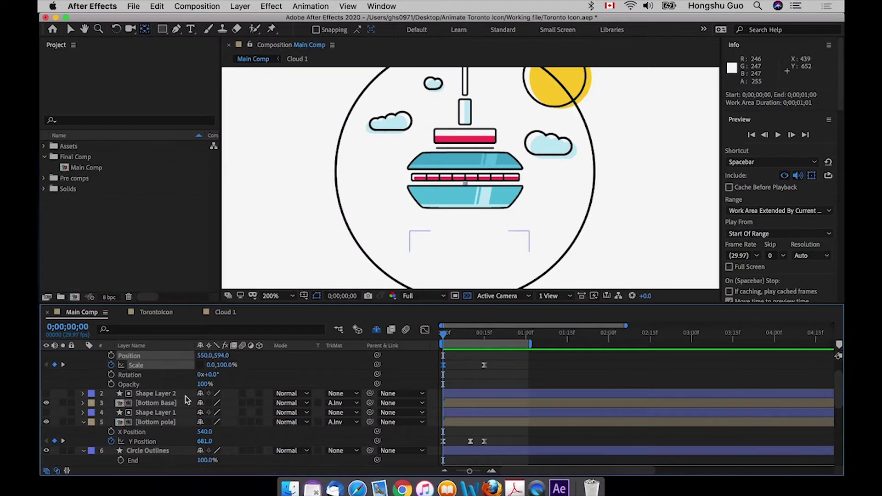
# - Select the Bottom Line, Bottom Base and Bottom pole layers together and show only their keyframed properties
pyautogui.scroll(3, 154, 382)
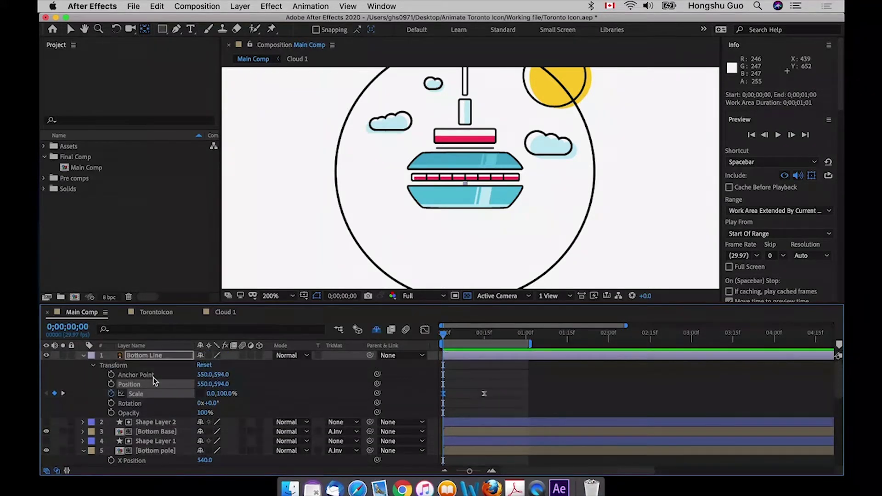
pyautogui.click(83, 355)
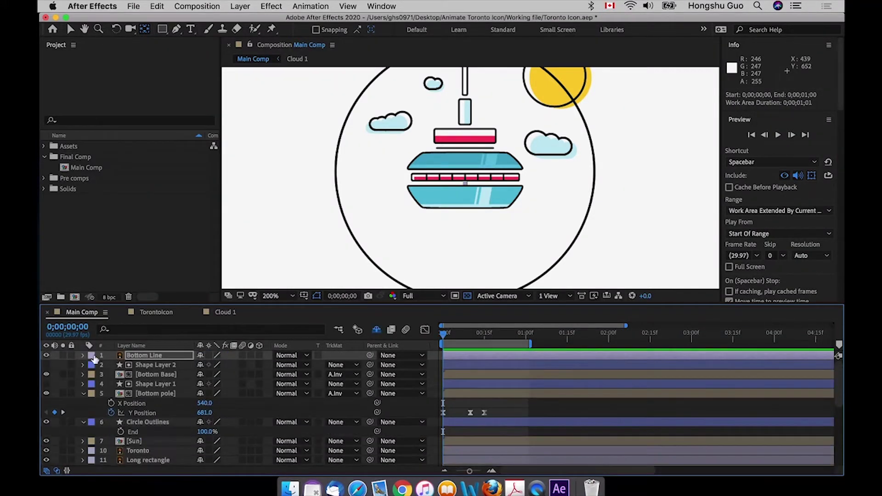
pyautogui.keyDown('super'); pyautogui.click(158, 374); pyautogui.keyUp('super')
pyautogui.keyDown('super'); pyautogui.click(152, 394); pyautogui.keyUp('super')
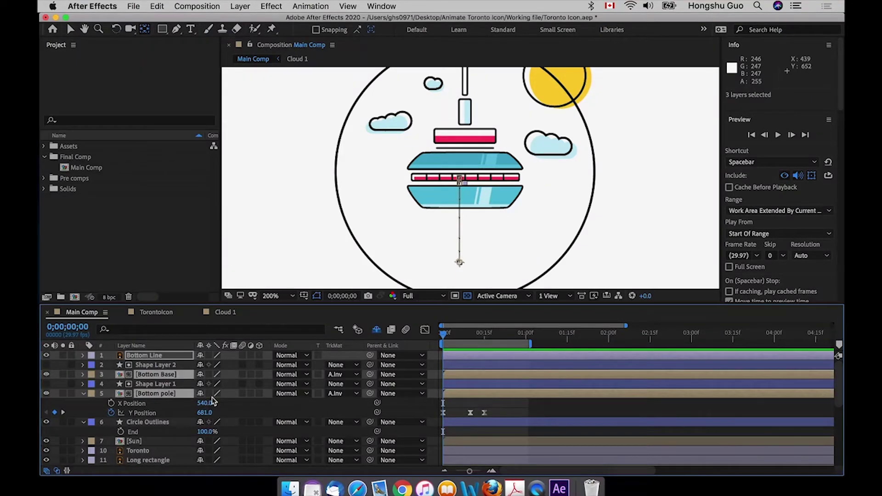
pyautogui.press('u')
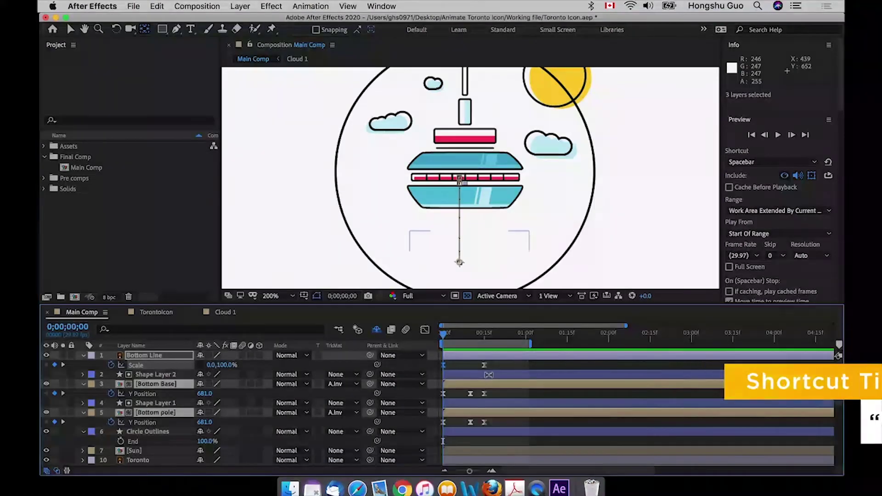
# - Stretch all keyframes of the Bottom Line, Bottom Base and Bottom pole proportionally so the last ones land at 0;00;00;25
pyautogui.moveTo(500, 363); pyautogui.dragTo(427, 423)
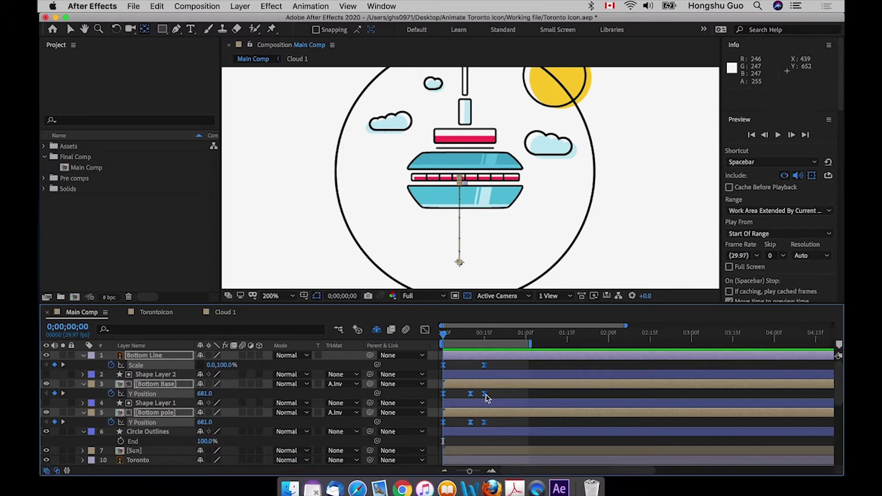
pyautogui.moveTo(486, 394); pyautogui.dragTo(515, 394)
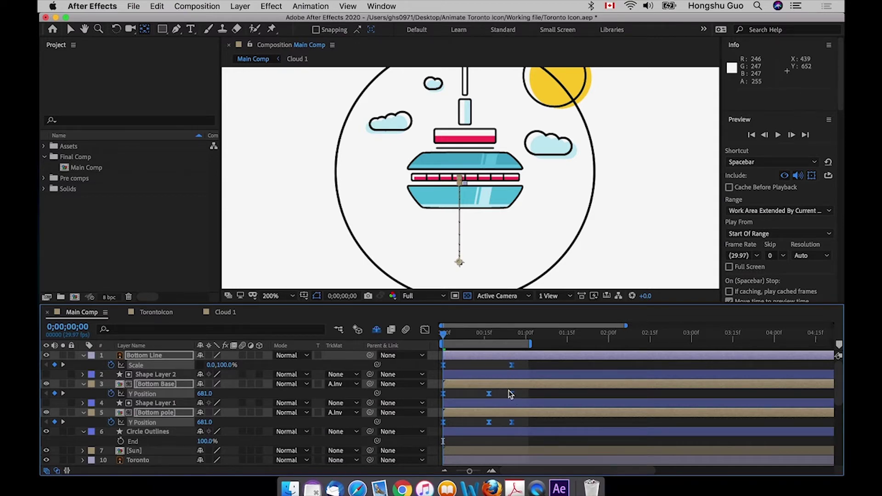
pyautogui.moveTo(514, 398)
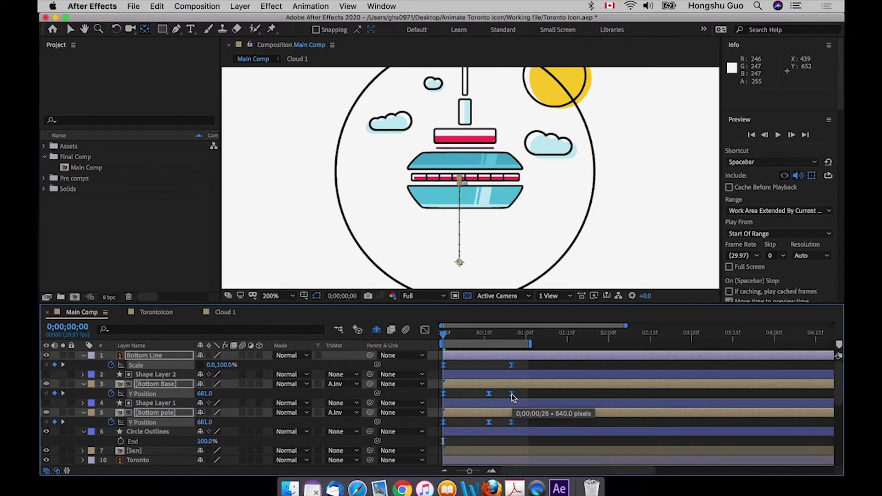
# - Preview the retimed pole, base and line animation from frame 0, and save the project
pyautogui.moveTo(452, 337); pyautogui.dragTo(428, 335)
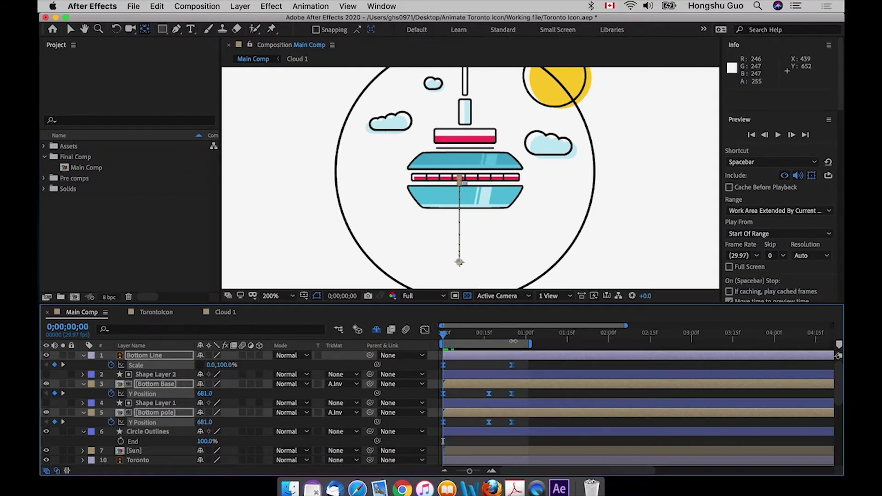
pyautogui.press('space')
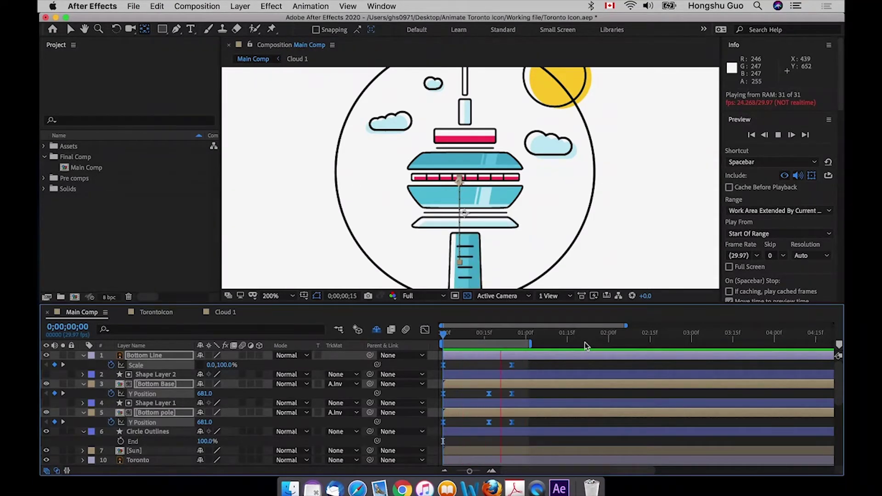
pyautogui.click(442, 334)
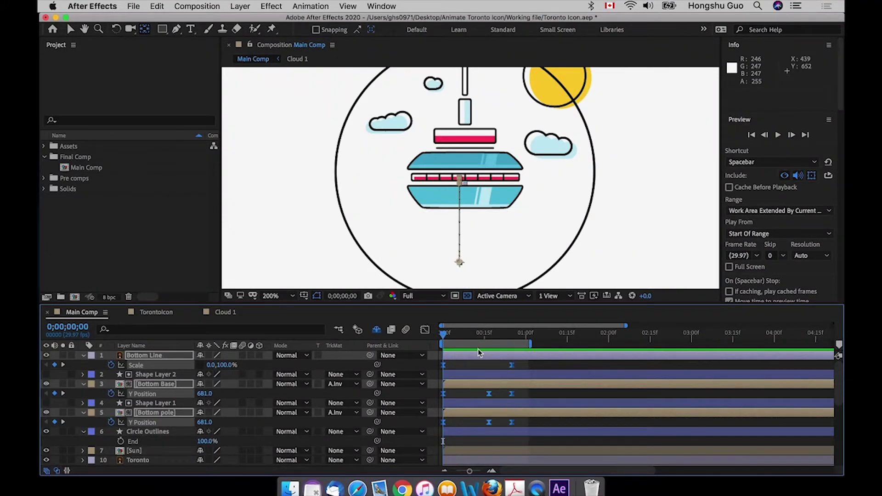
pyautogui.press('super+s')
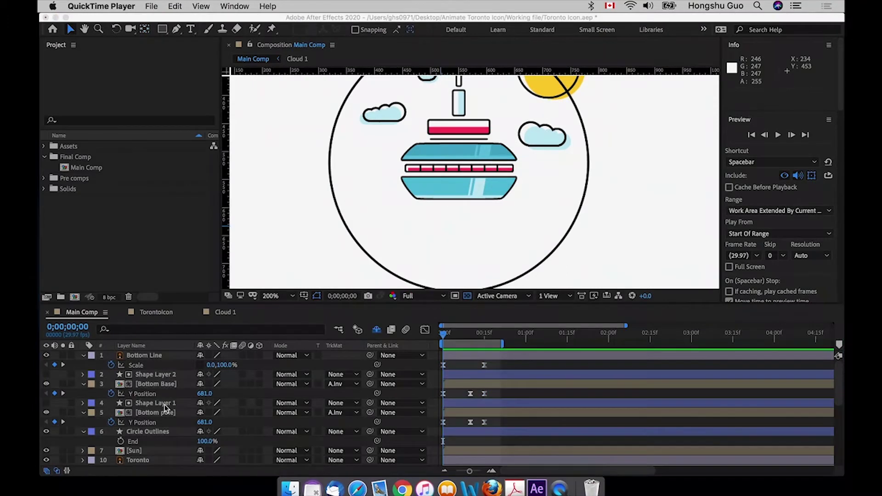
# - Bring the Top Line layer to the top of the Main Comp layer stack
pyautogui.scroll(-8, 164, 407)
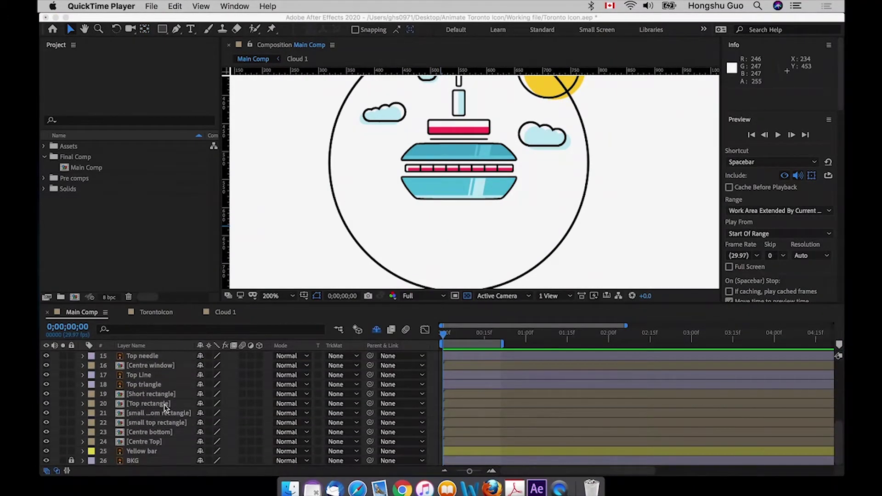
pyautogui.click(147, 377)
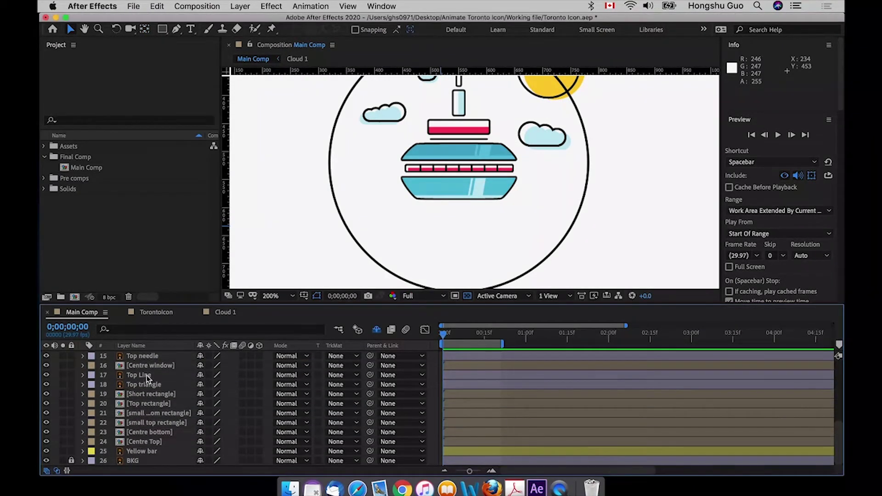
pyautogui.click(147, 376)
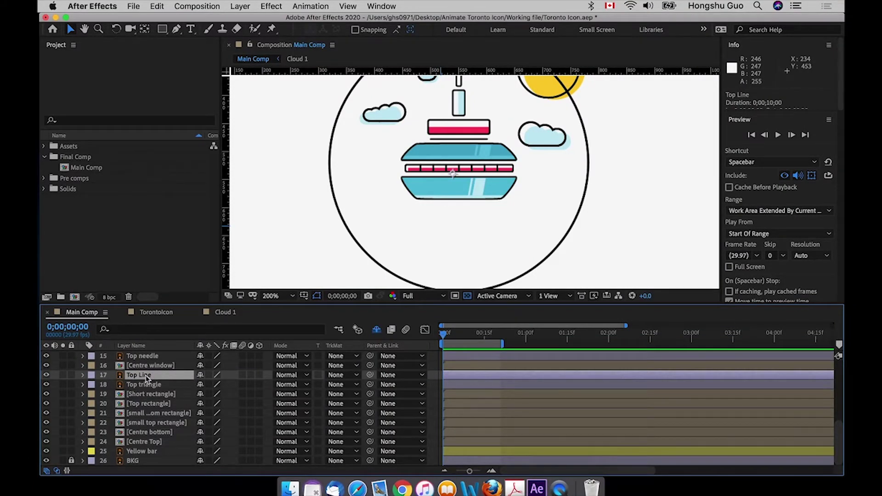
pyautogui.press('shift+super+]')
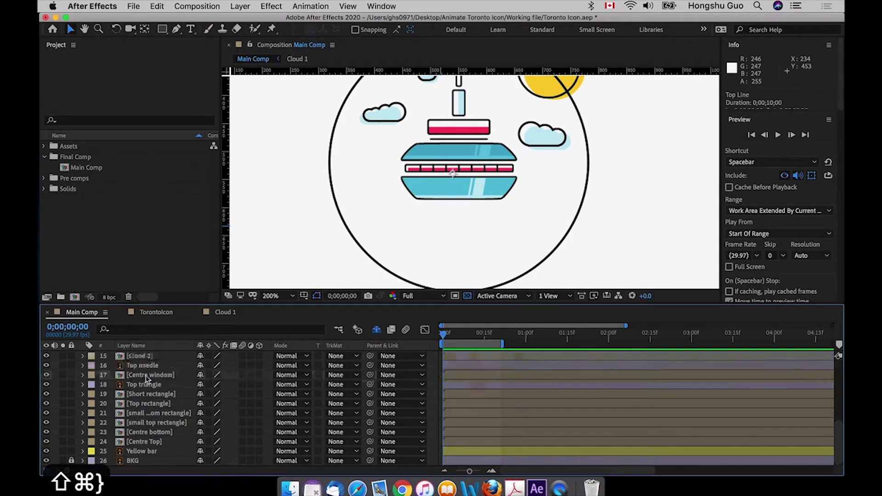
pyautogui.scroll(10, 146, 376)
# - Move to 0;00;00;08 and place a vertical guide at 550 through the Bottom Line's anchor point
pyautogui.click(145, 376)
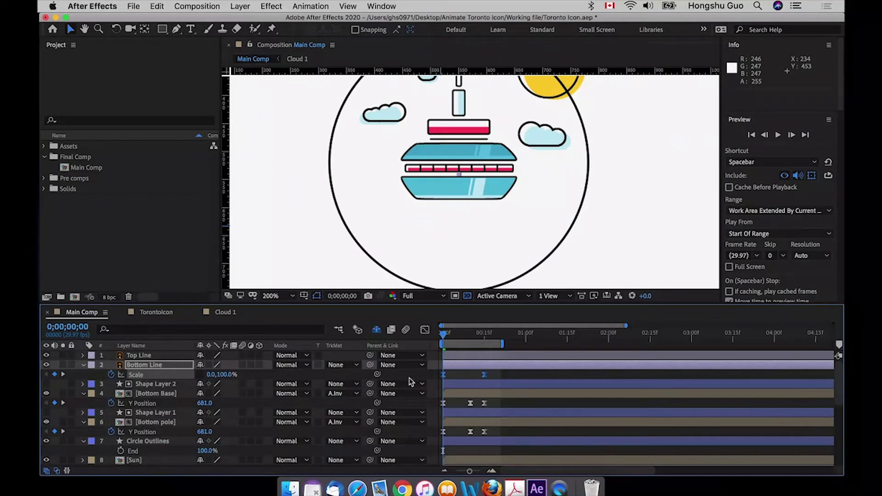
pyautogui.click(457, 356)
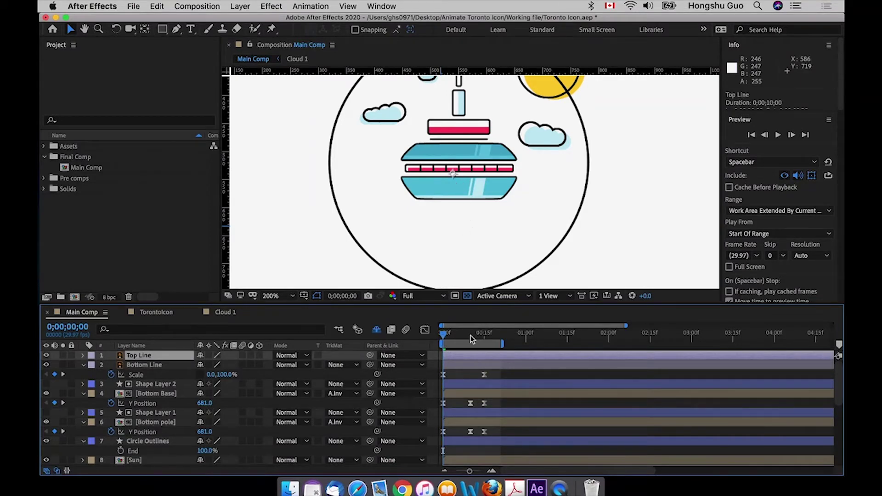
pyautogui.click(465, 335)
pyautogui.click(474, 366)
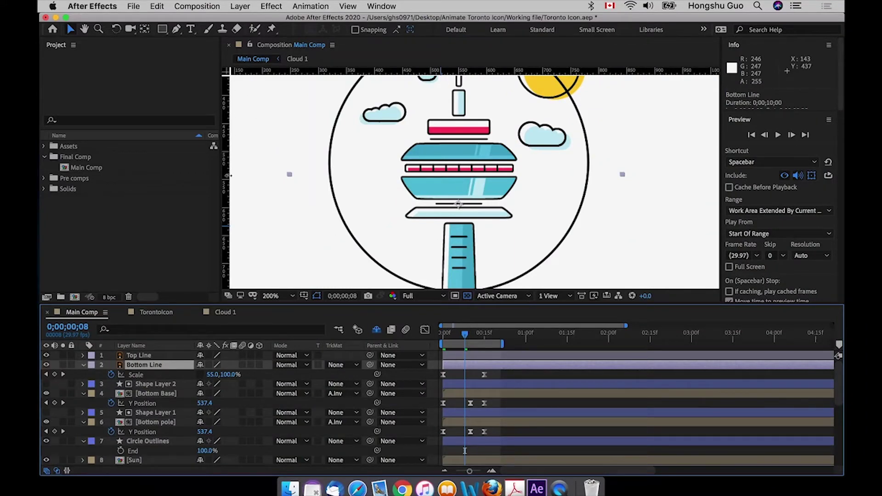
pyautogui.moveTo(228, 175); pyautogui.dragTo(459, 169)
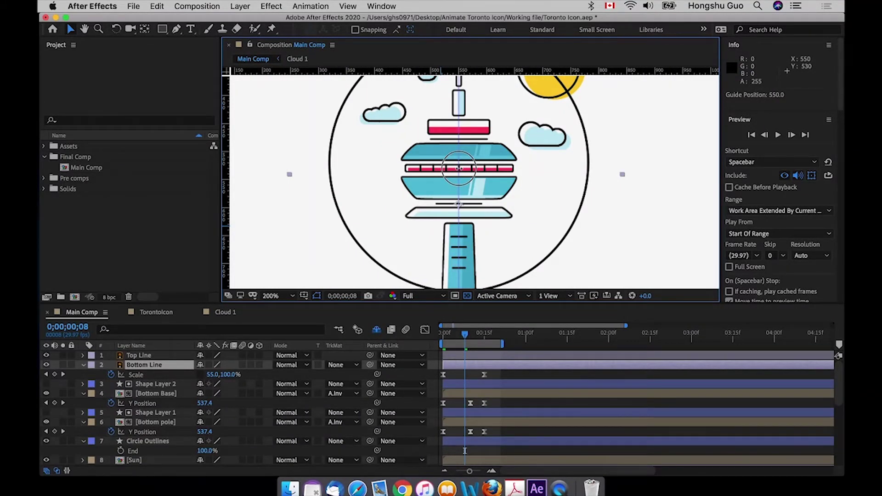
pyautogui.moveTo(458, 168); pyautogui.dragTo(459, 168)
# - Move the Top Line's anchor point onto the guide at the line's centre with the Pan Behind tool
pyautogui.click(140, 357)
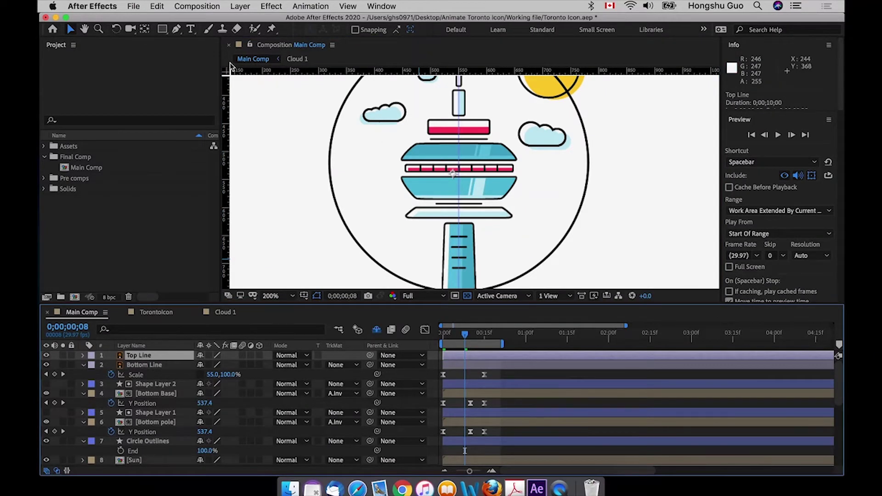
pyautogui.click(145, 30)
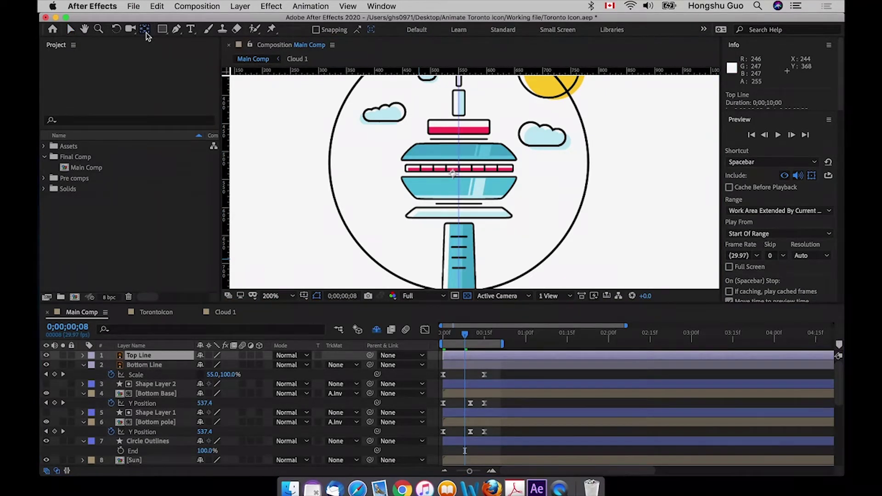
pyautogui.moveTo(452, 174); pyautogui.dragTo(458, 143)
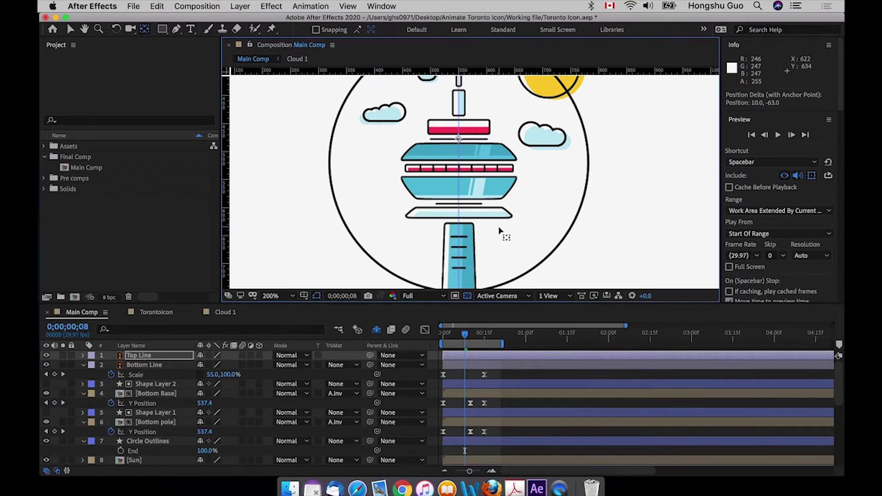
# - Copy the Bottom Line's two Scale keyframes and paste them onto the Top Line layer at frame 0
pyautogui.click(425, 374)
pyautogui.press('super+c')
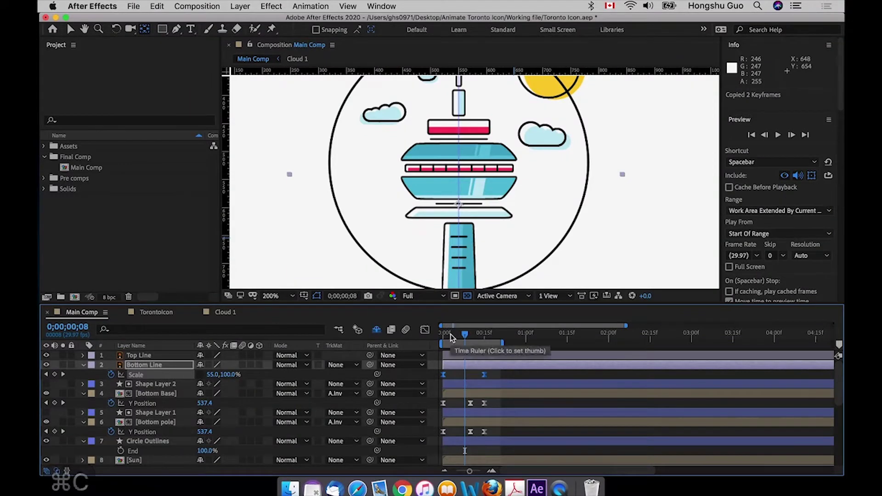
pyautogui.press('Home')
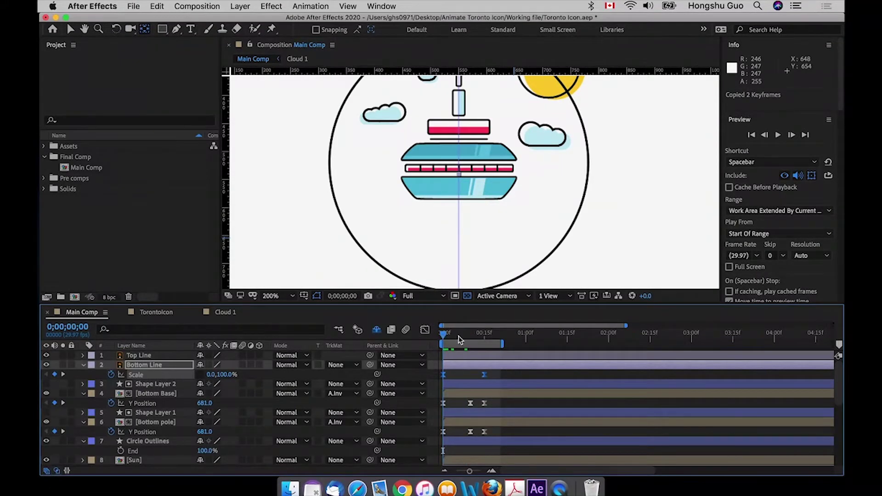
pyautogui.press('v')
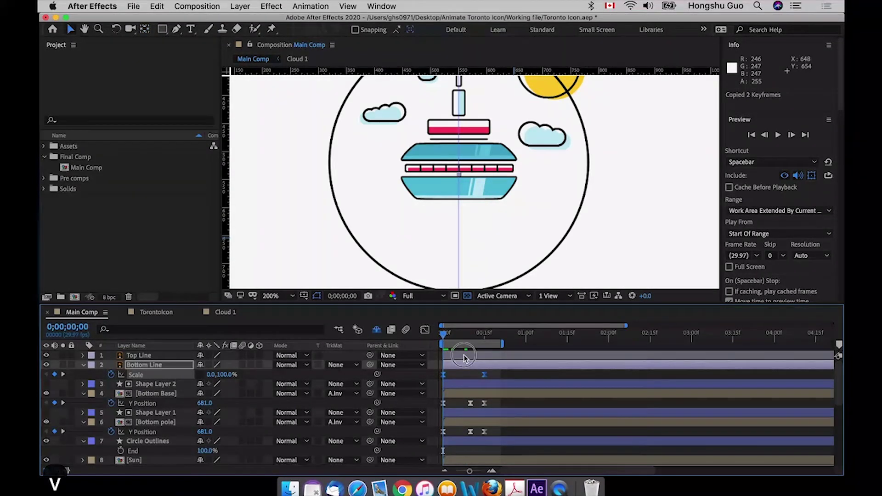
pyautogui.click(458, 356)
pyautogui.press('super+v')
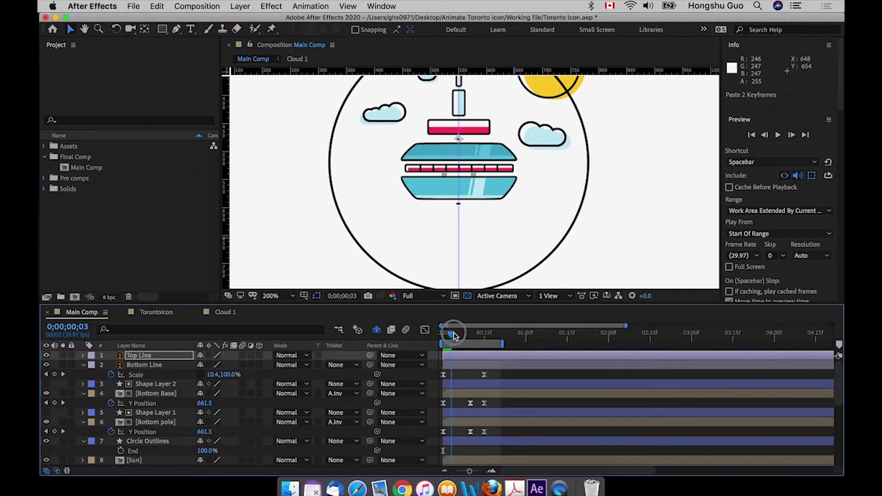
# - Preview both lines scaling out, park the playhead at 0;00;00;15, save the project and deselect the layers
pyautogui.press('space')
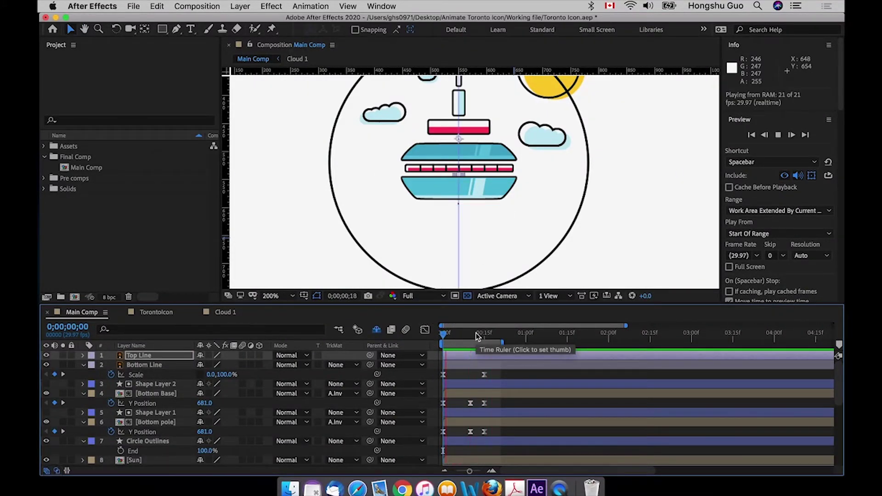
pyautogui.click(455, 334)
pyautogui.moveTo(454, 335); pyautogui.dragTo(484, 335)
pyautogui.press('space')
pyautogui.press('super+s')
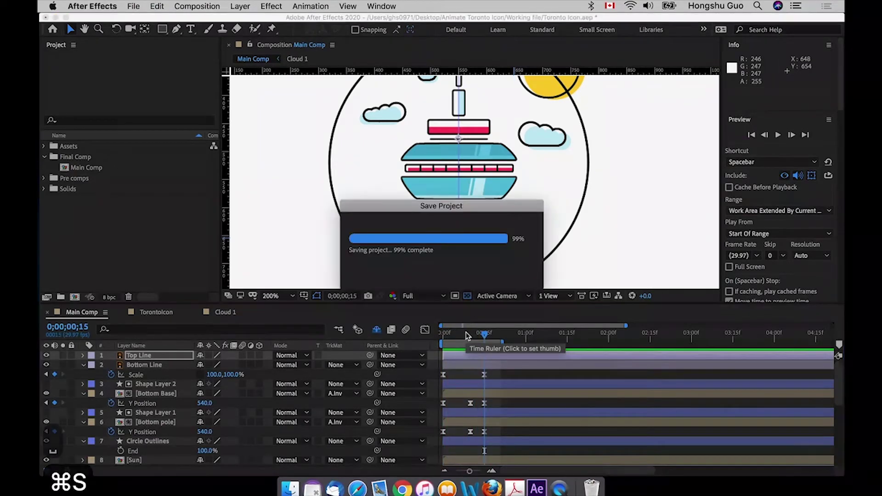
pyautogui.click(503, 375)
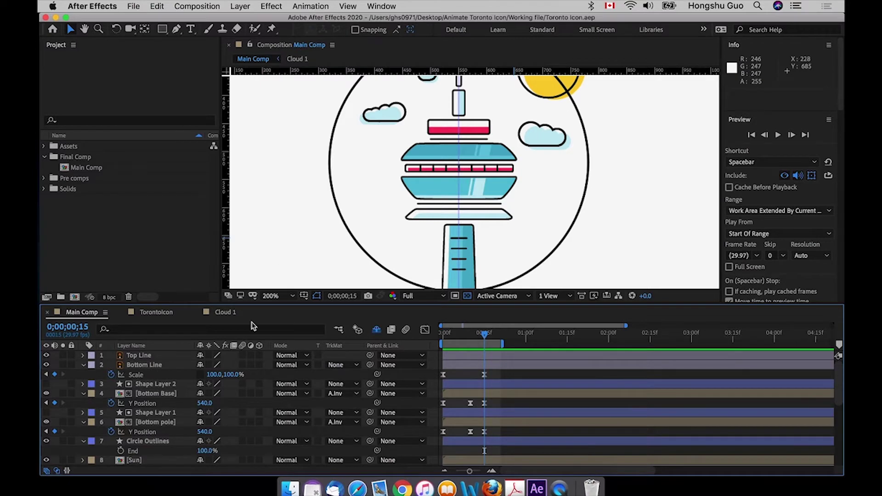
# - Bring the Centre window layer to the top of the Main Comp layer stack
pyautogui.scroll(-5, 147, 434)
pyautogui.click(155, 423)
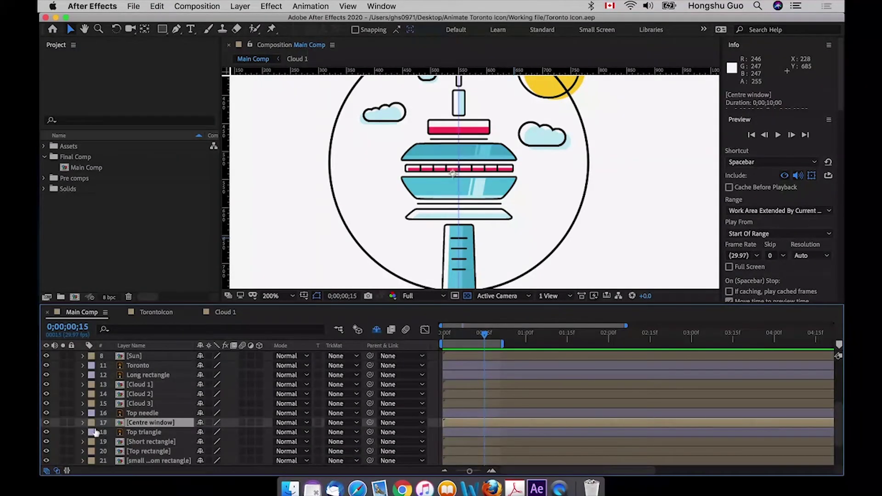
pyautogui.press('super+shift+bracketright')
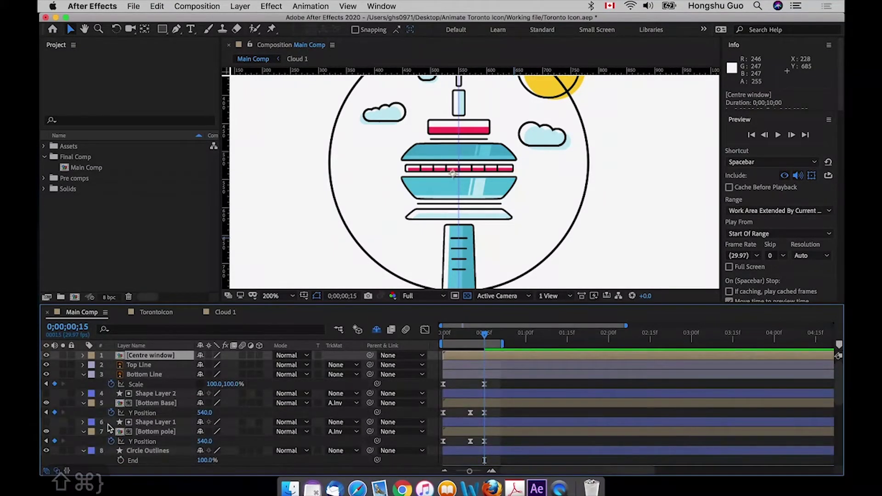
# - Return to frame 0 and move the Centre window's anchor point onto the guide at the window strip's centre
pyautogui.moveTo(484, 334); pyautogui.dragTo(435, 339)
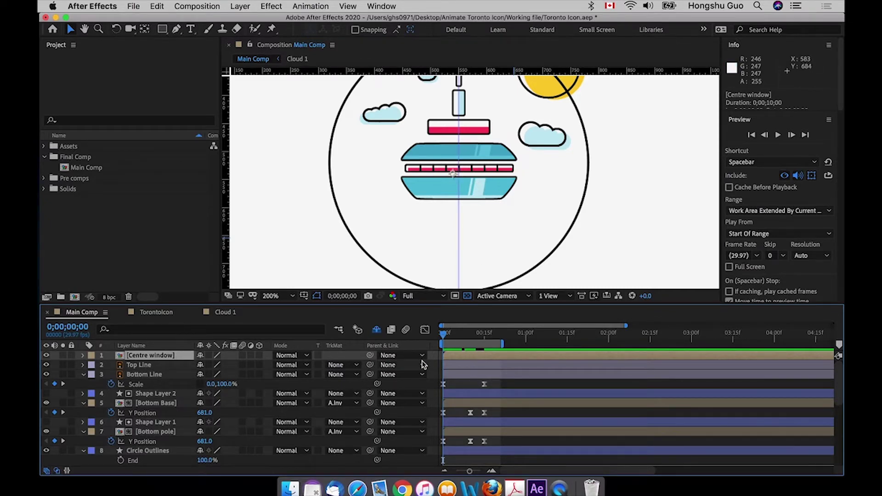
pyautogui.click(145, 29)
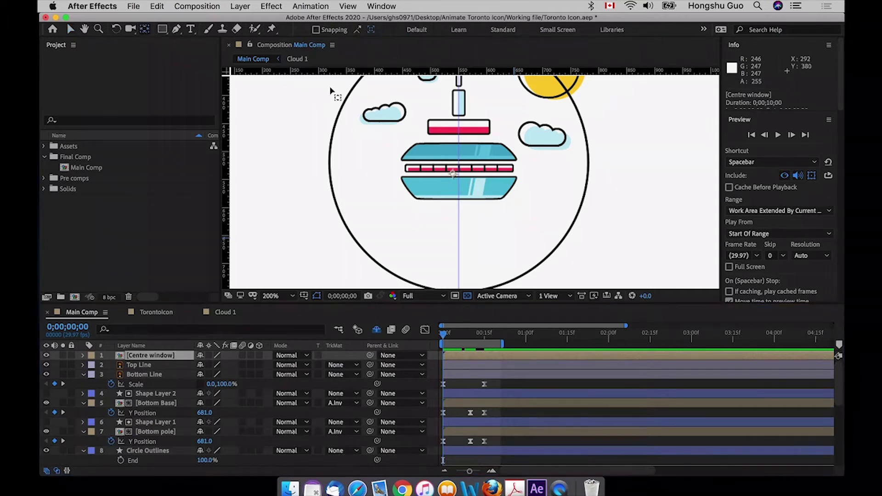
pyautogui.moveTo(448, 176); pyautogui.dragTo(458, 169)
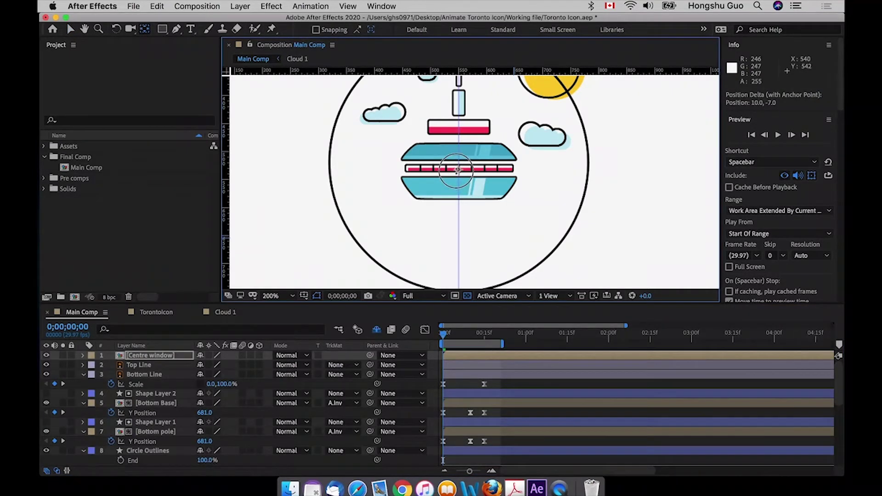
# - Expand the Centre window's Transform properties and unlink the proportions of its Scale
pyautogui.click(151, 355)
pyautogui.click(83, 356)
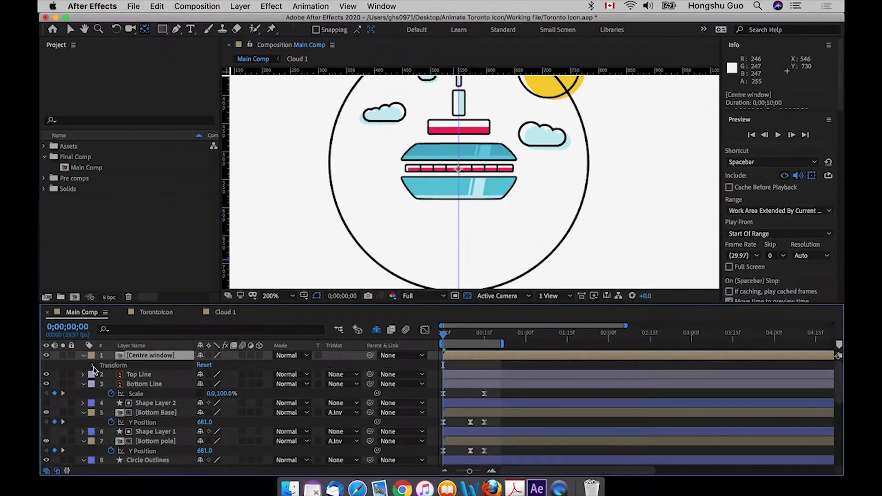
pyautogui.click(93, 365)
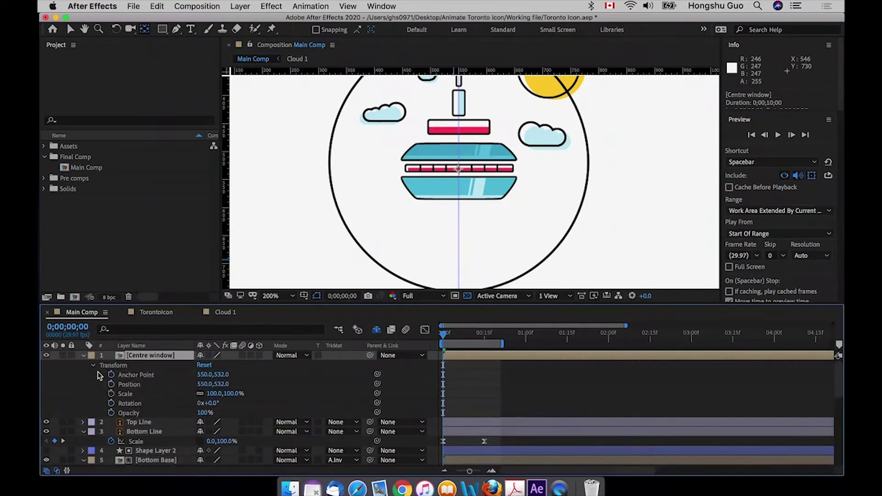
pyautogui.click(128, 395)
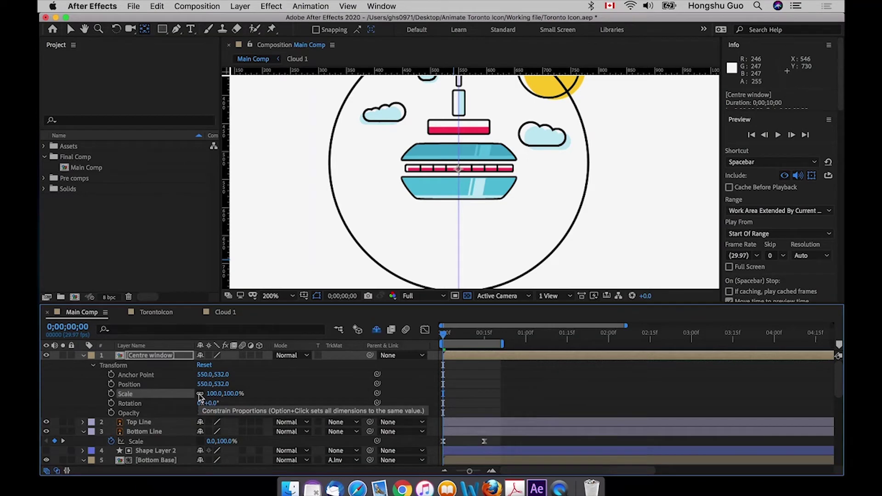
# - Copy the Bottom Line's two Scale keyframes onto the Centre window's Scale at frame 0 and preview the animation
pyautogui.moveTo(494, 439); pyautogui.dragTo(443, 429)
pyautogui.press('super+c')
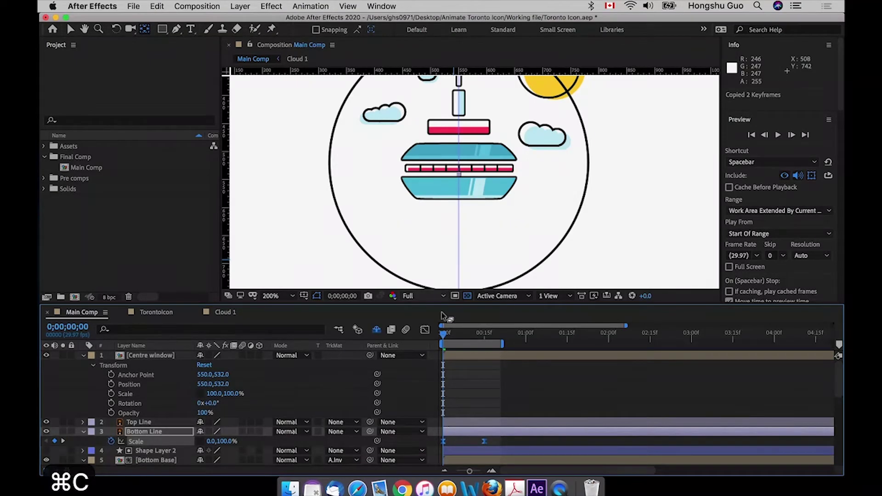
pyautogui.press('super+v')
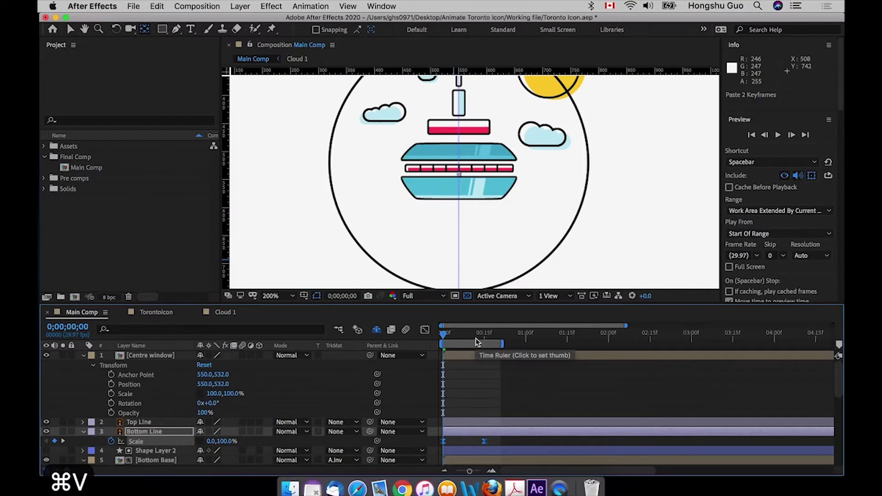
pyautogui.press('space')
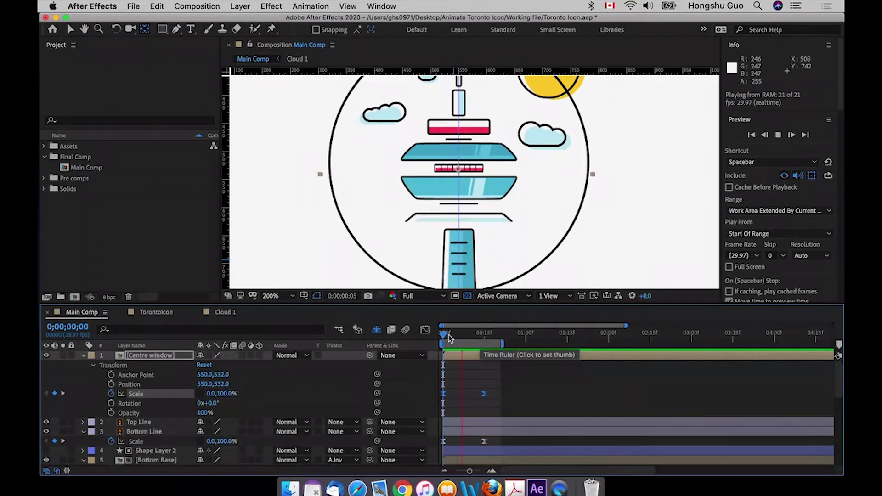
pyautogui.moveTo(455, 334); pyautogui.dragTo(433, 338)
pyautogui.press('space')
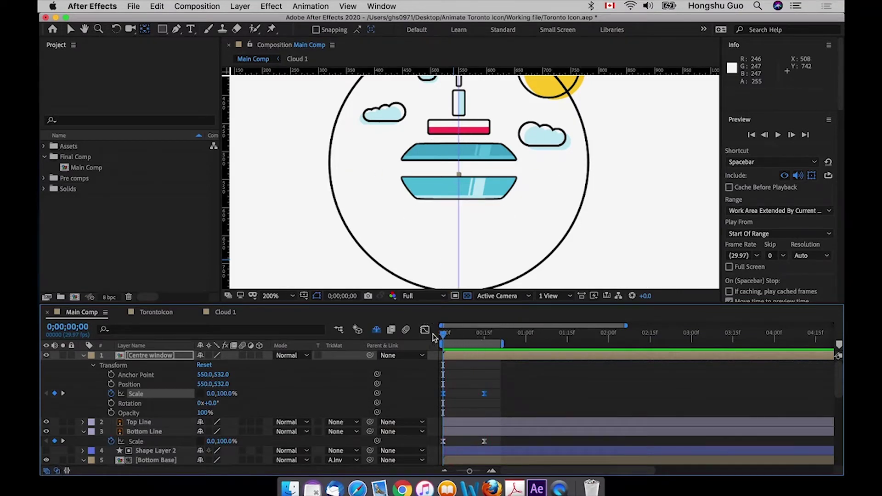
pyautogui.press('space')
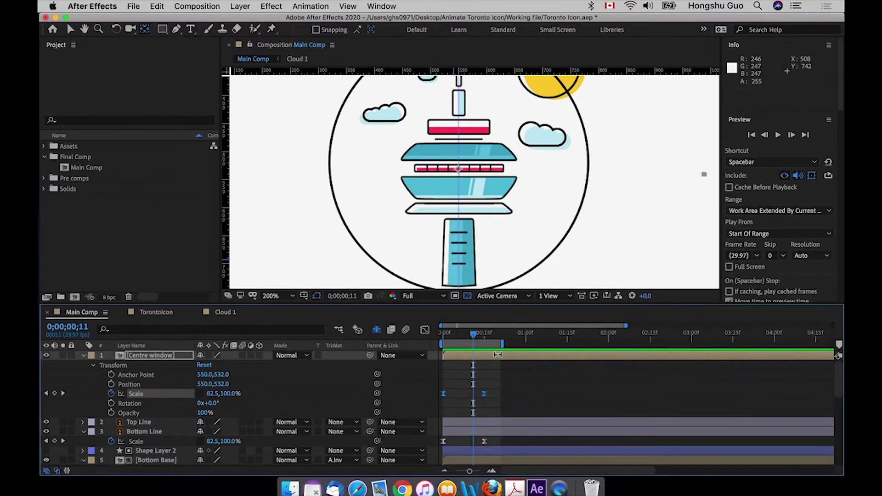
# - Add a 110% horizontal Scale keyframe to the Centre window between its existing ones, place it at 0;00;00;10 and preview from frame 0
pyautogui.press('v')
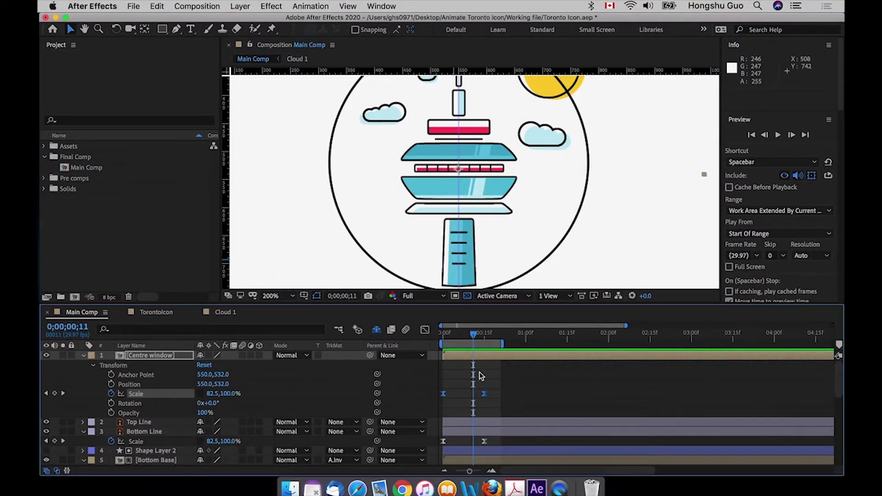
pyautogui.moveTo(475, 333); pyautogui.dragTo(470, 338)
pyautogui.click(212, 395)
pyautogui.write('11')
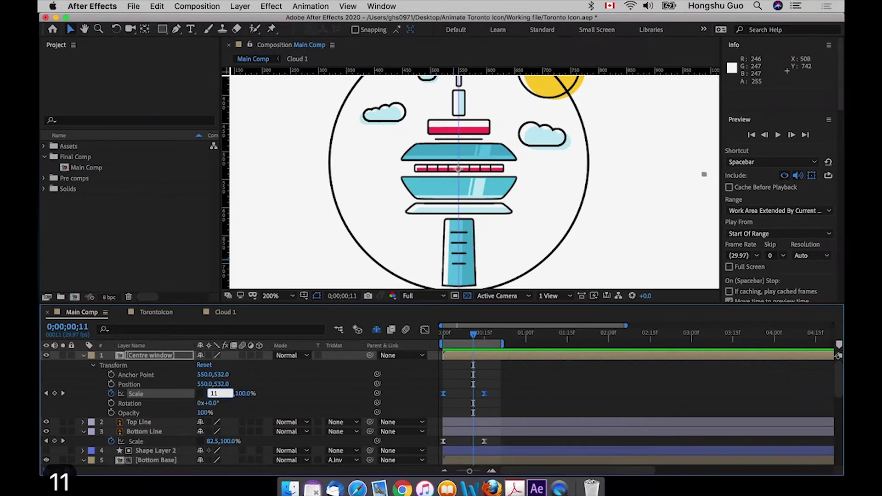
pyautogui.write('0')
pyautogui.click(480, 376)
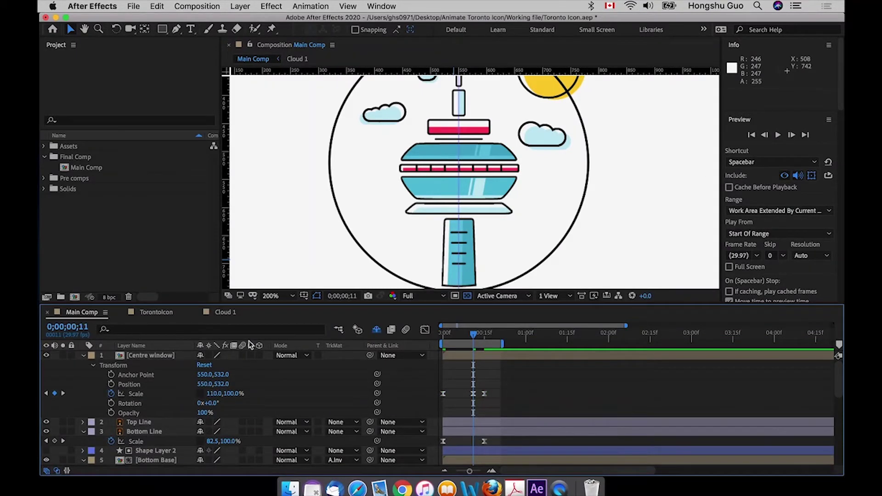
pyautogui.moveTo(473, 394); pyautogui.dragTo(470, 395)
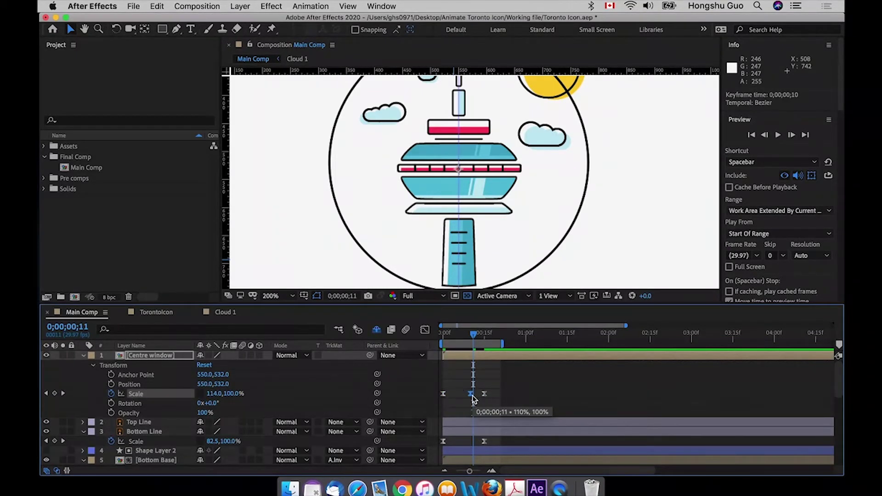
pyautogui.click(470, 336)
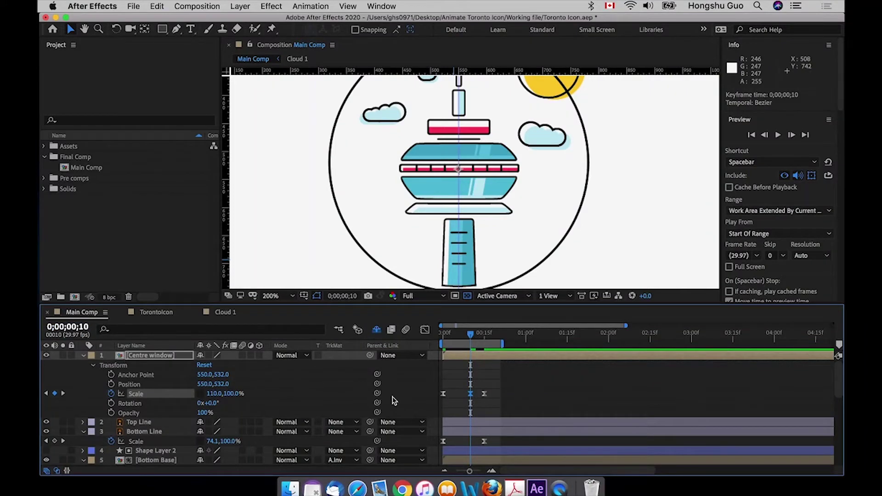
pyautogui.click(448, 337)
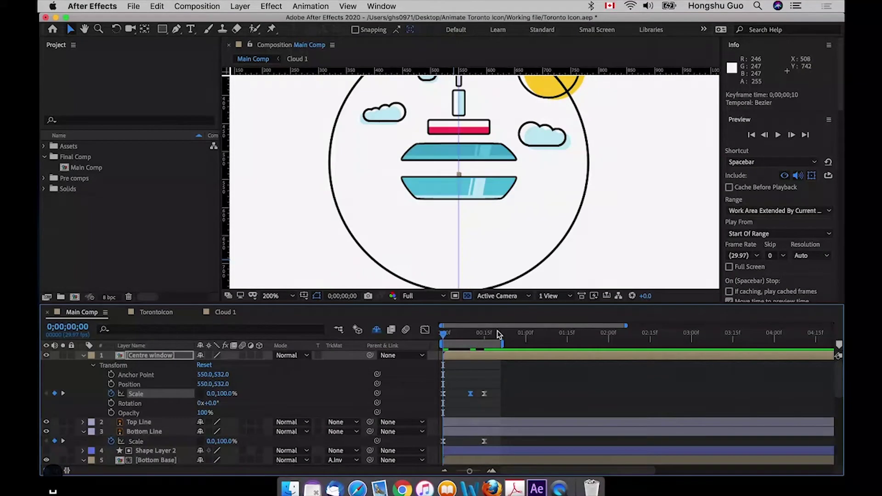
pyautogui.press('space')
pyautogui.press('space')
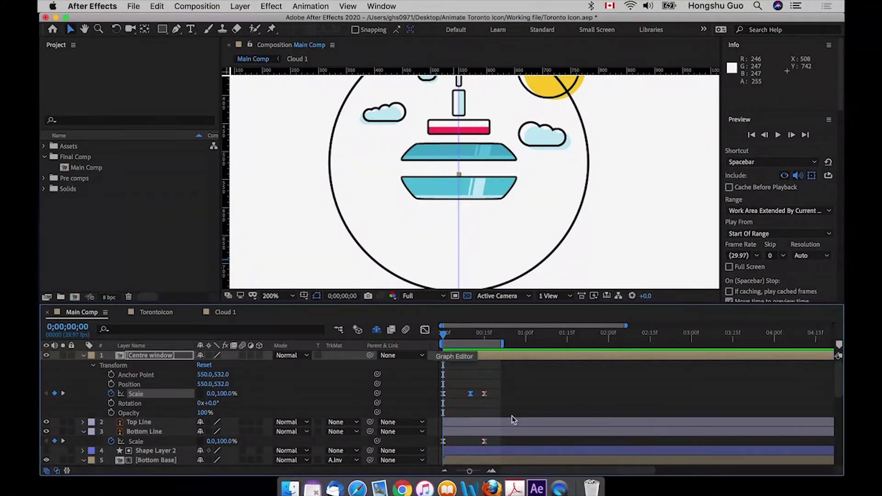
# - Show the speed graph of the Centre window's Scale keyframes and lengthen the easing out of the first and into the middle keyframe
pyautogui.moveTo(497, 390); pyautogui.dragTo(438, 402)
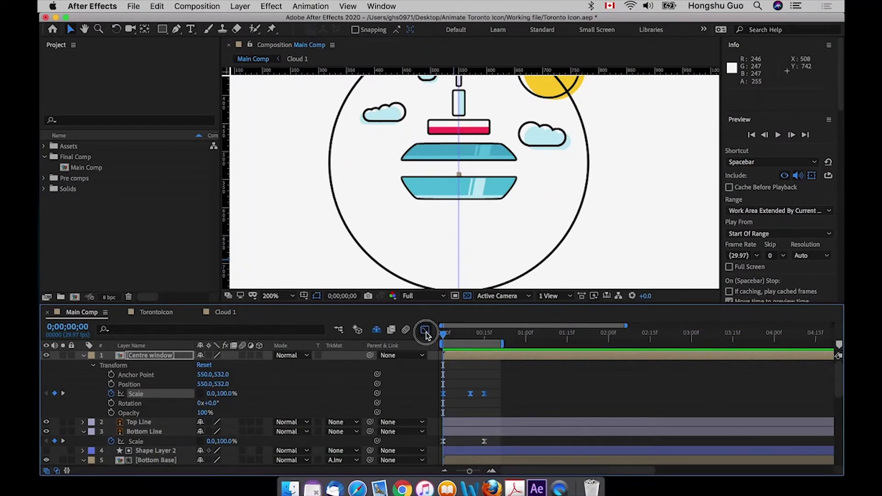
pyautogui.click(425, 330)
pyautogui.click(607, 459)
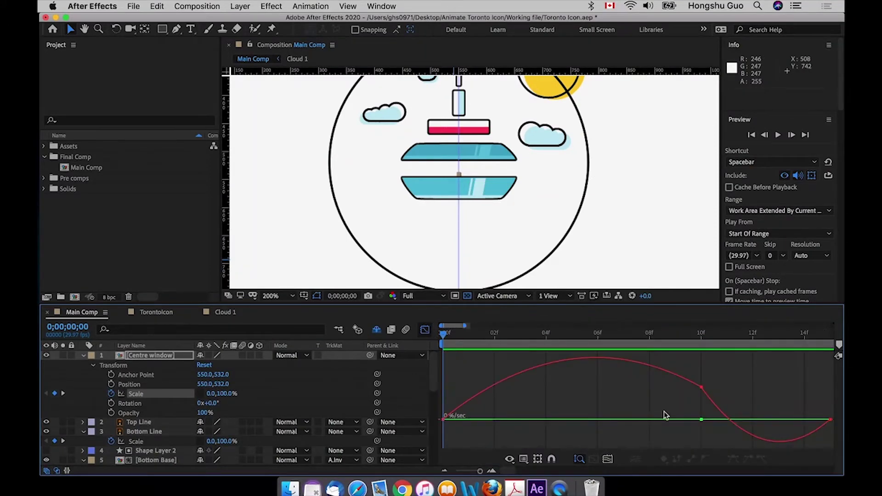
pyautogui.click(524, 459)
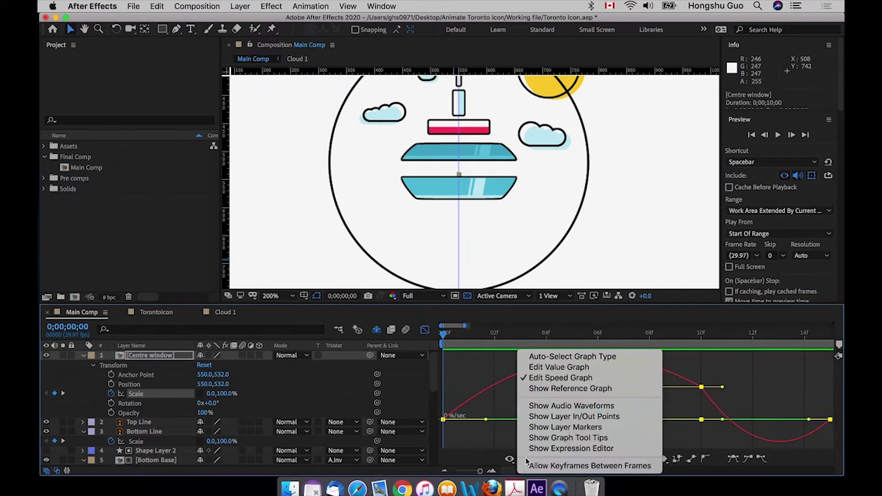
pyautogui.click(503, 443)
pyautogui.moveTo(486, 420); pyautogui.dragTo(517, 420)
pyautogui.moveTo(729, 444); pyautogui.dragTo(643, 399)
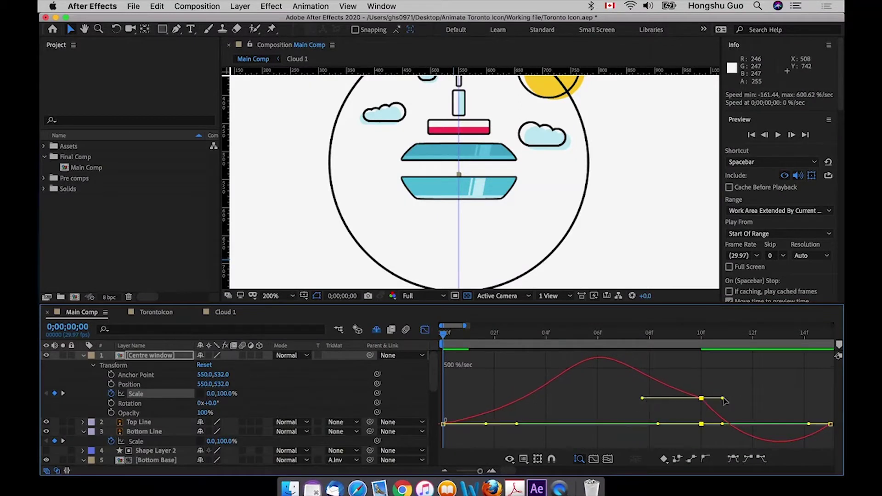
# - Lengthen the speed graph's easing out of the middle keyframe and into the last one, and close the graph
pyautogui.hscroll(5, 735, 394)
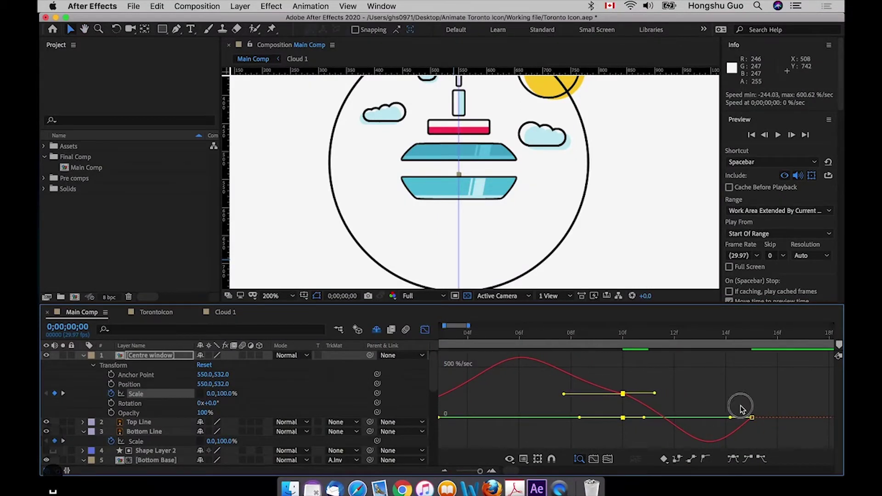
pyautogui.click(751, 418)
pyautogui.moveTo(731, 417); pyautogui.dragTo(717, 417)
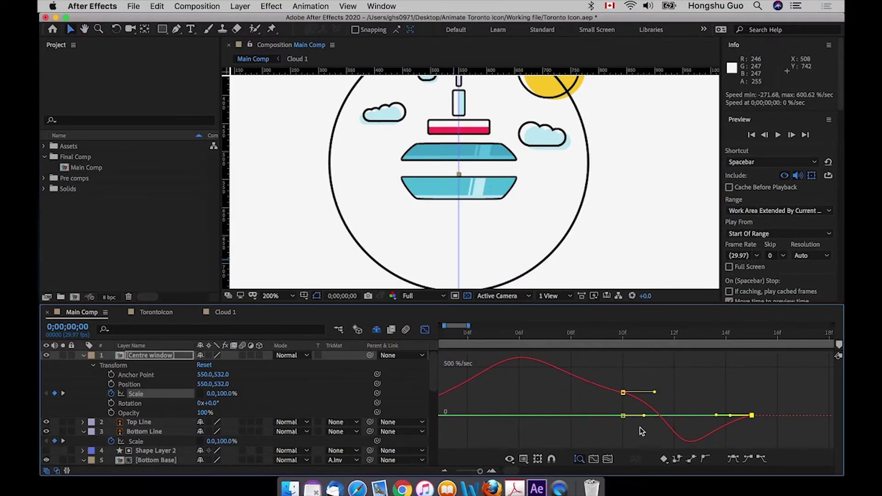
pyautogui.moveTo(640, 425); pyautogui.dragTo(606, 380)
pyautogui.moveTo(654, 393); pyautogui.dragTo(662, 393)
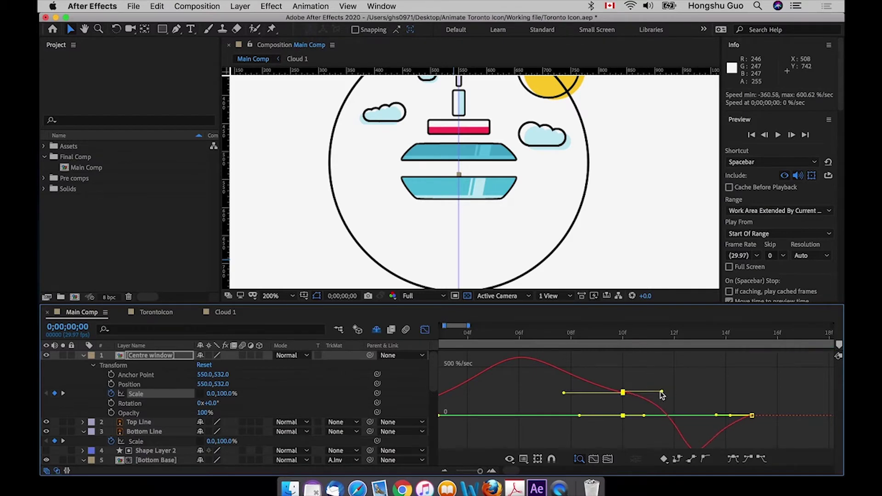
pyautogui.click(425, 329)
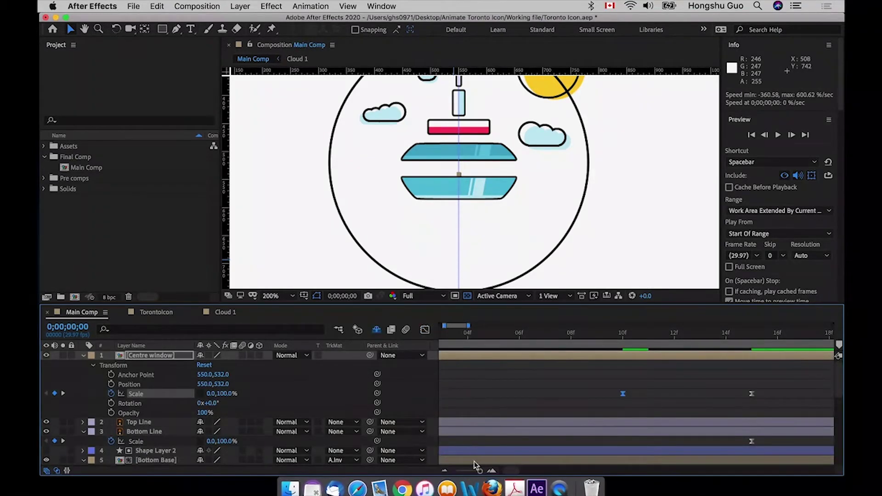
# - Preview the eased Centre window, set its horizontal Scale at 0;00;00;10 to 105%, and play the animation again from frame 0
pyautogui.moveTo(480, 471); pyautogui.dragTo(466, 471)
pyautogui.click(428, 329)
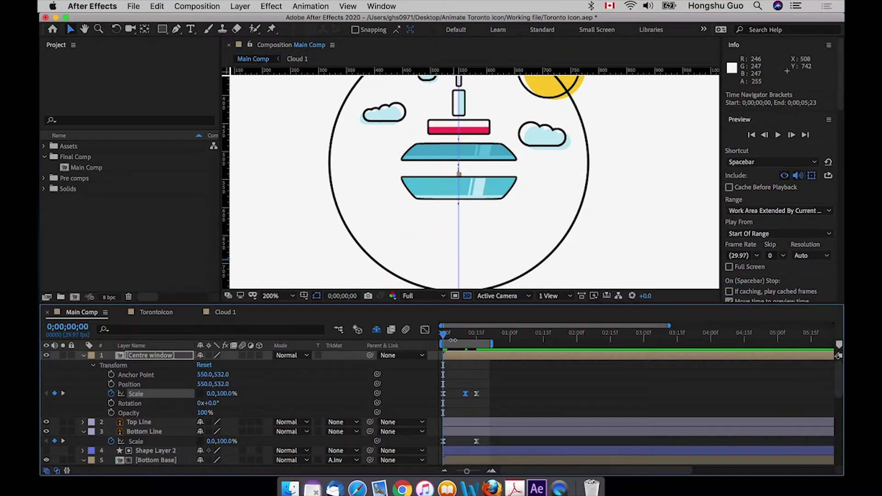
pyautogui.click(443, 337)
pyautogui.press('space')
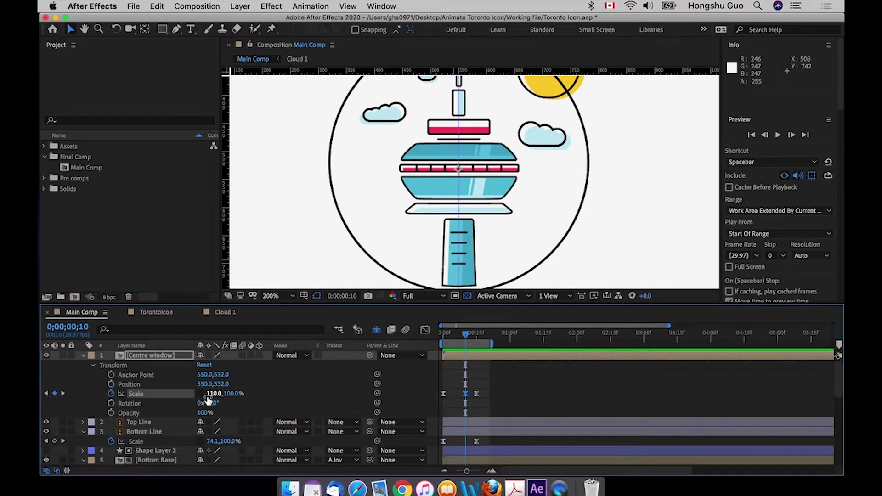
pyautogui.click(214, 394)
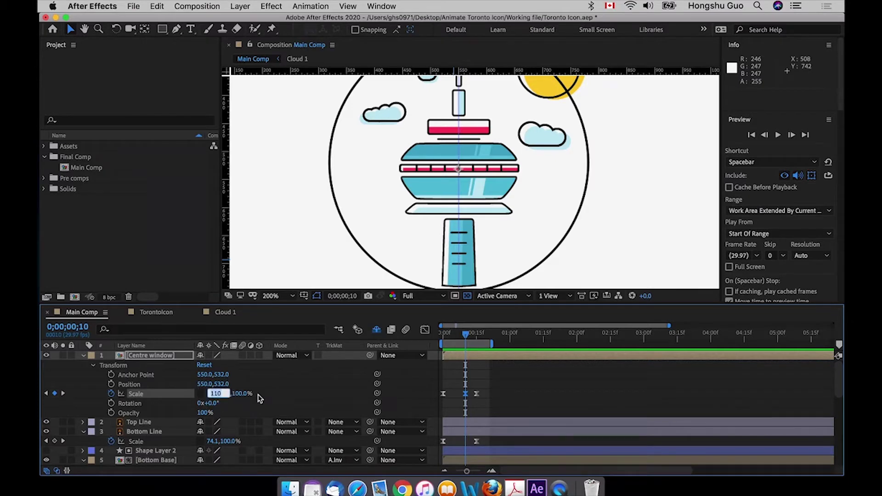
pyautogui.write('105')
pyautogui.click(493, 385)
pyautogui.press('space')
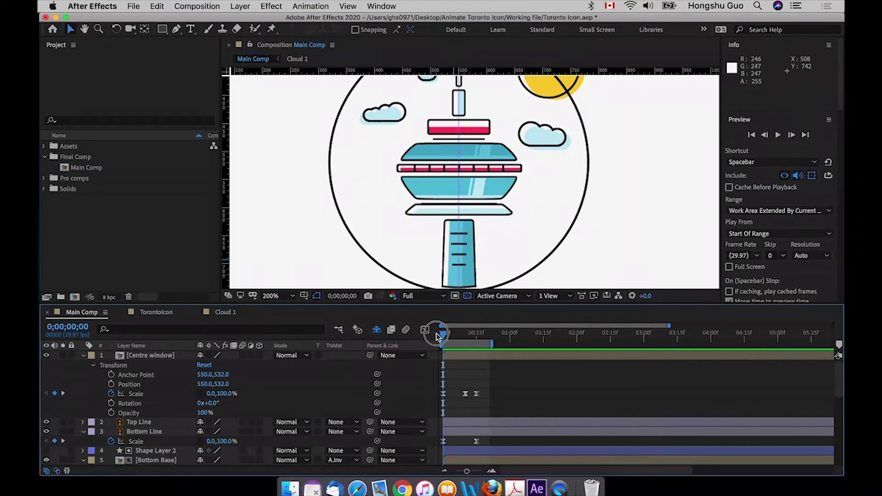
pyautogui.press('space')
# - Save the project and collapse the Centre window layer's properties
pyautogui.press('super+s')
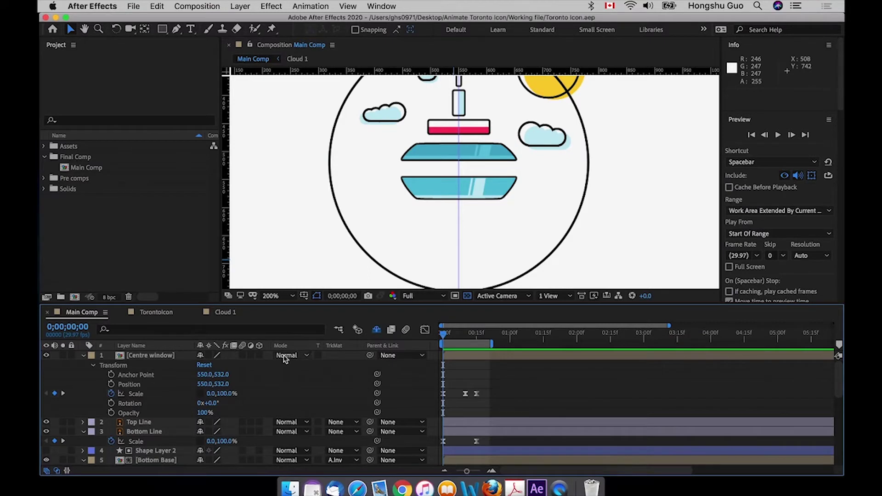
pyautogui.click(83, 355)
pyautogui.click(151, 358)
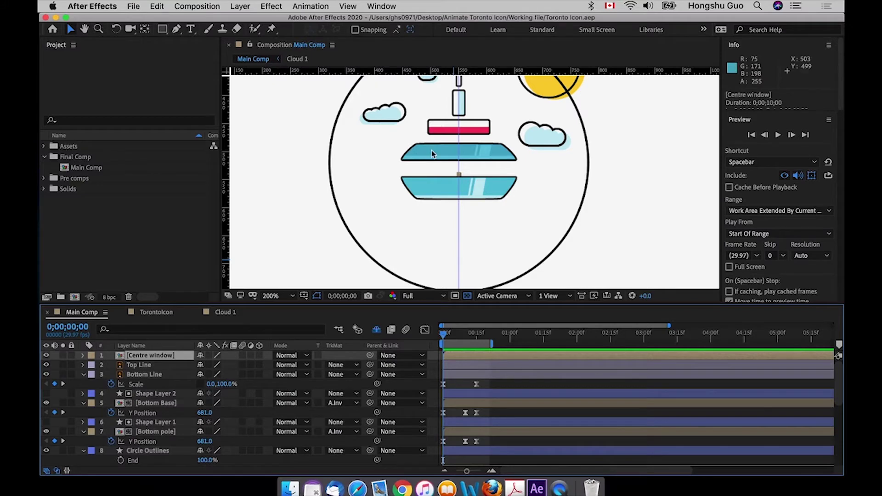
# - Bring the Centre bottom and Centre Top layers to the top of the layer stack and scrub through the opening frames
pyautogui.scroll(-8, 182, 419)
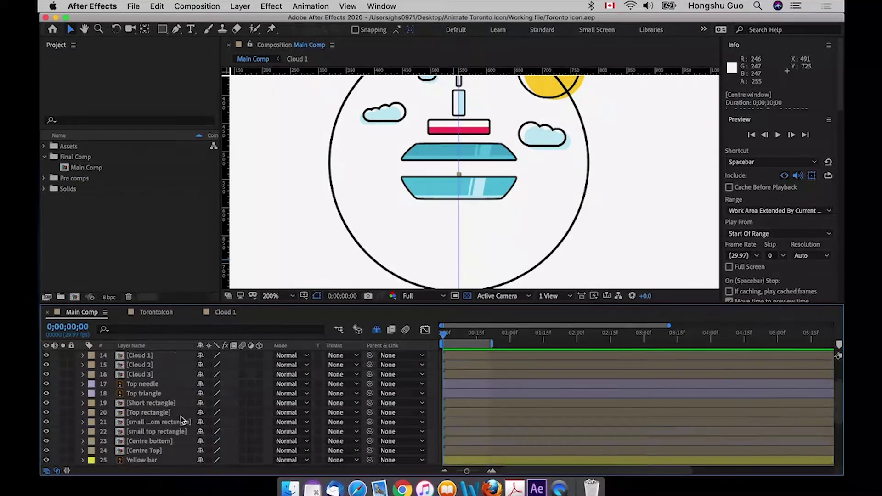
pyautogui.click(150, 443)
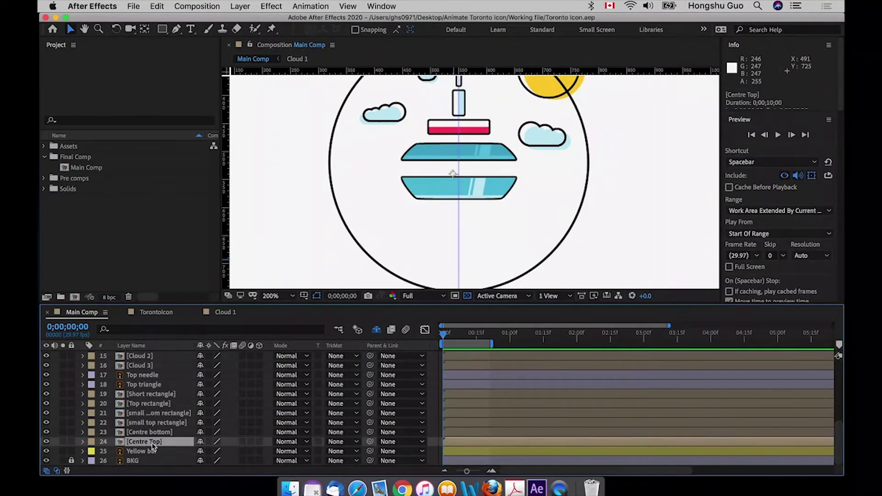
pyautogui.keyDown('shift'); pyautogui.click(158, 432); pyautogui.keyUp('shift')
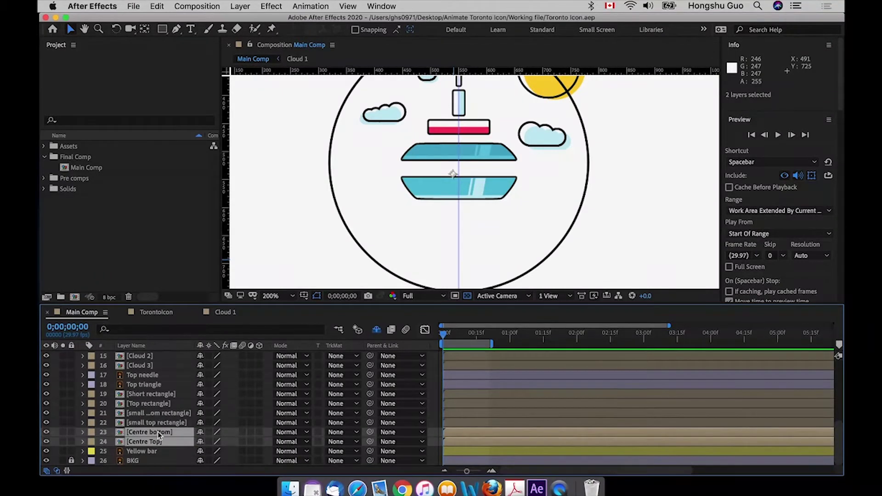
pyautogui.press('super+shift+bracketright')
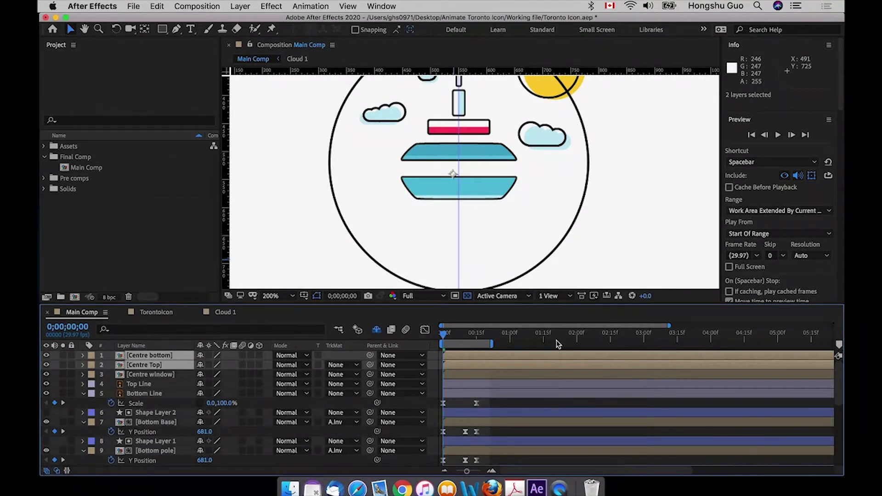
pyautogui.click(514, 404)
pyautogui.moveTo(443, 333); pyautogui.dragTo(476, 334)
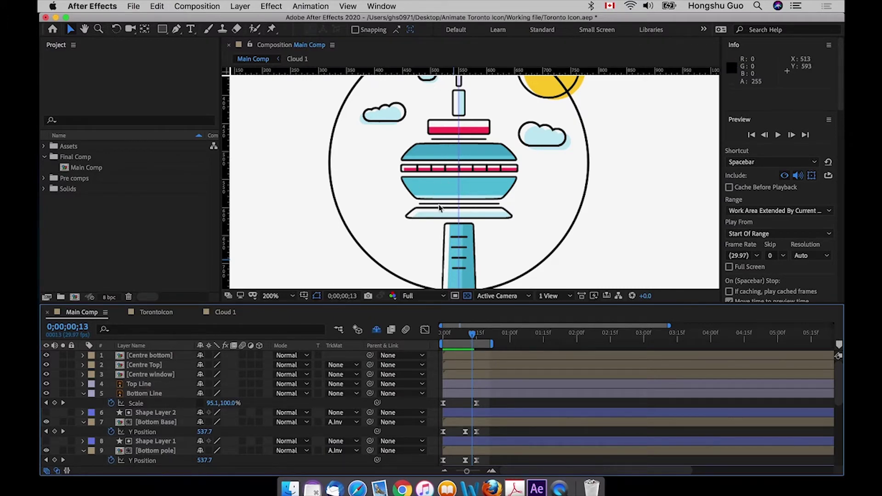
pyautogui.click(443, 334)
# - Expand the Centre bottom layer's Transform properties and separate its Position into X and Y dimensions
pyautogui.click(147, 356)
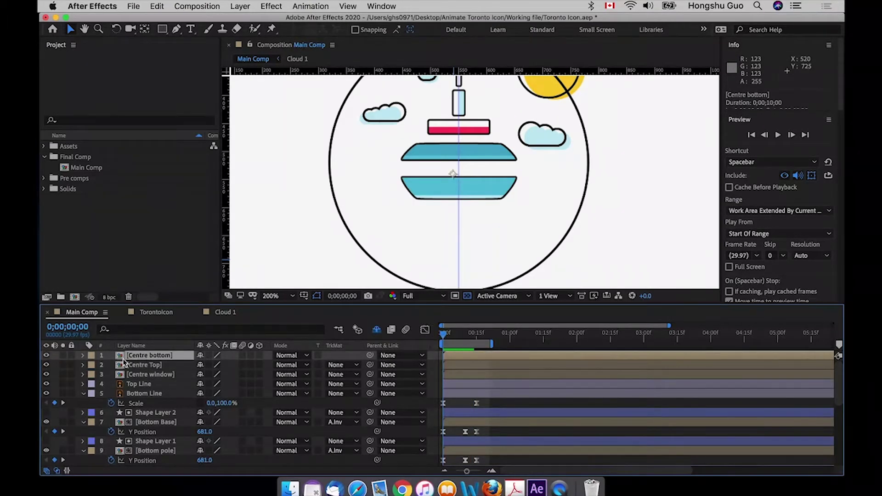
pyautogui.click(83, 356)
pyautogui.click(92, 365)
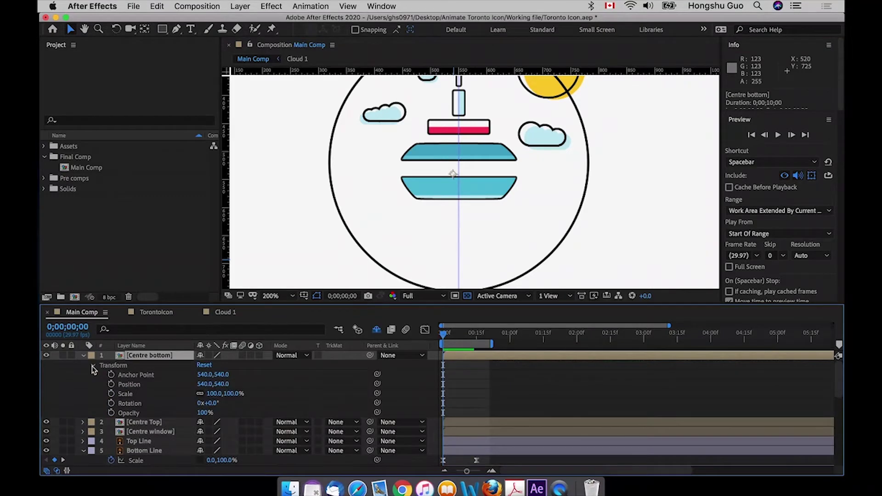
pyautogui.click(140, 385)
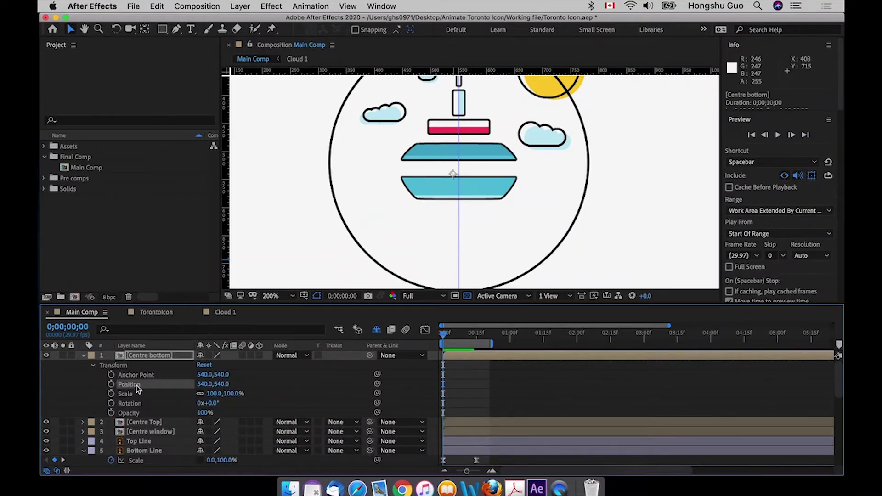
pyautogui.rightClick(138, 389)
pyautogui.click(156, 364)
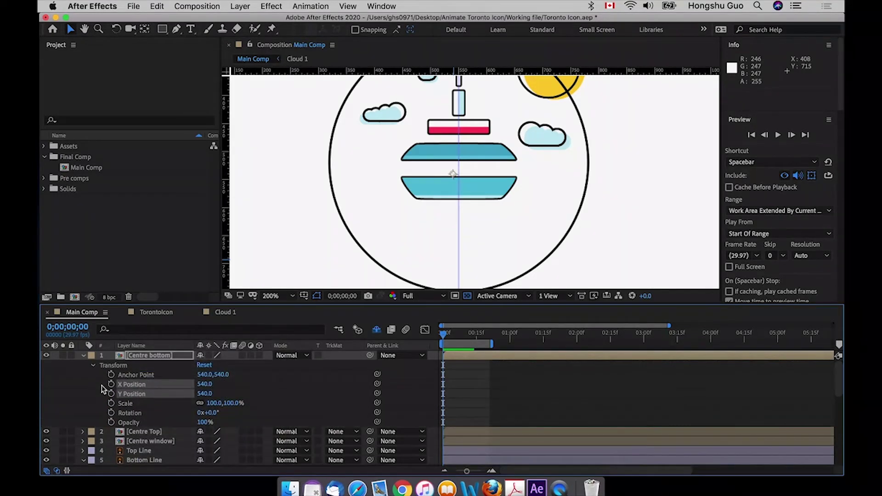
# - Keyframe the Centre bottom's Y Position at 540 at 0;00;00;15 and at 469 on frame 0, and preview the motion
pyautogui.click(102, 390)
pyautogui.press('space')
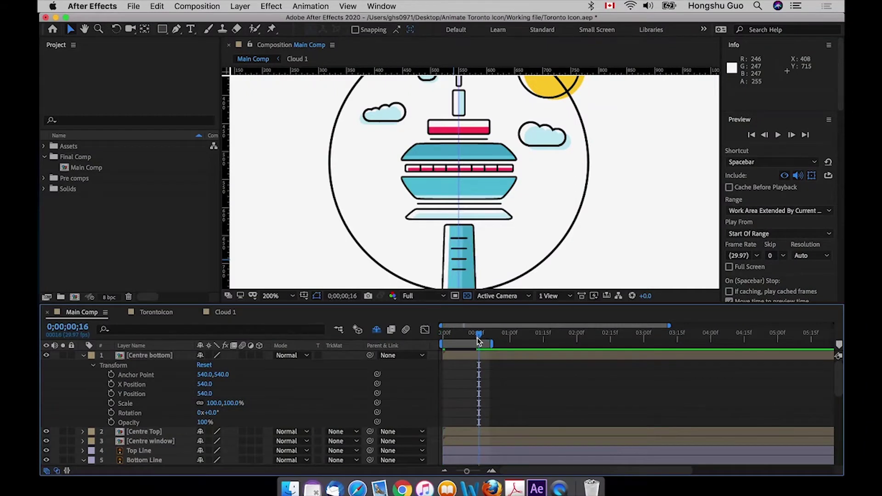
pyautogui.moveTo(478, 340); pyautogui.dragTo(476, 340)
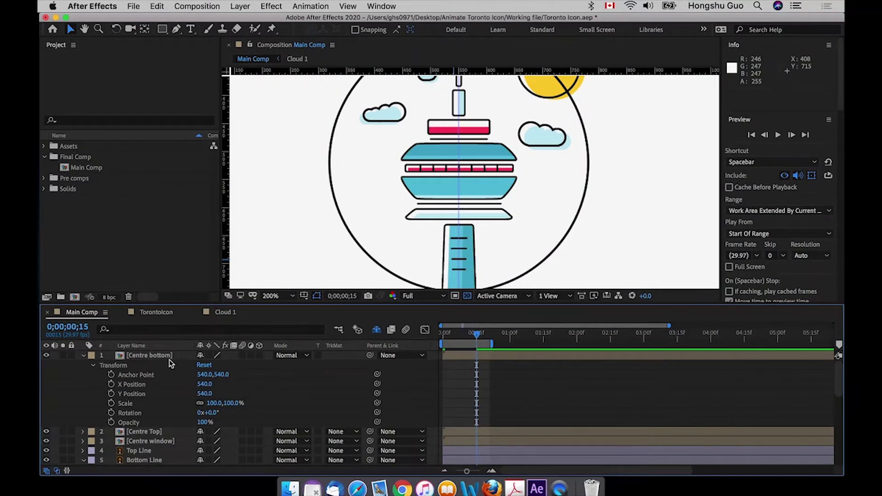
pyautogui.click(111, 394)
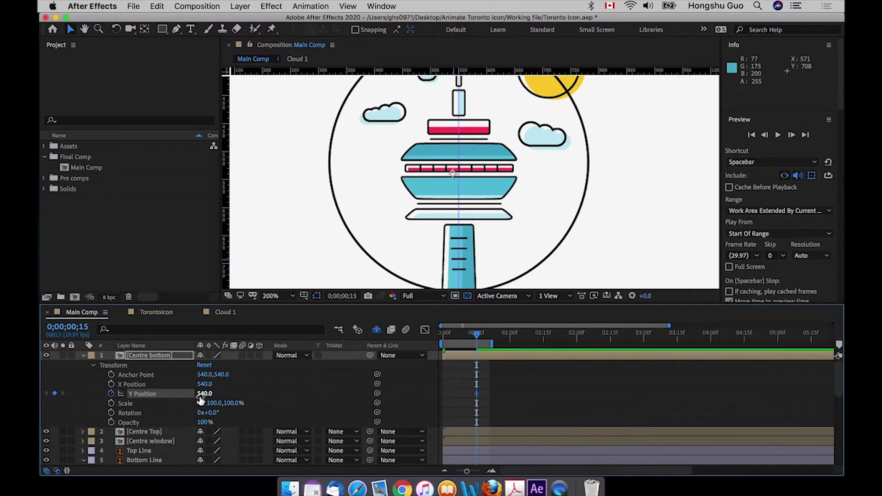
pyautogui.moveTo(476, 334); pyautogui.dragTo(423, 339)
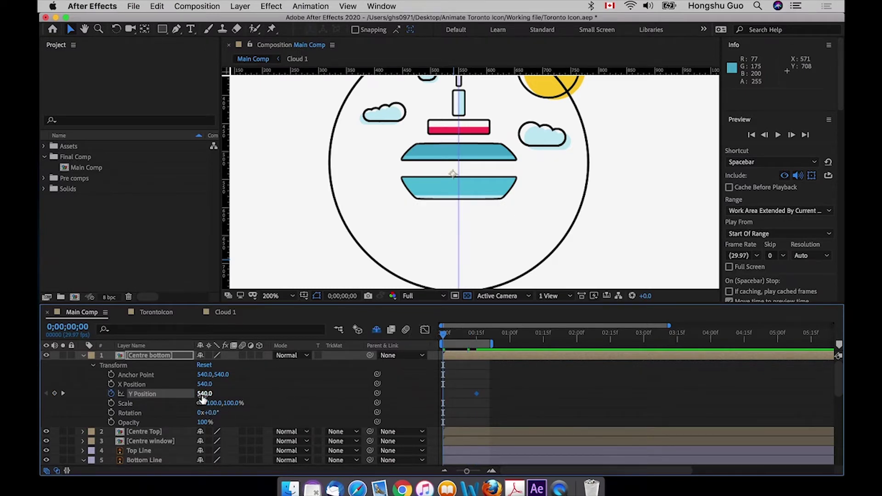
pyautogui.moveTo(203, 398); pyautogui.dragTo(138, 395)
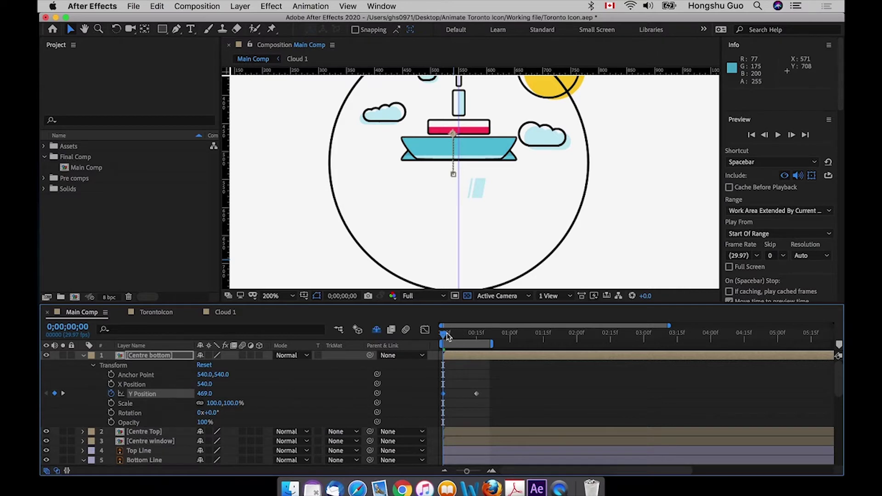
pyautogui.moveTo(447, 336); pyautogui.dragTo(455, 335)
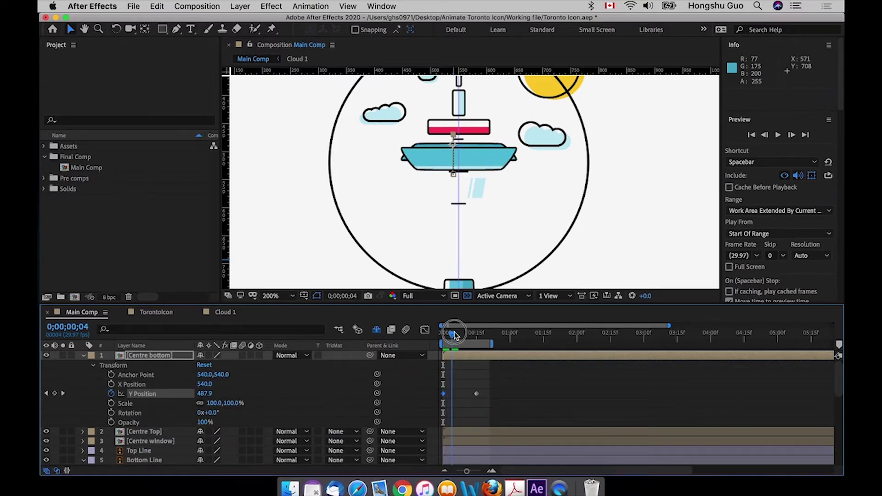
pyautogui.press('space')
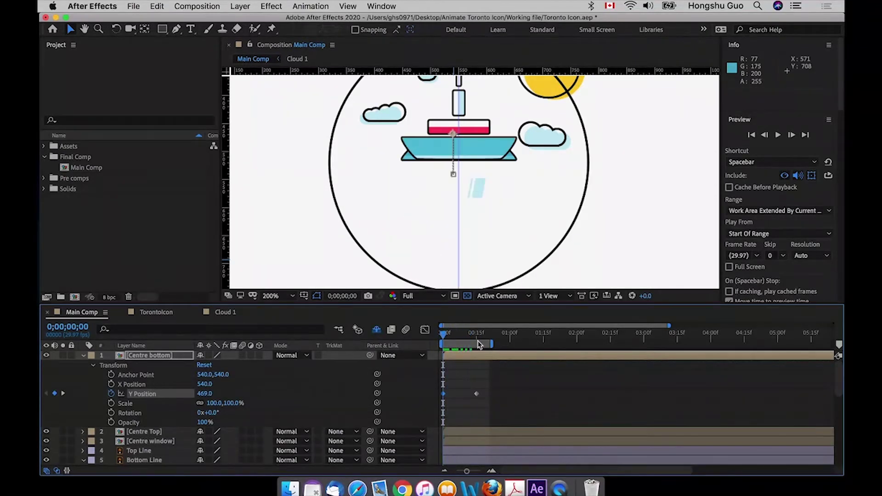
pyautogui.press('space')
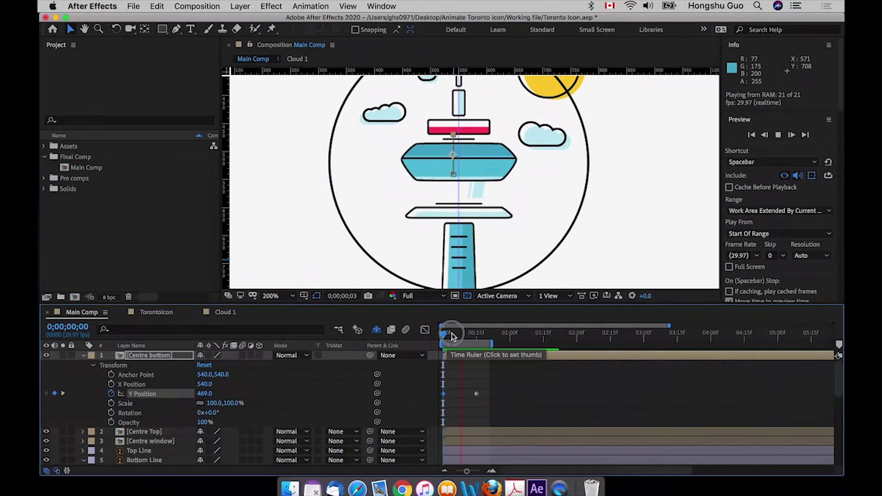
pyautogui.press('space')
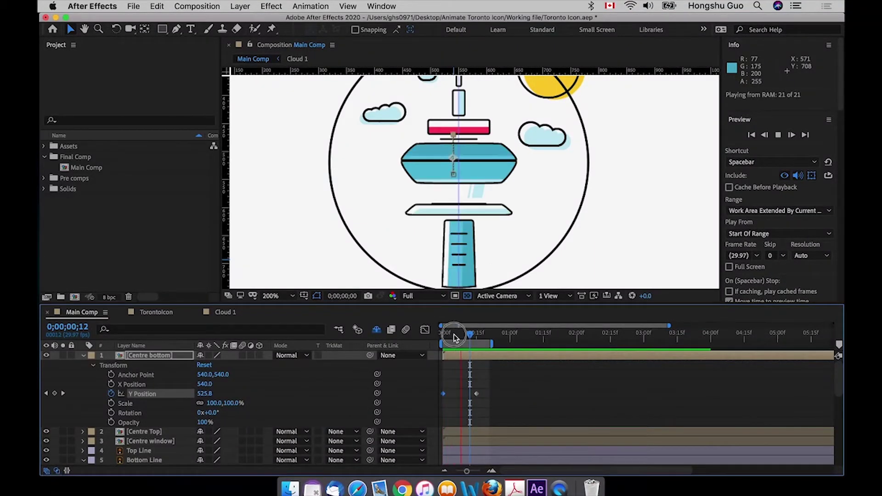
# - Add an overshoot keyframe of 545 to the Centre bottom's Y Position at 0;00;00;08
pyautogui.moveTo(445, 338); pyautogui.dragTo(476, 336)
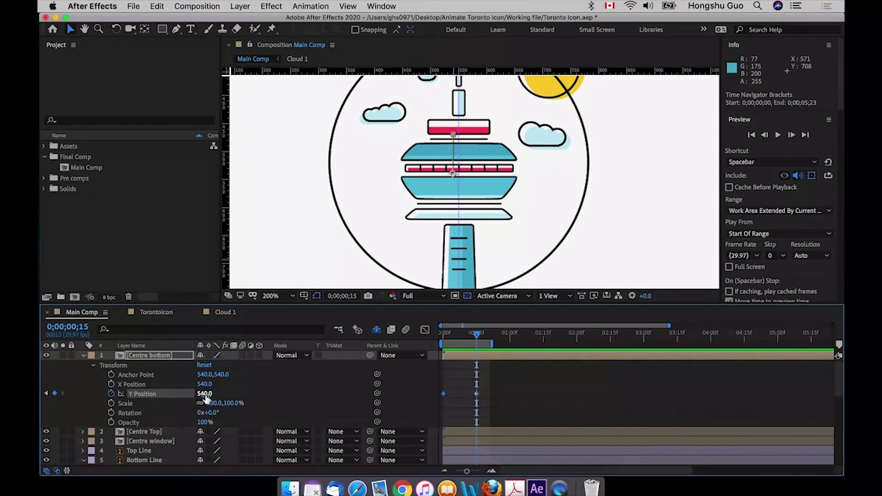
pyautogui.moveTo(474, 337); pyautogui.dragTo(425, 337)
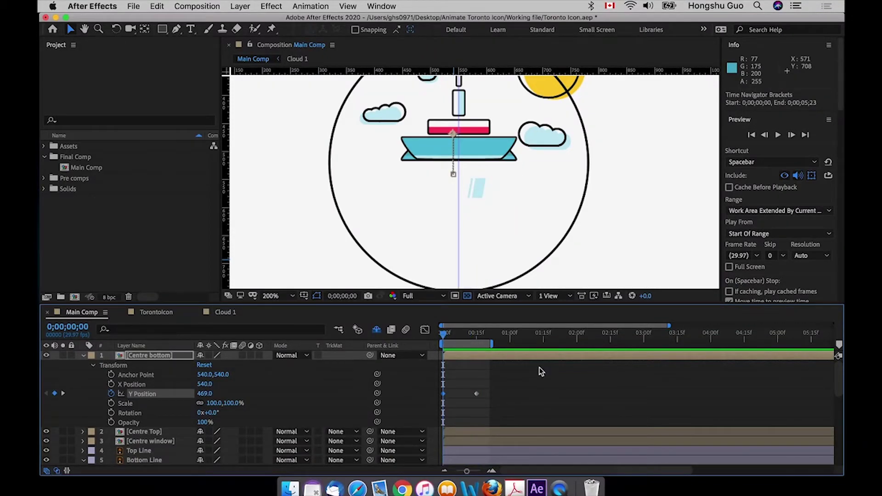
pyautogui.moveTo(471, 338); pyautogui.dragTo(463, 337)
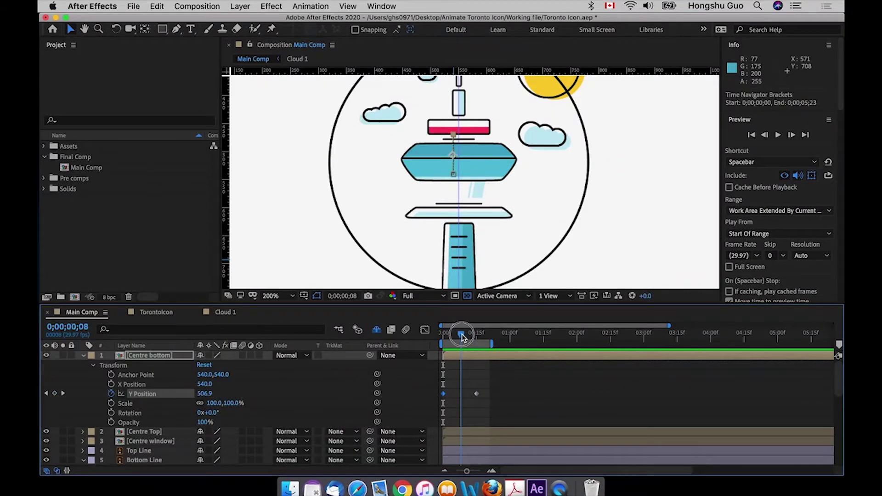
pyautogui.moveTo(463, 336); pyautogui.dragTo(462, 337)
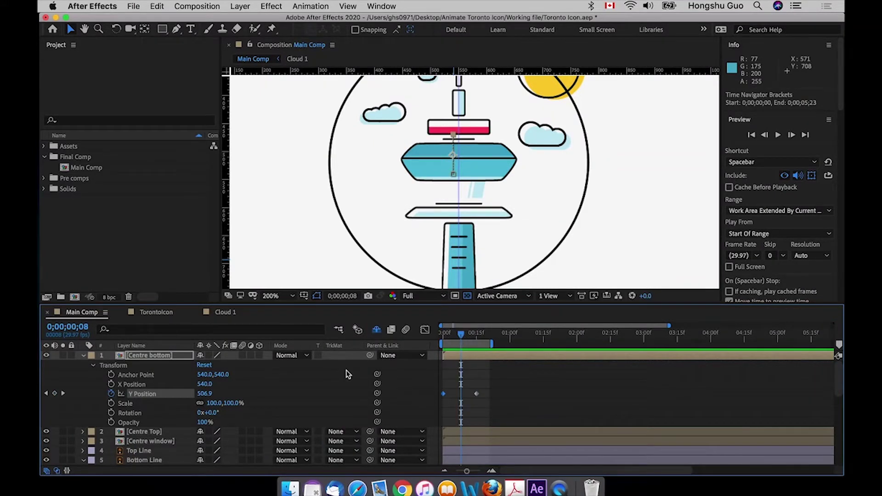
pyautogui.click(205, 393)
pyautogui.write('545')
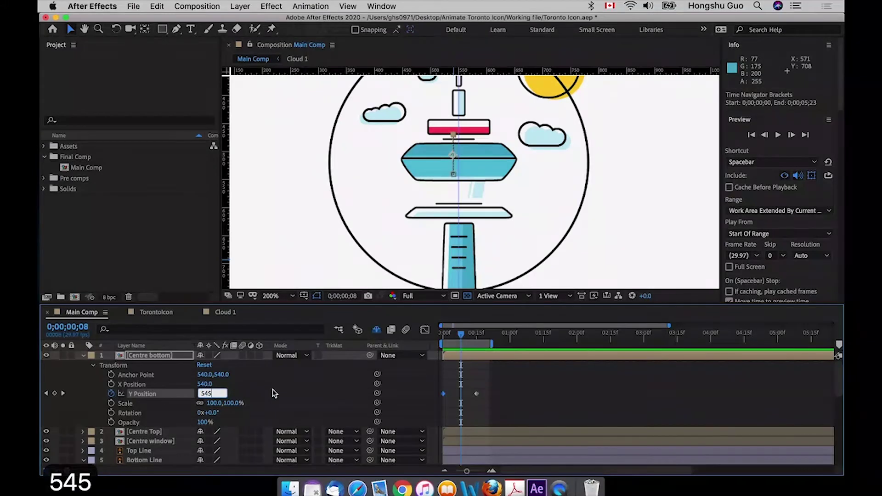
pyautogui.click(459, 394)
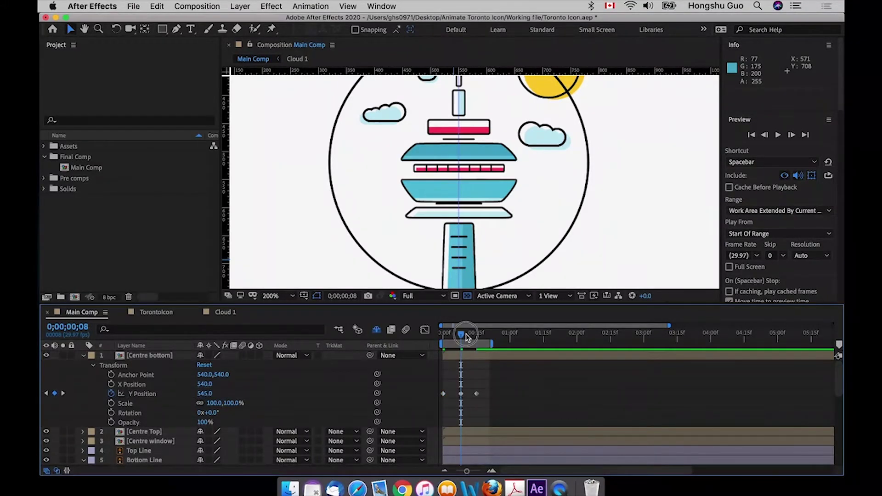
# - Shift the Centre bottom's overshoot keyframe to 0;00;00;09 and apply Easy Ease to all three Y Position keyframes
pyautogui.moveTo(462, 394); pyautogui.dragTo(433, 400)
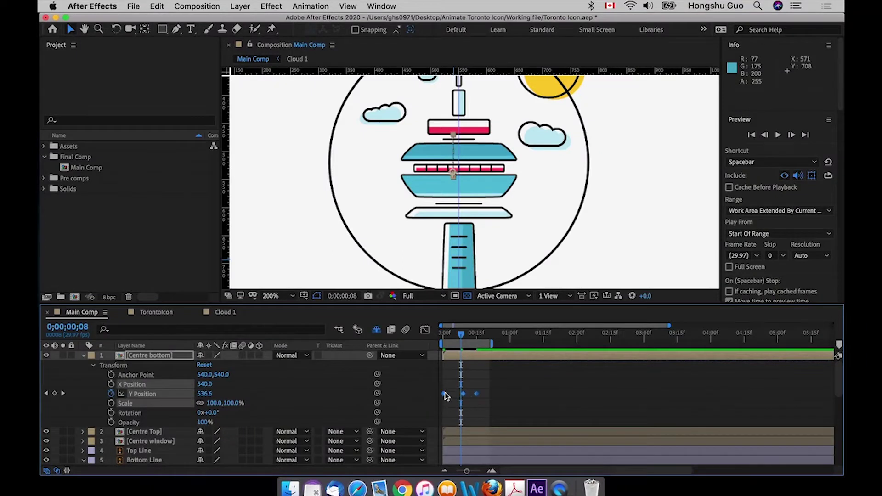
pyautogui.rightClick(478, 395)
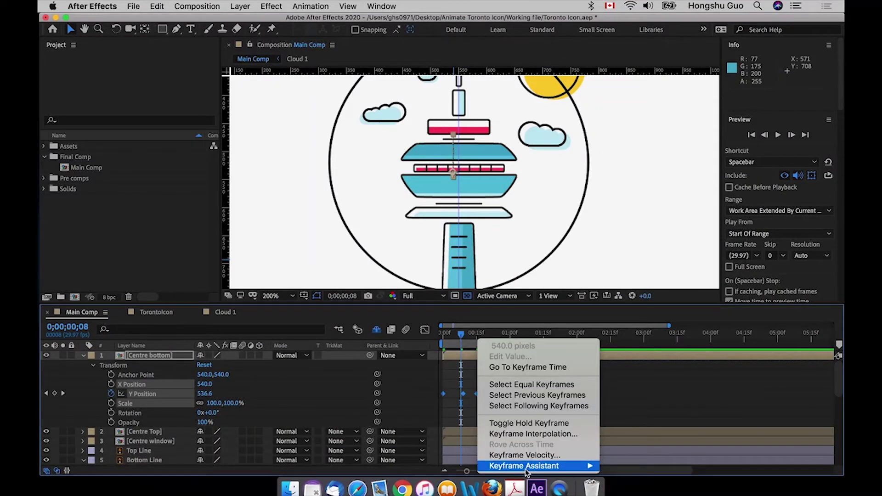
pyautogui.moveTo(528, 466)
pyautogui.click(638, 406)
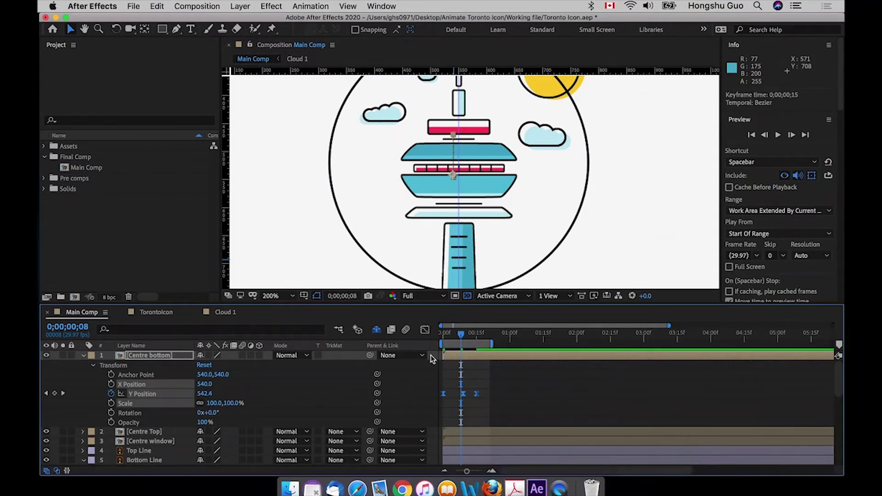
# - Lengthen the Centre bottom's speed-graph handles around the 0;00;00;09 keyframe and into the last one, and play the animation from frame 0
pyautogui.click(425, 330)
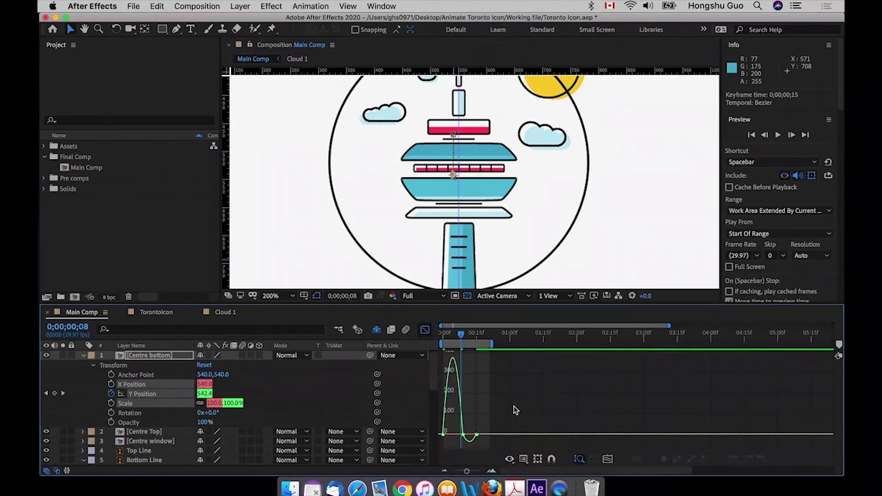
pyautogui.click(608, 459)
pyautogui.click(484, 434)
pyautogui.moveTo(485, 433); pyautogui.dragTo(512, 433)
pyautogui.moveTo(696, 425); pyautogui.dragTo(590, 437)
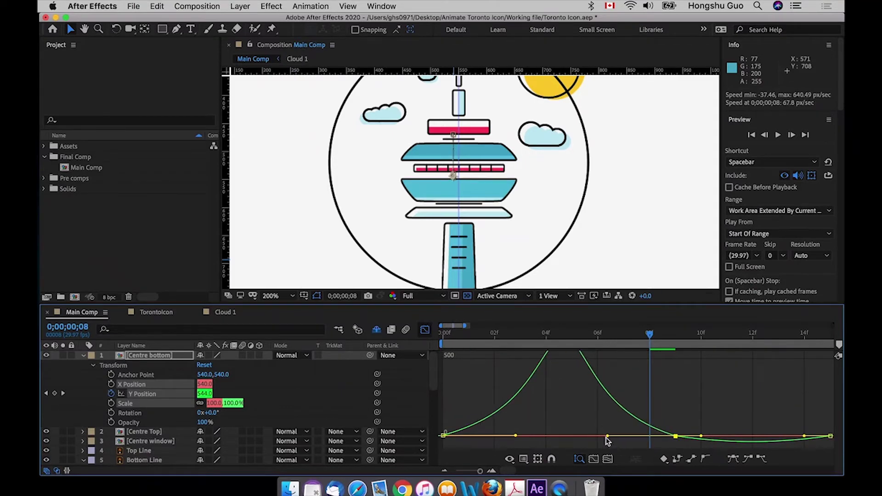
pyautogui.click(680, 423)
pyautogui.moveTo(690, 432); pyautogui.dragTo(727, 437)
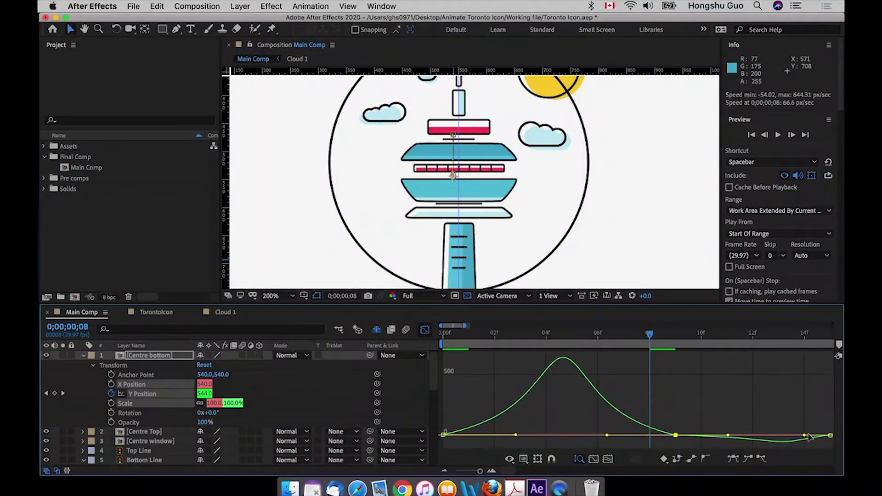
pyautogui.moveTo(802, 436); pyautogui.dragTo(784, 435)
pyautogui.click(424, 331)
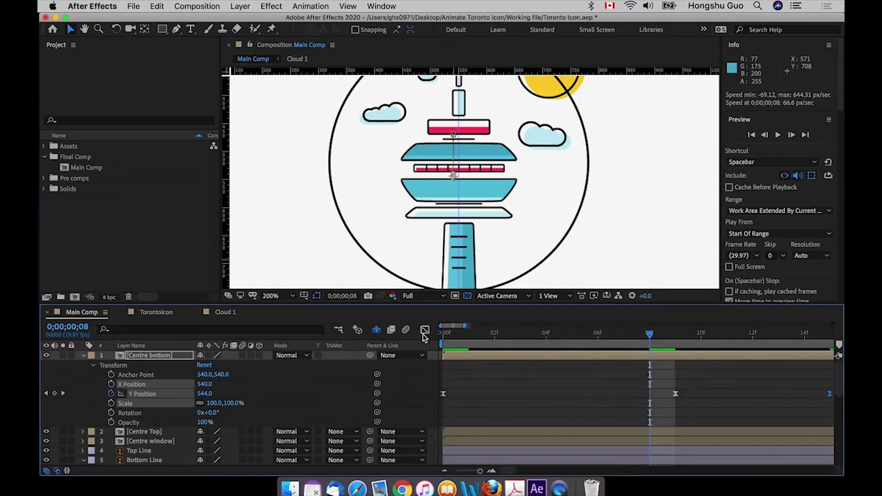
pyautogui.moveTo(479, 471); pyautogui.dragTo(470, 471)
pyautogui.moveTo(468, 333); pyautogui.dragTo(415, 336)
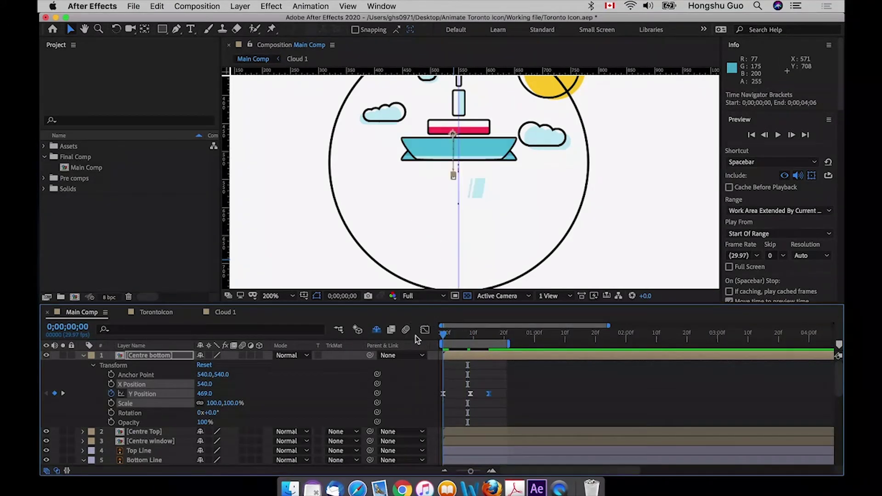
pyautogui.press('space')
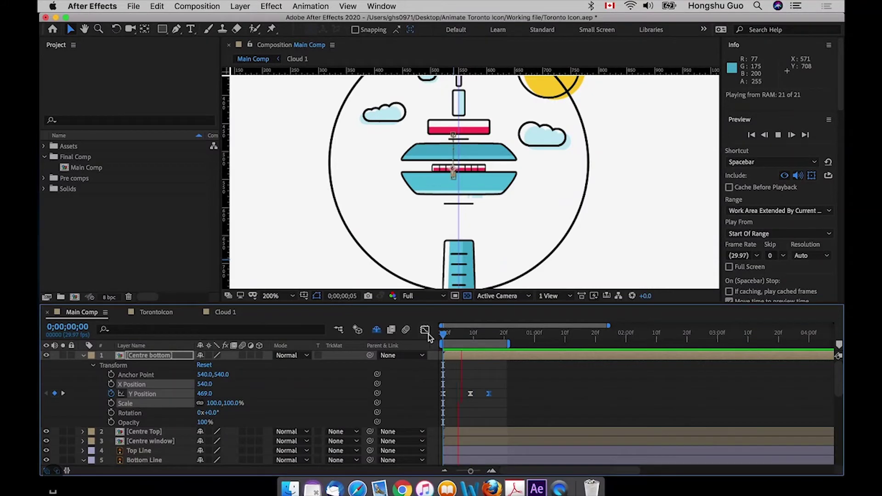
pyautogui.press('space')
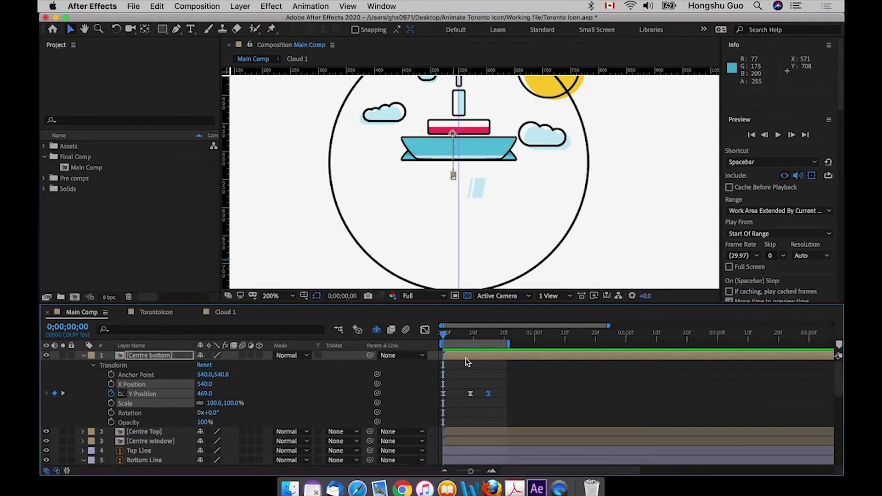
# - Collapse the Centre bottom layer, reveal the Centre Top's Position and separate it into X and Y dimensions
pyautogui.scroll(-2, 511, 394)
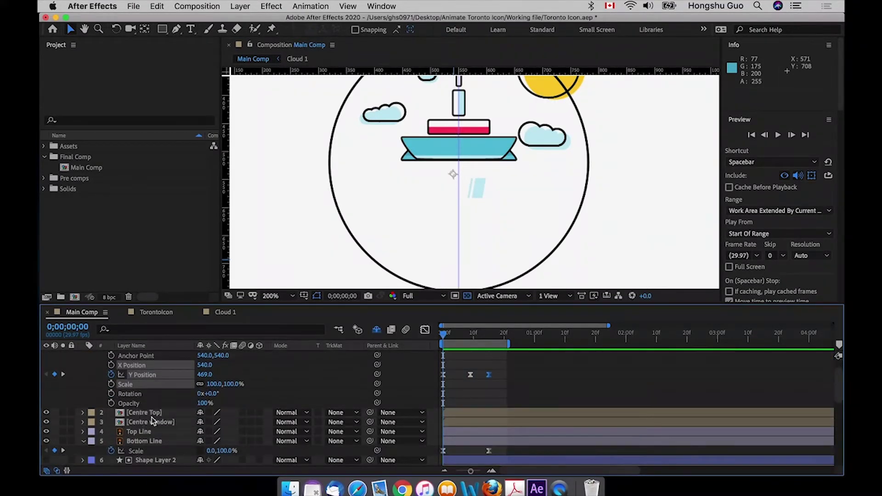
pyautogui.click(98, 415)
pyautogui.scroll(2, 136, 404)
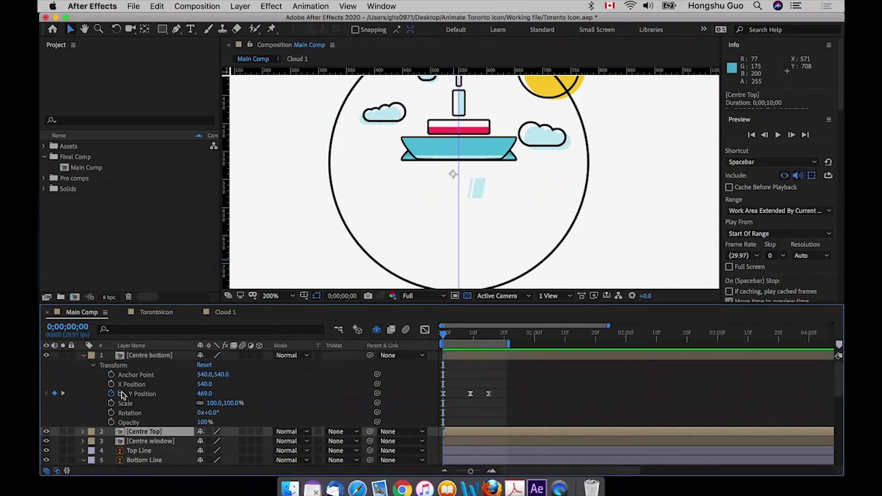
pyautogui.click(83, 357)
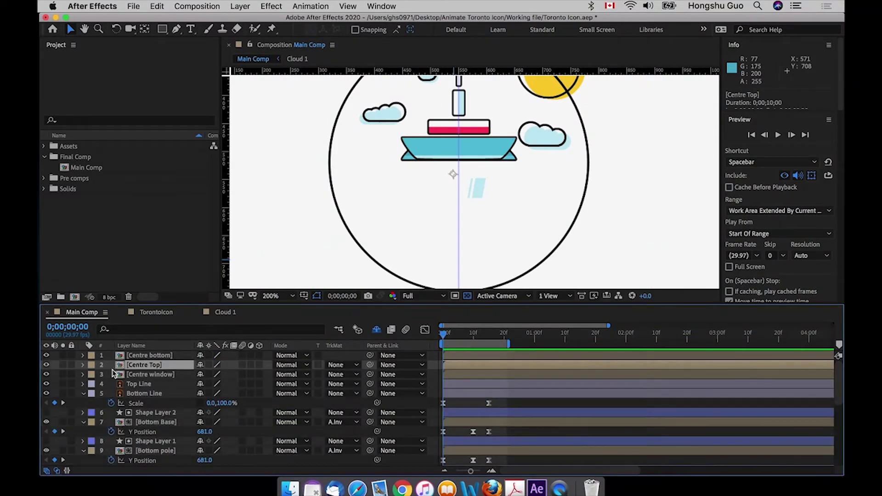
pyautogui.press('p')
pyautogui.rightClick(134, 377)
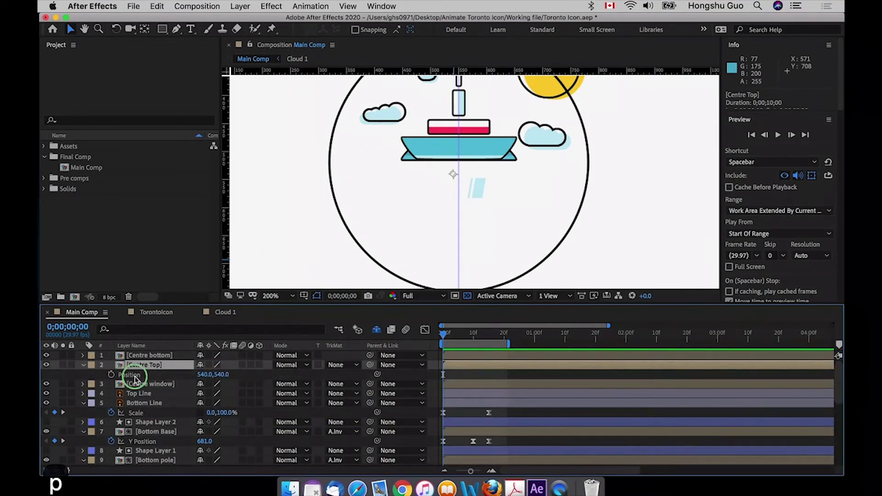
pyautogui.click(179, 368)
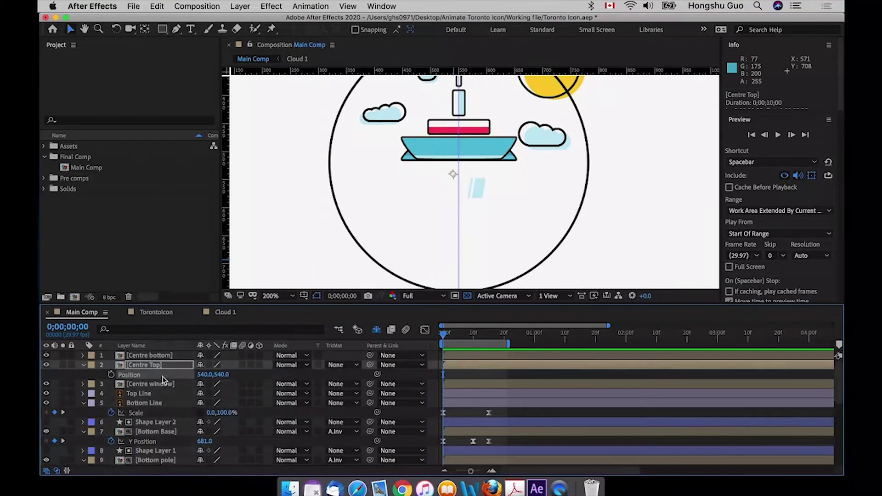
# - Keyframe the Centre Top's Y Position at 540 at 0;00;00;15 and at a lower starting place on frame 0, and check frame 10
pyautogui.click(111, 384)
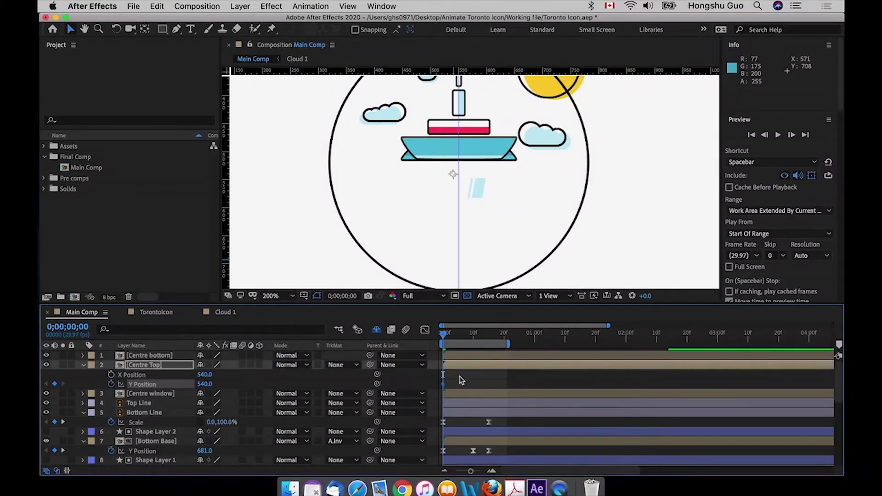
pyautogui.click(489, 333)
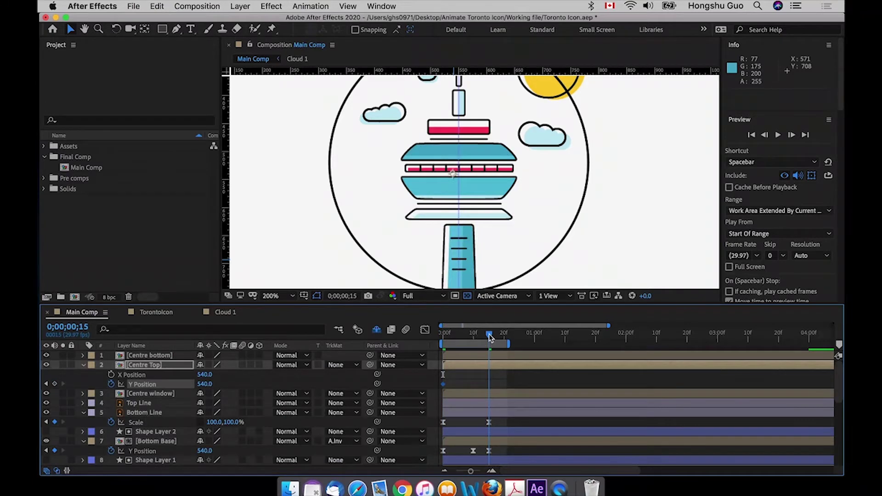
pyautogui.moveTo(443, 385); pyautogui.dragTo(490, 386)
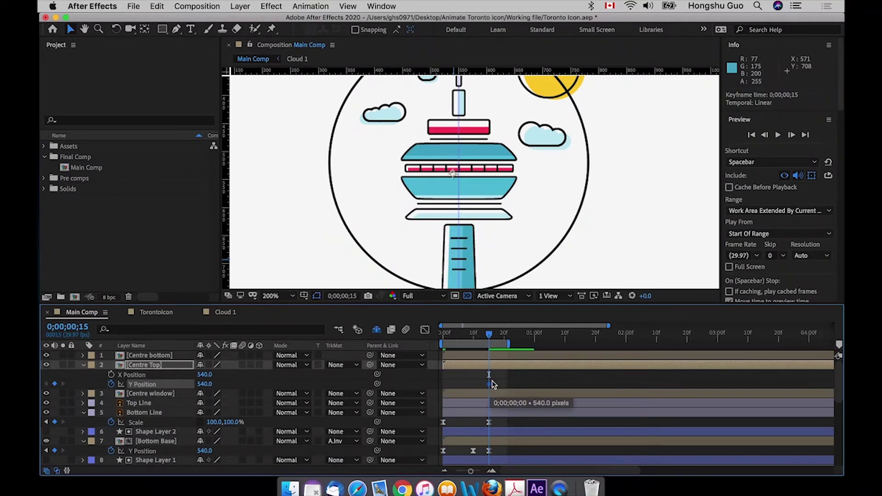
pyautogui.press('Home')
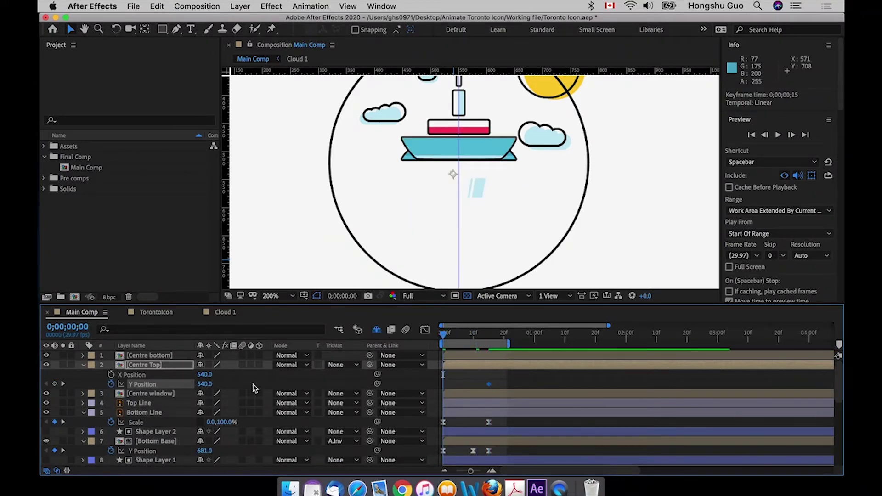
pyautogui.moveTo(205, 385); pyautogui.dragTo(242, 385)
pyautogui.click(473, 335)
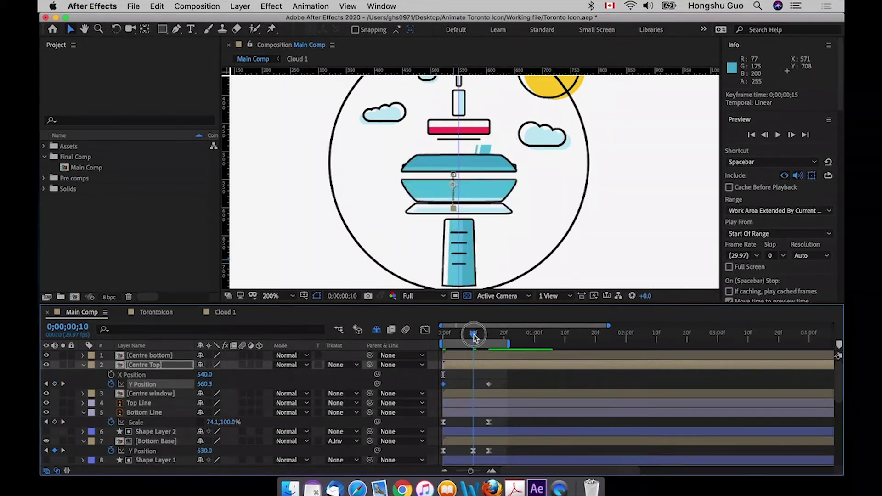
# - Keyframe the Centre Top's Y Position at 535 on frame 10 and return to frame 0
pyautogui.click(208, 387)
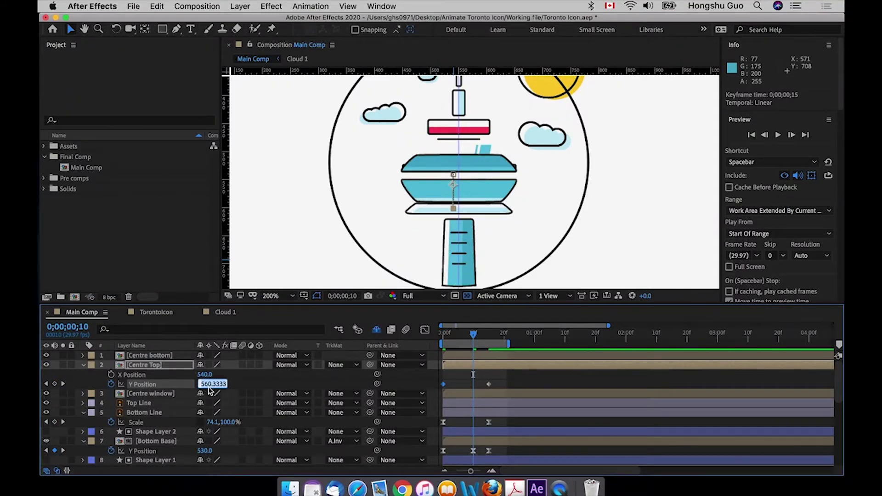
pyautogui.write('535')
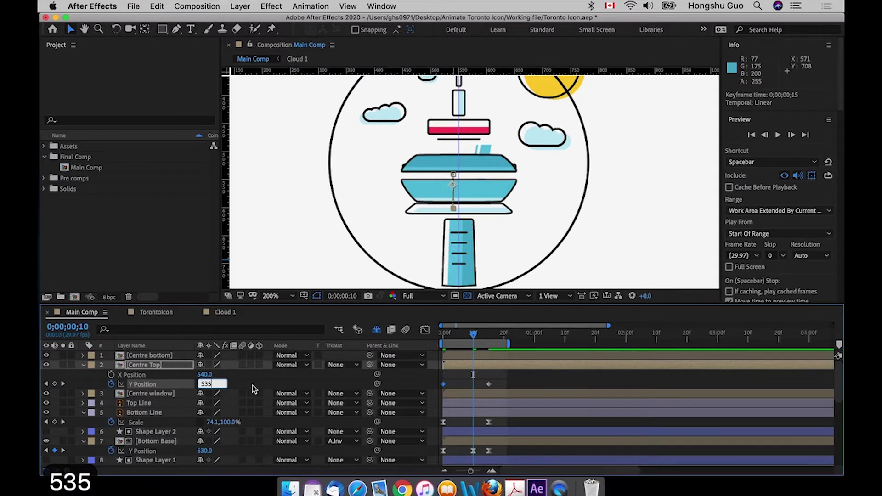
pyautogui.click(268, 384)
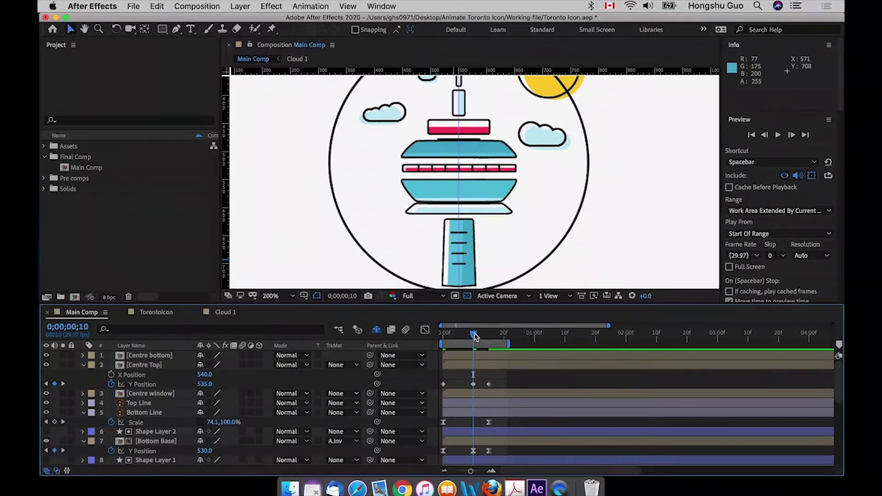
pyautogui.moveTo(475, 337); pyautogui.dragTo(436, 337)
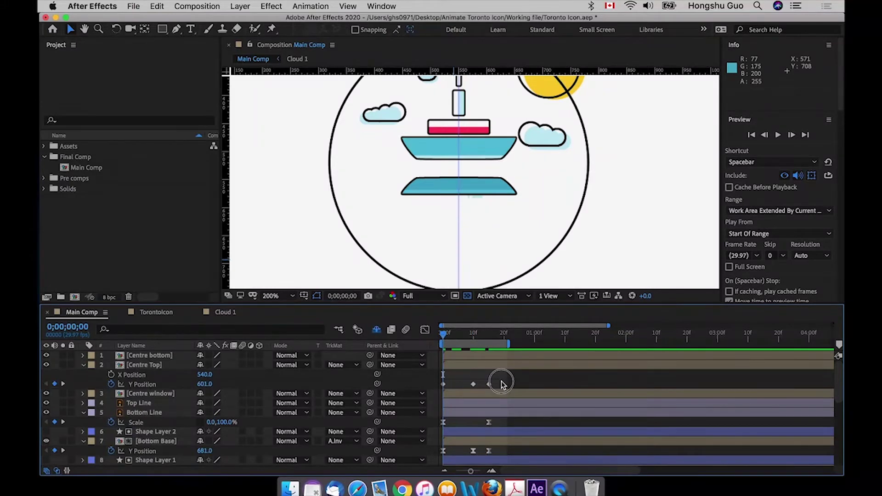
# - Apply Easy Ease to all three of the Centre Top's Y Position keyframes
pyautogui.moveTo(500, 384)
pyautogui.mouseDown()
pyautogui.moveTo(423, 383)
pyautogui.moveTo(485, 388)
pyautogui.mouseUp()
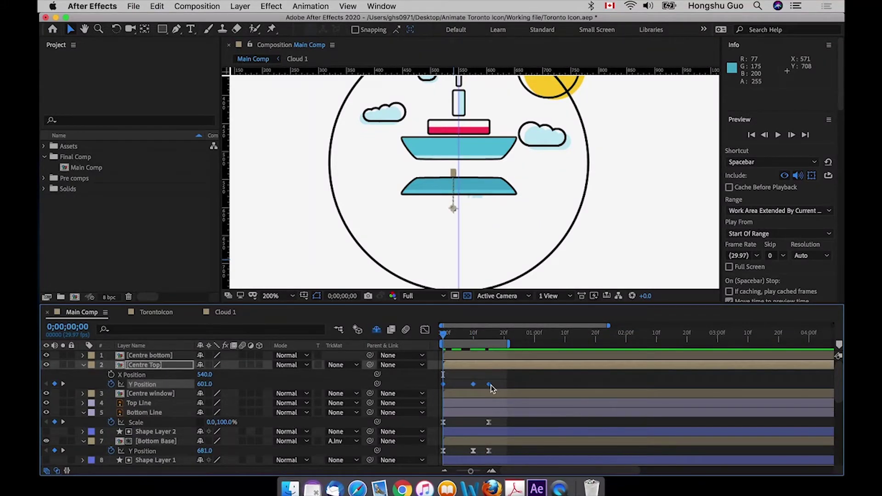
pyautogui.rightClick(489, 384)
pyautogui.moveTo(538, 466)
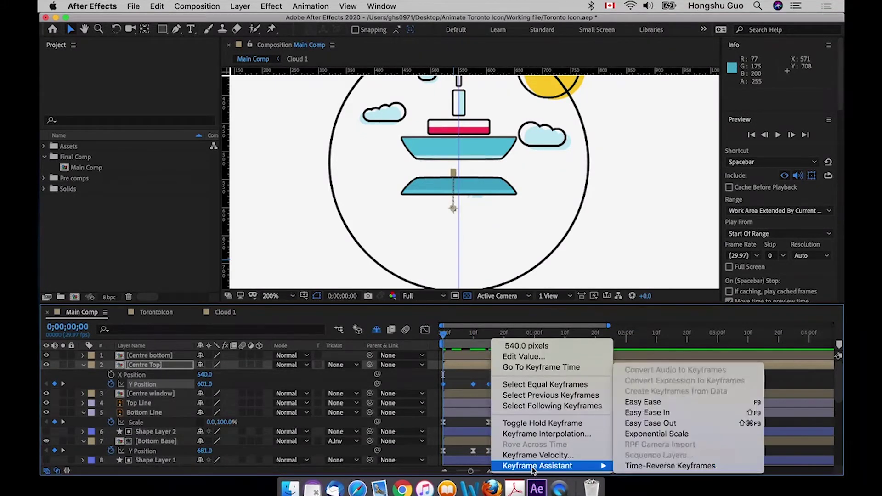
pyautogui.click(641, 404)
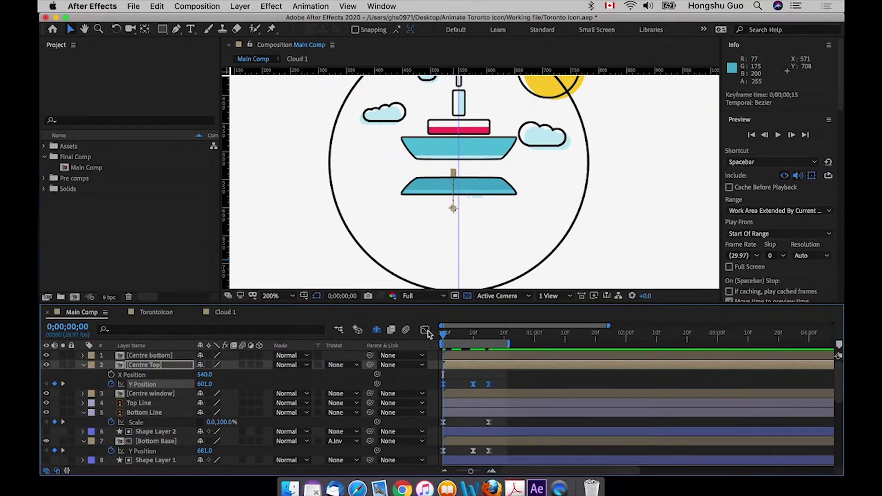
# - In the Centre Top's speed graph, lengthen the handle leaving the first Y Position keyframe and the one entering the frame 10 keyframe
pyautogui.click(425, 331)
pyautogui.click(609, 460)
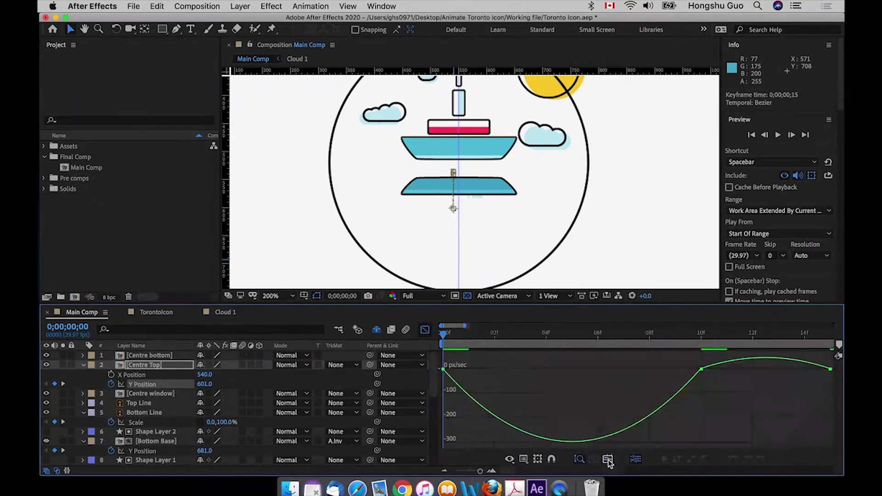
pyautogui.click(443, 369)
pyautogui.moveTo(489, 369); pyautogui.dragTo(507, 371)
pyautogui.click(702, 368)
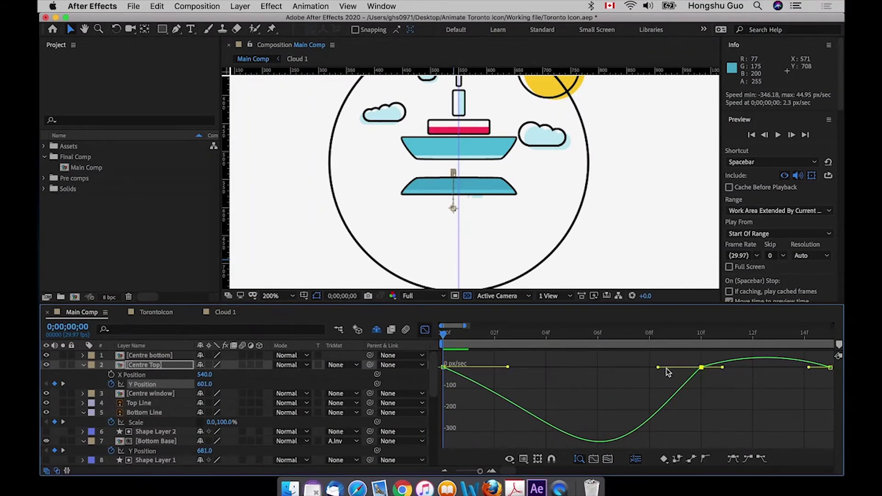
pyautogui.click(657, 369)
pyautogui.moveTo(657, 369); pyautogui.dragTo(633, 367)
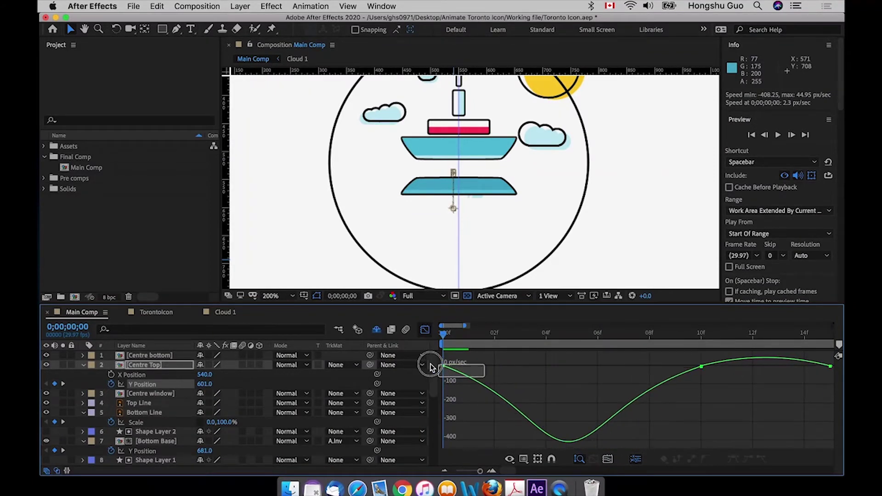
pyautogui.moveTo(508, 365); pyautogui.dragTo(514, 365)
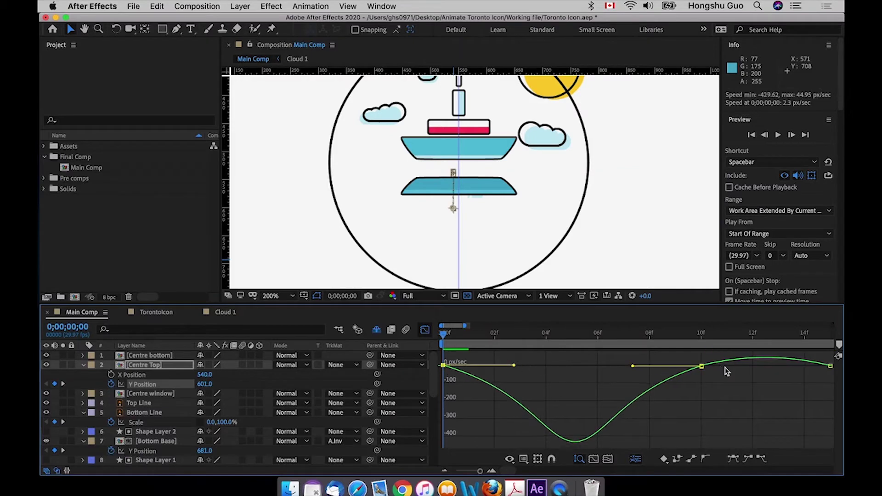
# - Lengthen the Centre Top's speed-graph handles between the frame 10 and last Y Position keyframes, and return to the layer-bar view
pyautogui.click(702, 367)
pyautogui.moveTo(722, 366); pyautogui.dragTo(742, 369)
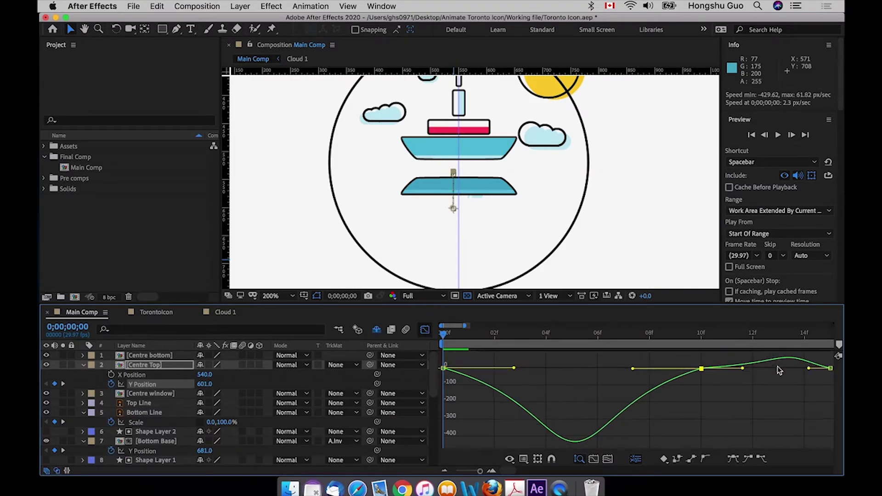
pyautogui.click(829, 369)
pyautogui.moveTo(804, 369); pyautogui.dragTo(791, 370)
pyautogui.click(425, 329)
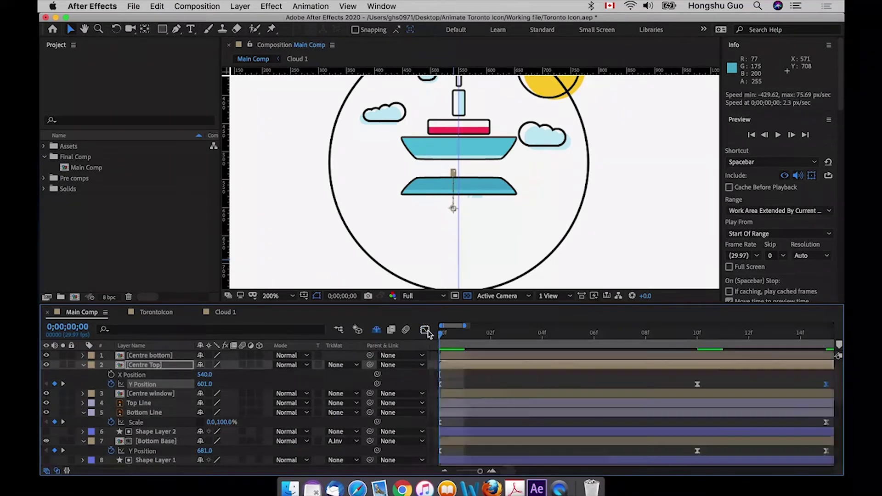
# - Play the animation from frame 0 to review the Centre Top's movement with the other tower parts
pyautogui.click(465, 471)
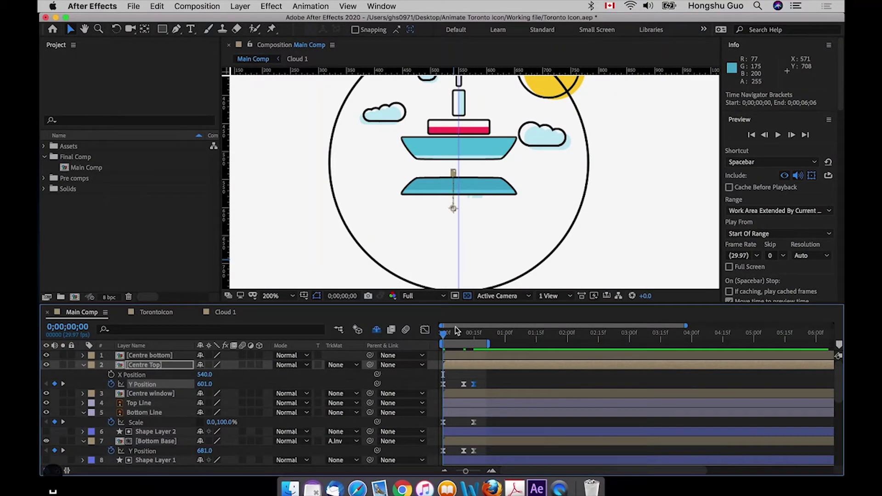
pyautogui.press('space')
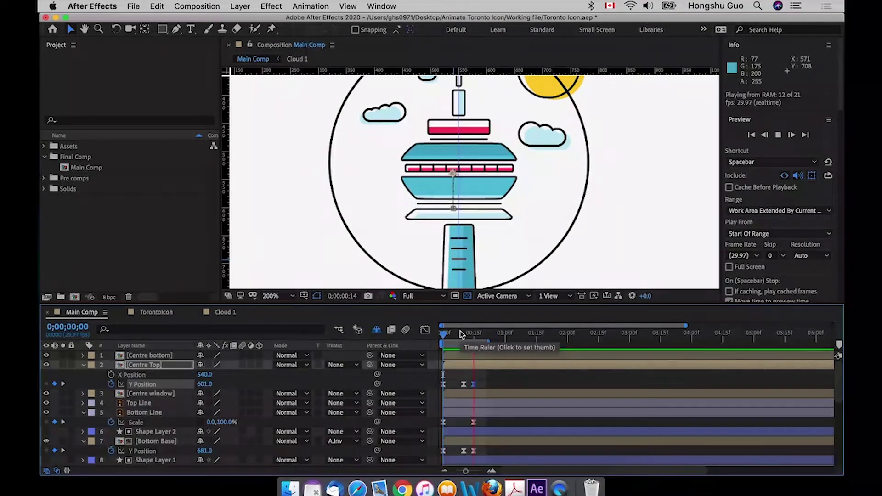
pyautogui.click(440, 334)
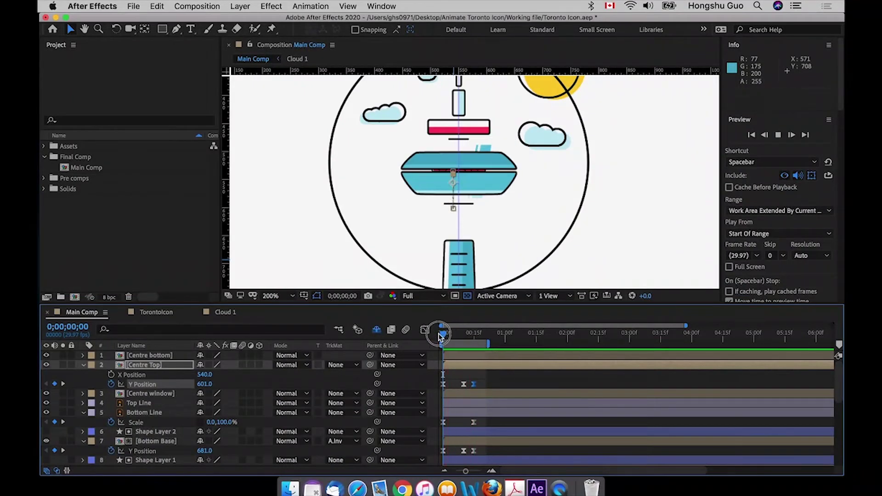
pyautogui.press('space')
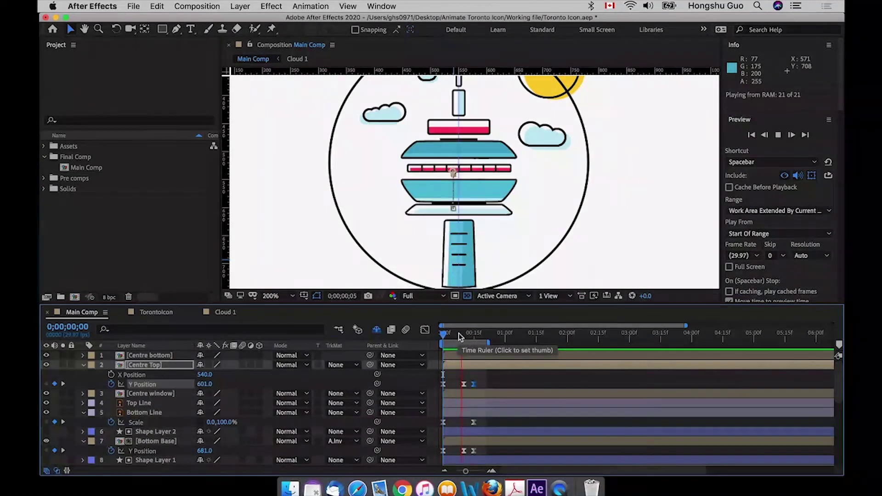
pyautogui.press('space')
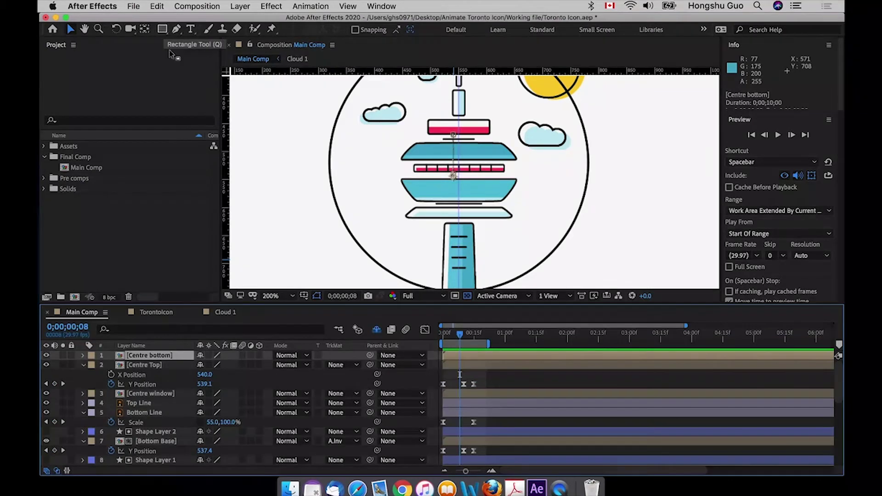
# - Draw two yellow rectangle shape layers, one about 269 by 46 px covering the Centre Top and a similar one covering the Centre bottom
pyautogui.click(513, 374)
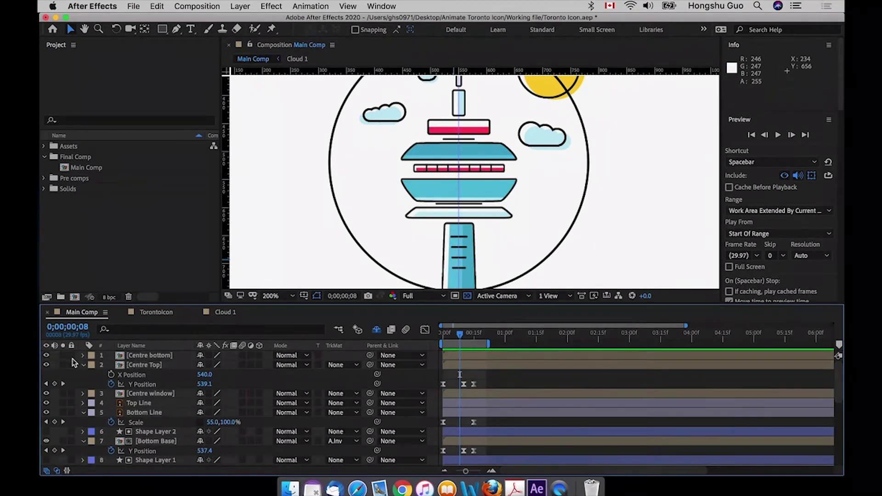
pyautogui.click(163, 30)
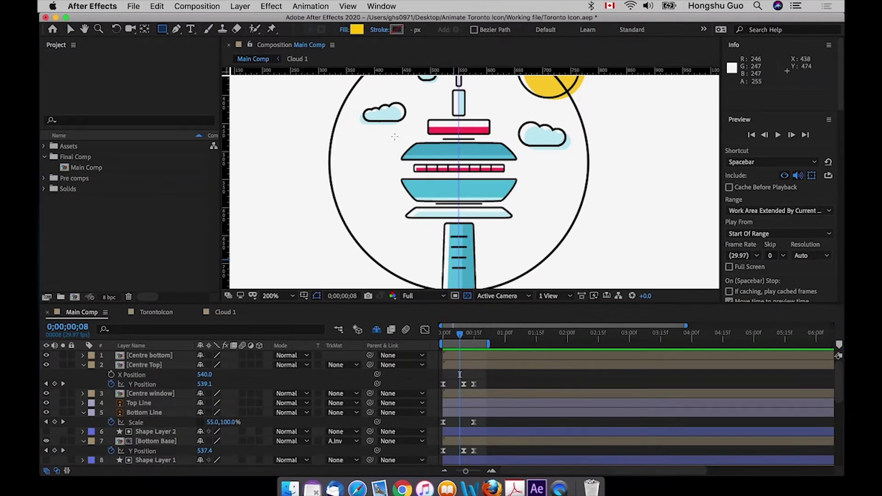
pyautogui.moveTo(392, 136); pyautogui.dragTo(542, 162)
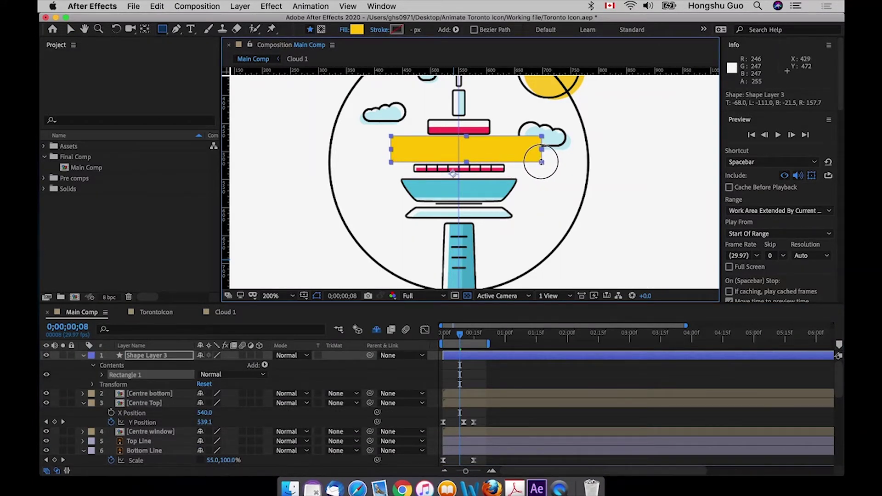
pyautogui.click(484, 376)
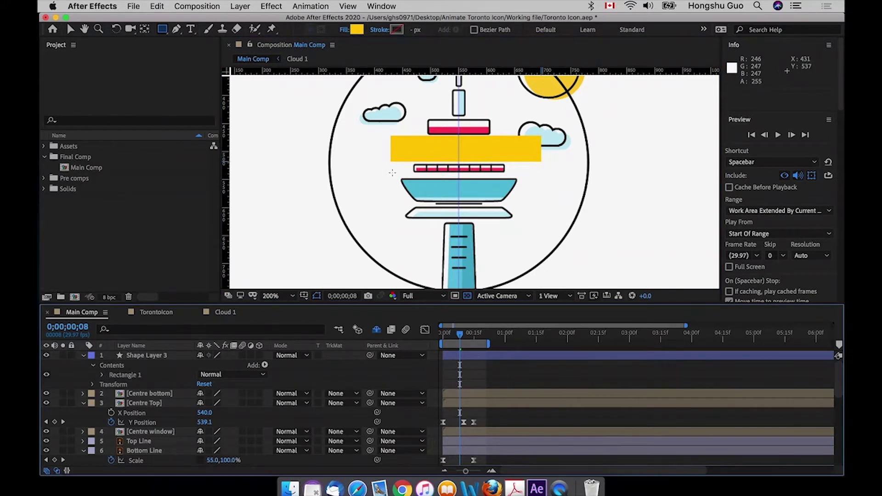
pyautogui.moveTo(392, 174); pyautogui.dragTo(541, 202)
# - Place Shape Layer 4 directly above the Centre bottom layer and set it as that layer's Alpha Matte
pyautogui.click(60, 431)
pyautogui.click(46, 432)
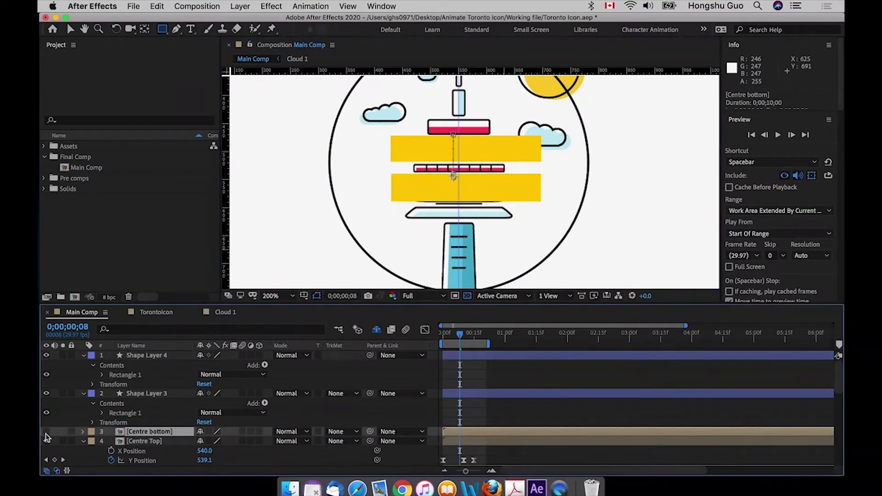
pyautogui.click(46, 432)
pyautogui.click(146, 357)
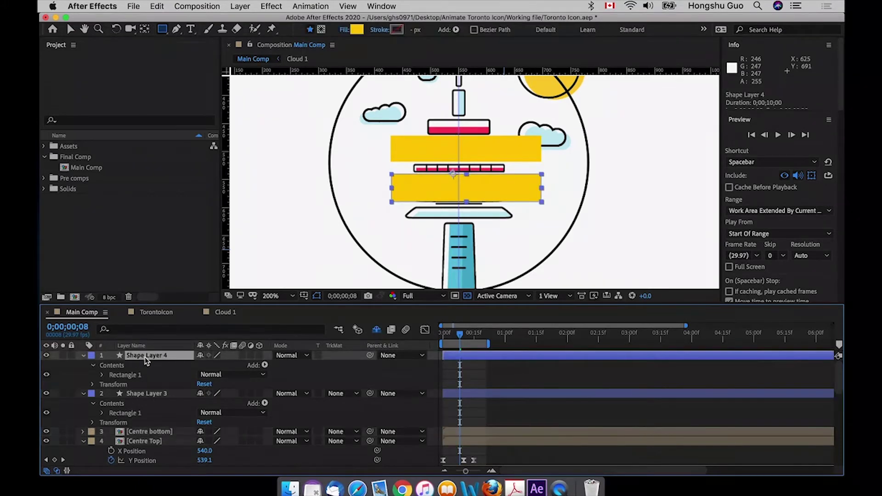
pyautogui.moveTo(147, 365); pyautogui.dragTo(152, 425)
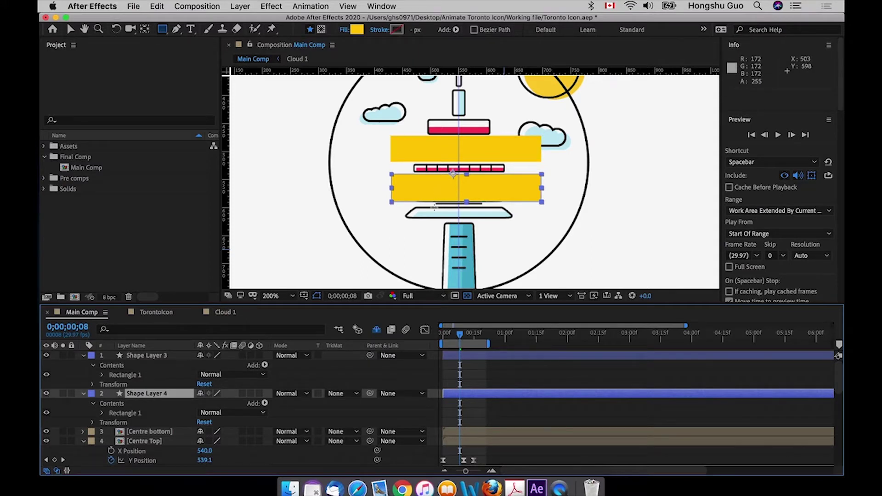
pyautogui.click(152, 434)
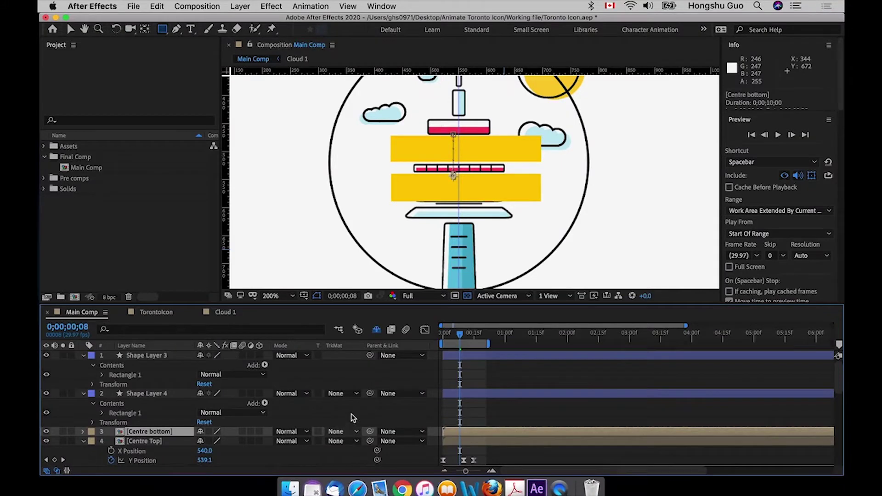
pyautogui.click(342, 432)
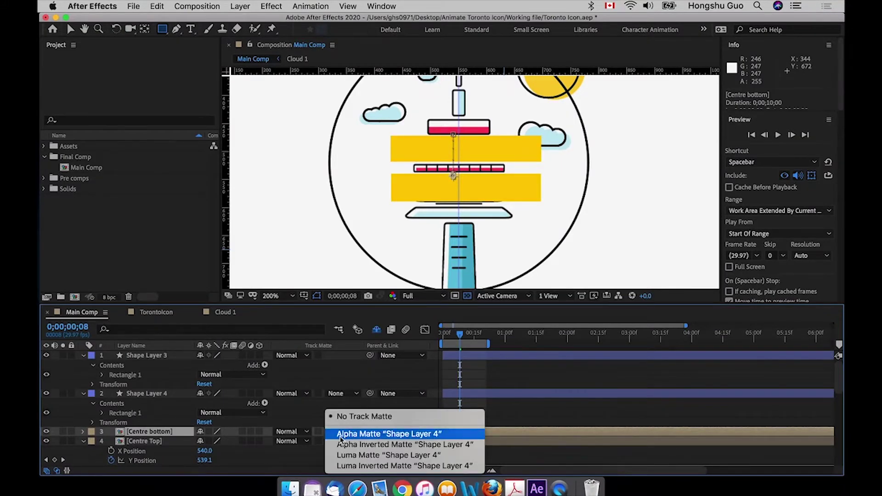
pyautogui.click(340, 435)
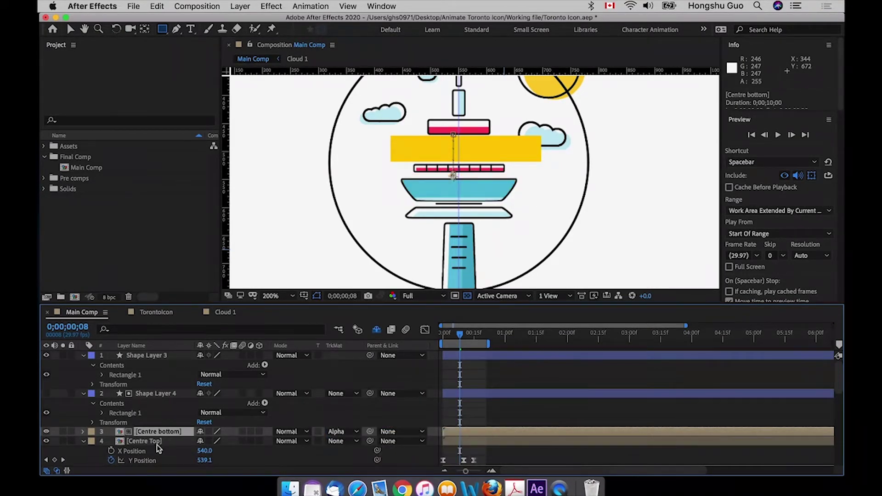
# - Place the Centre Top directly below Shape Layer 3, set that shape as its Alpha Matte, and check frame 2
pyautogui.moveTo(146, 445); pyautogui.dragTo(144, 398)
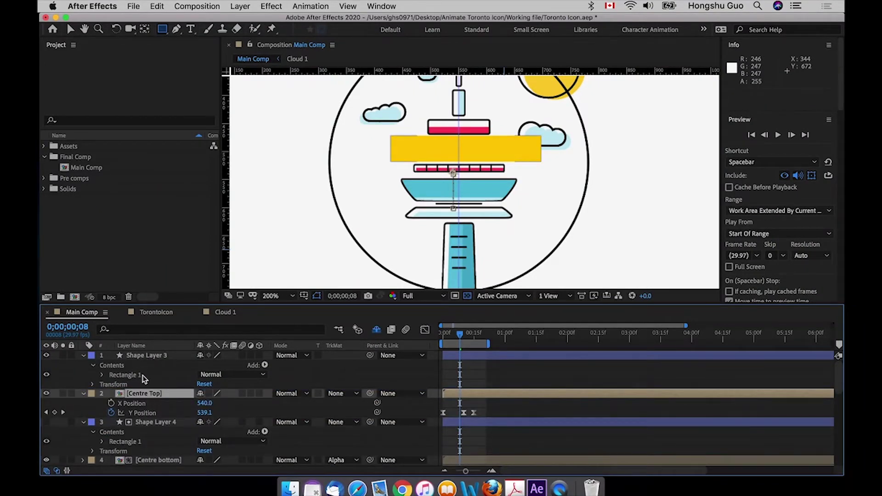
pyautogui.click(348, 395)
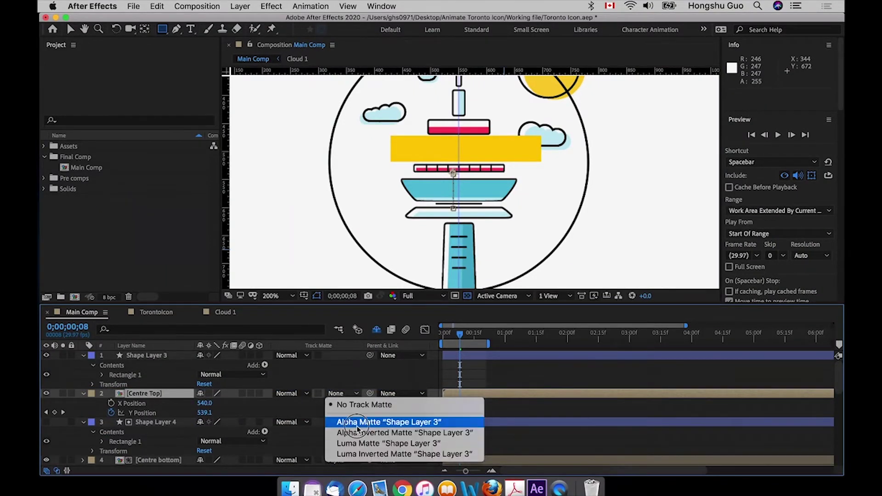
pyautogui.click(356, 419)
pyautogui.moveTo(458, 344)
pyautogui.mouseDown()
pyautogui.moveTo(445, 335)
pyautogui.moveTo(468, 332)
pyautogui.moveTo(447, 331)
pyautogui.mouseUp()
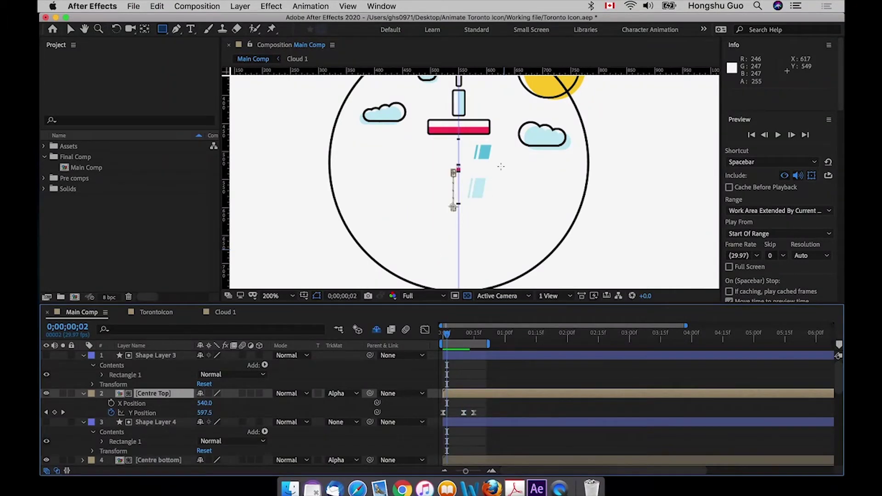
# - Show the shy layers and hide Layer 16 and Layer 17, the blue highlight shapes left behind near the tower's centre
pyautogui.click(376, 330)
pyautogui.scroll(-6, 248, 399)
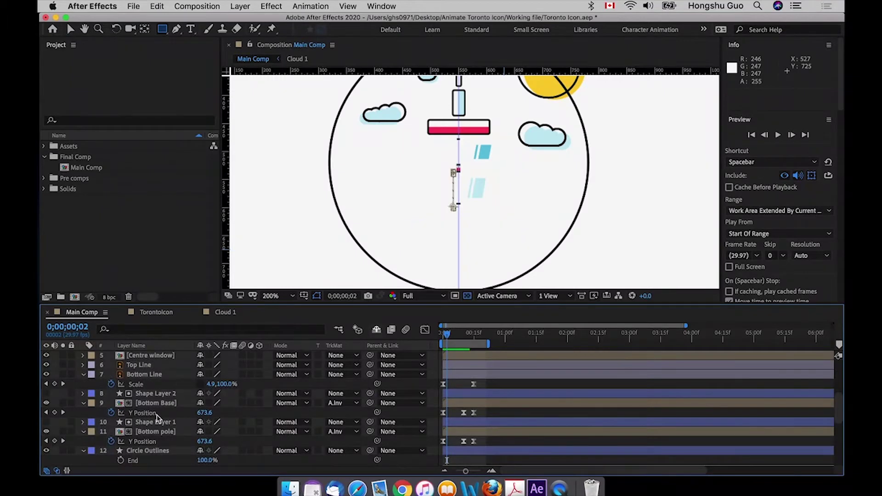
pyautogui.scroll(-5, 151, 409)
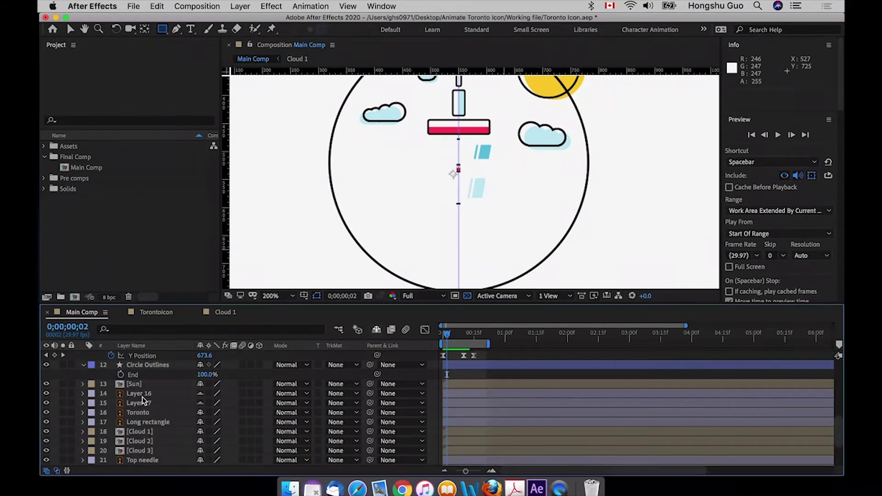
pyautogui.click(143, 396)
pyautogui.click(140, 404)
pyautogui.keyDown('shift'); pyautogui.click(139, 395); pyautogui.keyUp('shift')
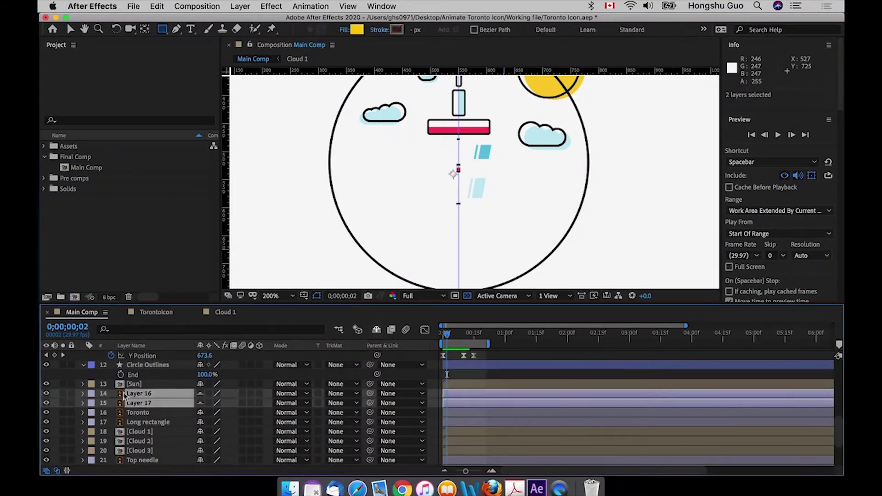
pyautogui.click(46, 401)
pyautogui.click(47, 395)
pyautogui.moveTo(47, 393); pyautogui.dragTo(47, 403)
pyautogui.scroll(5, 246, 425)
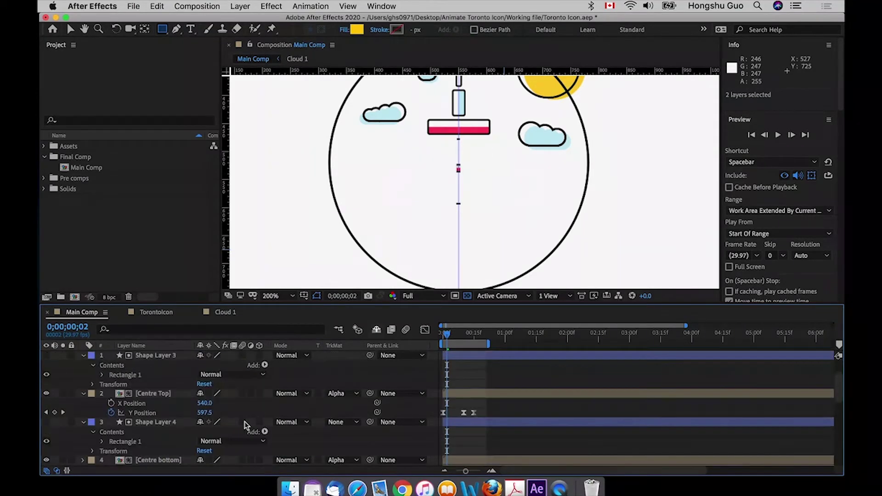
# - Preview the tower's reveal animation from the first frame and save the project
pyautogui.press('space')
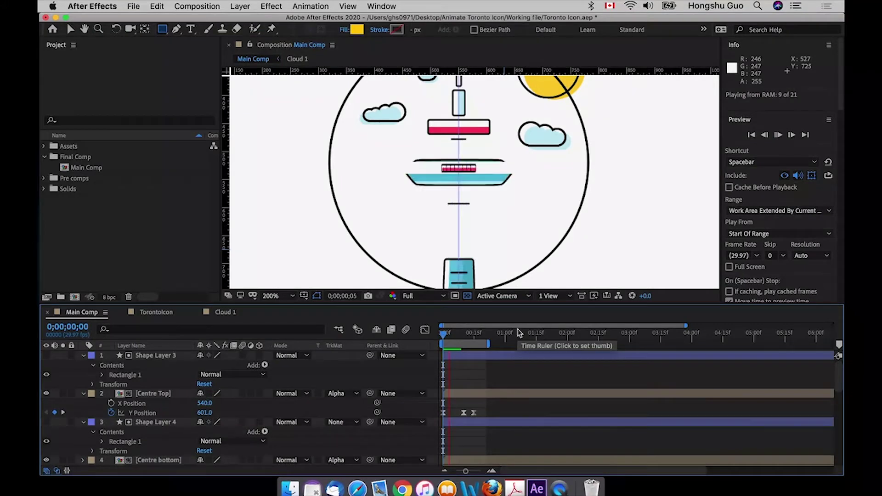
pyautogui.click(440, 334)
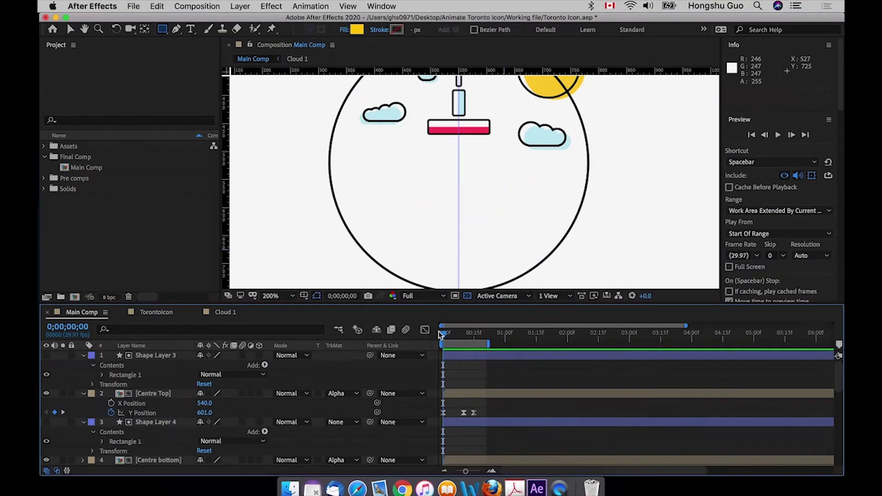
pyautogui.press('space')
pyautogui.moveTo(453, 331); pyautogui.dragTo(450, 331)
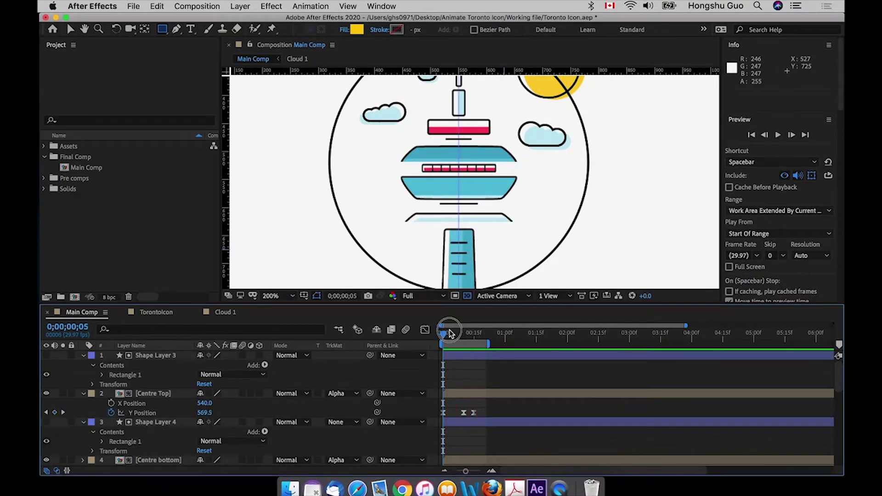
pyautogui.press('space')
pyautogui.press('cmd+s')
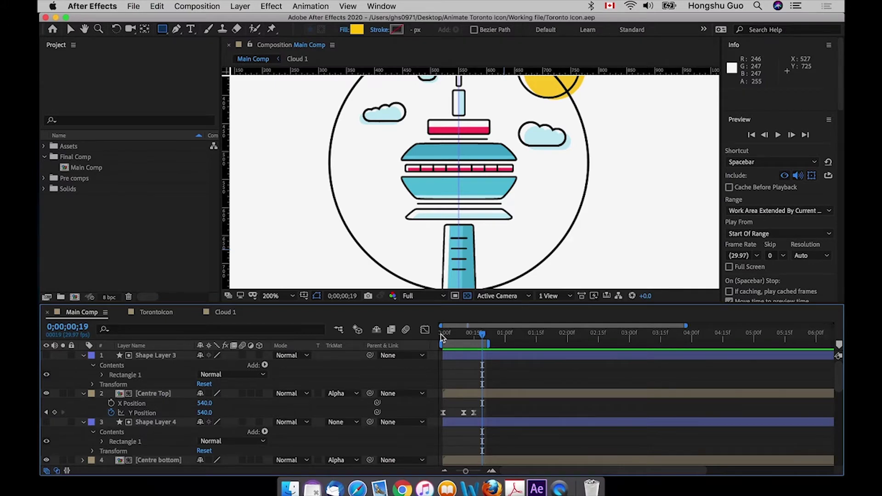
# - Extend the work area's end to 0;00;01;25 and go to frame 8 with the Bottom pole layer selected
pyautogui.click(167, 358)
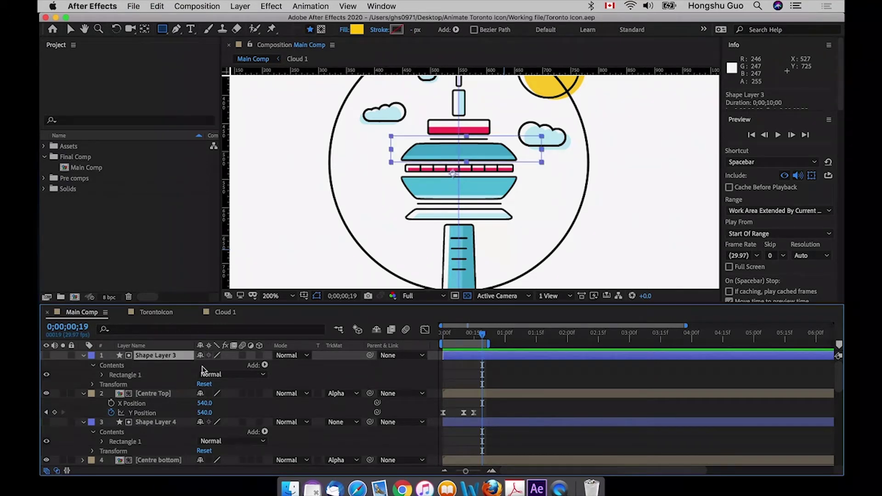
pyautogui.press('v')
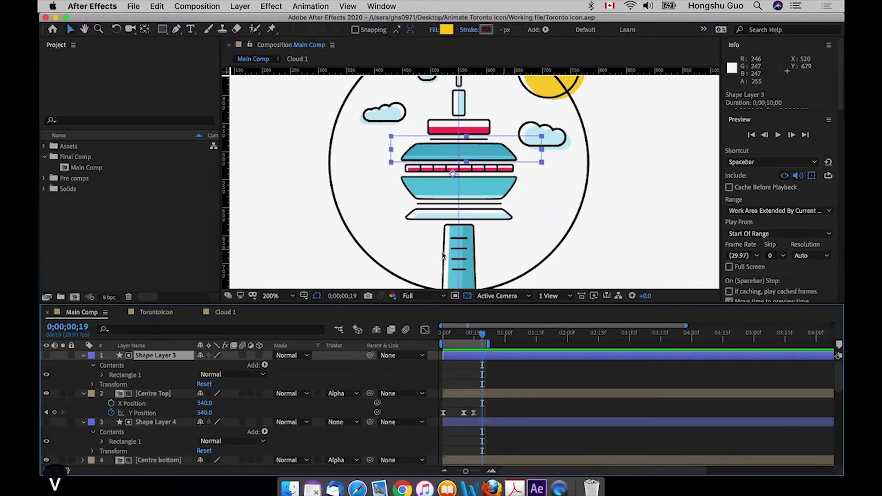
pyautogui.scroll(-1, 180, 434)
pyautogui.scroll(-10, 181, 435)
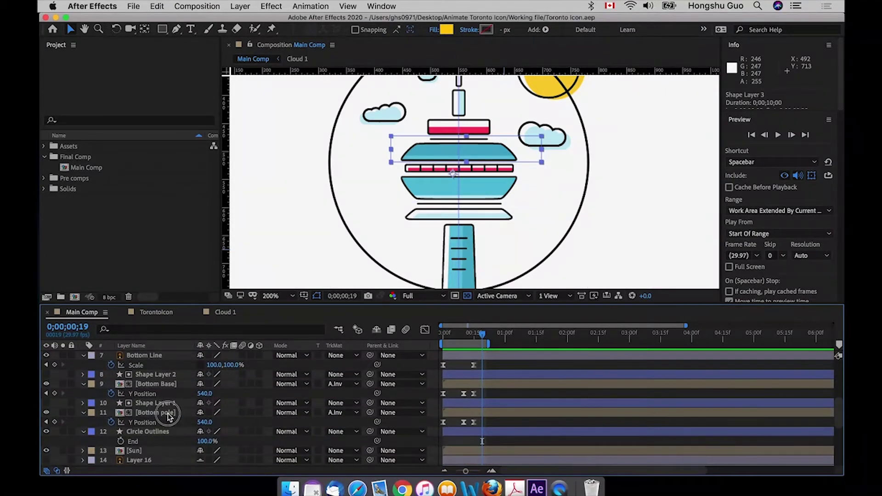
pyautogui.click(172, 413)
pyautogui.moveTo(450, 336); pyautogui.dragTo(462, 337)
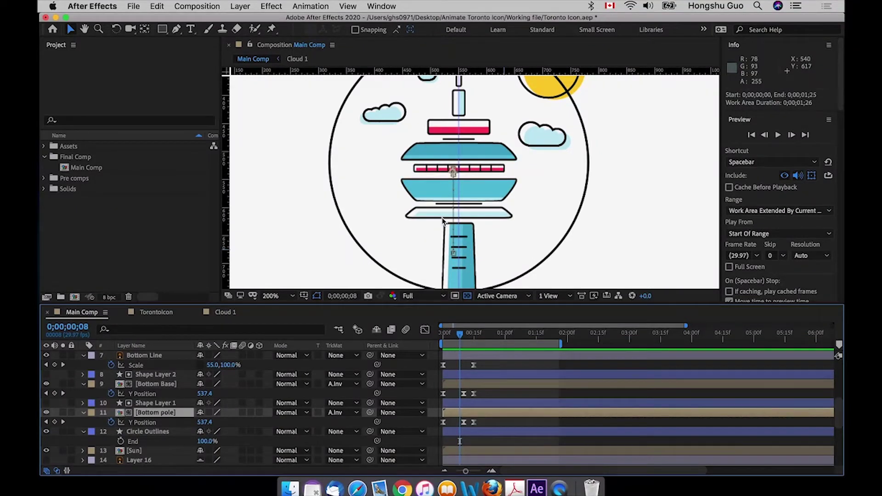
# - Shift the Bottom Base and its matte, Shape Layer 2, 5 frames later in time
pyautogui.click(169, 384)
pyautogui.keyDown('shift'); pyautogui.click(463, 378); pyautogui.keyUp('shift')
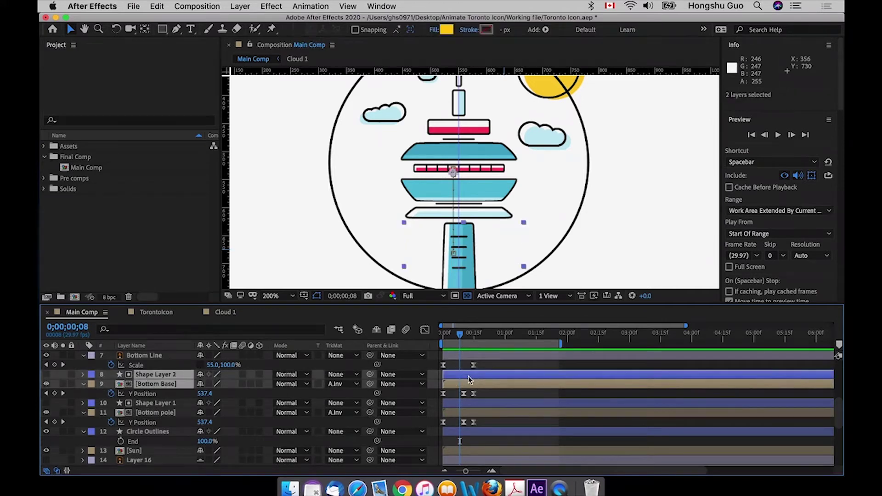
pyautogui.moveTo(468, 376); pyautogui.dragTo(479, 378)
# - Shift the Top Line and Bottom Line layers together 13 frames later in time
pyautogui.scroll(2, 497, 384)
pyautogui.scroll(1, 498, 384)
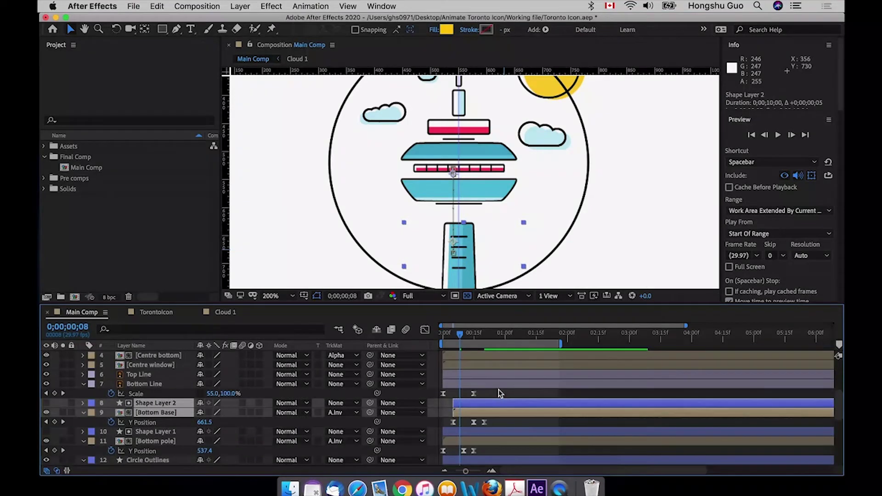
pyautogui.click(467, 382)
pyautogui.keyDown('shift'); pyautogui.click(467, 376); pyautogui.keyUp('shift')
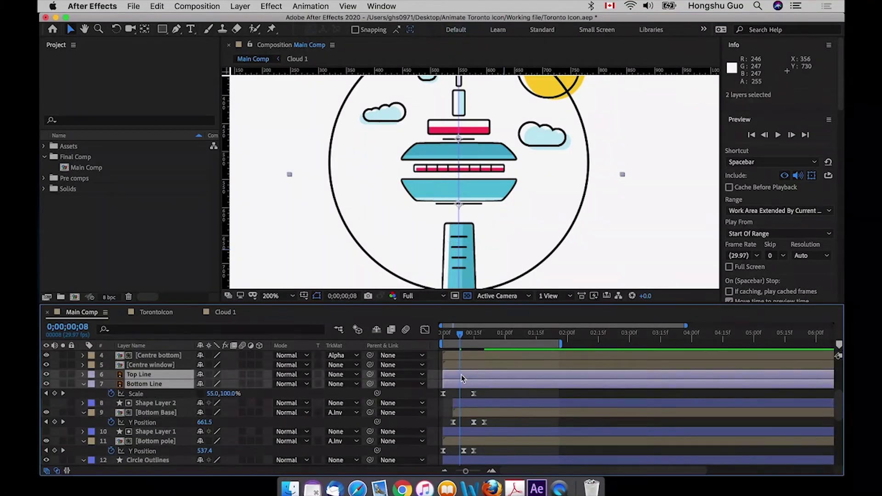
pyautogui.moveTo(466, 376); pyautogui.dragTo(490, 377)
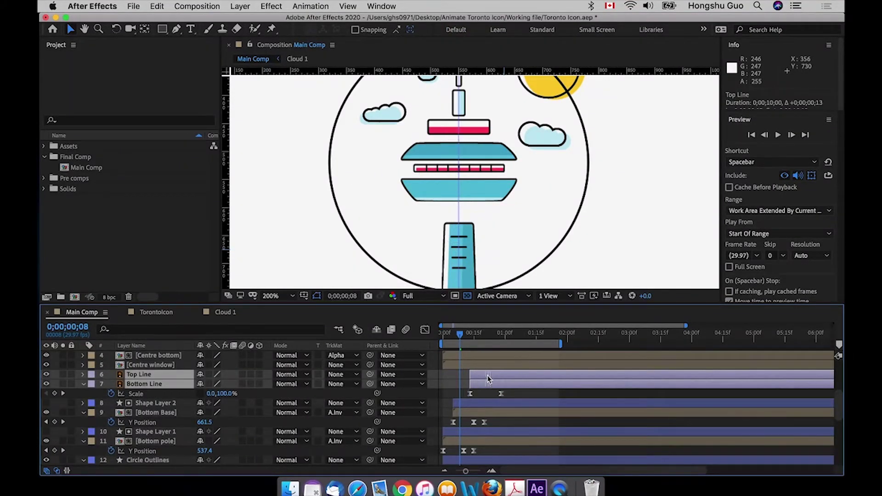
# - Delay the Centre window layer so that it starts at frame 16
pyautogui.scroll(6, 485, 376)
pyautogui.click(479, 423)
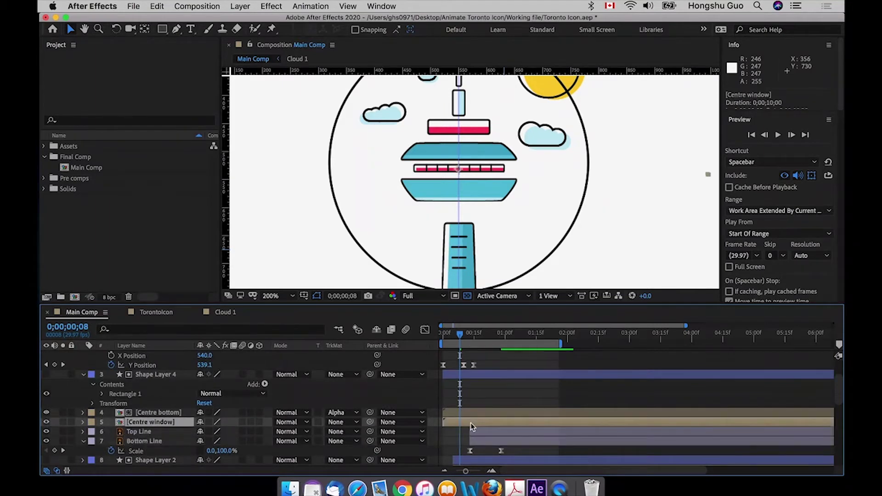
pyautogui.click(459, 422)
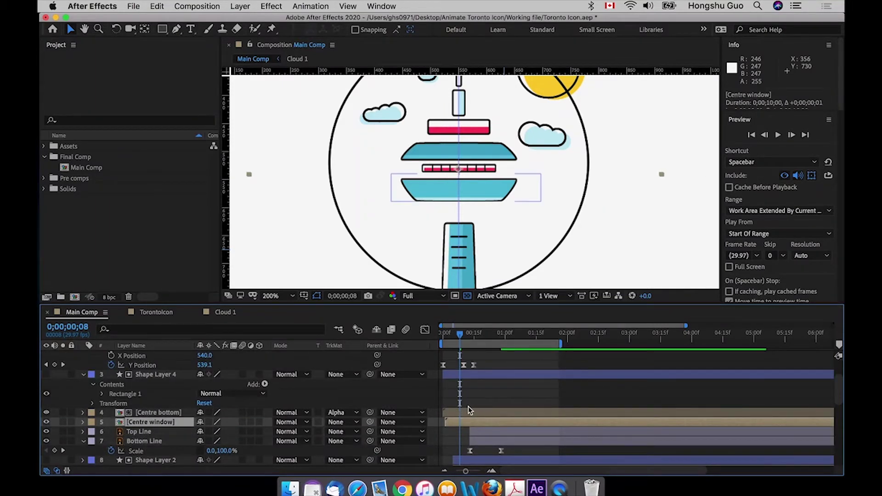
pyautogui.press('super+z')
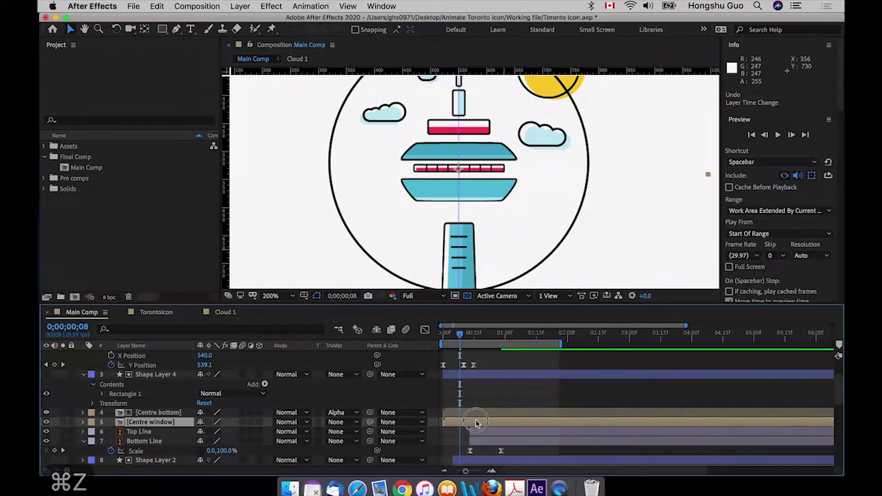
pyautogui.moveTo(469, 420); pyautogui.dragTo(499, 420)
# - Collapse the expanded properties of Shape Layer 4, Shape Layer 3 and the Centre Top
pyautogui.click(485, 413)
pyautogui.scroll(2, 487, 406)
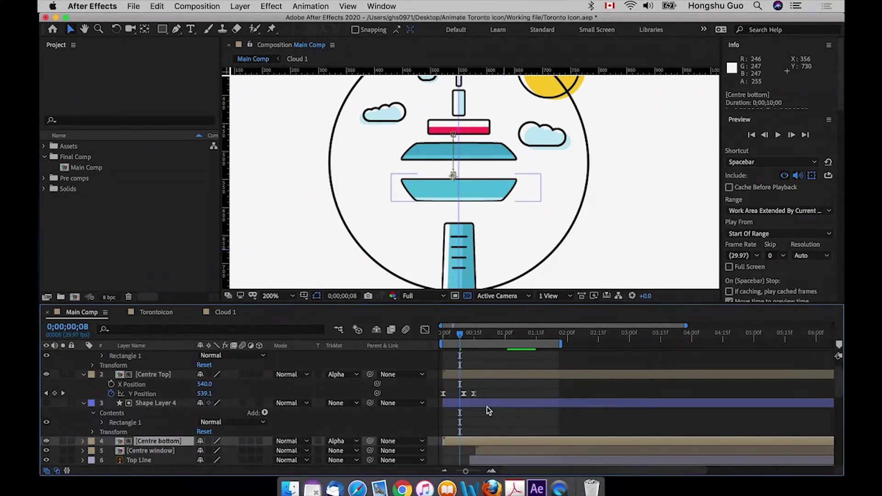
pyautogui.keyDown('shift'); pyautogui.click(435, 405); pyautogui.keyUp('shift')
pyautogui.click(84, 403)
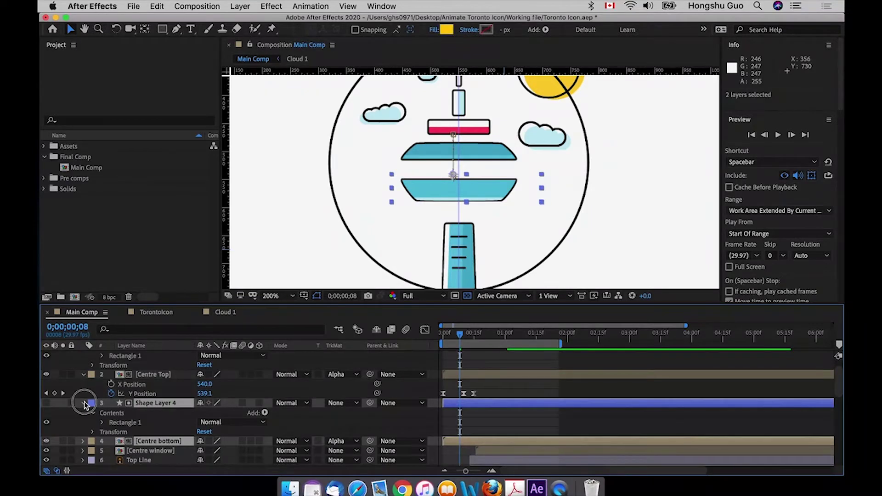
pyautogui.scroll(2, 92, 378)
pyautogui.click(84, 356)
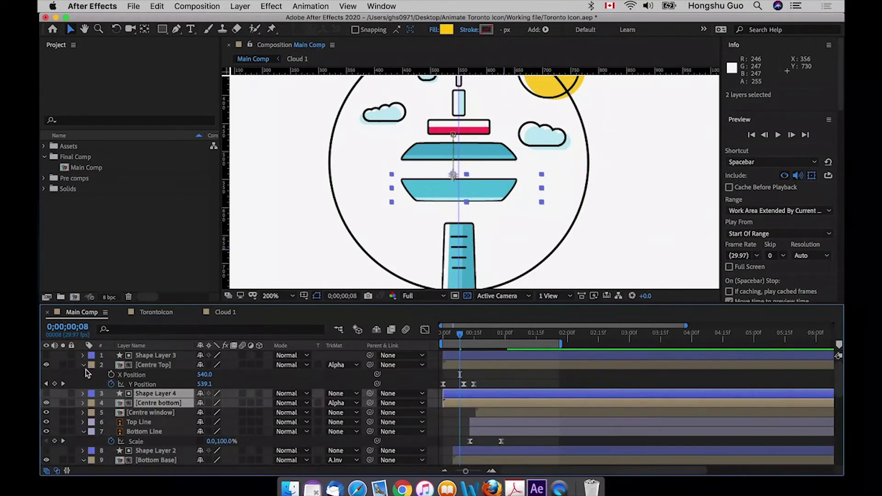
pyautogui.click(84, 365)
# - Delay the Centre Top with Shape Layer 3 to frame 16, and the Centre bottom with Shape Layer 4 to frame 18
pyautogui.click(448, 356)
pyautogui.keyDown('shift'); pyautogui.click(447, 365); pyautogui.keyUp('shift')
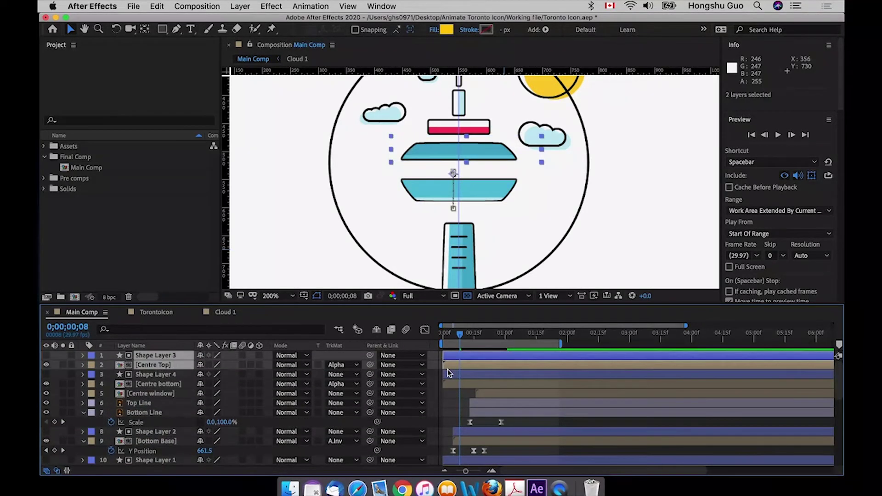
pyautogui.moveTo(468, 363); pyautogui.dragTo(515, 384)
pyautogui.click(483, 374)
pyautogui.keyDown('shift'); pyautogui.click(452, 383); pyautogui.keyUp('shift')
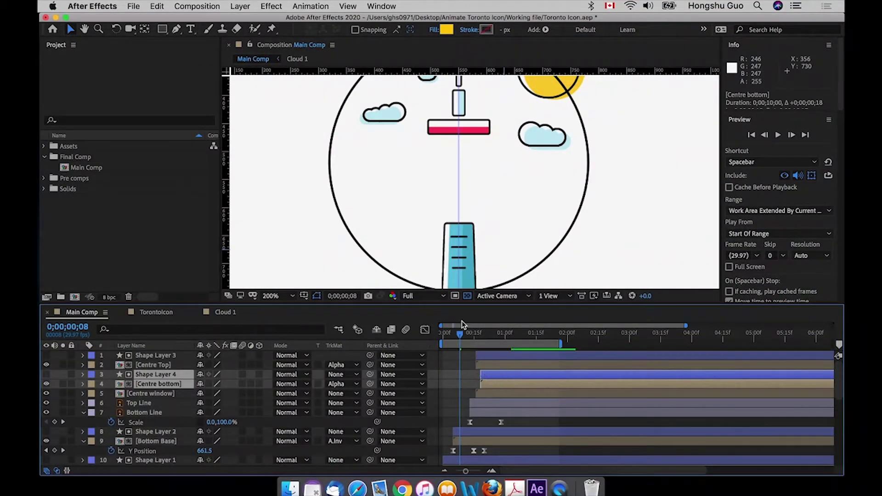
# - Preview the staggered tower animation from the first frame and inspect the centre parts around frame 27
pyautogui.moveTo(454, 337); pyautogui.dragTo(442, 336)
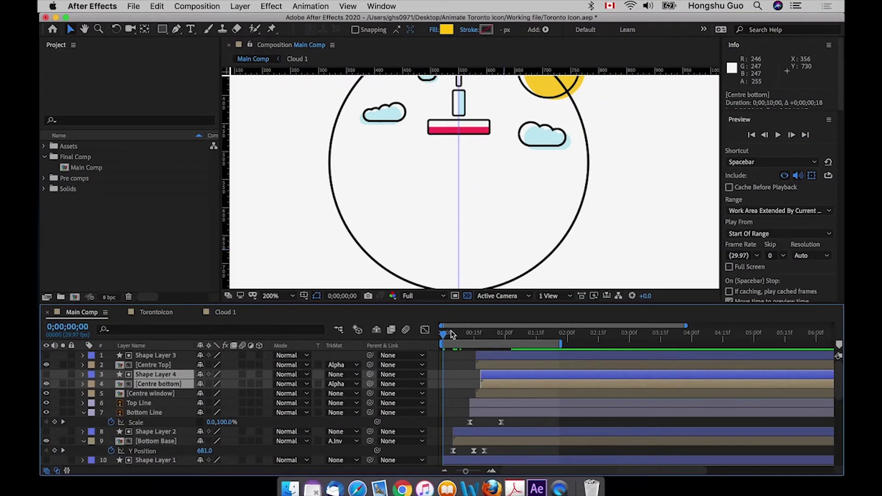
pyautogui.press('space')
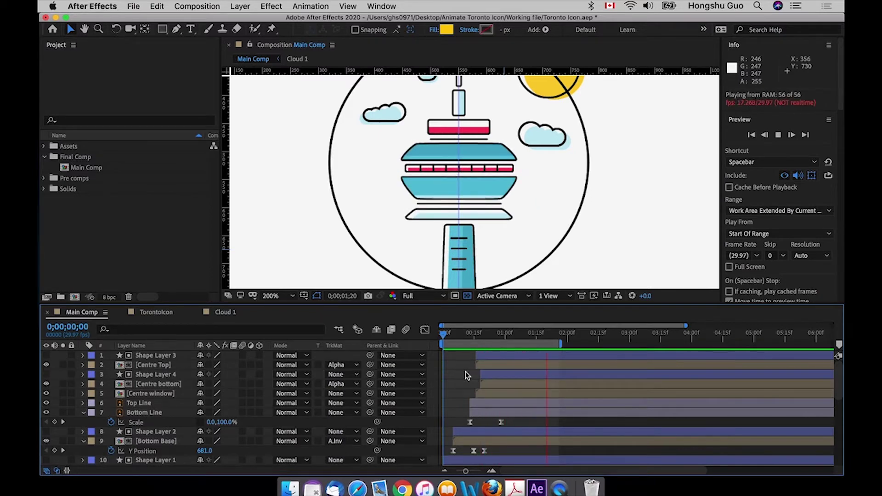
pyautogui.press('space')
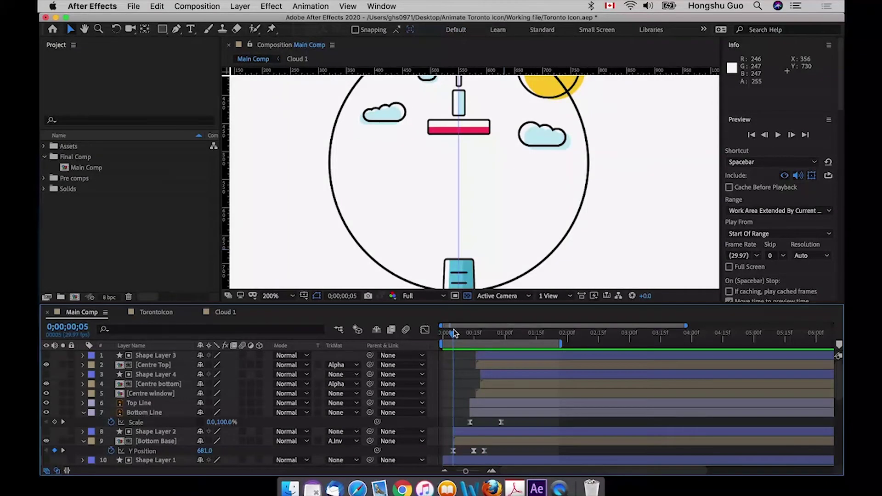
pyautogui.press('space')
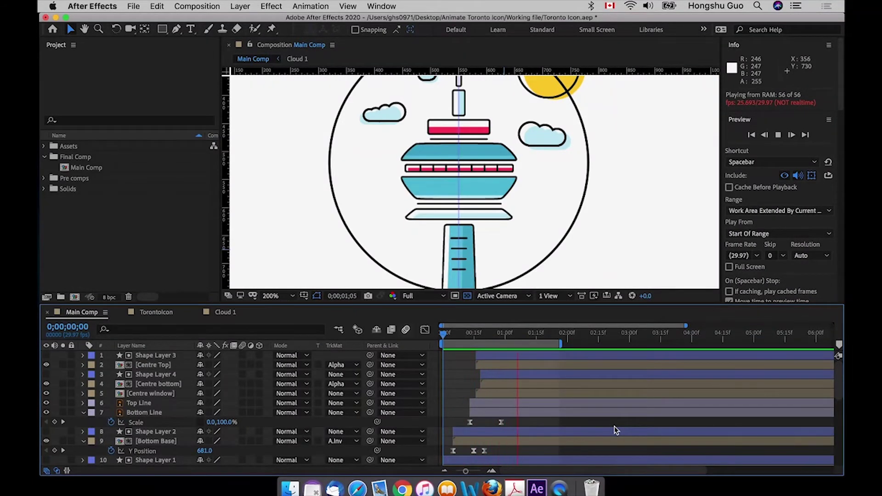
pyautogui.moveTo(472, 334); pyautogui.dragTo(500, 334)
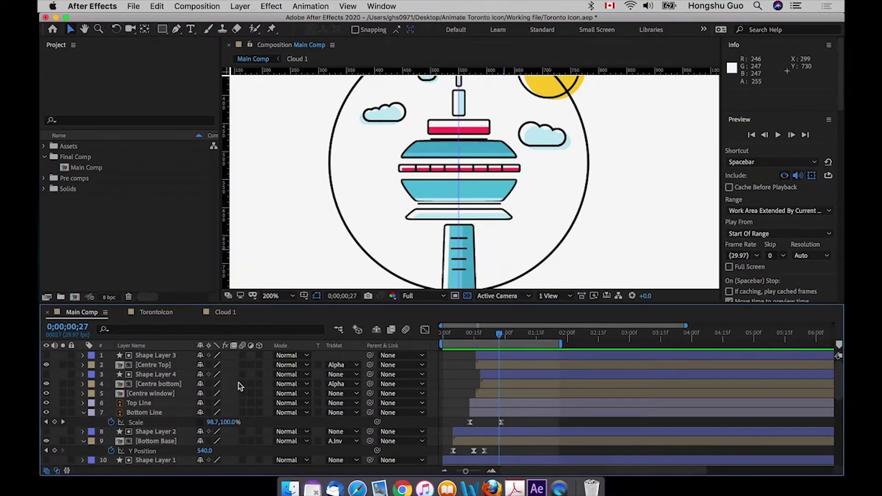
# - Show the Centre window's Scale keyframes and examine its widening overshoot frame by frame from frame 16 to 28
pyautogui.click(157, 393)
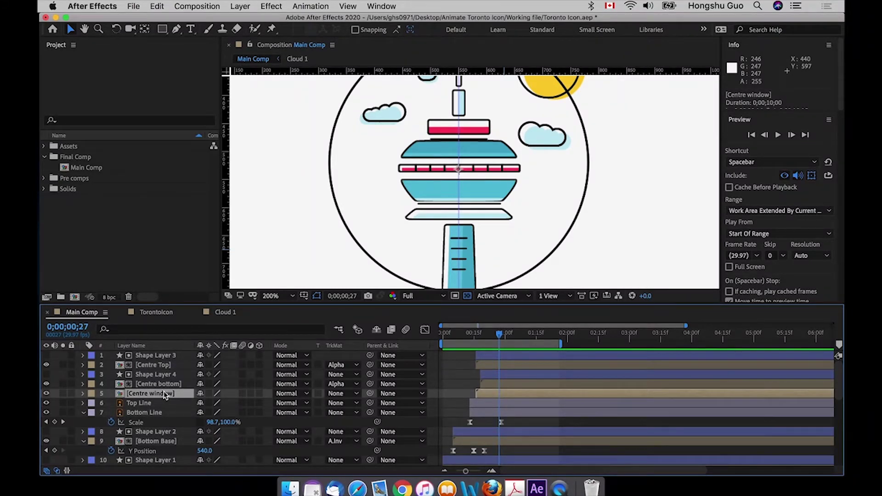
pyautogui.press('s')
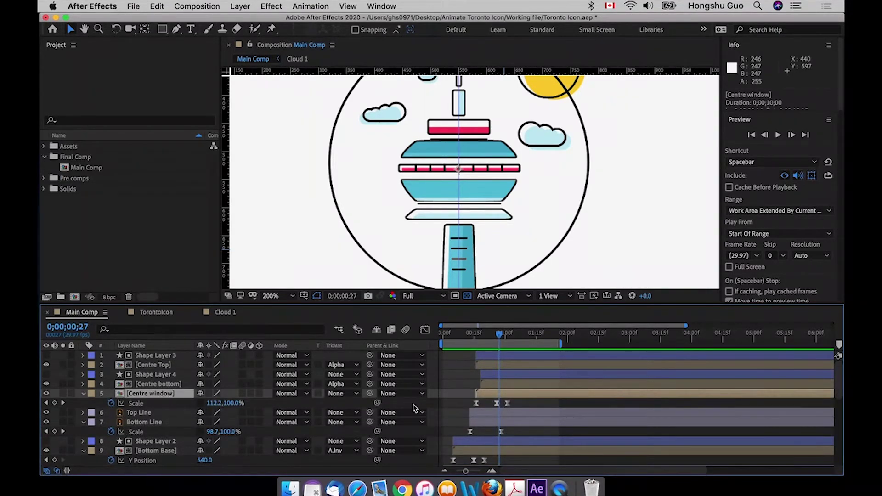
pyautogui.click(474, 333)
pyautogui.moveTo(466, 471); pyautogui.dragTo(481, 473)
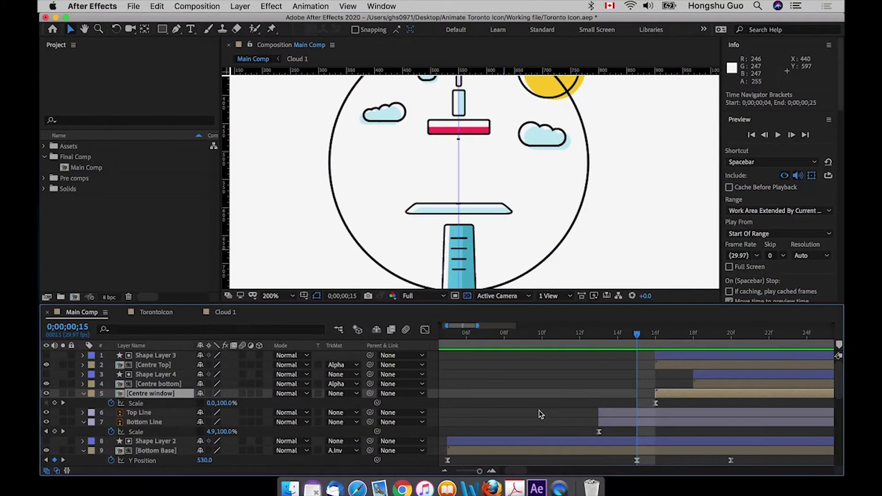
pyautogui.hscroll(5, 539, 411)
pyautogui.hscroll(2, 539, 410)
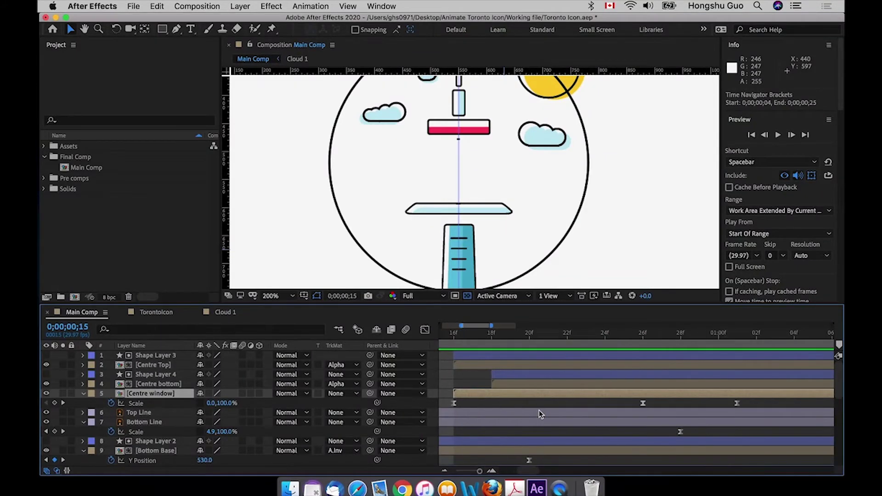
pyautogui.click(455, 334)
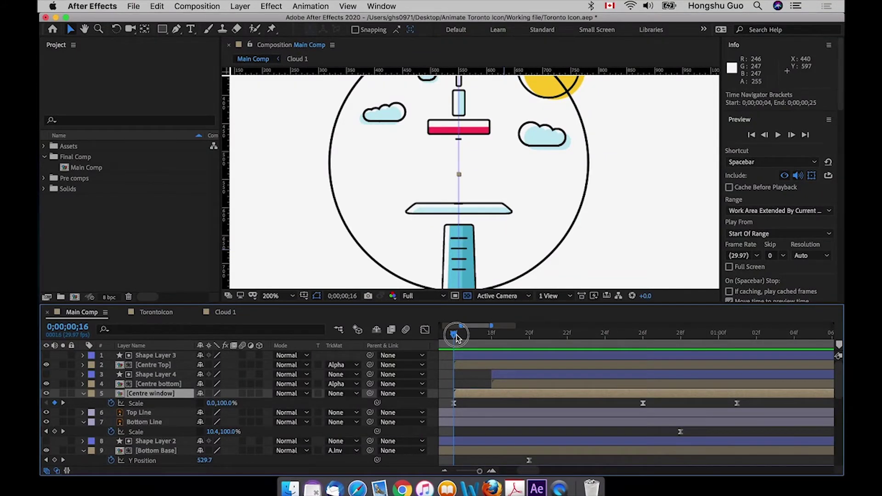
pyautogui.moveTo(456, 337); pyautogui.dragTo(642, 347)
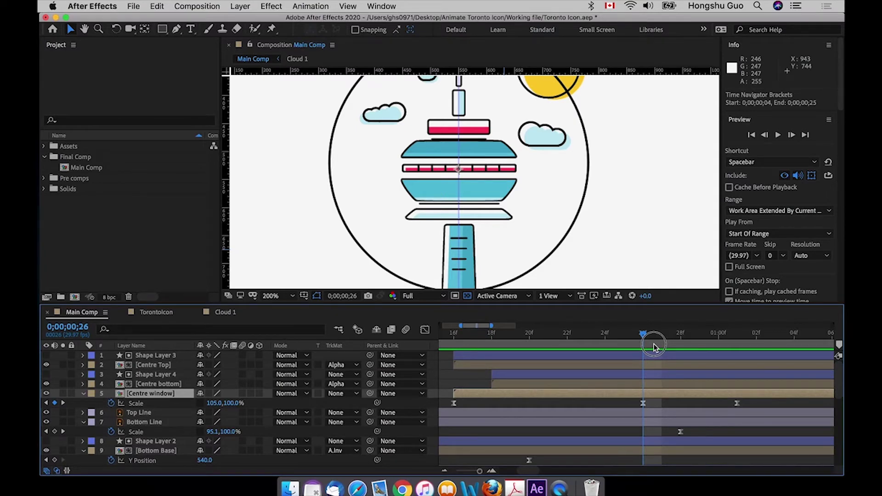
pyautogui.moveTo(654, 343); pyautogui.dragTo(659, 342)
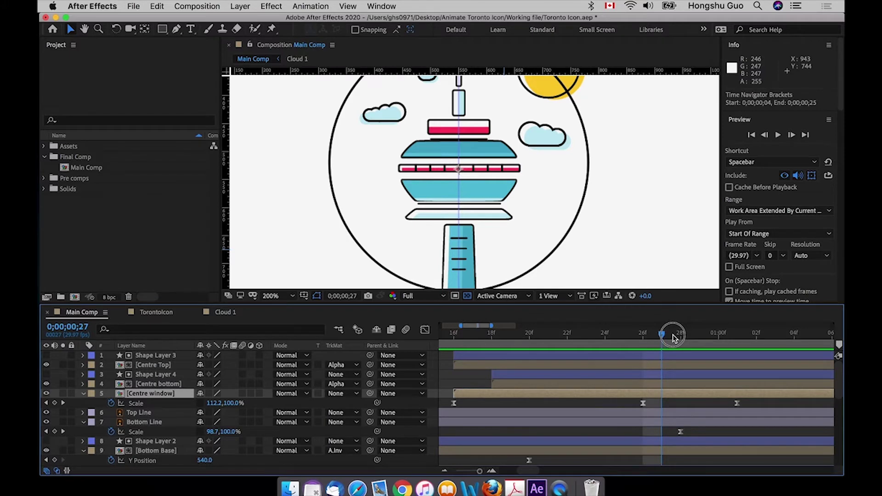
pyautogui.moveTo(672, 335); pyautogui.dragTo(679, 336)
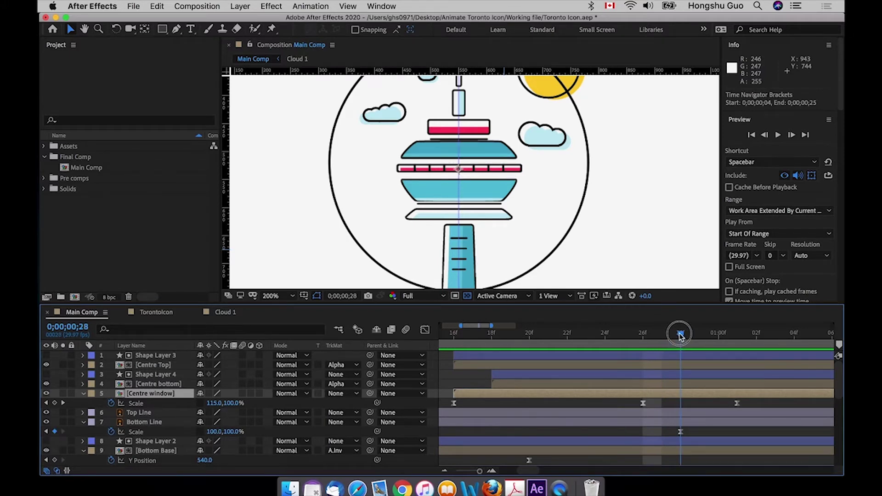
# - Examine the speed graph of the Centre window's Scale and compare the scaling at its overshoot and final keyframes
pyautogui.moveTo(755, 398); pyautogui.dragTo(614, 414)
pyautogui.moveTo(757, 400); pyautogui.dragTo(596, 399)
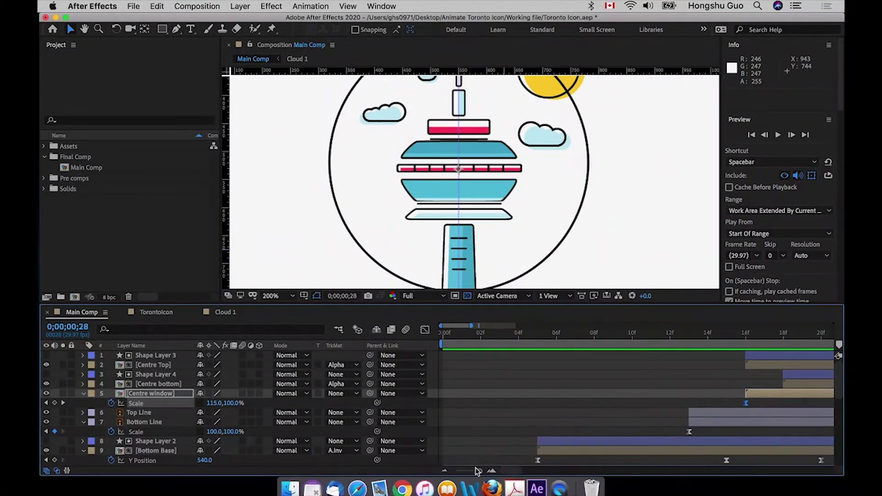
pyautogui.moveTo(479, 471); pyautogui.dragTo(470, 471)
pyautogui.click(425, 329)
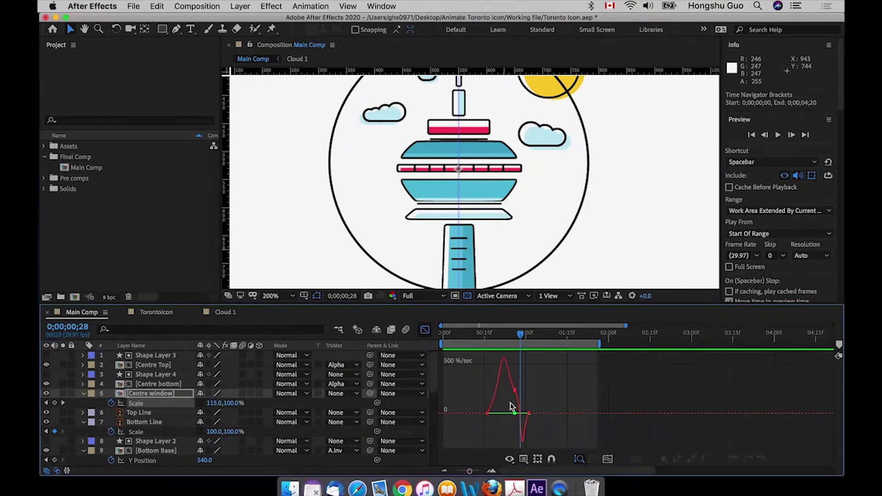
pyautogui.click(607, 459)
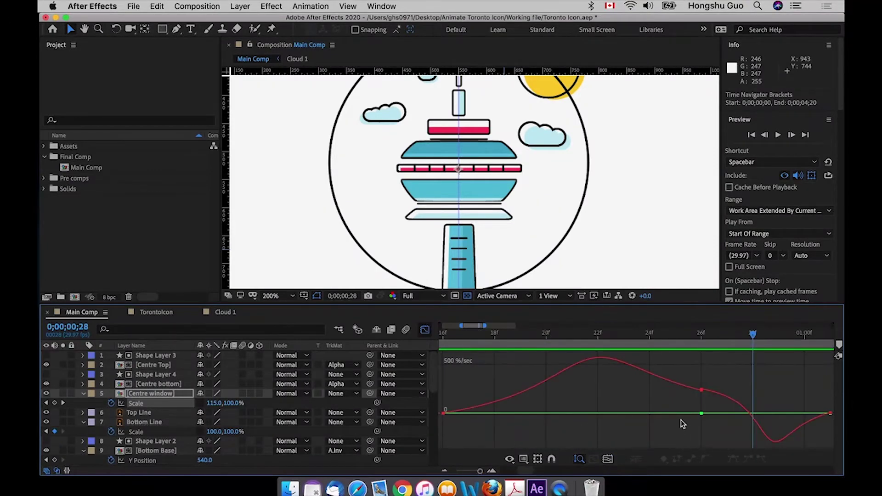
pyautogui.moveTo(709, 377); pyautogui.dragTo(696, 398)
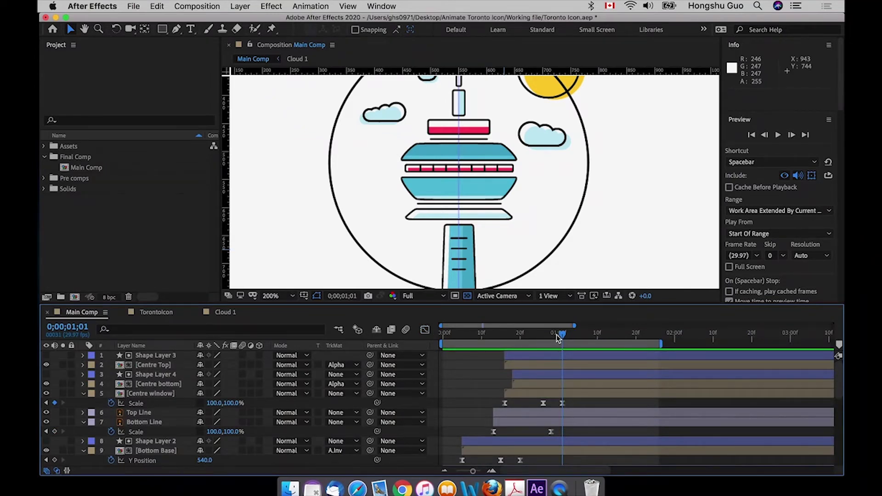
pyautogui.moveTo(558, 337); pyautogui.dragTo(544, 335)
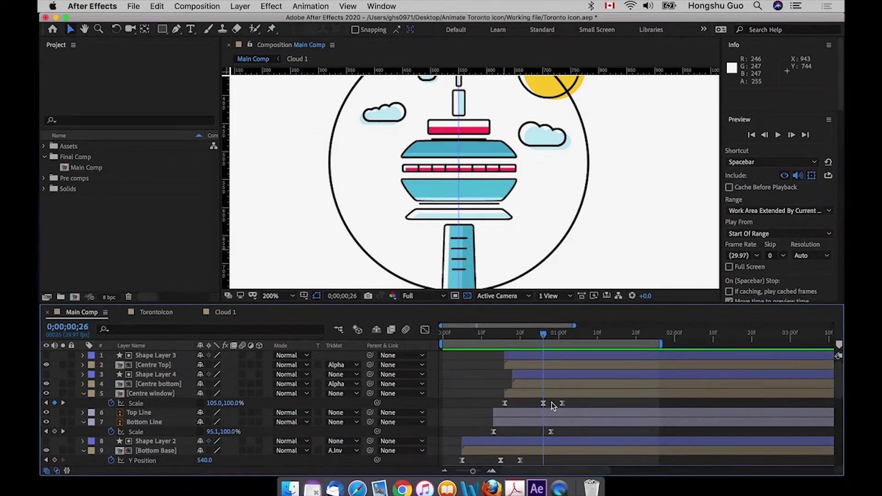
# - Delete the Centre window's existing Scale keyframes and key its horizontal scale at 0% on frame 16
pyautogui.moveTo(571, 403); pyautogui.dragTo(476, 407)
pyautogui.press('BackSpace')
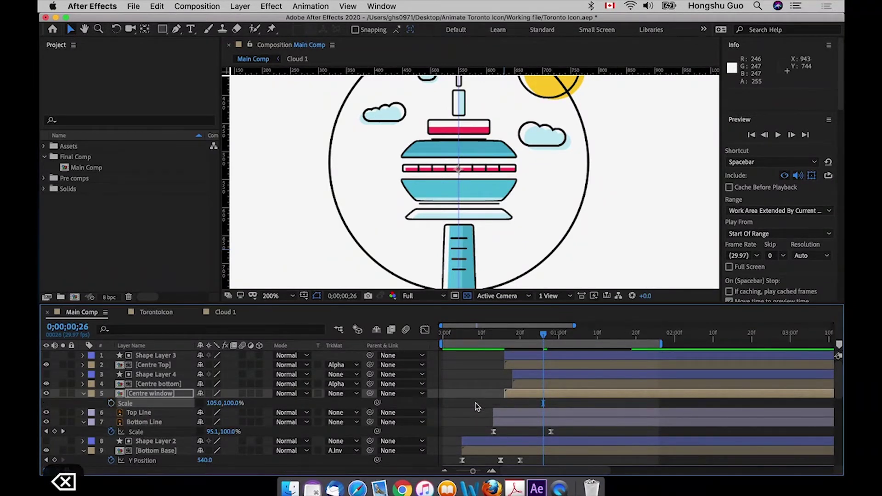
pyautogui.moveTo(509, 340); pyautogui.dragTo(505, 340)
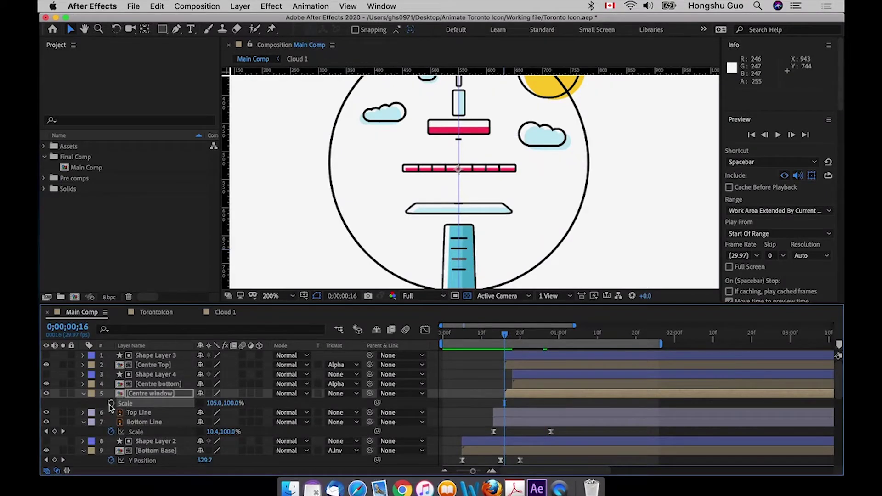
pyautogui.click(214, 403)
pyautogui.write('0')
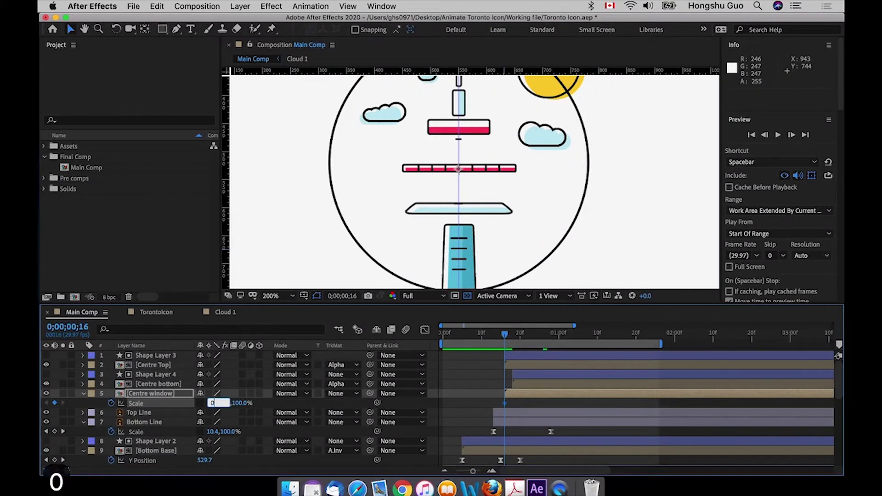
pyautogui.click(470, 399)
# - Key the Centre window's horizontal scale at 105% on frame 26
pyautogui.press('shift+super+Right')
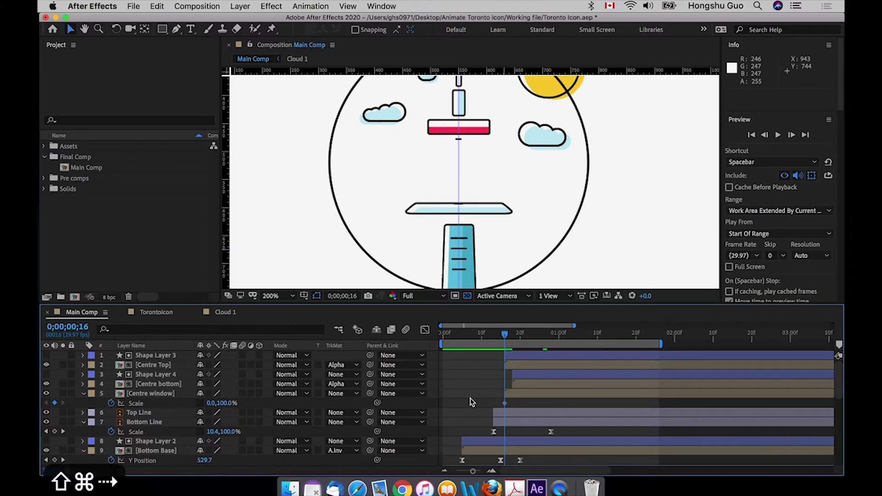
pyautogui.click(209, 403)
pyautogui.write('105')
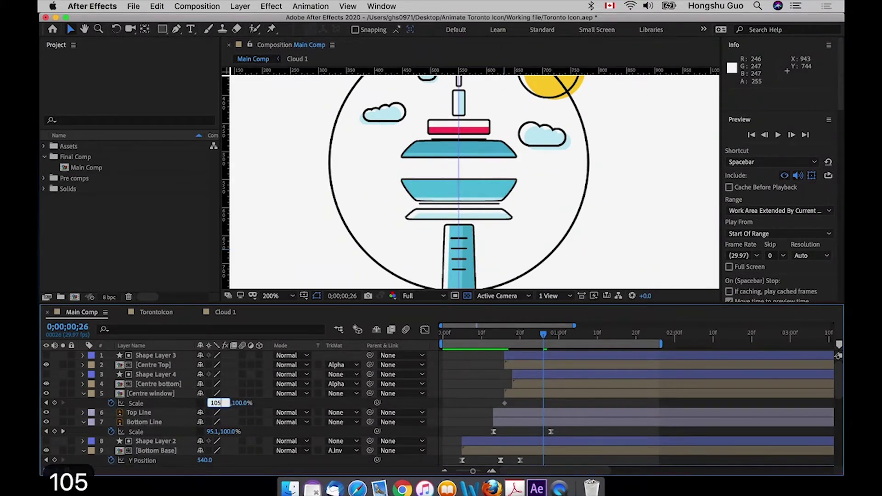
pyautogui.press('Return')
# - Key the Centre window's horizontal scale at 100% at 0;00;01;01
pyautogui.press('super+Right')
pyautogui.press('super+Right')
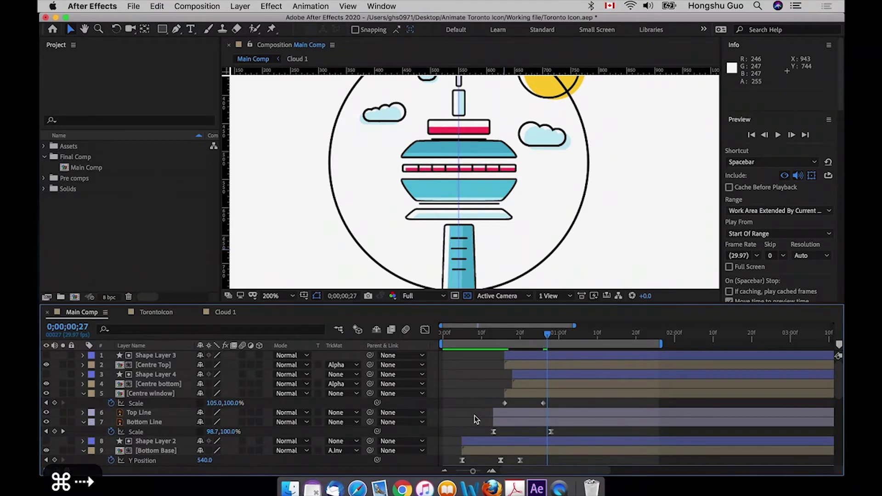
pyautogui.press('super+Right')
pyautogui.press('super+Right')
pyautogui.press('super+Right')
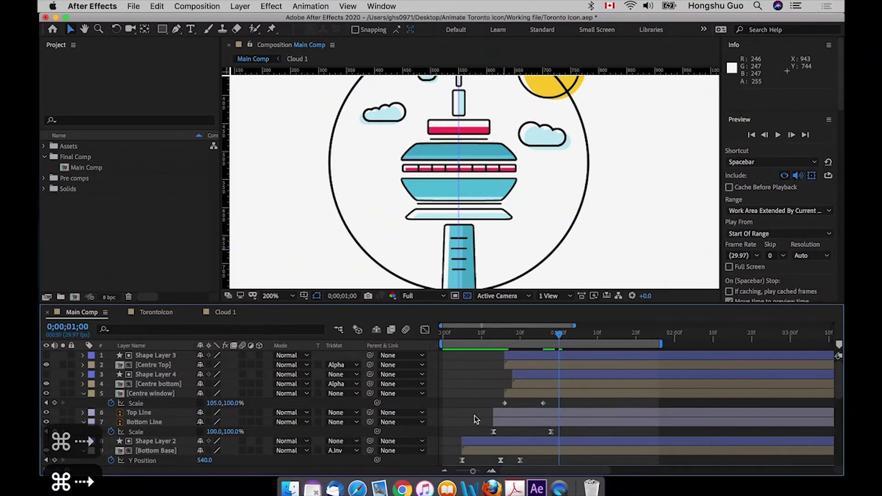
pyautogui.click(214, 403)
pyautogui.write('100')
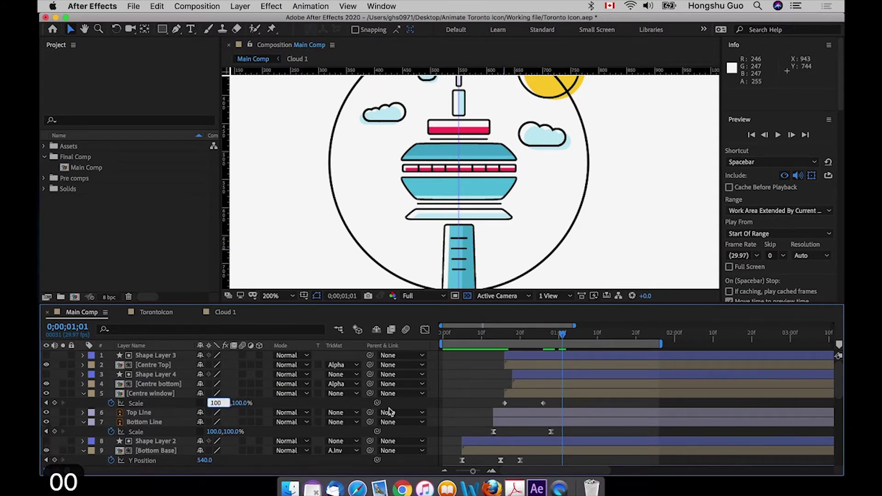
pyautogui.click(458, 402)
# - Apply Easy Ease to all three of the Centre window's Scale keyframes
pyautogui.moveTo(500, 410); pyautogui.dragTo(491, 408)
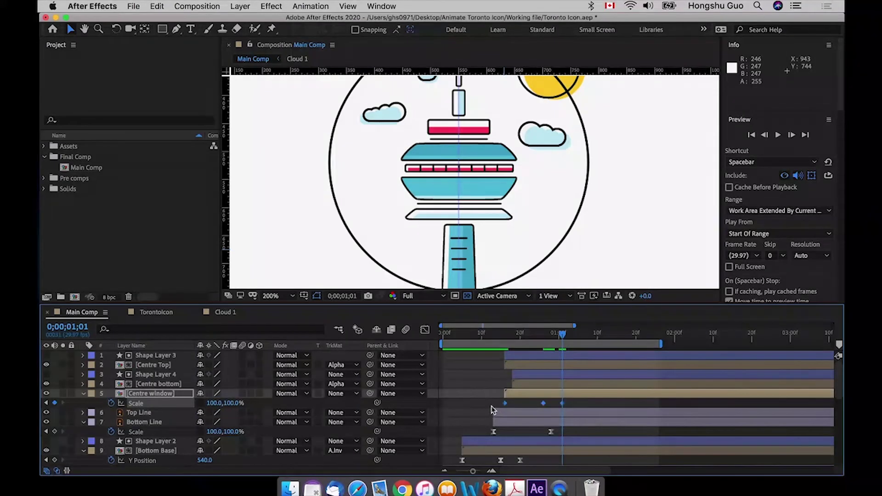
pyautogui.rightClick(505, 403)
pyautogui.moveTo(558, 468)
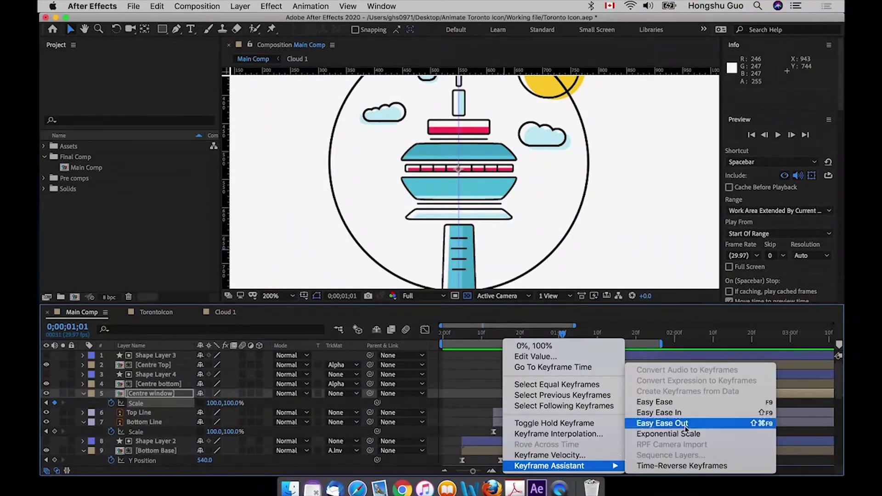
pyautogui.click(674, 403)
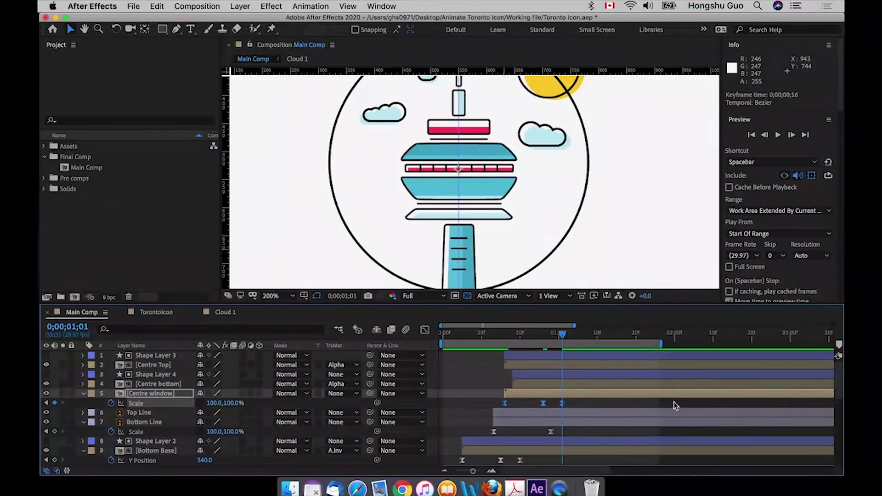
# - Shape the Centre window's Scale speed curve into a steep central peak by lengthening the keyframes' influence handles
pyautogui.click(424, 331)
pyautogui.click(607, 458)
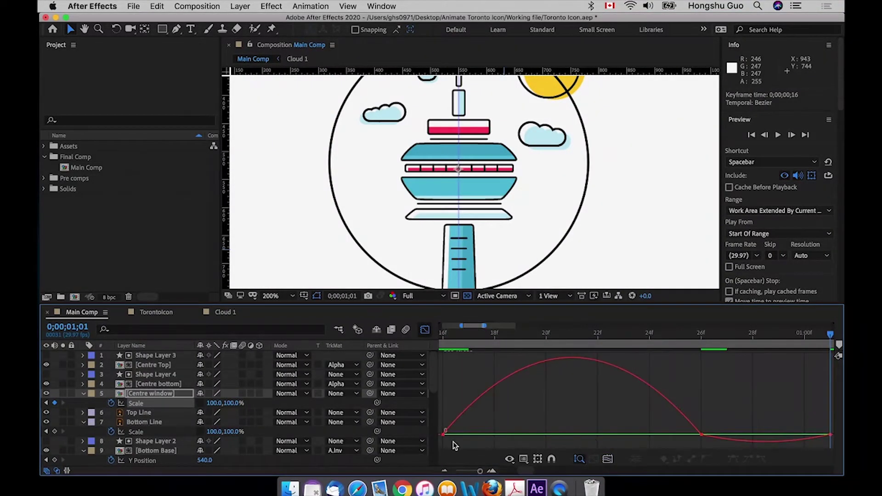
pyautogui.moveTo(453, 443); pyautogui.dragTo(429, 430)
pyautogui.moveTo(498, 434); pyautogui.dragTo(536, 434)
pyautogui.moveTo(736, 422); pyautogui.dragTo(636, 437)
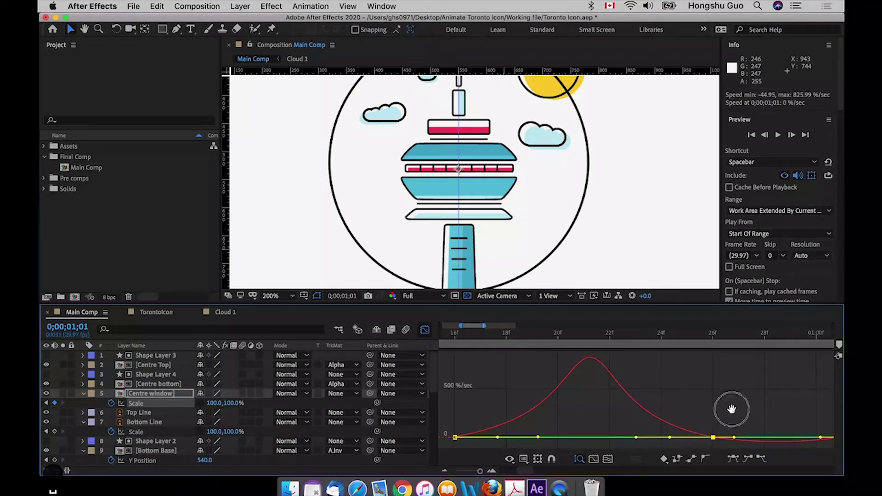
pyautogui.moveTo(731, 409); pyautogui.dragTo(607, 377)
pyautogui.moveTo(610, 415); pyautogui.dragTo(634, 437)
pyautogui.moveTo(700, 437); pyautogui.dragTo(682, 435)
pyautogui.click(609, 460)
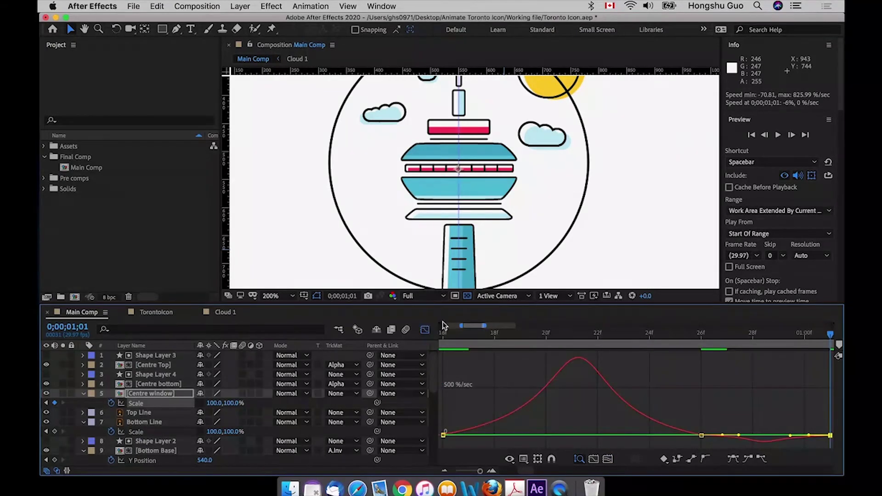
pyautogui.click(425, 331)
# - Preview the tower animation from the first frame and save the project
pyautogui.moveTo(479, 469); pyautogui.dragTo(474, 472)
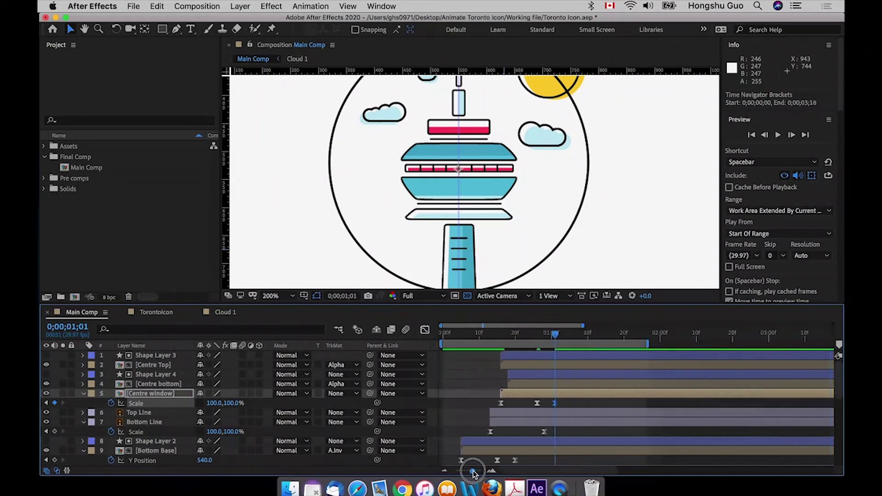
pyautogui.click(493, 334)
pyautogui.moveTo(493, 334); pyautogui.dragTo(416, 334)
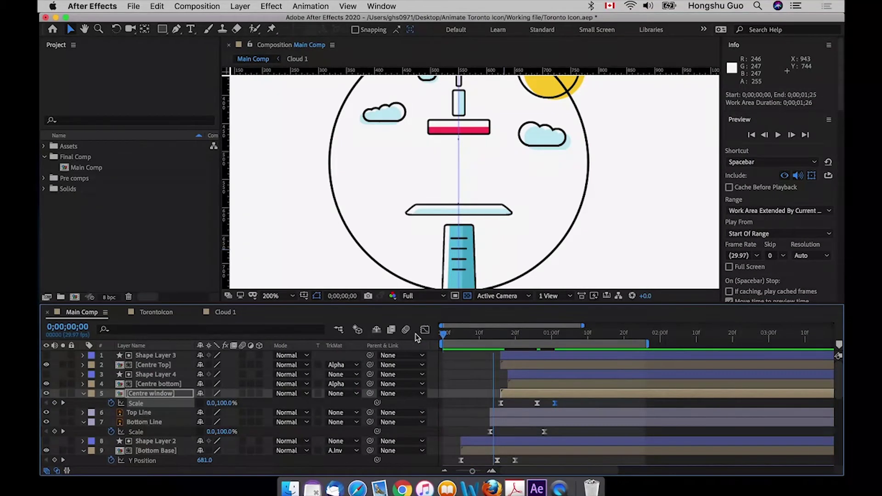
pyautogui.press('space')
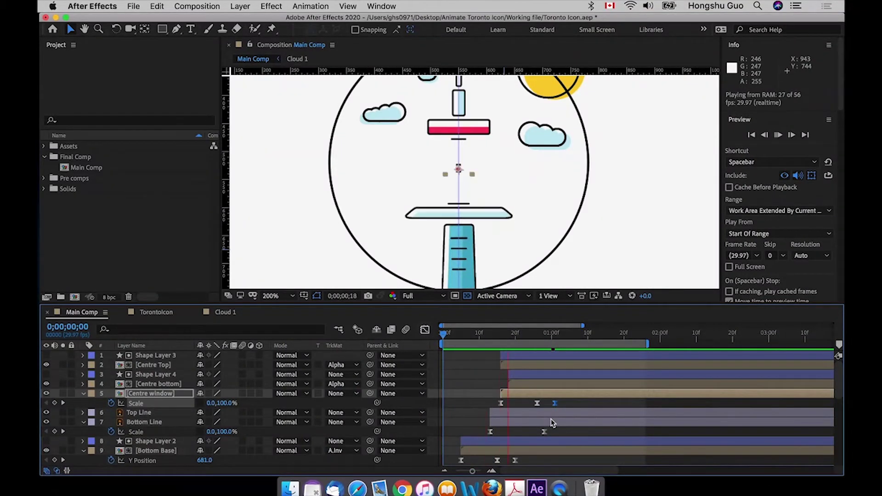
pyautogui.press('space')
pyautogui.click(599, 406)
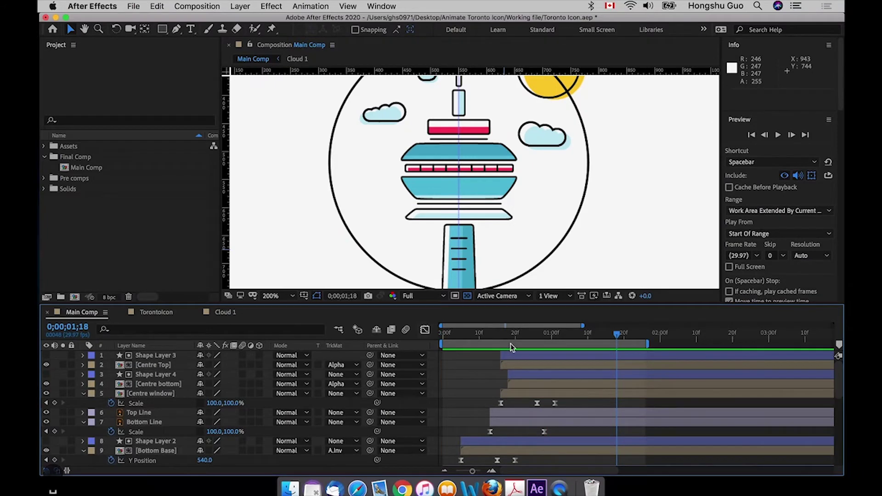
pyautogui.press('space')
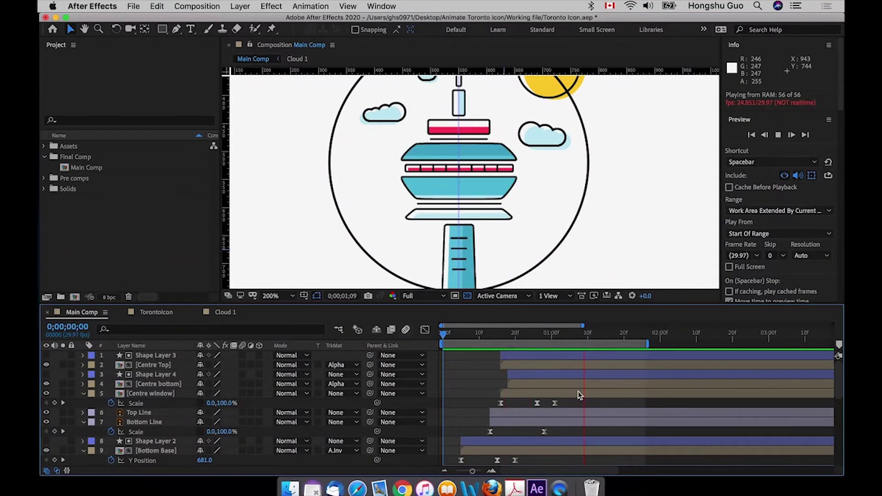
pyautogui.press('super+s')
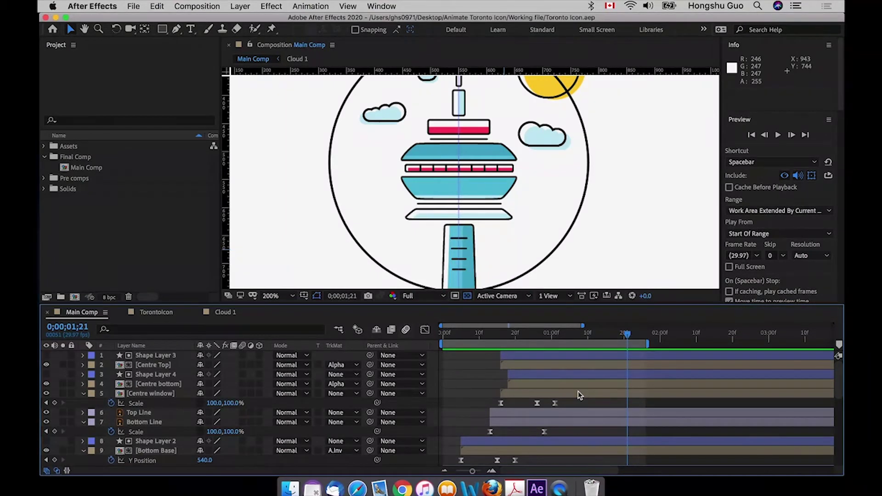
pyautogui.moveTo(491, 153); pyautogui.dragTo(463, 236)
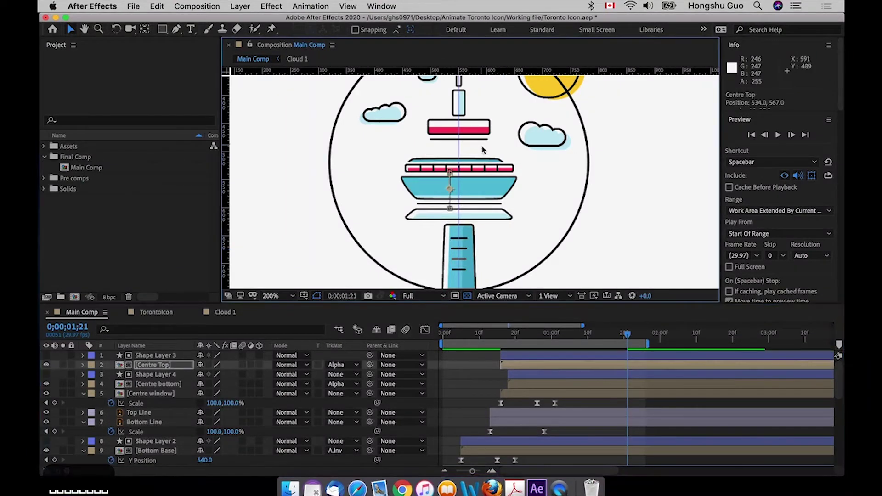
pyautogui.press('super+z')
pyautogui.click(475, 394)
# - Bring the Short rectangle and Top rectangle layers to the top of the layer stack
pyautogui.press('space')
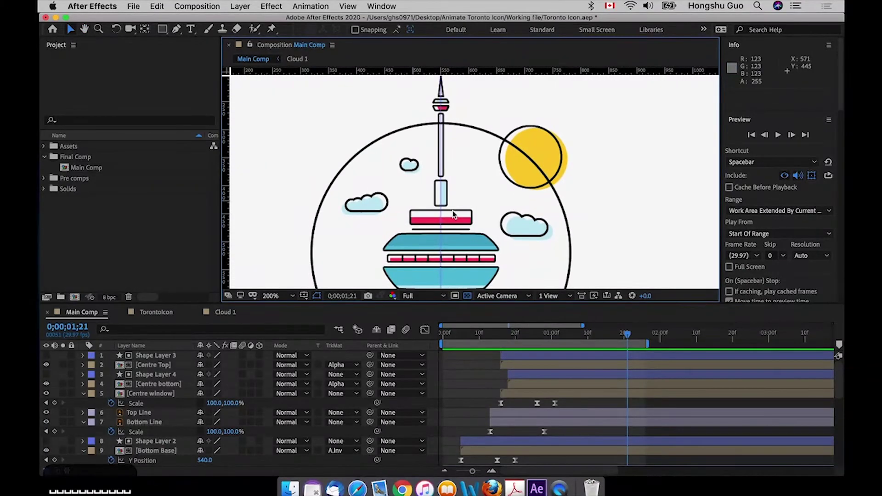
pyautogui.click(484, 389)
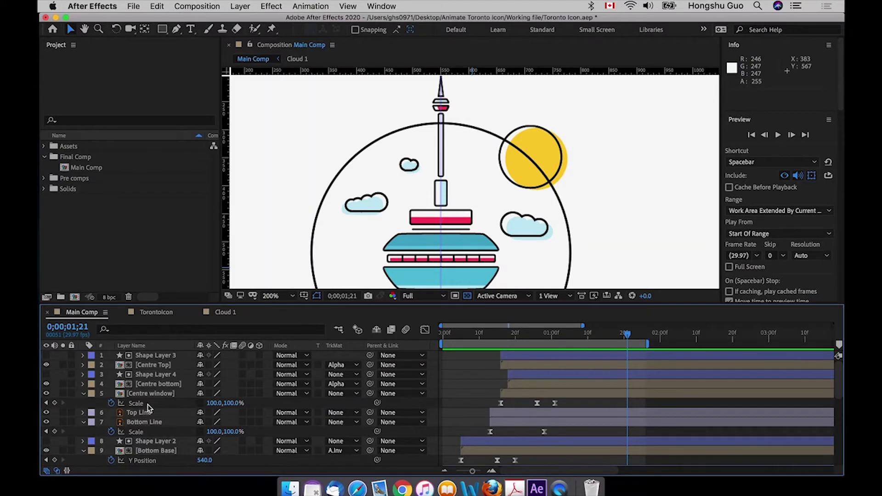
pyautogui.scroll(-10, 146, 404)
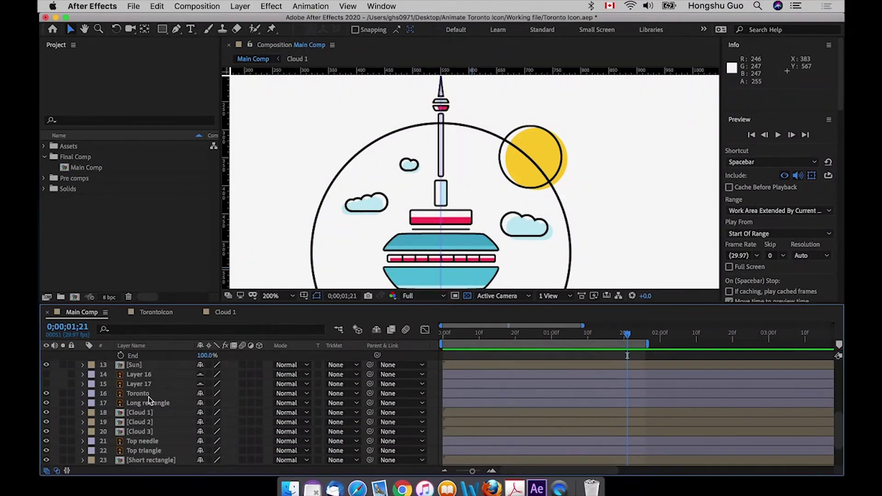
pyautogui.scroll(-5, 146, 396)
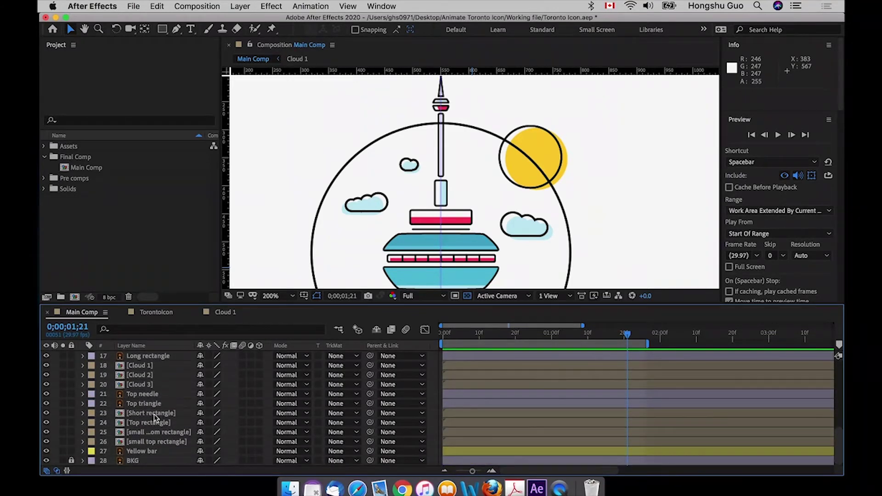
pyautogui.click(152, 422)
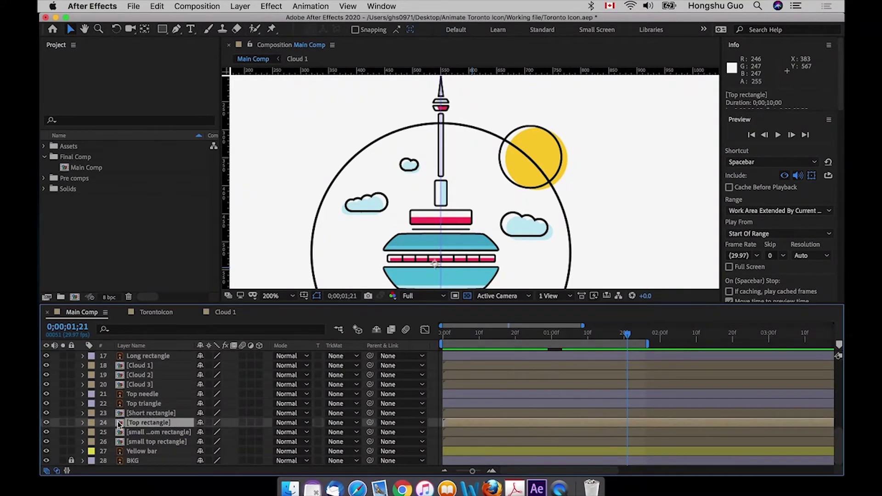
pyautogui.keyDown('shift'); pyautogui.click(170, 413); pyautogui.keyUp('shift')
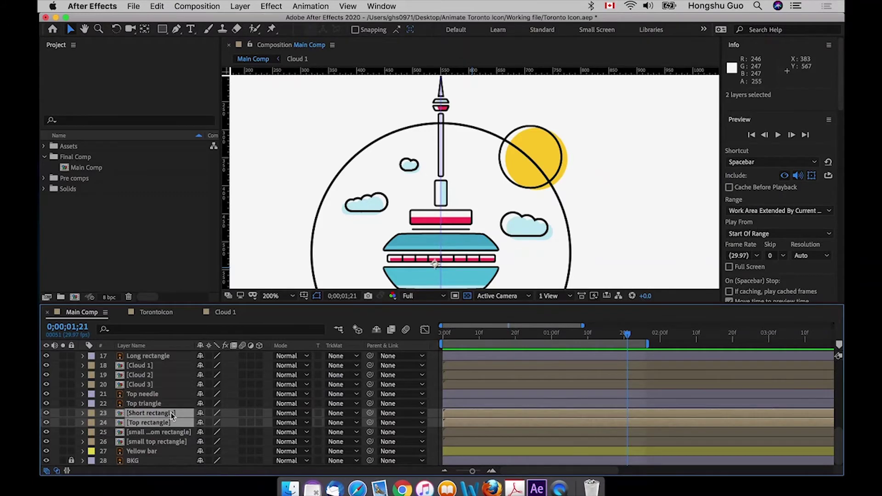
pyautogui.press('super+shift+bracketright')
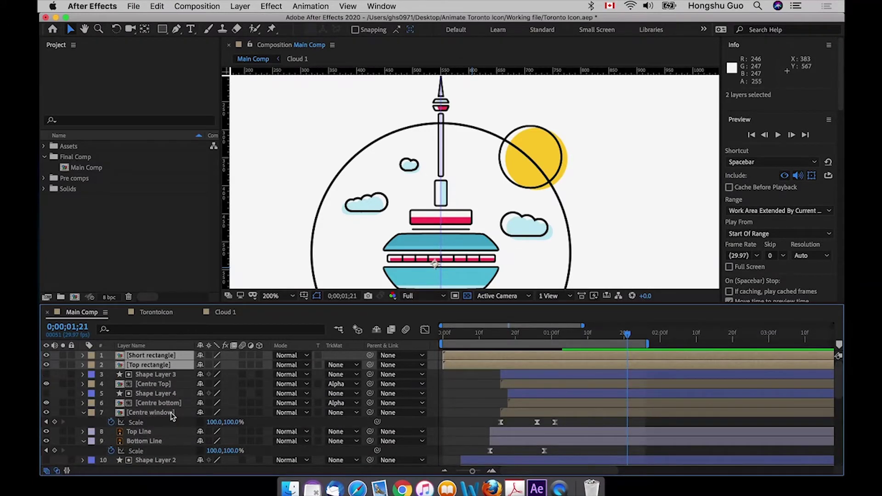
# - Delay the Short rectangle and Top rectangle layers together to start at frame 18
pyautogui.click(481, 373)
pyautogui.click(477, 356)
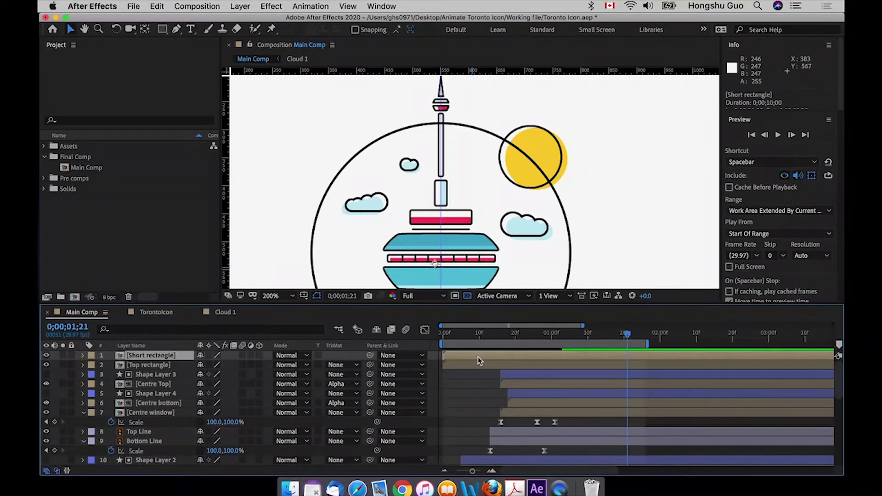
pyautogui.keyDown('shift'); pyautogui.click(470, 366); pyautogui.keyUp('shift')
pyautogui.moveTo(461, 370); pyautogui.dragTo(526, 368)
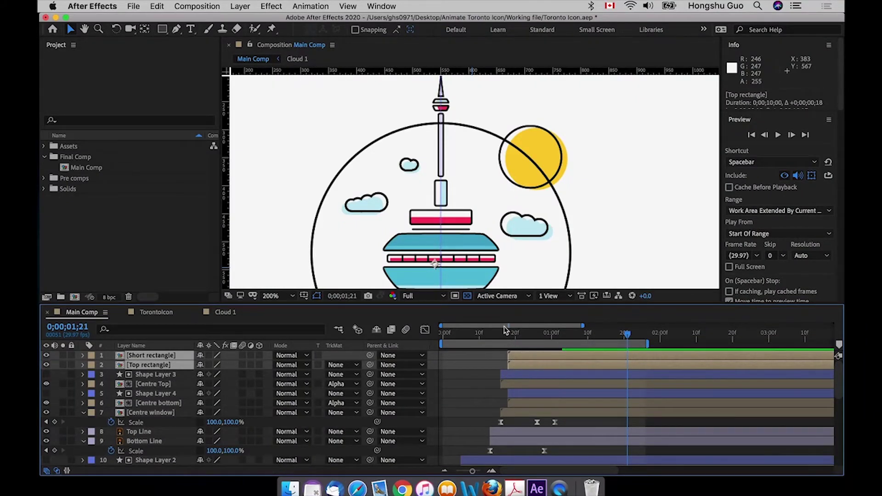
# - Separate the Top rectangle layer's Position dimensions and place a Y Position keyframe of 540 at 0;00;01;02
pyautogui.moveTo(507, 337); pyautogui.dragTo(509, 335)
pyautogui.click(479, 366)
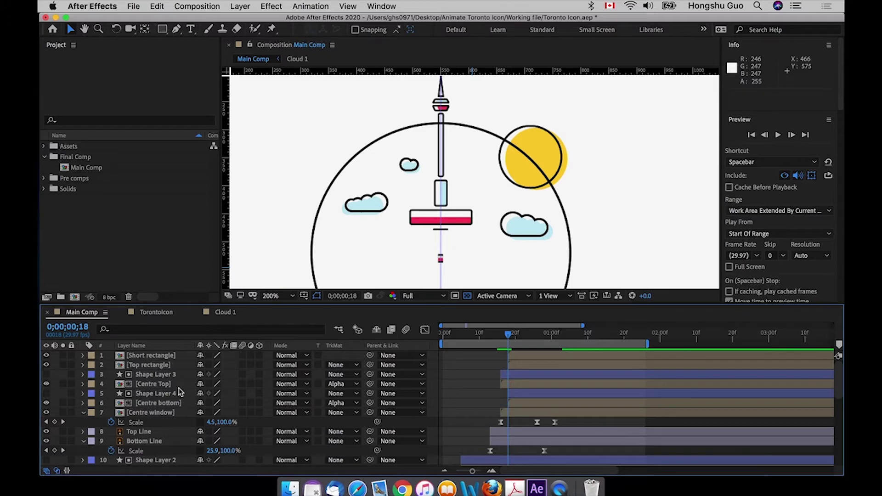
pyautogui.click(148, 366)
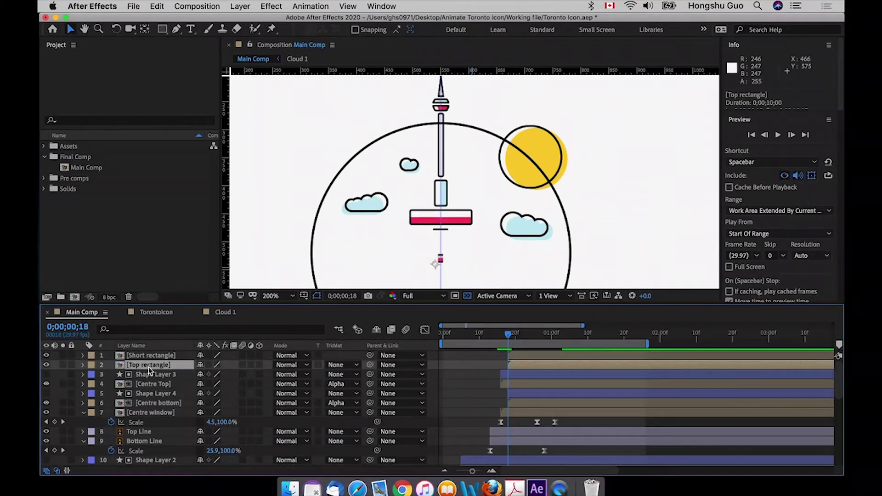
pyautogui.press('p')
pyautogui.rightClick(134, 375)
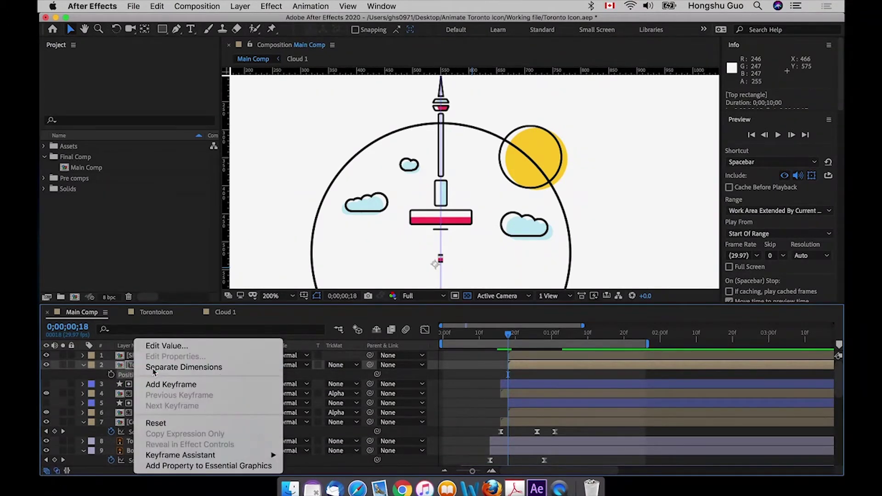
pyautogui.click(153, 367)
pyautogui.click(138, 384)
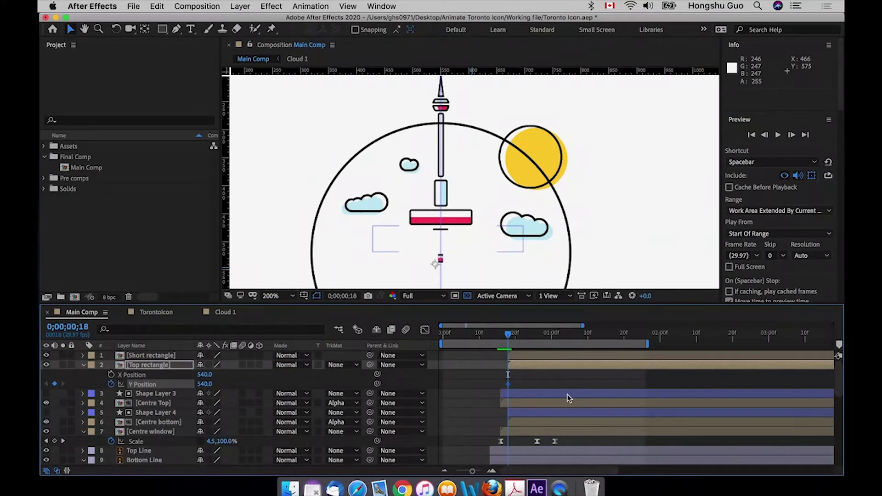
pyautogui.moveTo(508, 384); pyautogui.dragTo(559, 384)
# - Keyframe the Top rectangle's Y Position at 582 on frame 18 and at 535 on frame 28
pyautogui.click(200, 385)
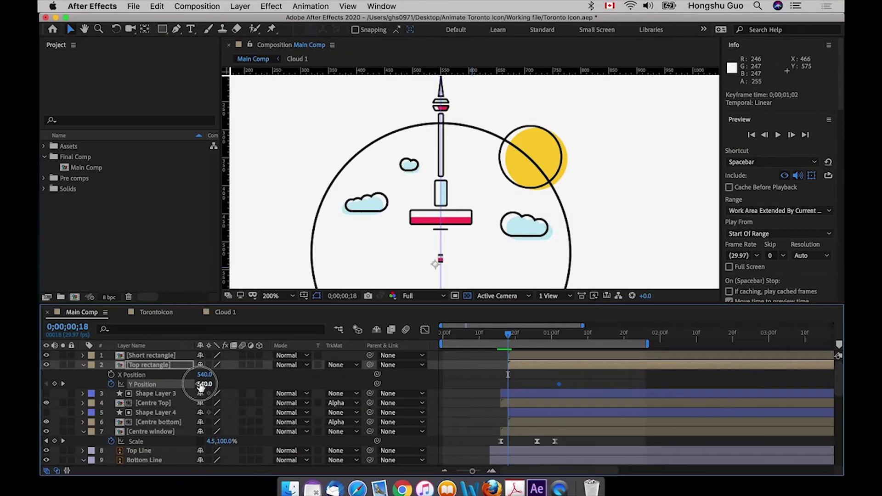
pyautogui.moveTo(201, 385); pyautogui.dragTo(220, 385)
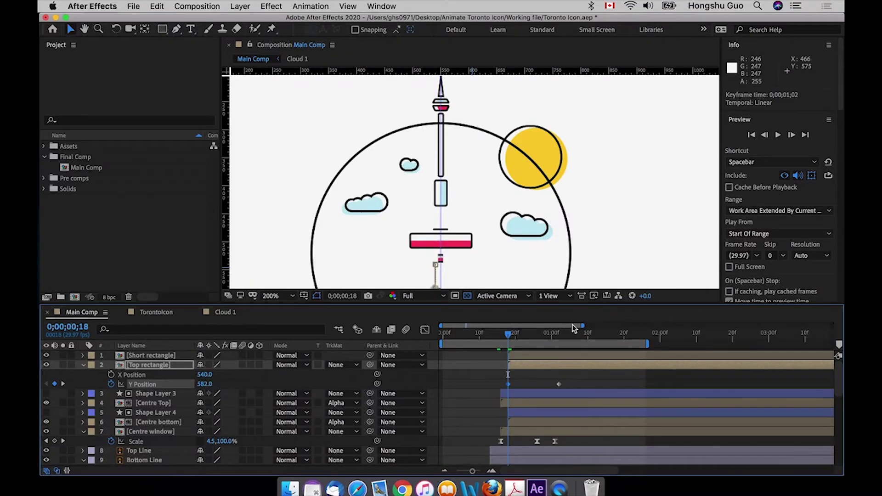
pyautogui.press('shift+super+Right')
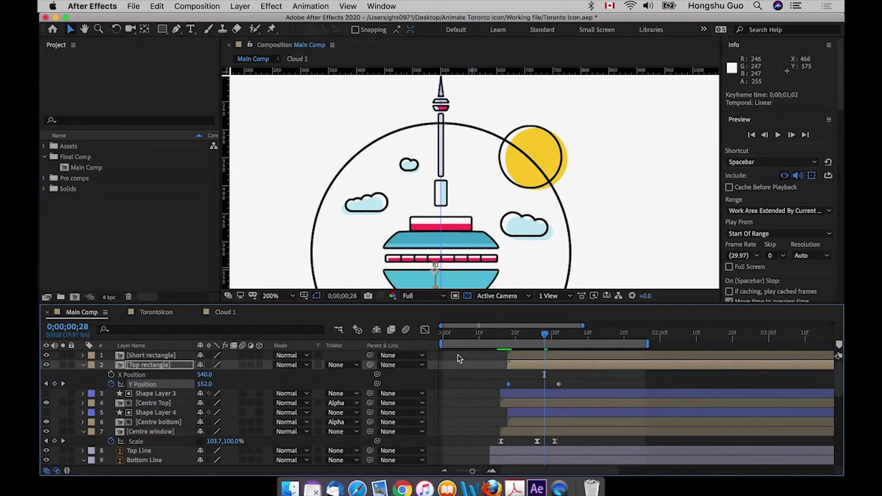
pyautogui.moveTo(205, 385); pyautogui.dragTo(206, 385)
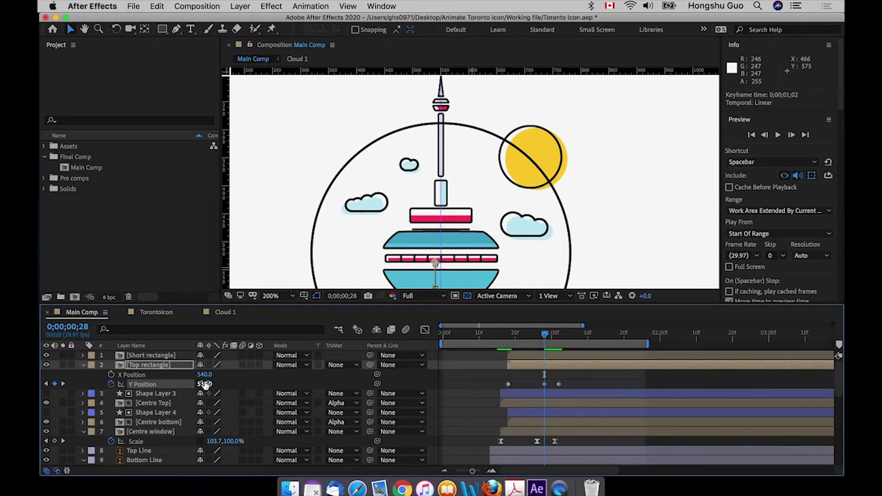
pyautogui.write('535')
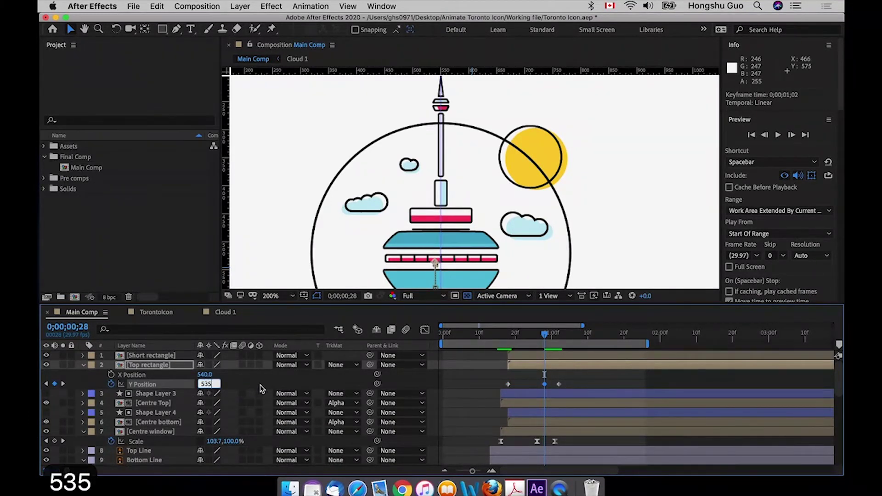
pyautogui.click(554, 380)
# - Apply Easy Ease to all three of the Top rectangle's Y Position keyframes
pyautogui.moveTo(556, 382); pyautogui.dragTo(535, 385)
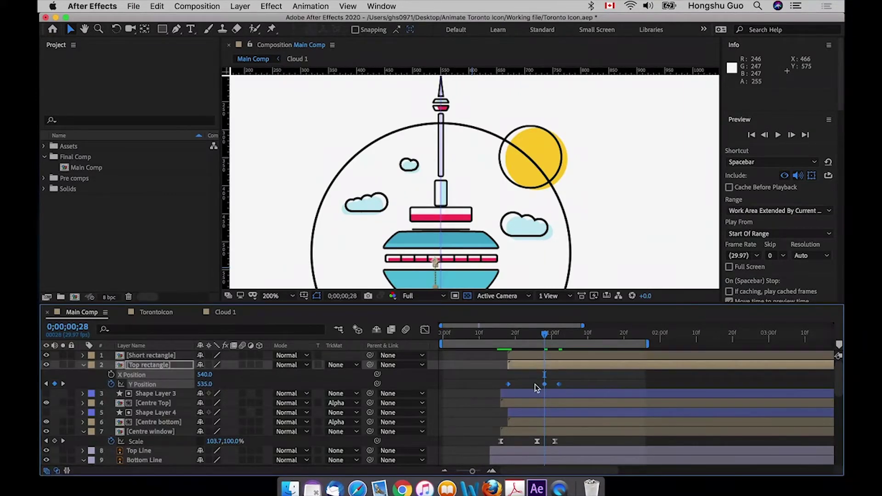
pyautogui.rightClick(558, 387)
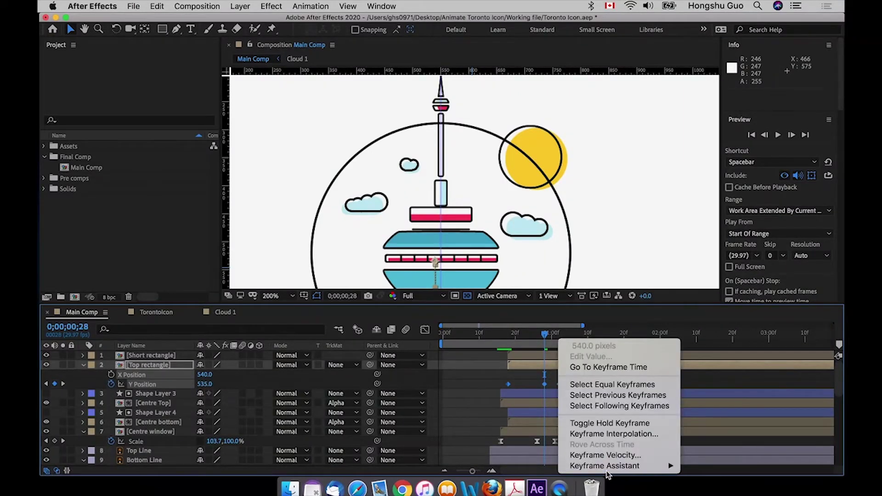
pyautogui.moveTo(616, 468)
pyautogui.click(697, 402)
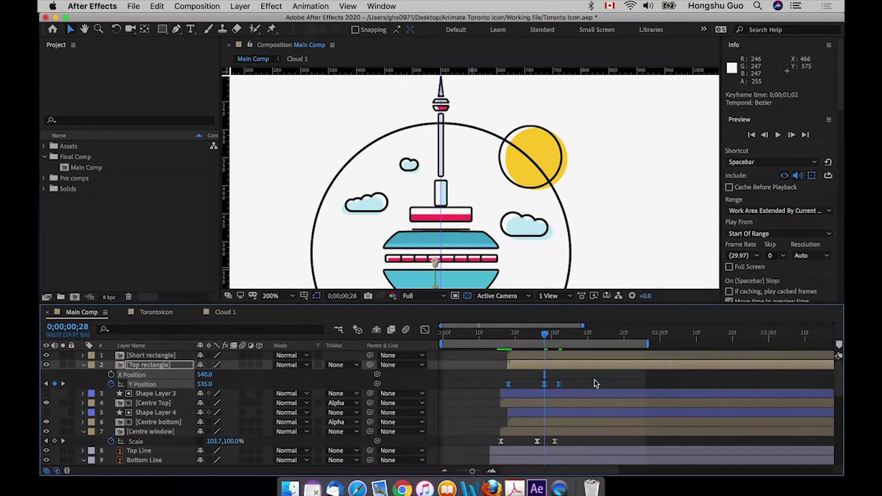
# - Lengthen the influence handles on the Top rectangle's Y Position speed curve to steepen its two peaks, and leave the Graph Editor
pyautogui.click(426, 331)
pyautogui.click(608, 459)
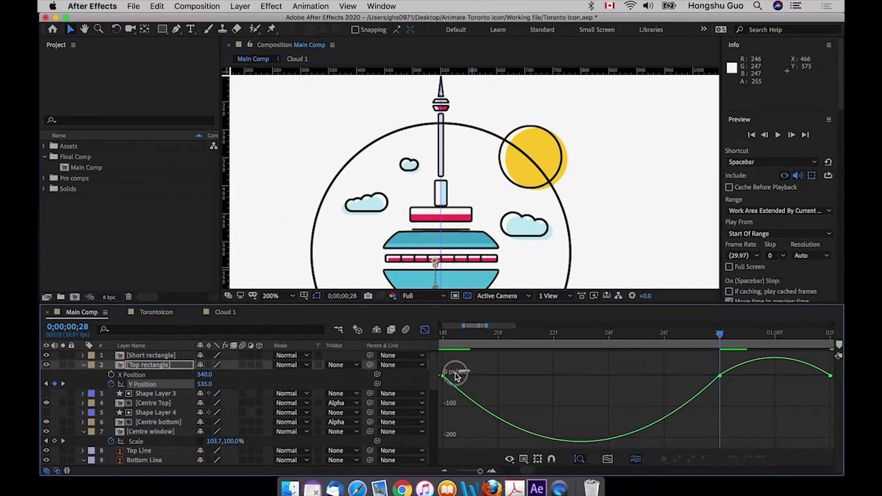
pyautogui.moveTo(488, 377); pyautogui.dragTo(520, 373)
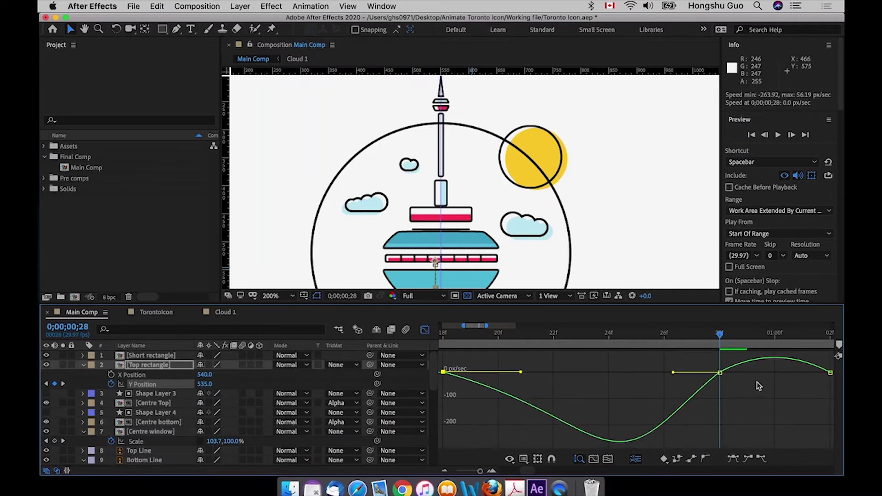
pyautogui.click(672, 374)
pyautogui.moveTo(672, 374); pyautogui.dragTo(647, 371)
pyautogui.moveTo(737, 373)
pyautogui.mouseDown()
pyautogui.moveTo(762, 372)
pyautogui.moveTo(729, 372)
pyautogui.moveTo(752, 374)
pyautogui.mouseUp()
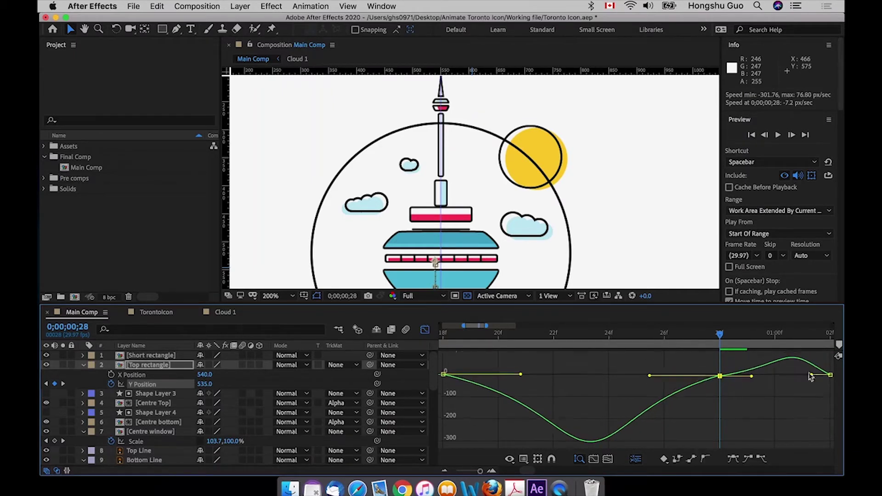
pyautogui.click(831, 375)
pyautogui.moveTo(812, 375); pyautogui.dragTo(798, 380)
pyautogui.click(428, 328)
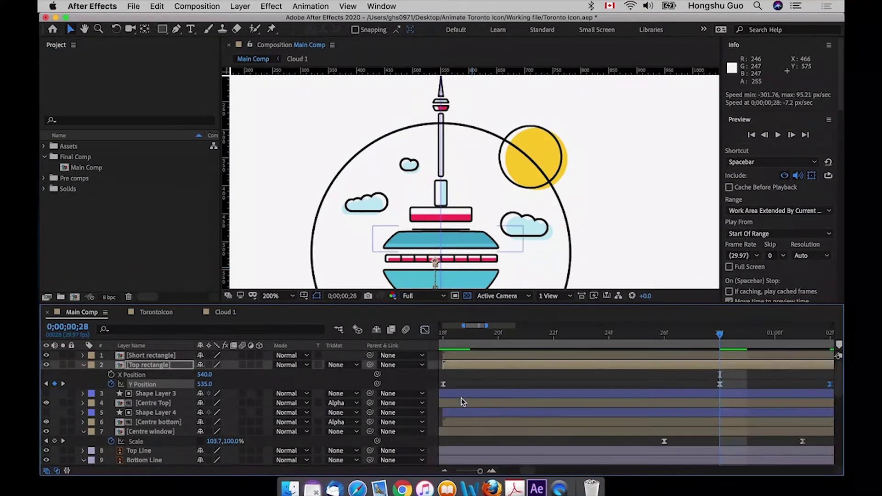
# - Separate the Short rectangle layer's Position dimensions and place a Y Position keyframe of 540 at 0;00;01;02
pyautogui.moveTo(476, 471); pyautogui.dragTo(470, 471)
pyautogui.click(573, 377)
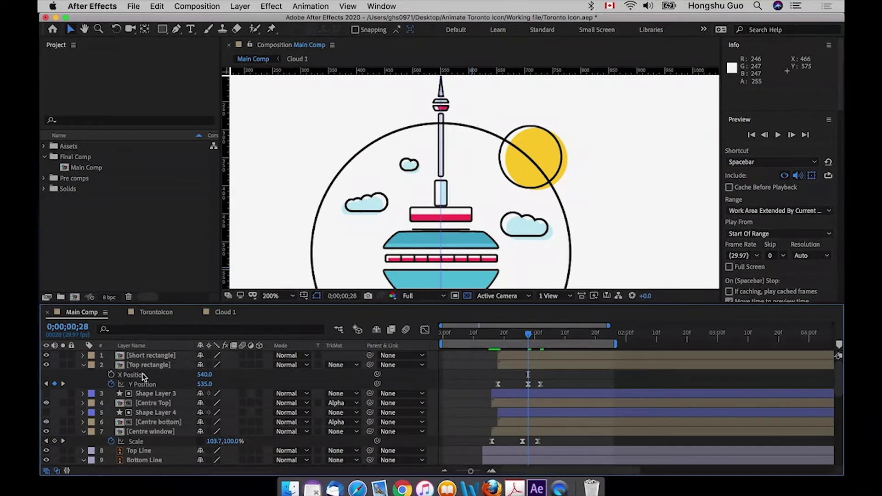
pyautogui.click(147, 356)
pyautogui.click(45, 355)
pyautogui.click(46, 355)
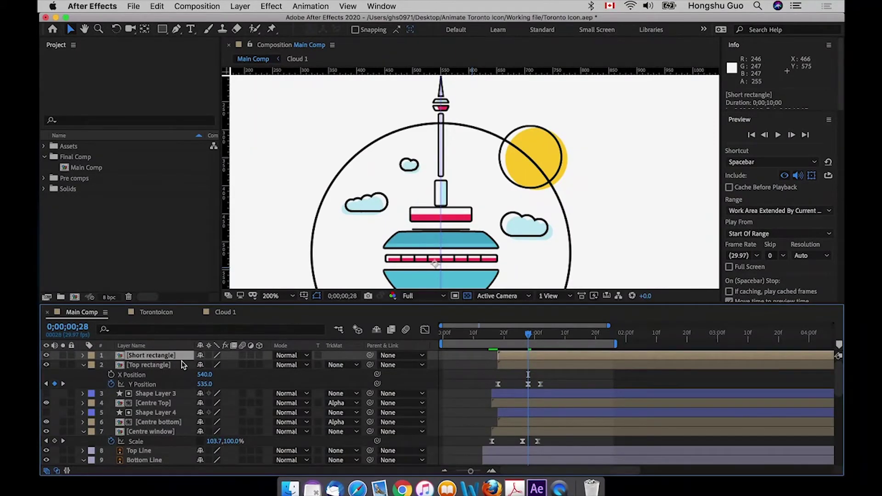
pyautogui.press('p')
pyautogui.rightClick(133, 365)
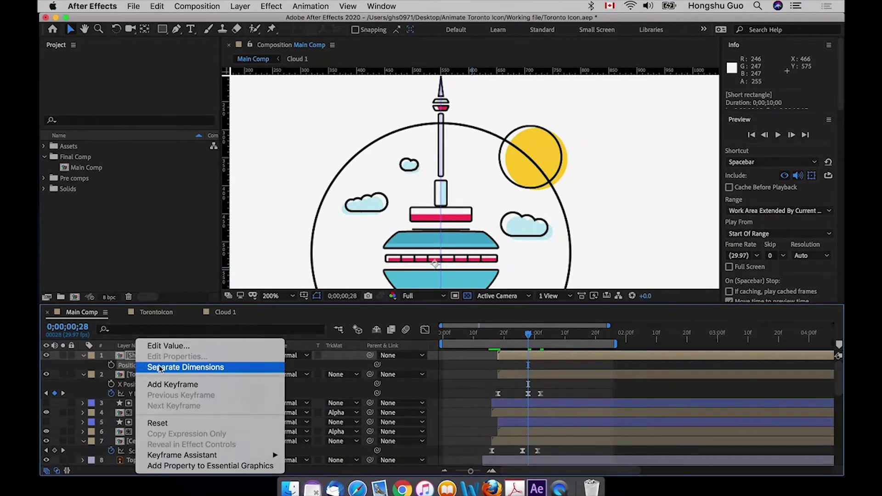
pyautogui.click(92, 371)
pyautogui.click(111, 375)
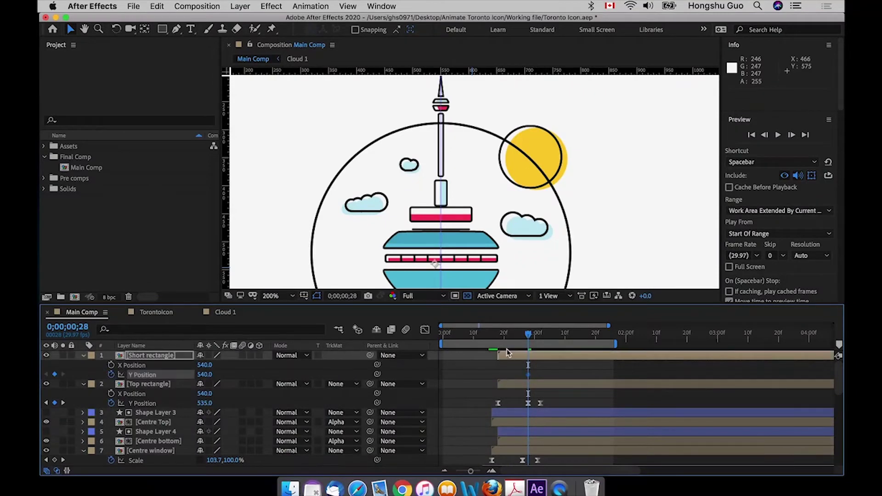
pyautogui.moveTo(530, 375); pyautogui.dragTo(541, 375)
# - Keyframe the Short rectangle's Y Position at 613 on frame 18 and at 535 on frame 28
pyautogui.click(534, 335)
pyautogui.moveTo(534, 334); pyautogui.dragTo(498, 335)
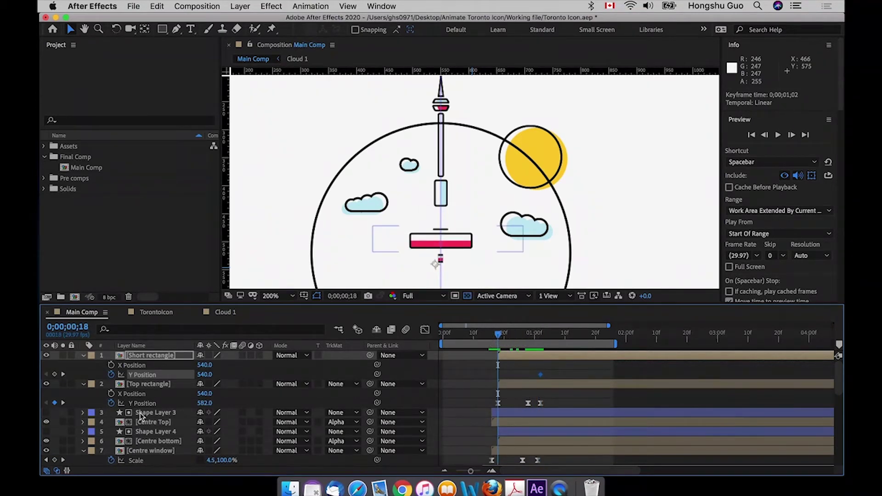
pyautogui.moveTo(205, 375); pyautogui.dragTo(242, 375)
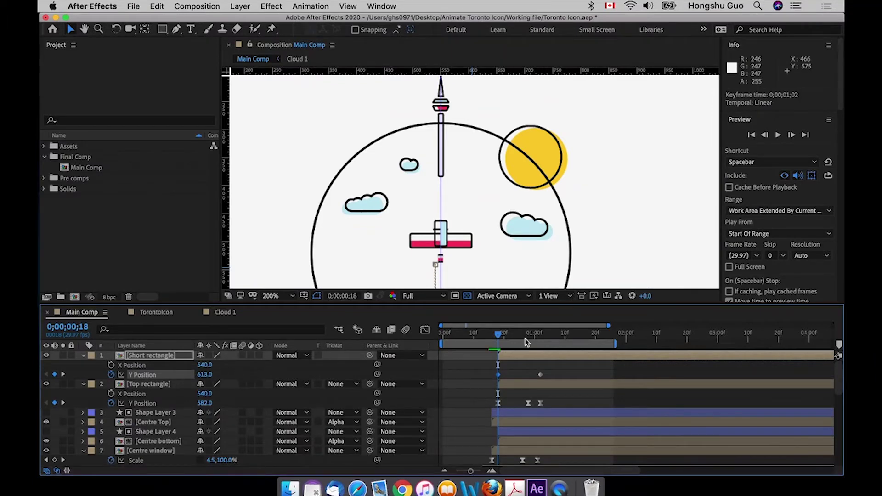
pyautogui.click(529, 338)
pyautogui.click(205, 374)
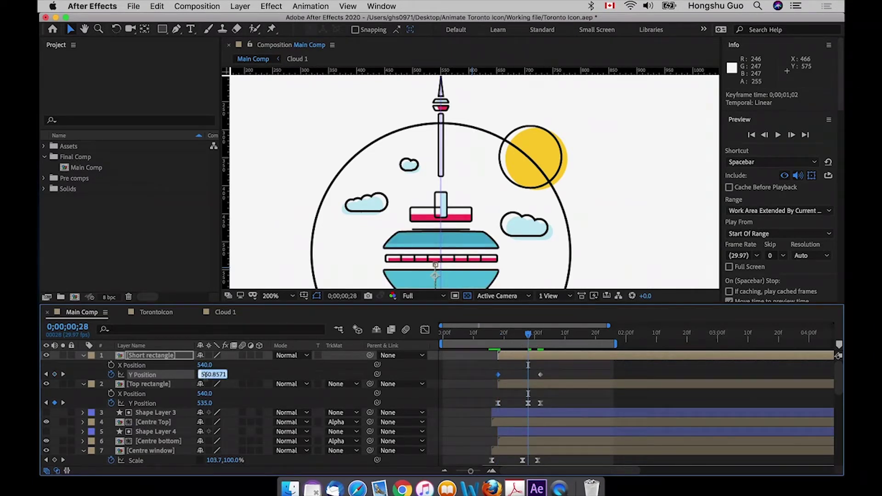
pyautogui.write('535')
pyautogui.click(585, 364)
# - Apply Easy Ease to all three of the Short rectangle's Y Position keyframes
pyautogui.moveTo(559, 364); pyautogui.dragTo(476, 381)
pyautogui.rightClick(540, 375)
pyautogui.moveTo(588, 466)
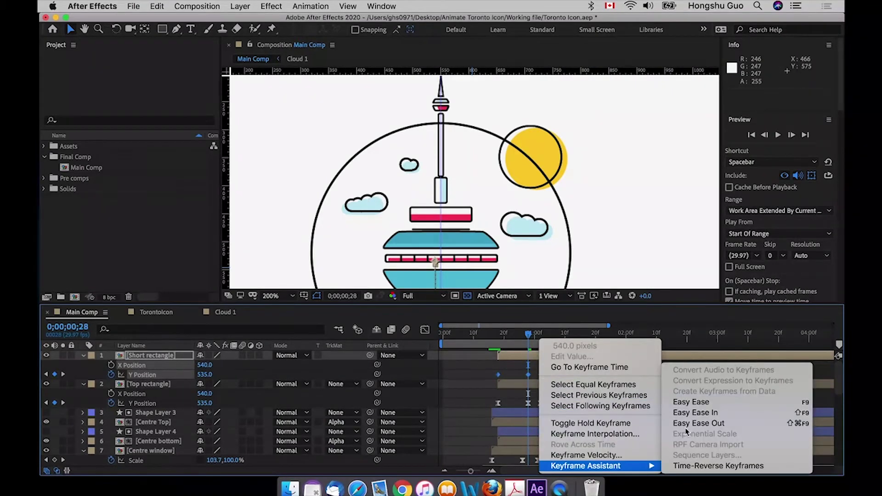
pyautogui.click(687, 403)
# - Lengthen the influence handles on the Short rectangle's Y Position speed curve in the Graph Editor to give it two steep central peaks
pyautogui.click(425, 329)
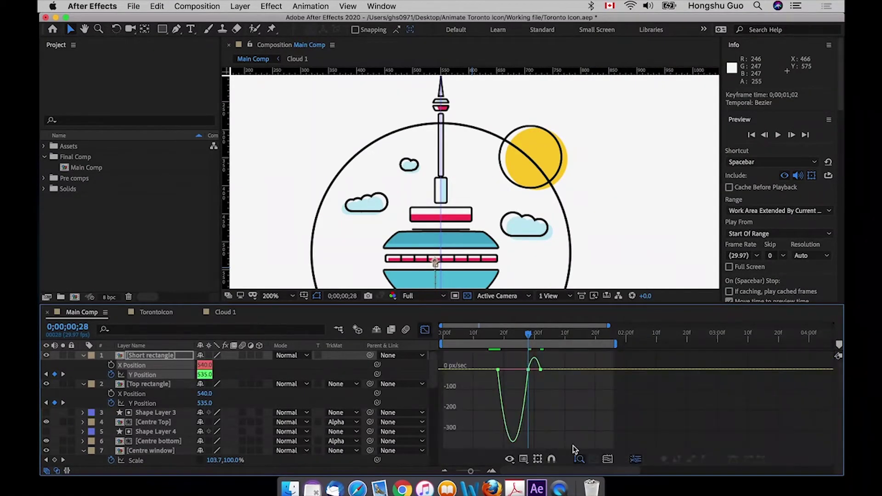
pyautogui.click(608, 459)
pyautogui.moveTo(435, 366); pyautogui.dragTo(436, 367)
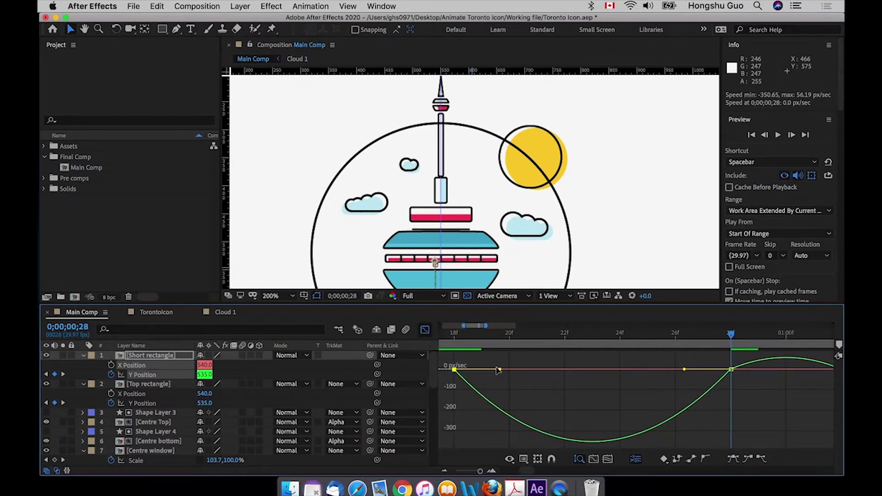
pyautogui.moveTo(502, 371); pyautogui.dragTo(538, 367)
pyautogui.click(731, 367)
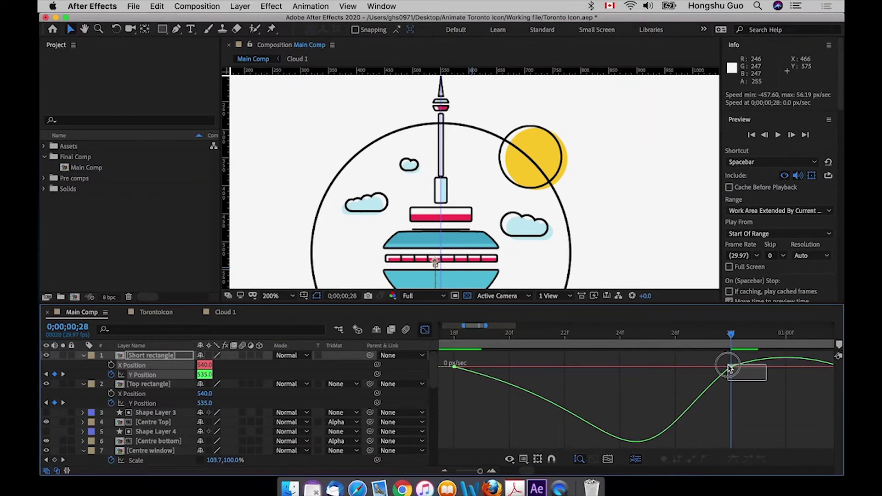
pyautogui.moveTo(685, 368); pyautogui.dragTo(780, 368)
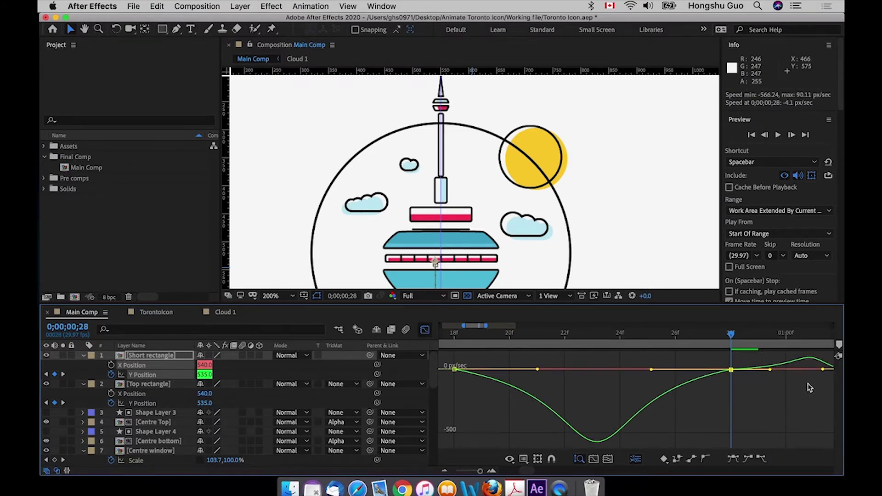
pyautogui.hscroll(3, 810, 387)
pyautogui.click(784, 370)
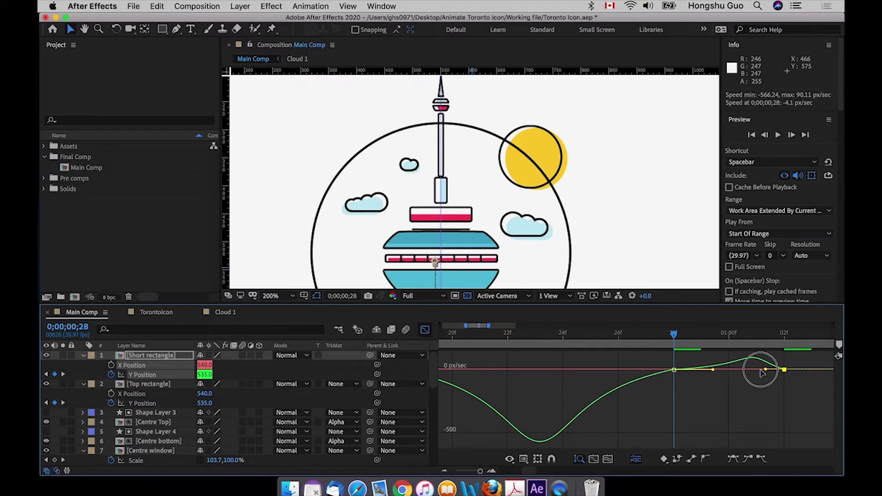
pyautogui.moveTo(760, 373); pyautogui.dragTo(752, 370)
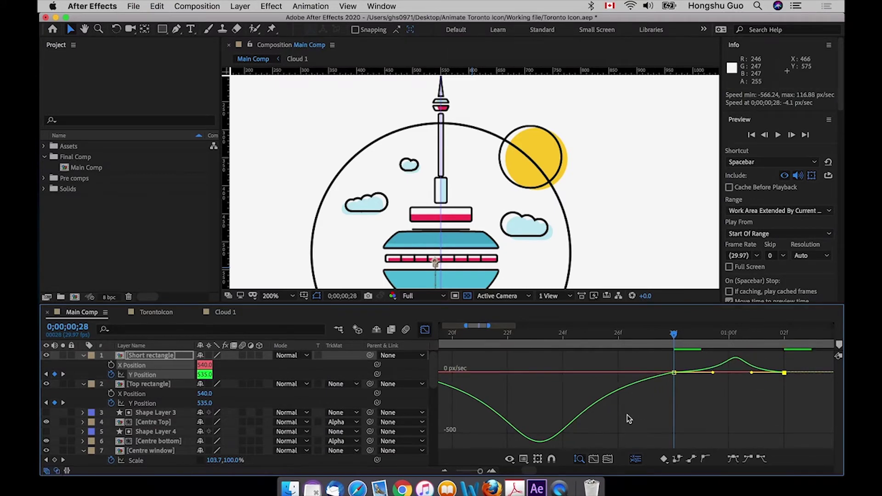
# - Return from the Graph Editor to the layer bars and preview the rectangles' rise up to 0;00;01;02
pyautogui.moveTo(650, 407); pyautogui.dragTo(745, 397)
pyautogui.moveTo(672, 372); pyautogui.dragTo(537, 378)
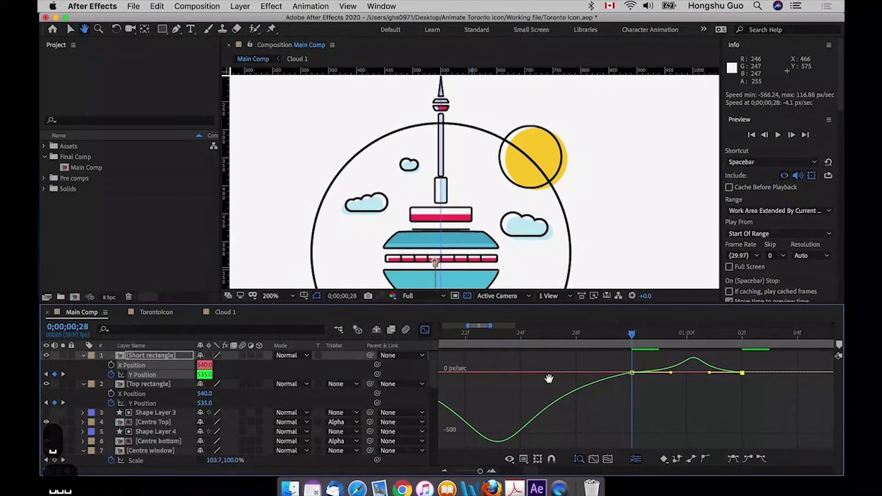
pyautogui.moveTo(608, 404); pyautogui.dragTo(660, 399)
pyautogui.click(425, 329)
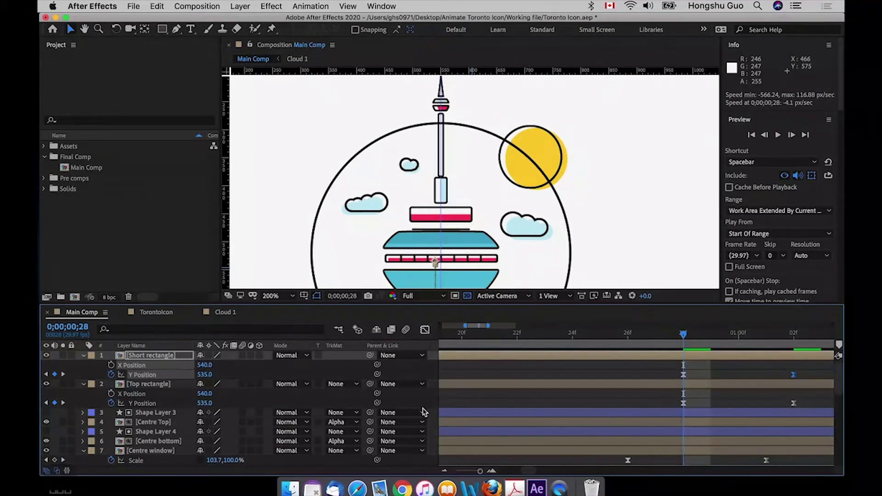
pyautogui.moveTo(480, 471); pyautogui.dragTo(463, 472)
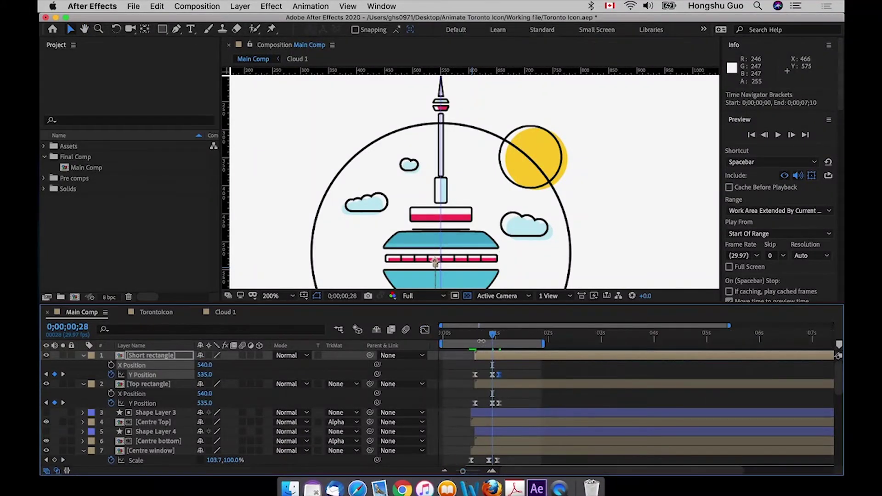
pyautogui.press('space')
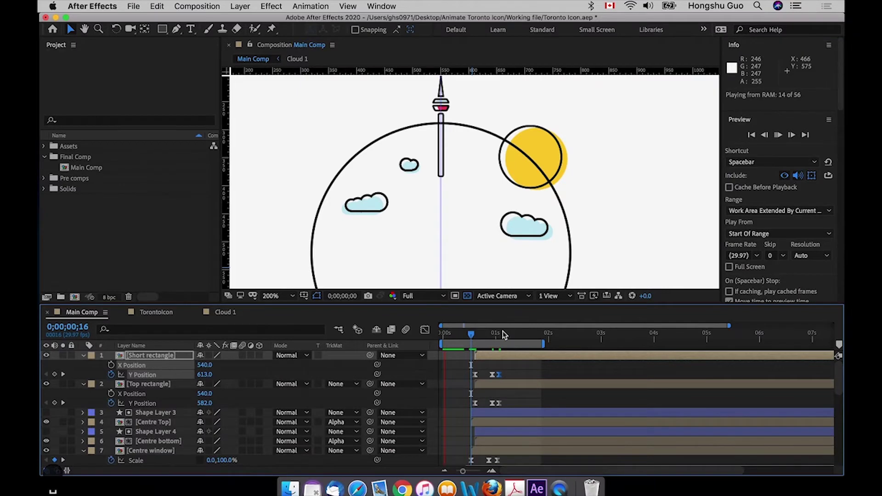
pyautogui.click(477, 334)
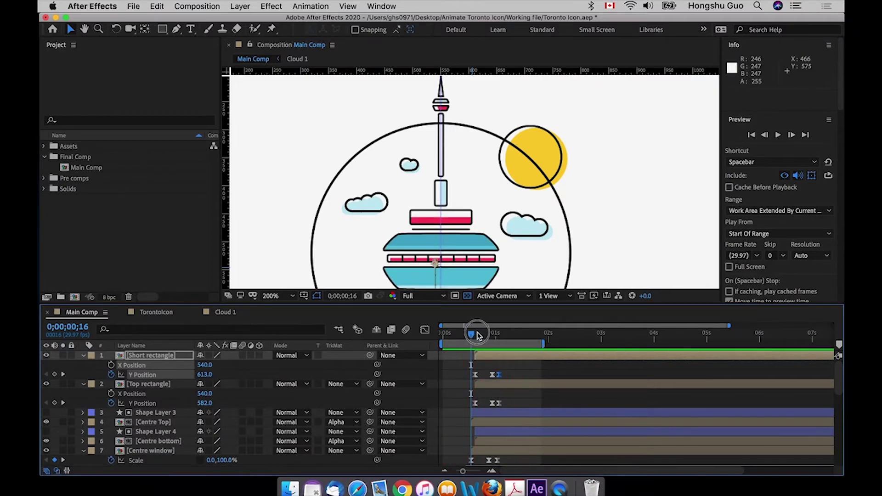
pyautogui.moveTo(477, 334); pyautogui.dragTo(498, 334)
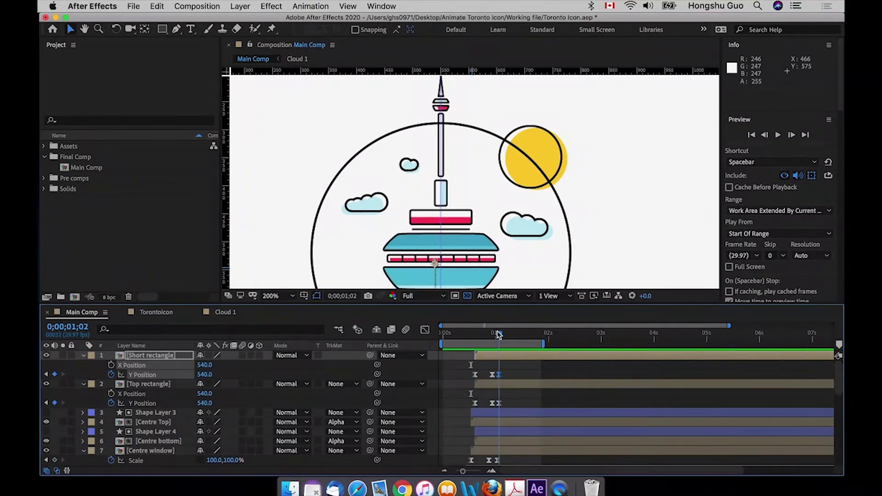
# - Hide and show the Top rectangle layer to identify its artwork on the tower
pyautogui.click(521, 383)
pyautogui.click(46, 384)
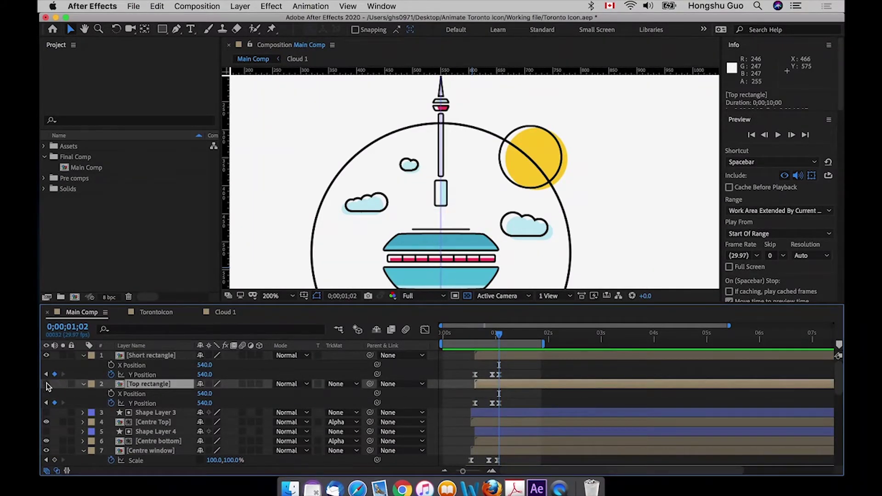
pyautogui.click(47, 386)
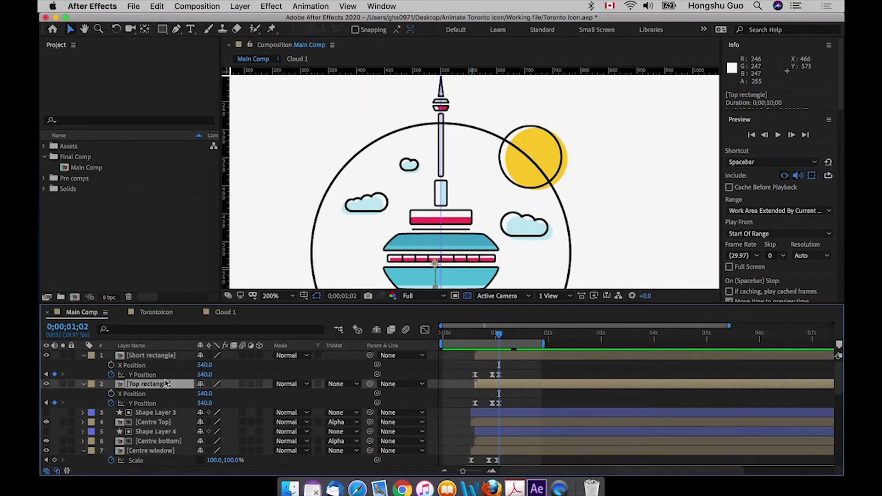
# - Try masking the Top rectangle layer directly with a rectangular mask around its artwork, check it at an earlier frame, and undo it
pyautogui.click(162, 30)
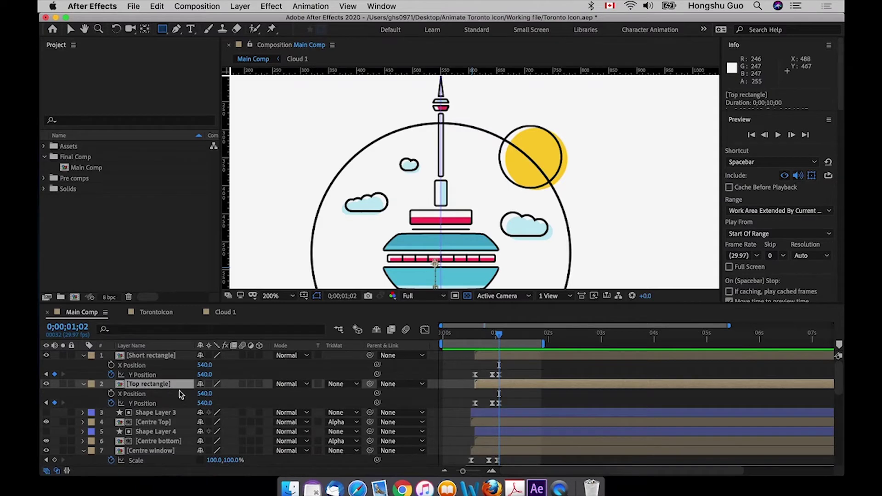
pyautogui.click(224, 385)
pyautogui.press('v')
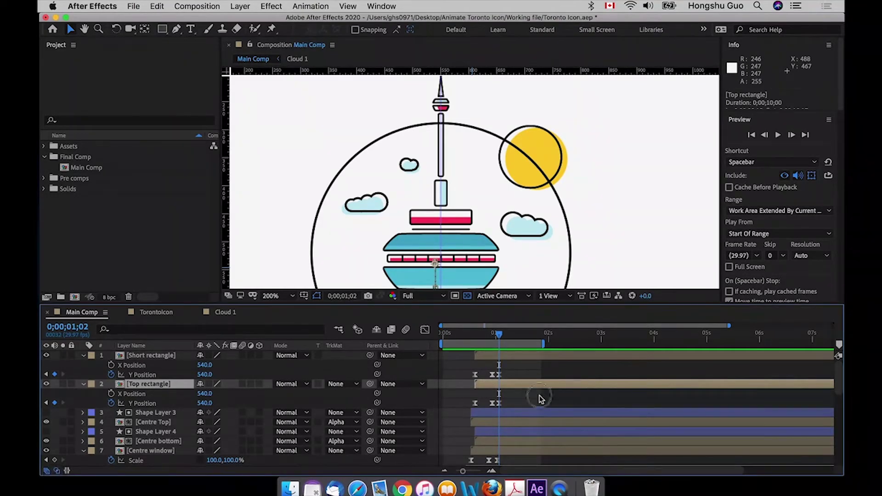
pyautogui.click(540, 399)
pyautogui.click(143, 384)
pyautogui.click(162, 30)
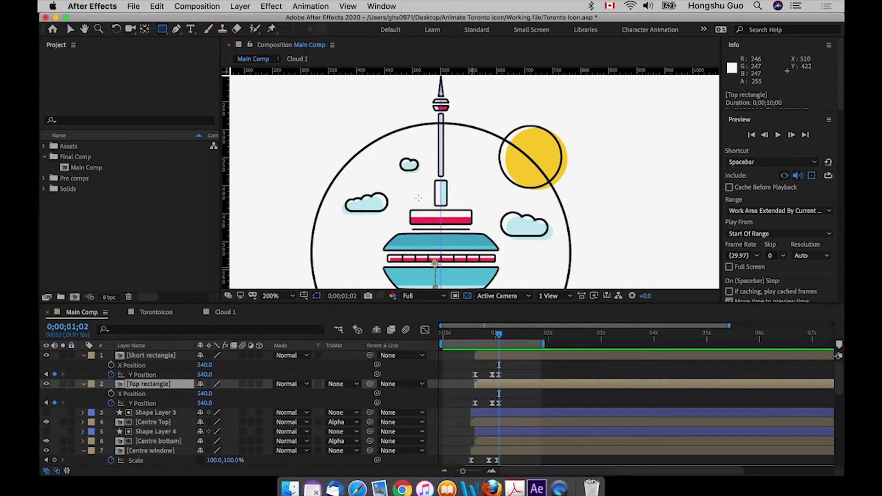
pyautogui.moveTo(407, 210); pyautogui.dragTo(487, 228)
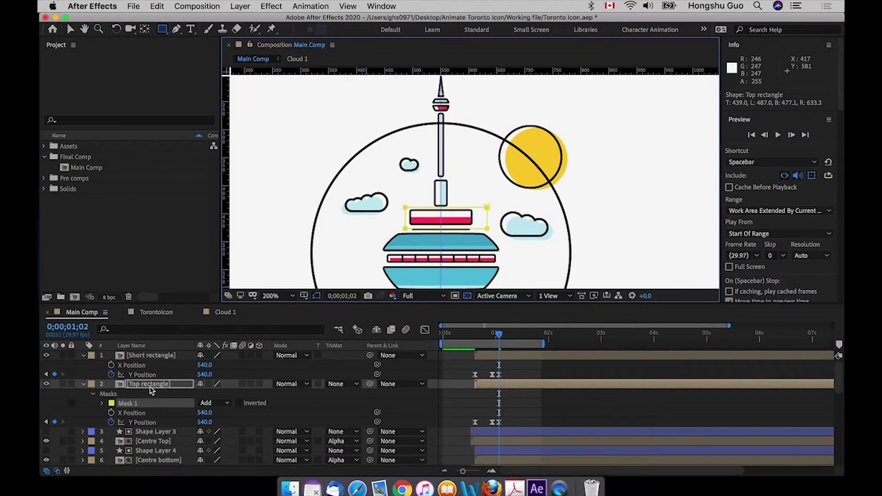
pyautogui.moveTo(497, 338)
pyautogui.mouseDown()
pyautogui.moveTo(478, 338)
pyautogui.moveTo(491, 336)
pyautogui.mouseUp()
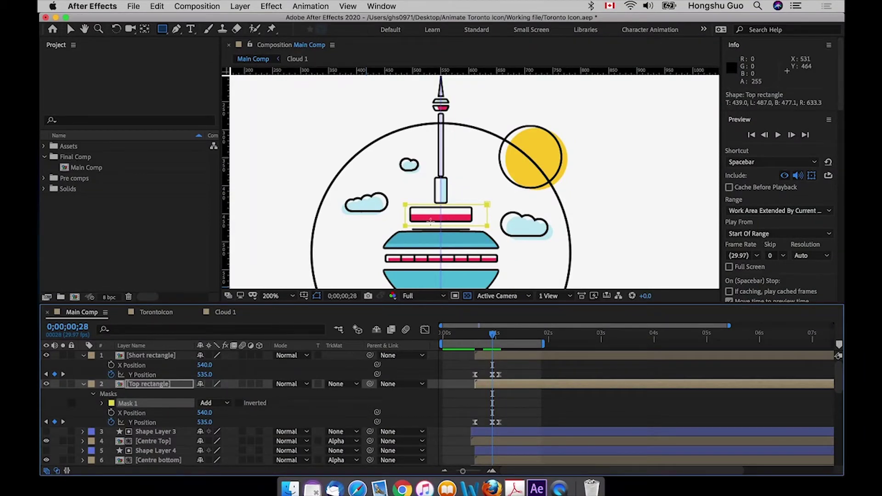
pyautogui.press('super+z')
pyautogui.press('super+z')
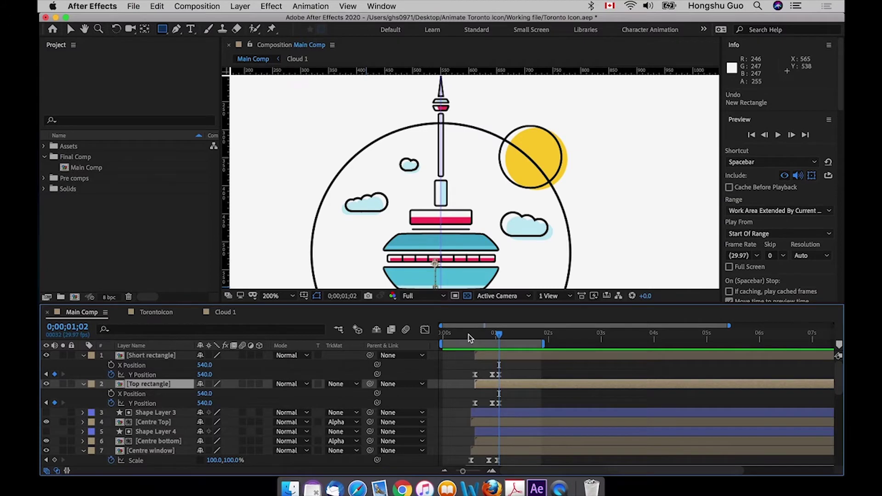
pyautogui.press('v')
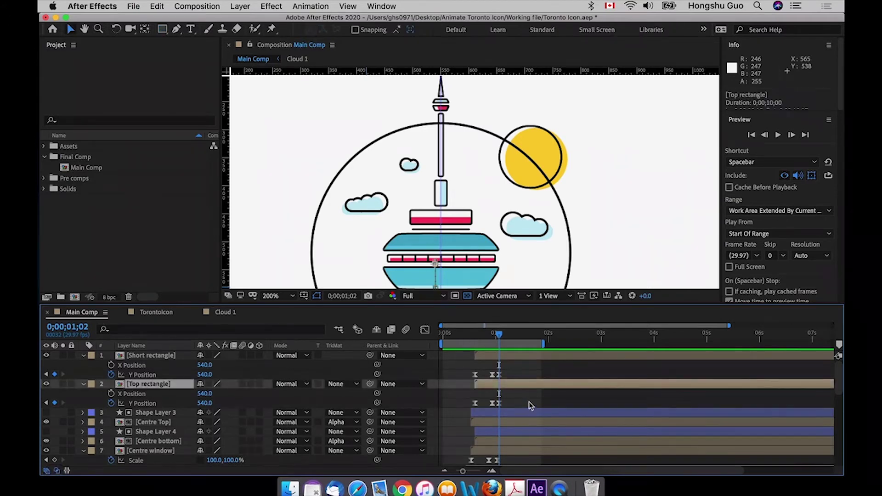
# - Draw a rectangle of about 194 by 38 px over the red-and-white block as a new shape layer directly above Top rectangle
pyautogui.click(525, 402)
pyautogui.click(164, 31)
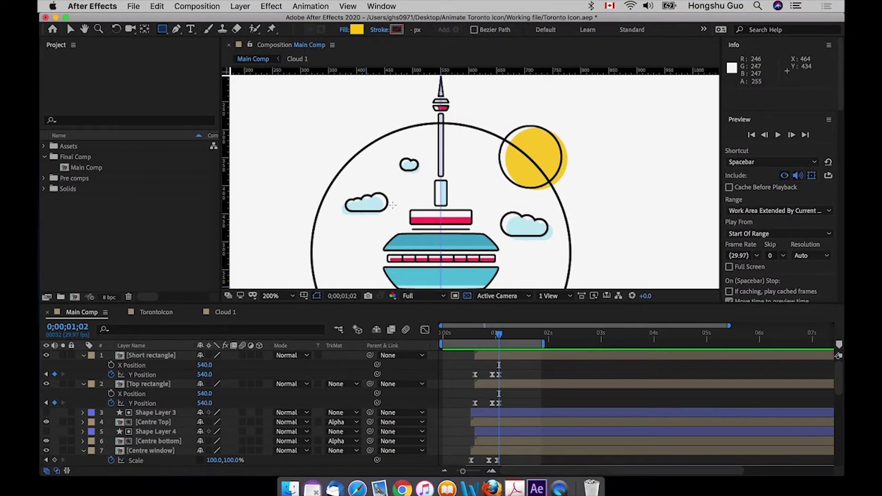
pyautogui.moveTo(393, 205); pyautogui.dragTo(501, 228)
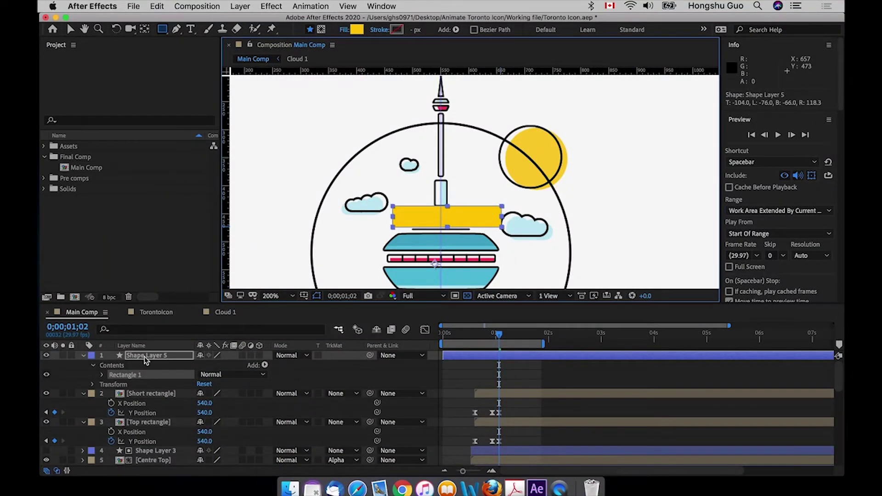
pyautogui.moveTo(145, 359); pyautogui.dragTo(140, 417)
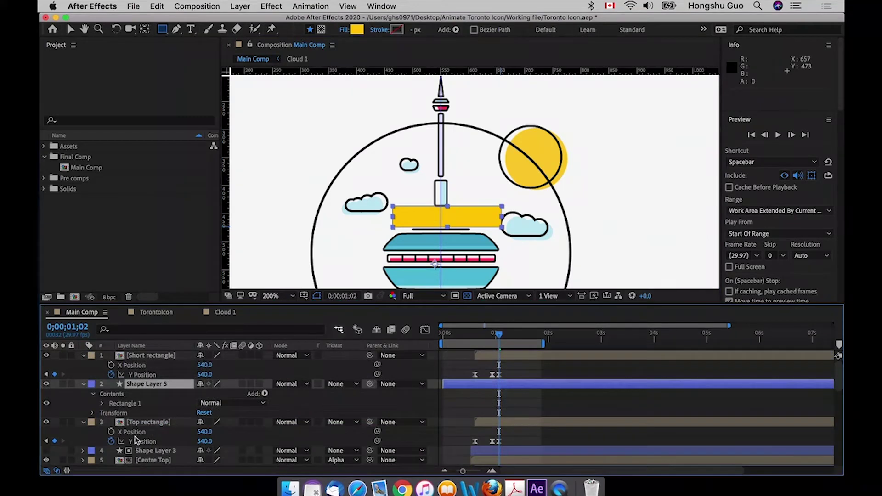
# - Set the Top rectangle layer's track matte to Alpha Matte "Shape Layer 5"
pyautogui.click(151, 423)
pyautogui.click(349, 422)
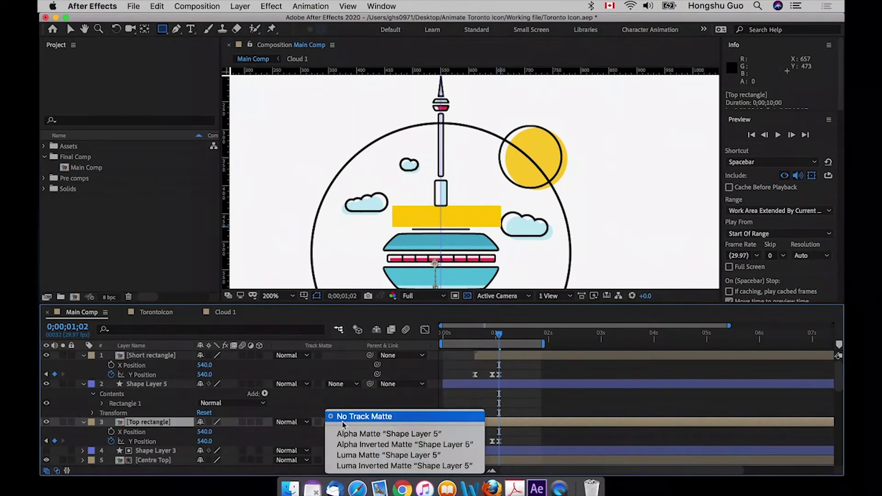
pyautogui.click(342, 431)
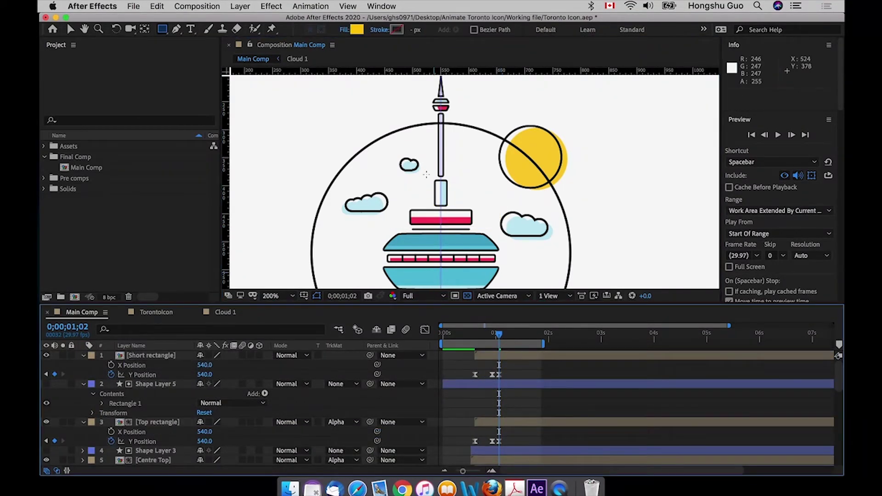
# - Draw a shape-layer rectangle of about 67 by 61 px over the short light-blue block and use it as Short rectangle's alpha matte
pyautogui.moveTo(423, 173); pyautogui.dragTo(461, 208)
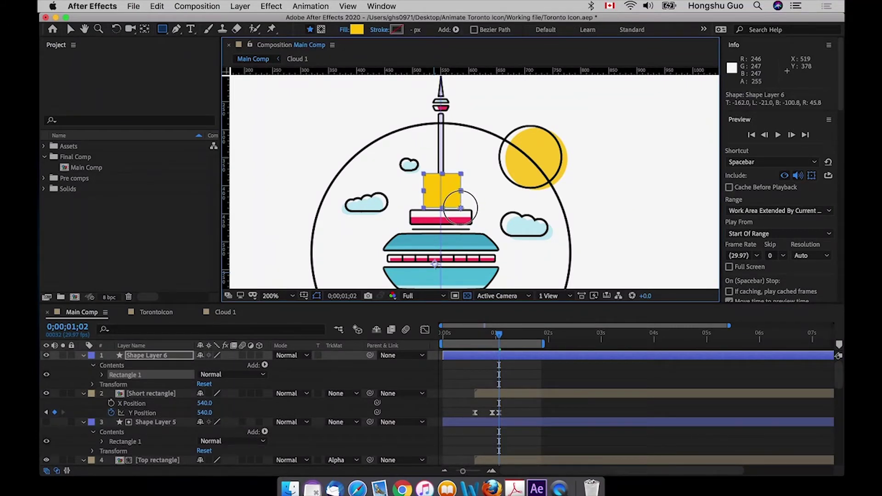
pyautogui.click(147, 394)
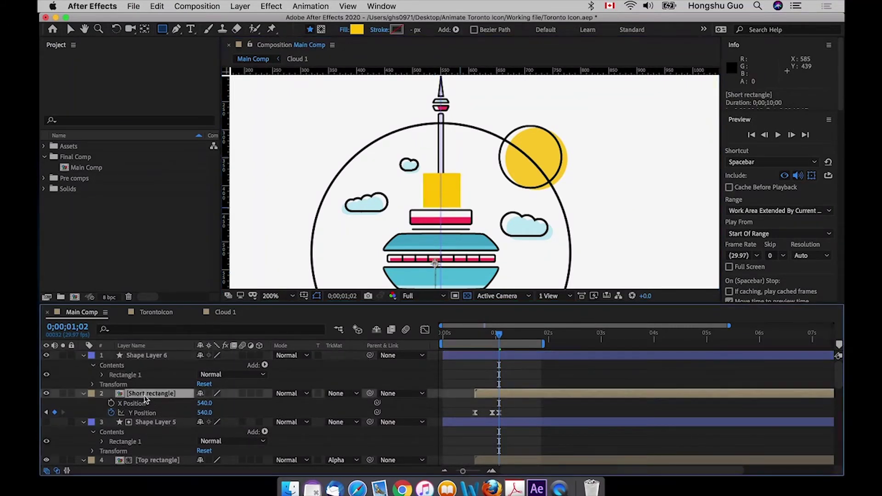
pyautogui.click(338, 393)
pyautogui.click(362, 422)
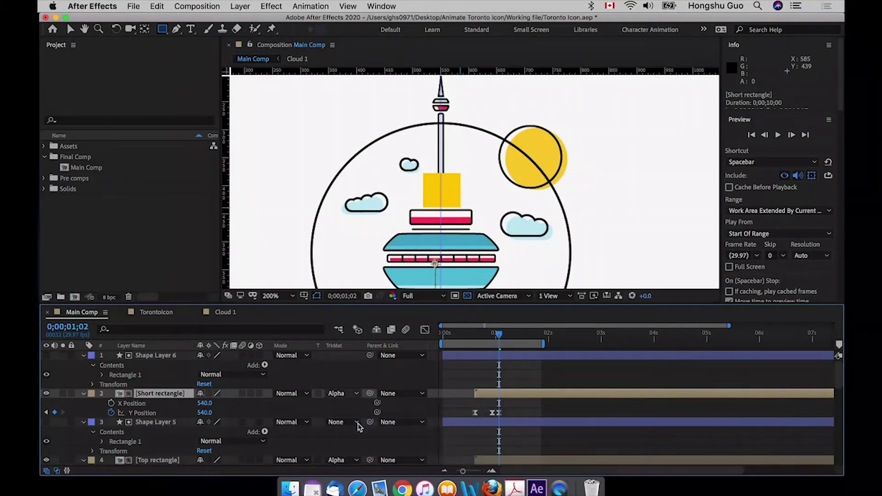
pyautogui.click(475, 385)
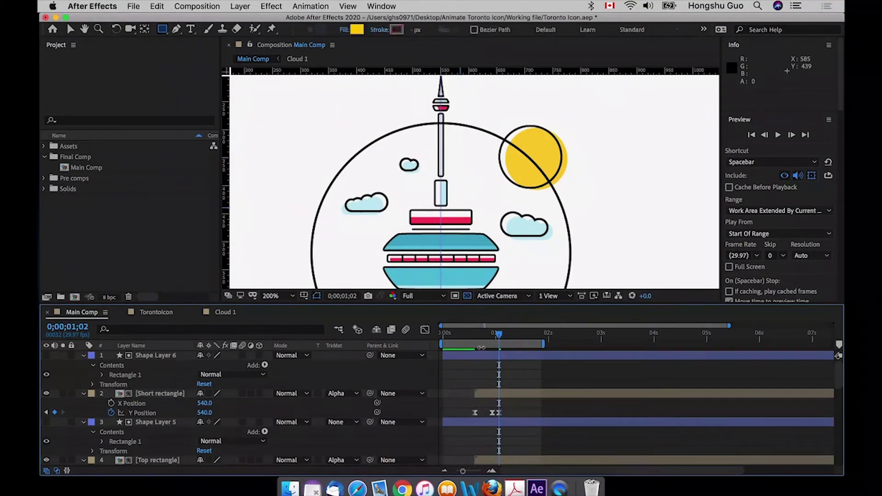
# - Preview the matted reveal of both rectangles, scrubbing from 0;00;00;20 to 0;00;00;25
pyautogui.press('space')
pyautogui.click(478, 334)
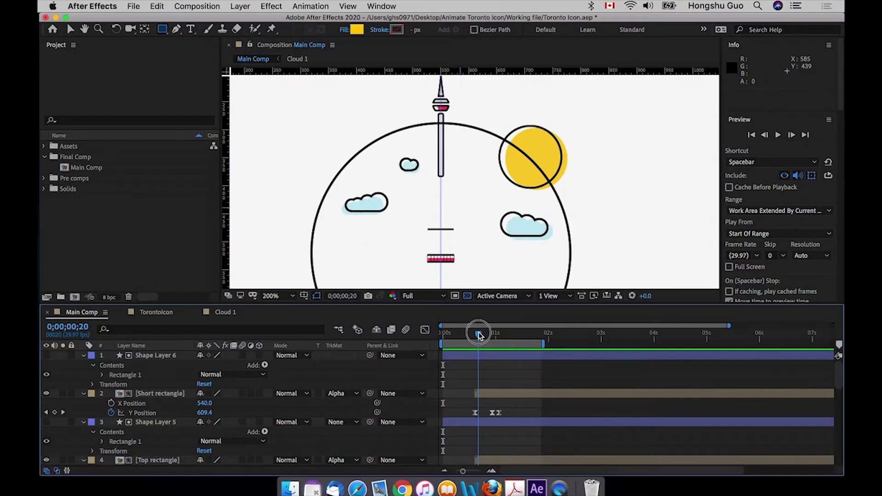
pyautogui.moveTo(478, 335); pyautogui.dragTo(488, 335)
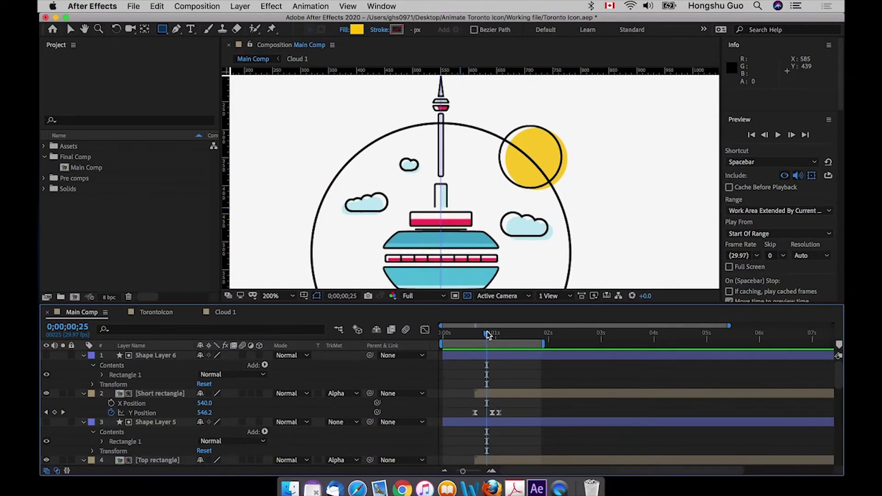
# - Delay Short rectangle by 3 frames, shift both matte layers to start with their rectangles, and preview the timing
pyautogui.moveTo(500, 395); pyautogui.dragTo(503, 394)
pyautogui.moveTo(503, 357); pyautogui.dragTo(515, 357)
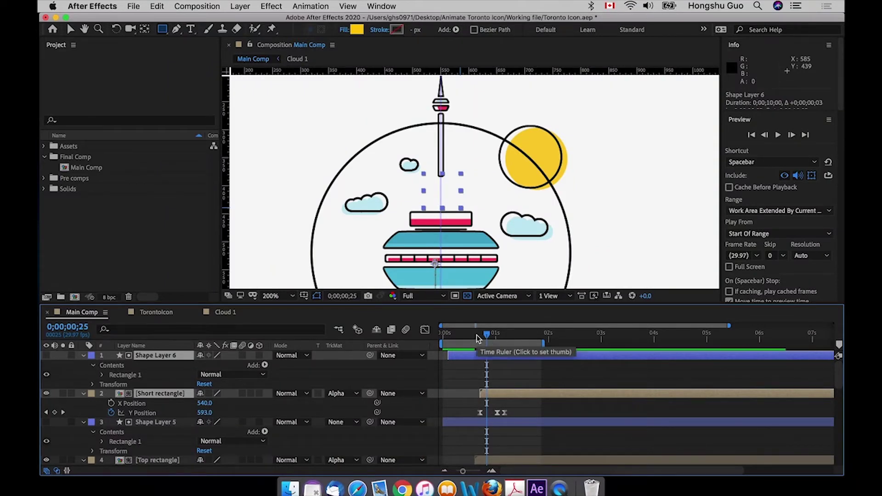
pyautogui.press('space')
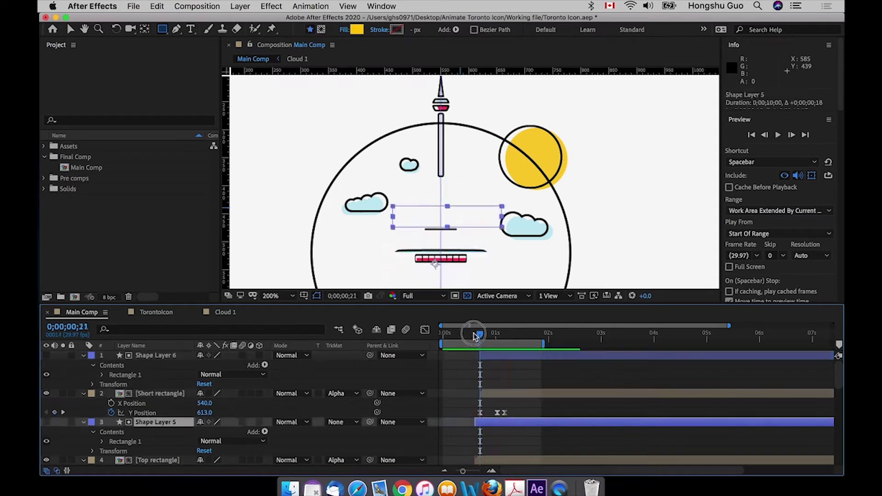
pyautogui.moveTo(473, 333); pyautogui.dragTo(502, 333)
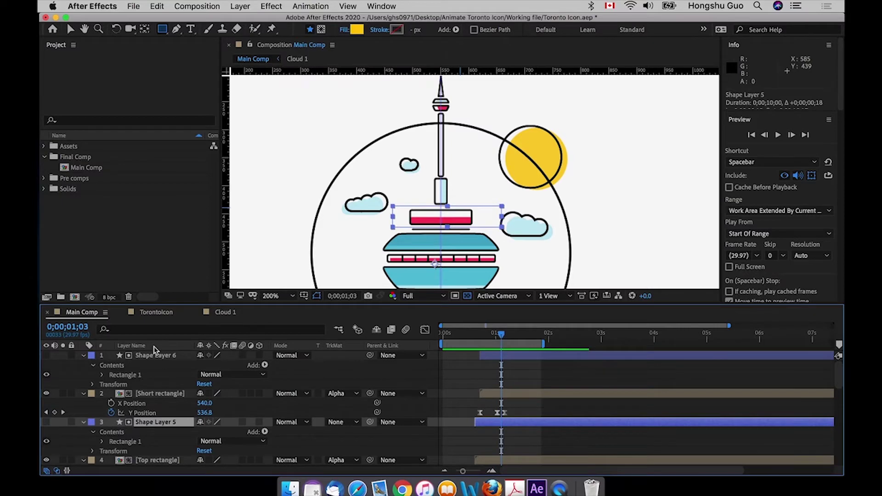
# - Collapse the expanded properties of all layers in Main Comp, deselect everything and return to the Selection tool
pyautogui.click(150, 394)
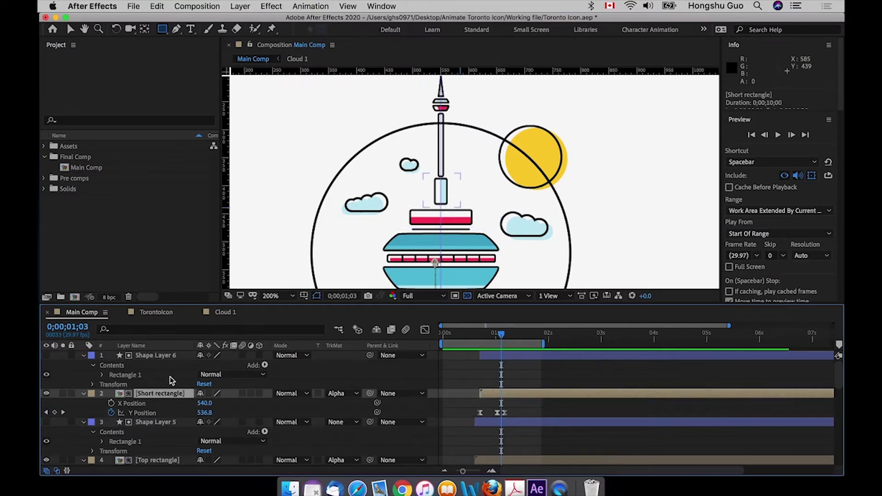
pyautogui.press('cmd+a')
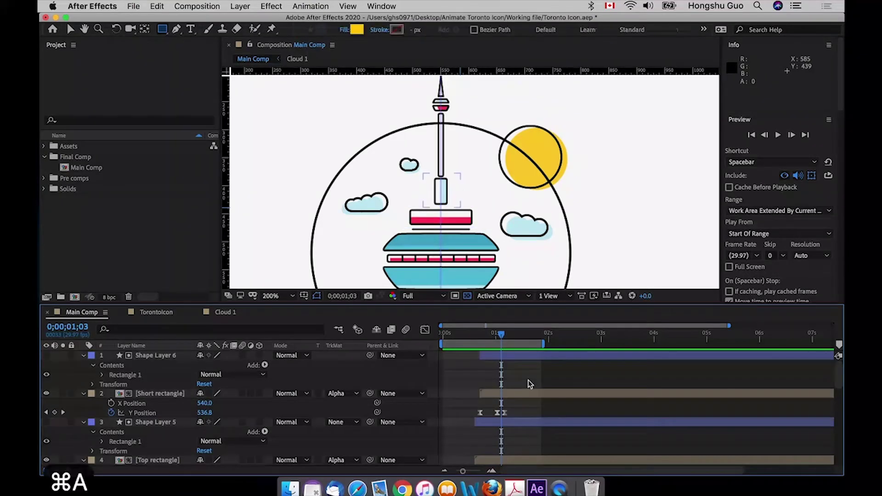
pyautogui.press('`')
pyautogui.press('super+shift+a')
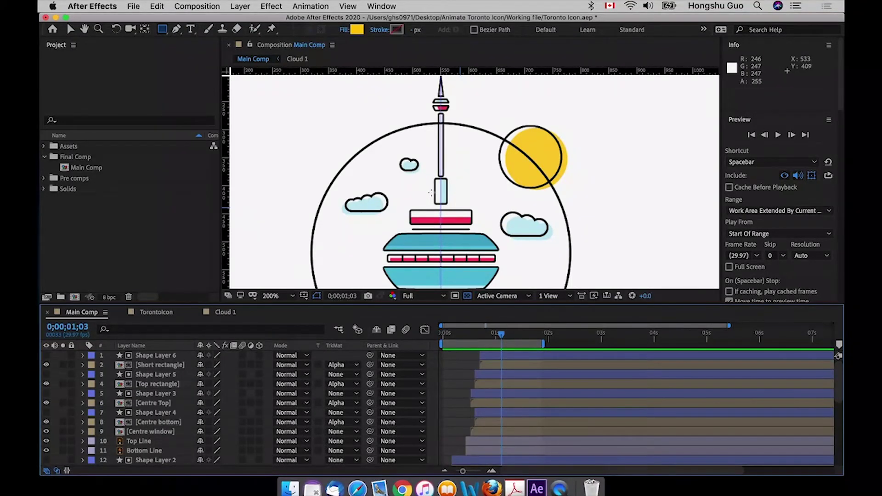
pyautogui.press('v')
# - Hide and show the Long rectangle layer to identify its artwork on the tower
pyautogui.scroll(-5, 141, 455)
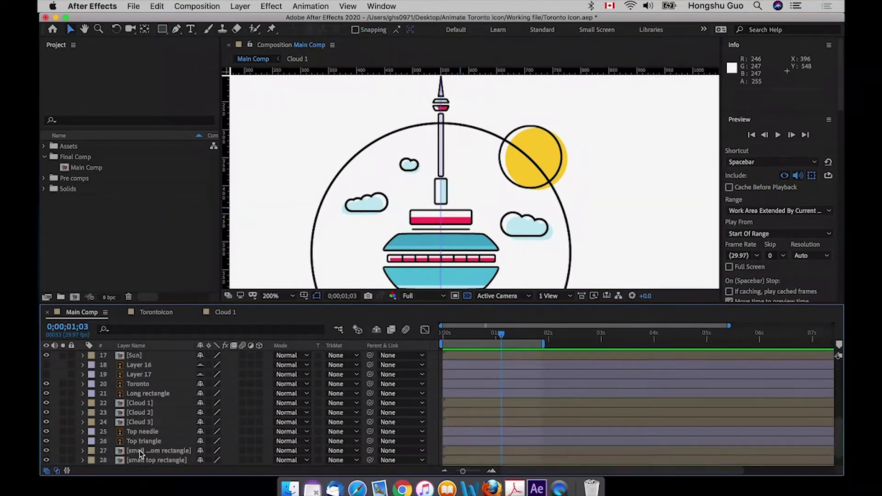
pyautogui.click(144, 394)
pyautogui.click(42, 397)
pyautogui.click(46, 393)
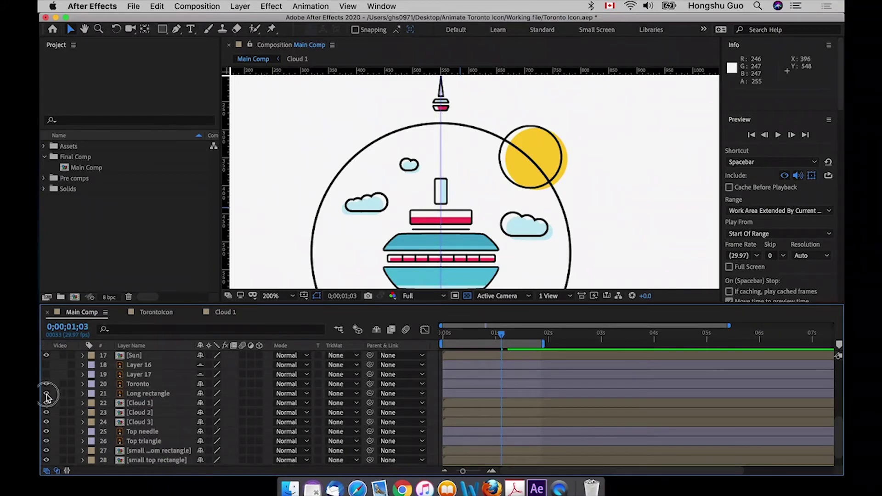
pyautogui.click(46, 394)
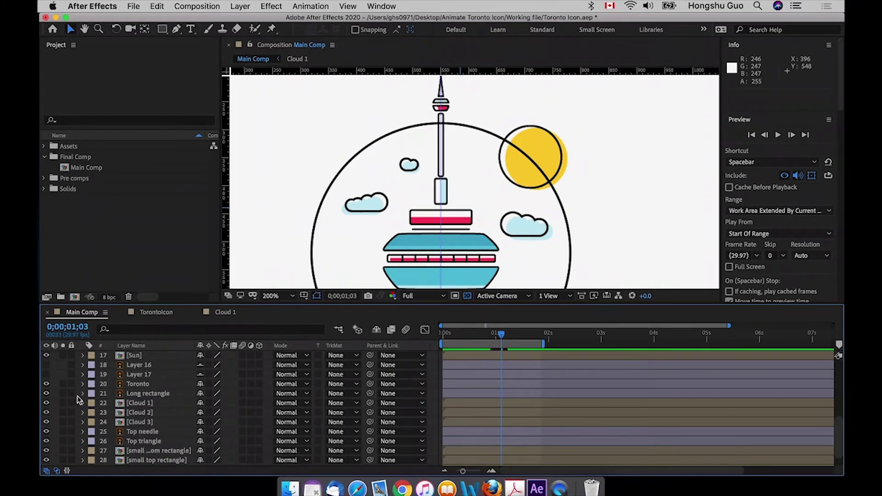
# - Bring the Long rectangle layer to the top of the stack and separate its Position into X and Y dimensions
pyautogui.click(165, 395)
pyautogui.press('super+shift+bracketright')
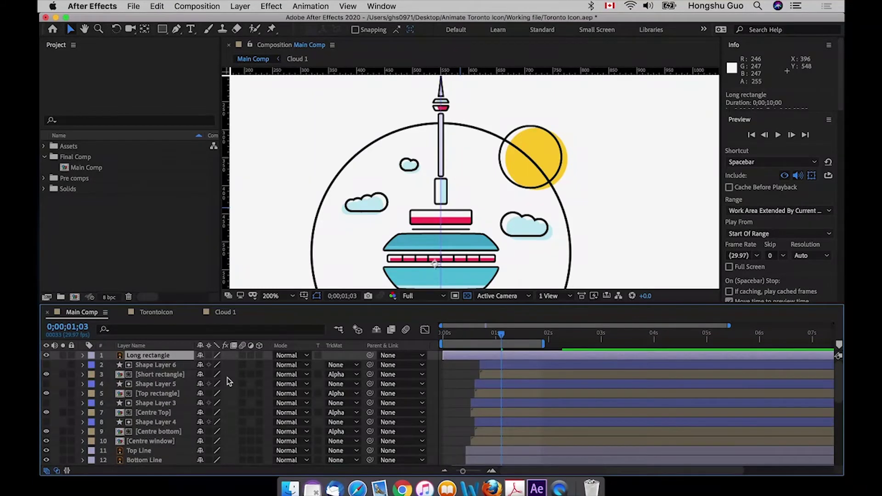
pyautogui.press('p')
pyautogui.rightClick(131, 365)
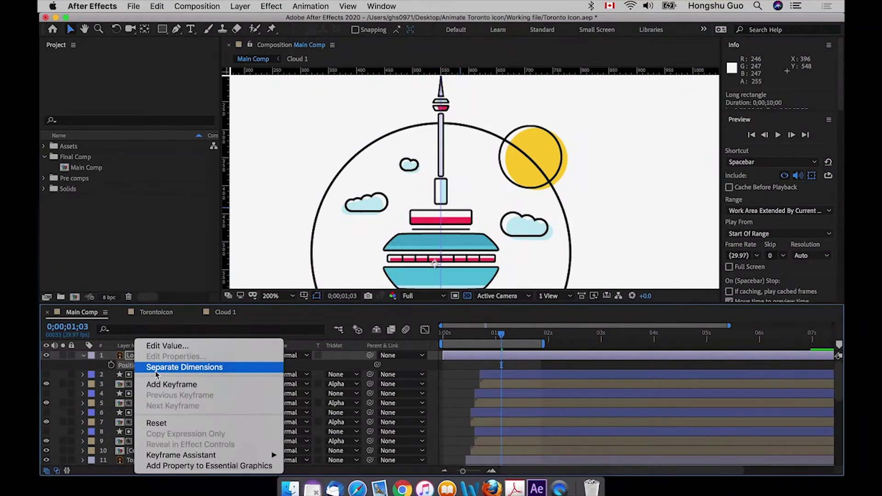
pyautogui.click(156, 368)
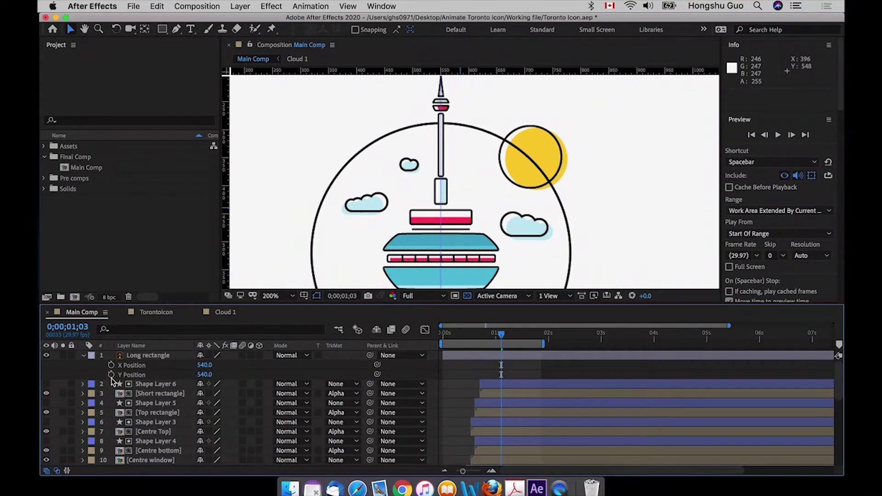
# - Start Long rectangle at 0;00;00;23 and keyframe its Y Position to rise from 703 to 540 at 0;00;01;13
pyautogui.moveTo(462, 355); pyautogui.dragTo(519, 375)
pyautogui.click(111, 375)
pyautogui.moveTo(501, 335); pyautogui.dragTo(483, 335)
pyautogui.moveTo(204, 374); pyautogui.dragTo(300, 373)
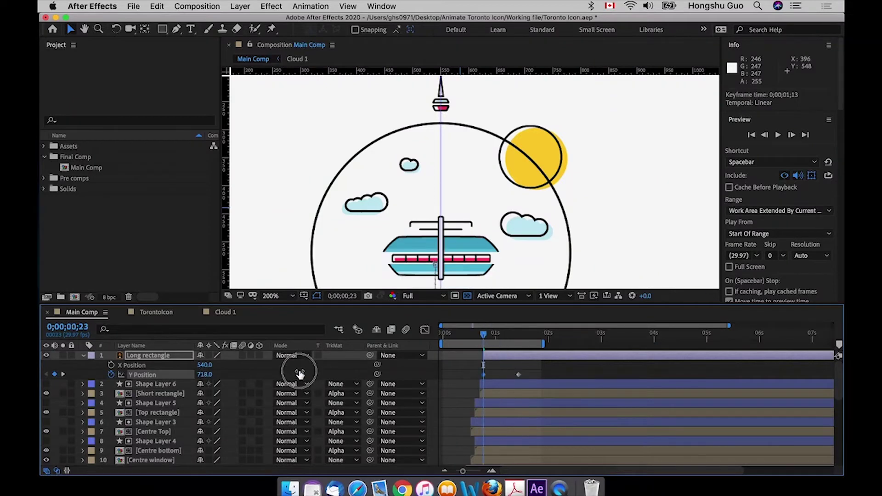
# - Add an overshoot keyframe to Long rectangle at 0;00;01;06 with a Y Position of 537
pyautogui.click(507, 334)
pyautogui.click(205, 374)
pyautogui.write('535')
pyautogui.click(326, 366)
pyautogui.click(205, 374)
pyautogui.press('BackSpace')
pyautogui.write('7')
pyautogui.click(460, 367)
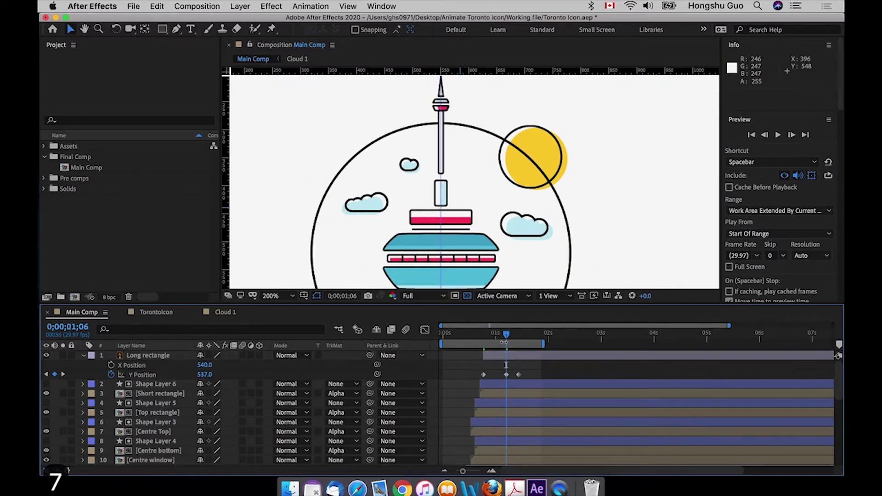
# - Apply Easy Ease to all of Long rectangle's Y Position keyframes
pyautogui.moveTo(507, 335); pyautogui.dragTo(519, 334)
pyautogui.moveTo(475, 362); pyautogui.dragTo(536, 360)
pyautogui.rightClick(519, 375)
pyautogui.click(666, 416)
# - Reshape the speed graph of Long rectangle's Y Position by adjusting the keyframes' easing handles
pyautogui.click(425, 330)
pyautogui.click(594, 459)
pyautogui.click(449, 360)
pyautogui.moveTo(665, 361); pyautogui.dragTo(614, 360)
pyautogui.moveTo(752, 361); pyautogui.dragTo(739, 361)
pyautogui.hscroll(3, 758, 360)
pyautogui.click(773, 360)
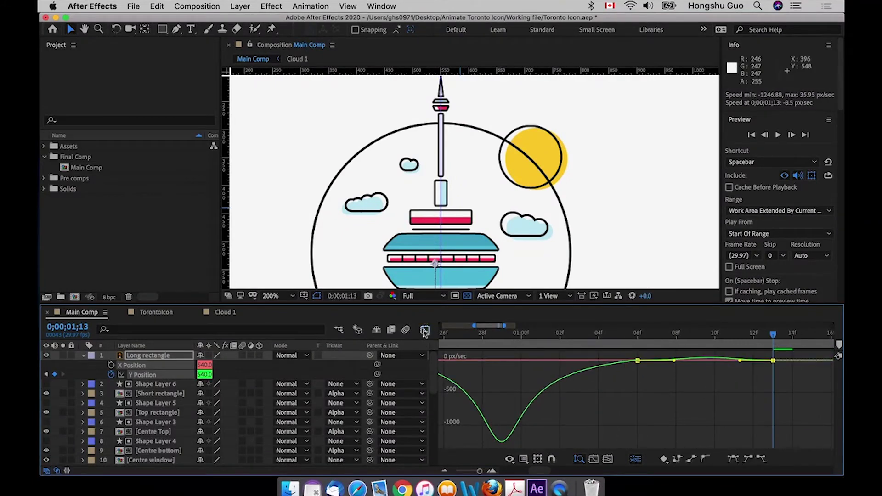
pyautogui.click(425, 330)
# - Draw a rectangle covering the long tower section and use it as Long rectangle's alpha matte
pyautogui.press('q')
pyautogui.moveTo(428, 112)
pyautogui.mouseDown()
pyautogui.moveTo(461, 189)
pyautogui.moveTo(455, 179)
pyautogui.mouseUp()
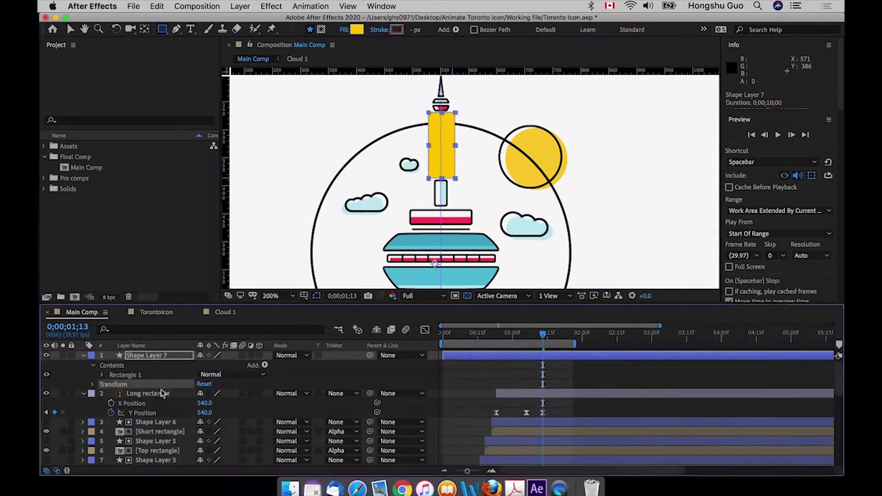
pyautogui.click(343, 393)
pyautogui.click(393, 420)
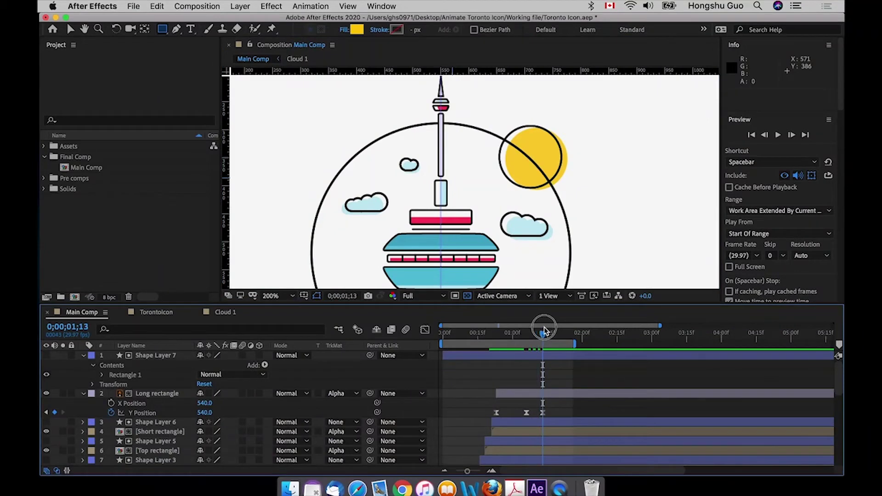
# - Preview the matted Long rectangle reveal from the start of the composition and save the project
pyautogui.moveTo(544, 330); pyautogui.dragTo(547, 330)
pyautogui.moveTo(455, 336); pyautogui.dragTo(432, 336)
pyautogui.press('space')
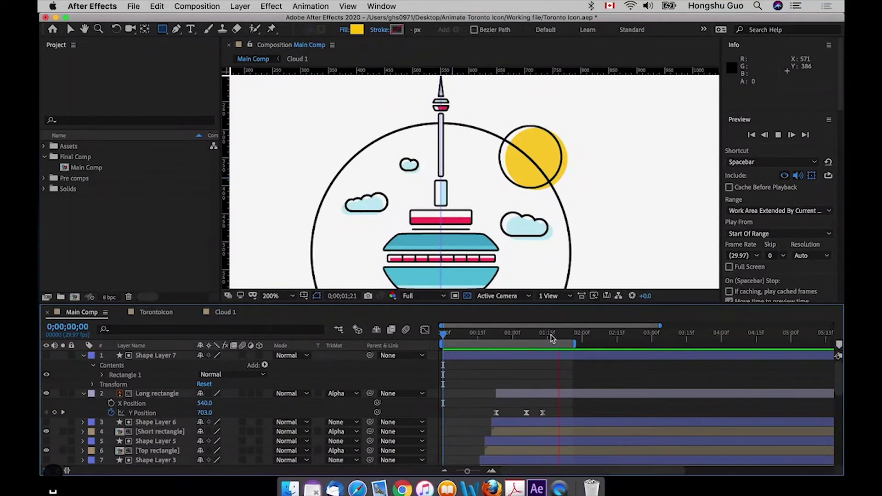
pyautogui.press('cmd+s')
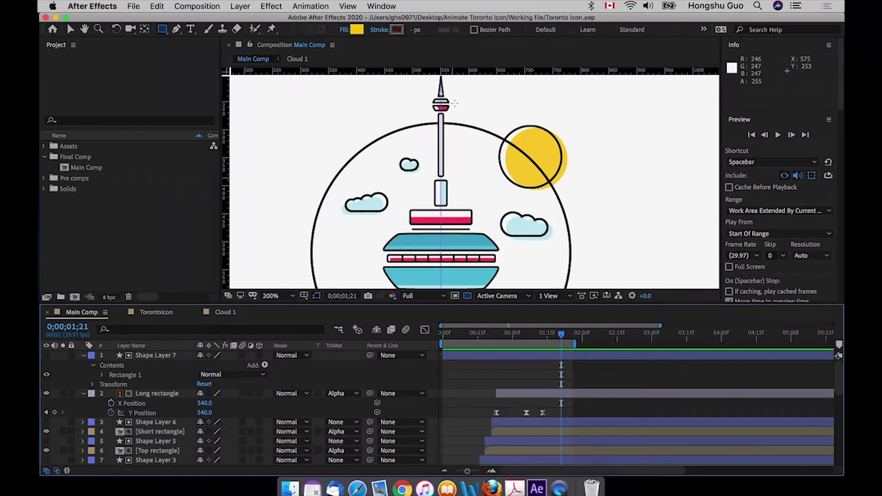
# - Return to the Selection tool and collapse the properties of Shape Layer 7 and Long rectangle
pyautogui.press('v')
pyautogui.moveTo(480, 95); pyautogui.dragTo(469, 139)
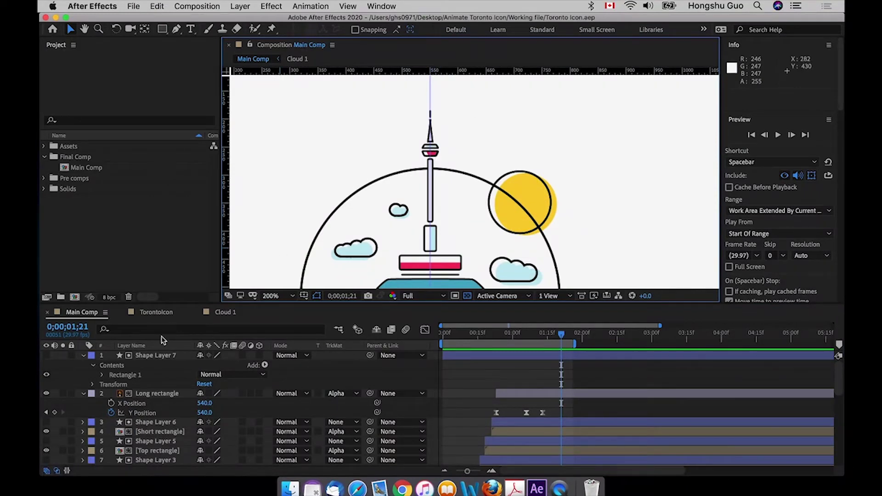
pyautogui.click(143, 357)
pyautogui.click(80, 377)
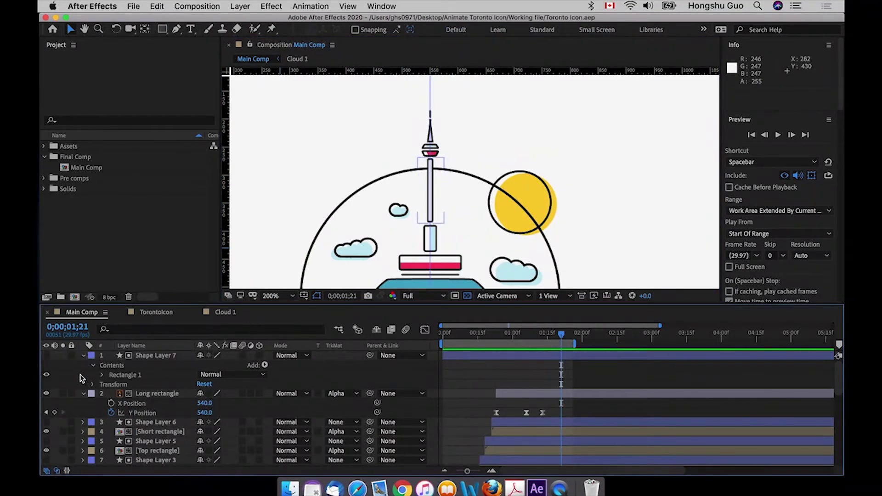
pyautogui.click(84, 357)
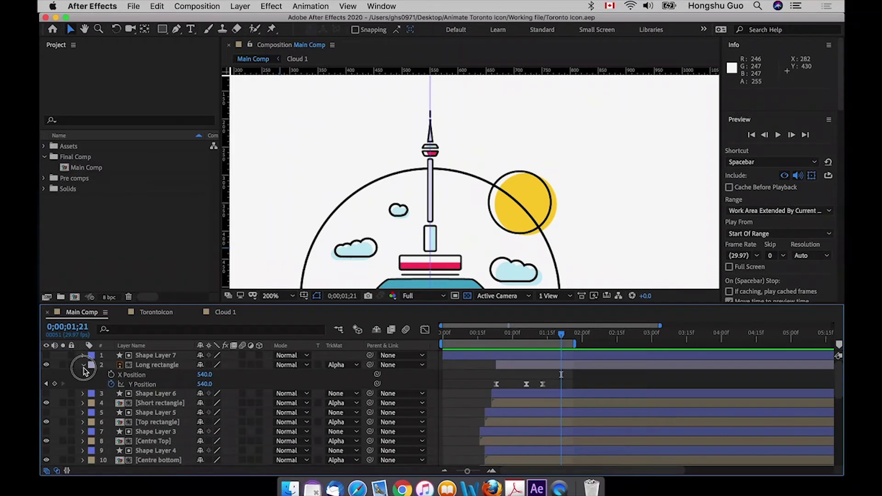
pyautogui.click(84, 368)
# - Identify the two small rectangle layers by their visibility, and bring them with Top needle and Top triangle to the top of the stack
pyautogui.scroll(-8, 163, 418)
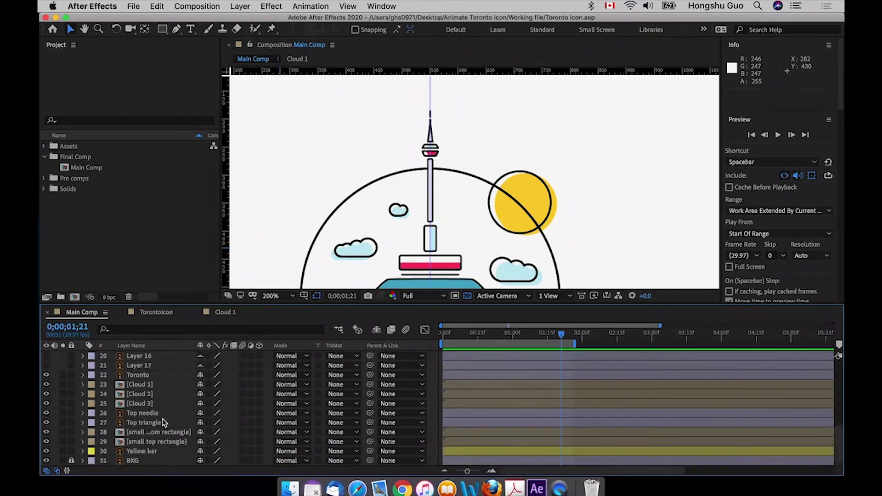
pyautogui.click(156, 432)
pyautogui.keyDown('shift'); pyautogui.click(156, 442); pyautogui.keyUp('shift')
pyautogui.moveTo(45, 432); pyautogui.dragTo(46, 442)
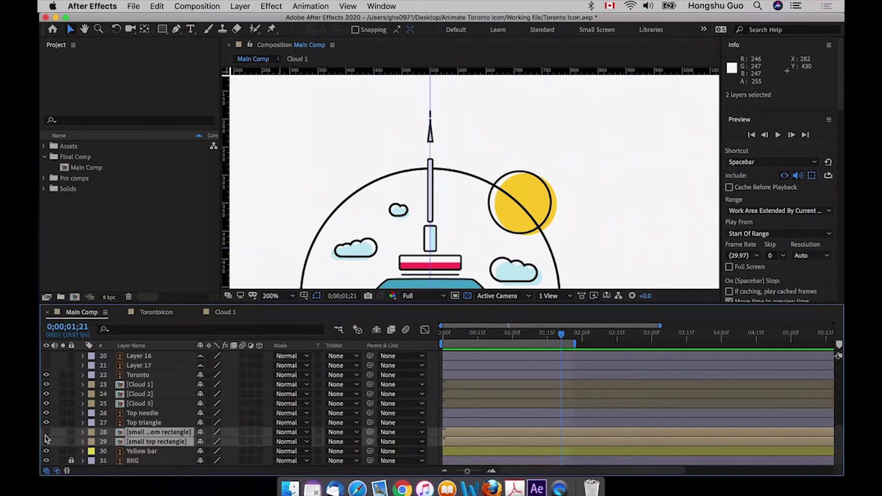
pyautogui.press('super+z')
pyautogui.press('super+z')
pyautogui.press('super+z')
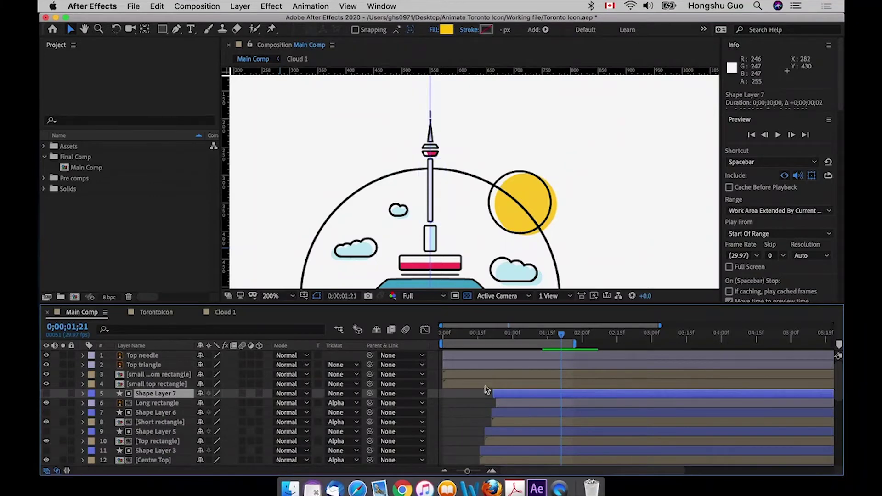
# - Shift Top needle, Top triangle and both small rectangle layers to start just after Long rectangle
pyautogui.click(485, 384)
pyautogui.moveTo(449, 366); pyautogui.dragTo(508, 367)
pyautogui.click(501, 334)
# - Copy Long rectangle's Y Position keyframes onto the small top rectangle and small bottom rectangle layers
pyautogui.click(156, 384)
pyautogui.press('p')
pyautogui.click(157, 413)
pyautogui.press('p')
pyautogui.moveTo(571, 413); pyautogui.dragTo(489, 420)
pyautogui.press('super+z')
pyautogui.press('super+c')
pyautogui.click(520, 385)
pyautogui.keyDown('shift'); pyautogui.click(520, 375); pyautogui.keyUp('shift')
pyautogui.press('super+v')
# - Stagger the two small rectangles by 3 frames and place the small top rectangle above the small bottom rectangle
pyautogui.moveTo(559, 339); pyautogui.dragTo(542, 336)
pyautogui.moveTo(546, 375); pyautogui.dragTo(553, 377)
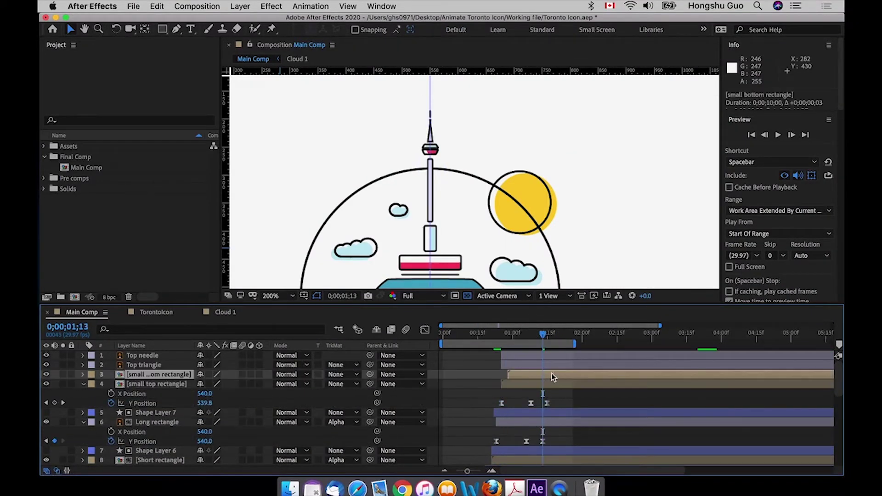
pyautogui.moveTo(157, 384); pyautogui.dragTo(157, 371)
# - Paste the Y Position keyframes onto Top triangle and Top needle, starting both layers after the small rectangles
pyautogui.click(520, 366)
pyautogui.moveTo(515, 374)
pyautogui.mouseDown()
pyautogui.moveTo(538, 366)
pyautogui.moveTo(509, 329)
pyautogui.moveTo(538, 329)
pyautogui.mouseUp()
pyautogui.click(504, 335)
pyautogui.press('super+v')
pyautogui.press('u')
pyautogui.click(510, 356)
pyautogui.press('super+v')
# - Draw a matte rectangle for each small rectangle and for Top triangle, placing each directly above its layer
pyautogui.click(161, 30)
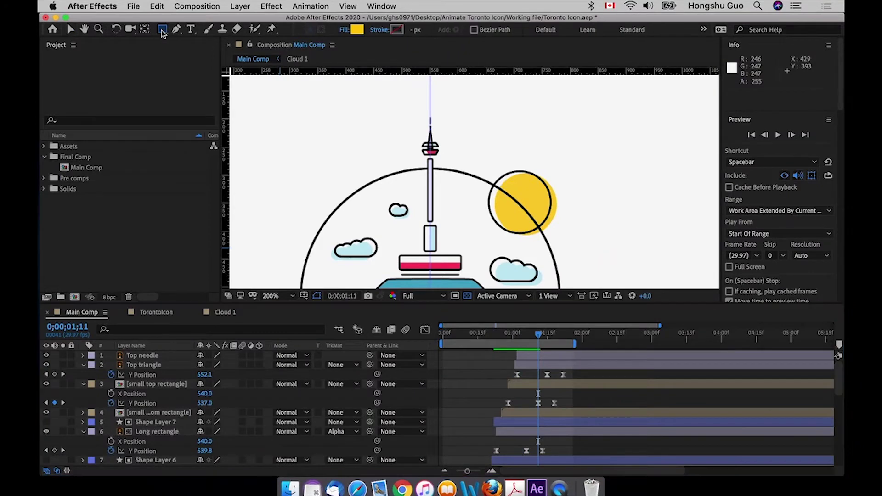
pyautogui.moveTo(431, 149)
pyautogui.mouseDown()
pyautogui.moveTo(417, 141)
pyautogui.moveTo(443, 150)
pyautogui.mouseUp()
pyautogui.moveTo(149, 355); pyautogui.dragTo(151, 417)
pyautogui.click(152, 365)
pyautogui.press('super+shift+a')
pyautogui.moveTo(419, 123); pyautogui.dragTo(443, 151)
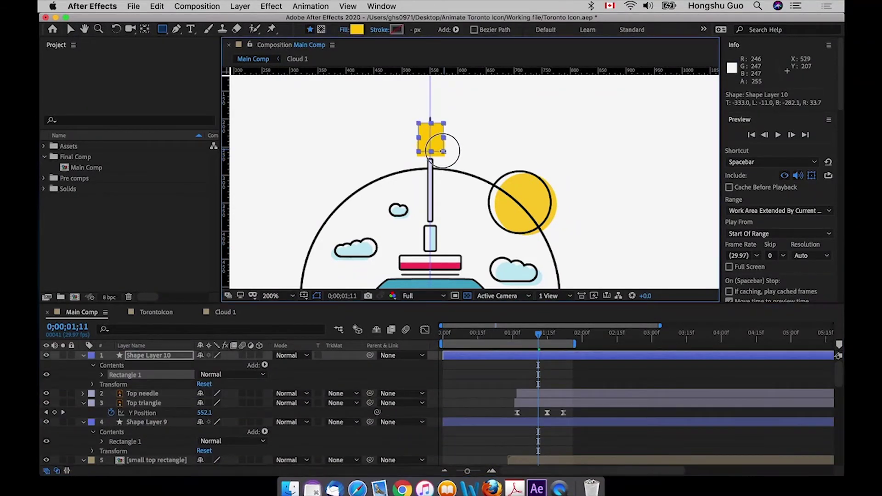
pyautogui.moveTo(149, 356); pyautogui.dragTo(152, 399)
pyautogui.press('super+a')
pyautogui.press('super+grave')
pyautogui.press('super+grave')
pyautogui.click(483, 408)
# - Set small bottom rectangle, small top rectangle and Top triangle to use the shape layers above them as alpha mattes
pyautogui.click(177, 414)
pyautogui.click(343, 412)
pyautogui.click(388, 434)
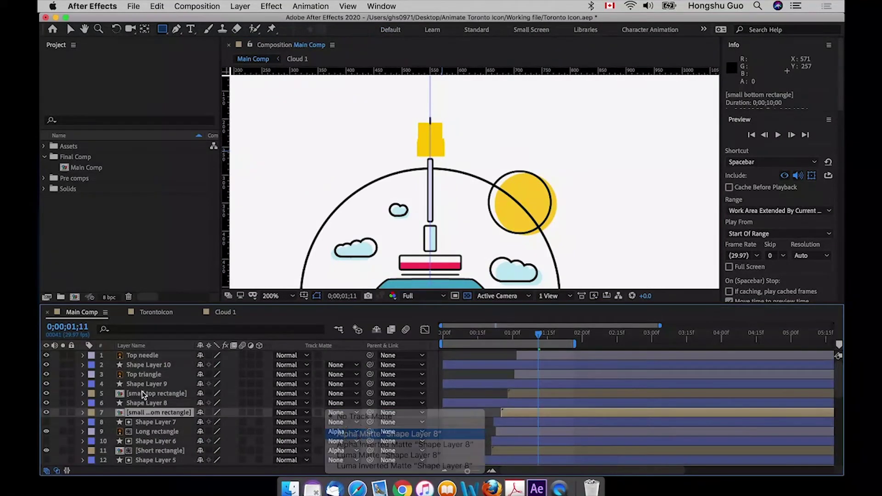
pyautogui.click(143, 394)
pyautogui.click(342, 393)
pyautogui.click(385, 421)
pyautogui.click(149, 375)
pyautogui.click(343, 374)
pyautogui.click(385, 402)
# - Shift Shape Layers 8, 9 and 10 to start with their matted layers and delay Top needle by 5 frames
pyautogui.moveTo(480, 366); pyautogui.dragTo(552, 367)
pyautogui.moveTo(461, 384); pyautogui.dragTo(527, 385)
pyautogui.moveTo(491, 403); pyautogui.dragTo(549, 403)
pyautogui.moveTo(498, 334); pyautogui.dragTo(555, 331)
pyautogui.click(146, 367)
pyautogui.press('v')
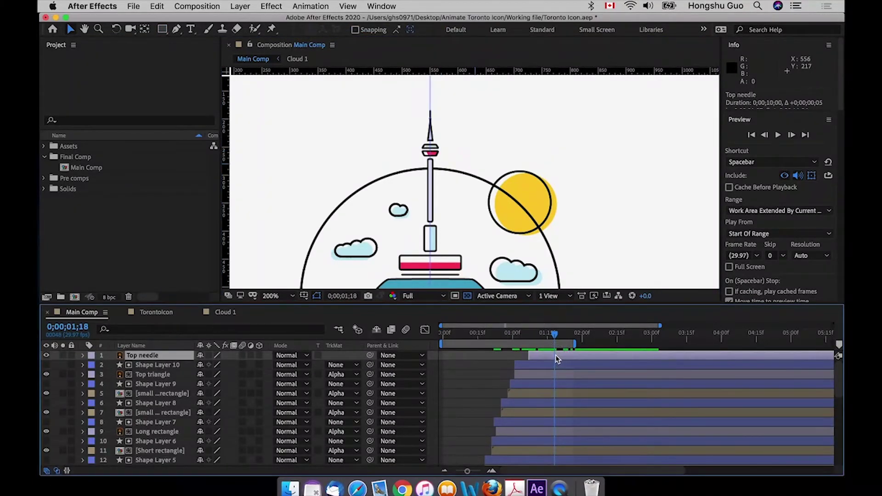
# - Extend the work area to 0;00;02;10 and set Top needle's Y Position to 492 at 0;00;01;20
pyautogui.press('u')
pyautogui.moveTo(574, 343); pyautogui.dragTo(614, 342)
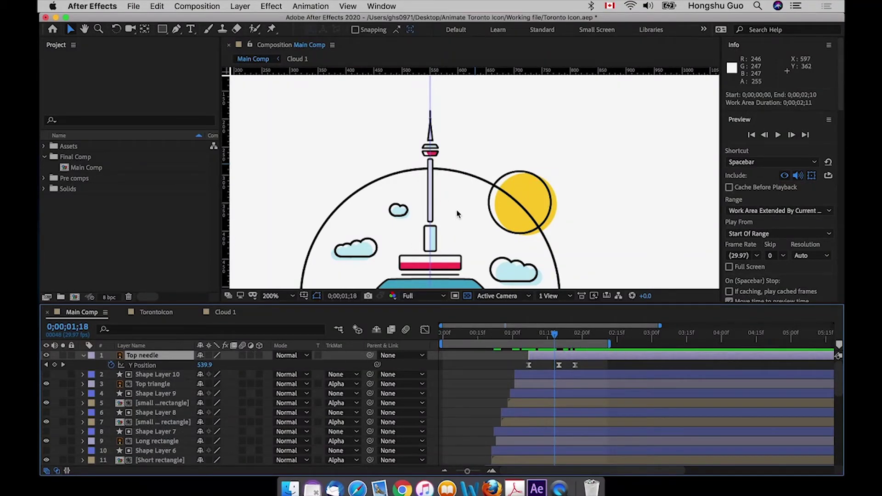
pyautogui.click(591, 368)
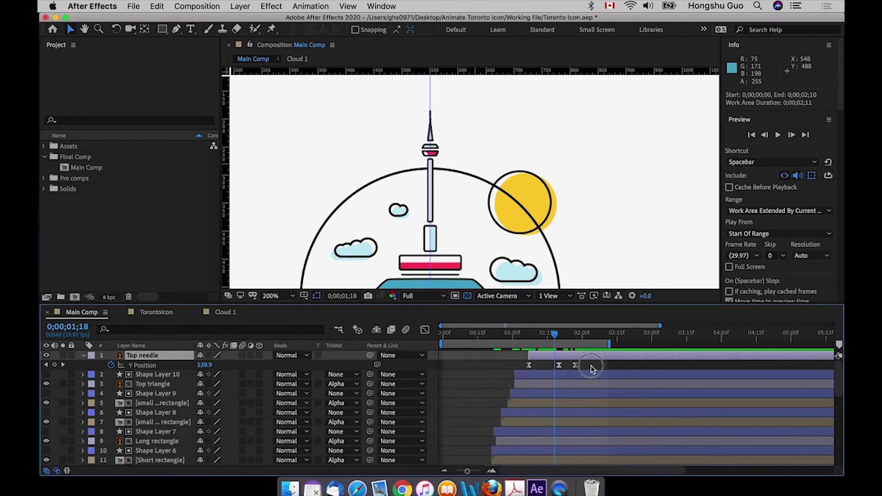
pyautogui.moveTo(452, 132); pyautogui.dragTo(433, 167)
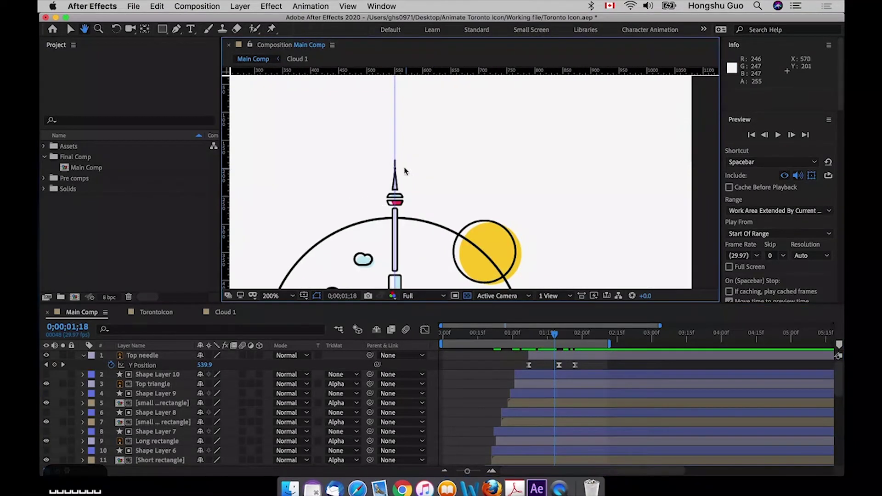
pyautogui.moveTo(555, 335); pyautogui.dragTo(561, 335)
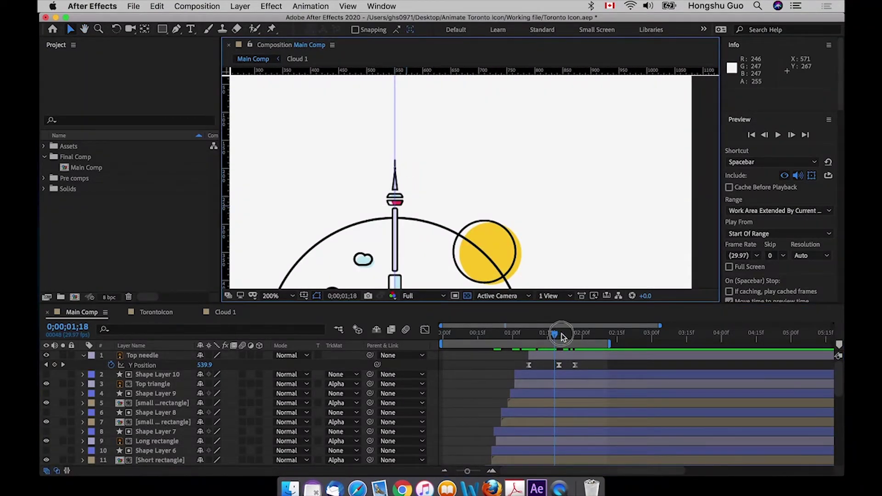
pyautogui.moveTo(209, 366); pyautogui.dragTo(180, 367)
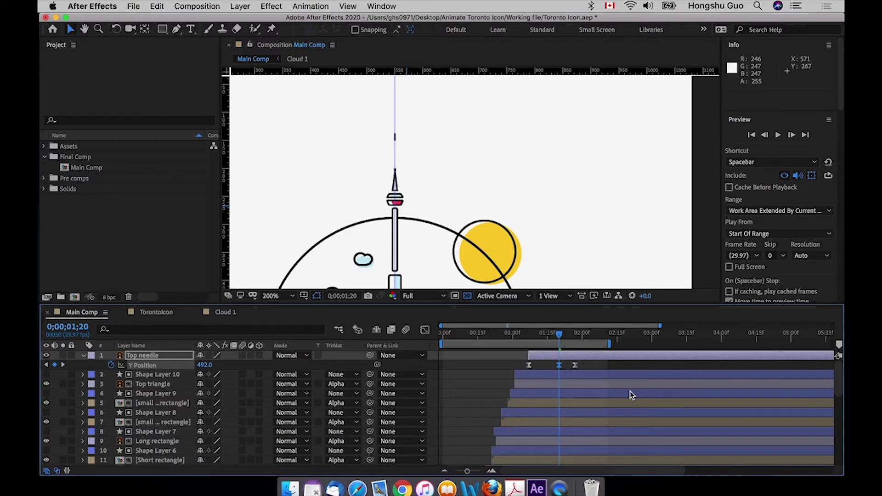
# - Retime Top needle's last two Y Position keyframes, moving the final one to 0;00;02;04, and preview the motion
pyautogui.moveTo(575, 368); pyautogui.dragTo(592, 366)
pyautogui.click(560, 366)
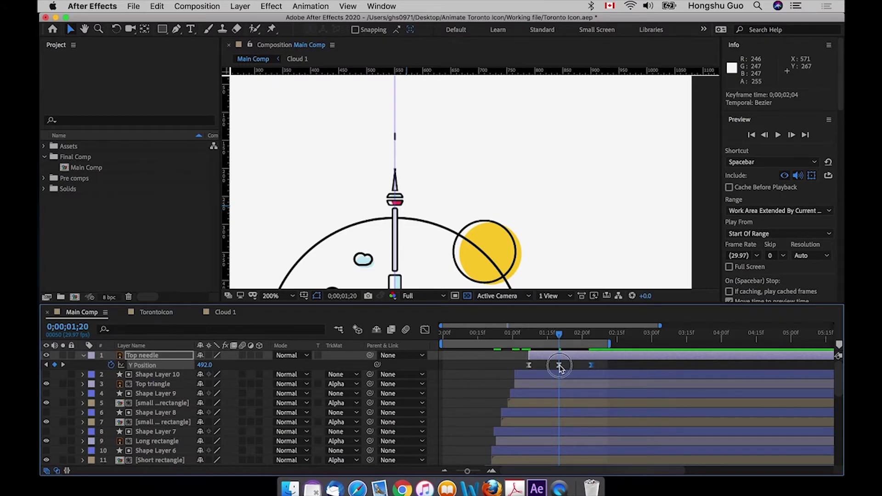
pyautogui.click(527, 335)
pyautogui.press('space')
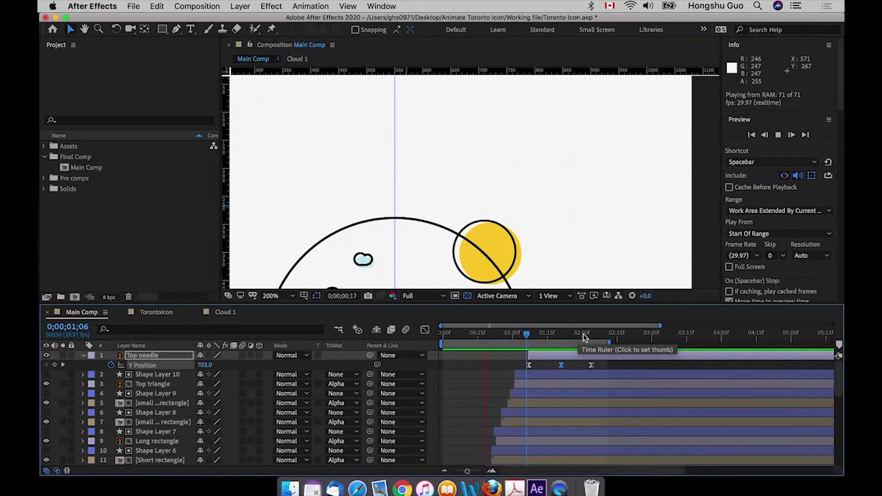
pyautogui.press('space')
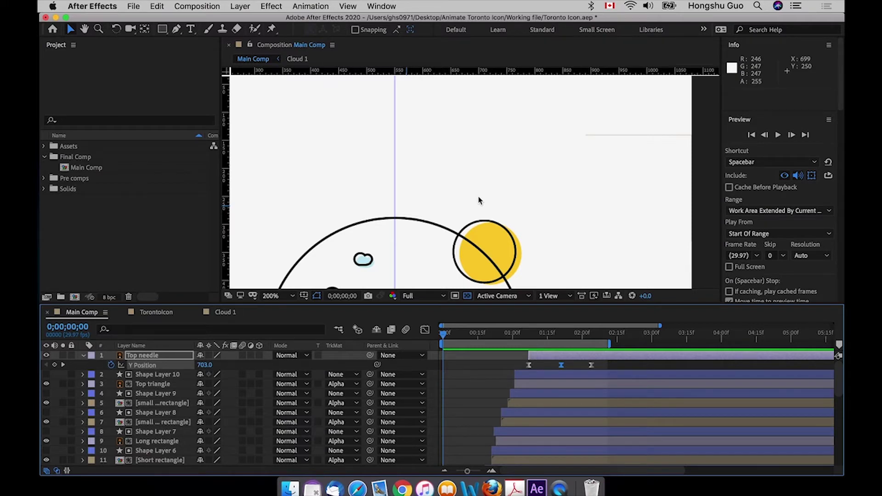
# - Hide the guides and set the composition view to 100% with the whole icon in frame
pyautogui.press('super+semicolon')
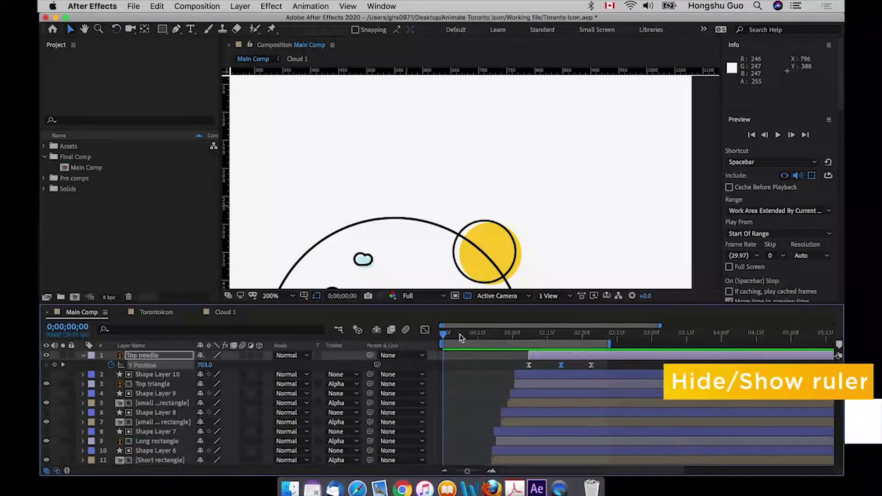
pyautogui.press('super+minus')
pyautogui.press('super+minus')
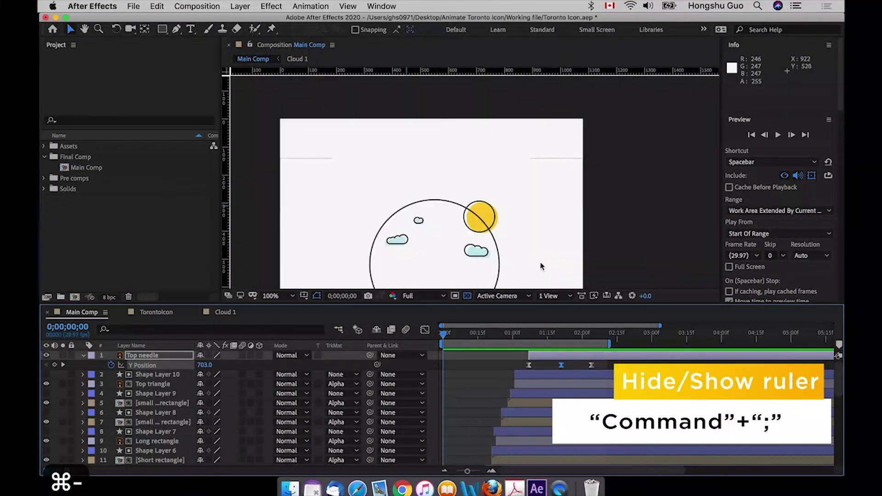
pyautogui.click(285, 297)
pyautogui.click(278, 211)
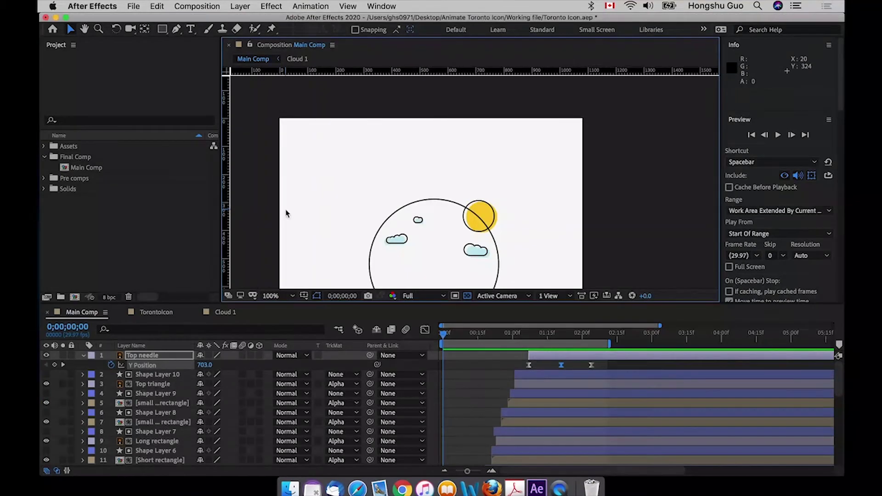
pyautogui.moveTo(506, 232); pyautogui.dragTo(507, 179)
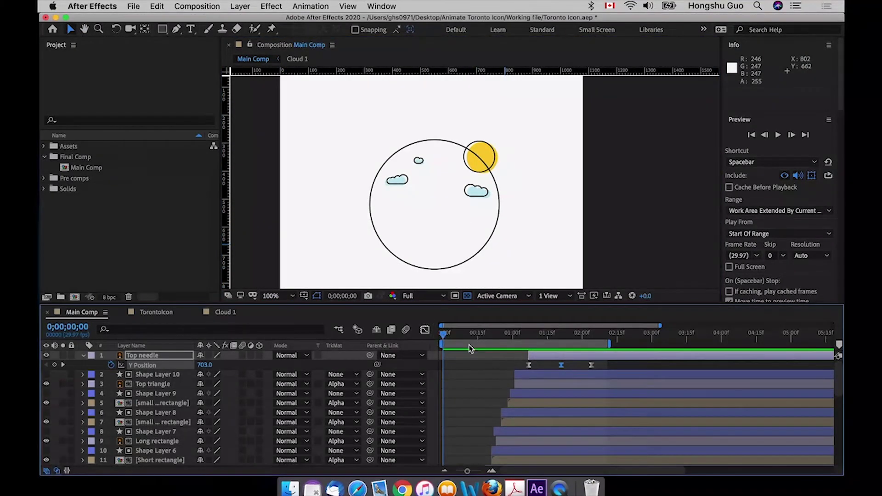
# - Preview the complete tower animation and scrub to 0;00;02;04 to inspect the finished pose
pyautogui.press('space')
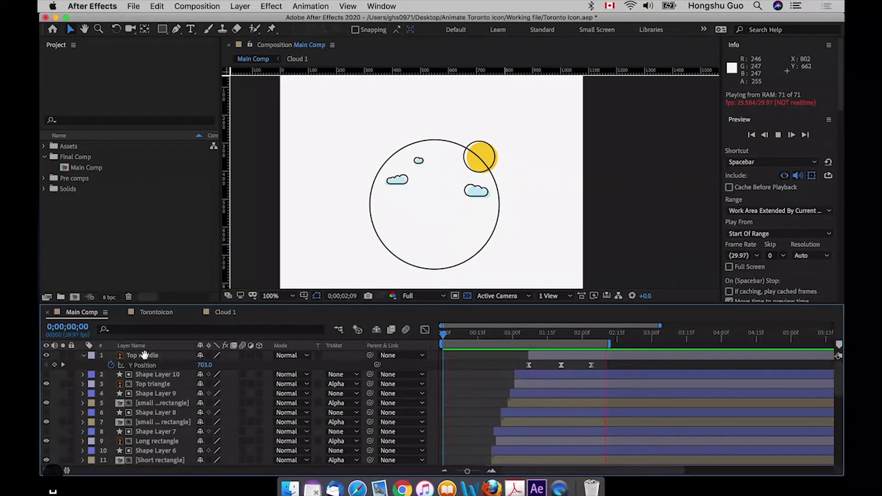
pyautogui.press('space')
pyautogui.moveTo(568, 334); pyautogui.dragTo(592, 334)
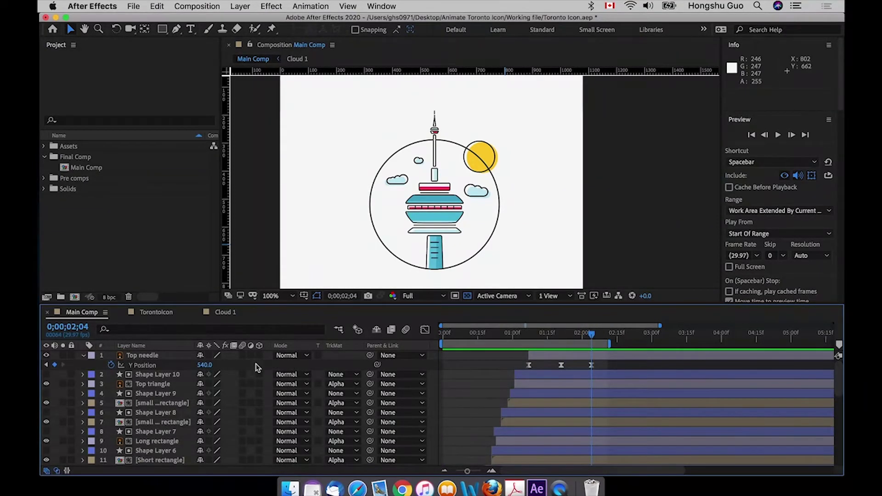
# - Draw a rectangle covering the area above the needle's base and set it as Top needle's alpha matte
pyautogui.click(162, 29)
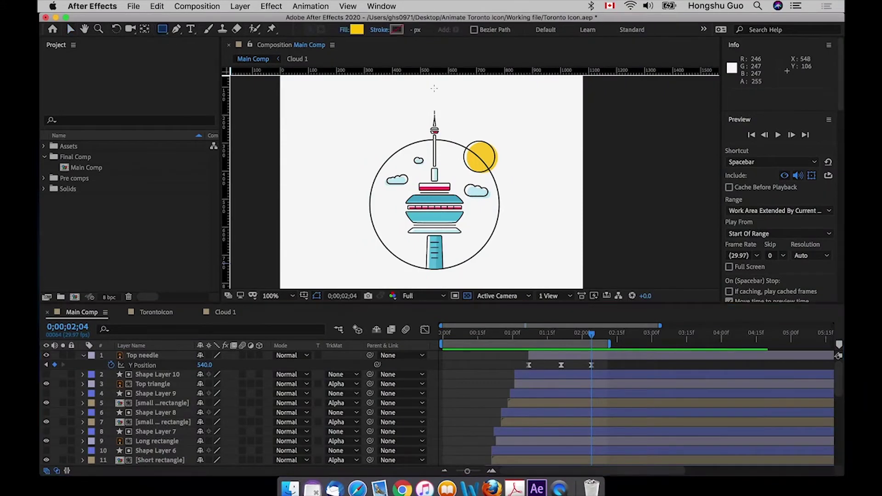
pyautogui.moveTo(423, 81); pyautogui.dragTo(449, 117)
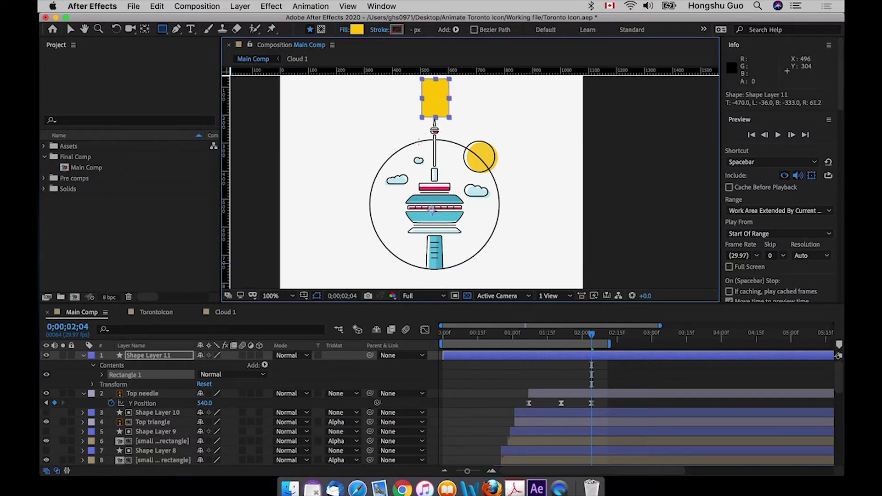
pyautogui.click(523, 381)
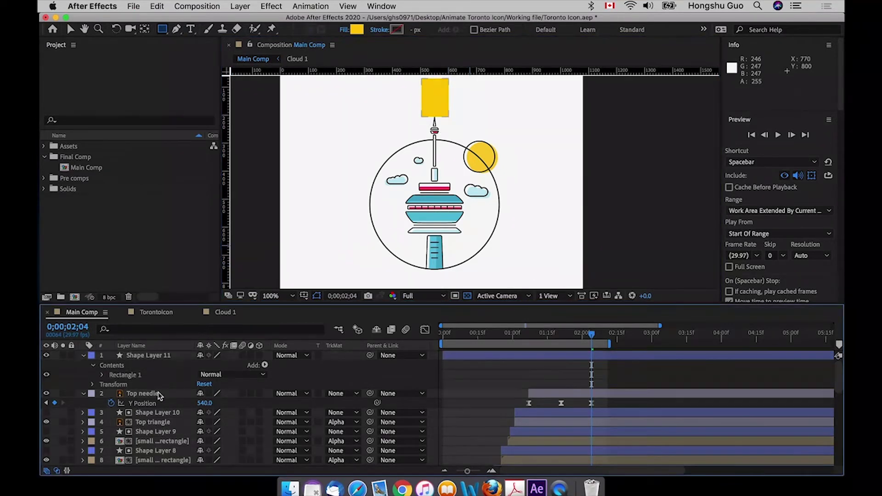
pyautogui.click(157, 393)
pyautogui.click(342, 394)
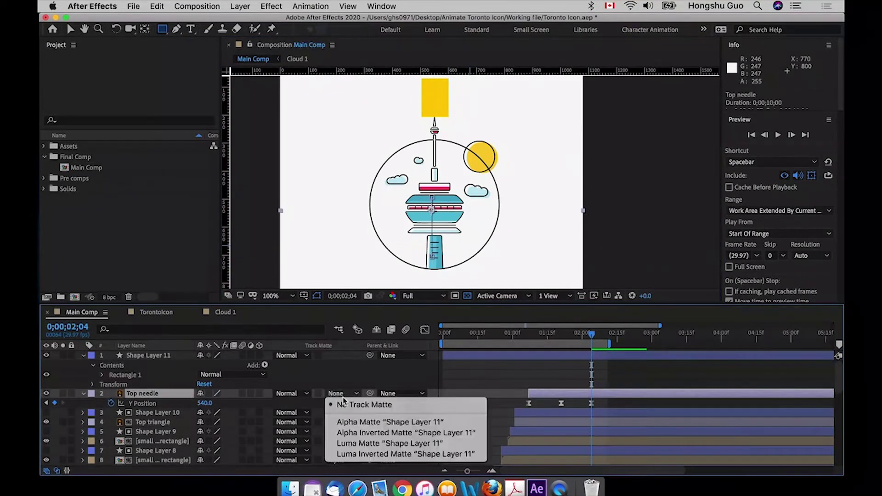
pyautogui.click(357, 423)
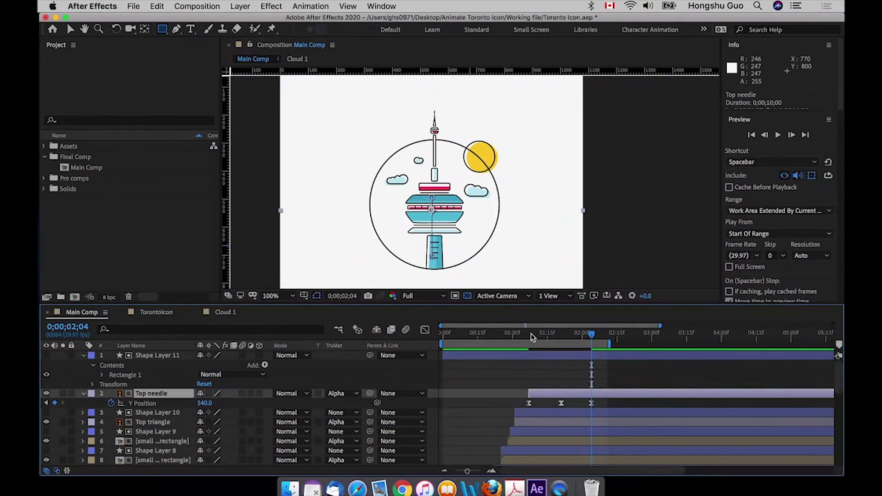
# - Preview the tower animation from the start to check how the matted needle is revealed
pyautogui.press('space')
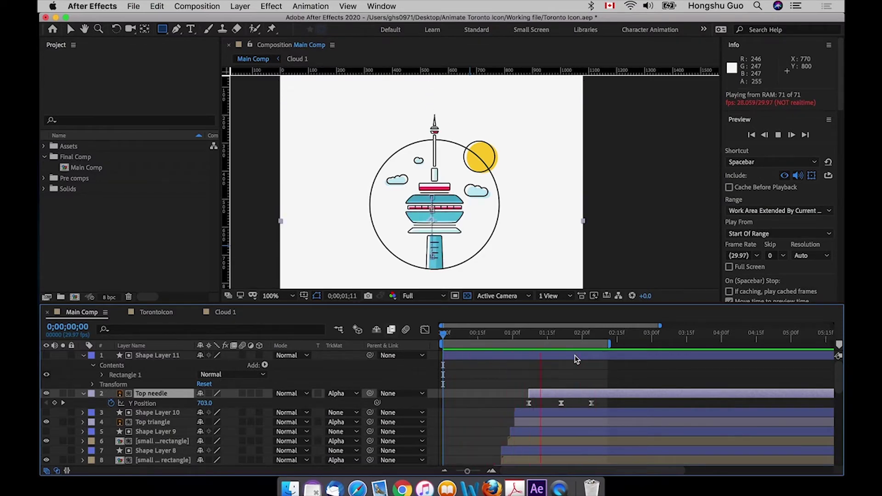
pyautogui.press('space')
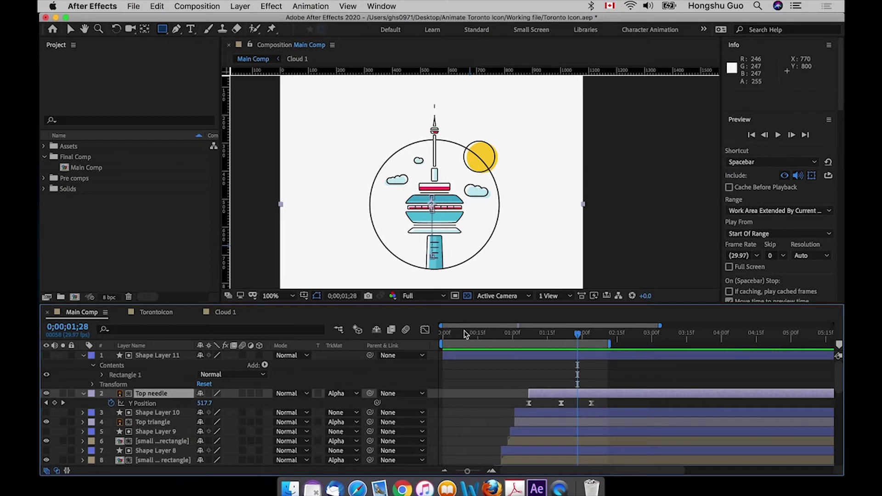
pyautogui.click(443, 334)
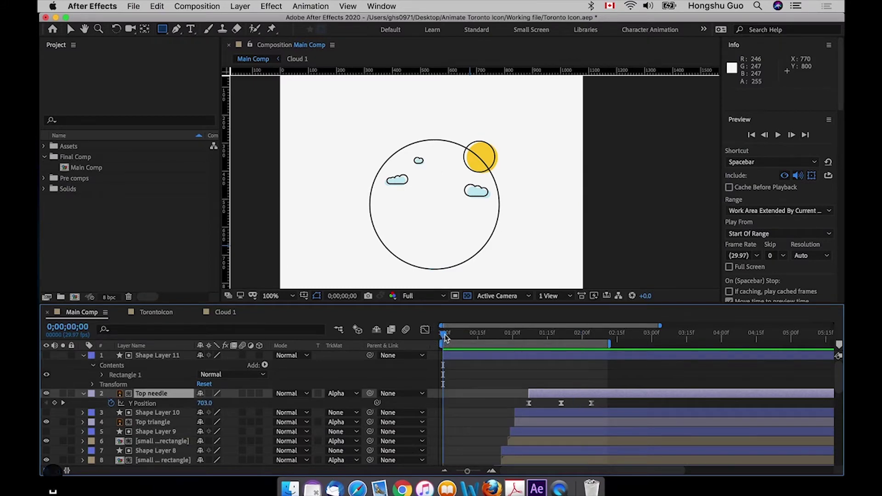
pyautogui.press('space')
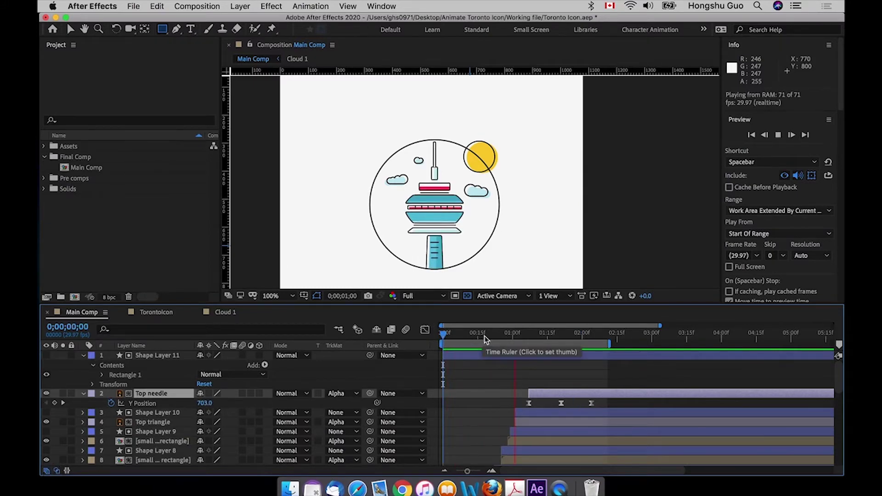
pyautogui.press('space')
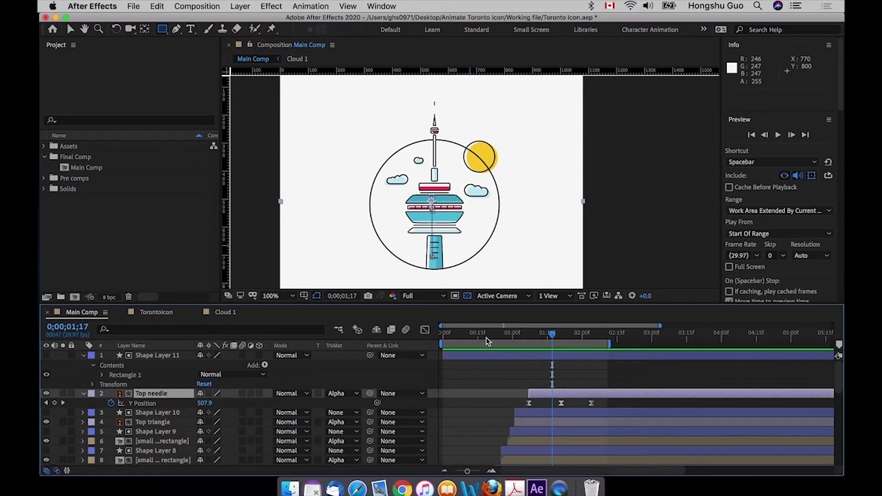
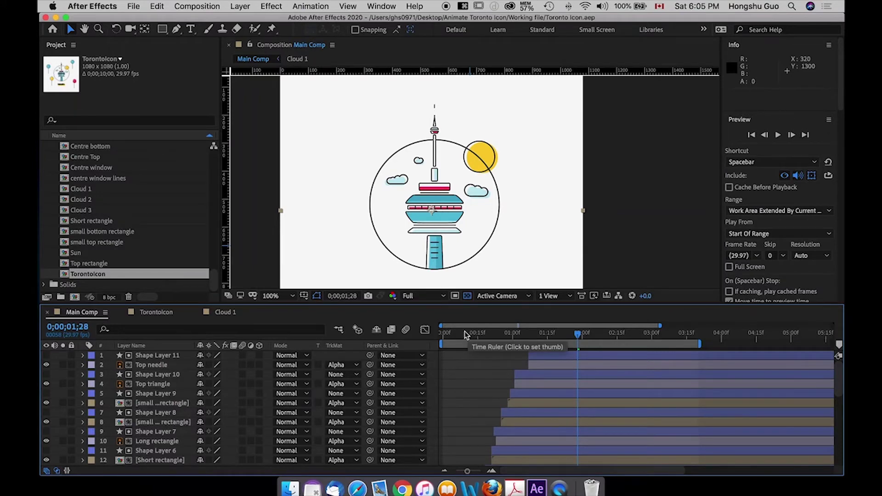
# - Move the Circle and Sun layers together to the top of the layer stack
pyautogui.moveTo(464, 332); pyautogui.dragTo(432, 331)
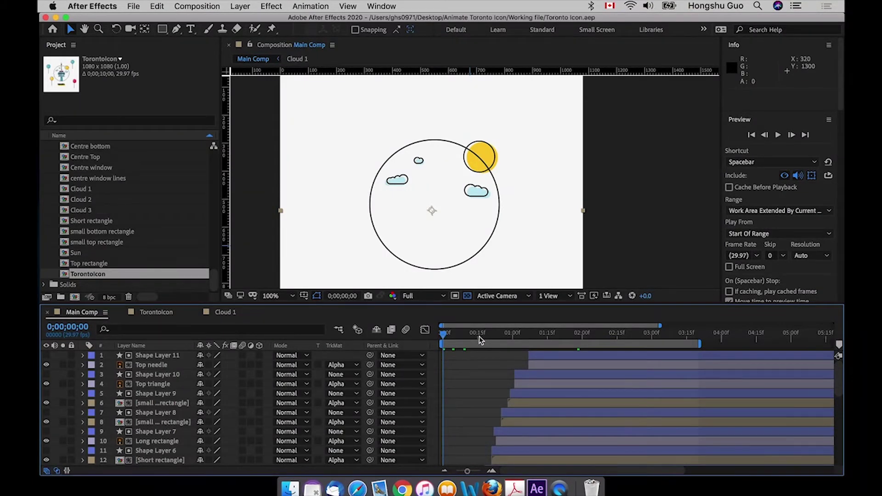
pyautogui.moveTo(450, 338); pyautogui.dragTo(466, 333)
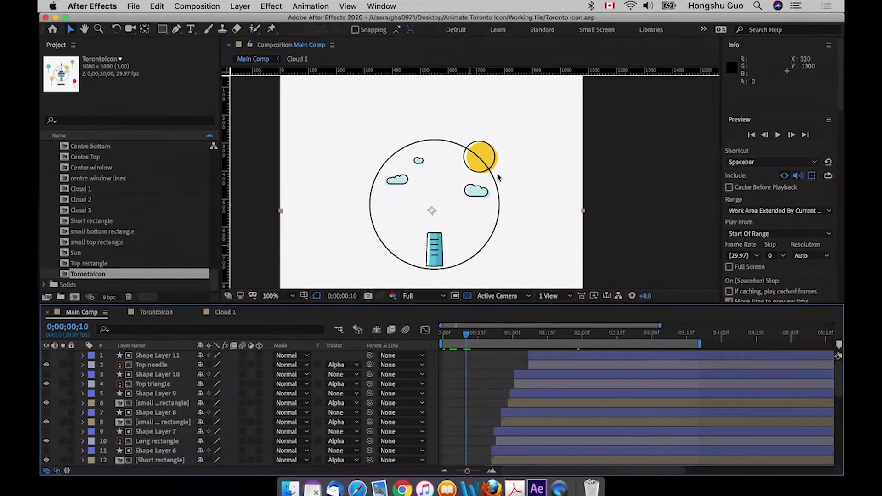
pyautogui.scroll(-3, 157, 430)
pyautogui.scroll(-10, 156, 430)
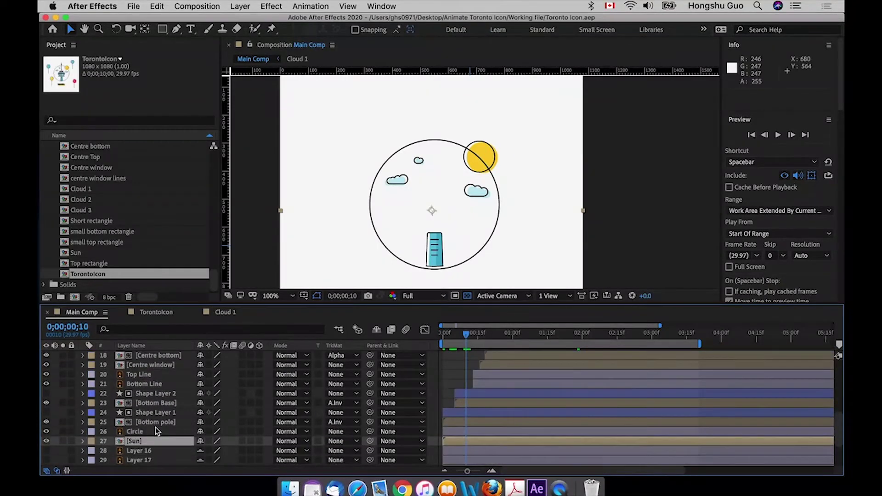
pyautogui.click(141, 378)
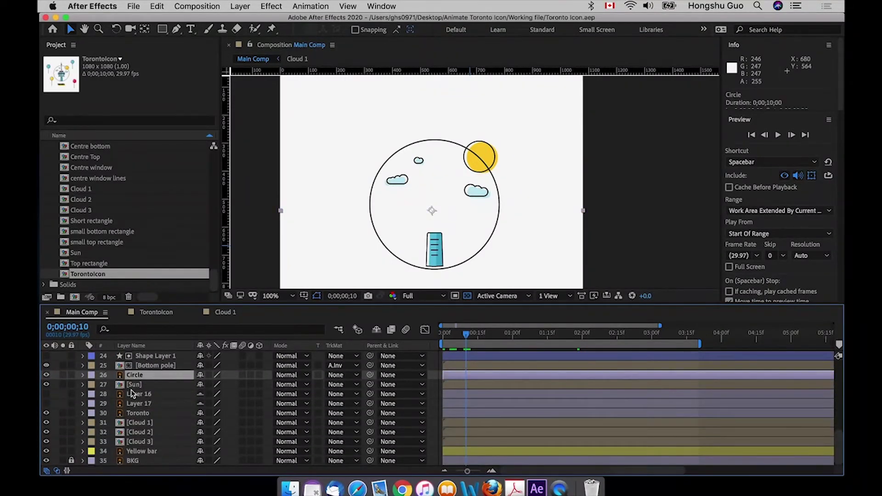
pyautogui.click(145, 386)
pyautogui.keyDown('shift'); pyautogui.click(141, 376); pyautogui.keyUp('shift')
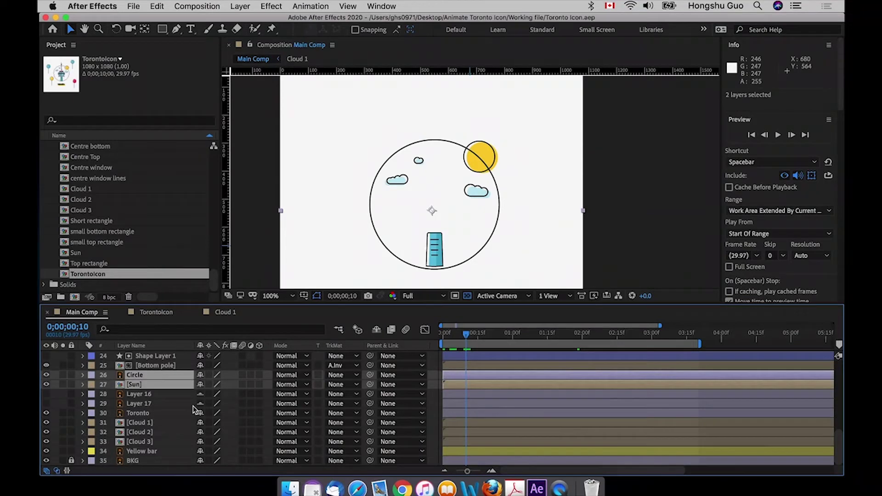
pyautogui.press('super+shift+bracketright')
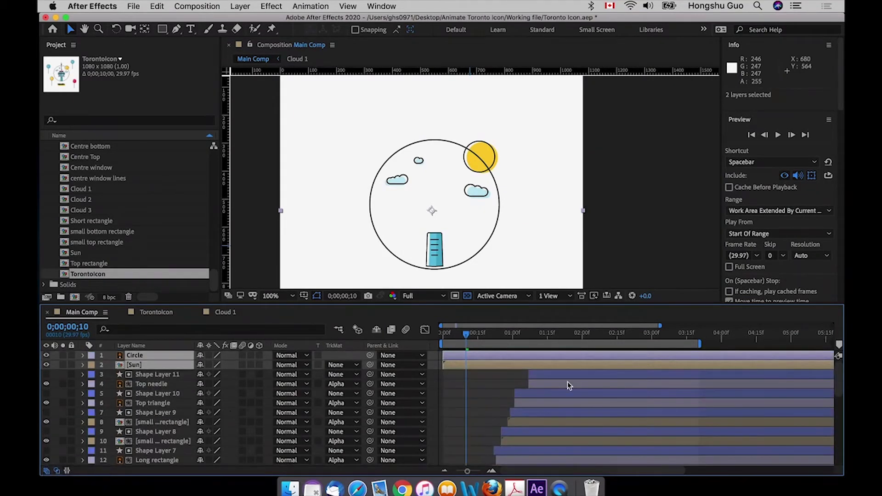
# - Return to 0;00;00;00 and create shapes from the Circle vector layer
pyautogui.click(456, 388)
pyautogui.click(473, 357)
pyautogui.press('Home')
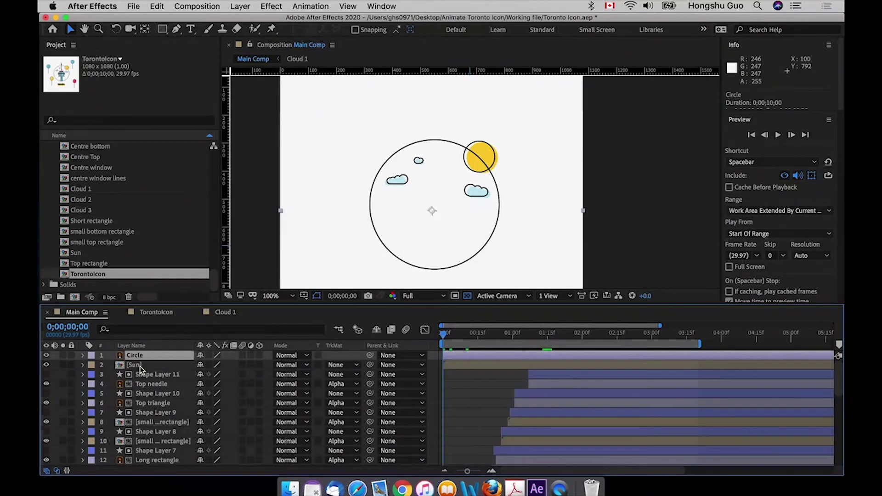
pyautogui.click(140, 366)
pyautogui.click(138, 356)
pyautogui.rightClick(139, 359)
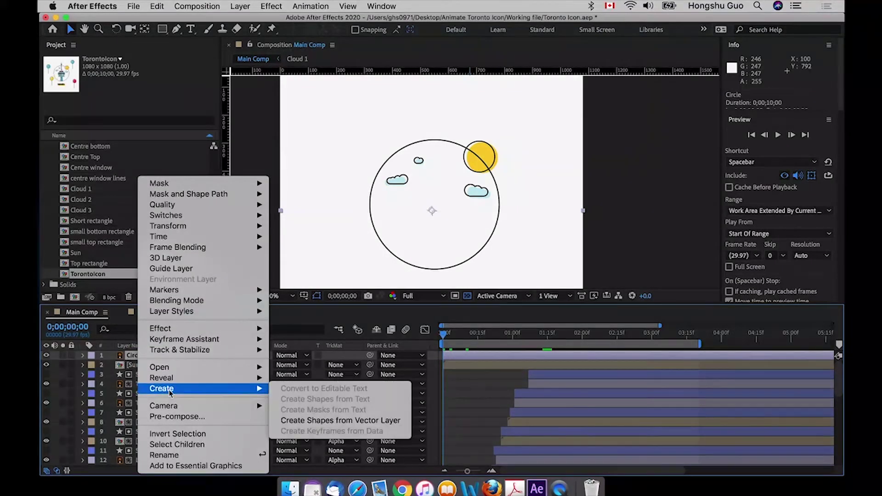
pyautogui.moveTo(182, 394)
pyautogui.click(301, 421)
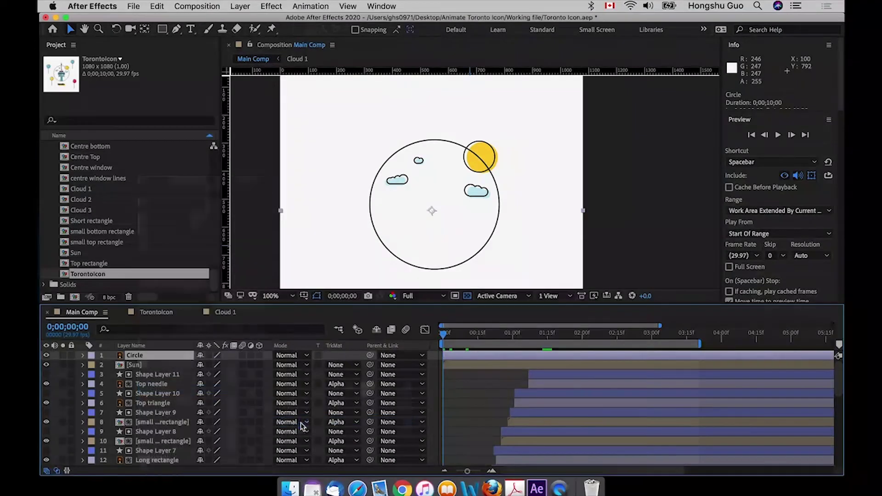
# - Delete the original Circle vector layer, keeping Circle Outlines
pyautogui.click(134, 366)
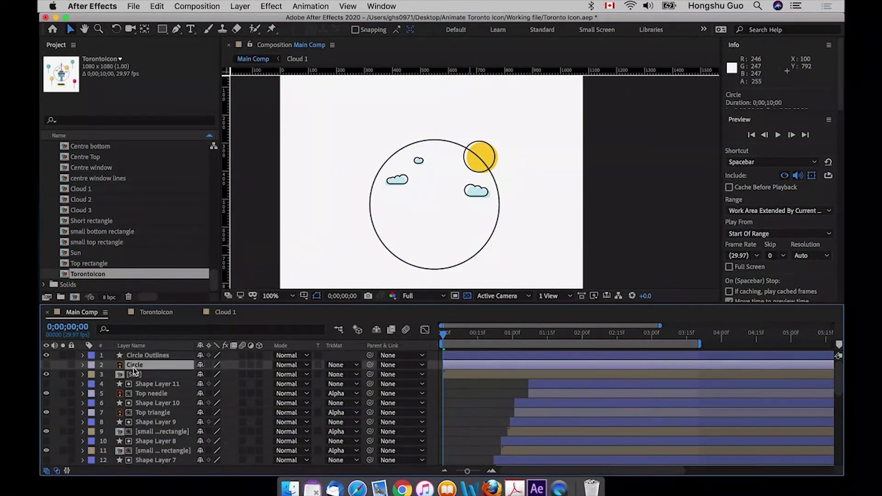
pyautogui.click(140, 357)
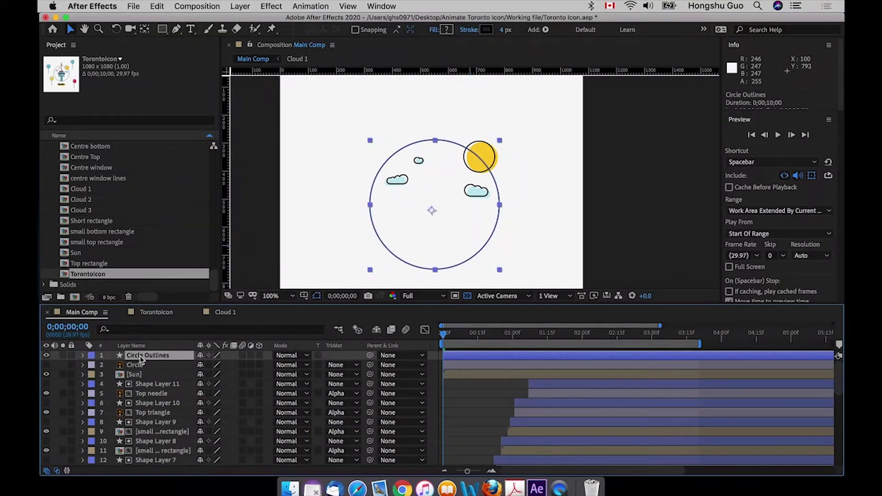
pyautogui.click(139, 365)
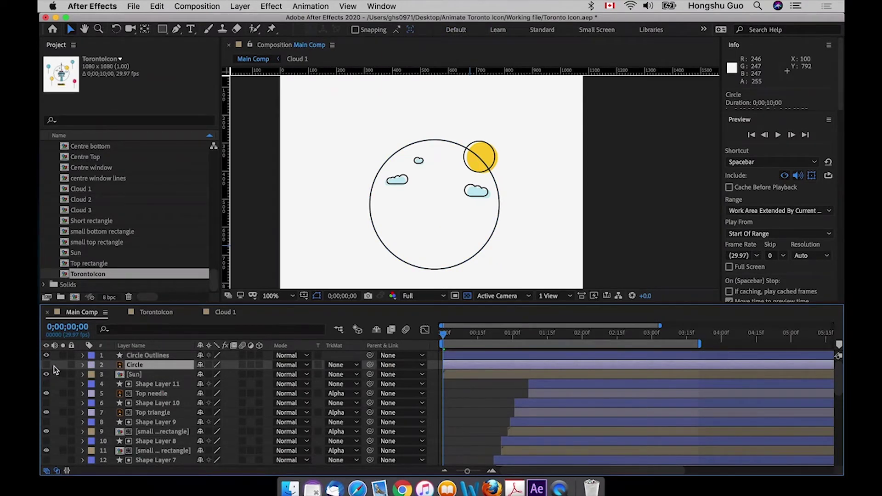
pyautogui.click(132, 365)
pyautogui.press('BackSpace')
# - Add Trim Paths to the Circle Outlines layer and expand its properties
pyautogui.click(142, 356)
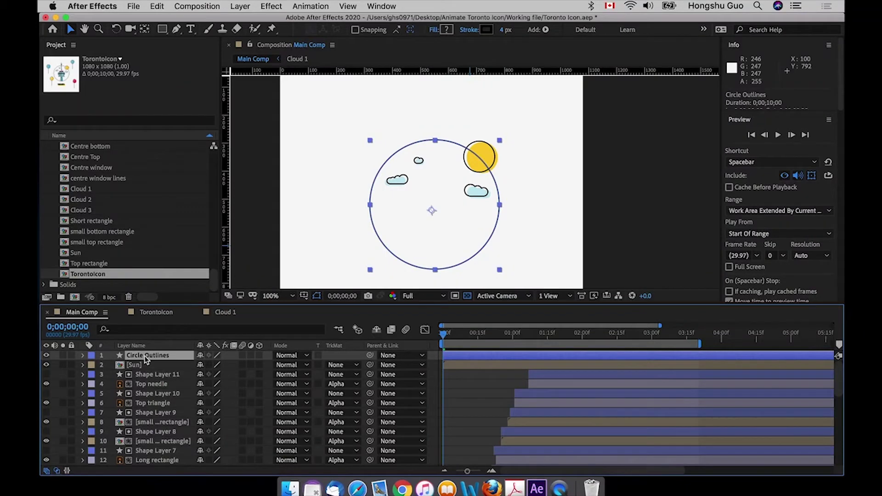
pyautogui.click(83, 356)
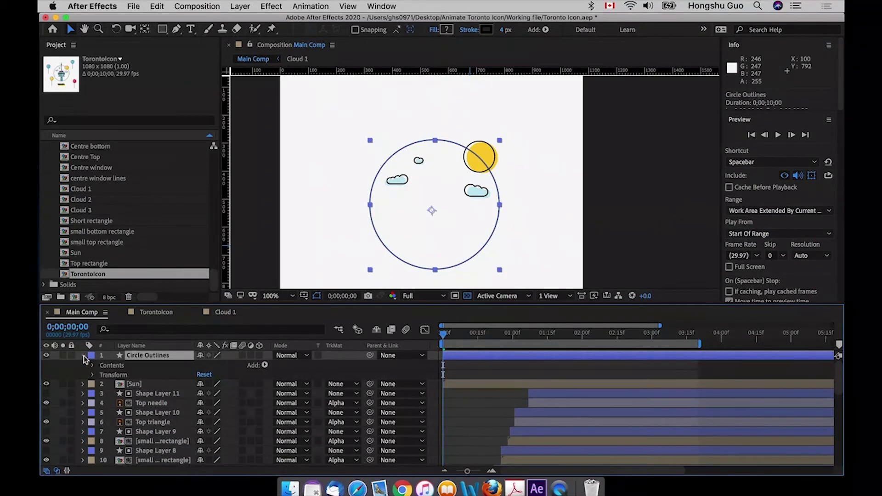
pyautogui.click(265, 366)
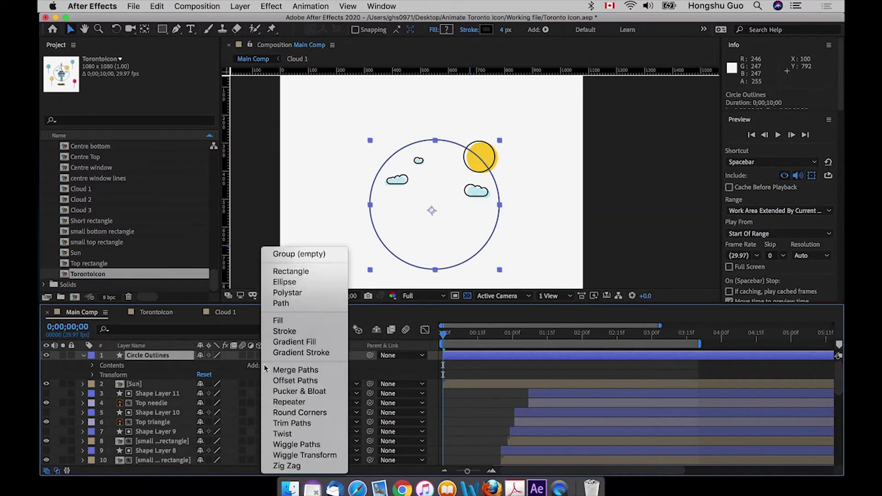
pyautogui.click(289, 423)
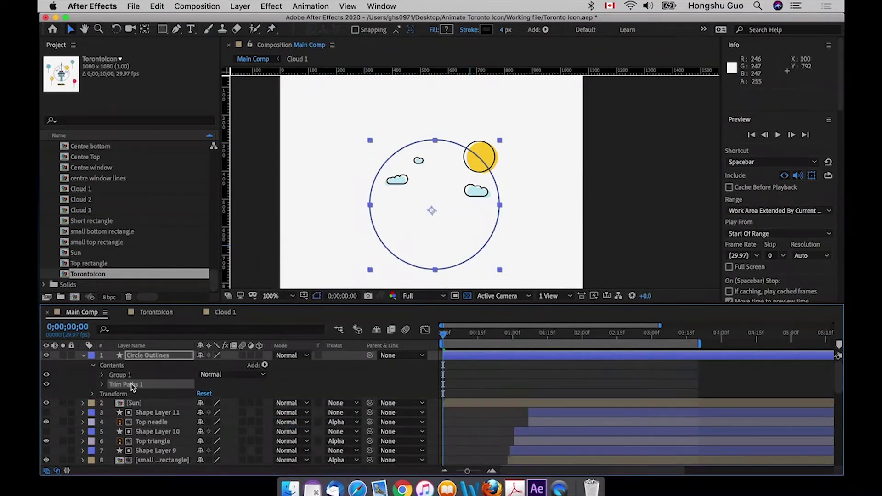
pyautogui.click(102, 385)
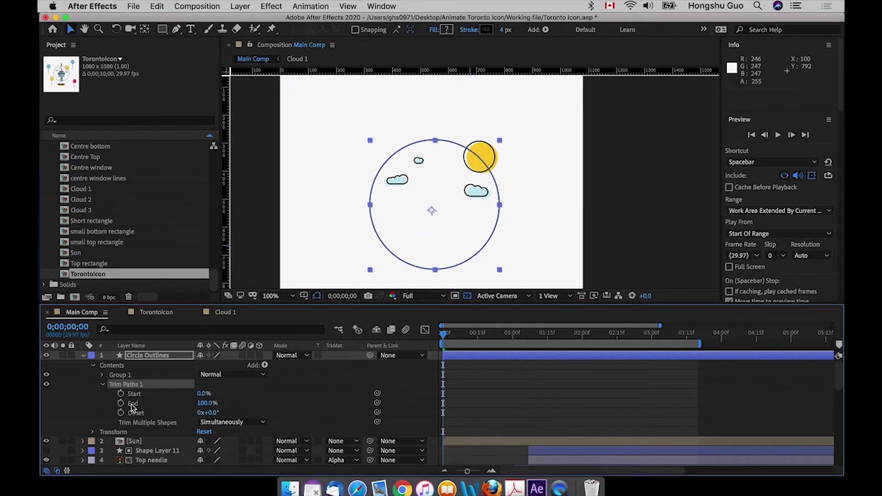
# - Test the circle's Trim Paths End value by lowering it and bringing it back to 100%
pyautogui.click(102, 410)
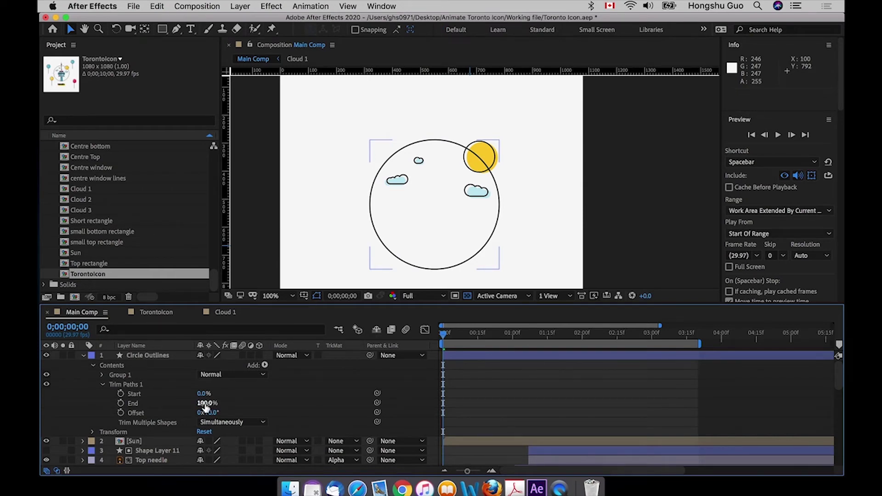
pyautogui.moveTo(206, 407); pyautogui.dragTo(168, 407)
pyautogui.moveTo(166, 408)
pyautogui.mouseDown()
pyautogui.moveTo(204, 402)
pyautogui.moveTo(188, 397)
pyautogui.moveTo(156, 410)
pyautogui.moveTo(174, 400)
pyautogui.moveTo(214, 410)
pyautogui.mouseUp()
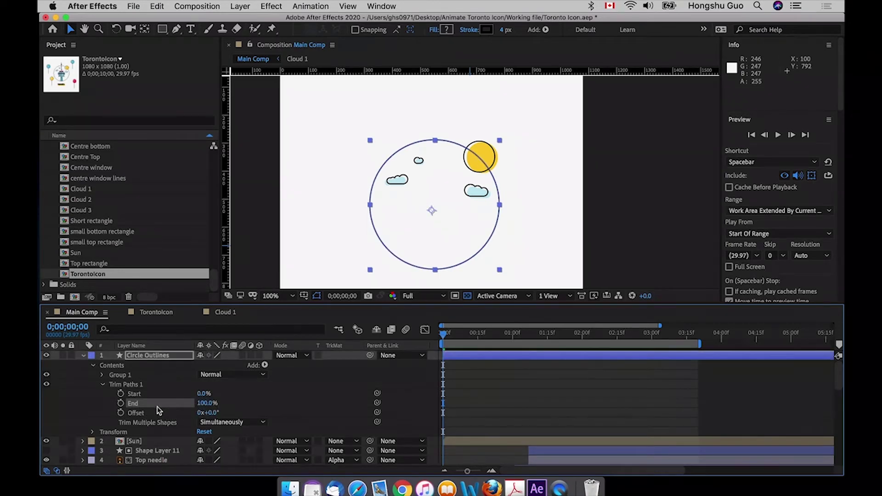
# - Keyframe the circle's Trim Paths End at 0% at 0;00;00;00 and 100% at 0;00;01;16, and return to the start
pyautogui.click(205, 407)
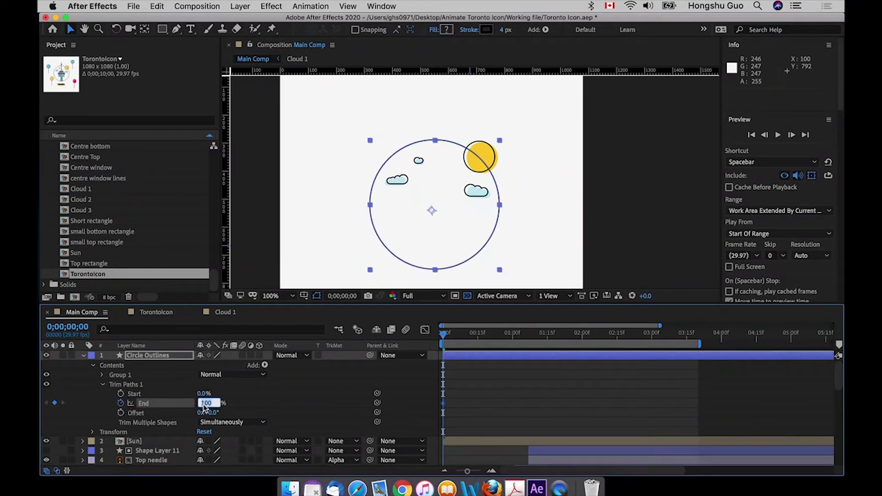
pyautogui.write('0')
pyautogui.press('Return')
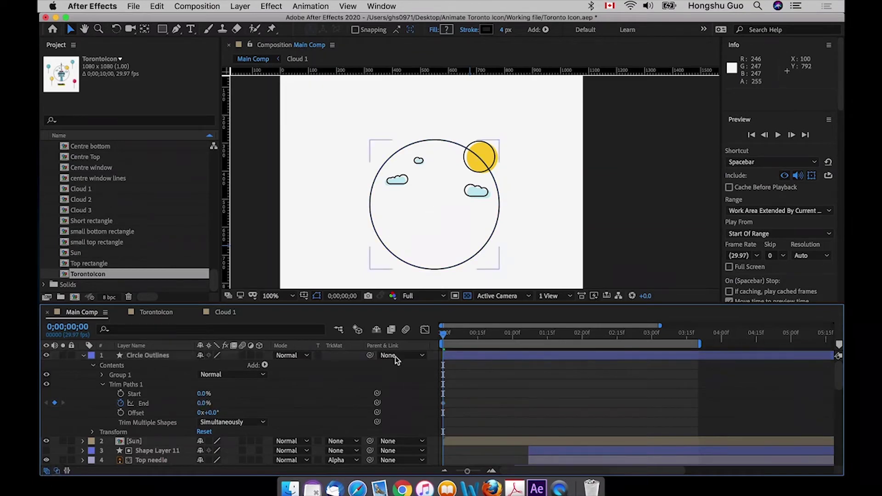
pyautogui.moveTo(514, 334); pyautogui.dragTo(550, 333)
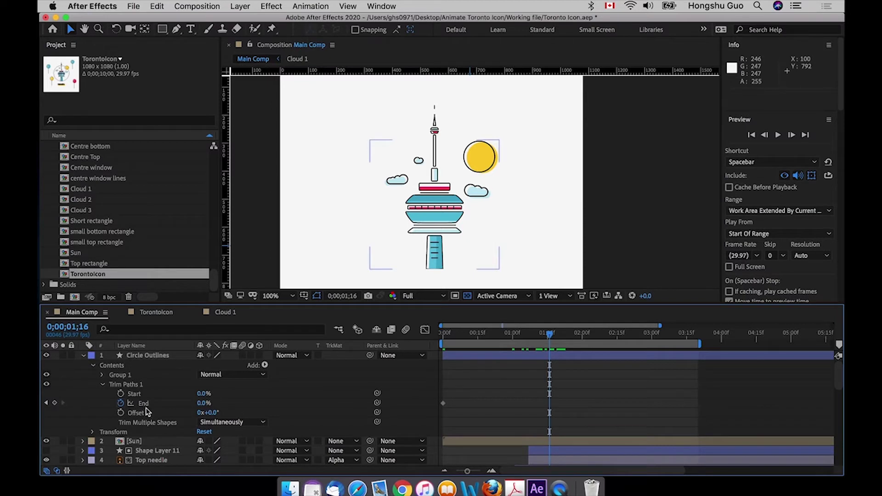
pyautogui.click(202, 403)
pyautogui.write('100')
pyautogui.press('Return')
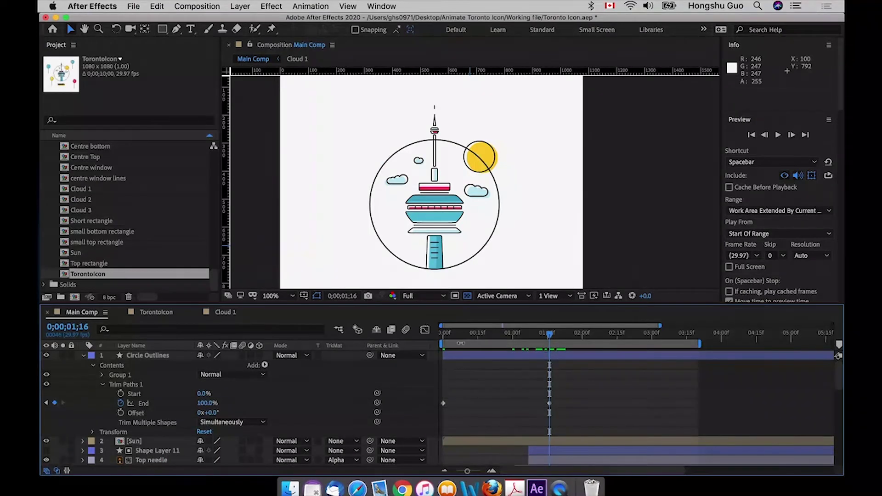
pyautogui.press('Home')
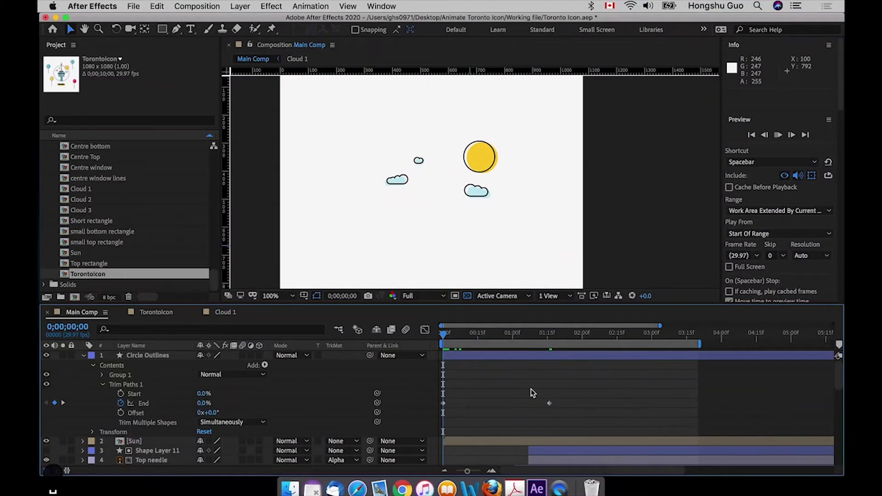
# - Preview the circle's draw-on animation and set its Trim Paths Offset to 0x+96.0°
pyautogui.press('space')
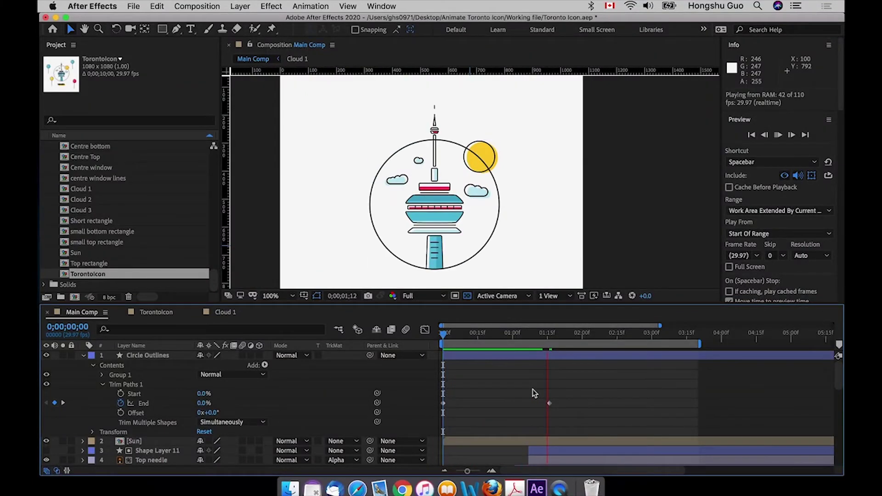
pyautogui.press('space')
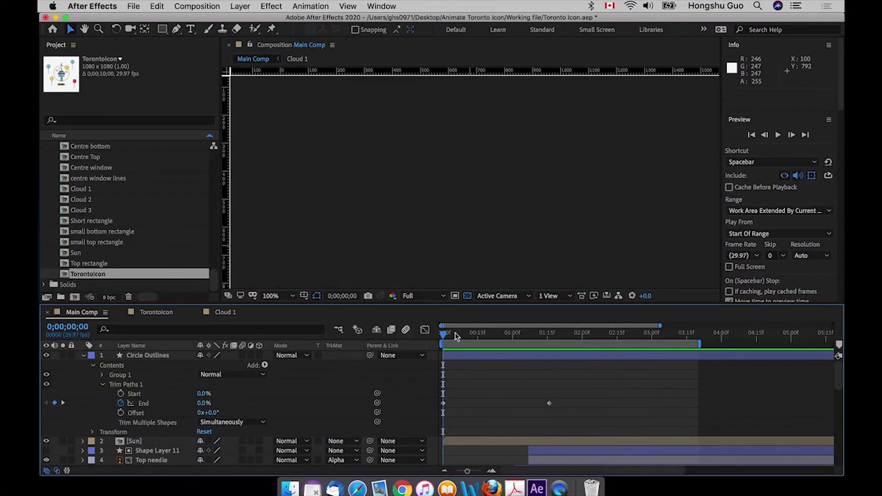
pyautogui.press('space')
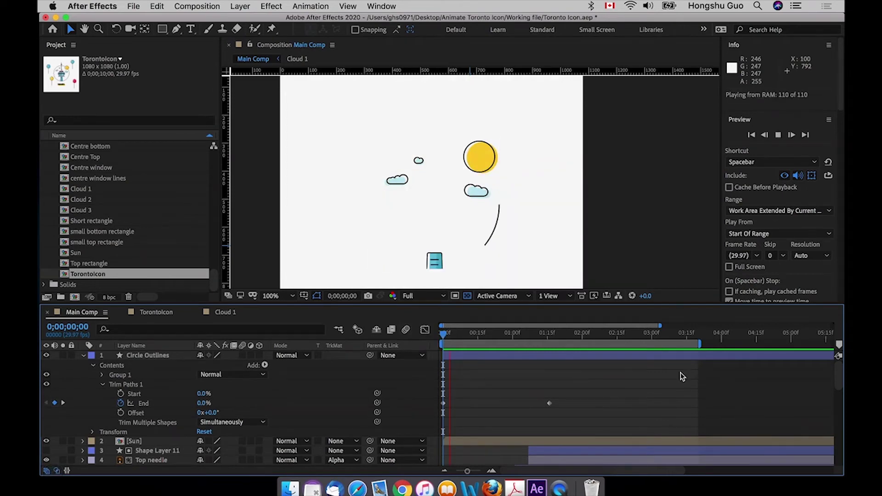
pyautogui.press('space')
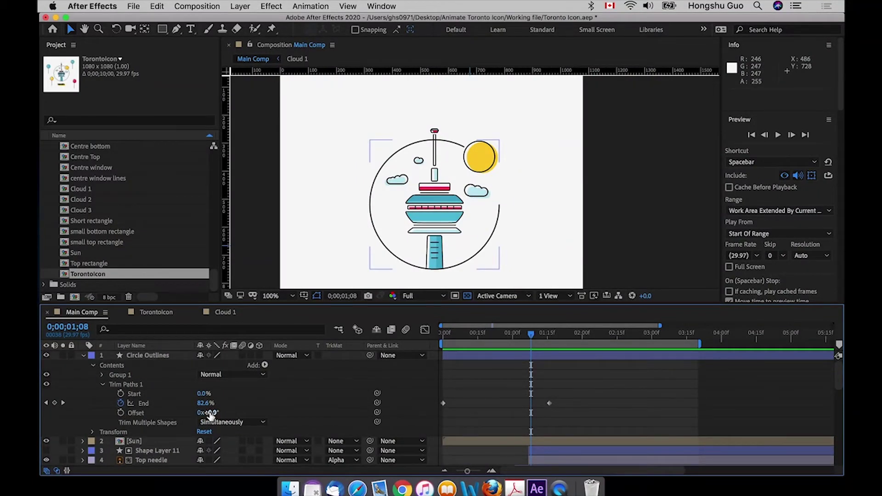
pyautogui.moveTo(210, 414); pyautogui.dragTo(263, 413)
pyautogui.click(465, 390)
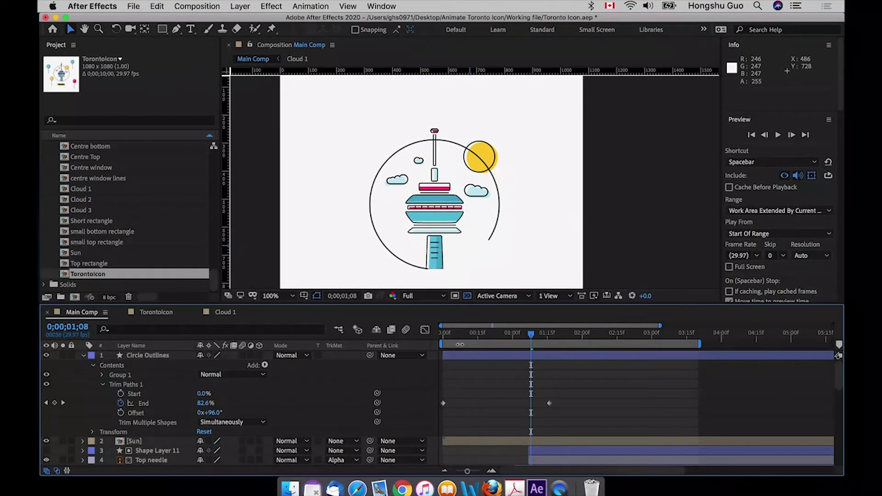
# - Shift the Circle Outlines layer and its keyframes to start at 0;00;00;02, and preview the animation from the beginning
pyautogui.moveTo(452, 335)
pyautogui.mouseDown()
pyautogui.moveTo(431, 335)
pyautogui.moveTo(447, 333)
pyautogui.mouseUp()
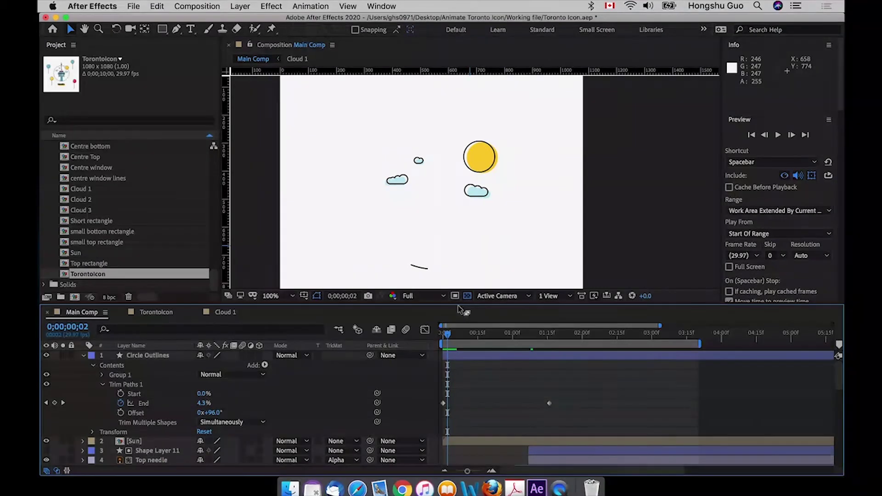
pyautogui.click(444, 403)
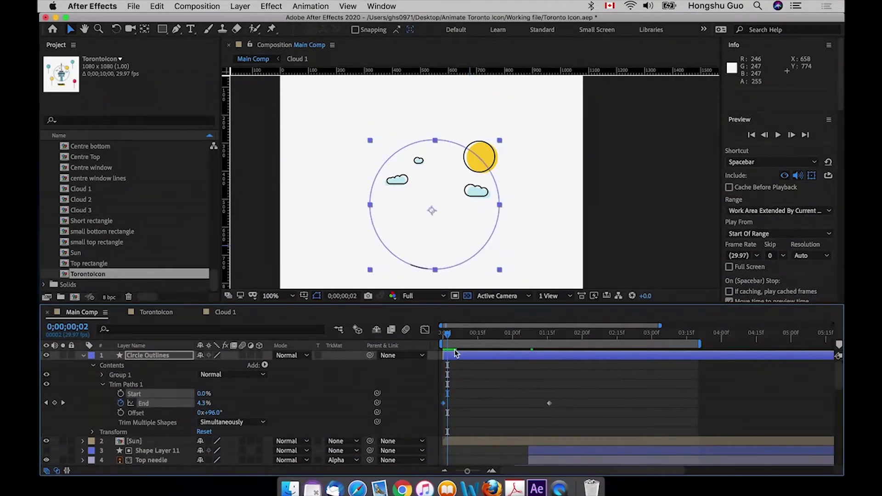
pyautogui.click(445, 408)
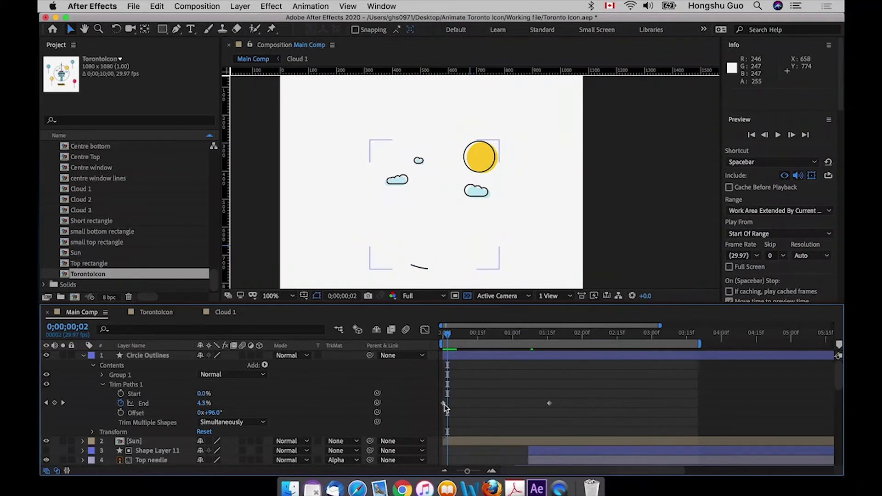
pyautogui.click(463, 356)
pyautogui.moveTo(463, 356); pyautogui.dragTo(433, 337)
pyautogui.click(485, 383)
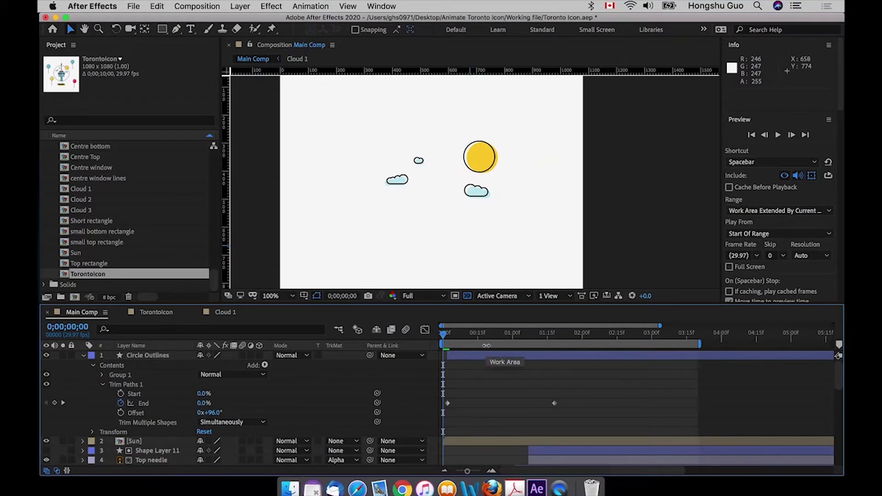
pyautogui.press('space')
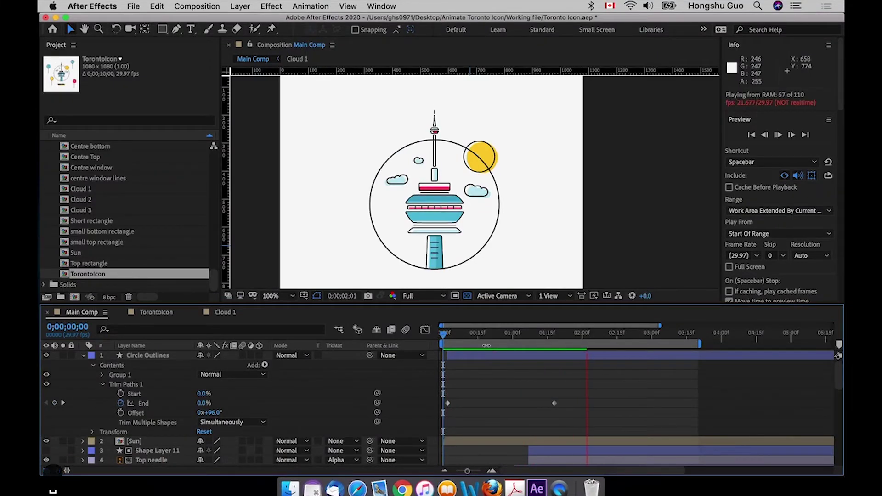
pyautogui.press('space')
# - Apply Easy Ease to both Trim Paths End keyframes of the circle, preview the result and save the project
pyautogui.moveTo(595, 388); pyautogui.dragTo(421, 430)
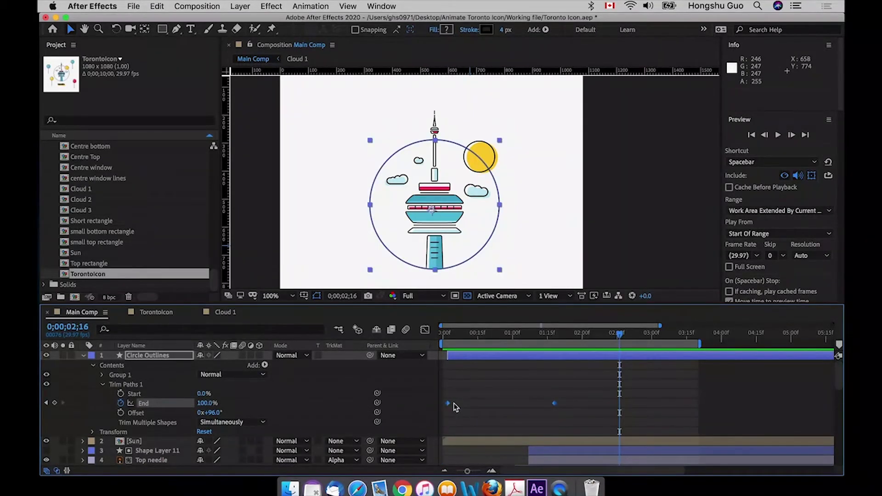
pyautogui.rightClick(554, 406)
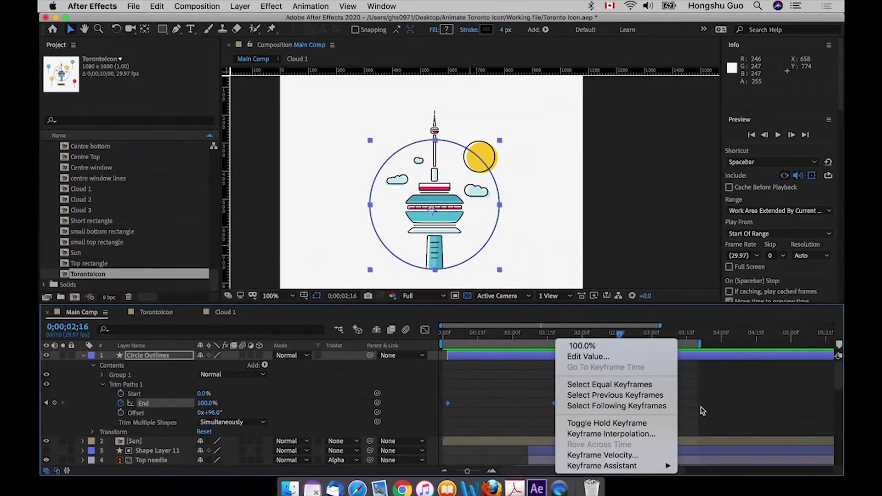
pyautogui.moveTo(643, 466)
pyautogui.click(710, 398)
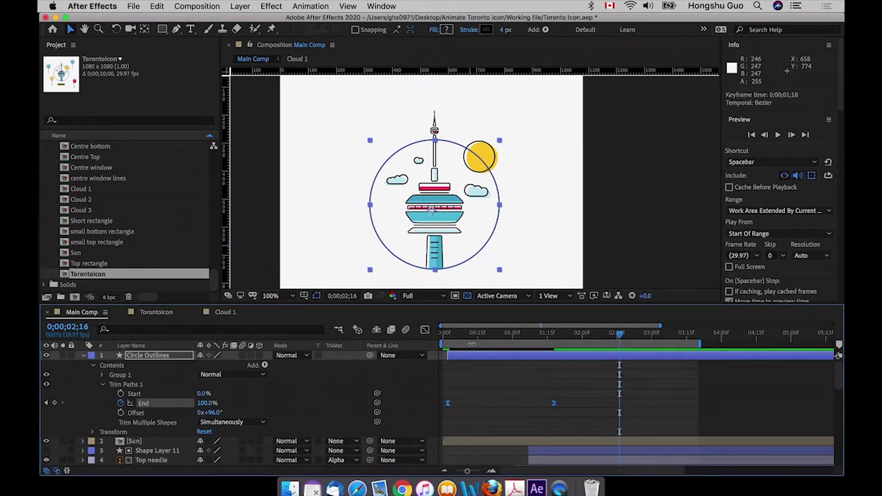
pyautogui.press('space')
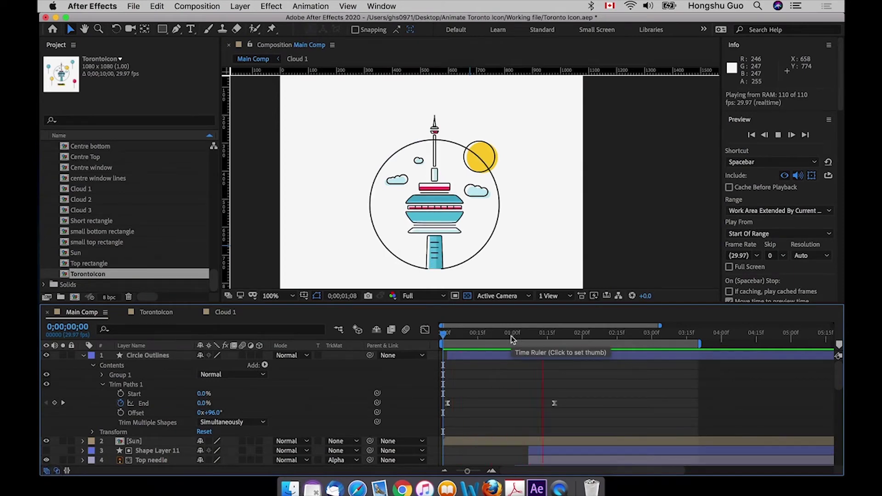
pyautogui.press('super+s')
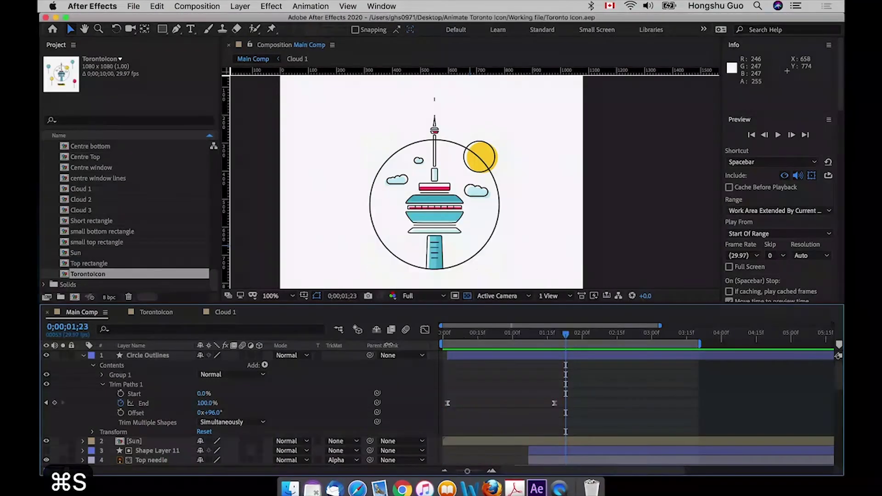
# - Identify the Sun layer by toggling its visibility, and move its anchor point to the sun's centre at about 712, 354
pyautogui.click(145, 356)
pyautogui.click(83, 355)
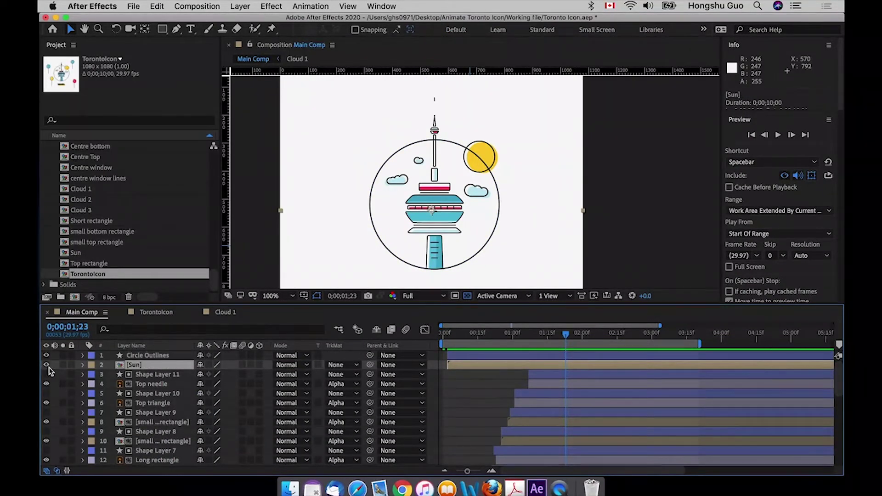
pyautogui.click(46, 365)
pyautogui.click(46, 365)
pyautogui.click(46, 365)
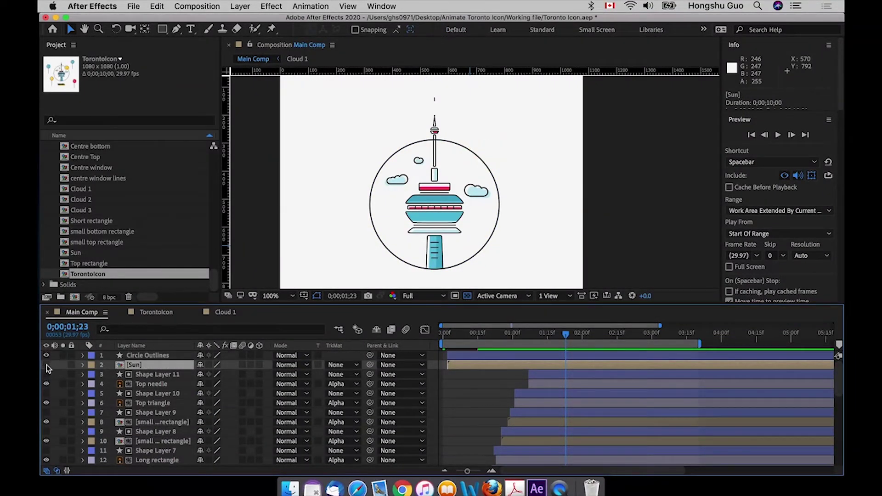
pyautogui.click(46, 365)
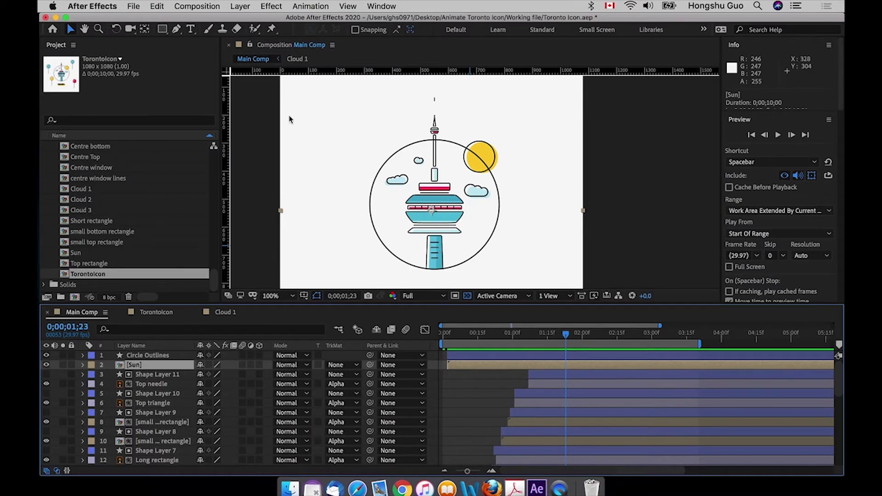
pyautogui.click(144, 29)
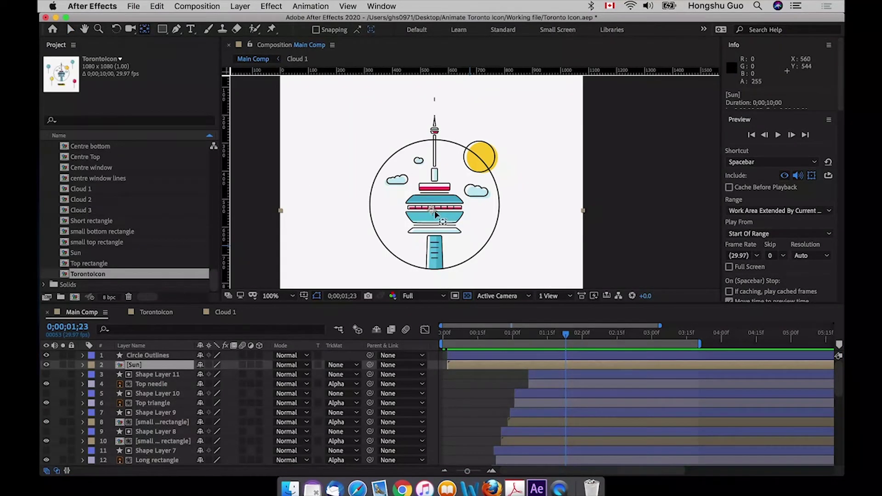
pyautogui.moveTo(435, 215); pyautogui.dragTo(481, 160)
pyautogui.click(197, 405)
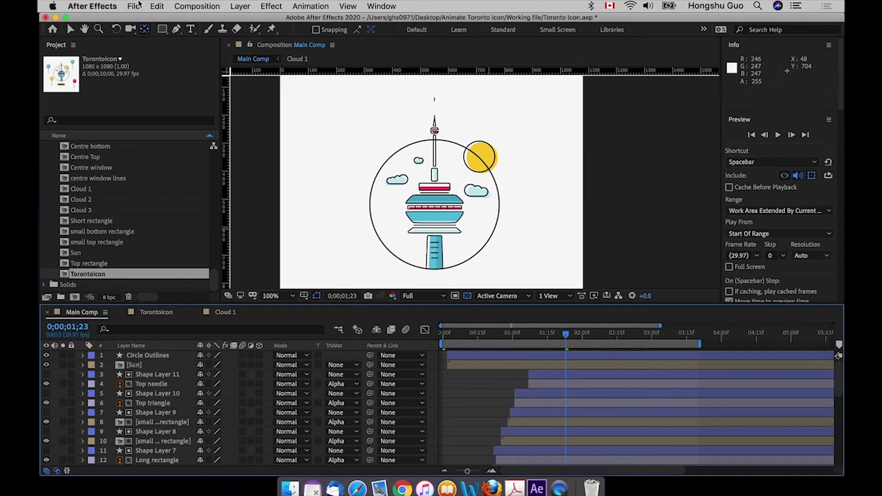
# - Draw a curved Pen path clockwise around the circle outline on a new shape layer, starting and ending at the tower's base
pyautogui.click(176, 30)
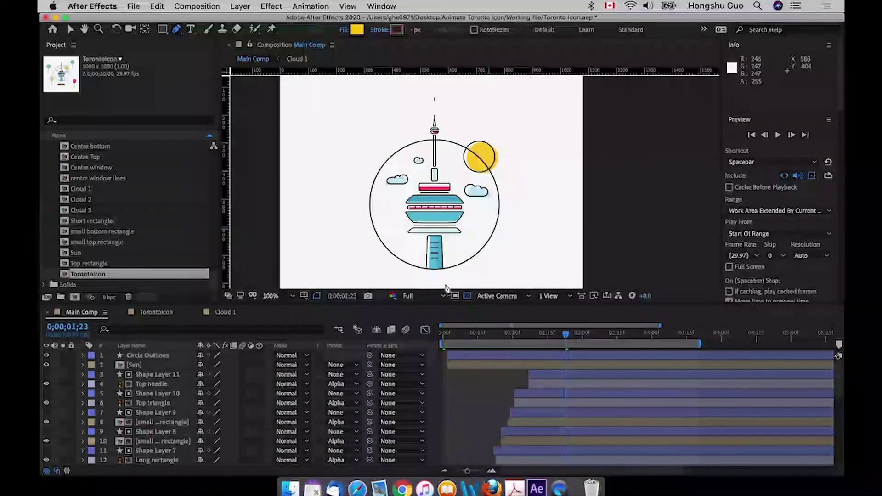
pyautogui.moveTo(436, 269); pyautogui.dragTo(417, 268)
pyautogui.moveTo(369, 205); pyautogui.dragTo(368, 155)
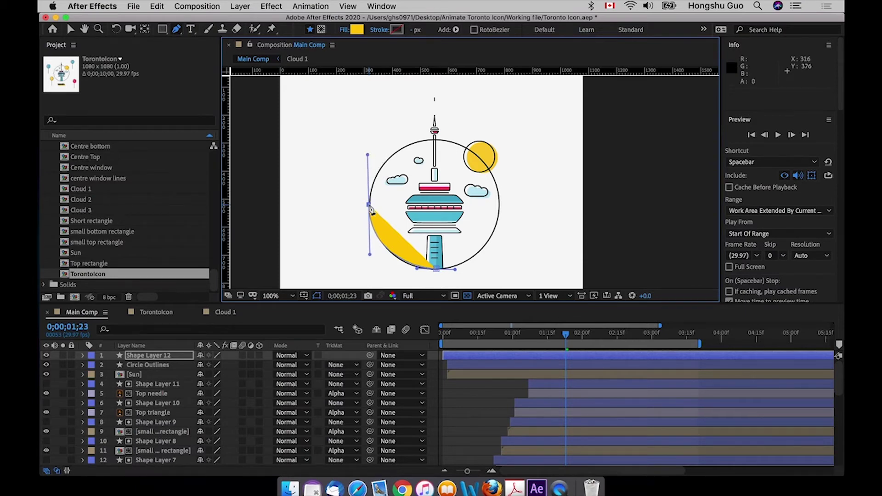
pyautogui.click(369, 204)
pyautogui.moveTo(369, 203); pyautogui.dragTo(371, 205)
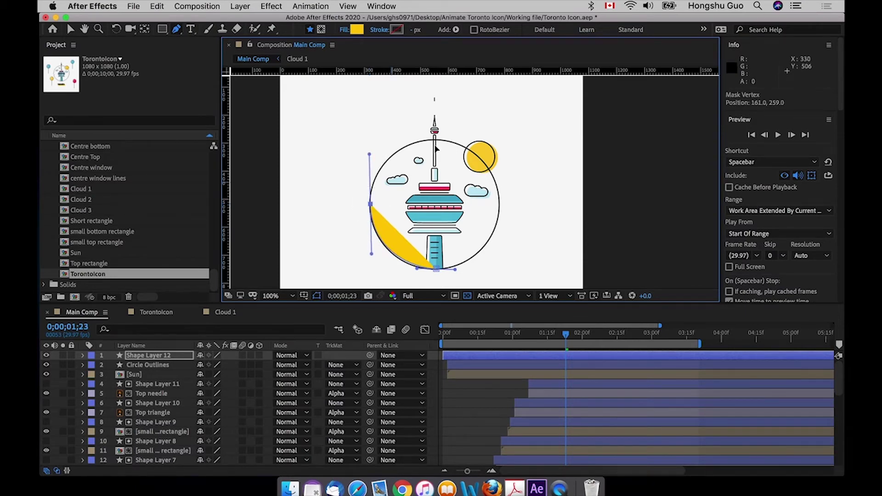
pyautogui.moveTo(435, 137); pyautogui.dragTo(448, 138)
pyautogui.moveTo(499, 201); pyautogui.dragTo(496, 251)
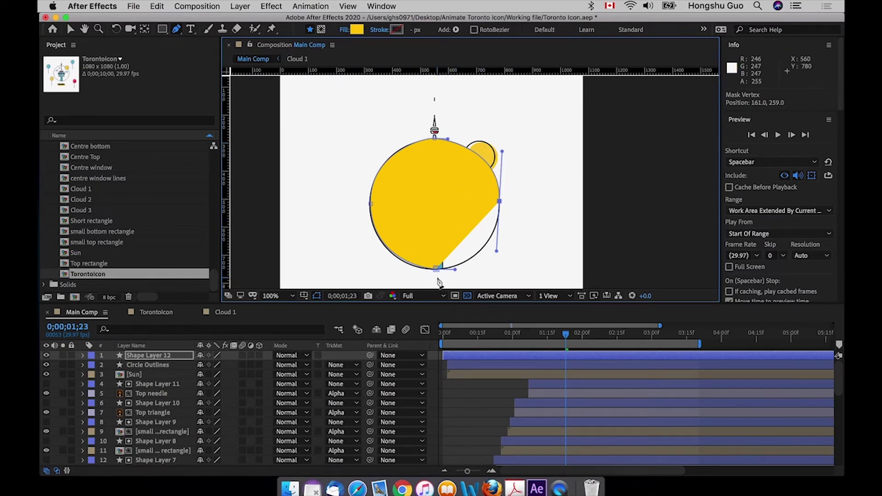
pyautogui.moveTo(436, 269); pyautogui.dragTo(415, 276)
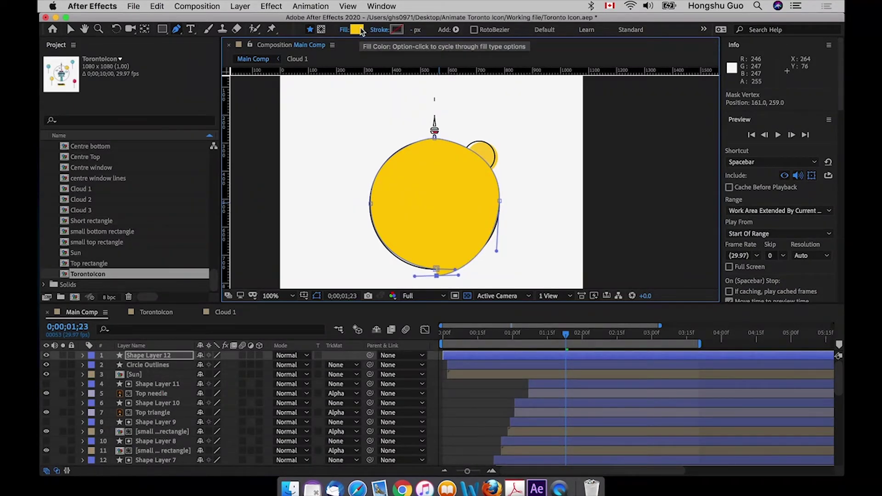
# - Remove the fill from the new circular path by cycling its fill type to none
pyautogui.keyDown('alt'); pyautogui.click(361, 29); pyautogui.keyUp('alt')
pyautogui.keyDown('alt'); pyautogui.click(358, 29); pyautogui.keyUp('alt')
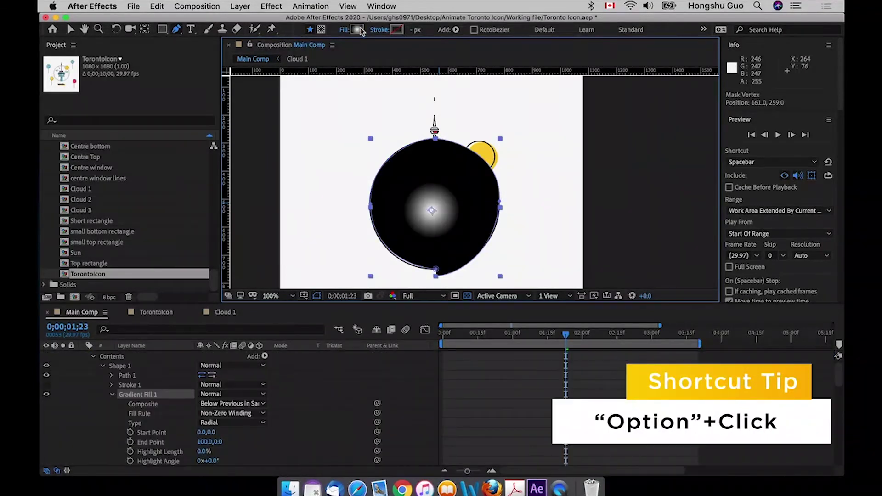
pyautogui.keyDown('alt'); pyautogui.click(357, 29); pyautogui.keyUp('alt')
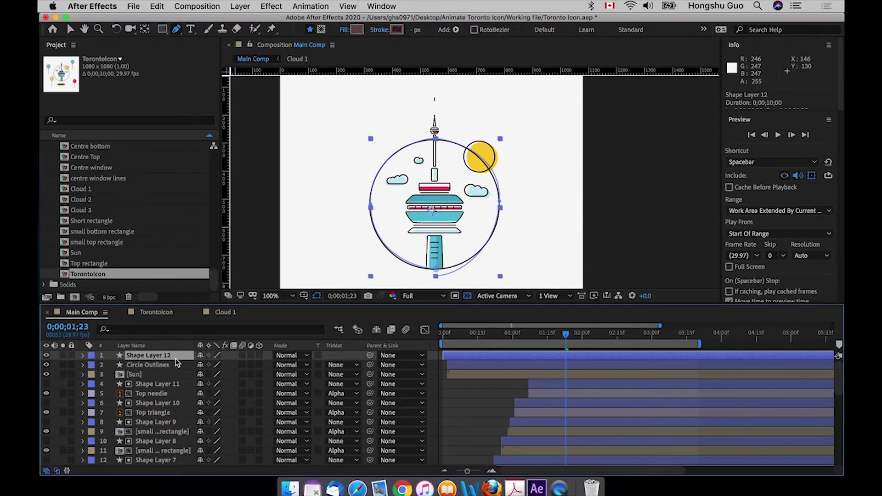
# - Add a Path keyframe to the circular shape's Path 1 at 0;00;01;23 and copy it
pyautogui.click(82, 356)
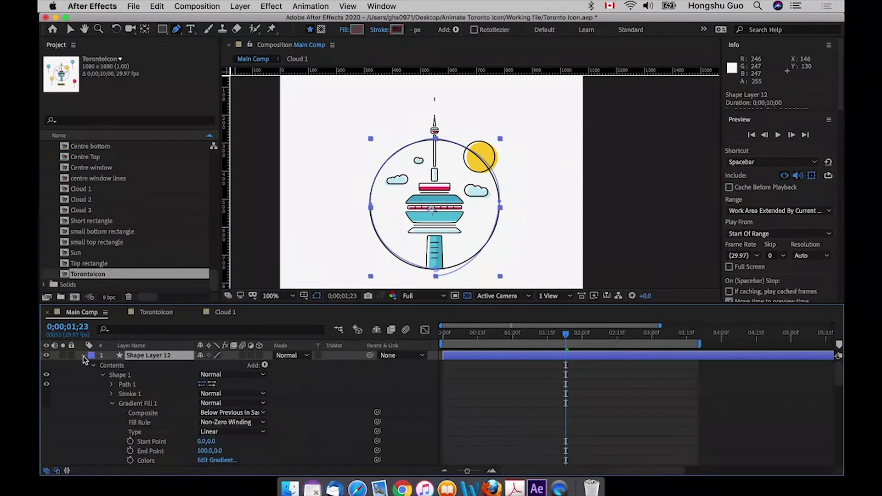
pyautogui.click(112, 385)
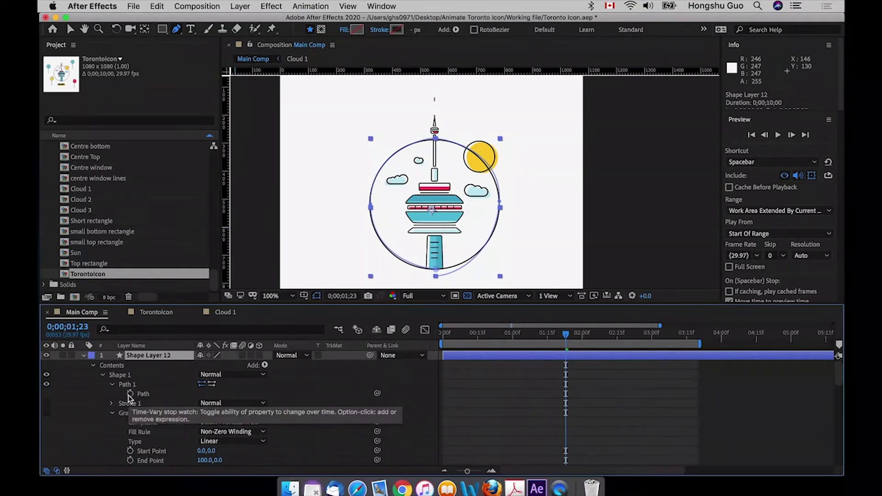
pyautogui.click(131, 394)
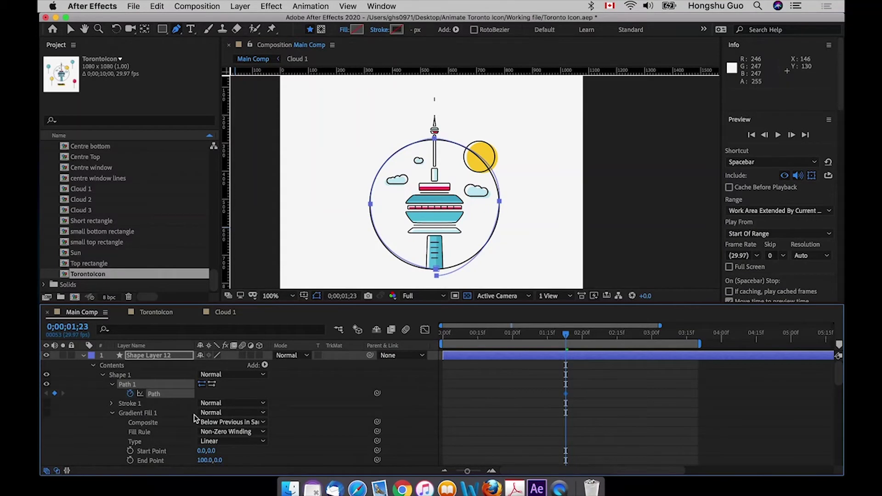
pyautogui.press('super+c')
pyautogui.click(84, 356)
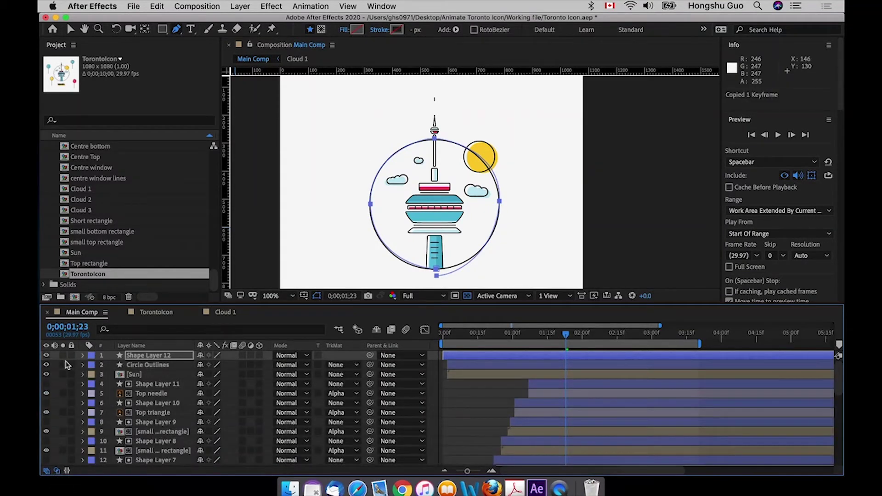
# - Paste the copied path keyframe into the Sun layer's Position at 0;00;01;23
pyautogui.click(134, 375)
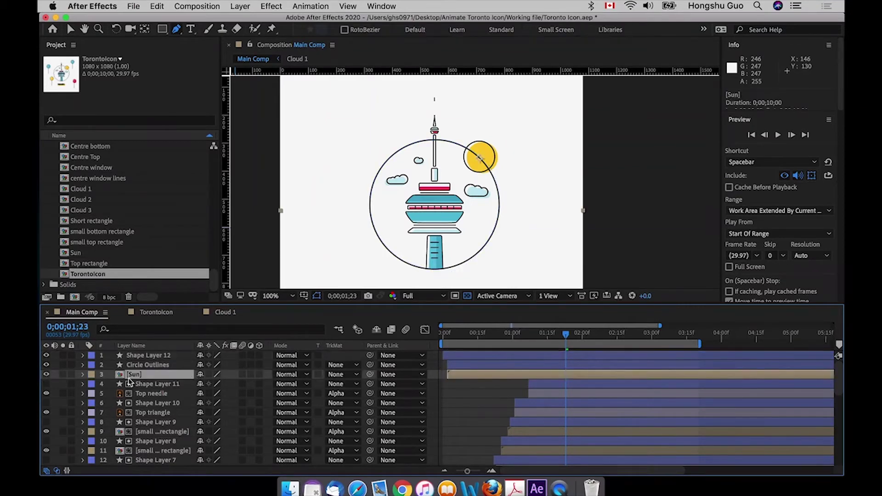
pyautogui.click(84, 375)
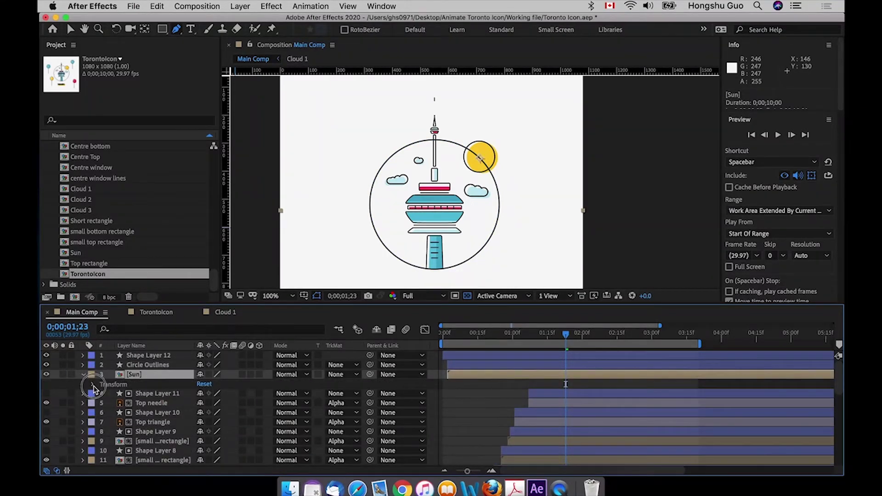
pyautogui.click(93, 384)
pyautogui.click(133, 404)
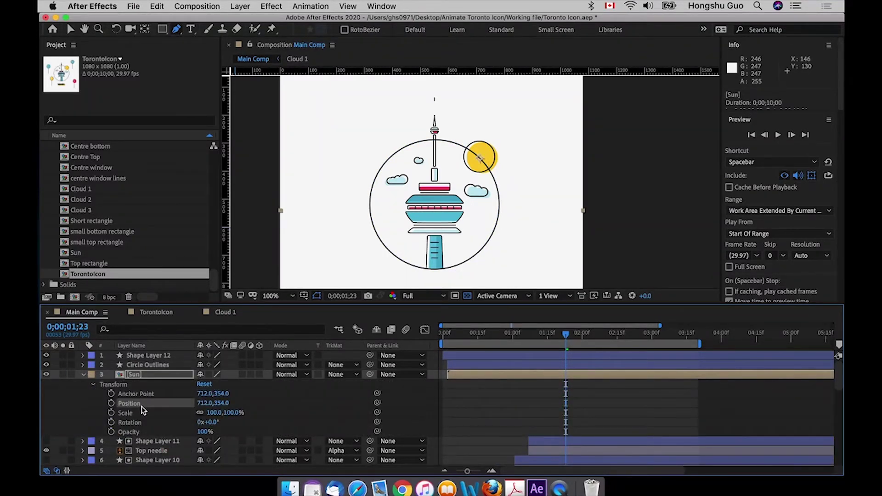
pyautogui.press('super+v')
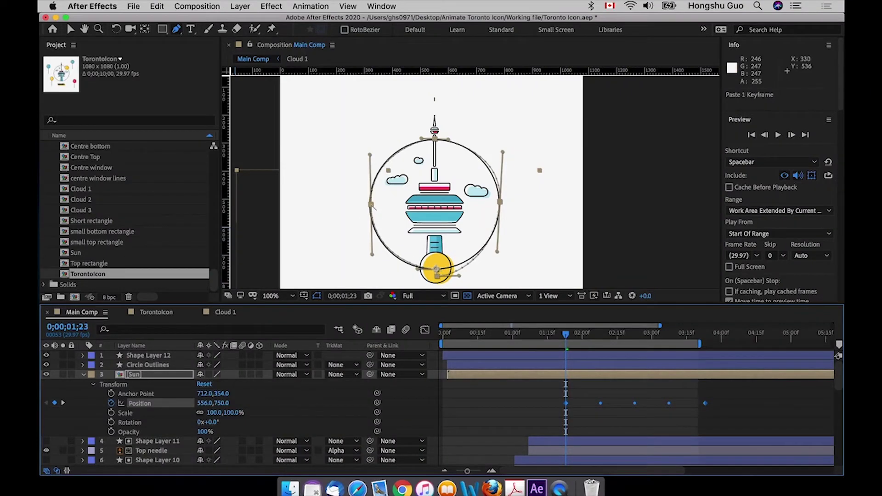
# - Hide the circular guide path on Shape Layer 12 and select the Sun layer
pyautogui.moveTo(568, 337)
pyautogui.mouseDown()
pyautogui.moveTo(696, 337)
pyautogui.moveTo(569, 346)
pyautogui.mouseUp()
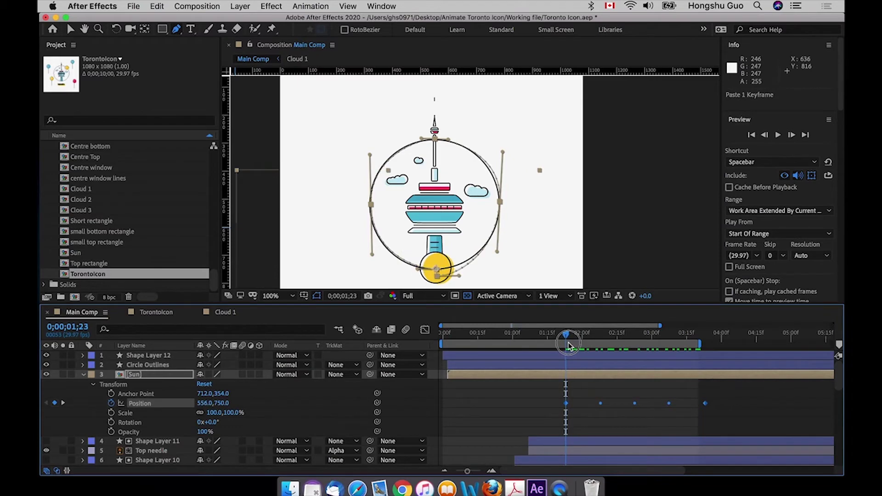
pyautogui.click(148, 357)
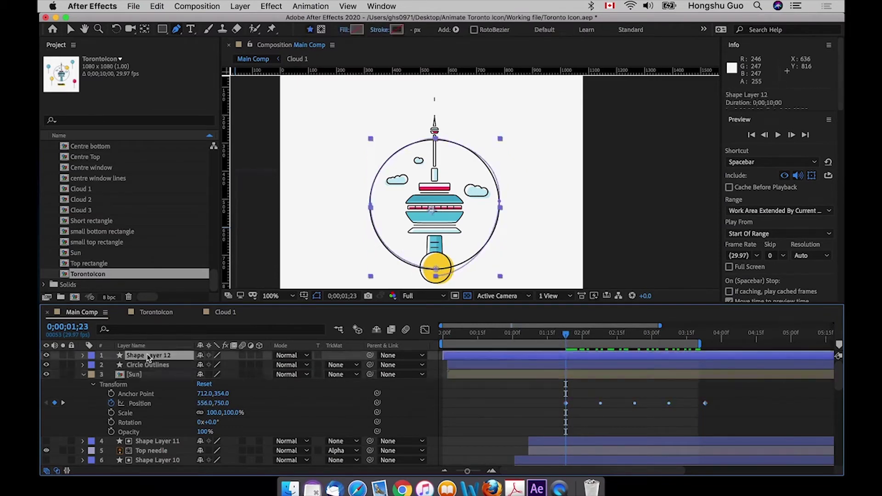
pyautogui.click(46, 355)
pyautogui.click(134, 375)
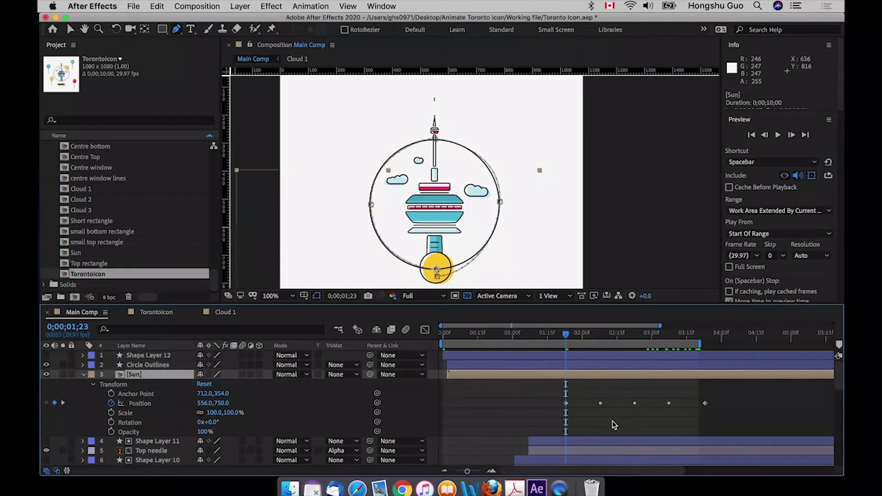
# - Shift all of the Sun's Position keyframes earlier so that the first one sits at 0;00;00;09
pyautogui.click(533, 335)
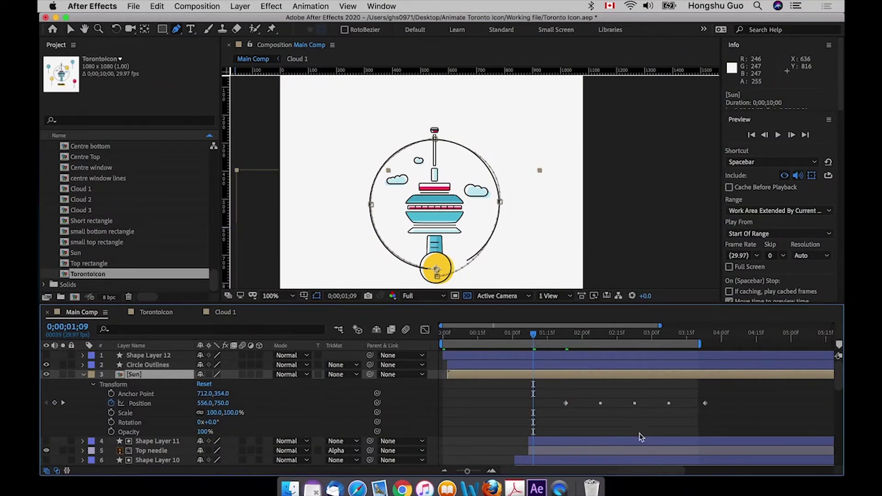
pyautogui.moveTo(553, 391); pyautogui.dragTo(676, 407)
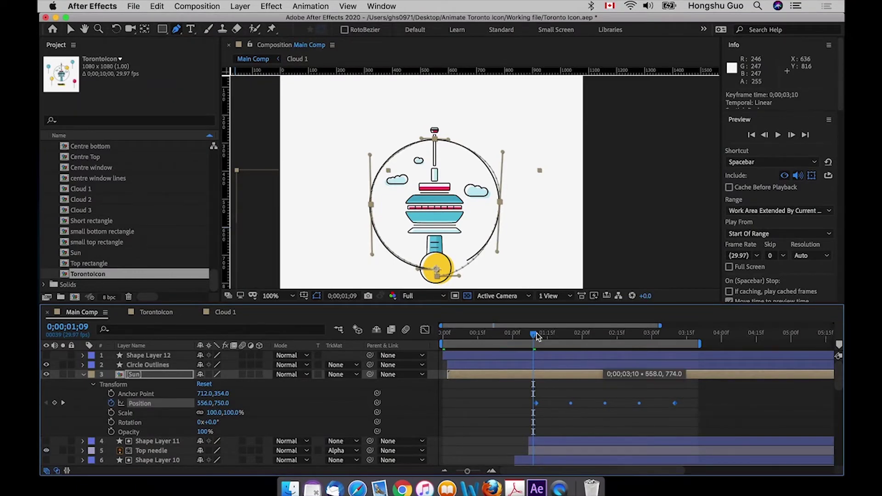
pyautogui.moveTo(533, 333); pyautogui.dragTo(474, 338)
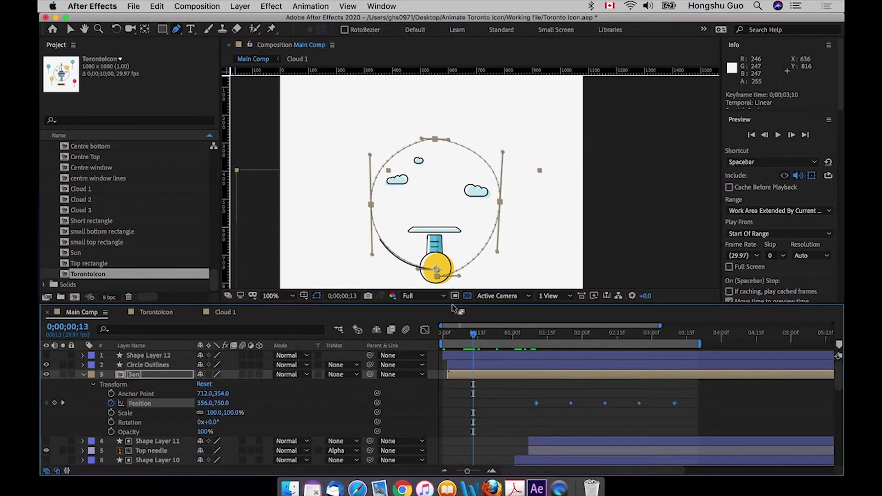
pyautogui.moveTo(527, 398); pyautogui.dragTo(721, 414)
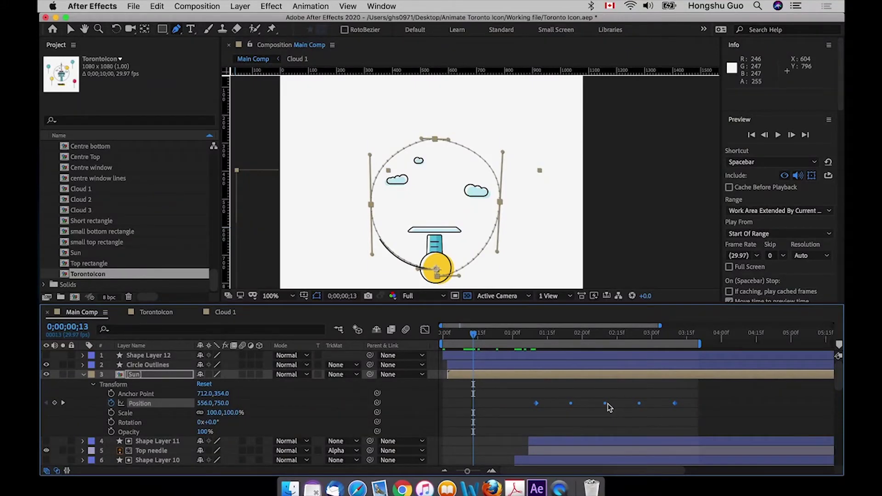
pyautogui.moveTo(538, 407); pyautogui.dragTo(463, 404)
pyautogui.moveTo(444, 334); pyautogui.dragTo(463, 335)
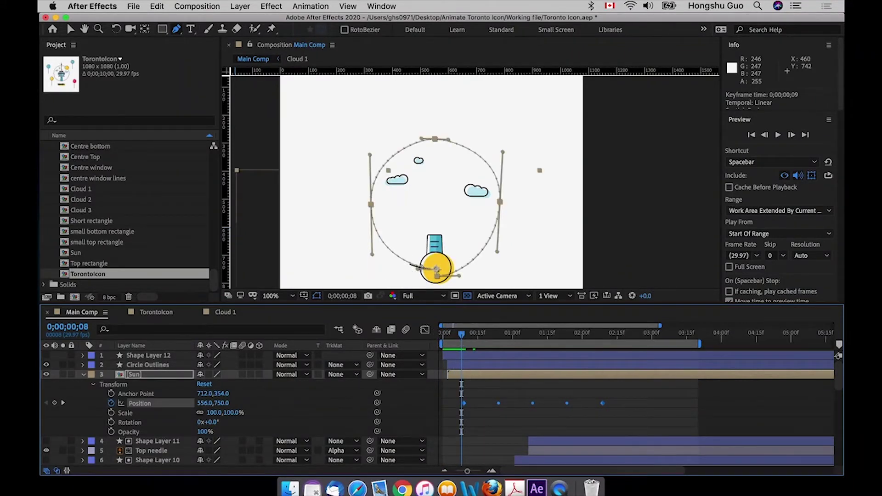
# - Move the Sun layer to the top of the layer stack and scrub through its motion
pyautogui.moveTo(135, 374); pyautogui.dragTo(151, 355)
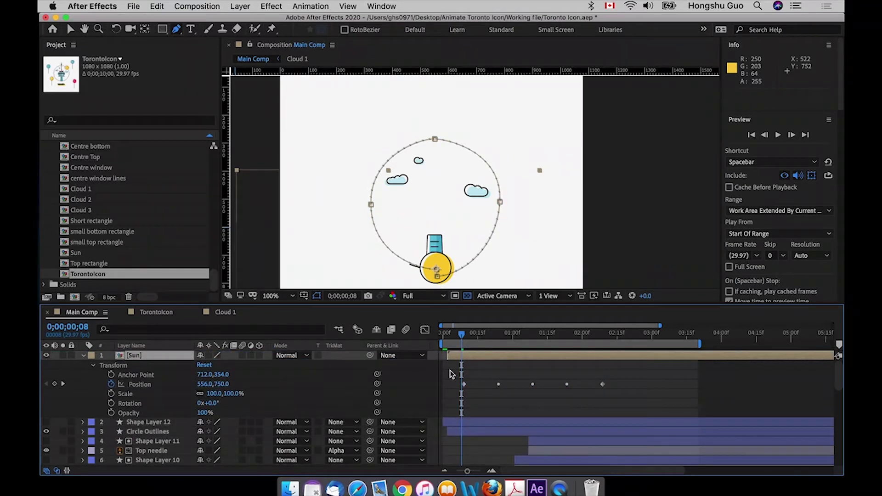
pyautogui.click(483, 370)
pyautogui.moveTo(458, 331); pyautogui.dragTo(552, 336)
# - Turn off Rove Across Time for all of the Sun's Position keyframes
pyautogui.moveTo(620, 376); pyautogui.dragTo(449, 394)
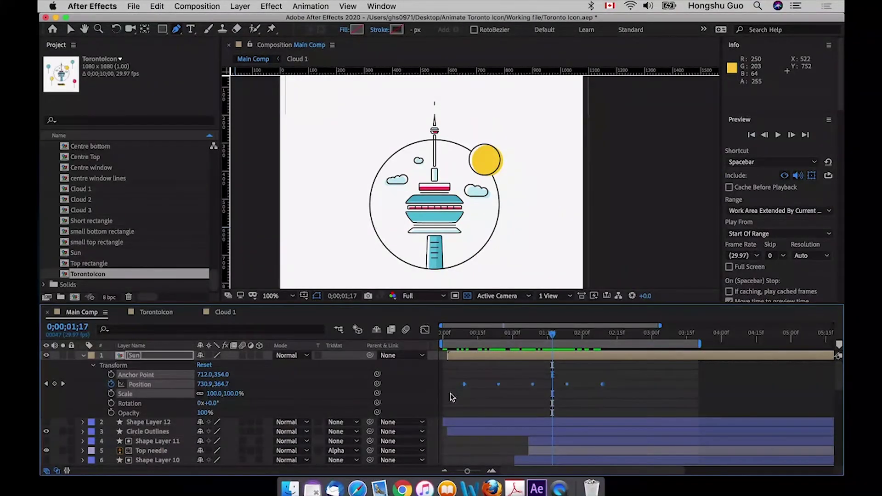
pyautogui.rightClick(603, 384)
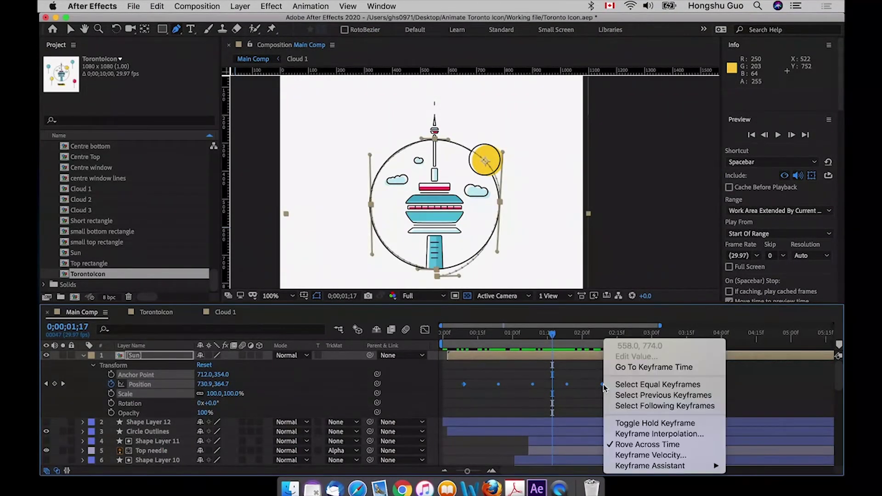
pyautogui.click(628, 444)
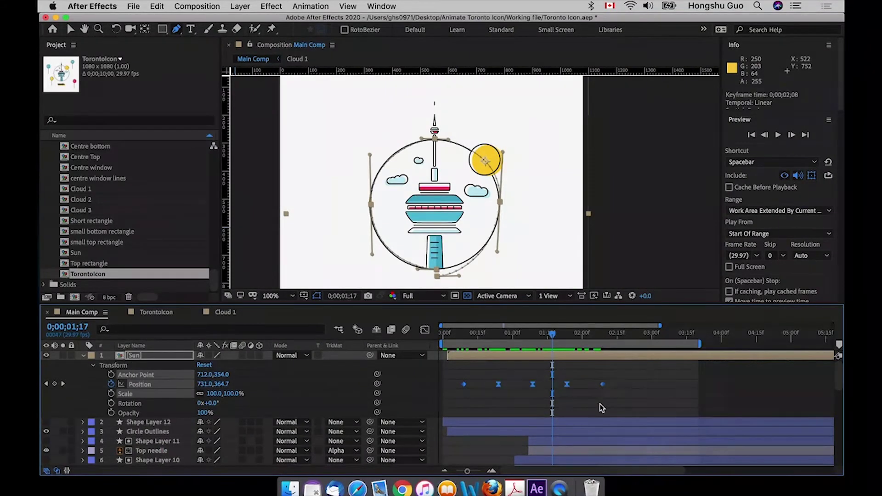
# - Add a Sun Position keyframe at 0;00;01;18 and delete the two Position keyframes that follow it
pyautogui.moveTo(487, 334); pyautogui.dragTo(556, 339)
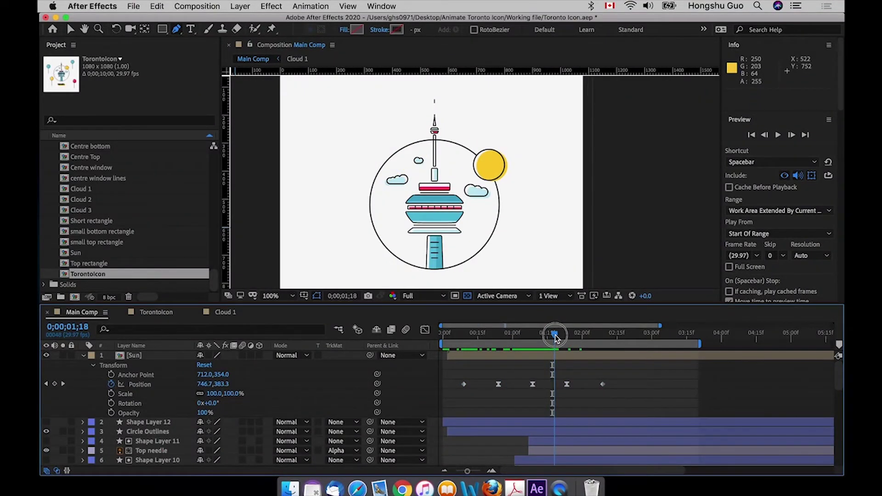
pyautogui.click(55, 384)
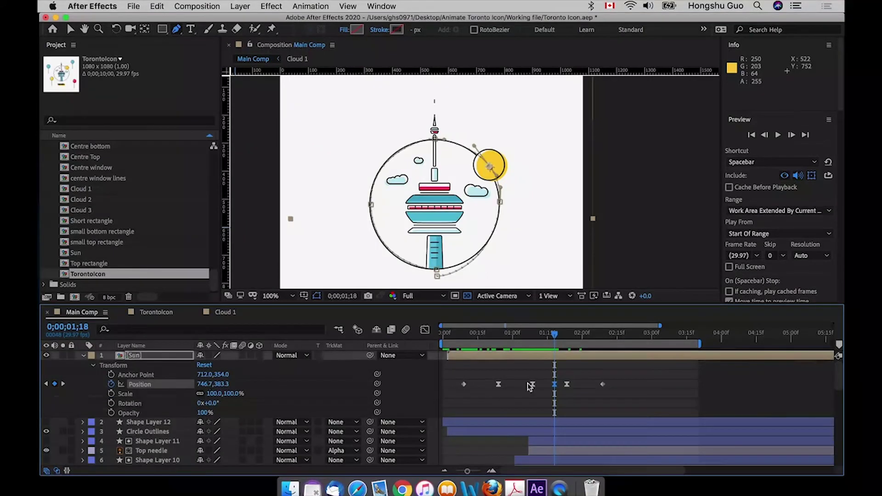
pyautogui.moveTo(629, 382); pyautogui.dragTo(562, 394)
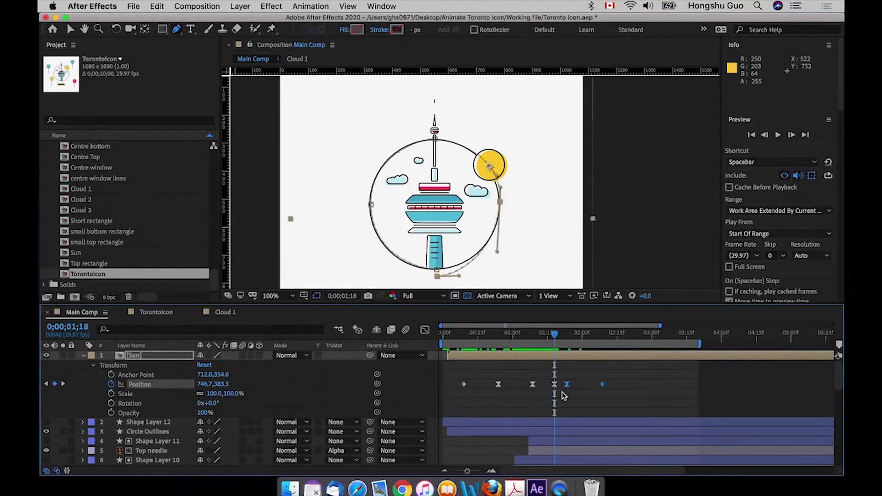
pyautogui.press('Delete')
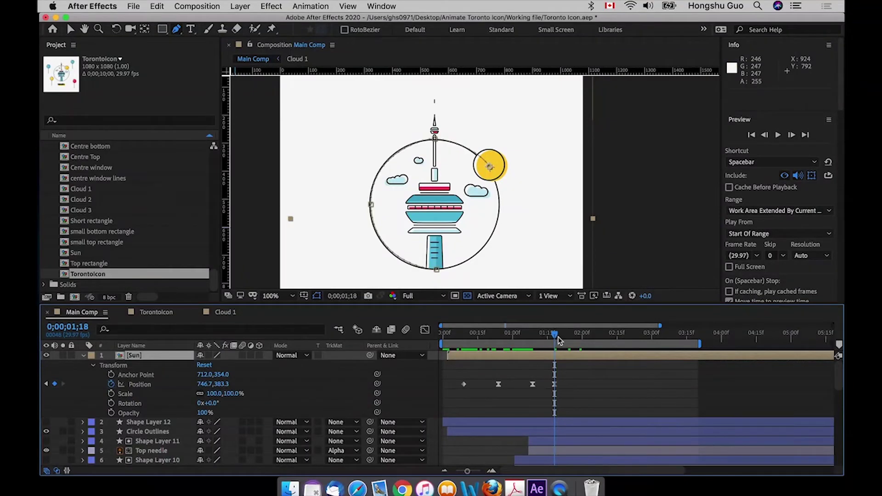
pyautogui.press('space')
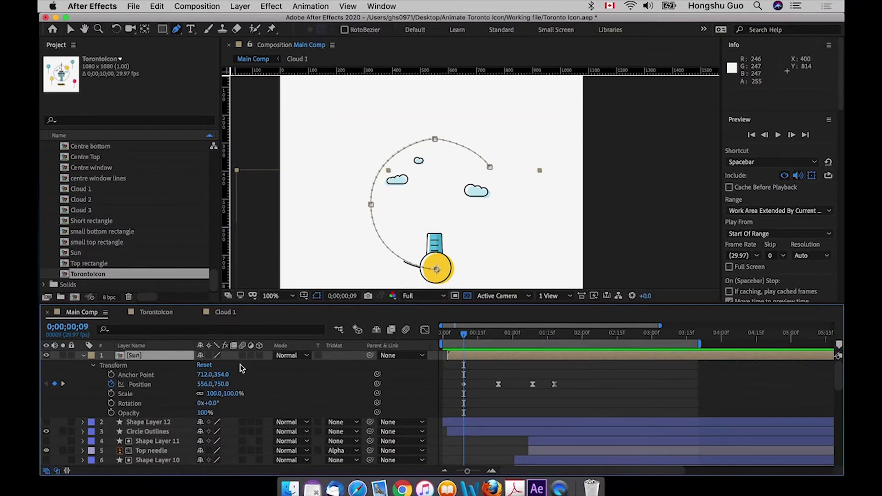
# - Keyframe the Sun's Opacity from 0% at 0;00;00;09 to 100% at 0;00;00;15
pyautogui.click(131, 413)
pyautogui.click(112, 413)
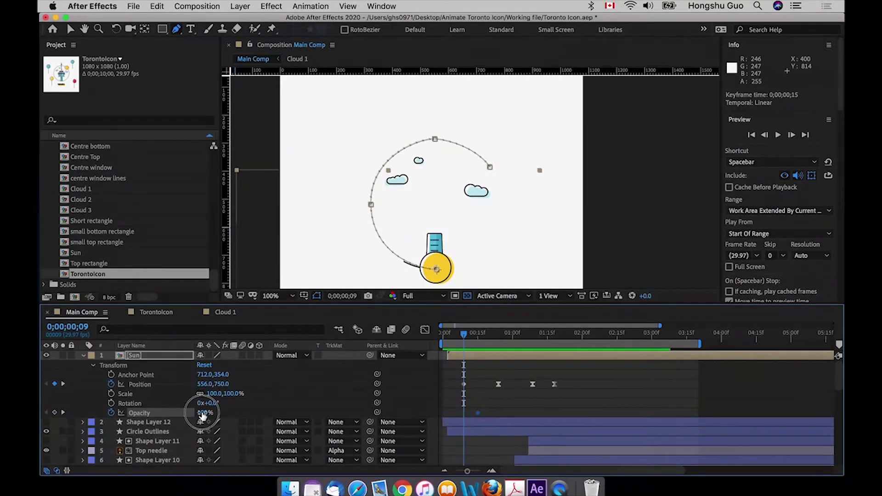
pyautogui.moveTo(202, 413); pyautogui.dragTo(131, 405)
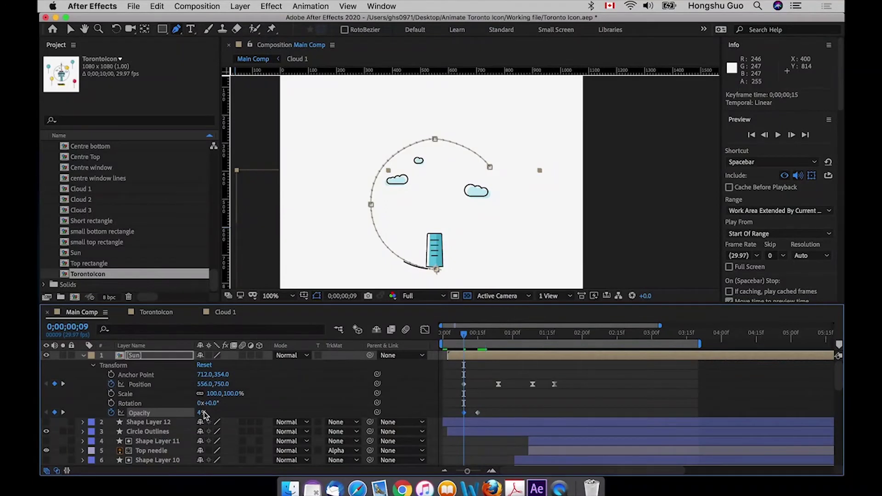
pyautogui.moveTo(204, 413); pyautogui.dragTo(177, 411)
pyautogui.click(491, 404)
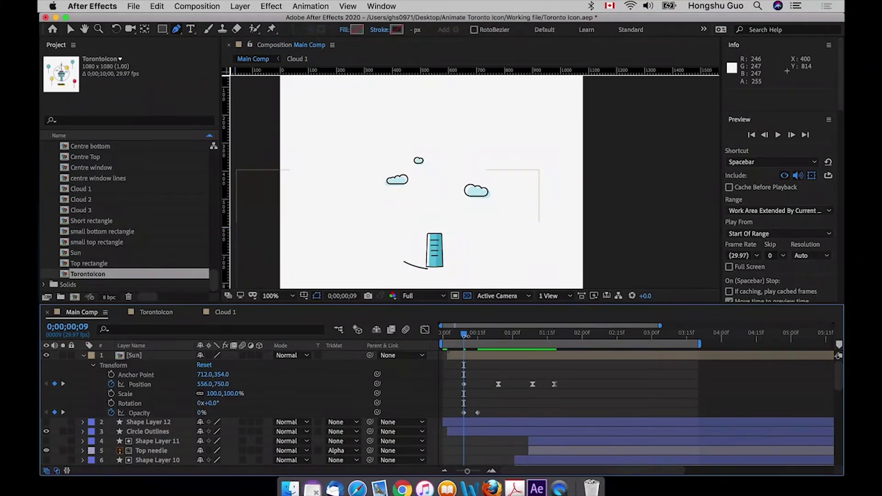
# - Move the Sun's 100% Opacity keyframe earlier to 0;00;00;12
pyautogui.click(464, 335)
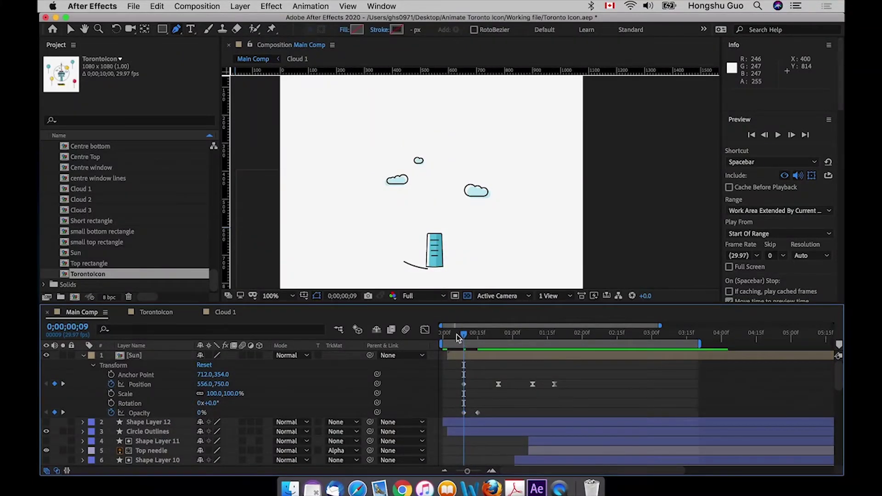
pyautogui.press('pageup')
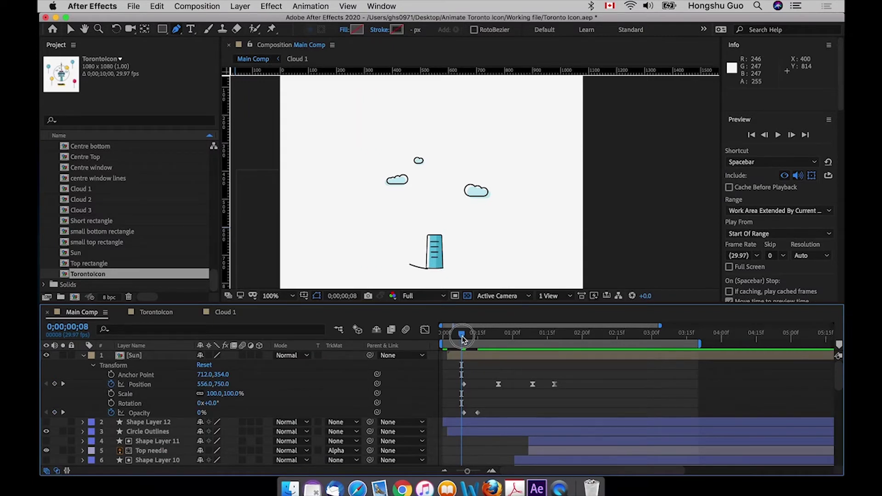
pyautogui.moveTo(464, 339)
pyautogui.mouseDown()
pyautogui.moveTo(494, 337)
pyautogui.moveTo(473, 337)
pyautogui.mouseUp()
pyautogui.moveTo(478, 412); pyautogui.dragTo(469, 413)
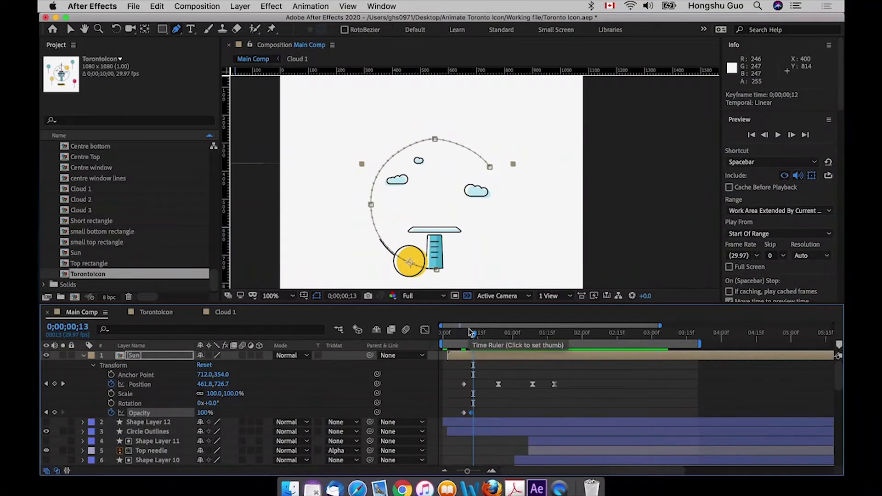
# - Retime the Sun's last three Position keyframes to 0;00;00;20, 0;00;00;28 and about 0;00;01;08, and preview the animation
pyautogui.moveTo(473, 336); pyautogui.dragTo(541, 335)
pyautogui.press('space')
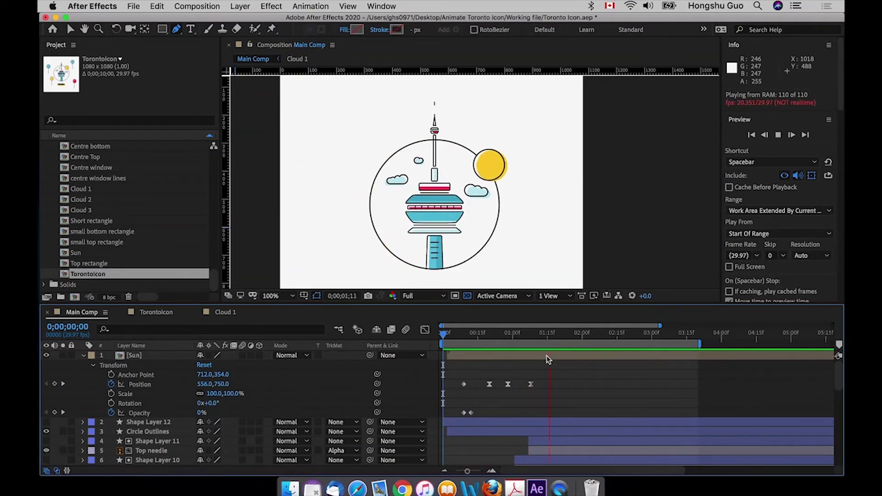
pyautogui.moveTo(471, 335); pyautogui.dragTo(432, 342)
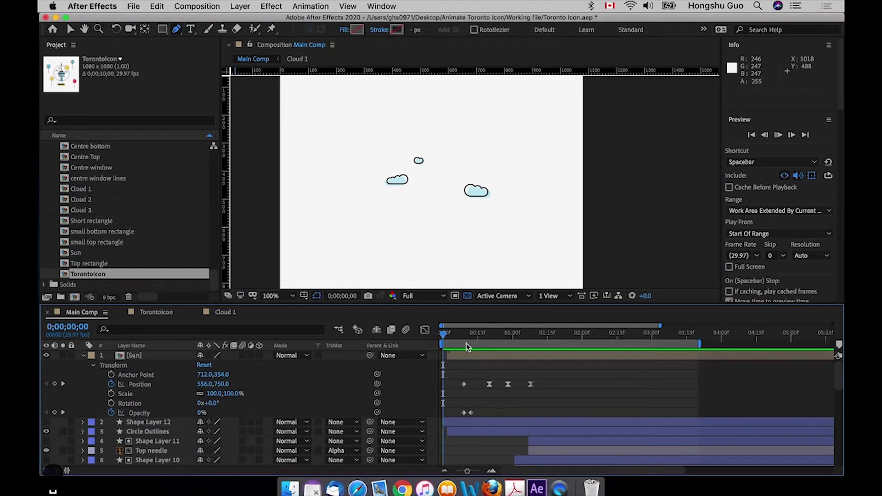
pyautogui.press('space')
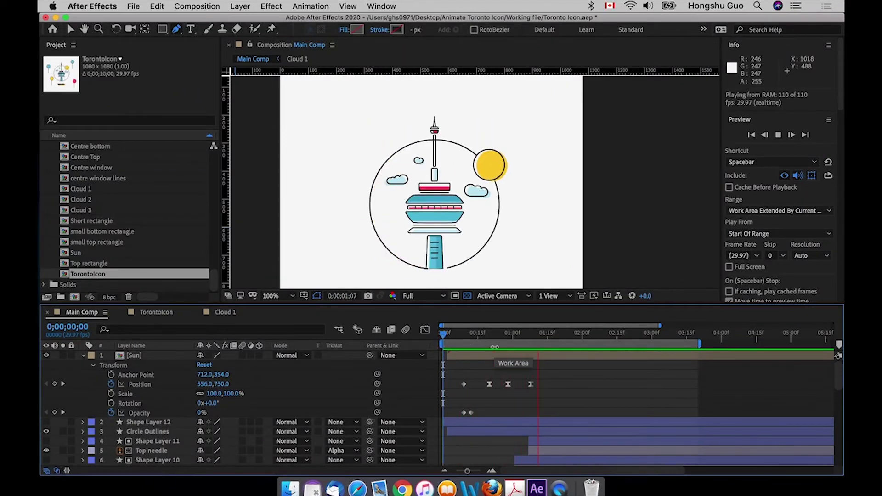
pyautogui.press('space')
# - Convert the Sun's Position keyframe at 0;00;00;20 to Auto Bezier interpolation
pyautogui.click(454, 334)
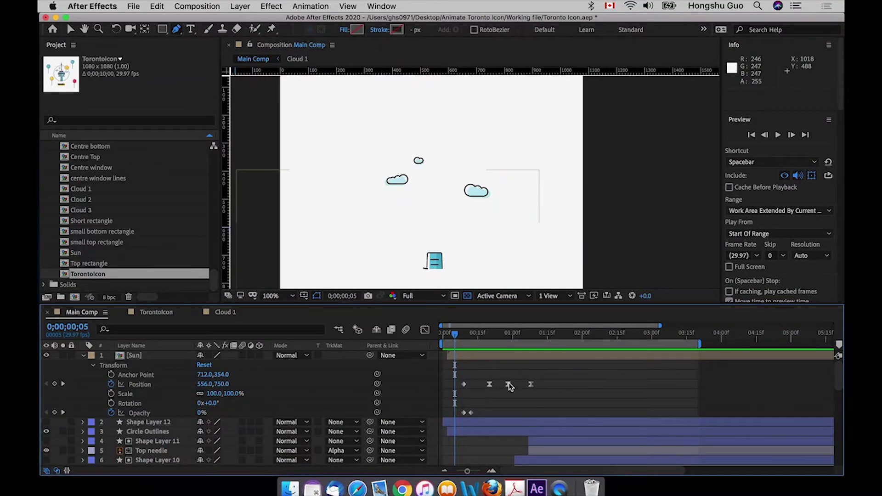
pyautogui.moveTo(477, 334); pyautogui.dragTo(490, 334)
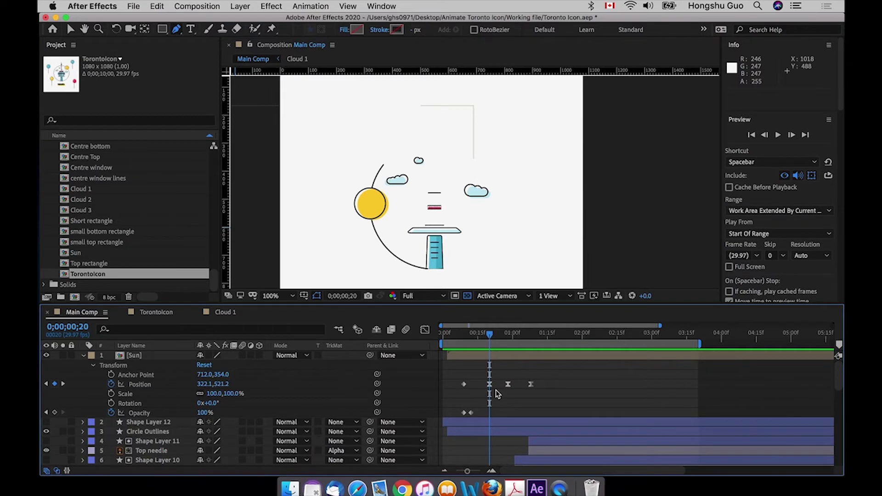
pyautogui.click(464, 334)
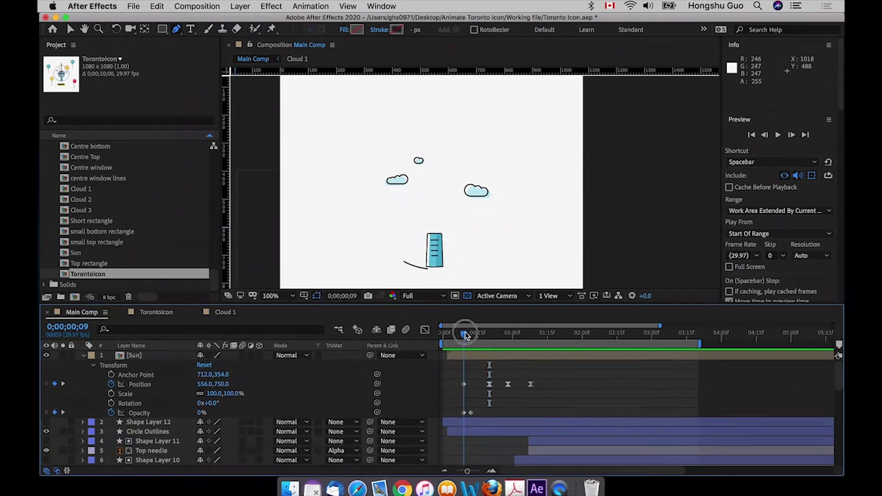
pyautogui.press('k')
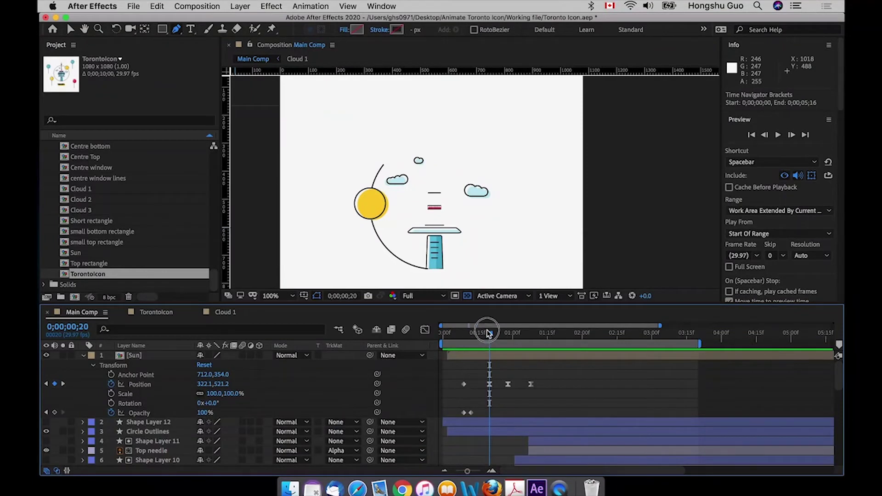
pyautogui.click(489, 334)
pyautogui.click(490, 384)
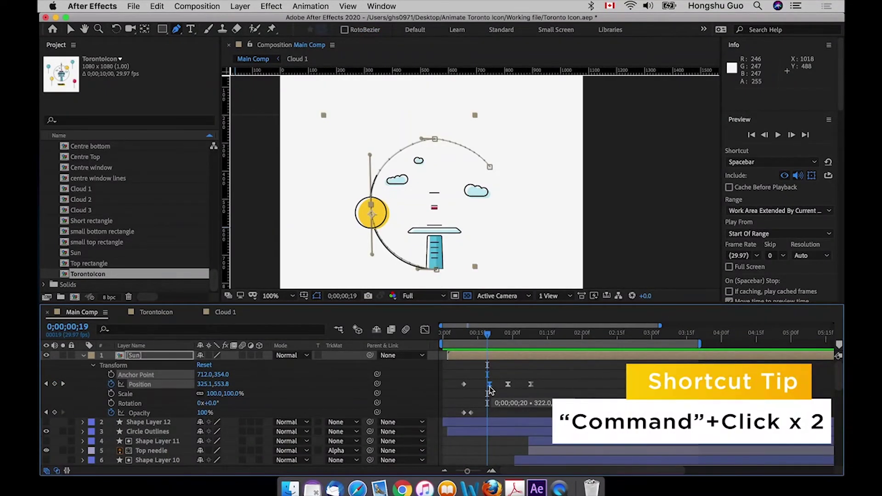
pyautogui.keyDown('super'); pyautogui.click(489, 386); pyautogui.keyUp('super')
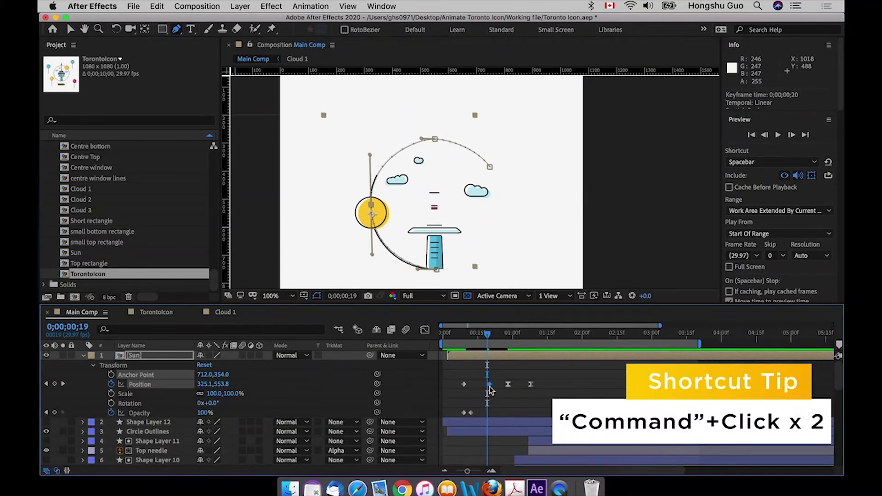
pyautogui.keyDown('super'); pyautogui.click(489, 385); pyautogui.keyUp('super')
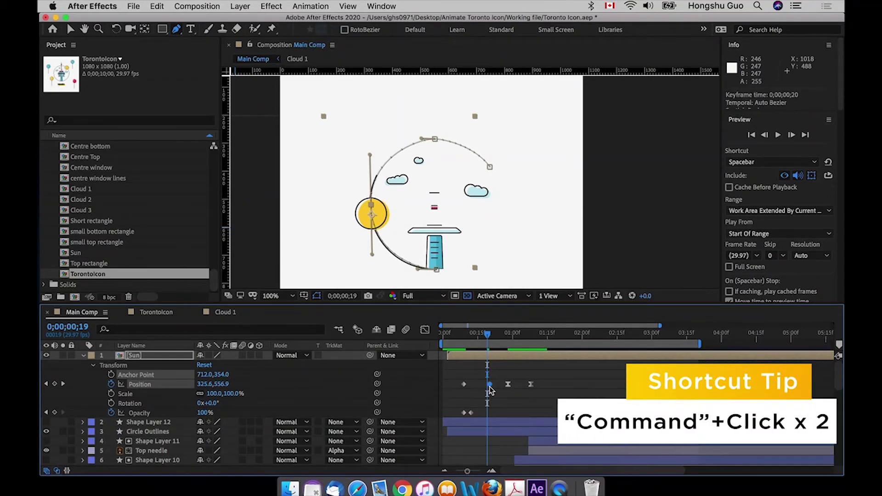
# - Convert the Sun's Position keyframe at 0;00;00;28 to Auto Bezier interpolation
pyautogui.click(507, 336)
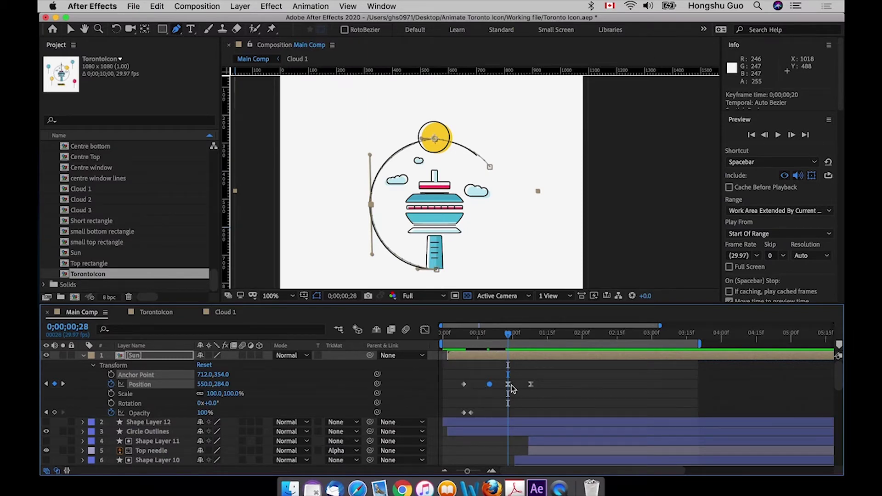
pyautogui.click(510, 386)
pyautogui.keyDown('super'); pyautogui.click(509, 385); pyautogui.keyUp('super')
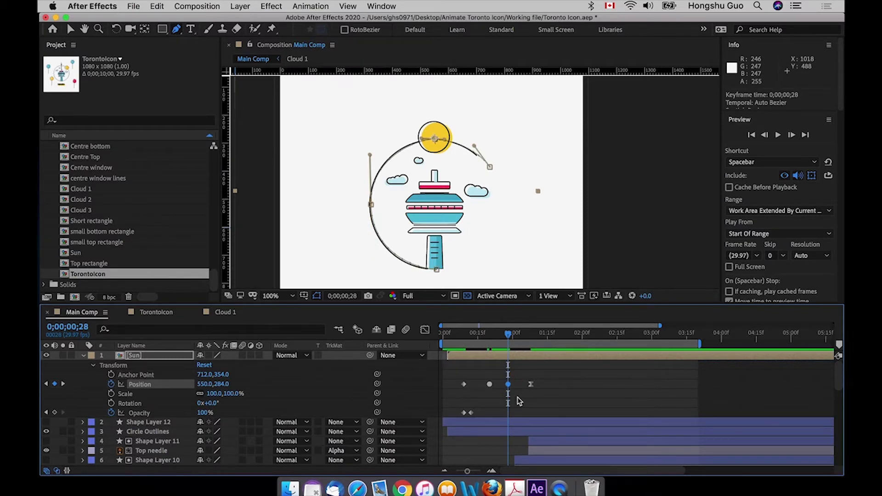
# - Apply Easy Ease to the Sun's first Position keyframe at 0;00;00;09
pyautogui.click(465, 339)
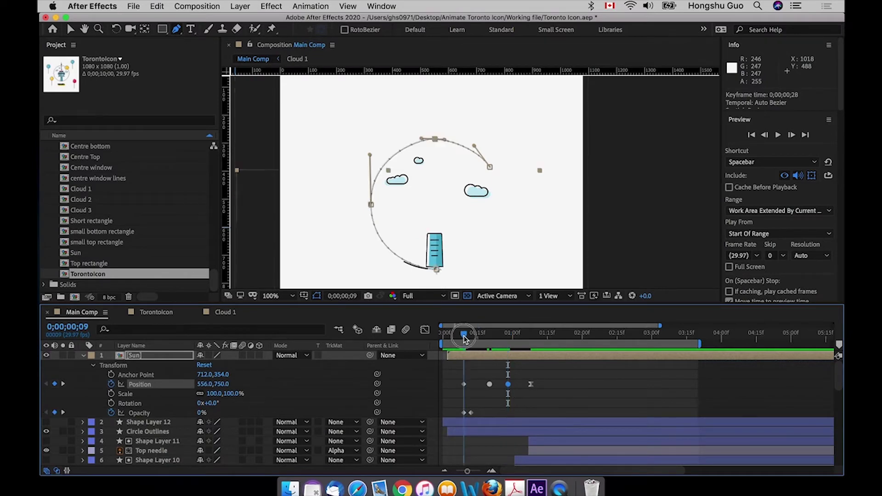
pyautogui.click(465, 385)
pyautogui.rightClick(467, 390)
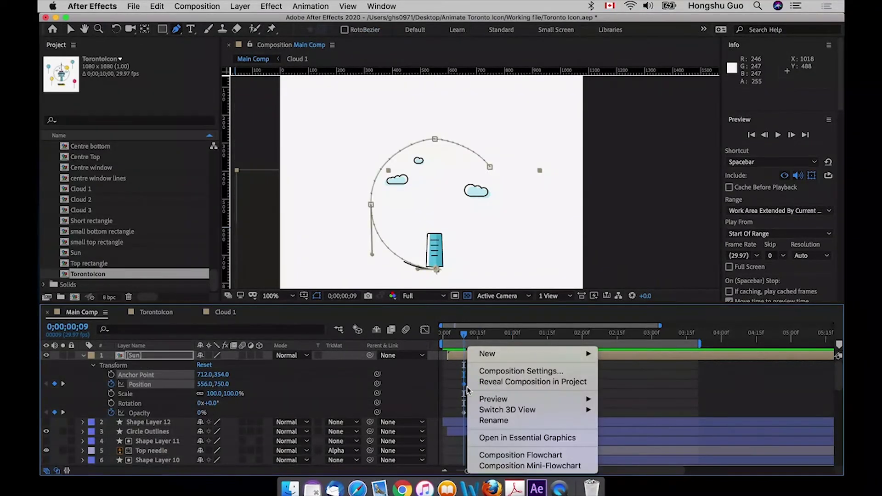
pyautogui.click(464, 392)
pyautogui.rightClick(463, 390)
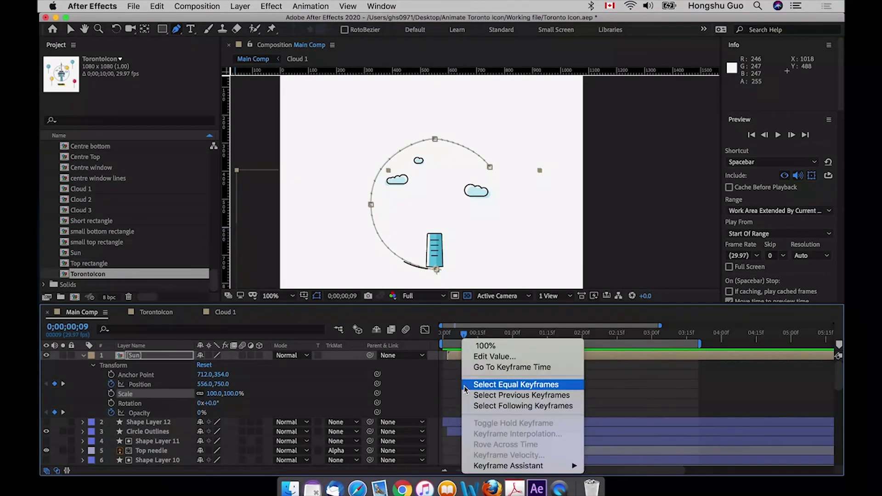
pyautogui.click(465, 385)
pyautogui.rightClick(465, 384)
pyautogui.moveTo(511, 465)
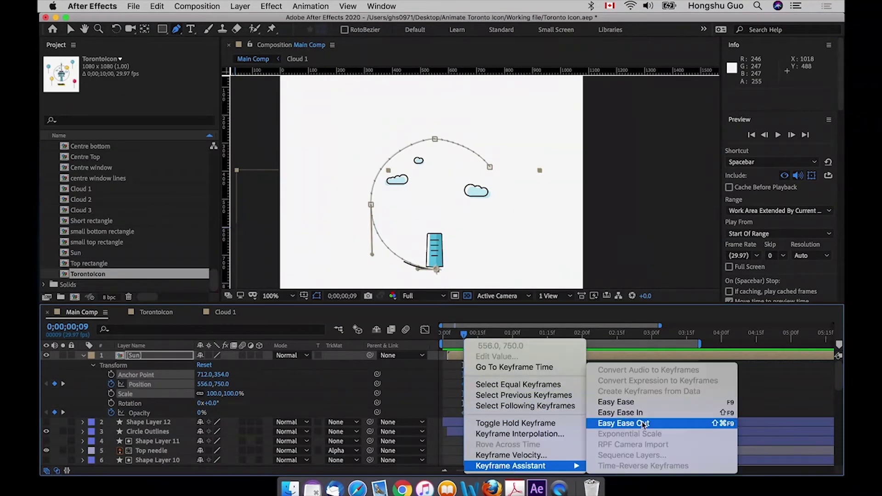
pyautogui.click(638, 403)
# - Preview the sun's motion from the start, then show its animated properties in the Graph Editor with all curves fitted
pyautogui.moveTo(448, 336); pyautogui.dragTo(437, 334)
pyautogui.press('space')
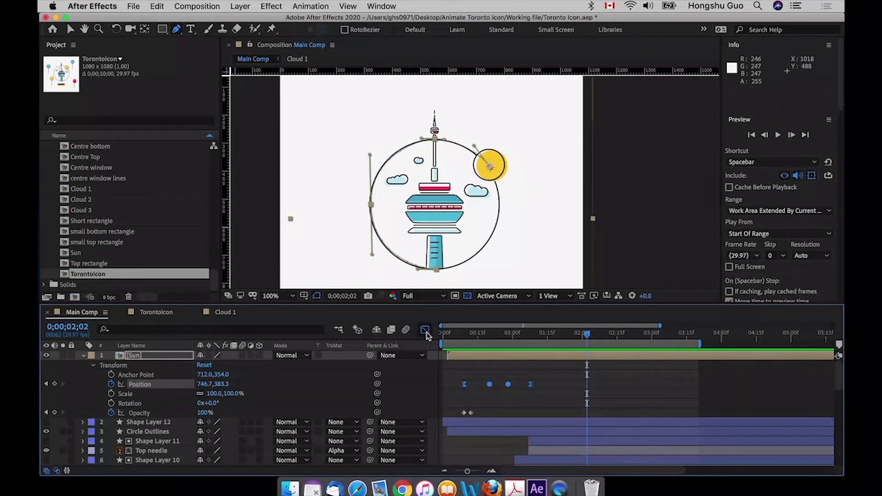
pyautogui.click(425, 332)
pyautogui.click(608, 460)
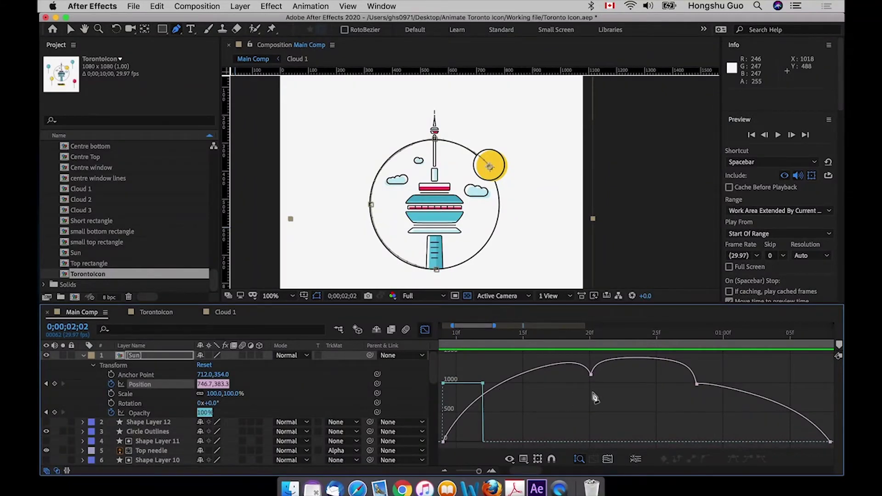
pyautogui.moveTo(733, 413); pyautogui.dragTo(681, 364)
pyautogui.press('Delete')
pyautogui.press('super+z')
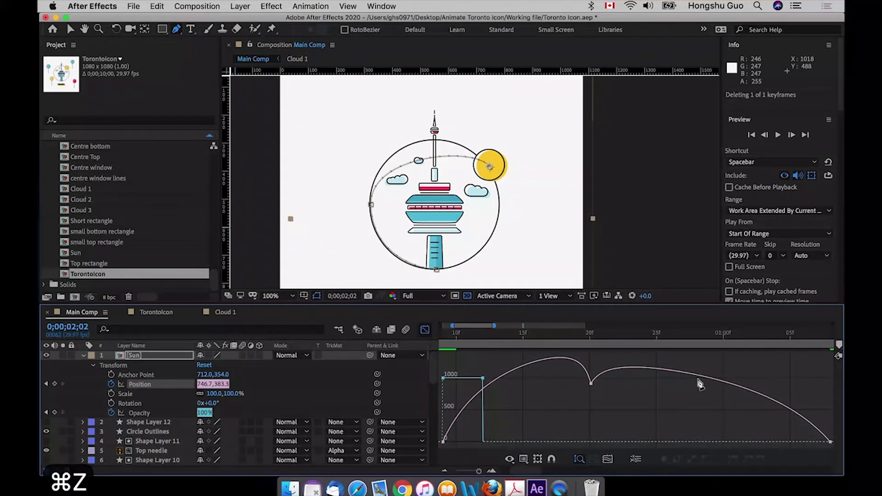
# - Reshape the Sun's speed graph around the 0;00;00;28 Position keyframe and lengthen the ease into the one at 0;00;01;08
pyautogui.press('v')
pyautogui.moveTo(678, 378); pyautogui.dragTo(698, 376)
pyautogui.moveTo(473, 332); pyautogui.dragTo(836, 357)
pyautogui.moveTo(807, 443); pyautogui.dragTo(814, 445)
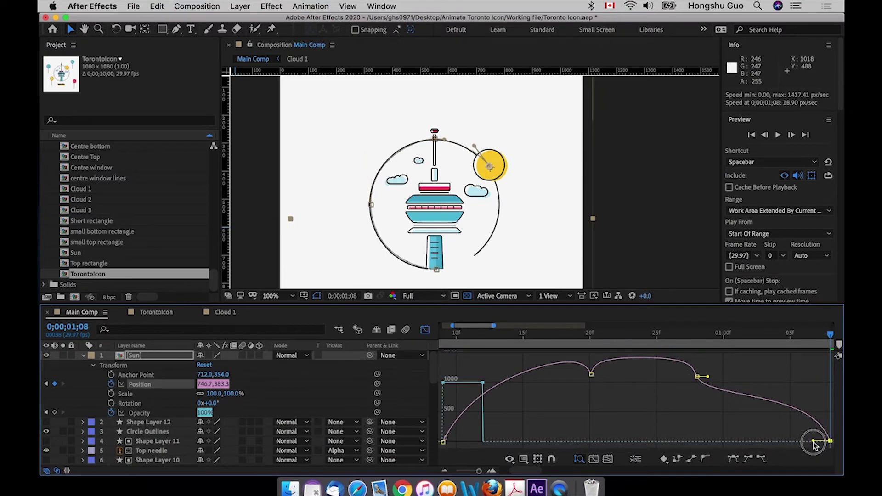
pyautogui.click(698, 378)
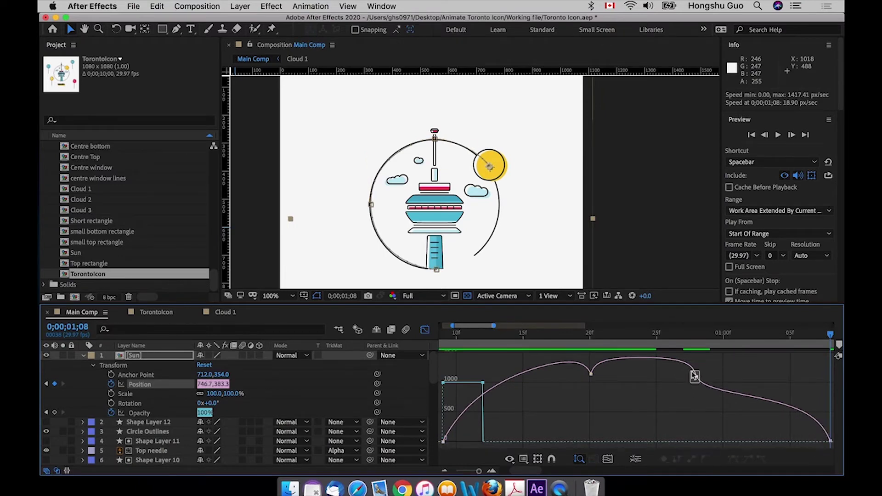
pyautogui.click(710, 379)
pyautogui.moveTo(710, 379); pyautogui.dragTo(710, 383)
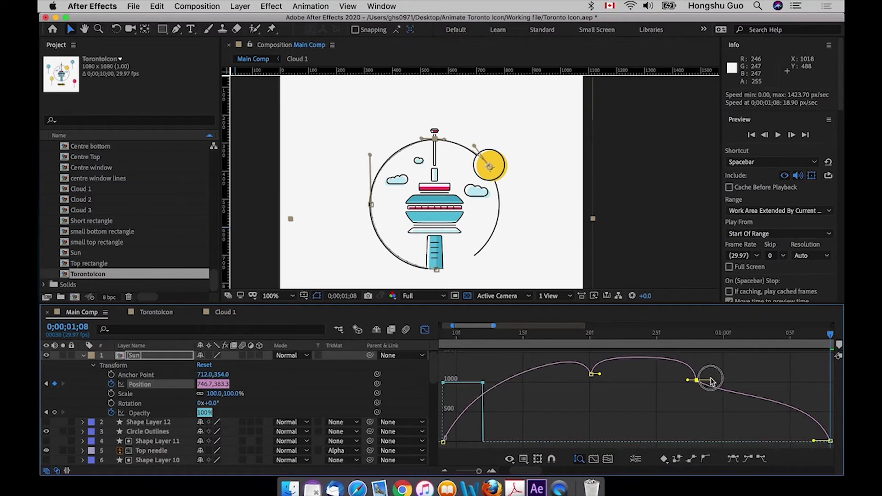
# - Return the timeline to layer bars, preview the animation from the first frame and save the project
pyautogui.press('Home')
pyautogui.hotkey('shift', 'F3')
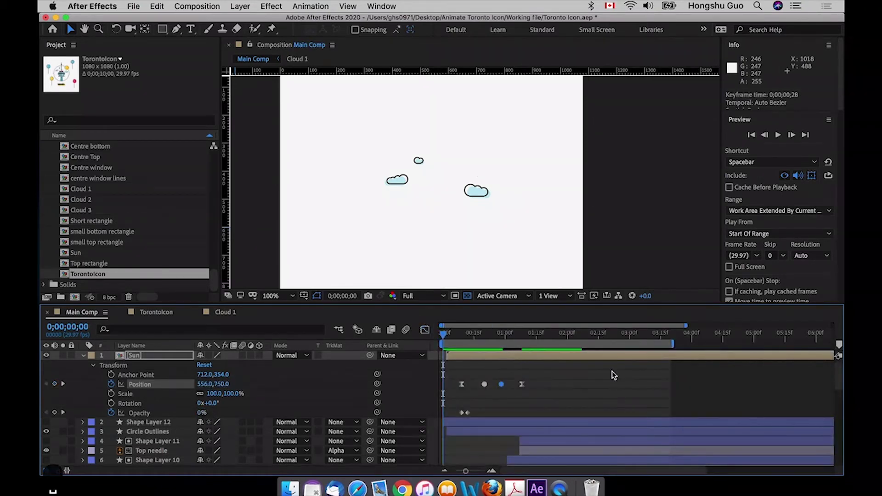
pyautogui.press('space')
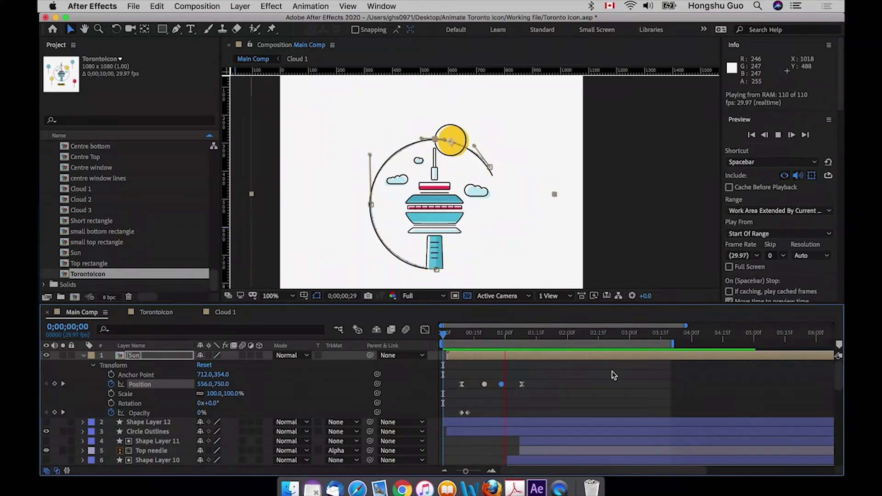
pyautogui.press('super+s')
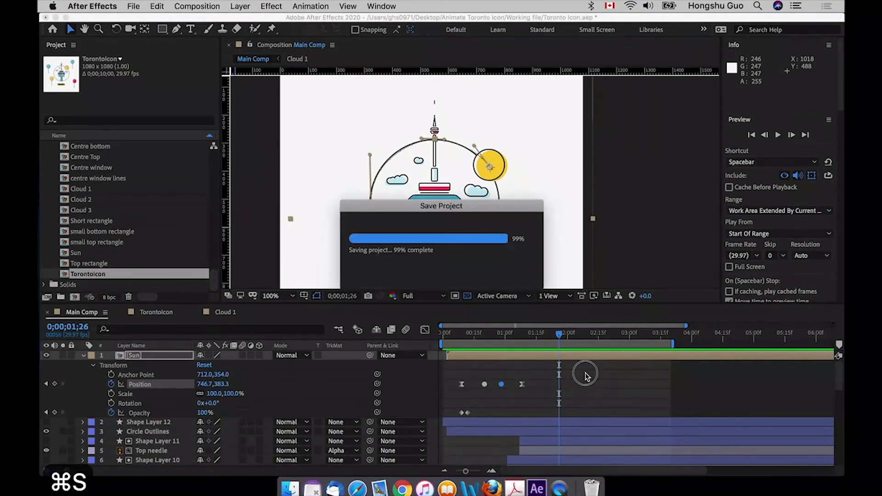
pyautogui.click(586, 373)
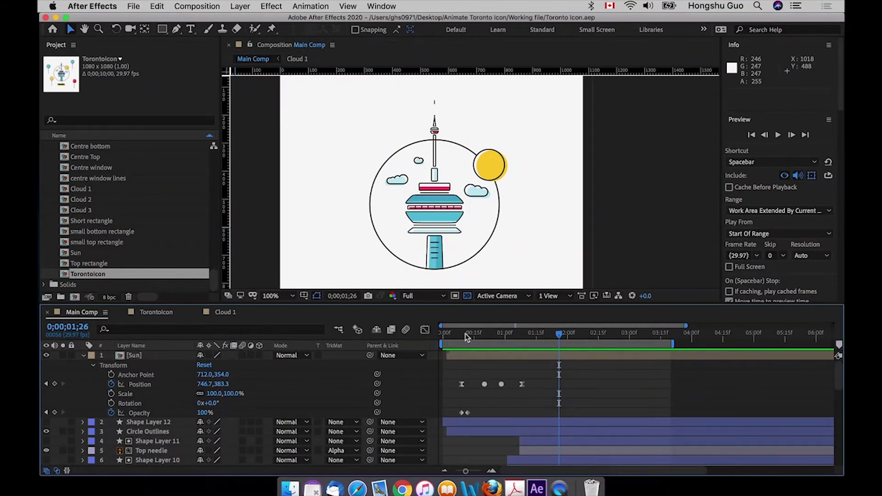
# - Replay the animation from the first frame to check the sun's movement against the circle drawing on
pyautogui.moveTo(466, 336); pyautogui.dragTo(419, 332)
pyautogui.press('space')
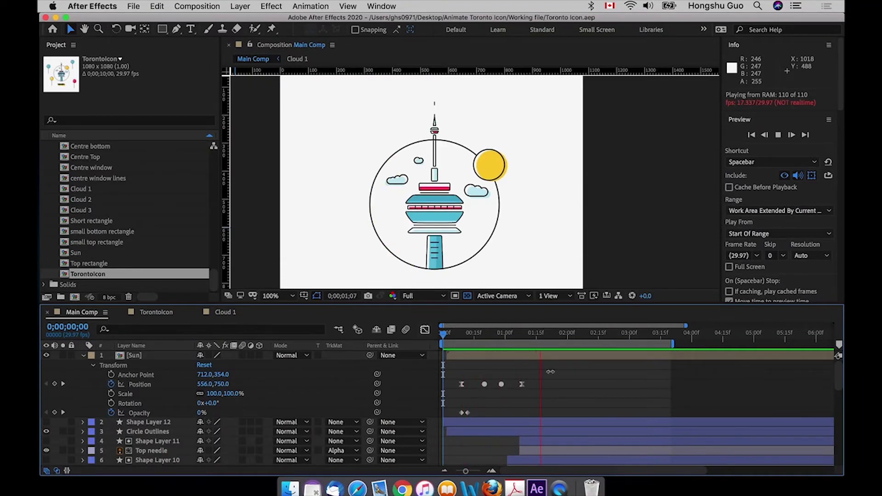
pyautogui.press('space')
pyautogui.press('space')
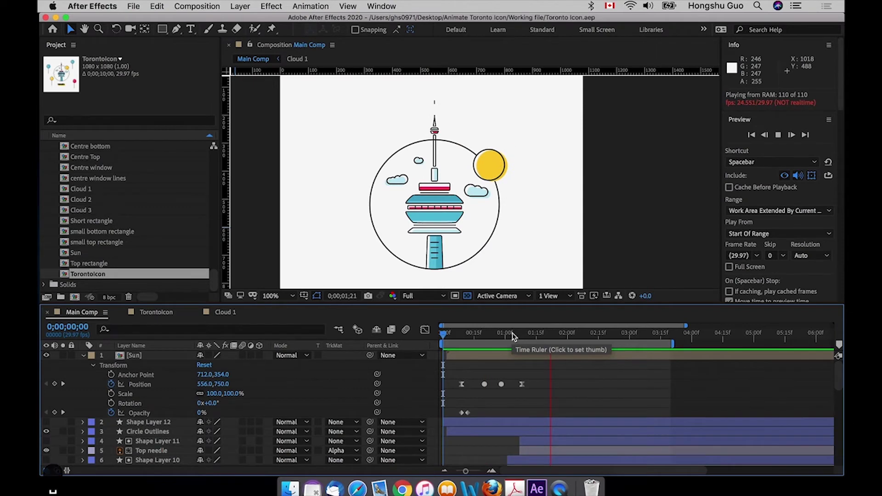
pyautogui.press('space')
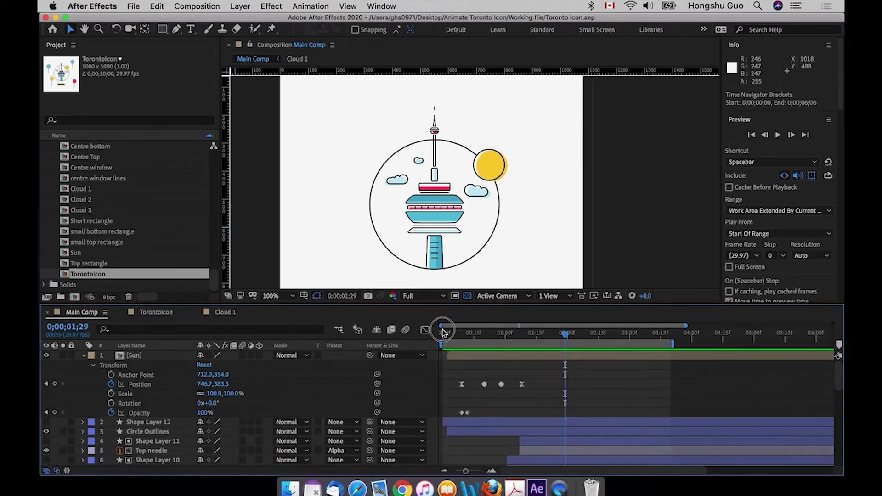
pyautogui.moveTo(450, 336); pyautogui.dragTo(440, 333)
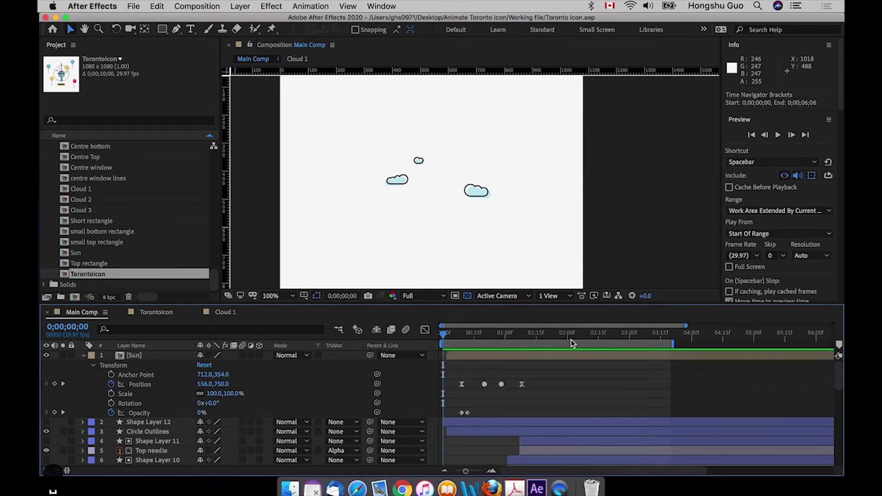
pyautogui.press('space')
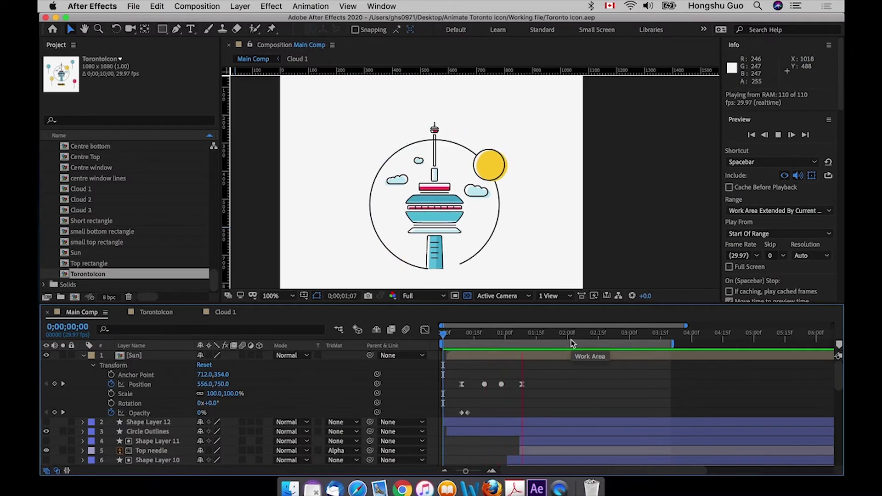
pyautogui.click(567, 334)
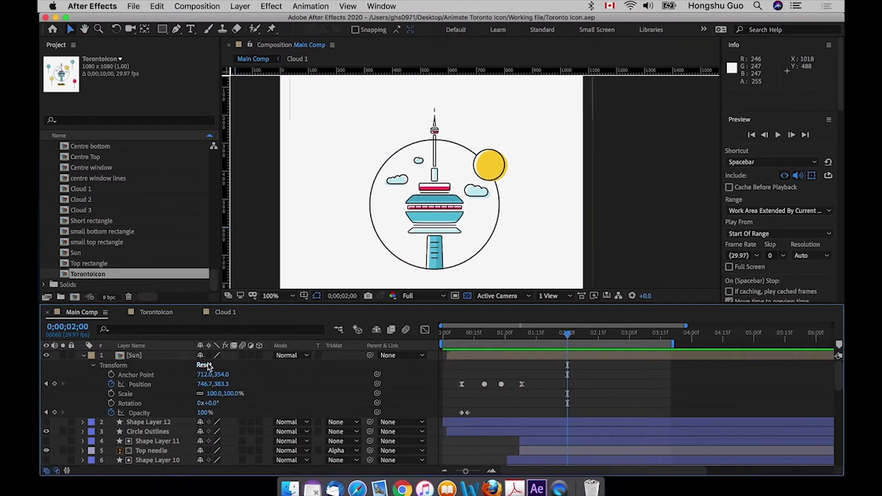
# - Stretch all the Sun's Position and Opacity keyframes proportionally so the last lands at about 0;00;01;19, and preview the slower motion
pyautogui.moveTo(546, 376); pyautogui.dragTo(445, 414)
pyautogui.moveTo(522, 384); pyautogui.dragTo(544, 384)
pyautogui.press('space')
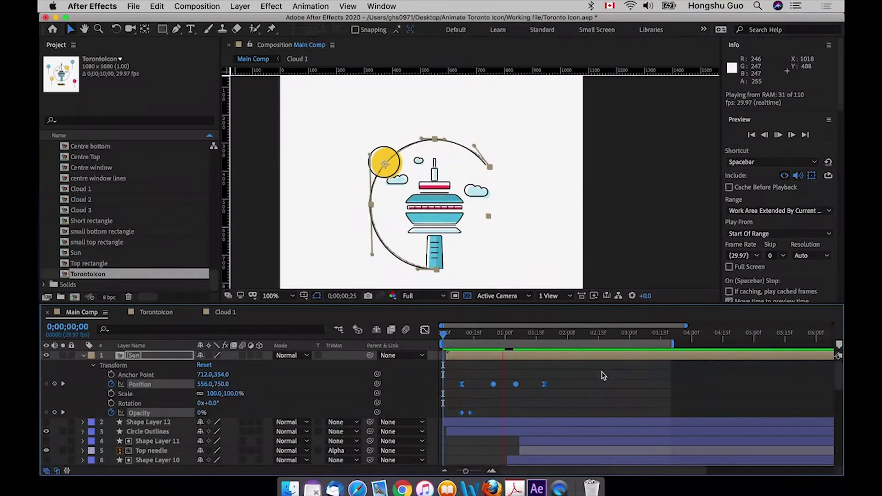
pyautogui.click(616, 389)
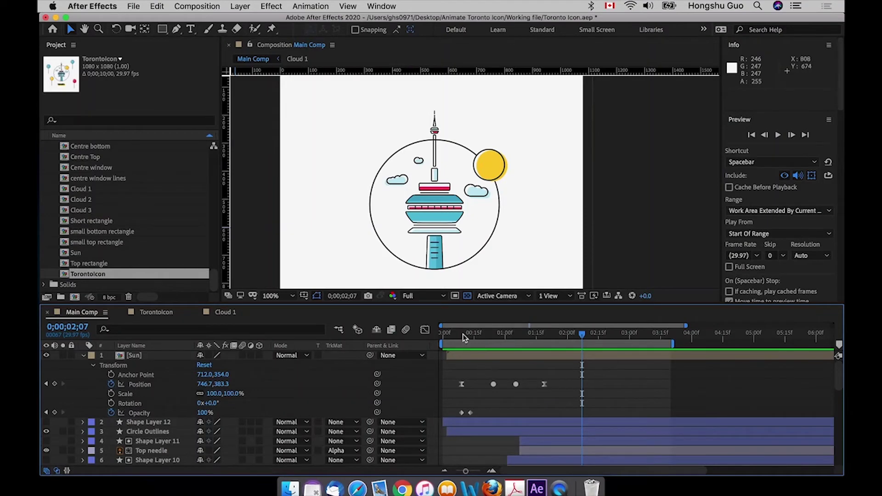
# - Check the sun's position at 0;00;00;19, then open the Sun precomp at its first frame
pyautogui.moveTo(462, 335); pyautogui.dragTo(482, 334)
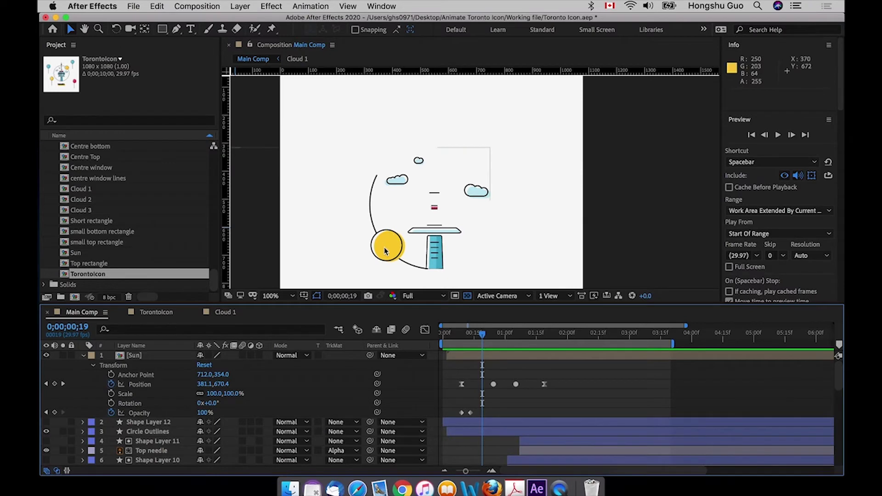
pyautogui.click(134, 356)
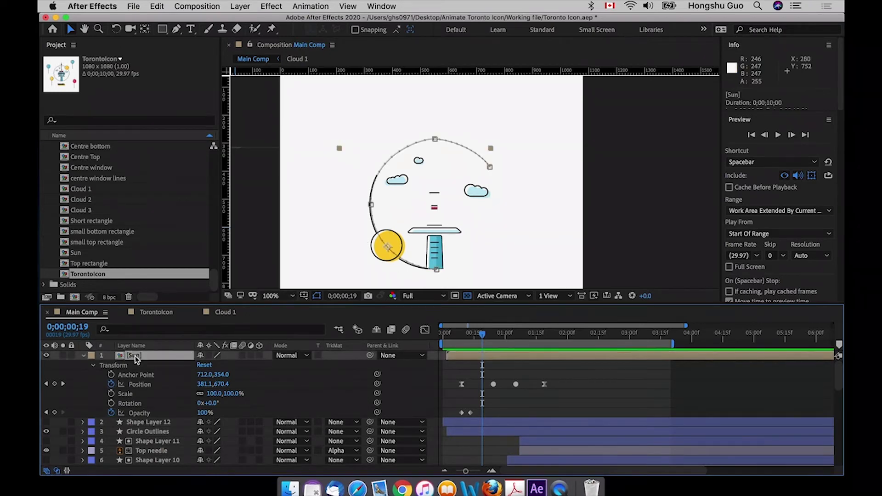
pyautogui.doubleClick(135, 356)
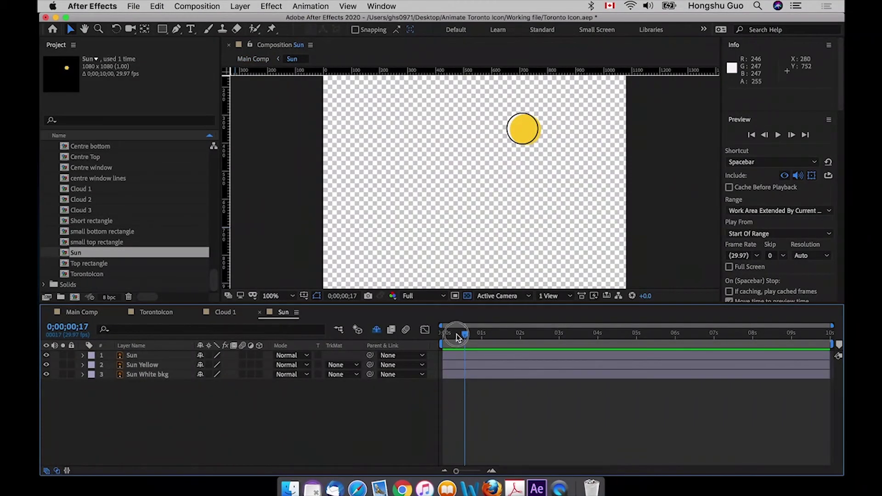
pyautogui.moveTo(456, 334); pyautogui.dragTo(437, 337)
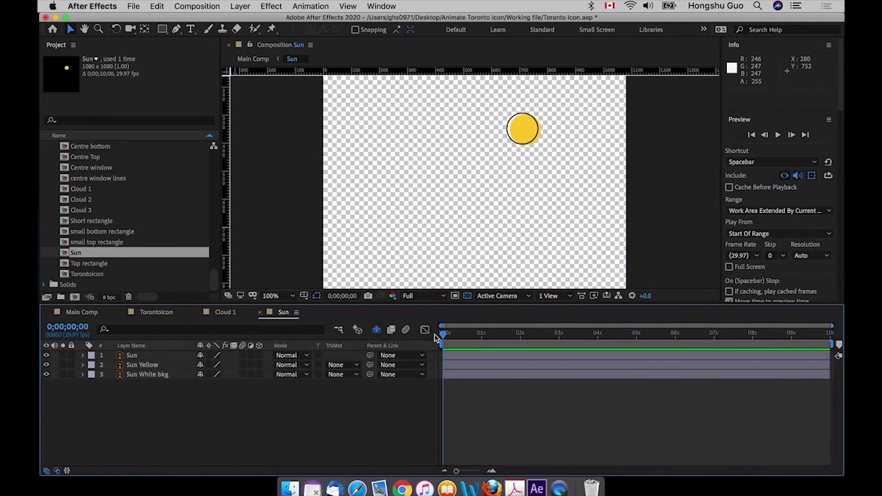
# - Create a shape layer from the Sun vector layer inside the Sun precomp
pyautogui.click(136, 357)
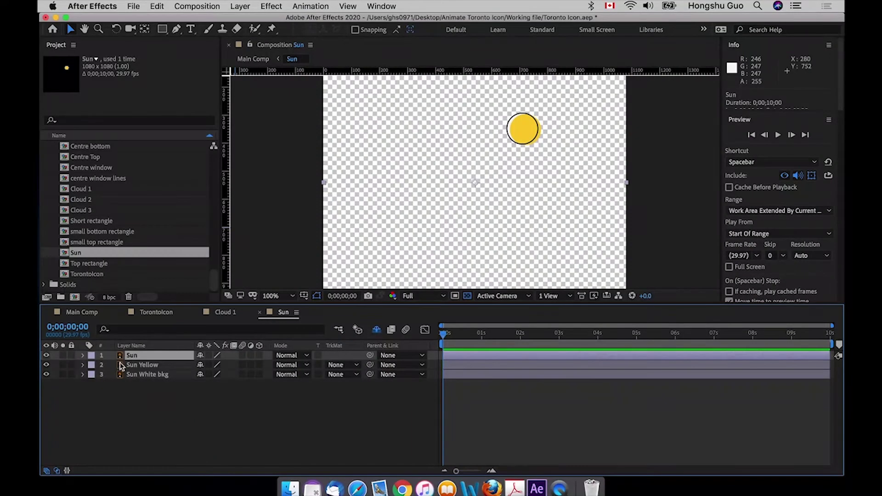
pyautogui.click(46, 356)
pyautogui.rightClick(140, 357)
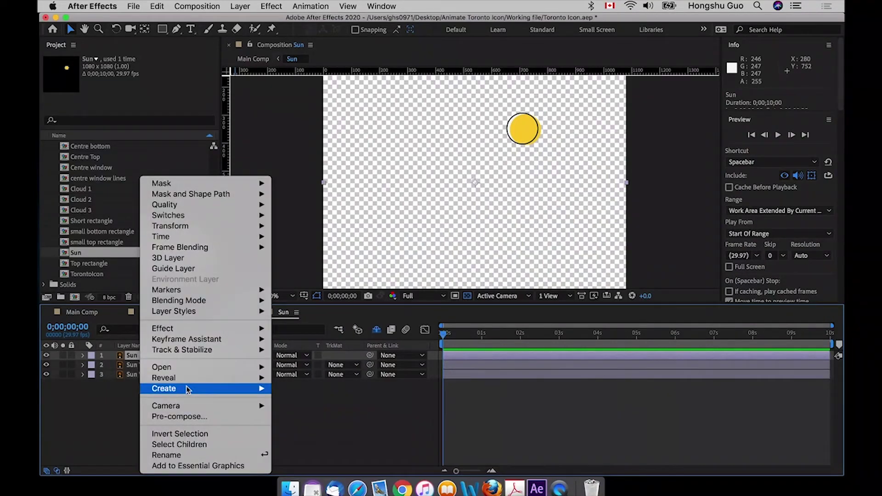
pyautogui.moveTo(187, 388)
pyautogui.click(321, 422)
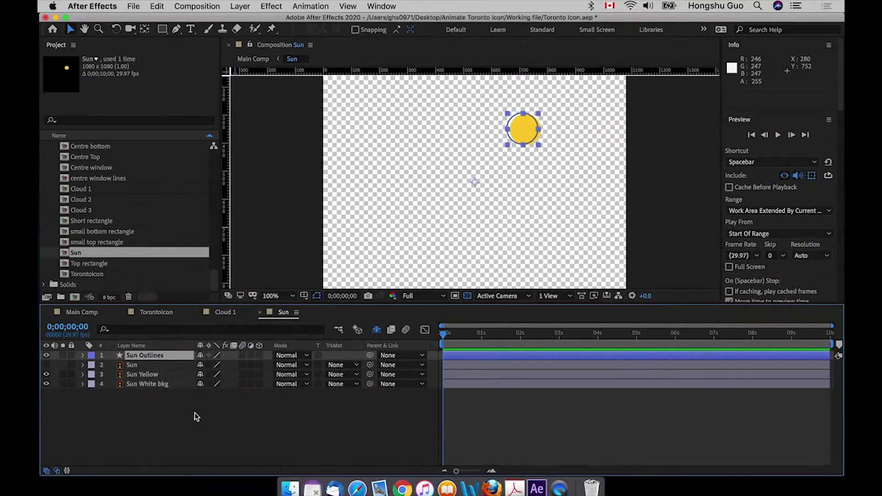
# - Add Trim Paths to the Sun Outlines layer and expand its properties
pyautogui.click(83, 355)
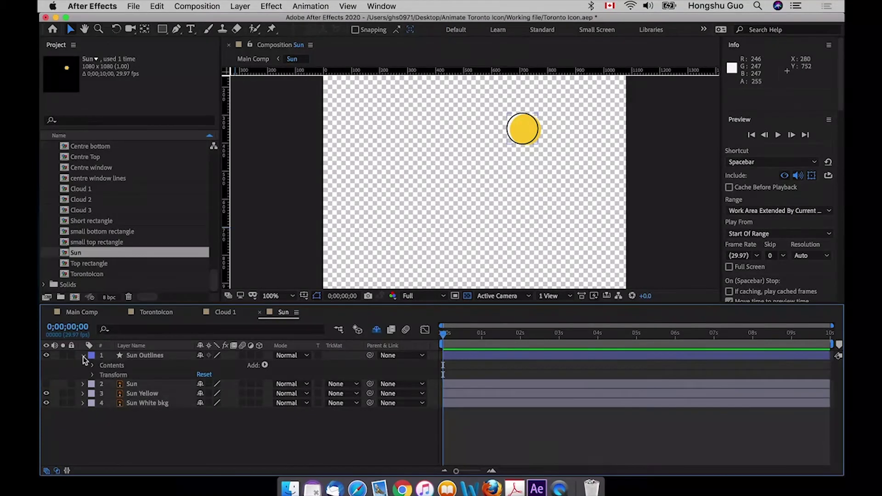
pyautogui.click(259, 366)
pyautogui.click(305, 420)
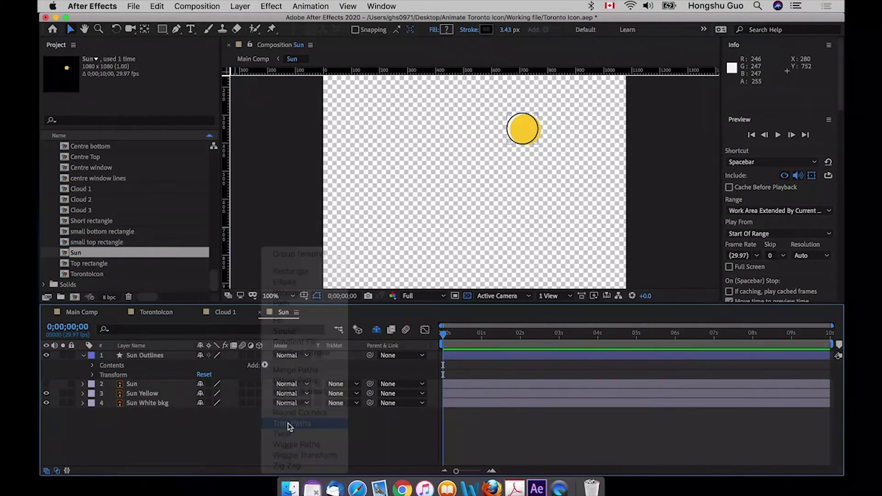
pyautogui.click(101, 384)
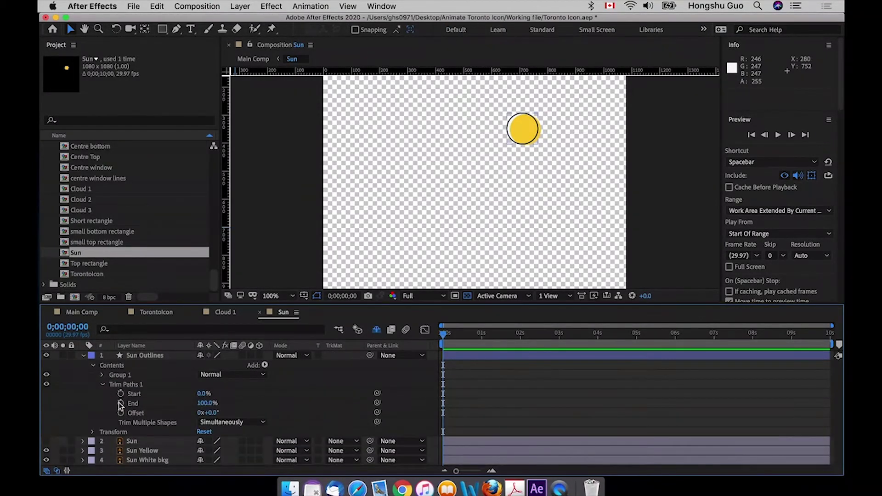
# - Keyframe the Sun outline's Trim Paths End from 0% at the first frame to 100% at 0;00;01;10, and return to Main Comp
pyautogui.click(120, 403)
pyautogui.moveTo(444, 403); pyautogui.dragTo(495, 403)
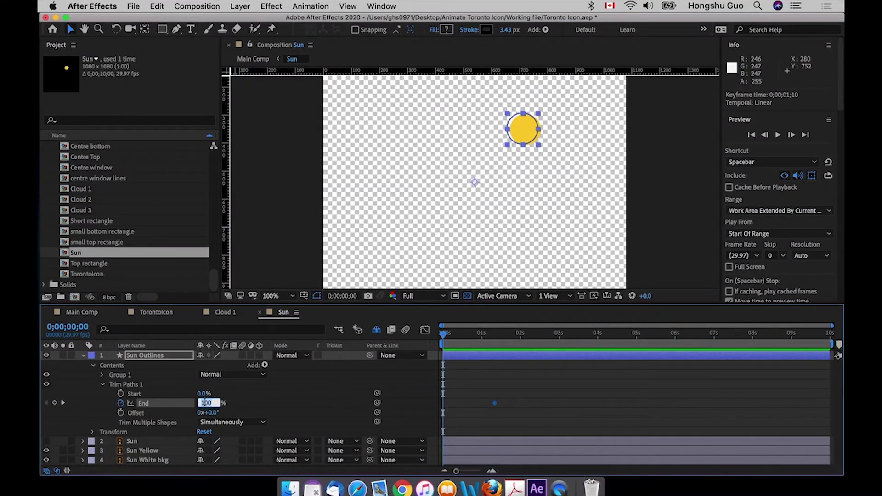
pyautogui.write('0')
pyautogui.press('Return')
pyautogui.moveTo(480, 336); pyautogui.dragTo(494, 337)
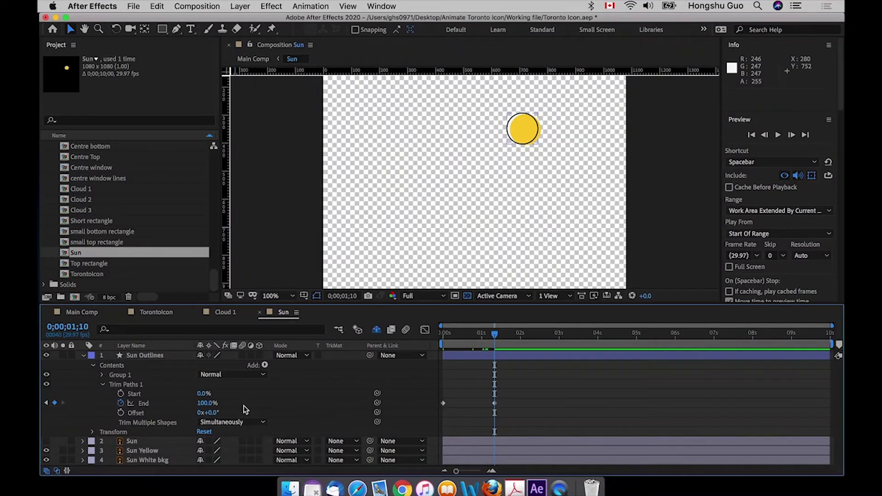
pyautogui.click(84, 315)
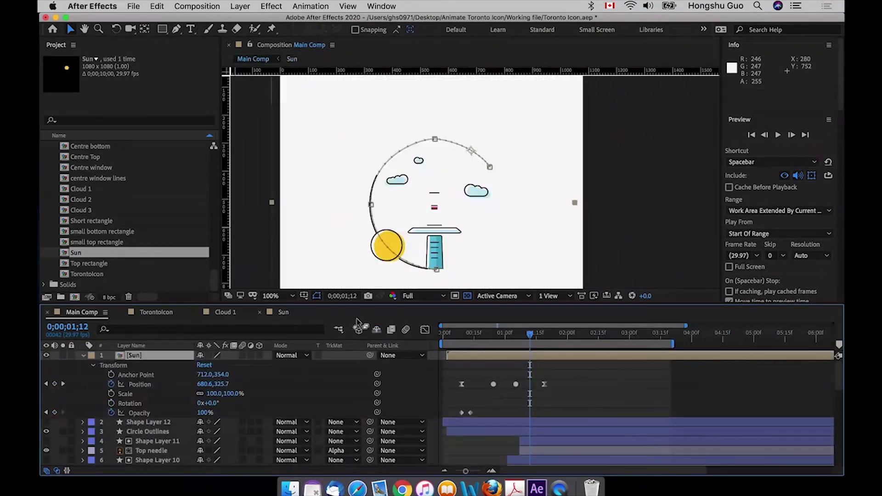
# - Preview the Main Comp animation from the first frame to check the sun's movement and outline drawing
pyautogui.moveTo(452, 334); pyautogui.dragTo(443, 334)
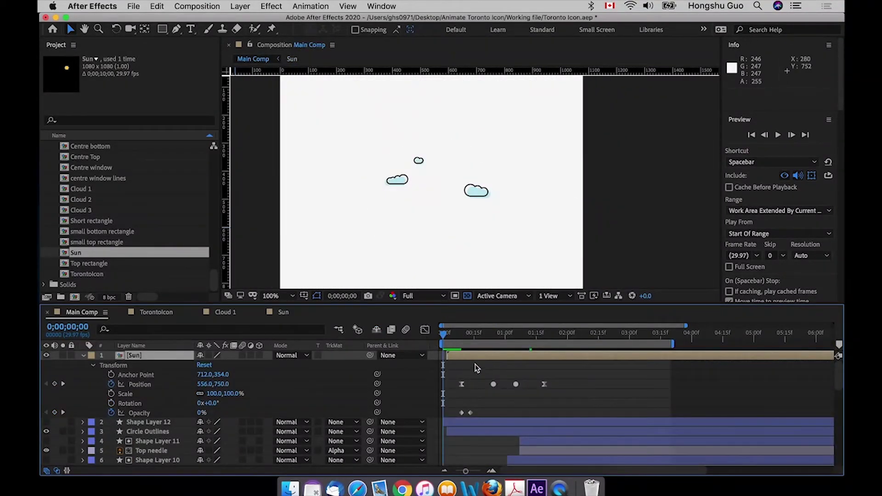
pyautogui.press('space')
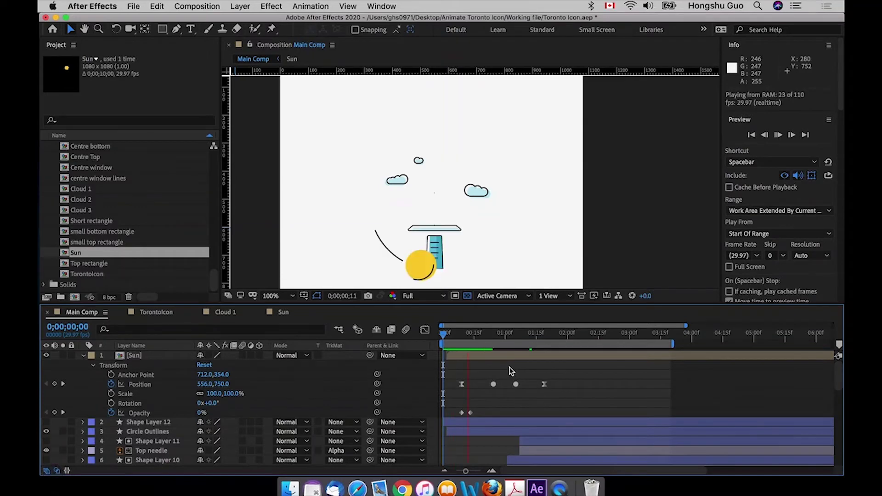
pyautogui.click(445, 336)
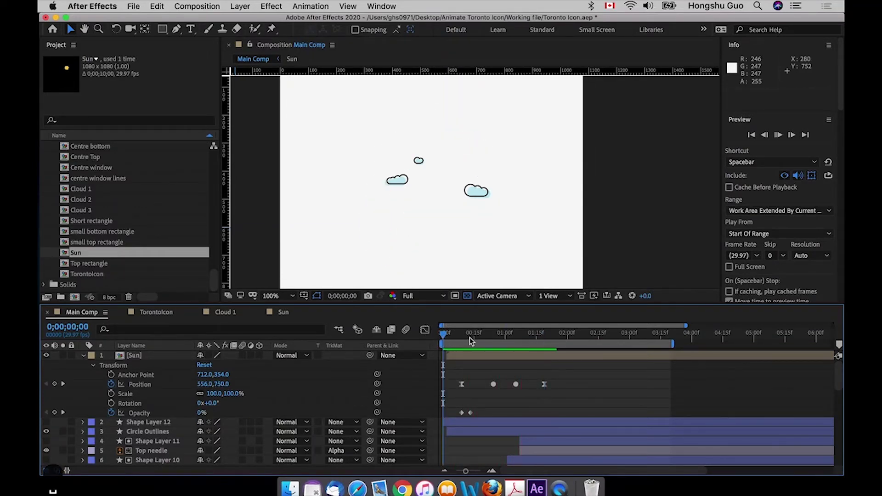
pyautogui.press('space')
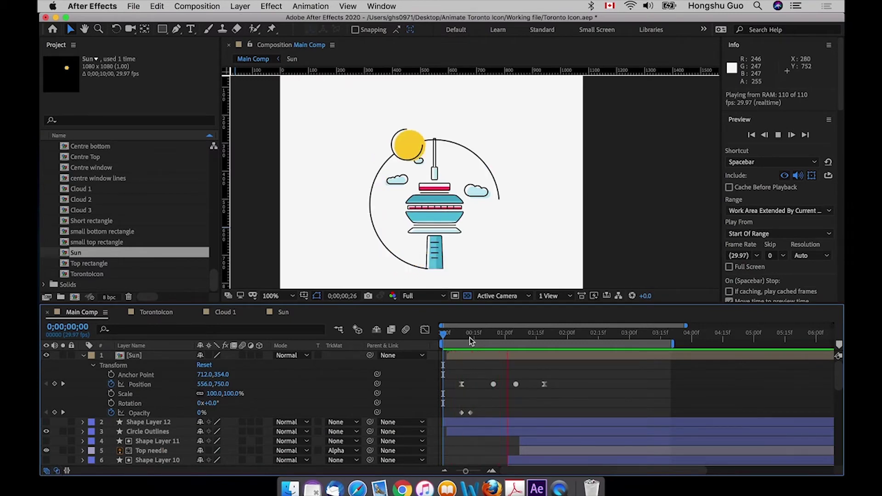
# - Add a Rotation keyframe of 0° to the Sun layer at 0;00;01;19
pyautogui.moveTo(447, 335); pyautogui.dragTo(529, 335)
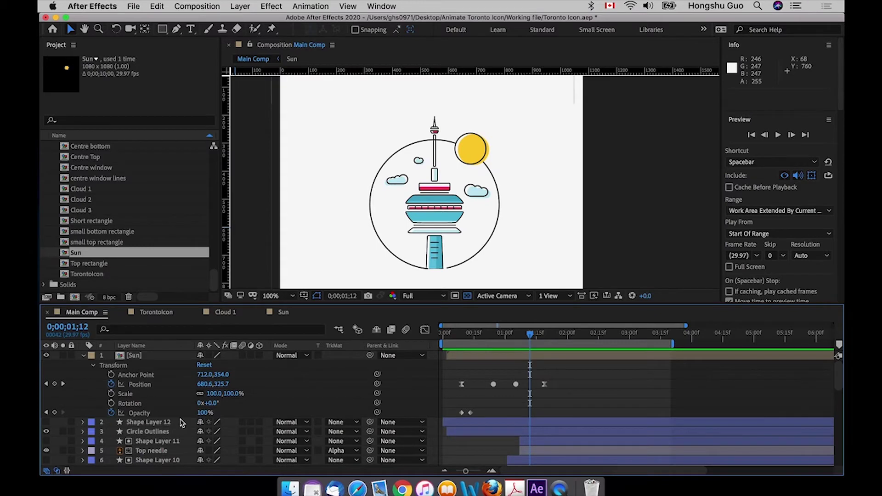
pyautogui.moveTo(522, 333); pyautogui.dragTo(541, 336)
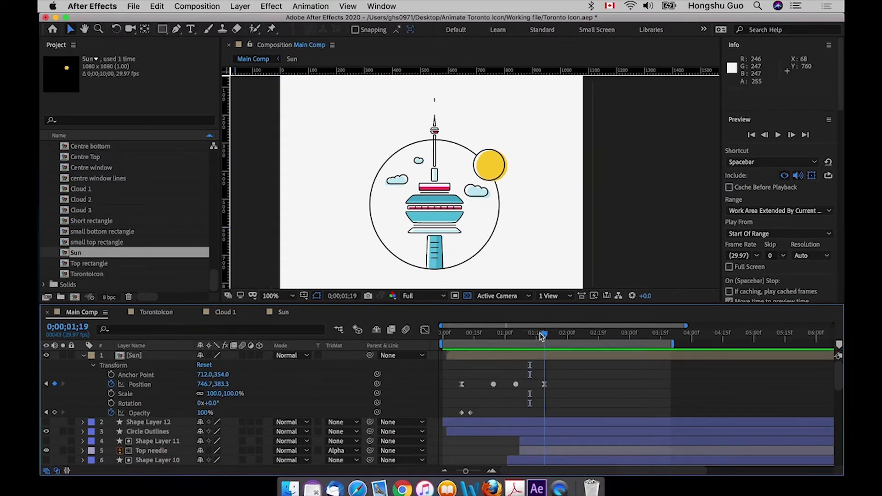
pyautogui.click(111, 404)
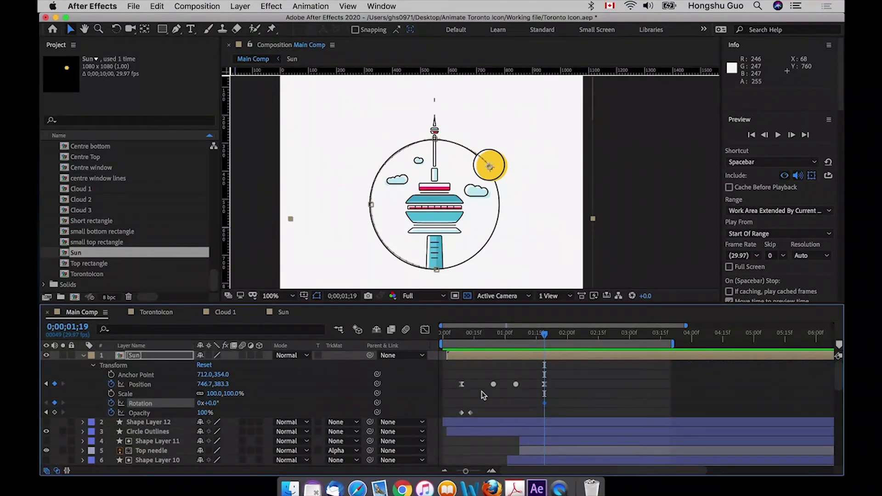
# - Set the Sun layer's Rotation to -180° at 0;00;00;09
pyautogui.click(461, 335)
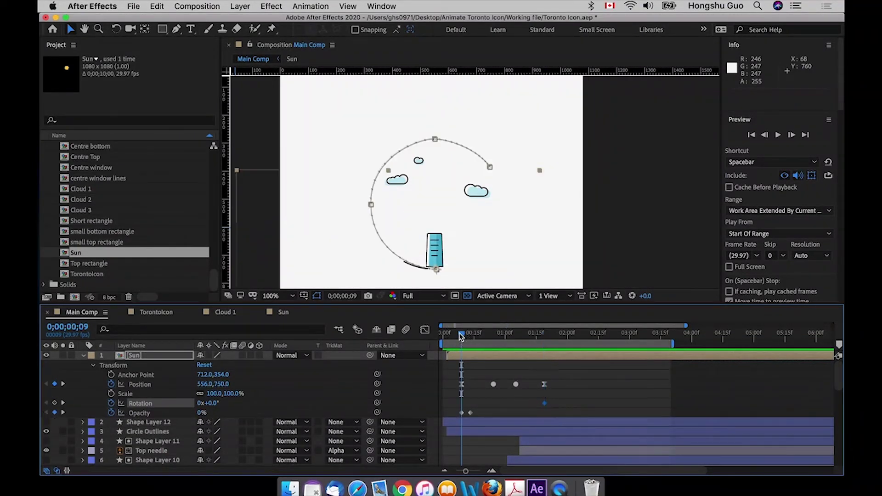
pyautogui.click(210, 404)
pyautogui.write('-')
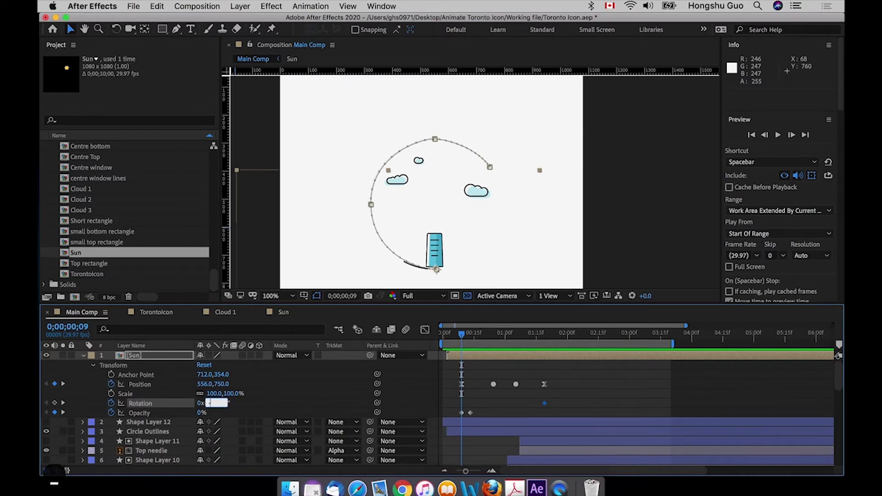
pyautogui.write('90')
pyautogui.press('BackSpace')
pyautogui.press('BackSpace')
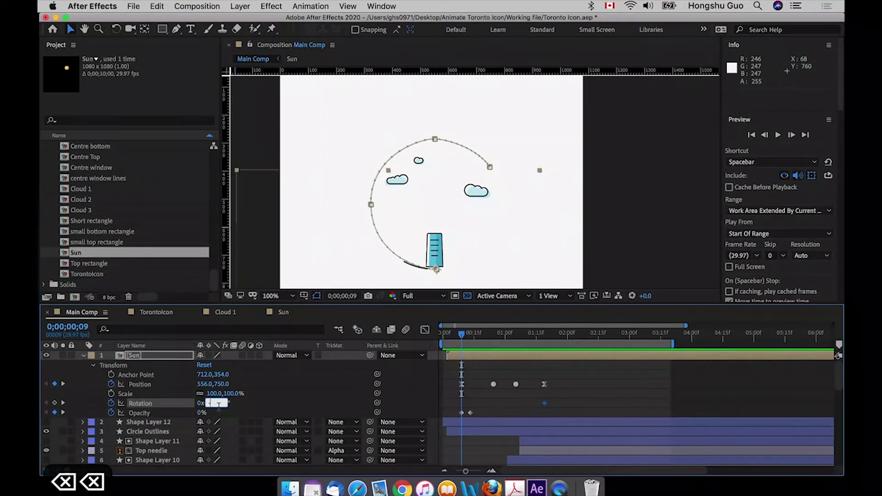
pyautogui.write('180')
pyautogui.click(488, 402)
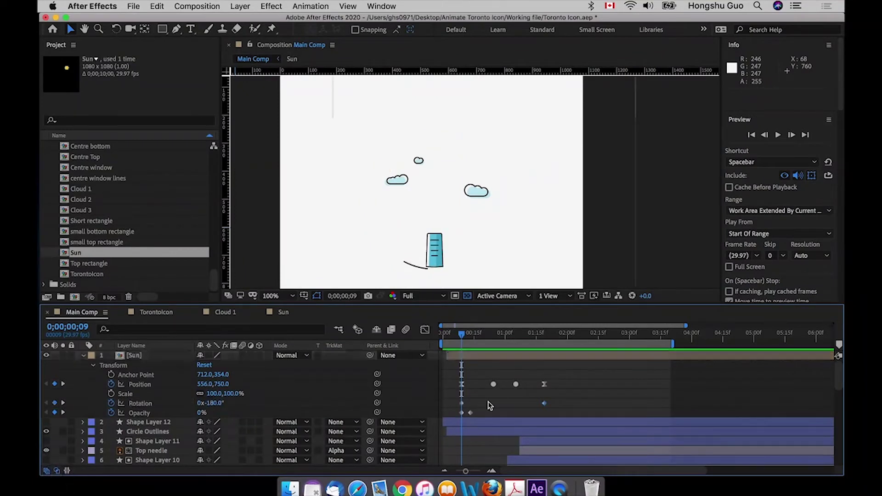
# - Preview the sun's rotation, and shift its two Opacity keyframes so the fade-in starts at 0;00;00;17
pyautogui.press('space')
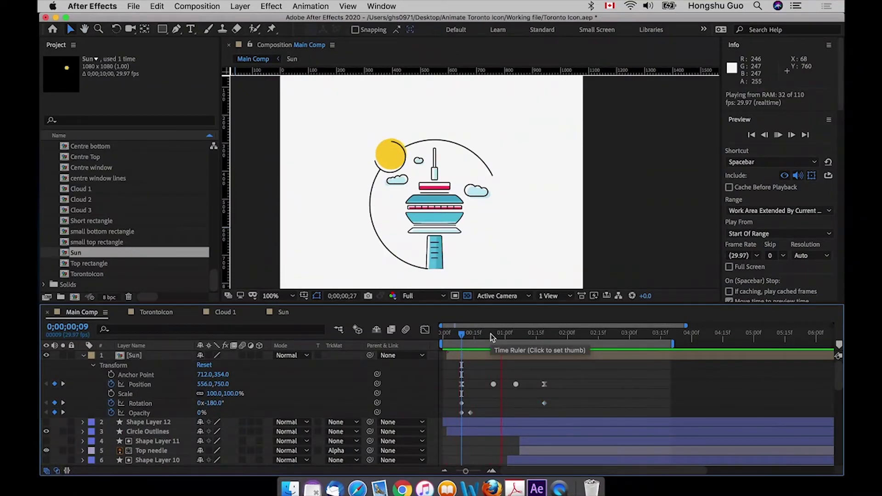
pyautogui.click(437, 334)
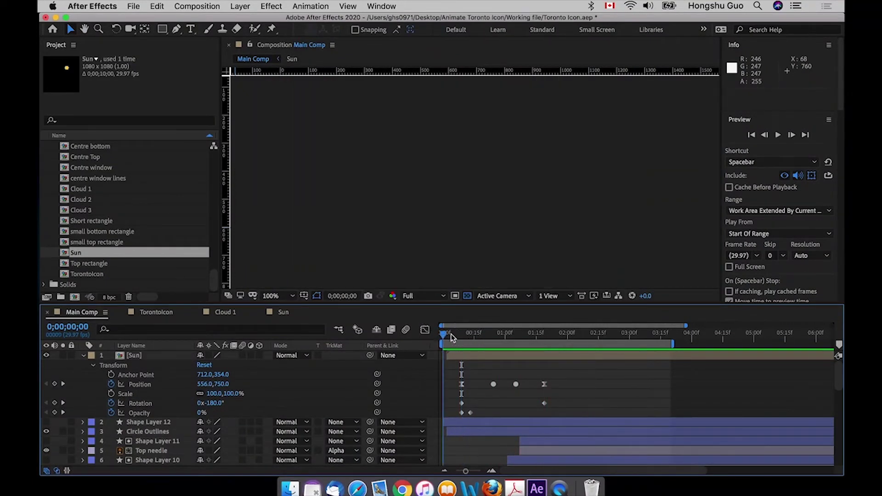
pyautogui.press('space')
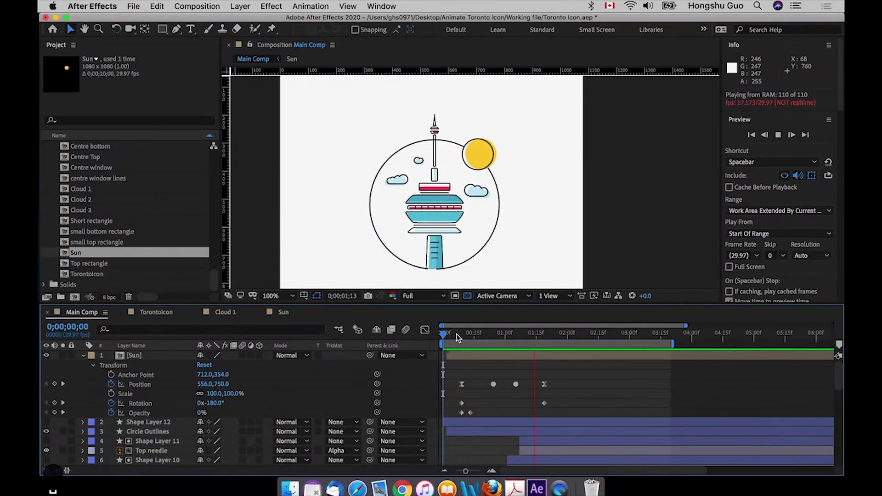
pyautogui.moveTo(457, 334); pyautogui.dragTo(478, 334)
pyautogui.moveTo(470, 413); pyautogui.dragTo(478, 415)
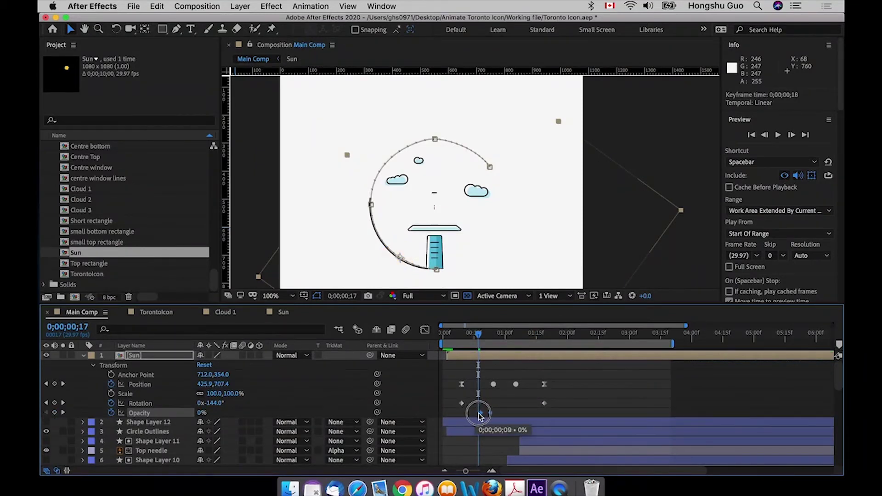
# - Change the Sun layer's Rotation keyframe at 0;00;00;09 to -360°
pyautogui.click(461, 403)
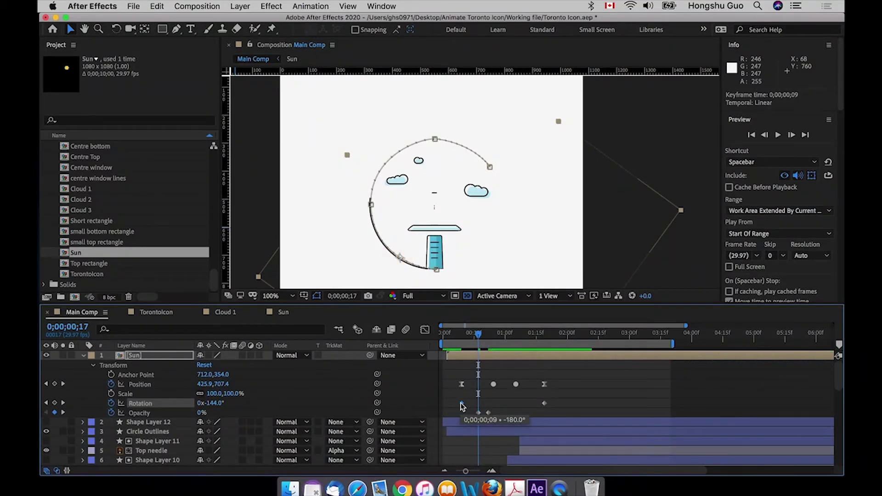
pyautogui.moveTo(477, 334); pyautogui.dragTo(462, 347)
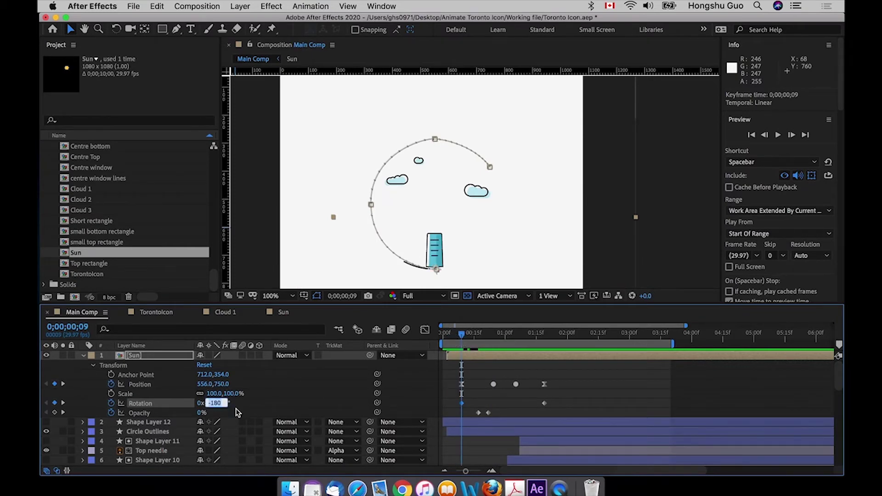
pyautogui.write('-360')
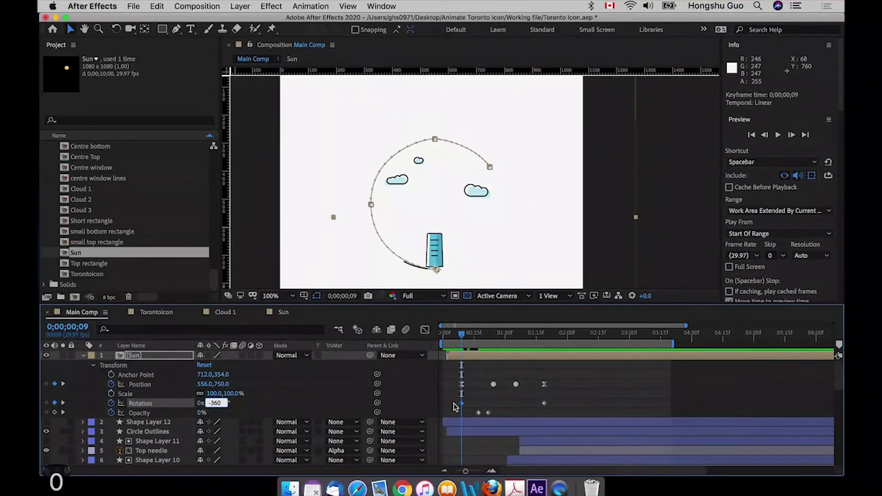
pyautogui.click(497, 395)
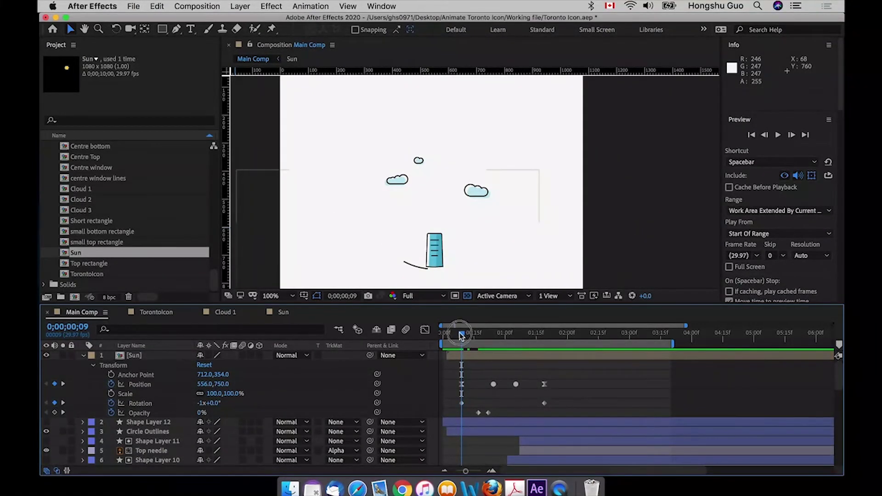
# - In the Sun precomp, shift the Sun outline's Trim Paths End keyframes to start at 0;00;00;19, and return to Main Comp
pyautogui.moveTo(460, 333); pyautogui.dragTo(487, 337)
pyautogui.doubleClick(492, 357)
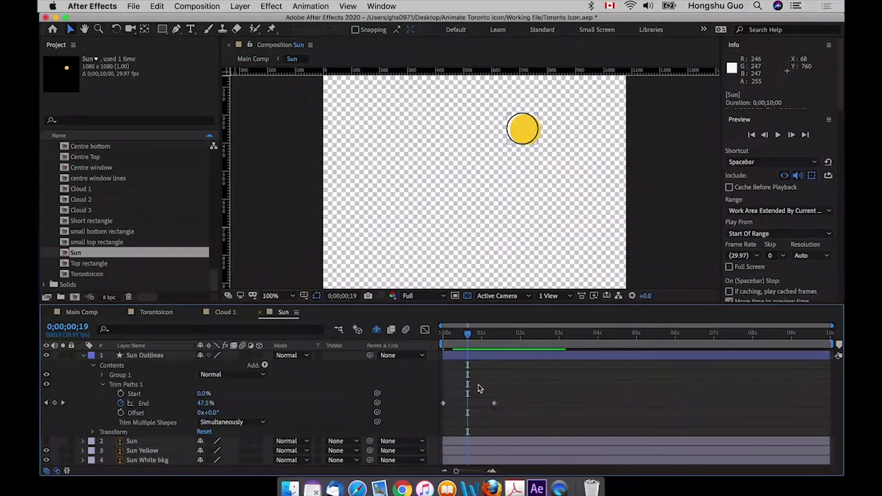
pyautogui.moveTo(514, 398); pyautogui.dragTo(470, 409)
pyautogui.click(82, 313)
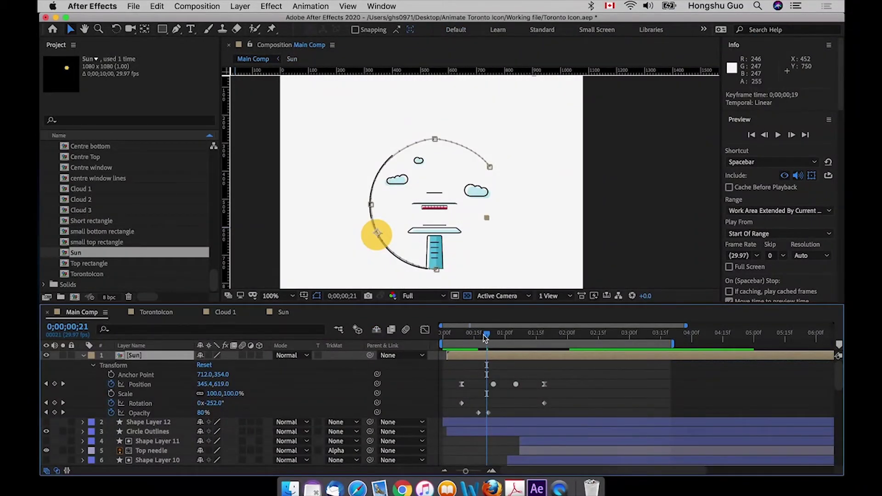
# - Move the Sun outline's last Trim Paths End keyframe to 0;00;01;19 in the Sun precomp, and return to Main Comp
pyautogui.moveTo(477, 337); pyautogui.dragTo(549, 331)
pyautogui.doubleClick(158, 360)
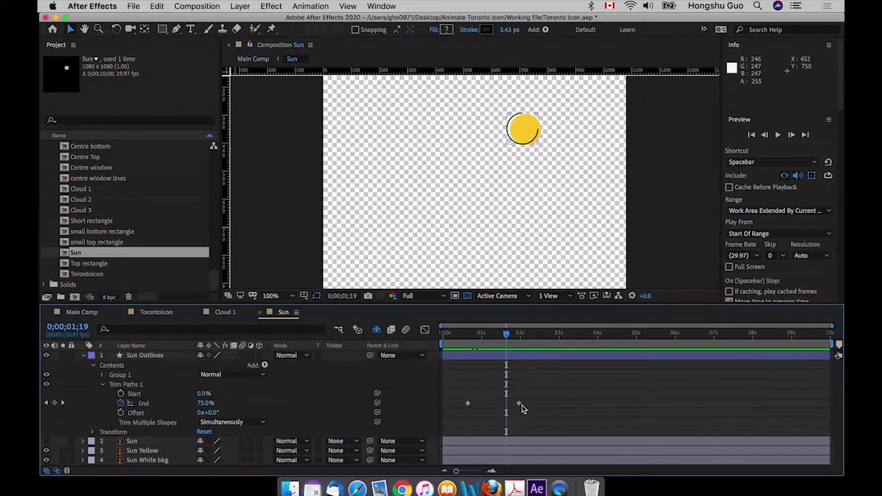
pyautogui.moveTo(520, 403); pyautogui.dragTo(509, 409)
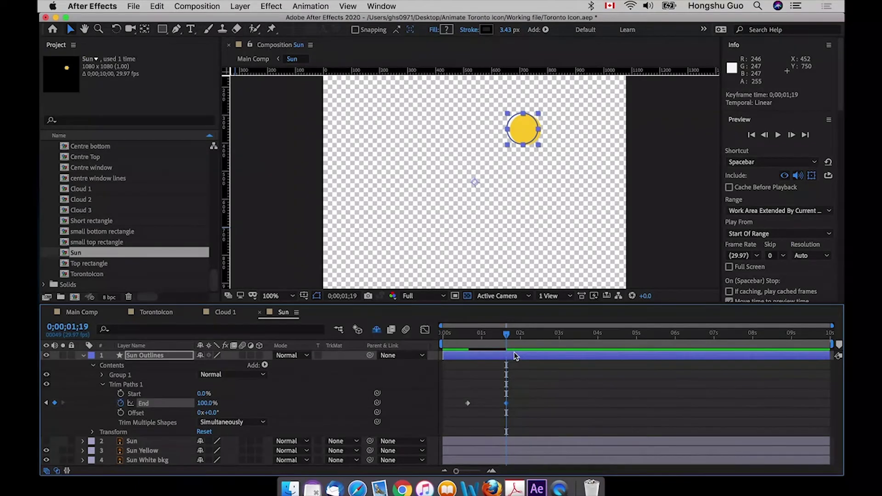
pyautogui.click(79, 313)
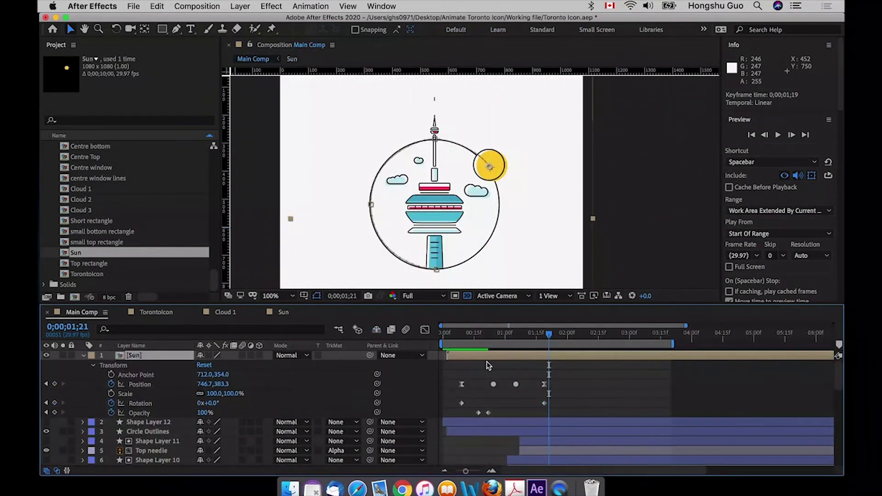
# - Preview Main Comp from the first frame to check the sun's retimed rotation, fade-in and outline
pyautogui.press('space')
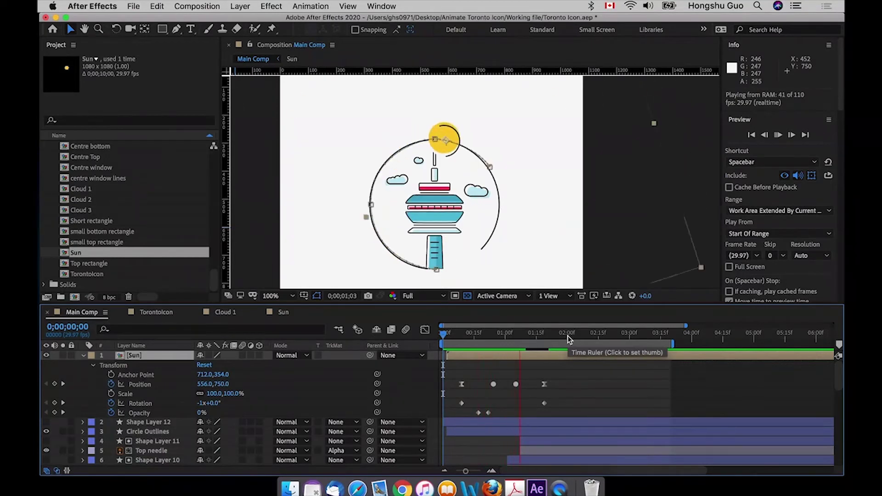
pyautogui.press('space')
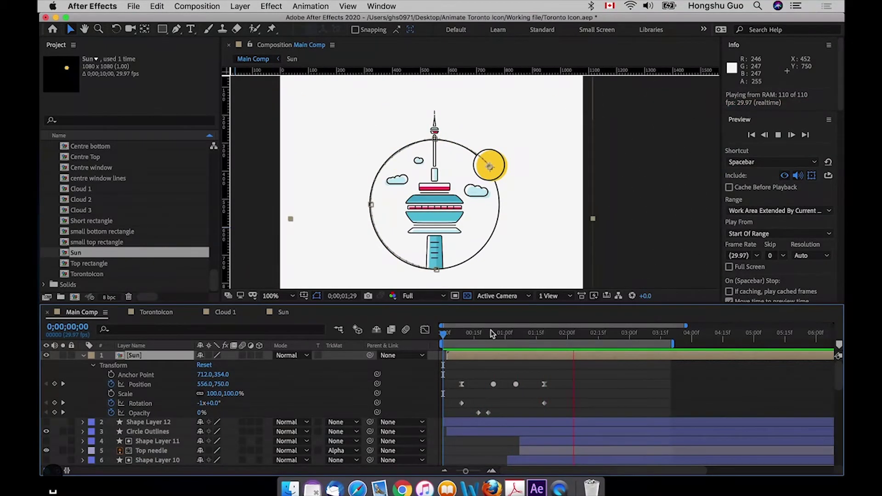
pyautogui.click(431, 334)
pyautogui.press('space')
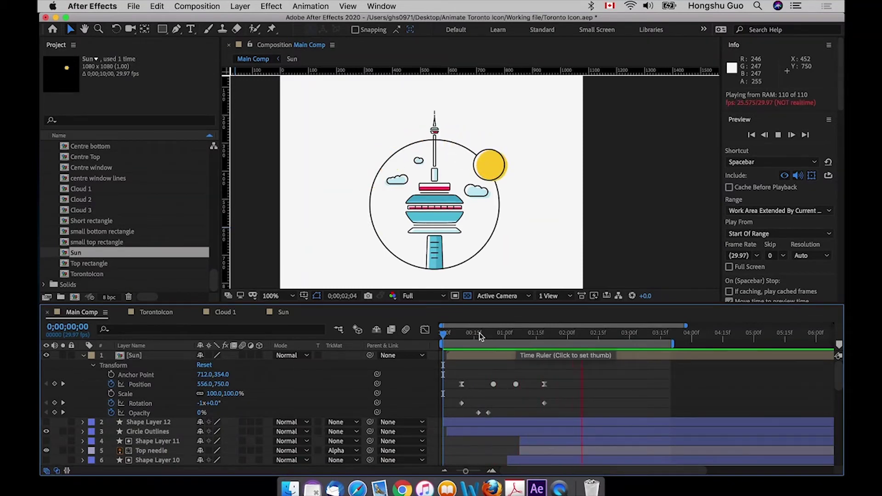
pyautogui.click(445, 333)
pyautogui.moveTo(445, 335); pyautogui.dragTo(441, 335)
pyautogui.press('space')
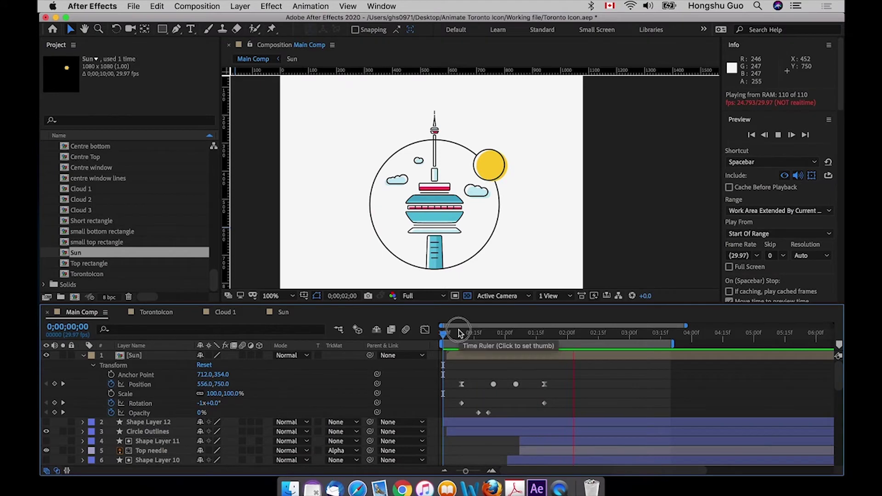
# - Reveal the Circle Outlines keyframes, delay the first Trim Paths End keyframe, and preview the circle's timing against the sun
pyautogui.moveTo(443, 334); pyautogui.dragTo(488, 332)
pyautogui.moveTo(494, 331)
pyautogui.mouseDown()
pyautogui.moveTo(471, 331)
pyautogui.moveTo(488, 331)
pyautogui.mouseUp()
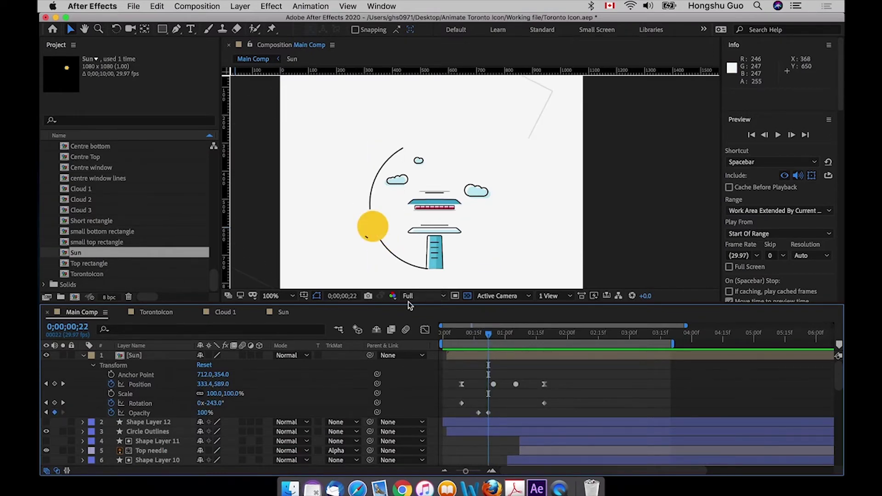
pyautogui.click(518, 431)
pyautogui.press('u')
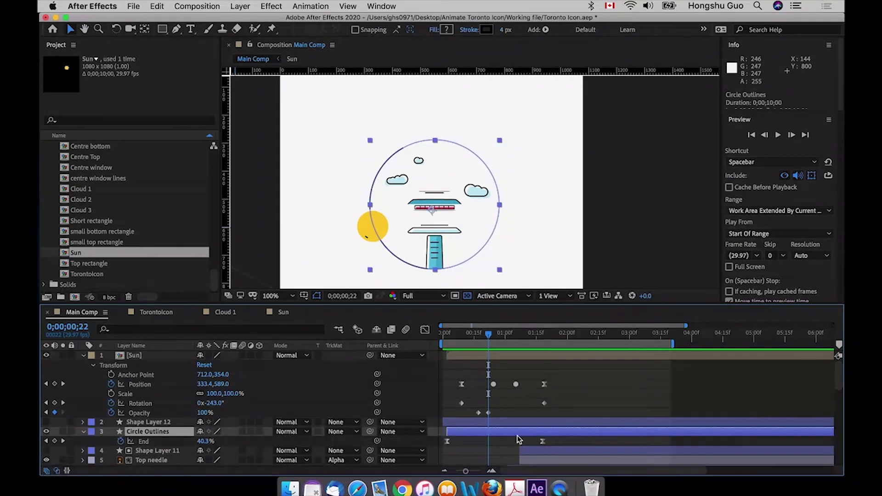
pyautogui.scroll(-3, 518, 440)
pyautogui.moveTo(449, 416); pyautogui.dragTo(465, 414)
pyautogui.scroll(1, 483, 377)
pyautogui.press('space')
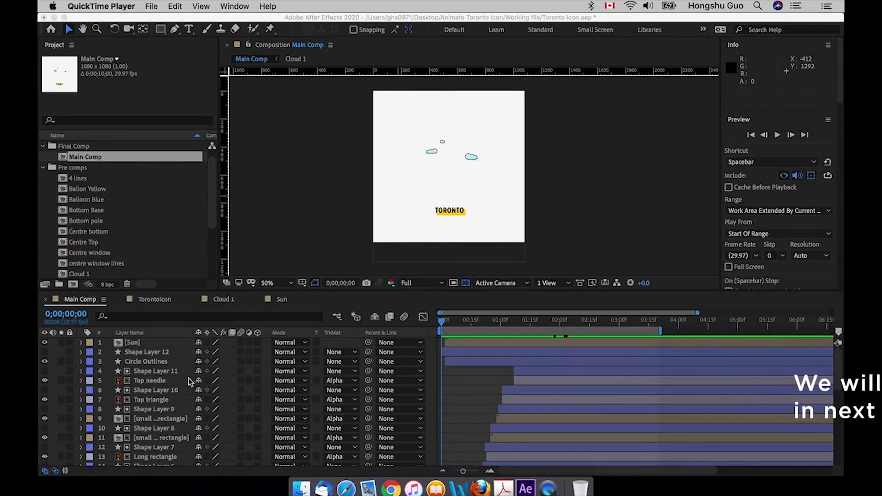
# - Move the Cloud 1, Cloud 2 and Cloud 3 layers to the top of Main Comp's layer stack
pyautogui.scroll(-5, 176, 400)
pyautogui.scroll(-8, 176, 400)
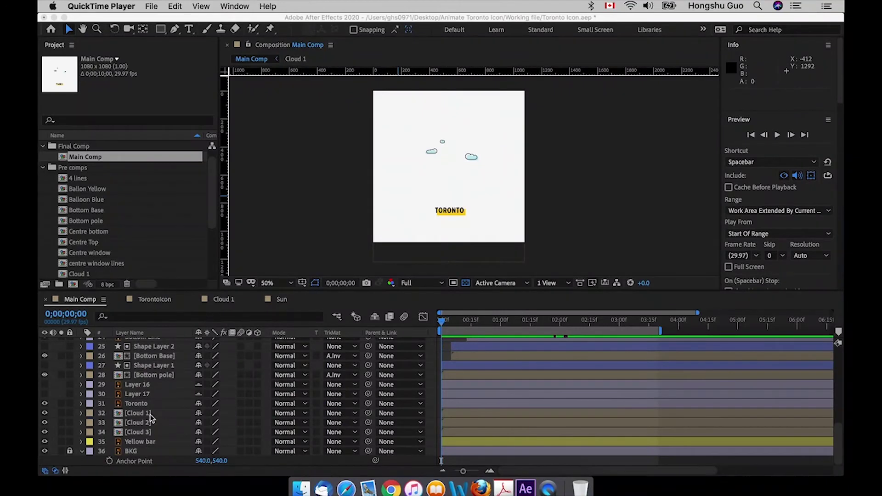
pyautogui.click(150, 415)
pyautogui.click(149, 432)
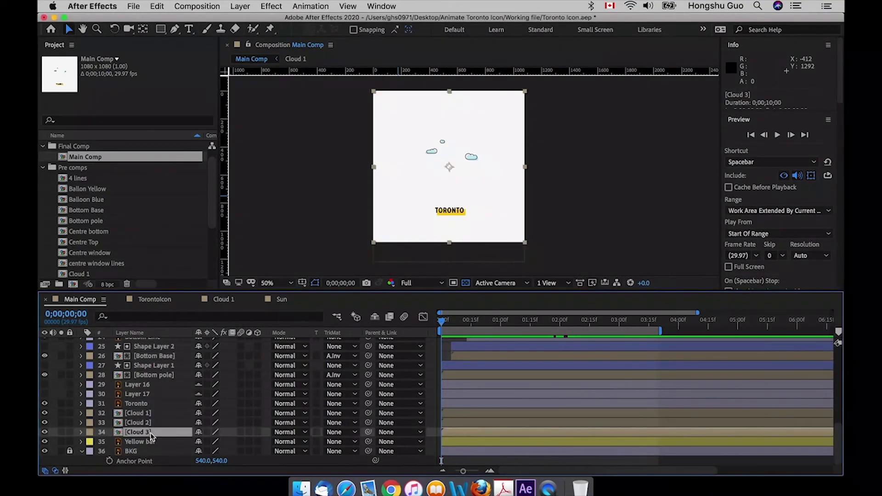
pyautogui.keyDown('shift'); pyautogui.click(147, 417); pyautogui.keyUp('shift')
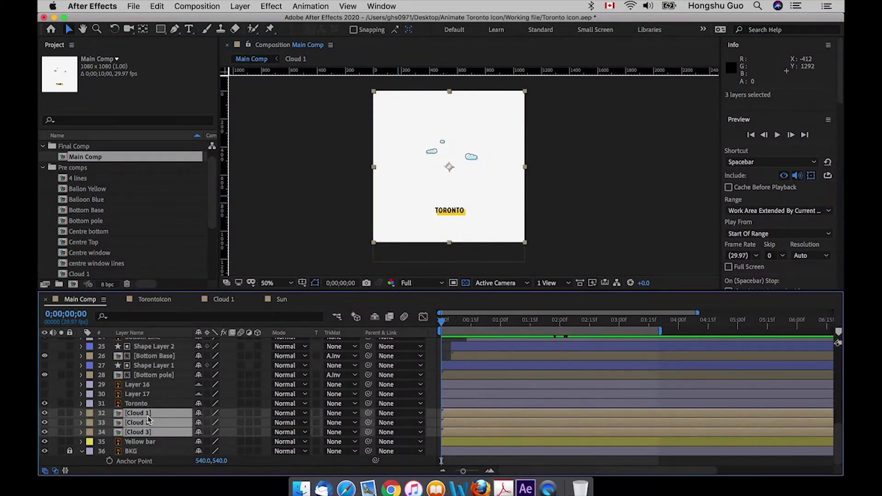
pyautogui.press('super+shift+bracketright')
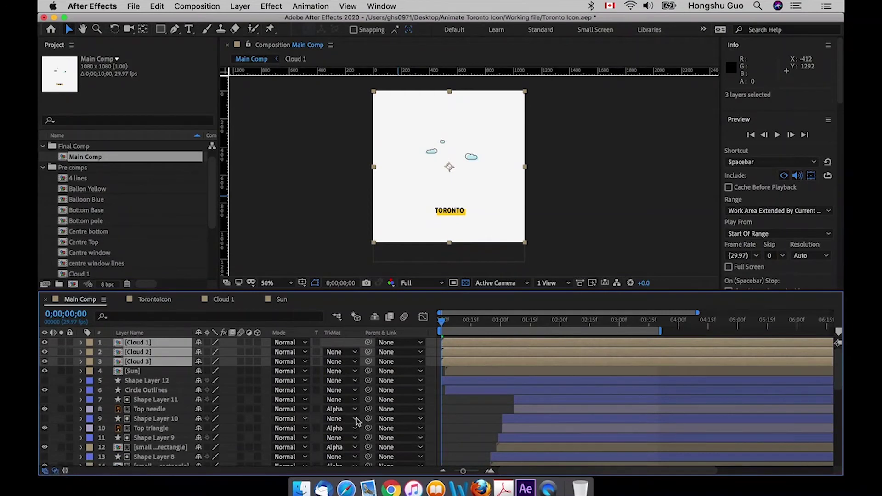
# - Move the Cloud 1 layer's anchor point onto the centre of its cloud with the Pan Behind tool
pyautogui.press('super+shift+a')
pyautogui.click(148, 345)
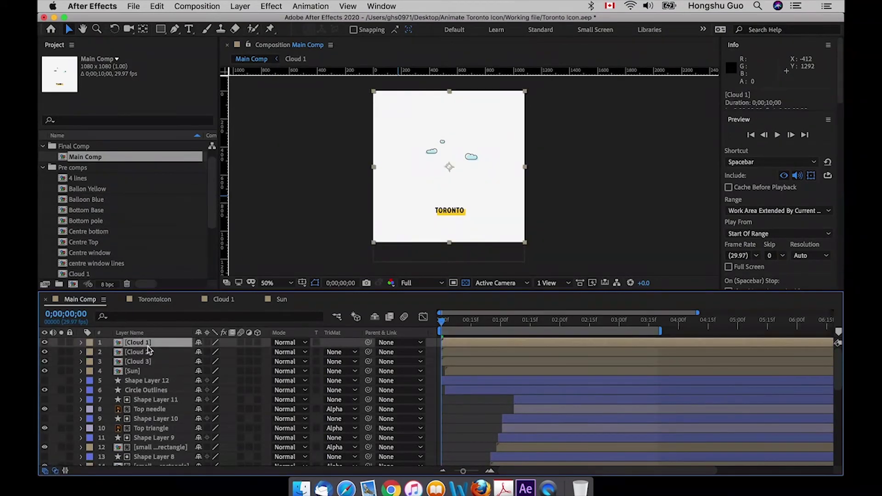
pyautogui.click(148, 365)
pyautogui.click(151, 346)
pyautogui.click(143, 30)
pyautogui.press('super+equal')
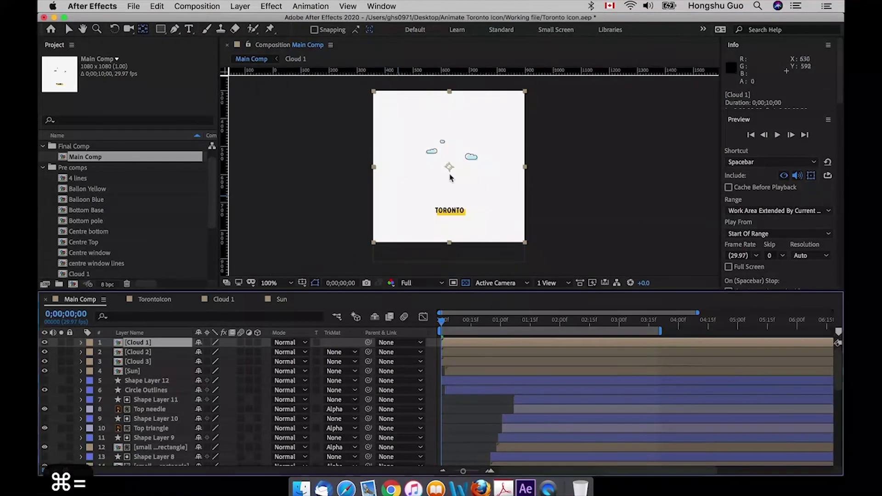
pyautogui.press('super+equal')
pyautogui.press('space')
pyautogui.moveTo(374, 128); pyautogui.dragTo(403, 184)
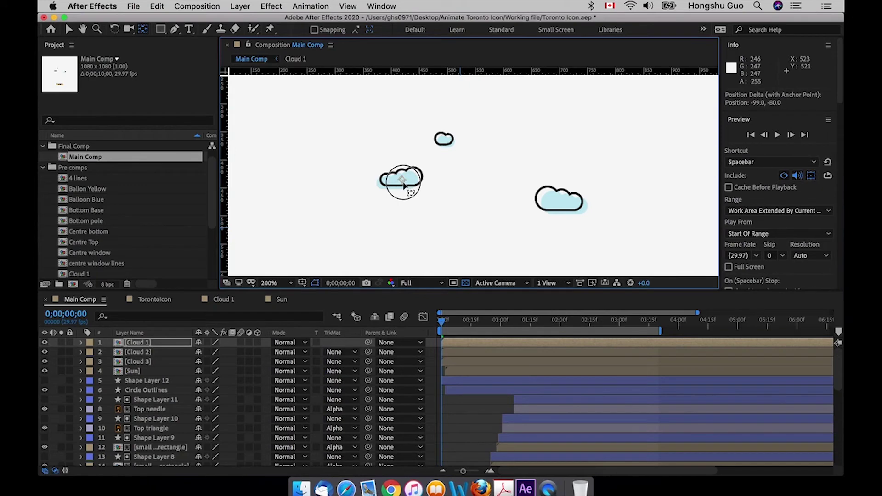
# - Place the Cloud 2 and Cloud 3 layers' anchor points on their respective clouds
pyautogui.click(73, 355)
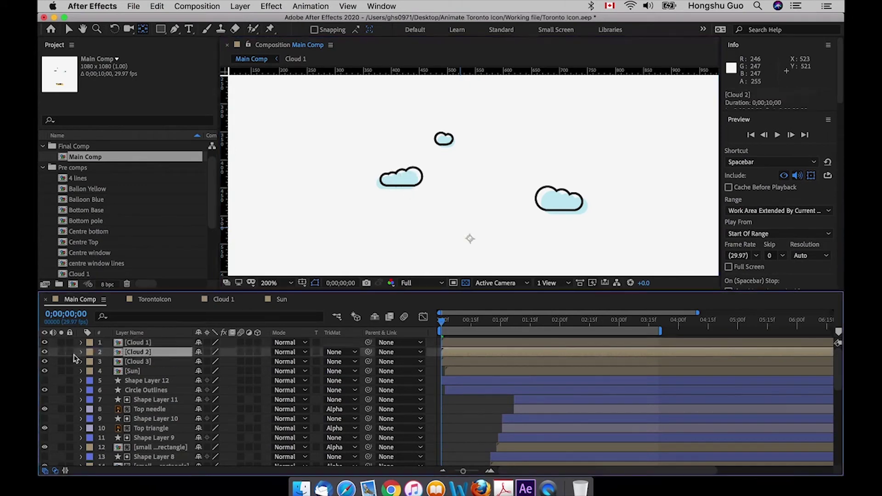
pyautogui.click(45, 361)
pyautogui.click(45, 361)
pyautogui.moveTo(469, 238); pyautogui.dragTo(560, 202)
pyautogui.click(134, 363)
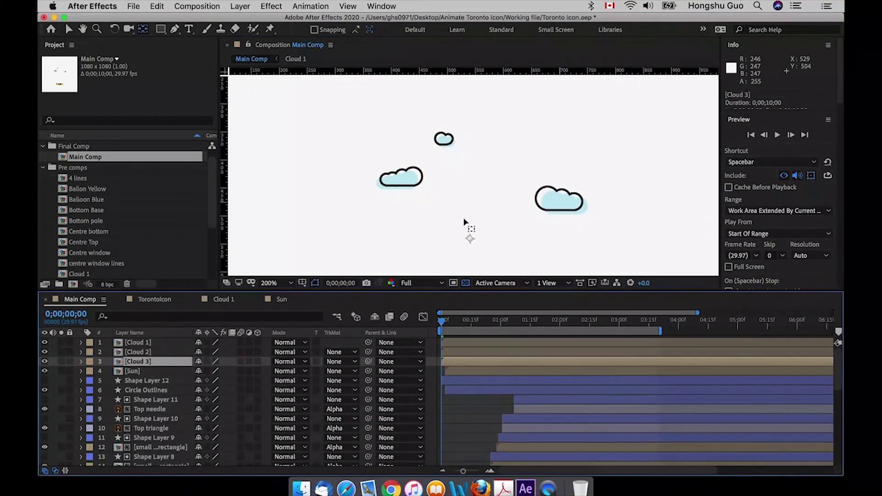
pyautogui.moveTo(469, 239); pyautogui.dragTo(448, 145)
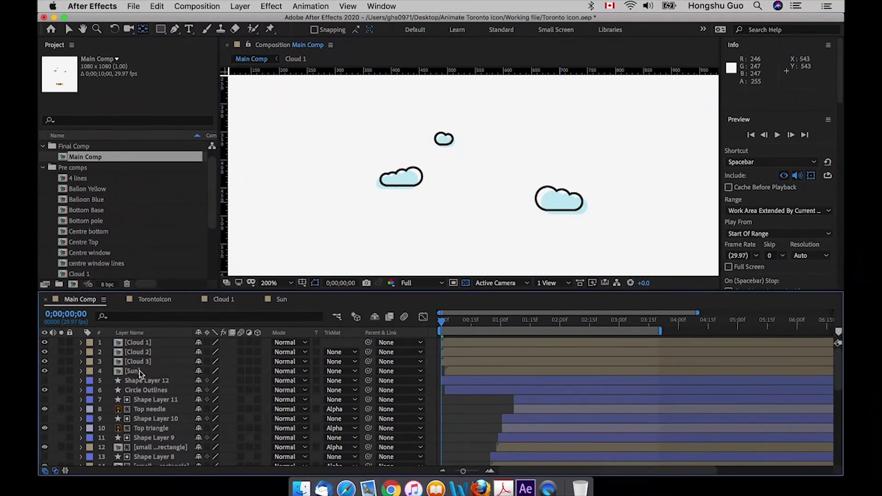
pyautogui.click(143, 362)
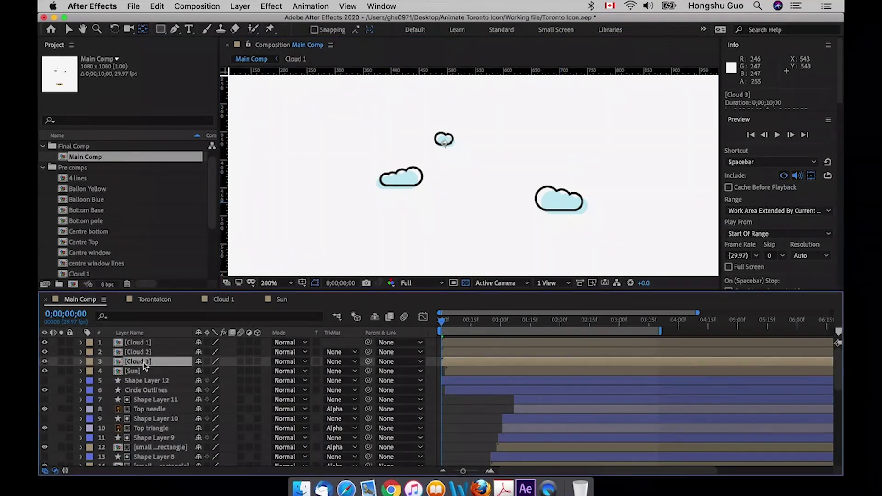
pyautogui.press('super+minus')
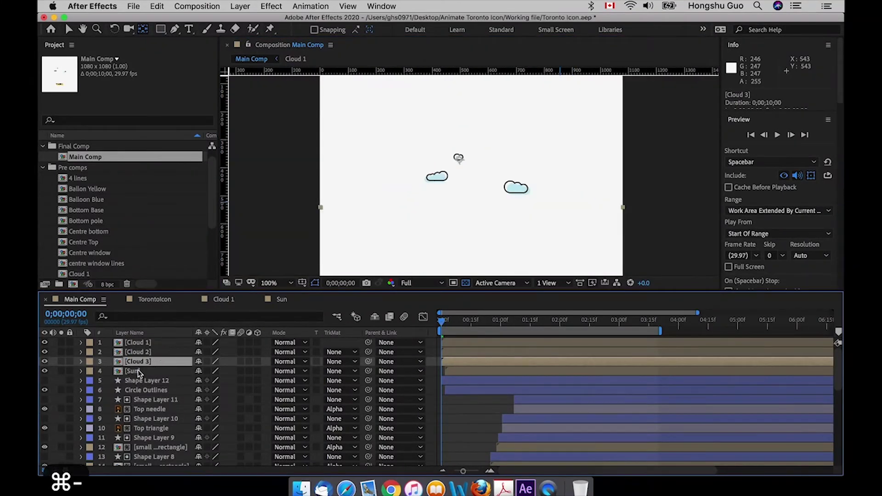
# - Reveal the Cloud 1 layer's Position and separate it into X and Y dimensions
pyautogui.click(137, 344)
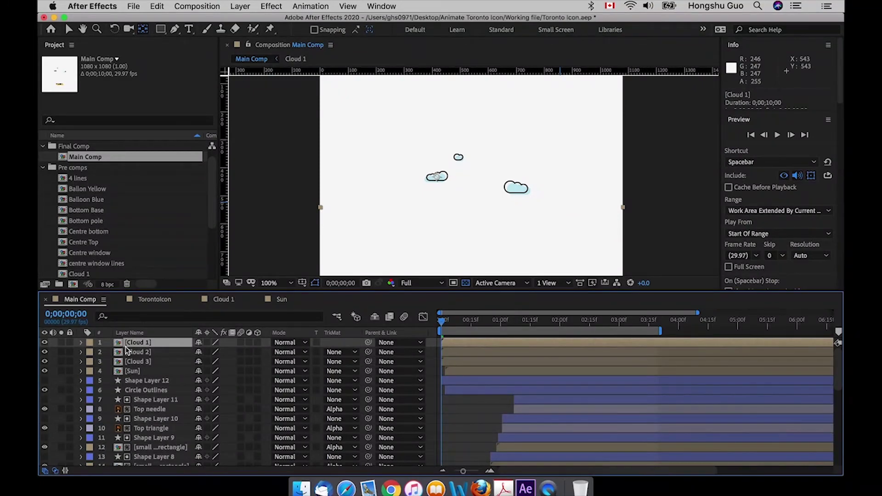
pyautogui.press('p')
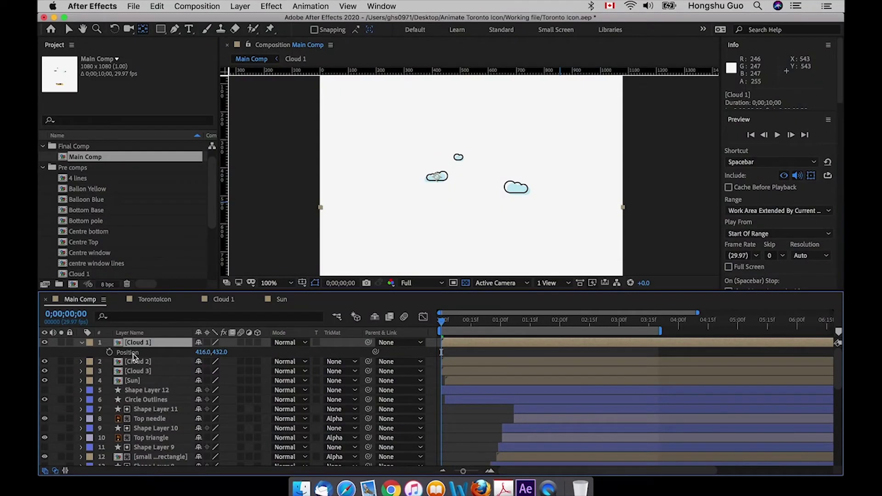
pyautogui.rightClick(134, 353)
pyautogui.click(157, 367)
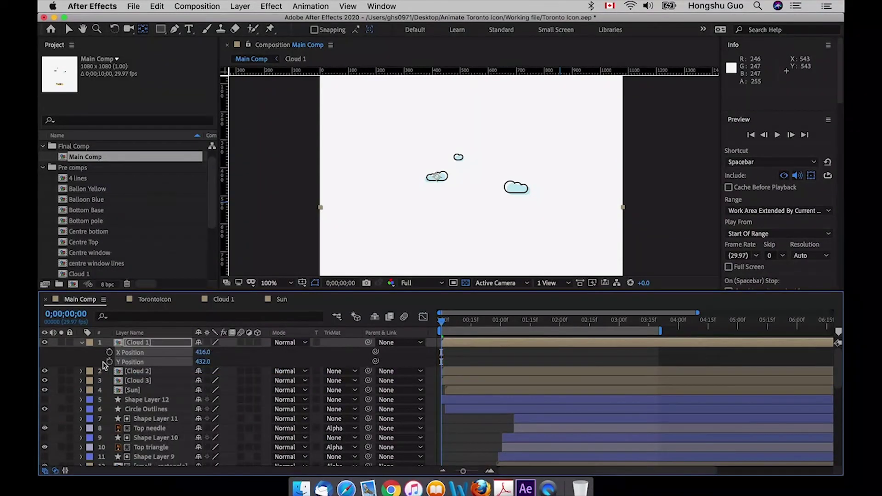
pyautogui.click(96, 365)
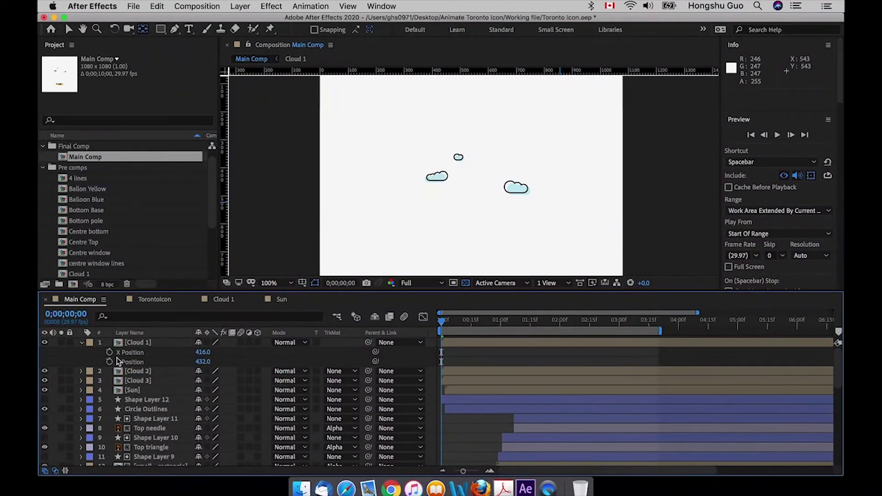
# - Keyframe Cloud 1's X Position from 358 at 0;00;00;20 to 416 at 0;00;01;13
pyautogui.moveTo(441, 320)
pyautogui.mouseDown()
pyautogui.moveTo(490, 320)
pyautogui.moveTo(481, 320)
pyautogui.mouseUp()
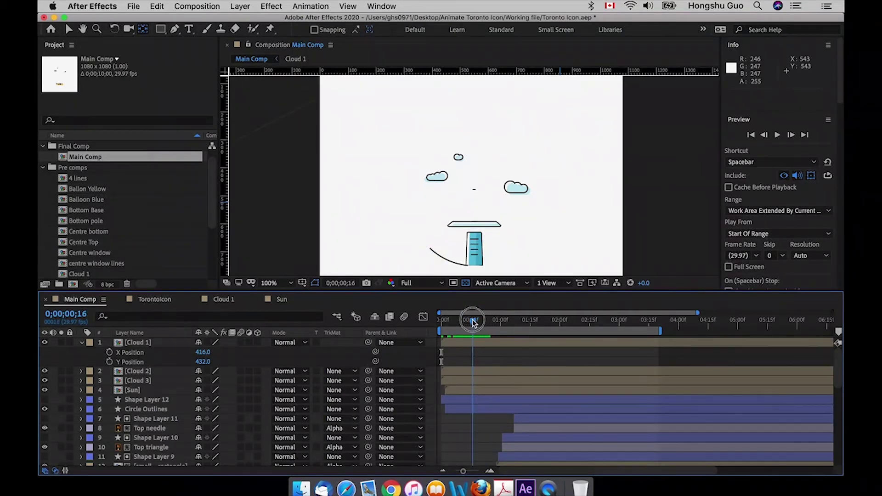
pyautogui.click(111, 357)
pyautogui.click(109, 353)
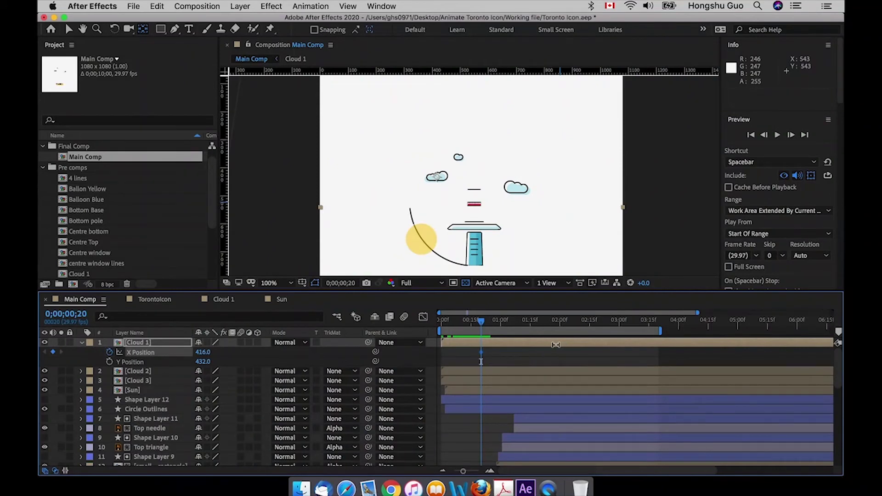
pyautogui.keyDown('shift'); pyautogui.click(480, 361); pyautogui.keyUp('shift')
pyautogui.moveTo(481, 352); pyautogui.dragTo(498, 352)
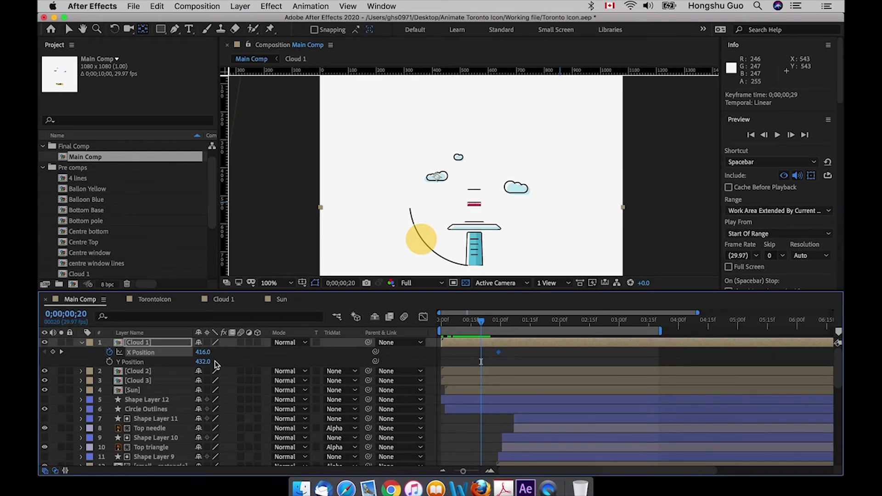
pyautogui.moveTo(202, 352); pyautogui.dragTo(176, 355)
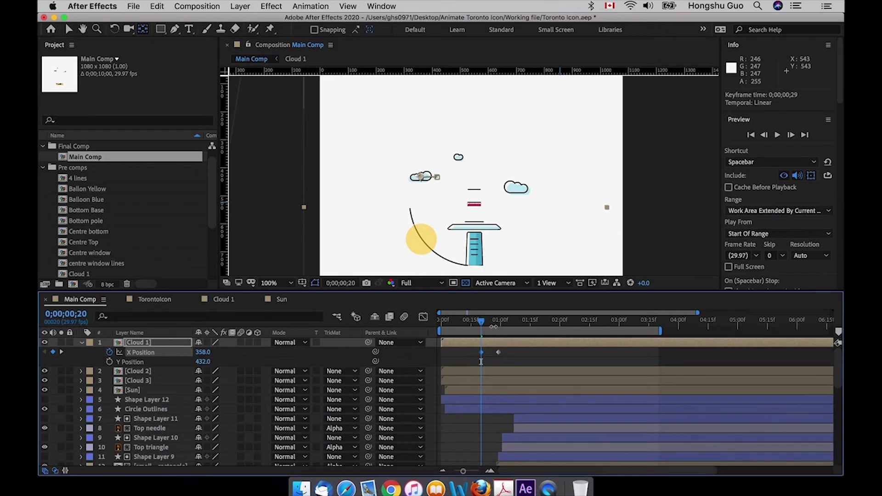
pyautogui.moveTo(498, 355); pyautogui.dragTo(526, 356)
pyautogui.moveTo(482, 321)
pyautogui.mouseDown()
pyautogui.moveTo(535, 324)
pyautogui.moveTo(481, 322)
pyautogui.mouseUp()
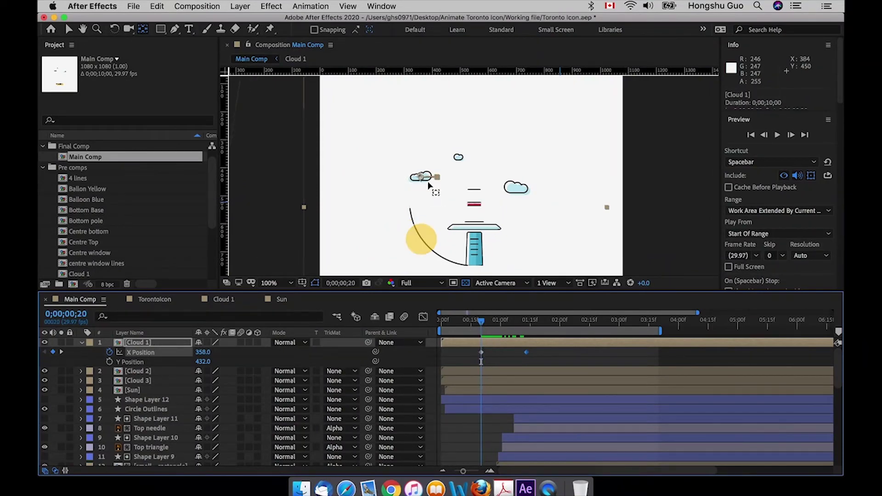
# - Fade Cloud 1 in with Opacity keyframes from 0% at 0;00;00;20 to 100% at 0;00;00;23
pyautogui.click(153, 344)
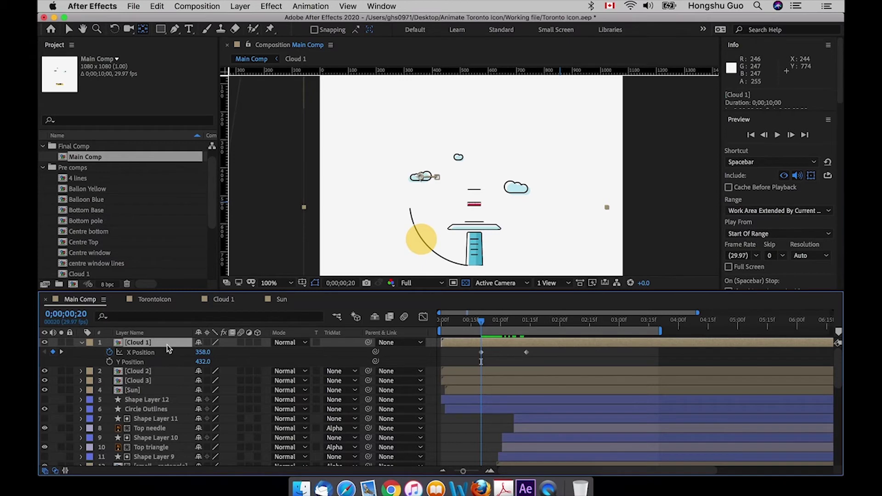
pyautogui.hotkey('shift', 't')
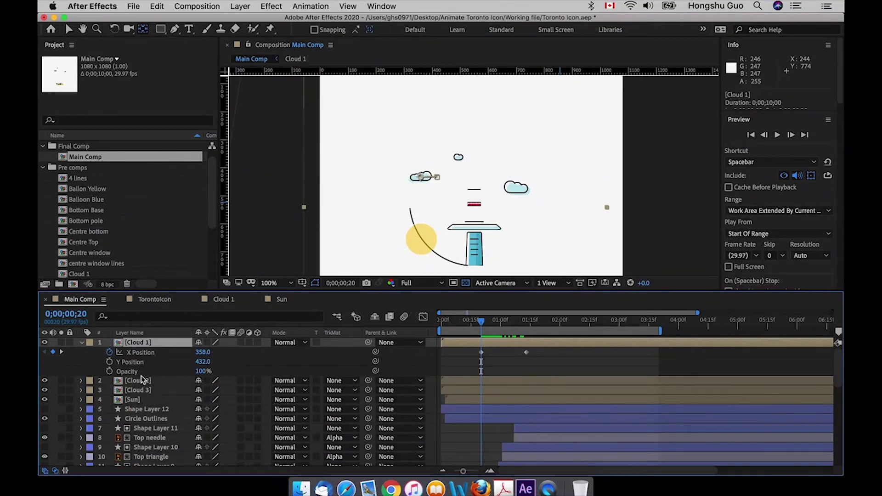
pyautogui.click(110, 371)
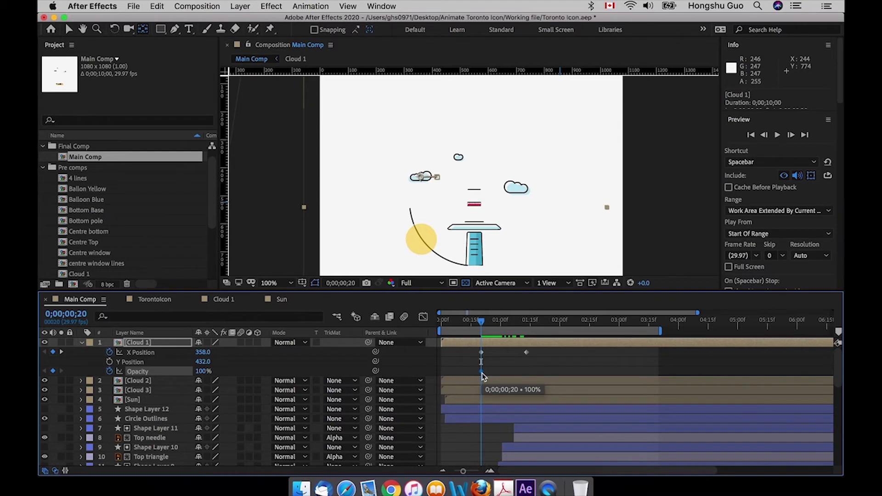
pyautogui.moveTo(482, 371); pyautogui.dragTo(487, 373)
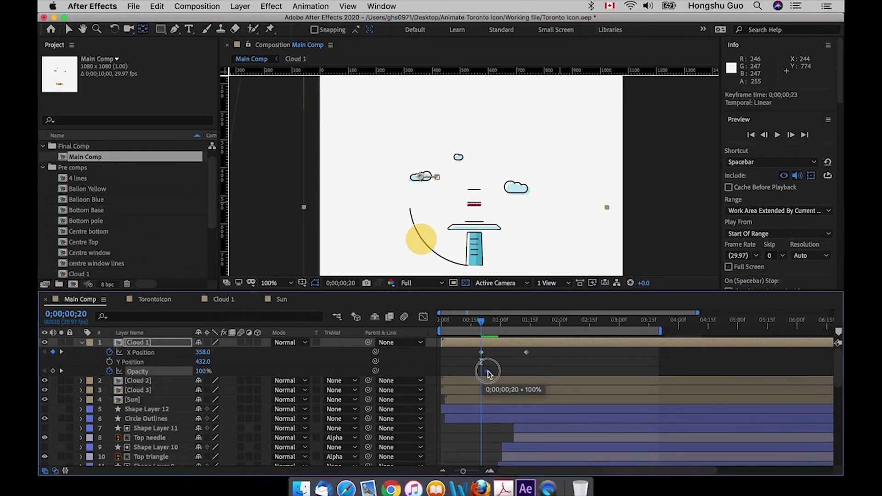
pyautogui.click(203, 371)
pyautogui.write('0')
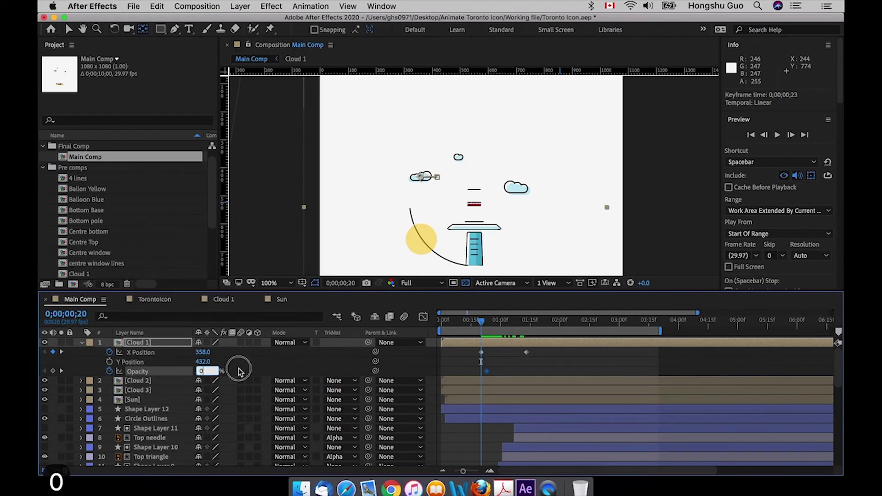
pyautogui.click(396, 357)
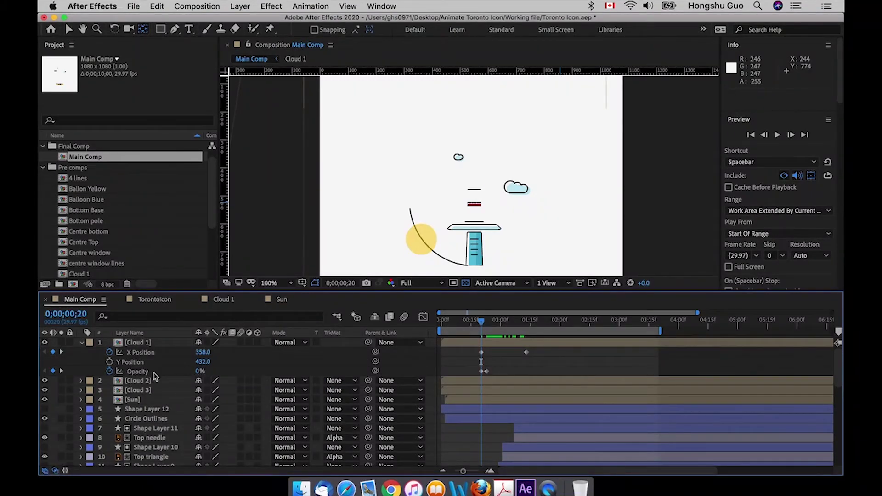
pyautogui.moveTo(482, 323); pyautogui.dragTo(488, 324)
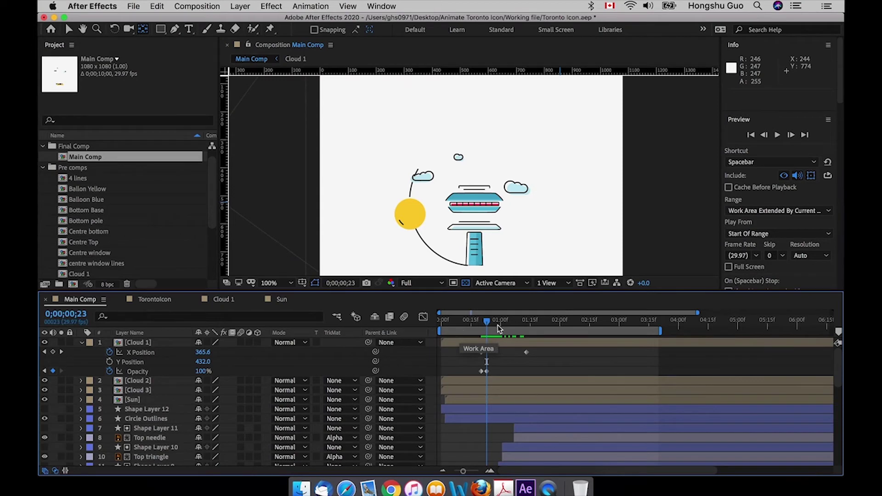
# - Delay Cloud 1's last X Position keyframe to 0;00;02;03 and preview the animation from the first frame
pyautogui.moveTo(488, 324); pyautogui.dragTo(526, 321)
pyautogui.moveTo(527, 353); pyautogui.dragTo(566, 354)
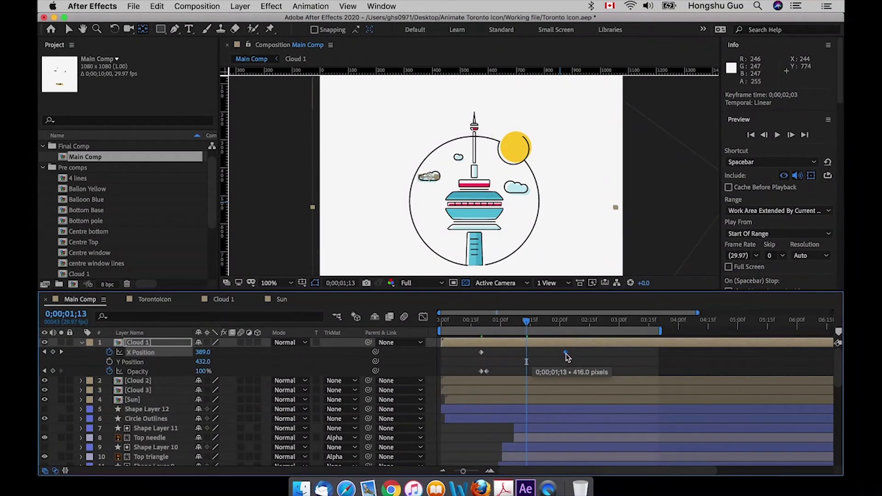
pyautogui.click(472, 321)
pyautogui.moveTo(472, 324); pyautogui.dragTo(435, 323)
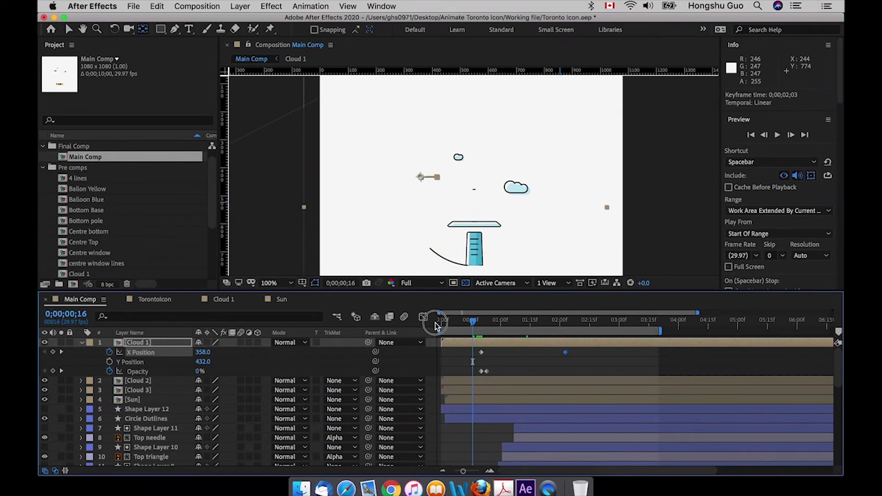
pyautogui.press('space')
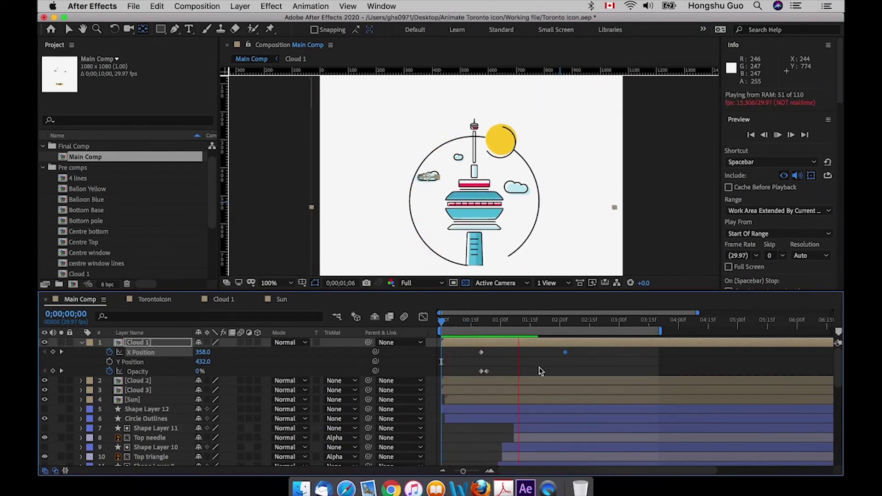
pyautogui.scroll(-1, 518, 357)
pyautogui.press('space')
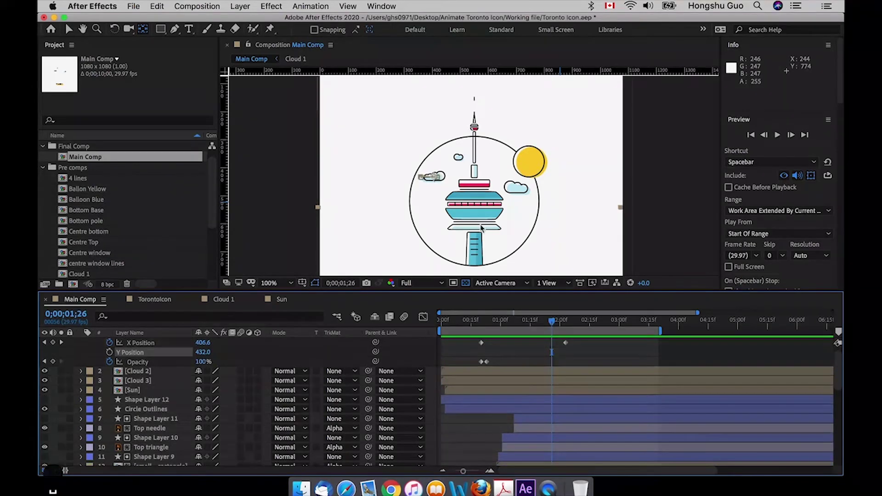
# - Move Cloud 1's last X Position keyframe to 0;00;03;17, and shift its first X Position and both Opacity keyframes to begin at 0;00;01;03
pyautogui.moveTo(568, 344); pyautogui.dragTo(653, 345)
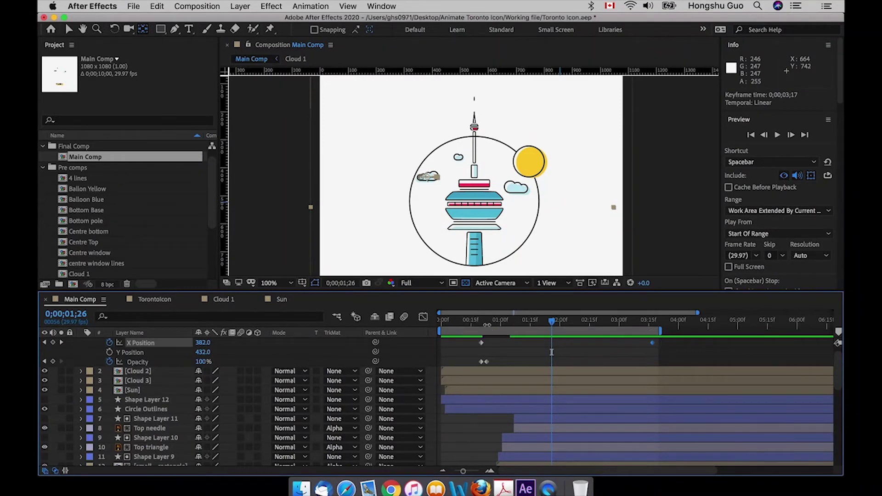
pyautogui.click(503, 315)
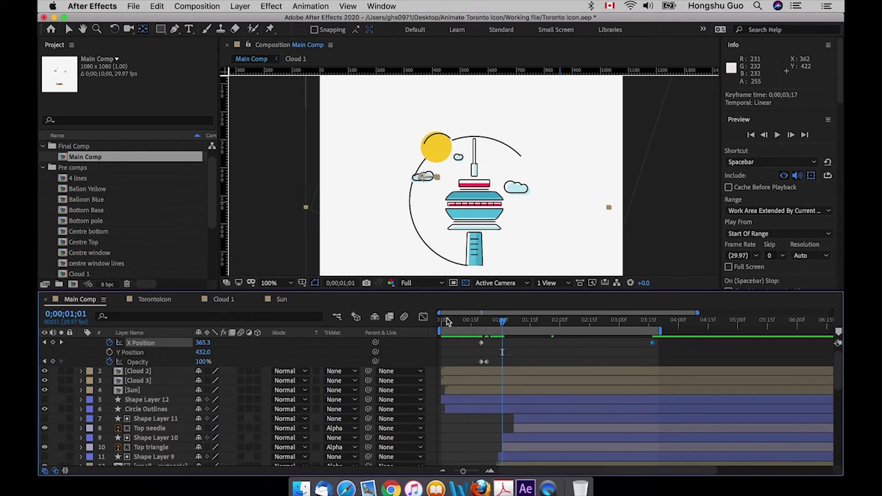
pyautogui.scroll(1, 487, 358)
pyautogui.moveTo(498, 372)
pyautogui.mouseDown()
pyautogui.moveTo(472, 349)
pyautogui.moveTo(485, 373)
pyautogui.moveTo(508, 373)
pyautogui.mouseUp()
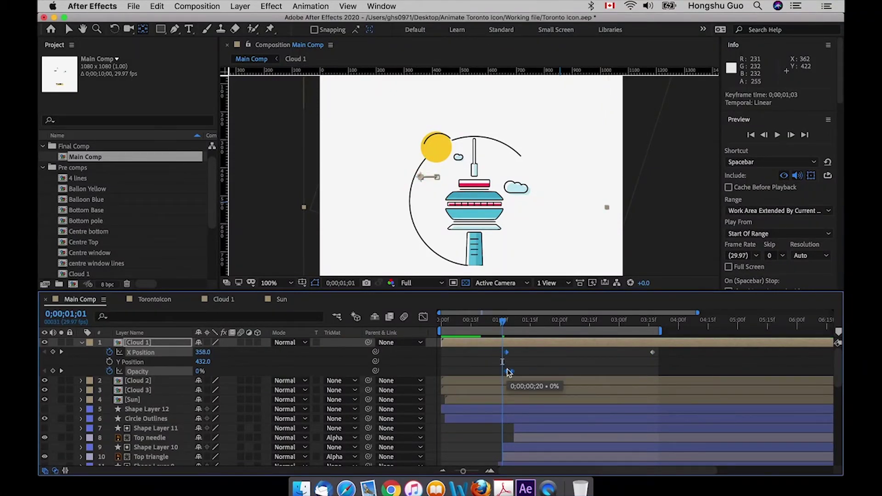
pyautogui.click(545, 368)
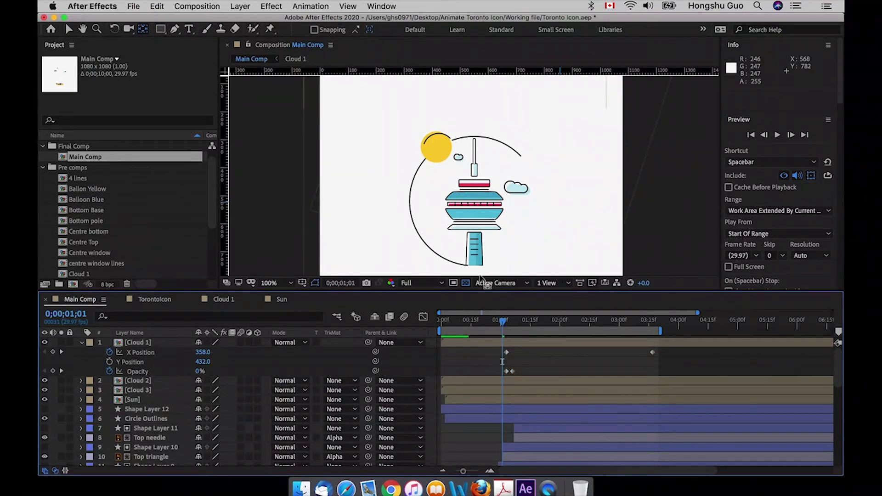
# - Shift Cloud 1's first X Position keyframe and both Opacity keyframes one frame earlier to begin at 0;00;01;02, checking against the sun's pass
pyautogui.click(507, 322)
pyautogui.moveTo(509, 323); pyautogui.dragTo(514, 323)
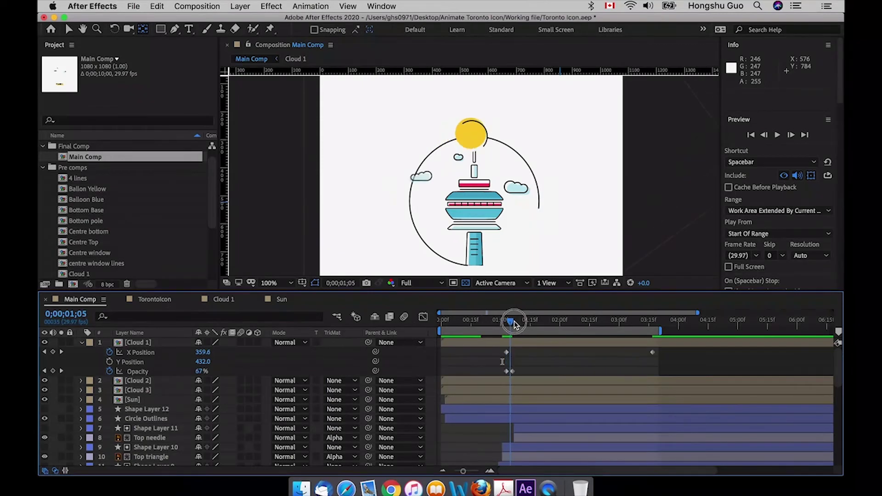
pyautogui.click(507, 372)
pyautogui.moveTo(505, 374); pyautogui.dragTo(503, 375)
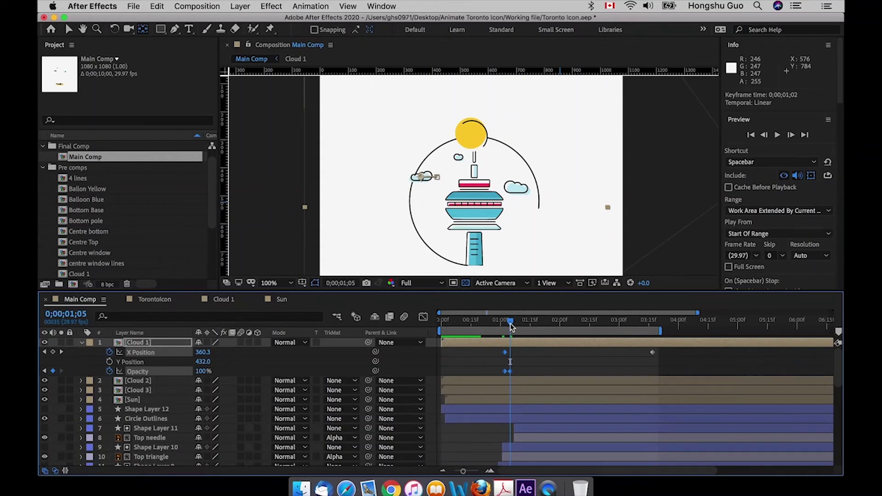
pyautogui.moveTo(511, 327)
pyautogui.mouseDown()
pyautogui.moveTo(504, 330)
pyautogui.moveTo(515, 325)
pyautogui.mouseUp()
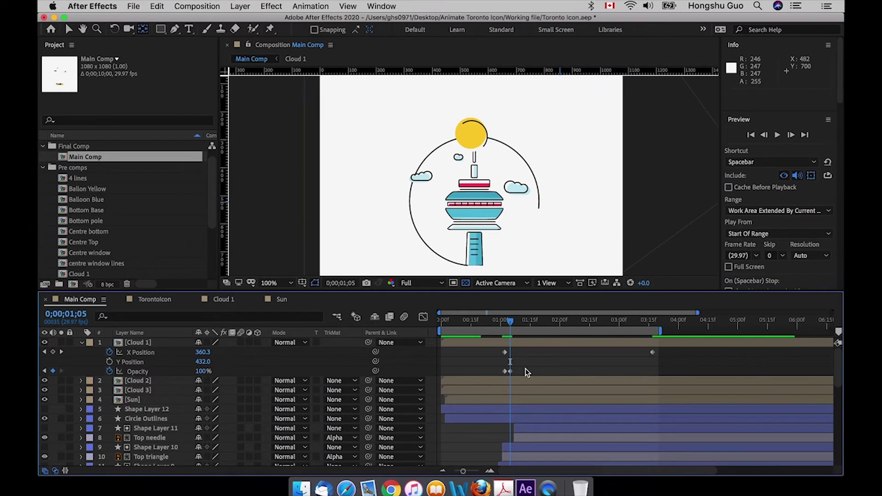
# - Set Cloud 1's X Position keyframe at 0;00;01;02 to 378, preview the animation and scrub to 0;00;02;01
pyautogui.moveTo(527, 372)
pyautogui.mouseDown()
pyautogui.moveTo(494, 386)
pyautogui.moveTo(512, 371)
pyautogui.mouseUp()
pyautogui.press('super+z')
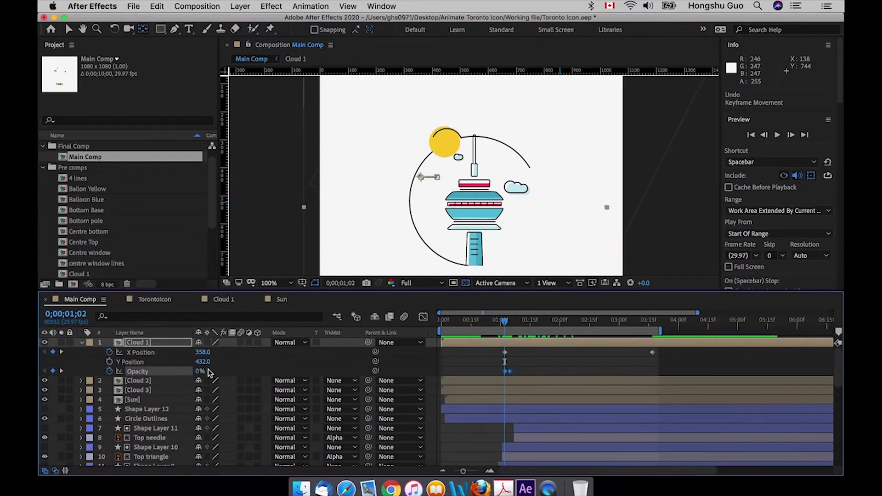
pyautogui.click(237, 362)
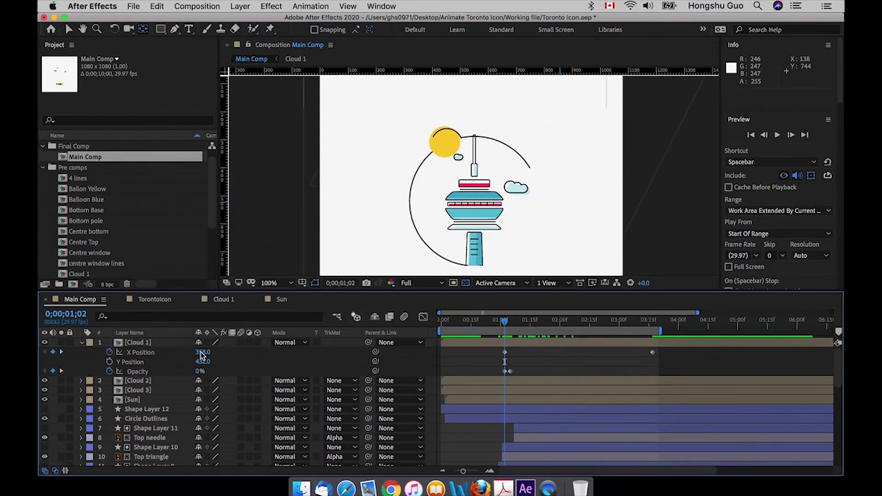
pyautogui.hscroll(3, 197, 357)
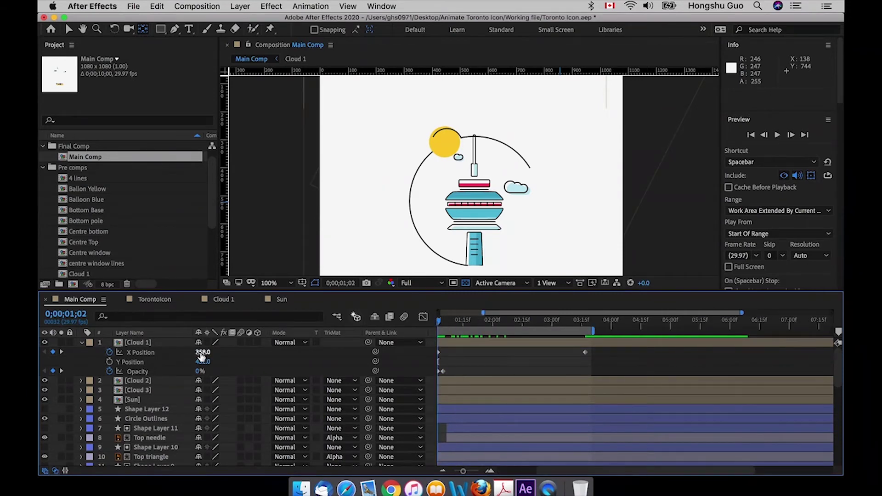
pyautogui.moveTo(201, 357); pyautogui.dragTo(206, 354)
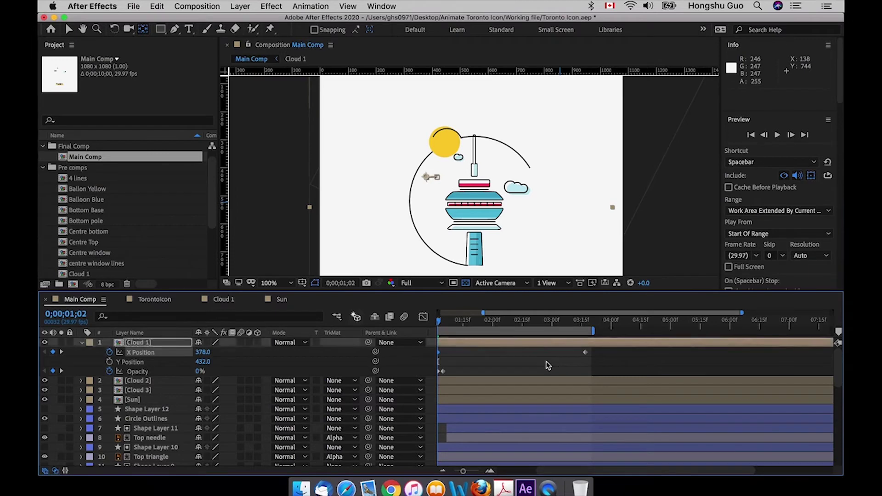
pyautogui.press('space')
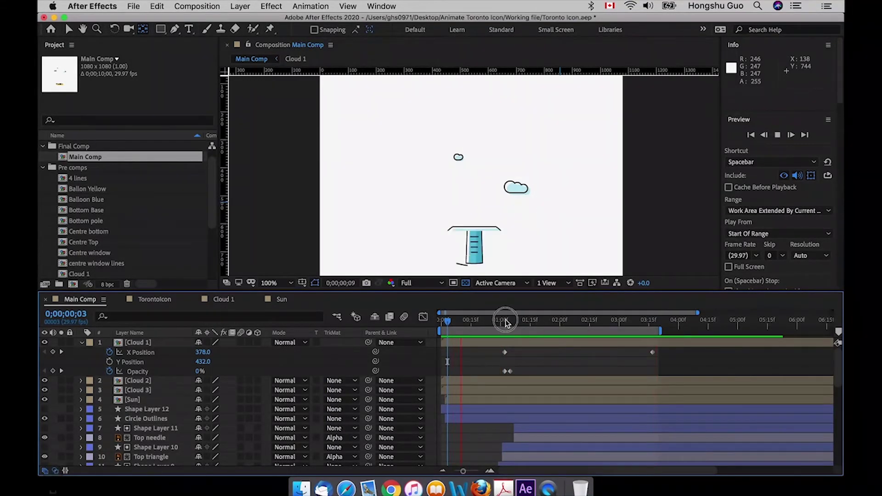
pyautogui.click(509, 321)
pyautogui.moveTo(522, 322); pyautogui.dragTo(561, 321)
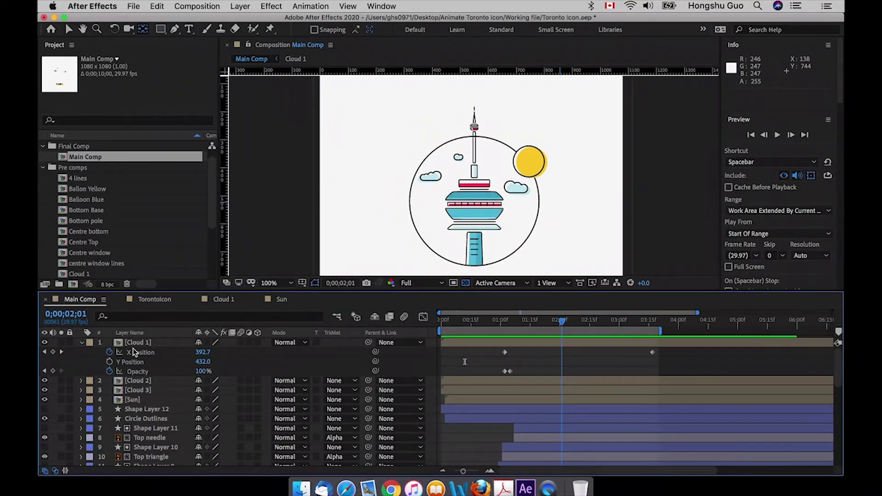
# - Separate Cloud 2's Position into X and Y dimensions and reveal its Opacity property as well
pyautogui.click(137, 381)
pyautogui.press('p')
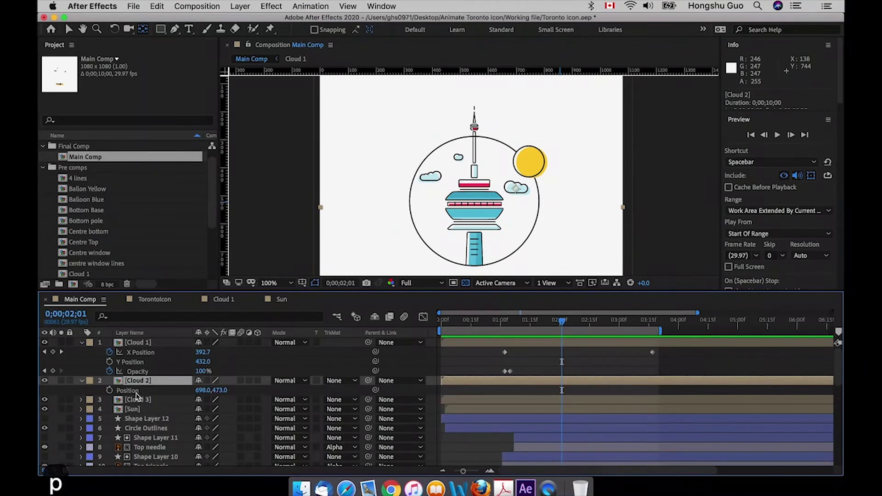
pyautogui.rightClick(138, 392)
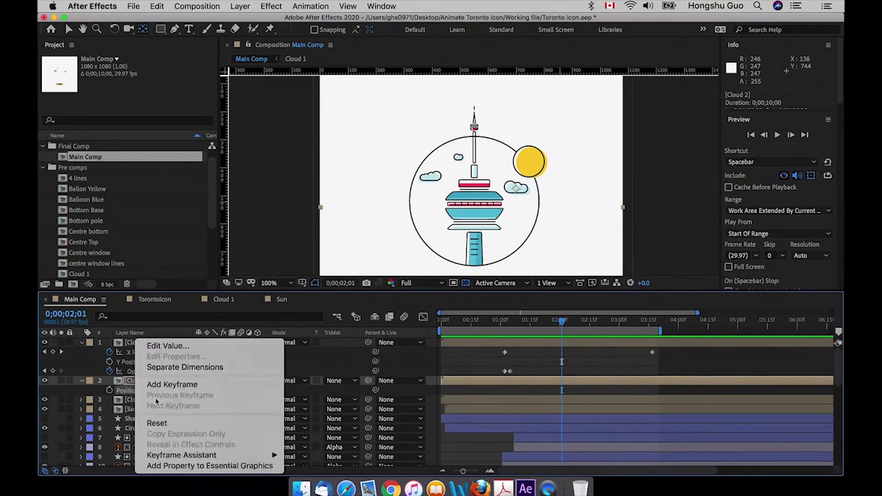
pyautogui.click(151, 368)
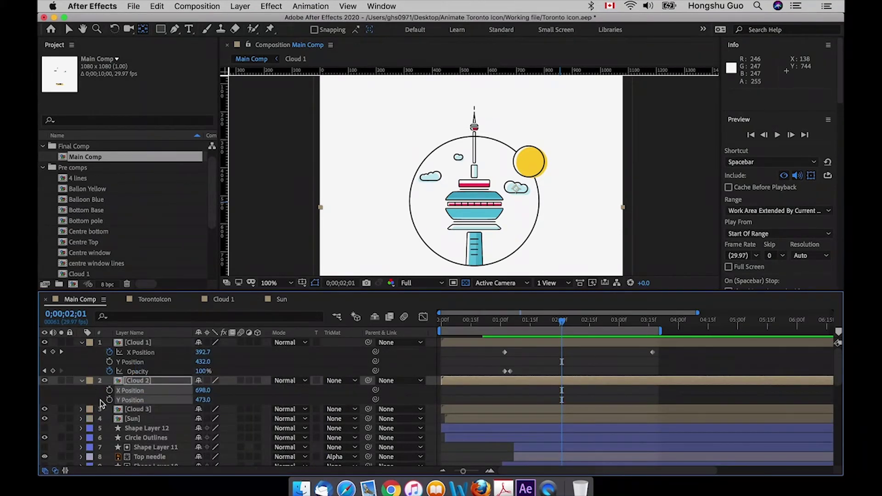
pyautogui.click(137, 389)
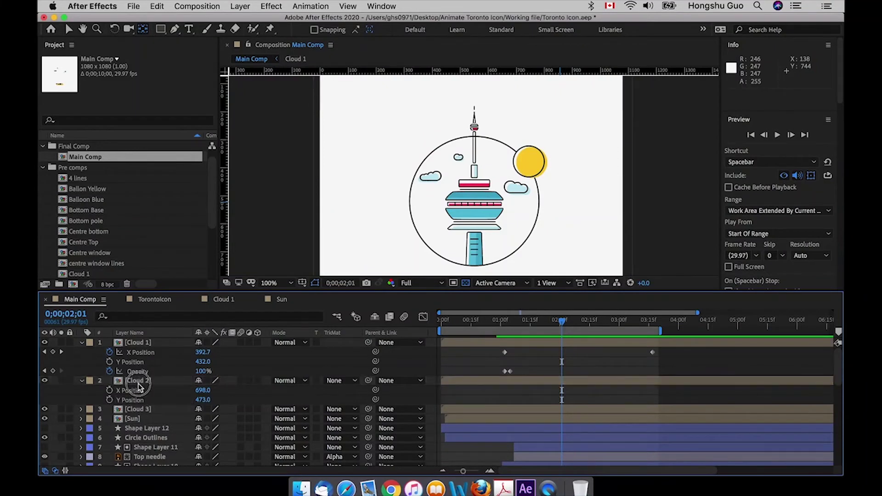
pyautogui.click(138, 384)
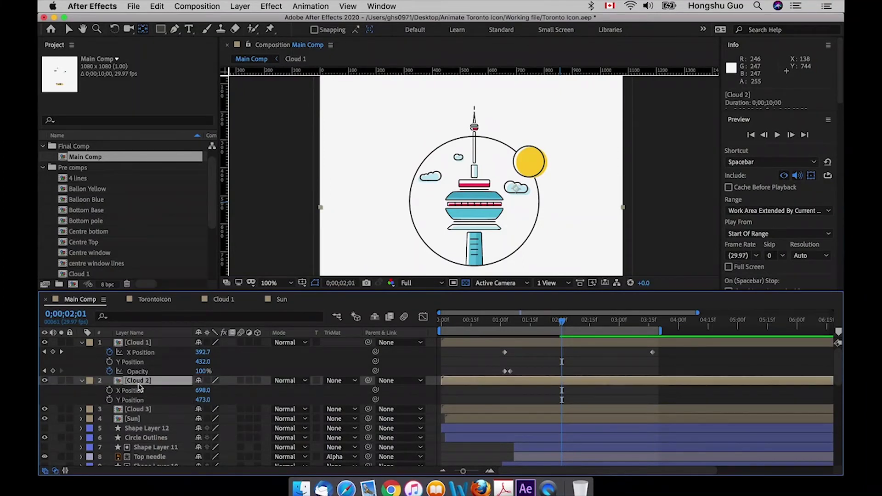
pyautogui.hotkey('shift', 't')
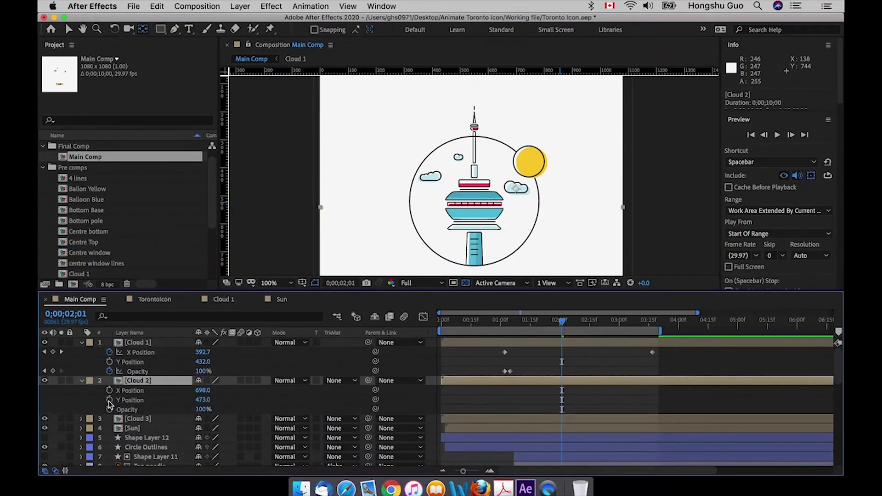
# - Add a Cloud 2 X Position keyframe at 0;00;03;16 and a 100% Opacity keyframe at 0;00;01;05
pyautogui.click(109, 390)
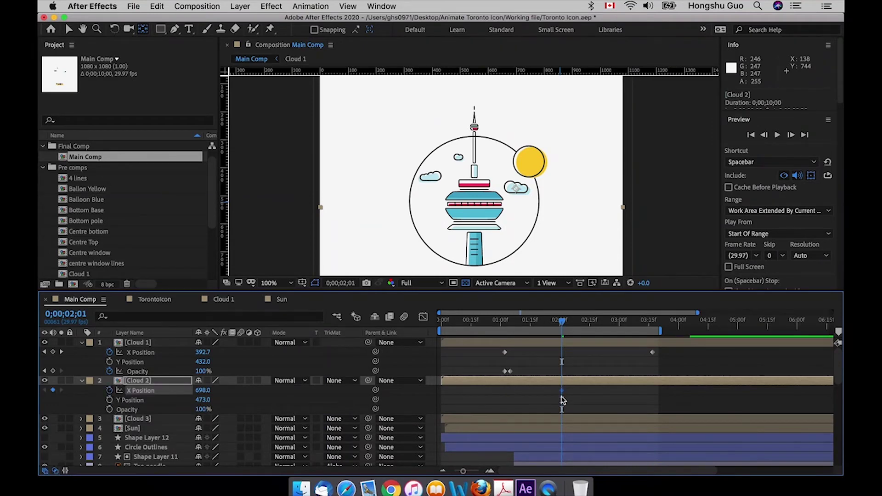
pyautogui.moveTo(562, 393); pyautogui.dragTo(651, 393)
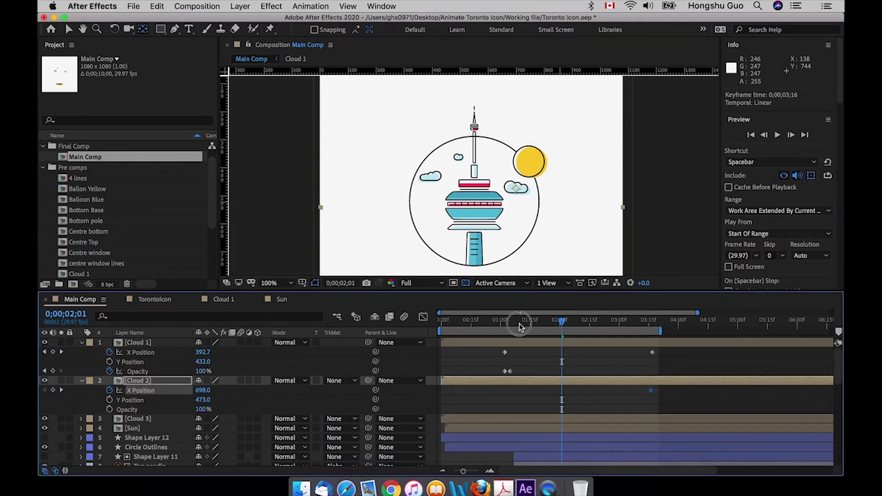
pyautogui.moveTo(518, 321); pyautogui.dragTo(512, 328)
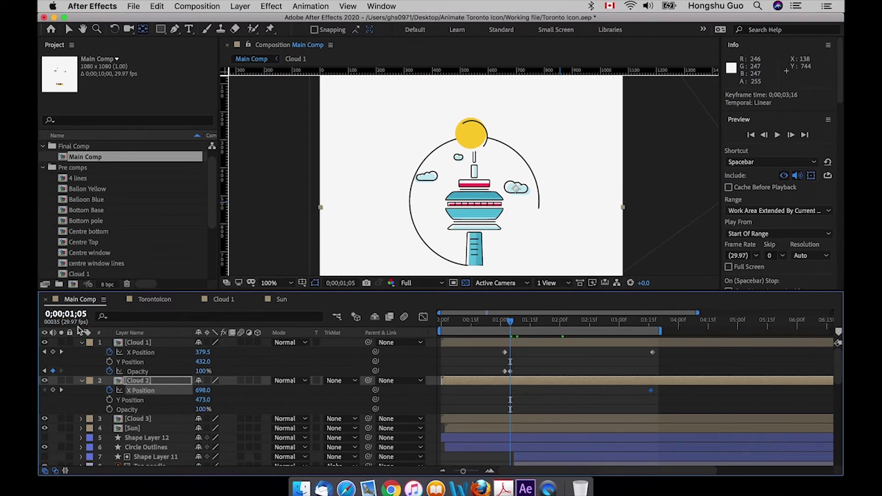
pyautogui.click(110, 409)
pyautogui.click(120, 410)
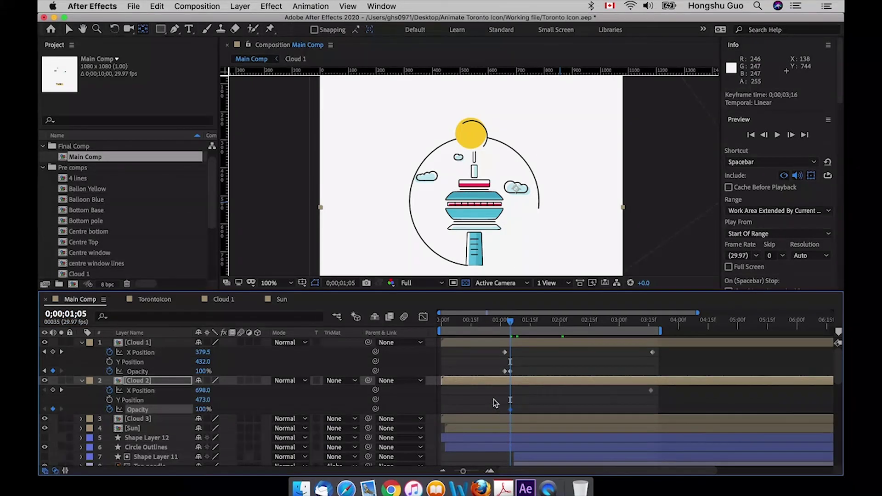
# - At 0;00;01;02, set Cloud 2's Opacity to 0% and its X Position to 727
pyautogui.moveTo(510, 320); pyautogui.dragTo(505, 320)
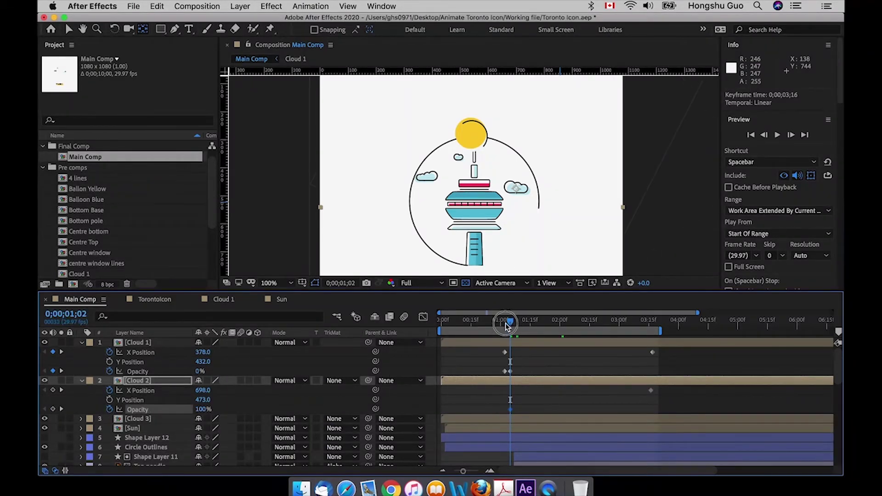
pyautogui.click(203, 410)
pyautogui.write('0')
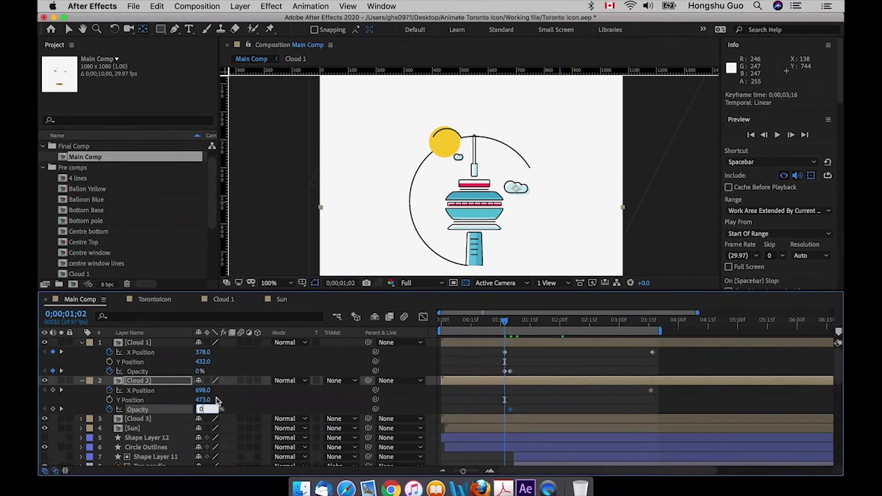
pyautogui.click(217, 397)
pyautogui.moveTo(204, 391)
pyautogui.mouseDown()
pyautogui.moveTo(196, 394)
pyautogui.moveTo(238, 395)
pyautogui.moveTo(218, 395)
pyautogui.mouseUp()
# - Set Cloud 2's X Position keyframe at 0;00;03;16 to 687
pyautogui.moveTo(647, 321); pyautogui.dragTo(646, 321)
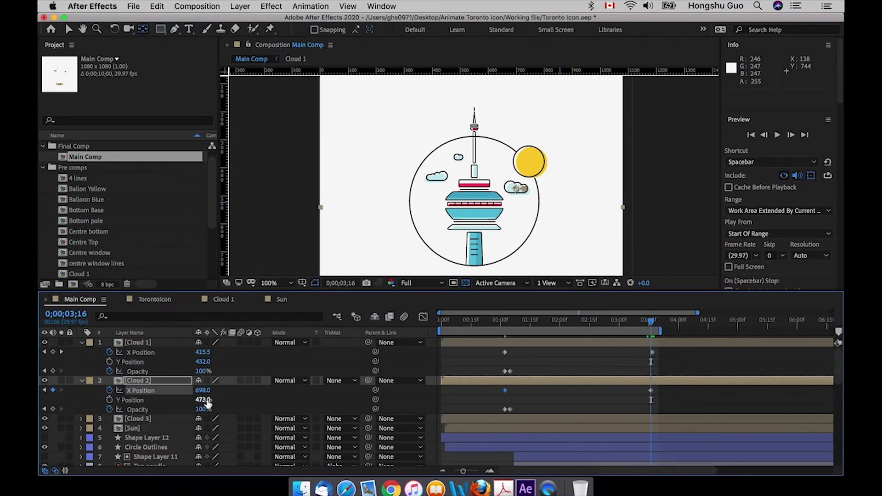
pyautogui.moveTo(204, 391); pyautogui.dragTo(198, 391)
pyautogui.click(561, 403)
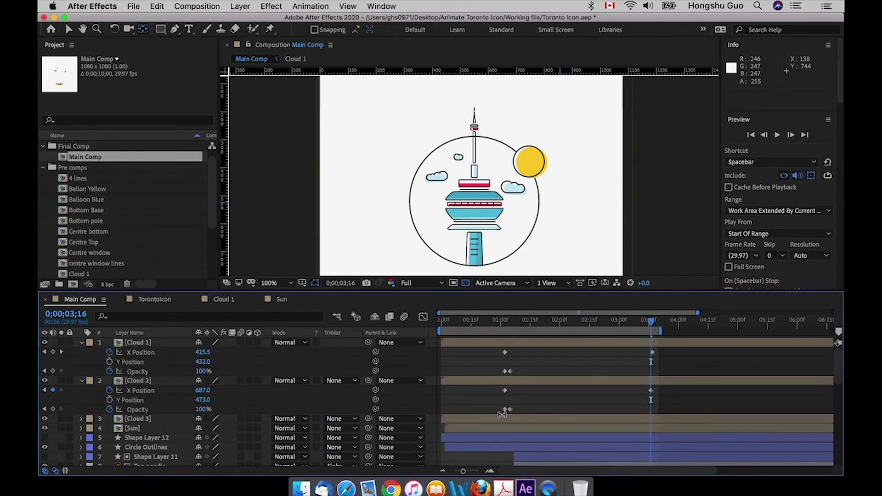
# - Separate Cloud 3's Position into X and Y dimensions and reveal its Opacity property
pyautogui.click(516, 417)
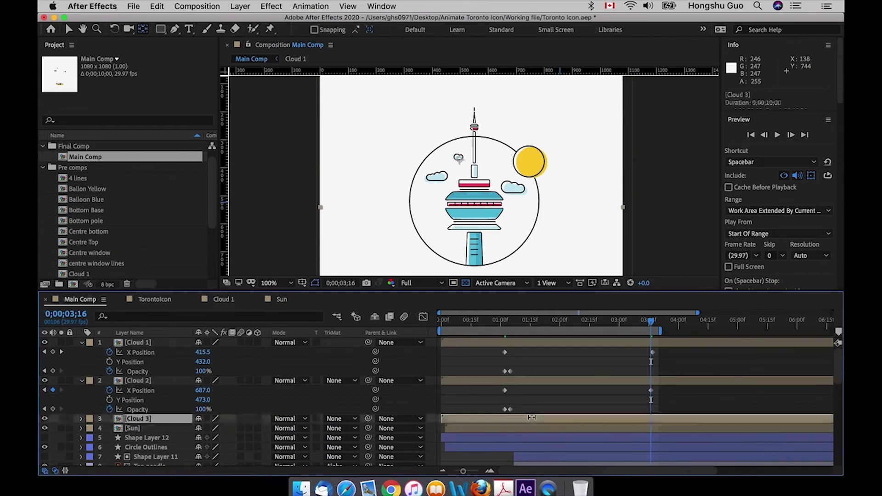
pyautogui.press('p')
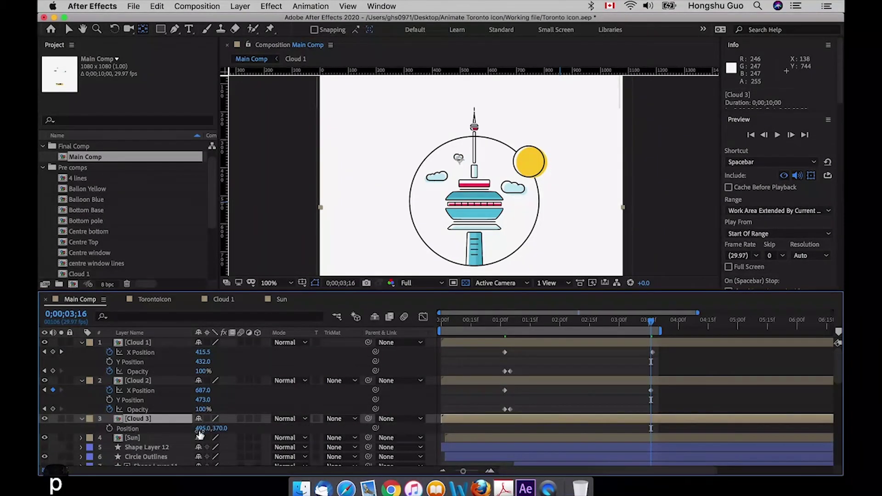
pyautogui.click(133, 430)
pyautogui.rightClick(133, 430)
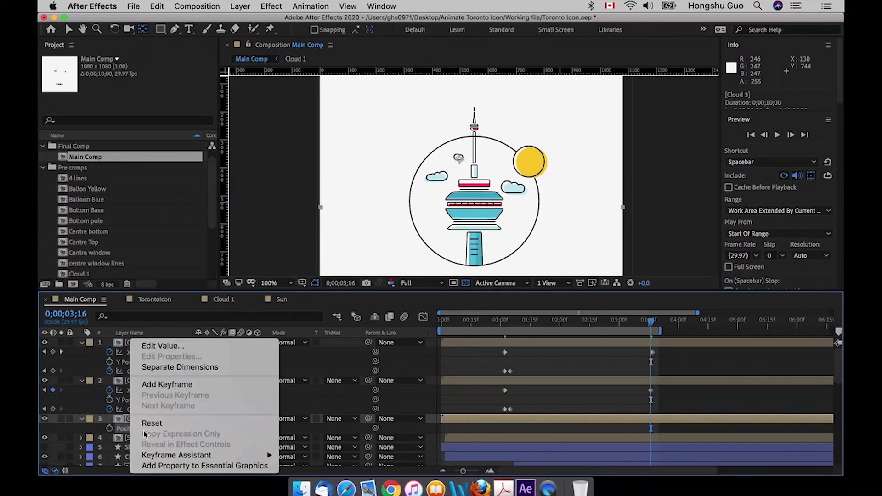
pyautogui.click(163, 366)
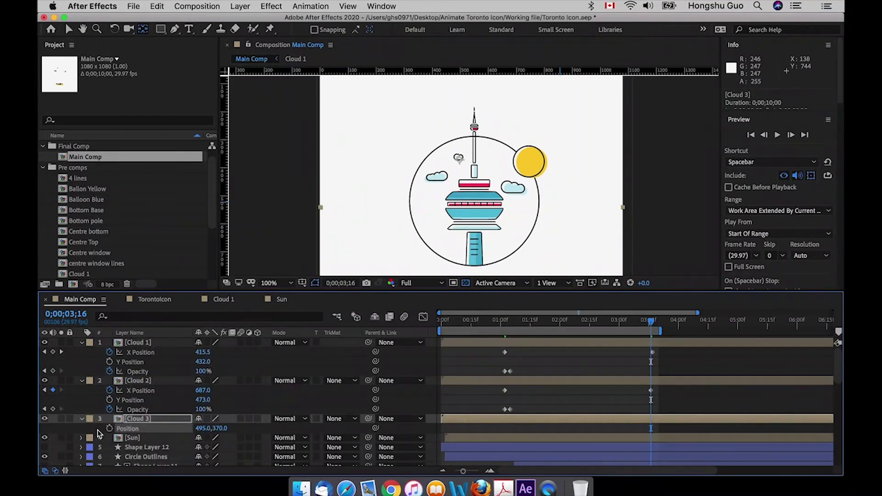
pyautogui.scroll(-1, 127, 416)
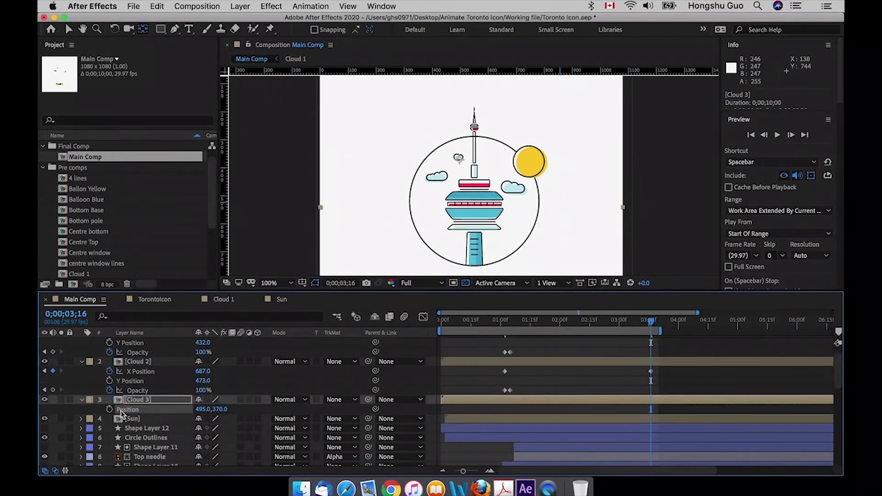
pyautogui.rightClick(124, 409)
pyautogui.click(172, 371)
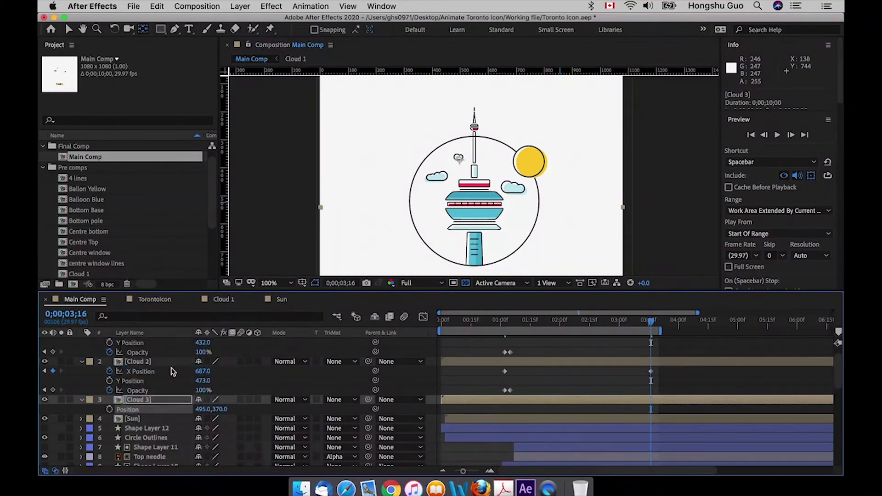
pyautogui.press('F2')
pyautogui.click(145, 400)
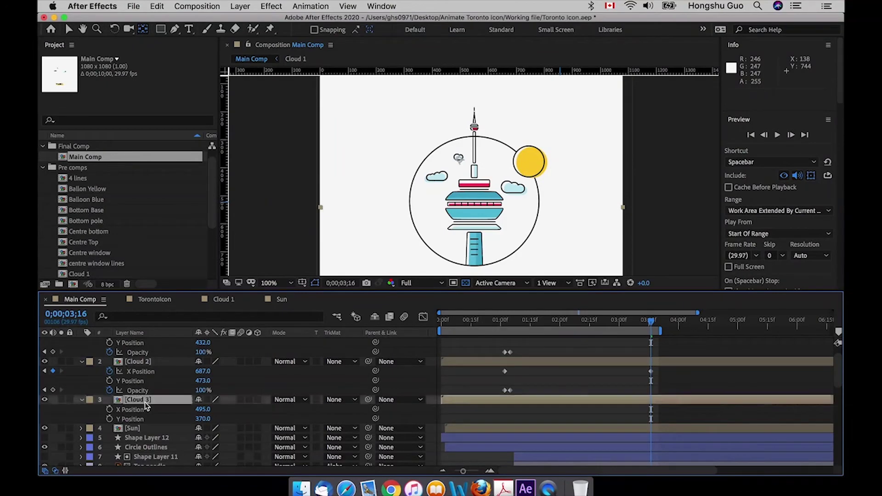
pyautogui.hotkey('shift', 't')
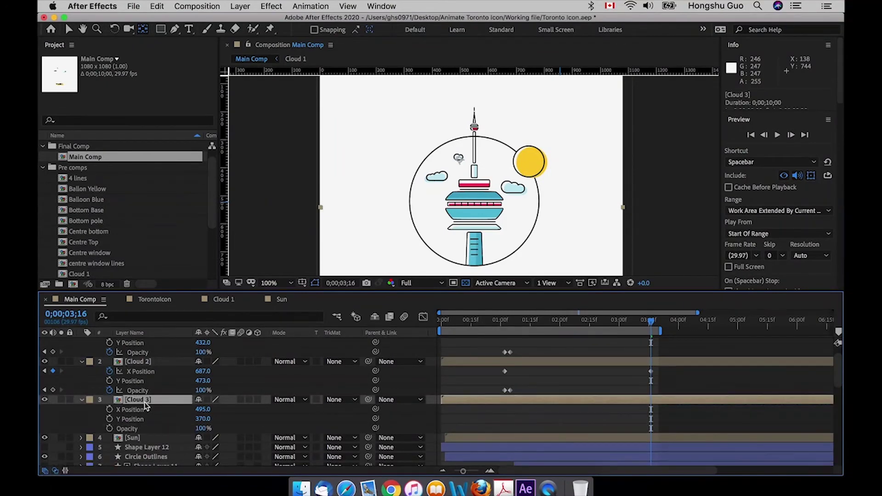
# - Add Cloud 3 keyframes for X Position at 0;00;03;16 and for 100% Opacity at 0;00;01;05
pyautogui.click(110, 429)
pyautogui.click(109, 409)
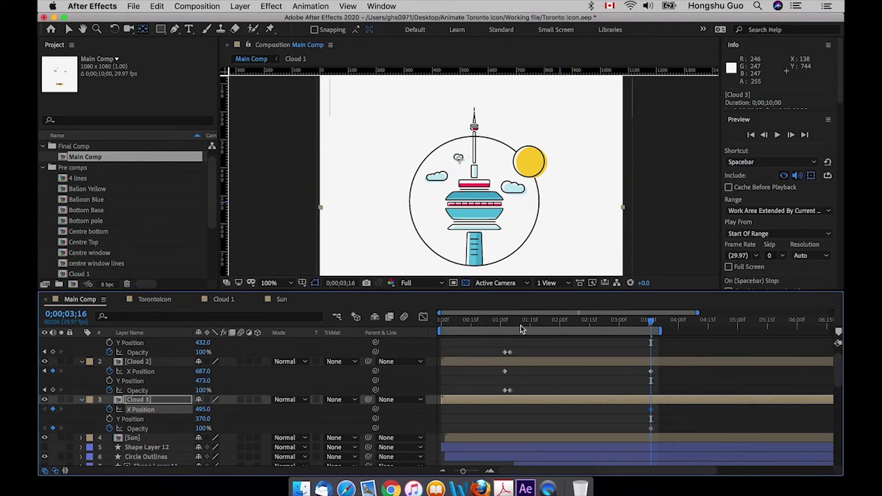
pyautogui.moveTo(515, 327); pyautogui.dragTo(511, 321)
pyautogui.moveTo(651, 428); pyautogui.dragTo(511, 429)
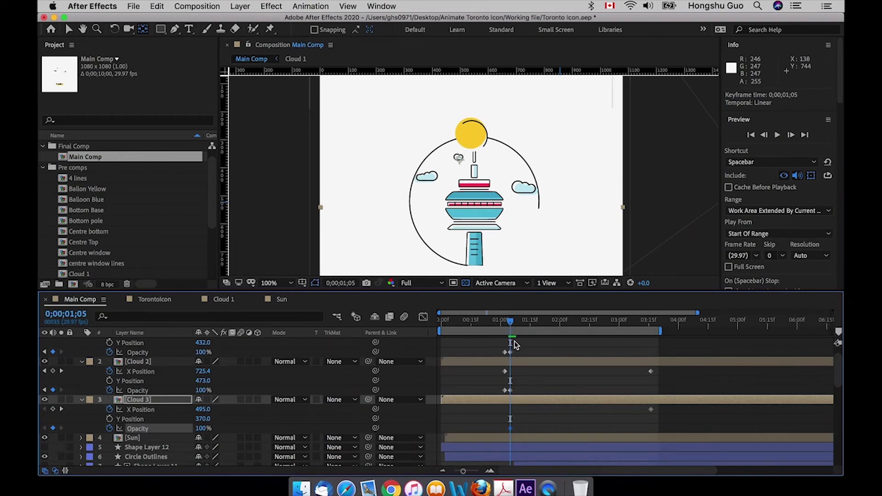
# - At 0;00;01;02, set Cloud 3's Opacity to 0% and X Position to 472, and return to the first frame
pyautogui.click(504, 325)
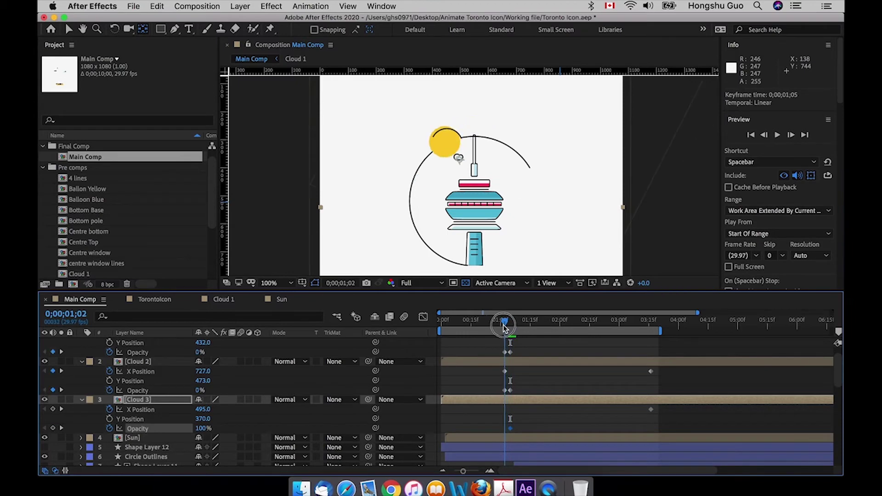
pyautogui.click(204, 429)
pyautogui.click(203, 428)
pyautogui.write('0')
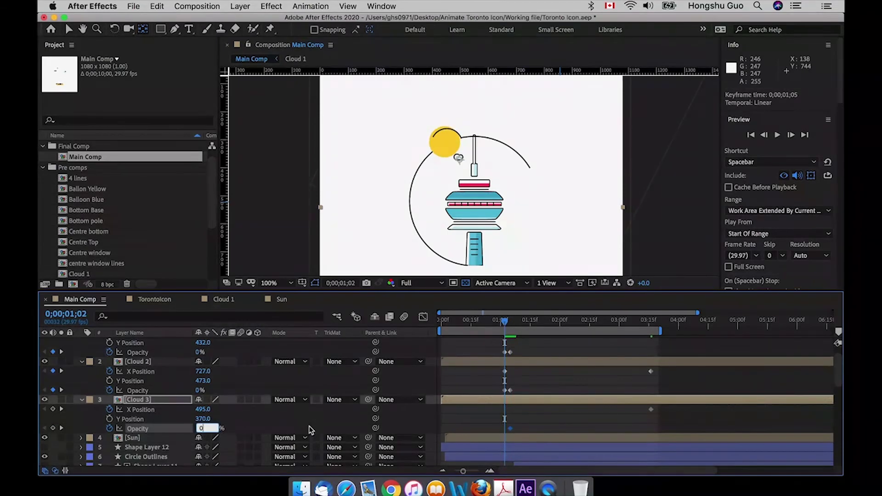
pyautogui.click(317, 426)
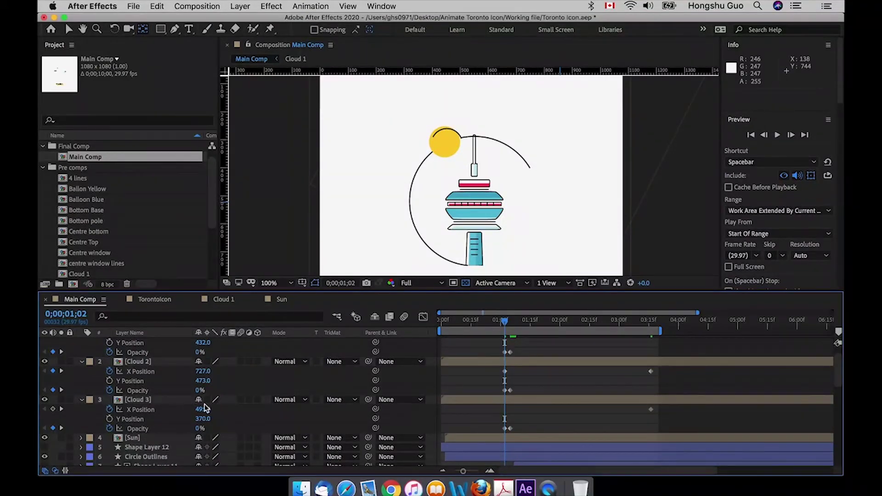
pyautogui.moveTo(205, 408); pyautogui.dragTo(186, 413)
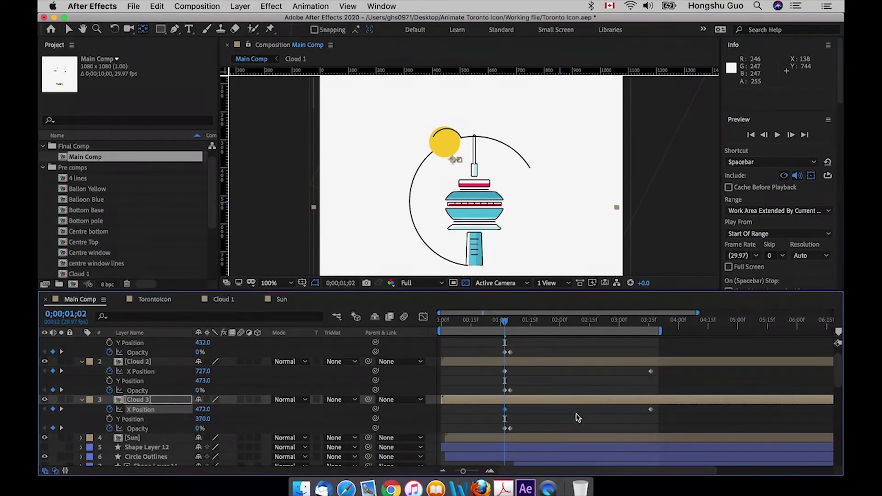
pyautogui.moveTo(505, 320); pyautogui.dragTo(430, 317)
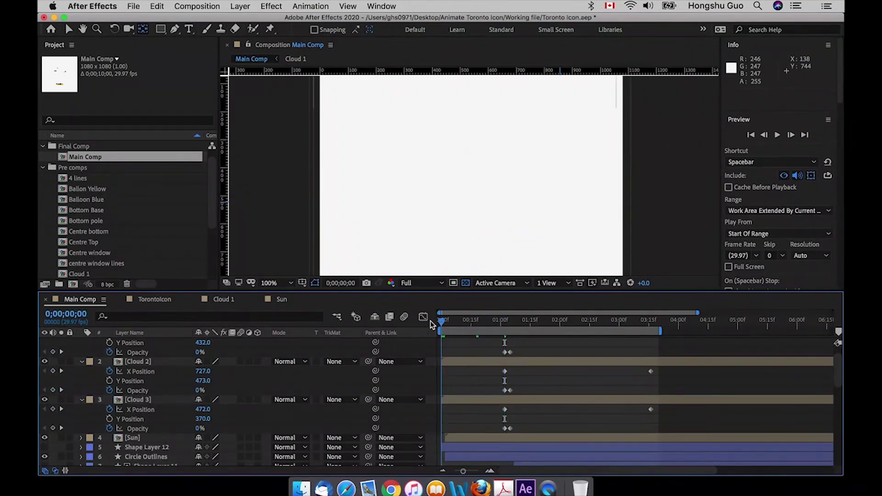
# - Preview the cloud animation and trim the start of all three cloud layers to 0;00;01;02
pyautogui.press('space')
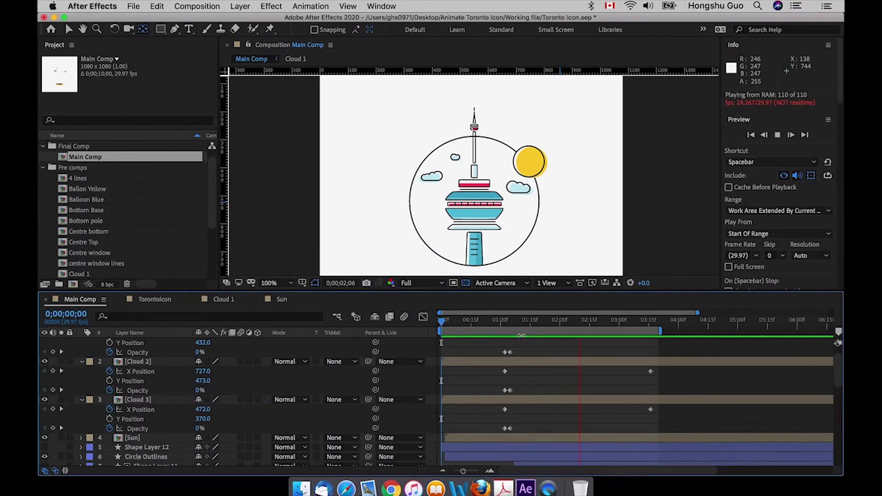
pyautogui.press('space')
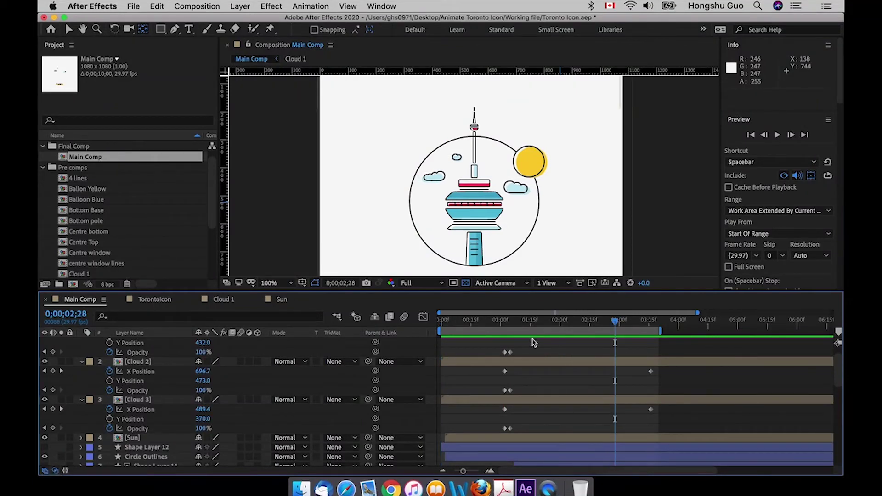
pyautogui.click(505, 325)
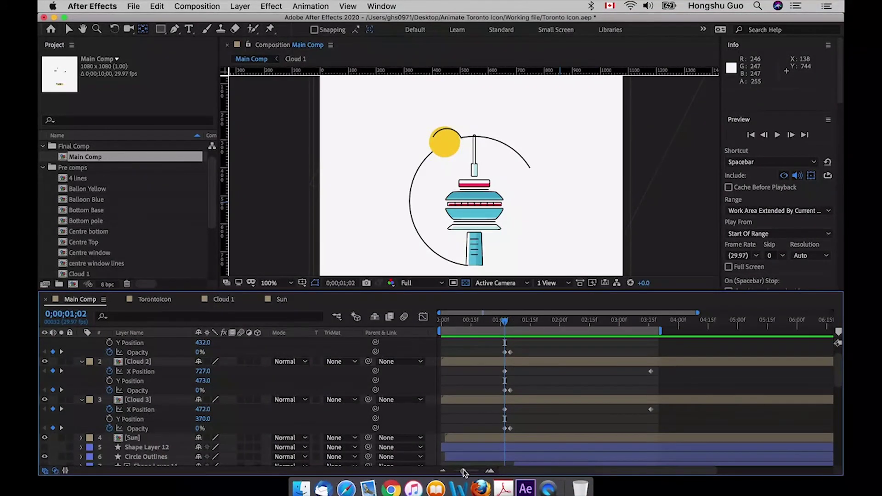
pyautogui.moveTo(464, 471); pyautogui.dragTo(465, 471)
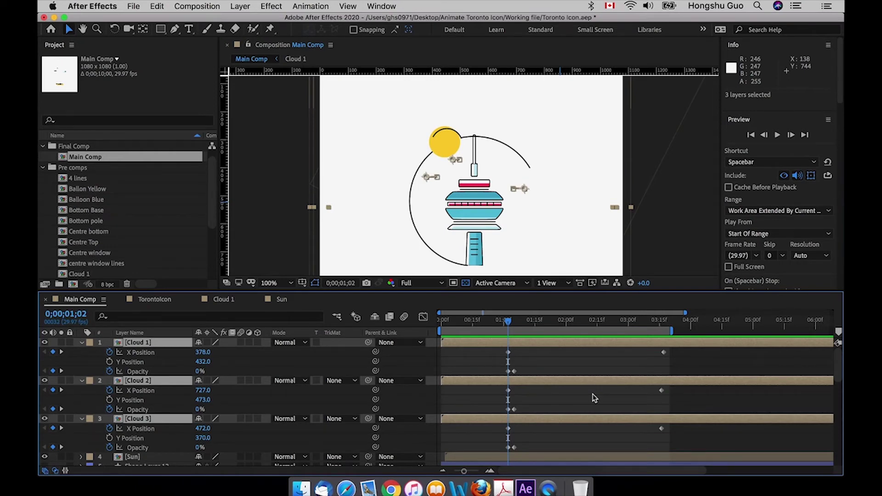
pyautogui.hotkey('alt', '[')
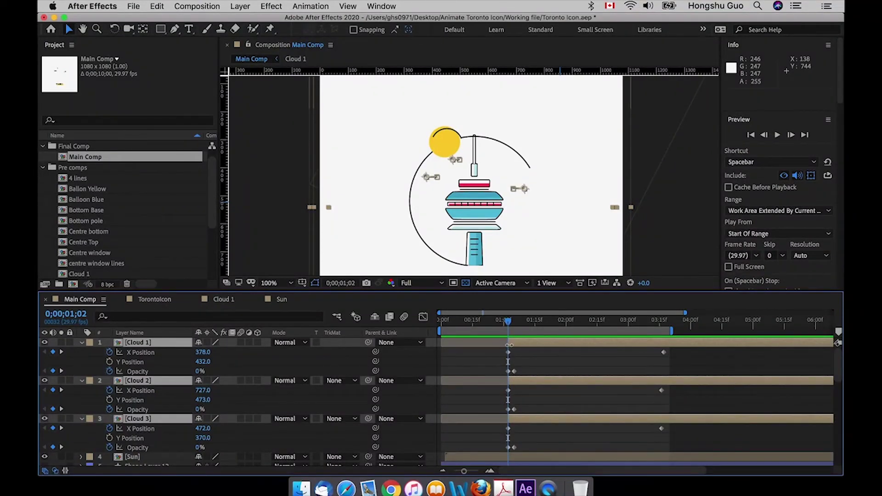
pyautogui.click(552, 366)
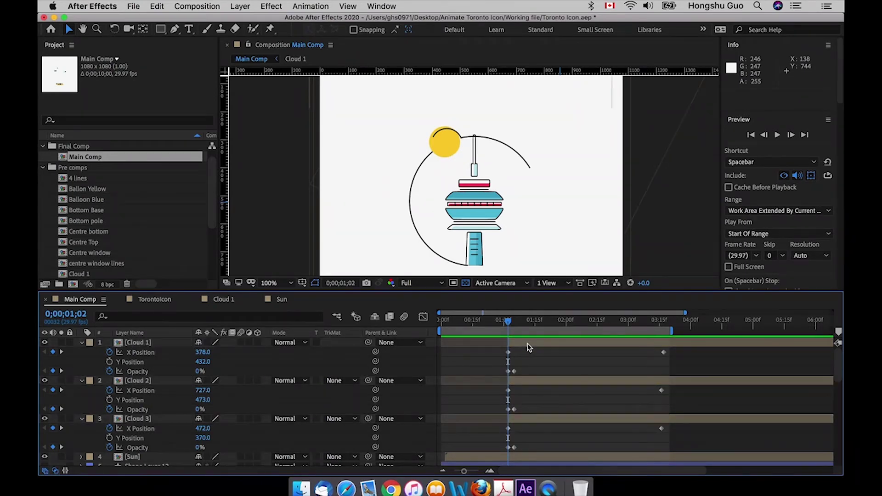
# - Stagger the clouds by shifting Cloud 1 one frame later, Cloud 3 two frames later and Cloud 2 one frame earlier
pyautogui.moveTo(529, 347); pyautogui.dragTo(532, 351)
pyautogui.moveTo(530, 421); pyautogui.dragTo(533, 422)
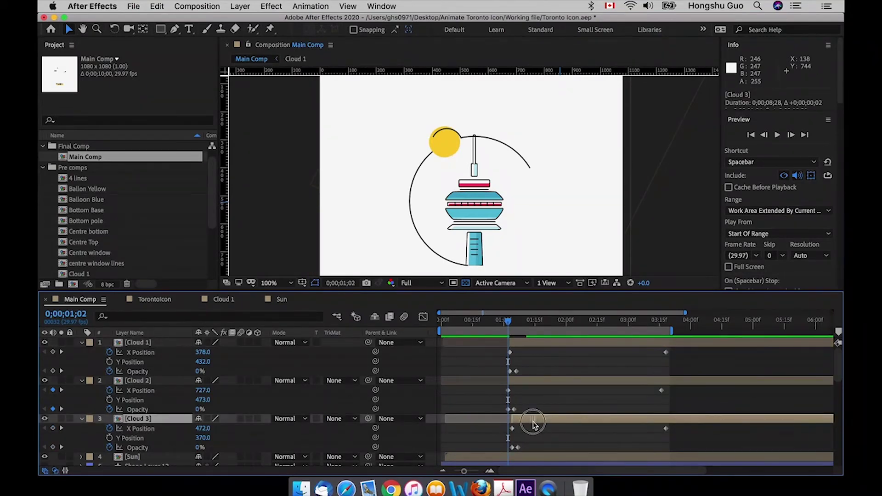
pyautogui.click(524, 382)
pyautogui.moveTo(525, 382); pyautogui.dragTo(517, 381)
# - Play back the composition from the first frame to check the staggered appearance of the clouds
pyautogui.moveTo(507, 321); pyautogui.dragTo(442, 321)
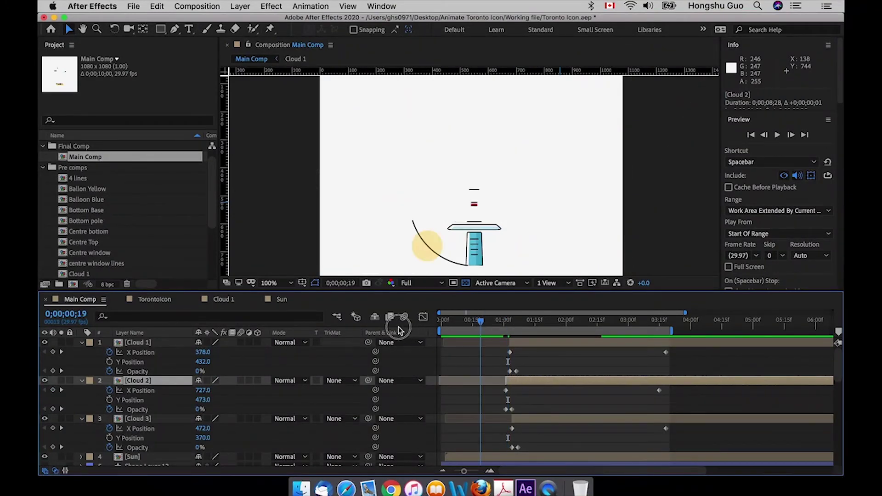
pyautogui.press('space')
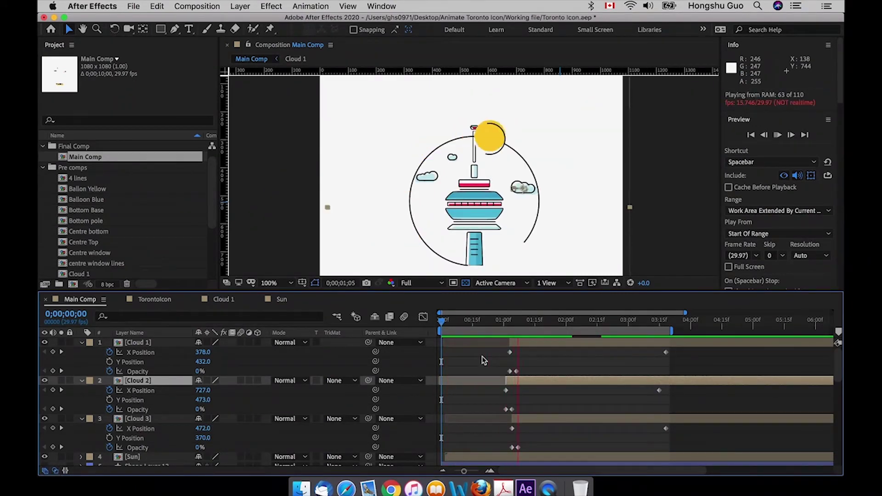
pyautogui.click(558, 356)
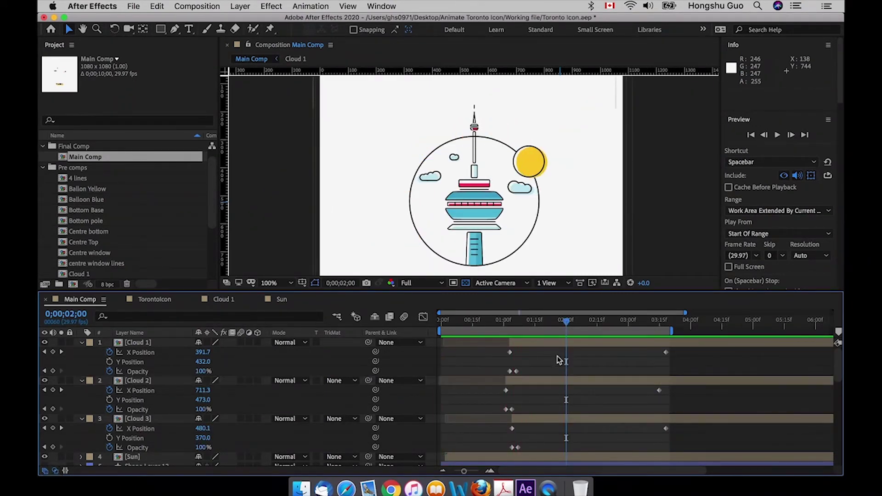
# - Set Cloud 1's X Position keyframes to 399 at 0;00;01;03 and 454 at 0;00;03;18
pyautogui.click(517, 320)
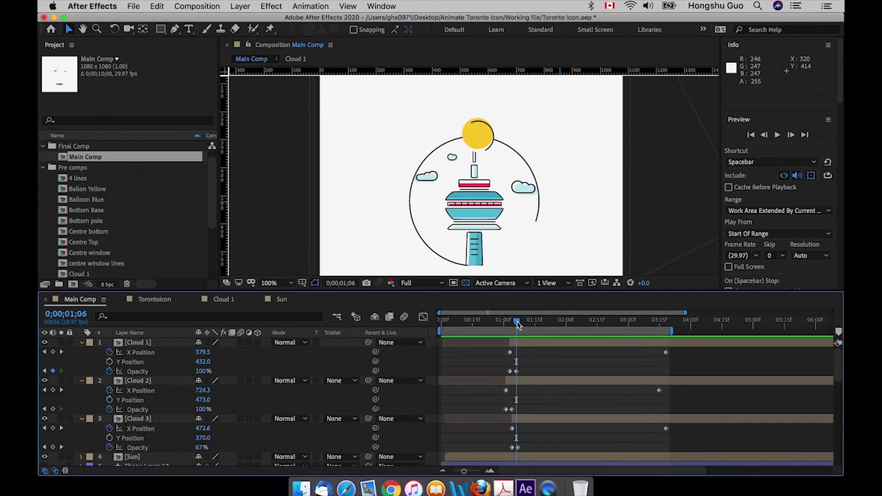
pyautogui.moveTo(517, 322); pyautogui.dragTo(509, 321)
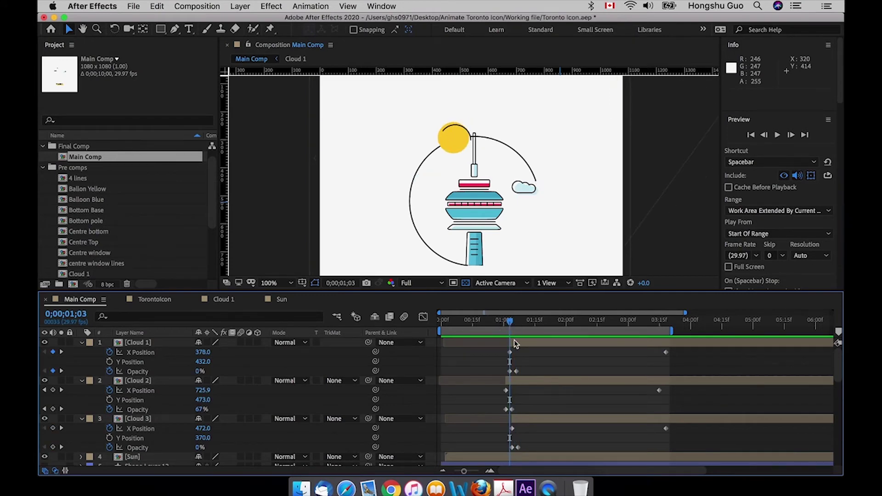
pyautogui.click(516, 346)
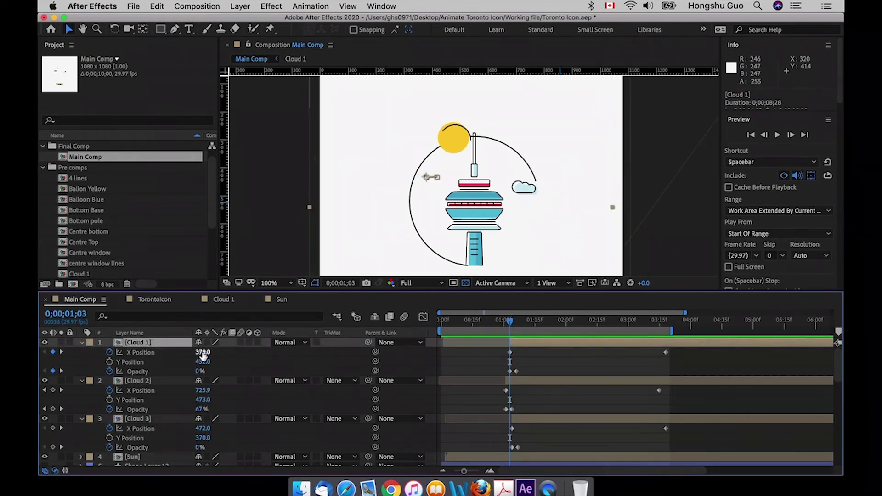
pyautogui.moveTo(202, 352); pyautogui.dragTo(212, 355)
pyautogui.click(666, 323)
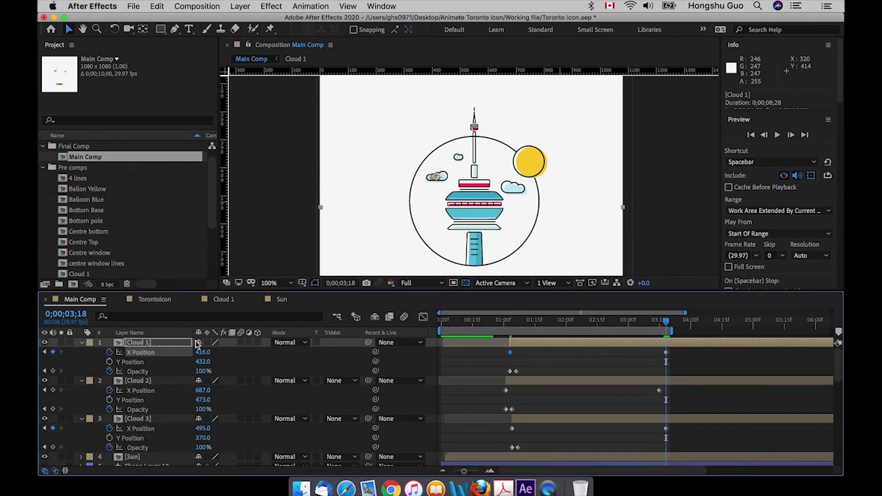
pyautogui.moveTo(203, 355); pyautogui.dragTo(232, 346)
pyautogui.click(542, 361)
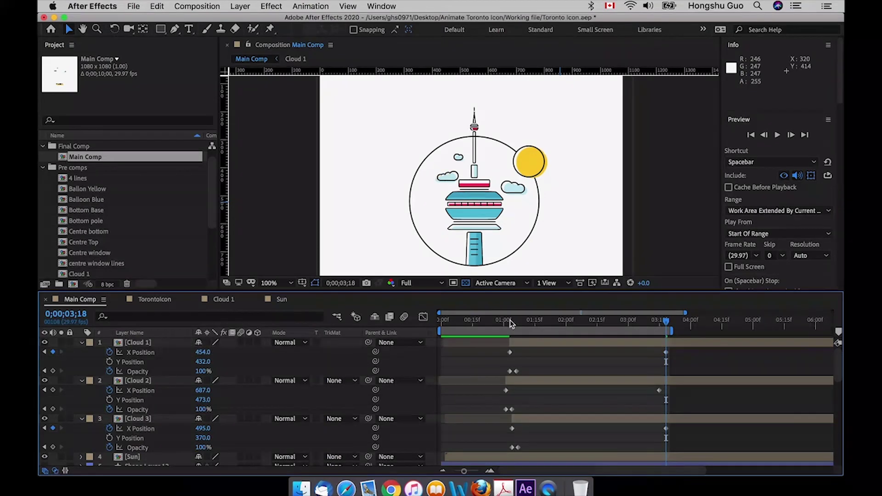
# - Play back the composition to check Cloud 1's adjusted horizontal drift
pyautogui.click(506, 322)
pyautogui.press('space')
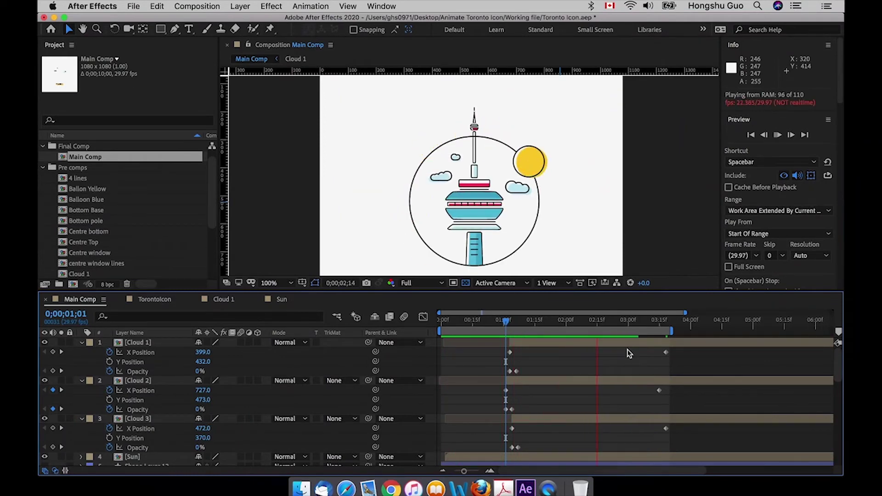
pyautogui.press('space')
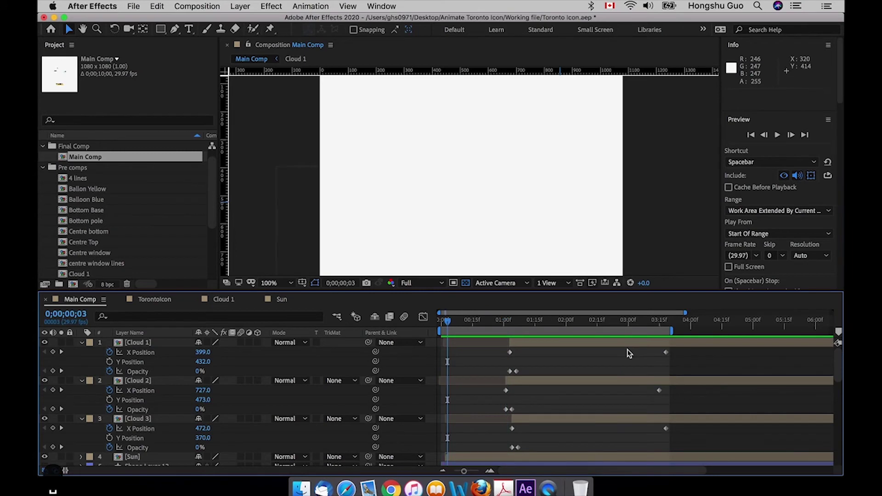
pyautogui.press('space')
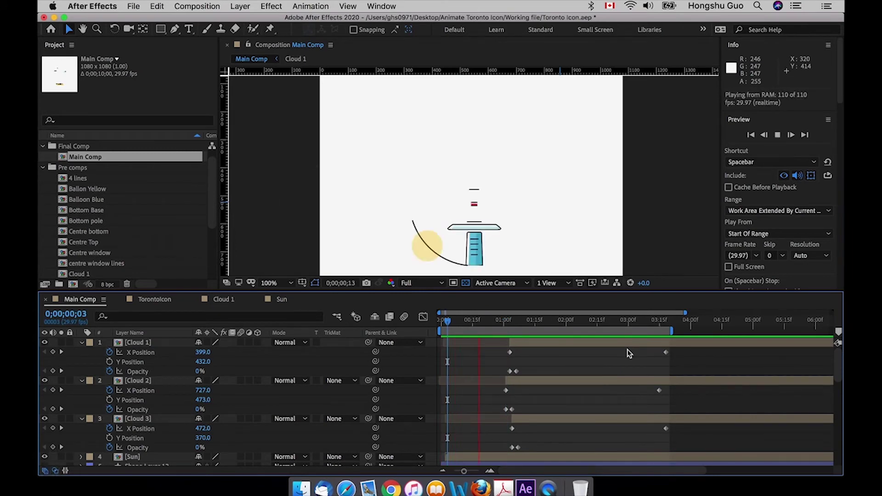
pyautogui.press('space')
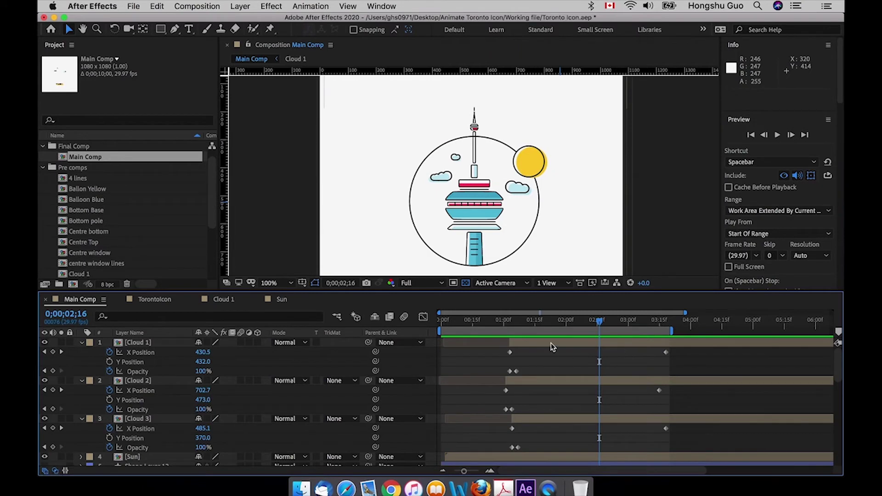
# - Extend the work area to 0;00;06;00 and move the final X Position keyframes of Cloud 1 and Cloud 2 to about 0;00;05;10 and 0;00;05;07
pyautogui.moveTo(672, 331); pyautogui.dragTo(817, 328)
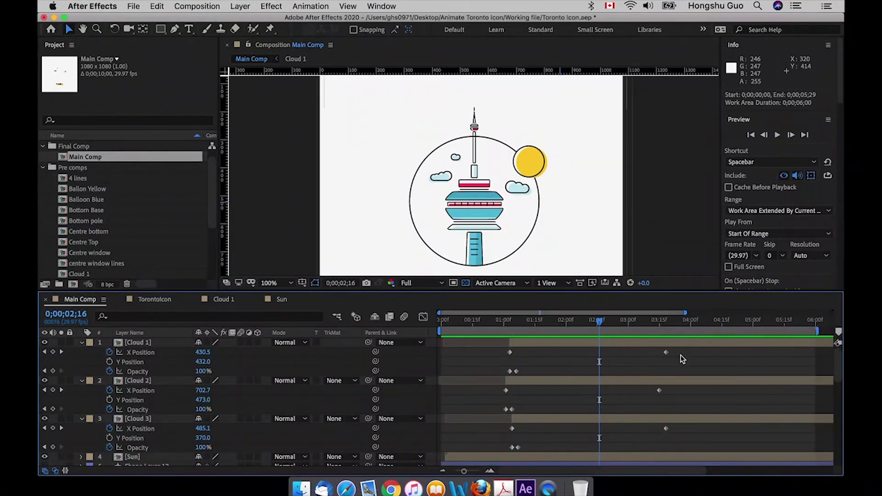
pyautogui.moveTo(683, 351); pyautogui.dragTo(768, 388)
# - Preview the longer cloud drift, save the project and return to the first frame
pyautogui.press('space')
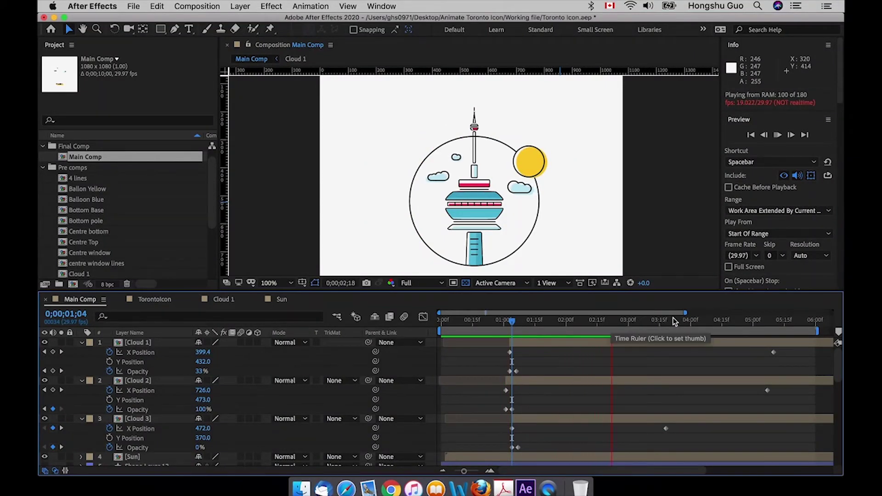
pyautogui.press('super+s')
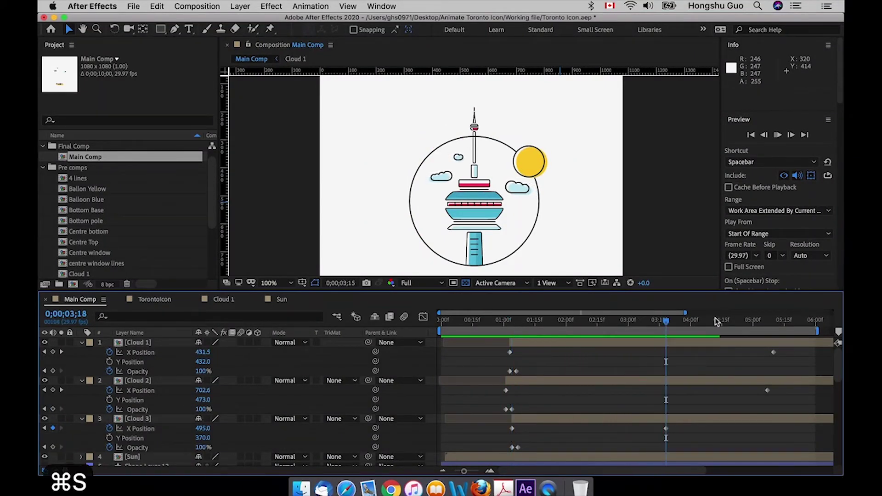
pyautogui.press('space')
pyautogui.click(665, 320)
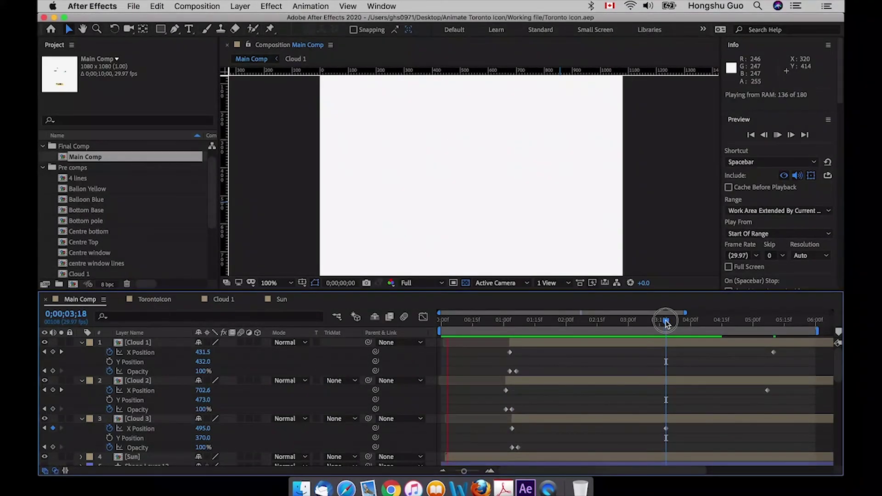
pyautogui.moveTo(666, 321); pyautogui.dragTo(442, 325)
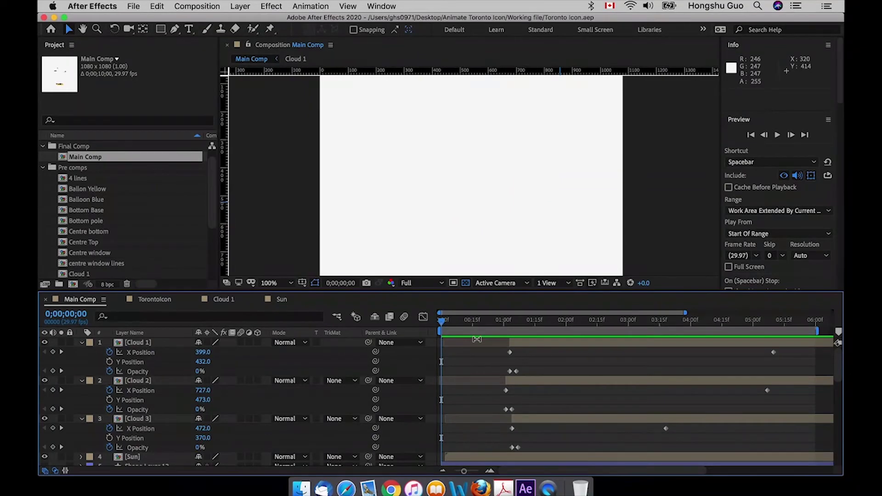
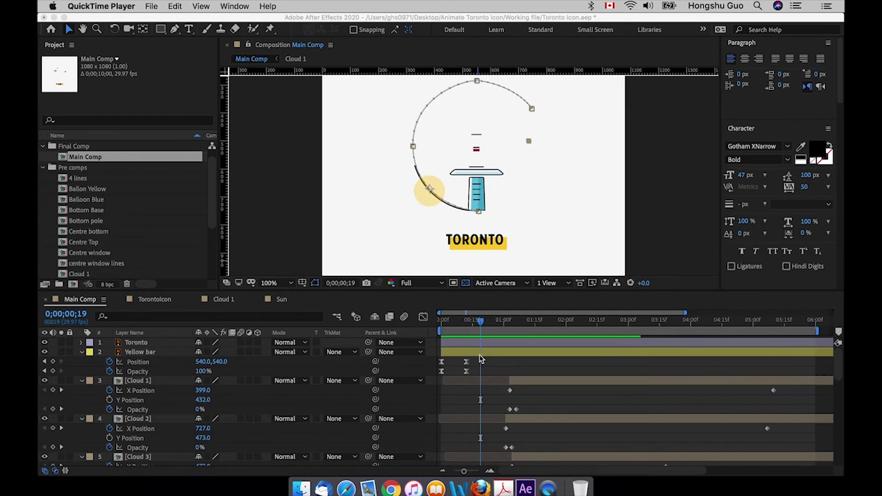
# - Create a text box over the existing TORONTO artwork and enter "Toronto" in it
pyautogui.click(138, 342)
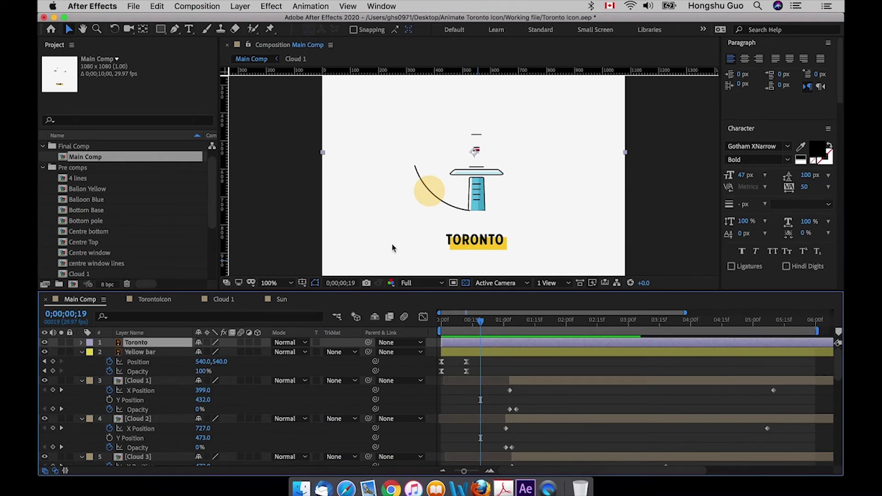
pyautogui.click(190, 30)
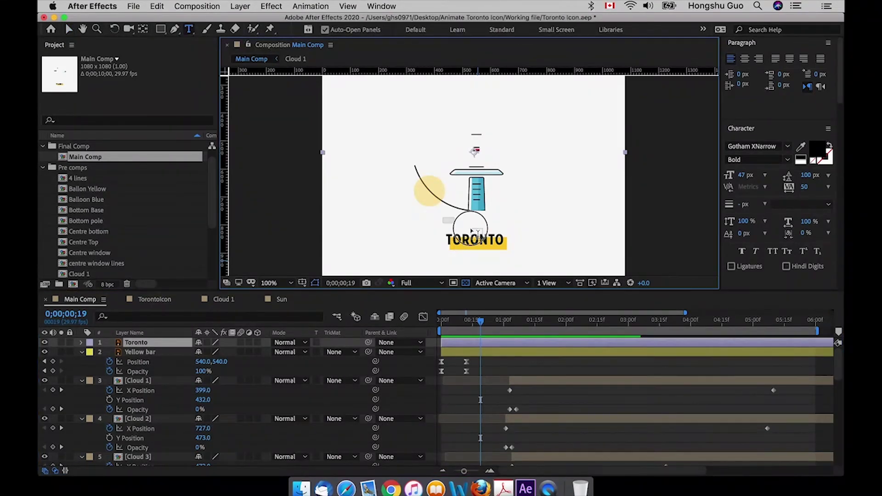
pyautogui.click(532, 254)
pyautogui.write('T')
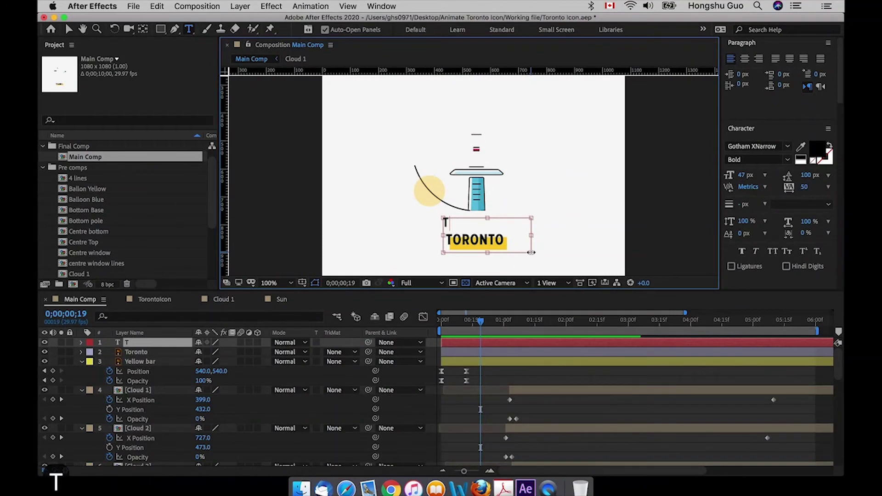
pyautogui.write('oronto')
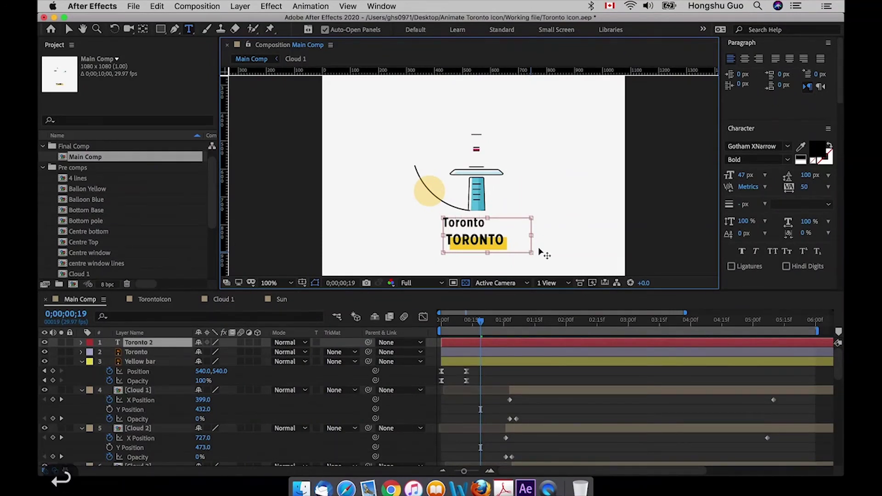
# - Set the new Toronto text to All Caps at 49 px and align it over the original lettering
pyautogui.press('super+a')
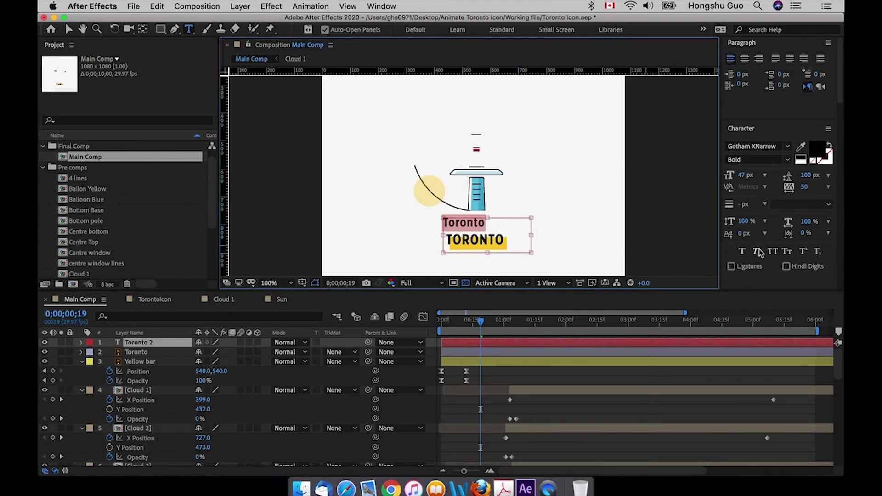
pyautogui.click(774, 252)
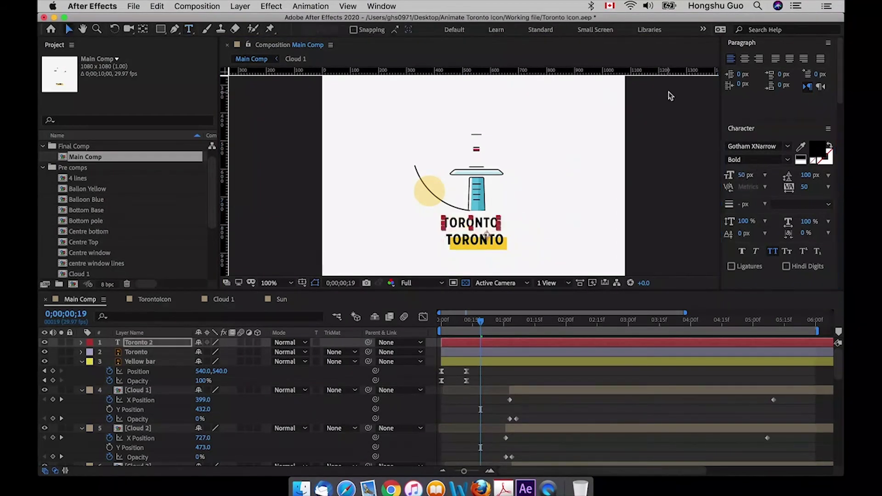
pyautogui.moveTo(490, 223); pyautogui.dragTo(497, 243)
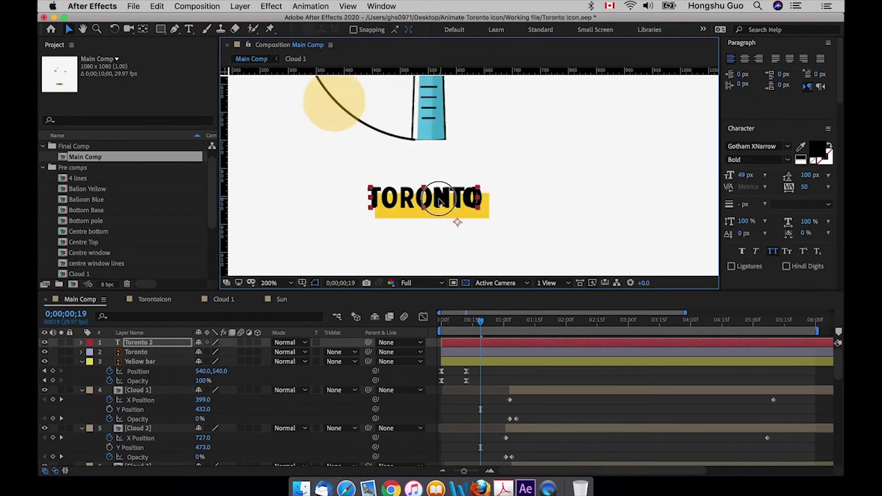
pyautogui.moveTo(439, 199); pyautogui.dragTo(439, 198)
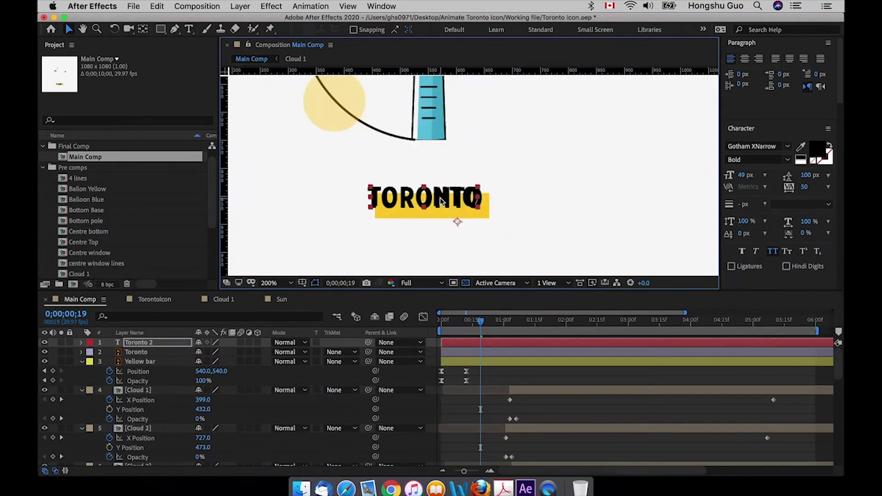
# - Hide the original Toronto artwork layer to compare it with the new text, and delete that layer
pyautogui.click(137, 352)
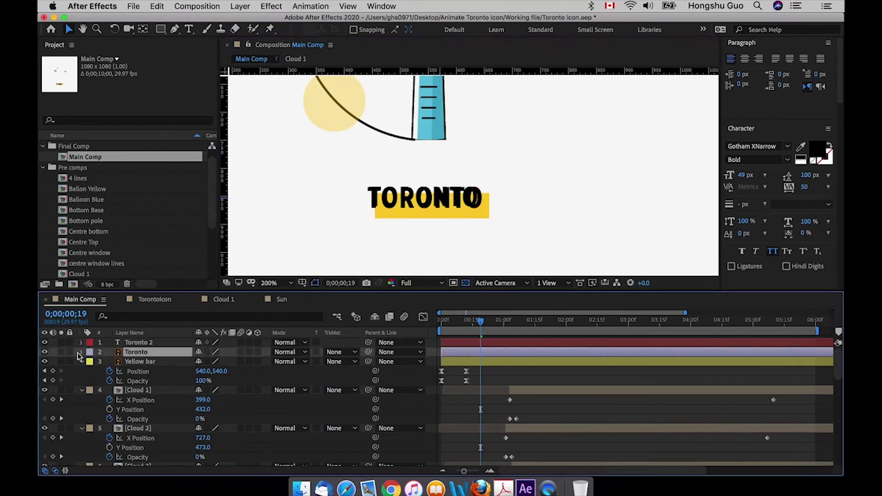
pyautogui.click(44, 351)
pyautogui.press('super+minus')
pyautogui.press('super+minus')
pyautogui.press('super+equal')
pyautogui.press('super+equal')
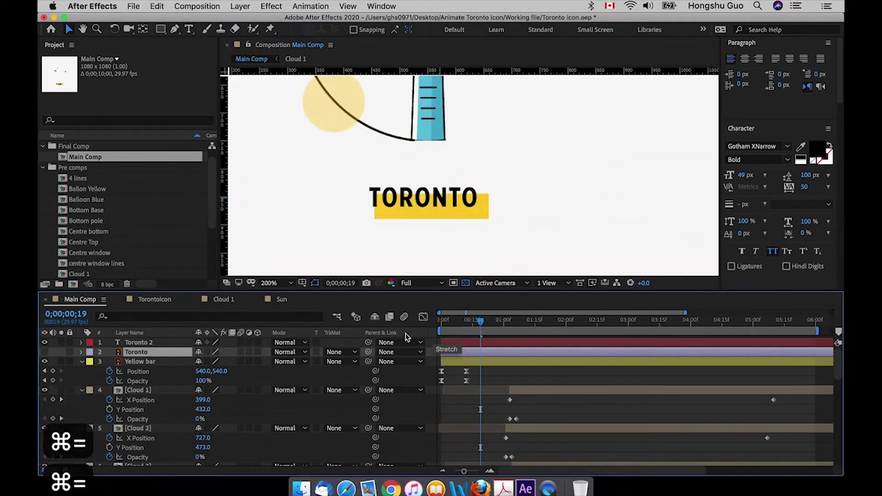
pyautogui.press('Delete')
# - Move the anchor point of the Toronto 2 text layer to the centre of the word
pyautogui.click(140, 343)
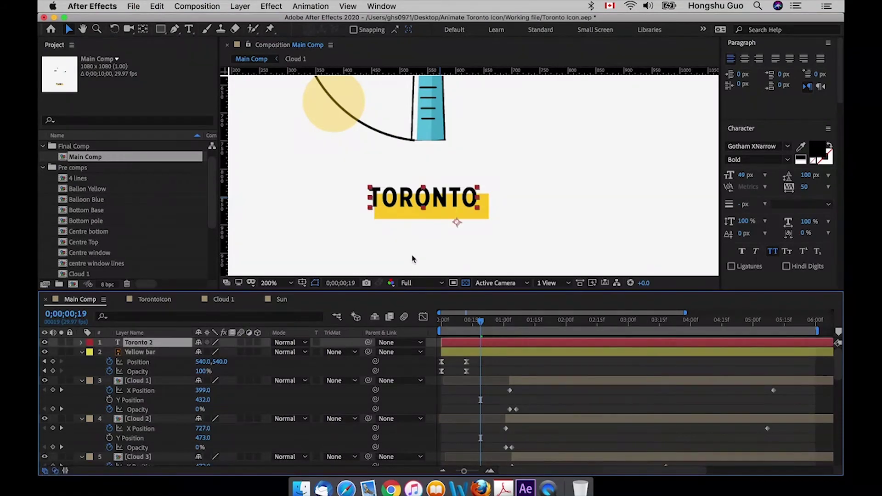
pyautogui.click(144, 29)
pyautogui.moveTo(456, 223); pyautogui.dragTo(422, 197)
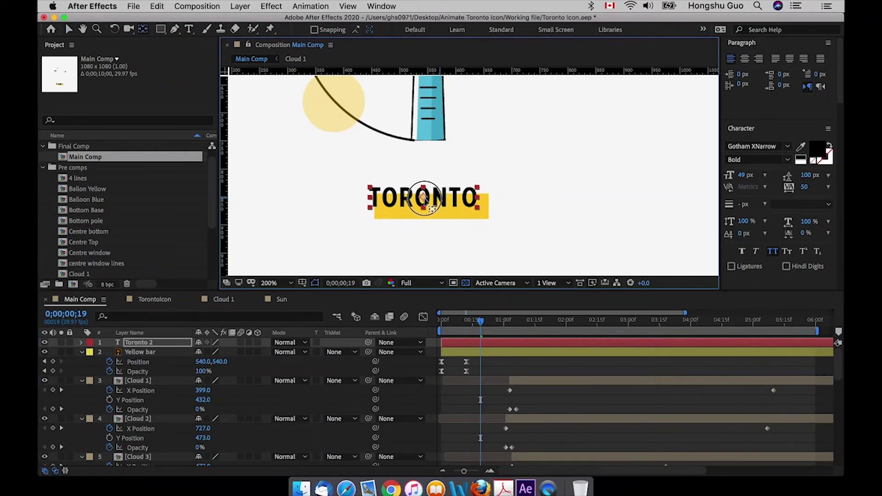
pyautogui.click(69, 29)
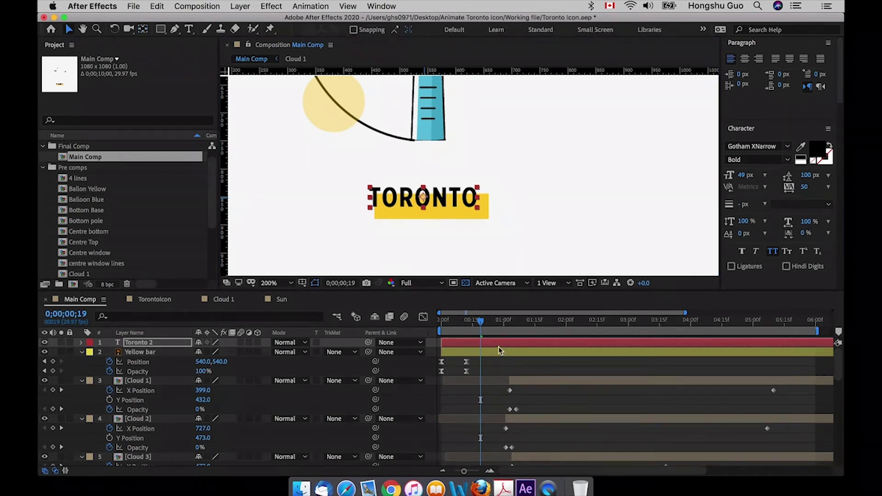
# - At the start of the timeline, separate the Toronto 2 layer's Position into X and Y dimensions
pyautogui.moveTo(452, 323); pyautogui.dragTo(437, 322)
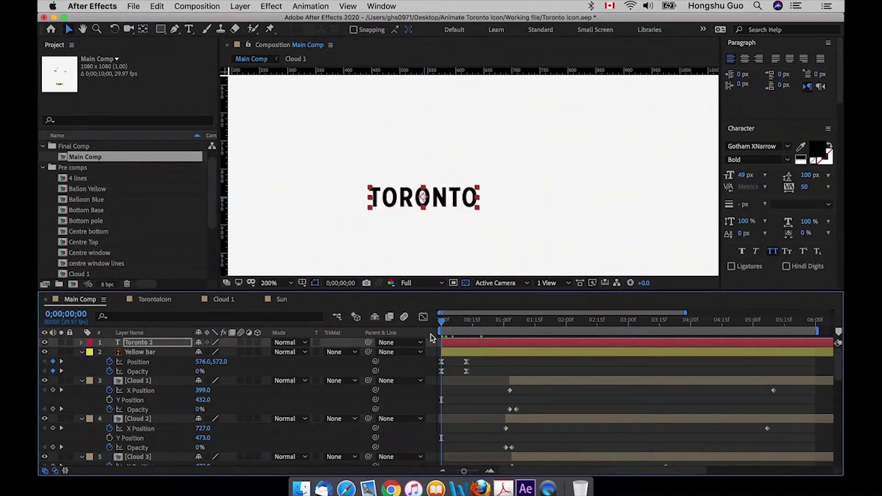
pyautogui.press('p')
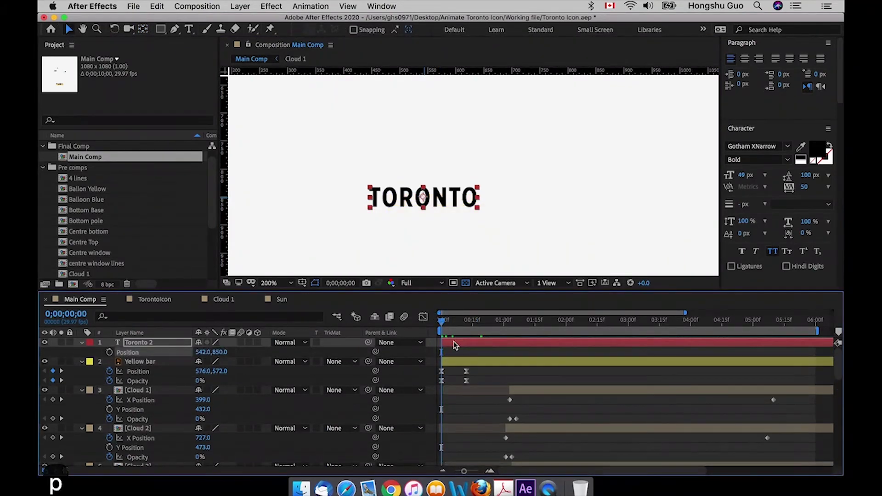
pyautogui.rightClick(129, 352)
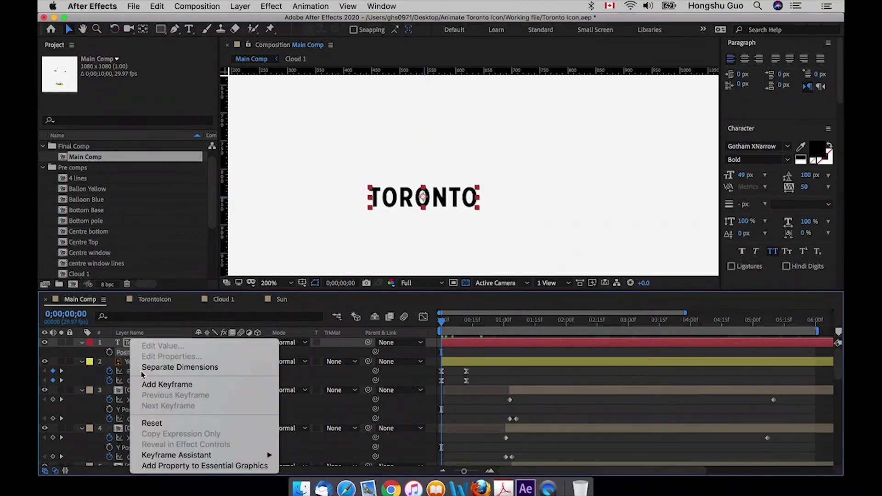
pyautogui.click(138, 366)
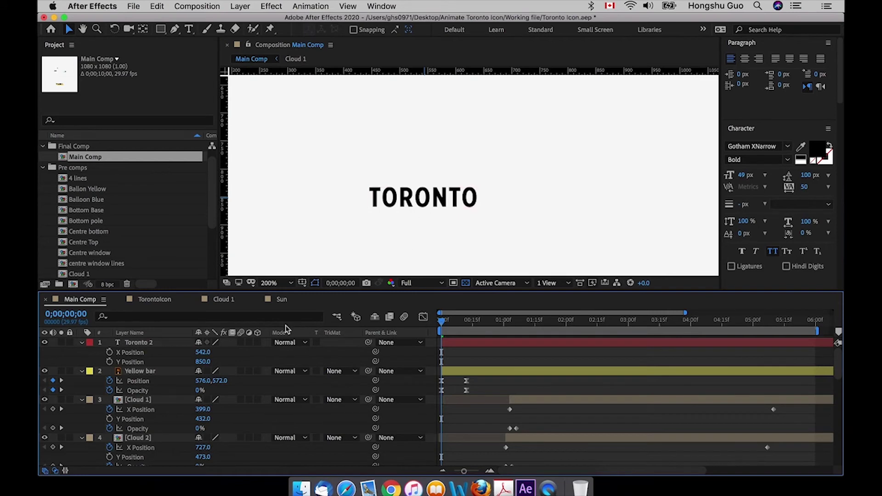
# - Keyframe the Toronto 2 layer's Y Position at 850 and place that keyframe at about frame 16
pyautogui.click(110, 362)
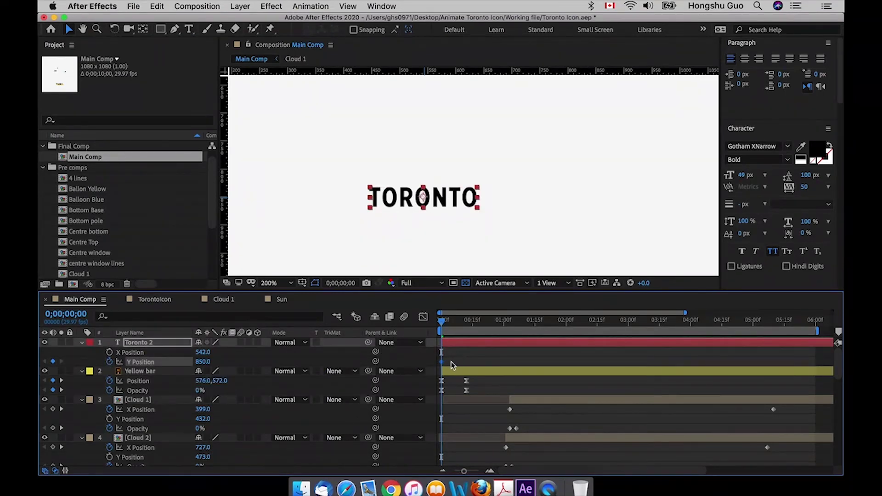
pyautogui.moveTo(443, 365)
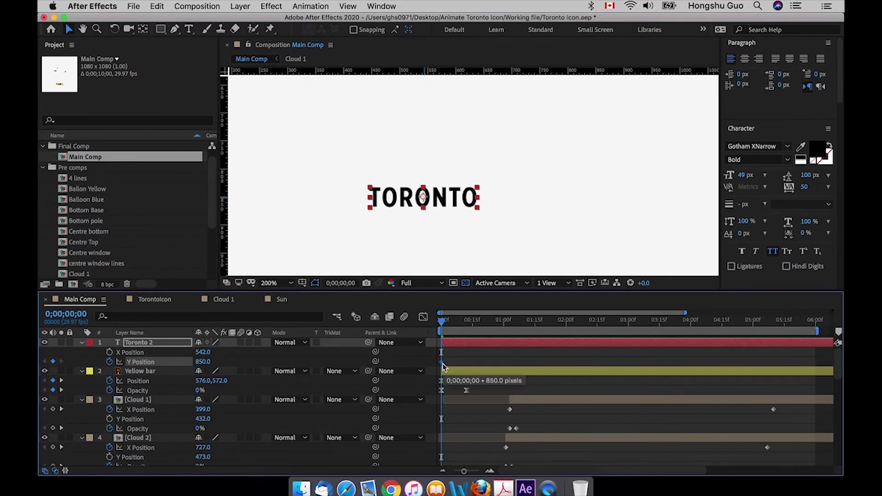
pyautogui.moveTo(442, 366); pyautogui.dragTo(474, 362)
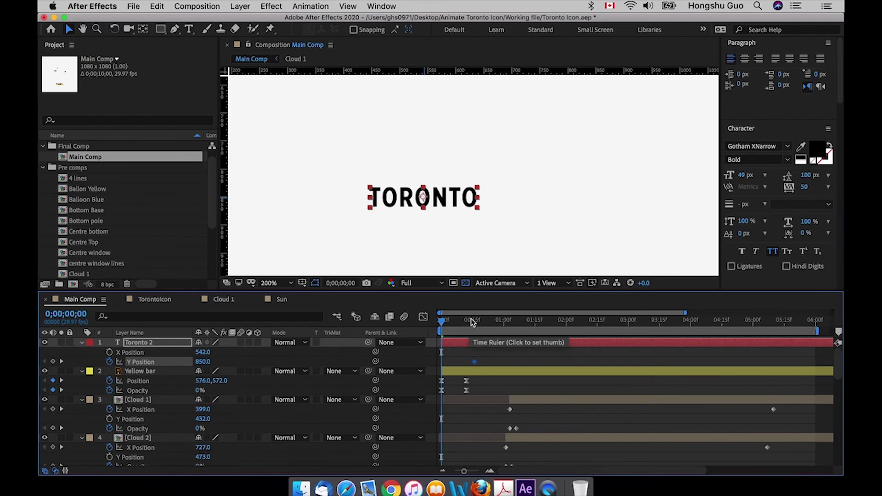
# - Add a Y Position keyframe of 914 at frame 0 so the Toronto text starts lower
pyautogui.moveTo(472, 320); pyautogui.dragTo(441, 324)
pyautogui.scroll(-1, 218, 352)
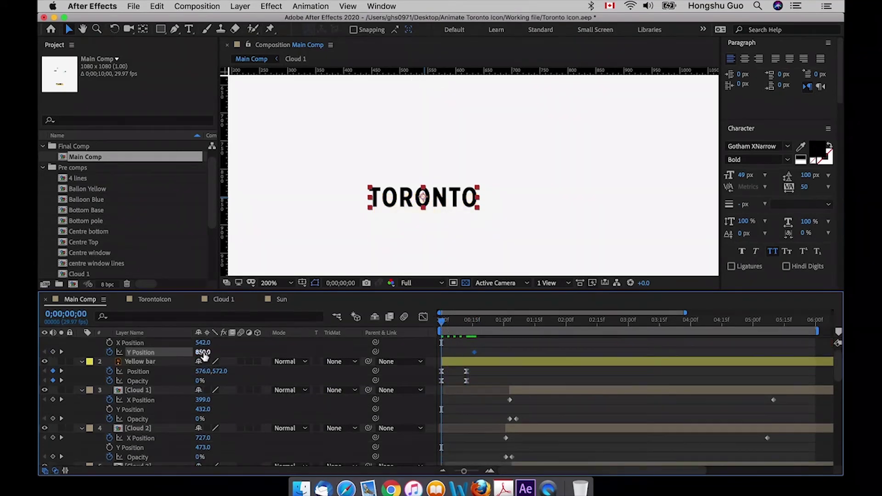
pyautogui.moveTo(204, 353); pyautogui.dragTo(232, 351)
# - Add an overshoot keyframe at frame 10 with the Toronto 2 layer's Y Position at 846
pyautogui.moveTo(470, 326); pyautogui.dragTo(466, 327)
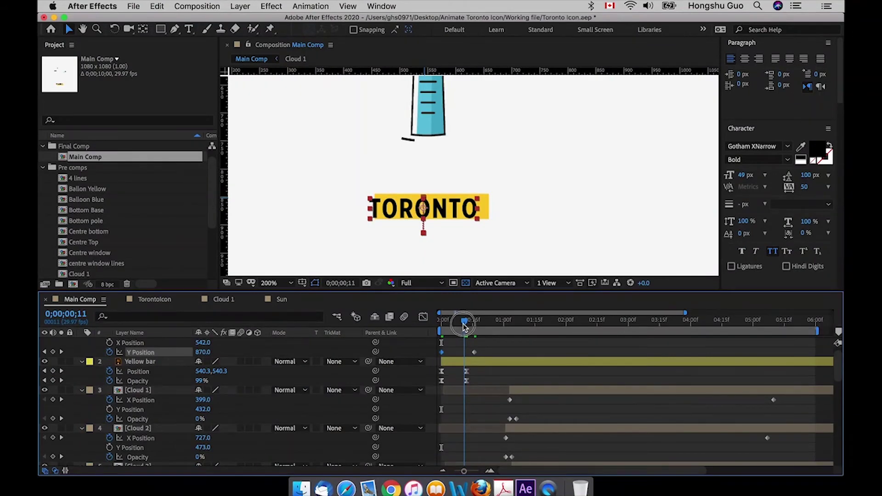
pyautogui.moveTo(463, 324); pyautogui.dragTo(463, 325)
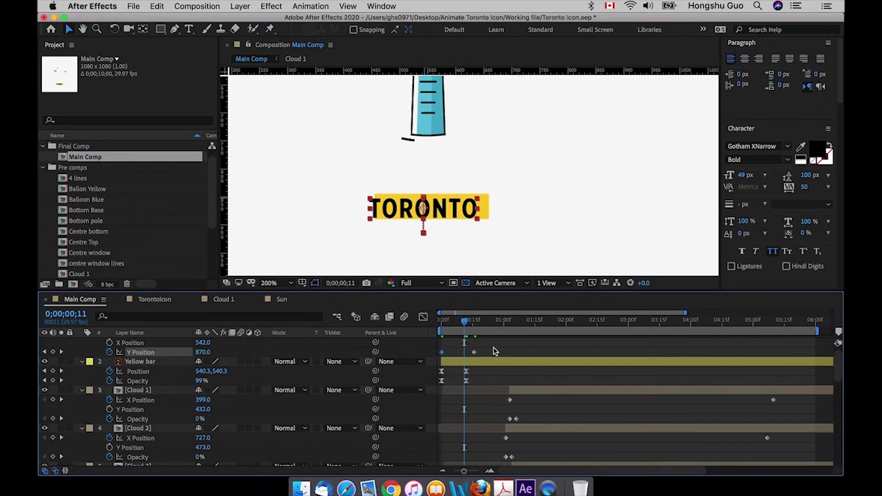
pyautogui.scroll(1, 495, 352)
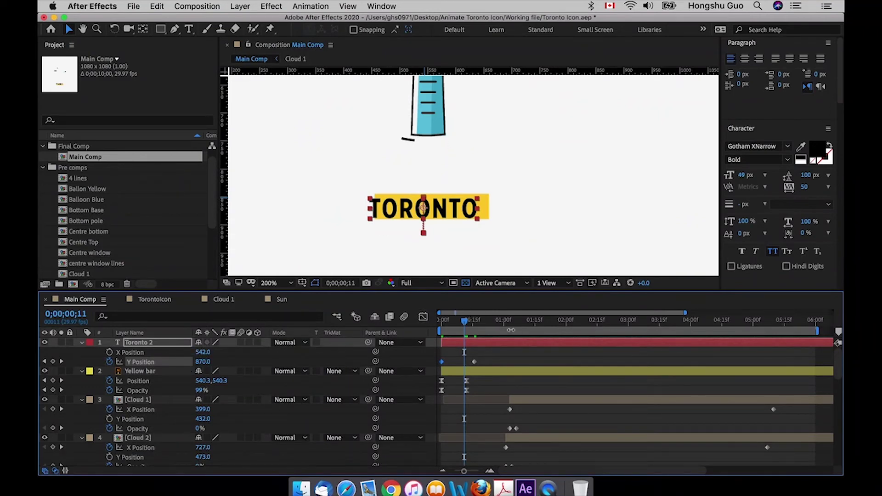
pyautogui.moveTo(466, 324); pyautogui.dragTo(462, 324)
pyautogui.moveTo(201, 362); pyautogui.dragTo(187, 361)
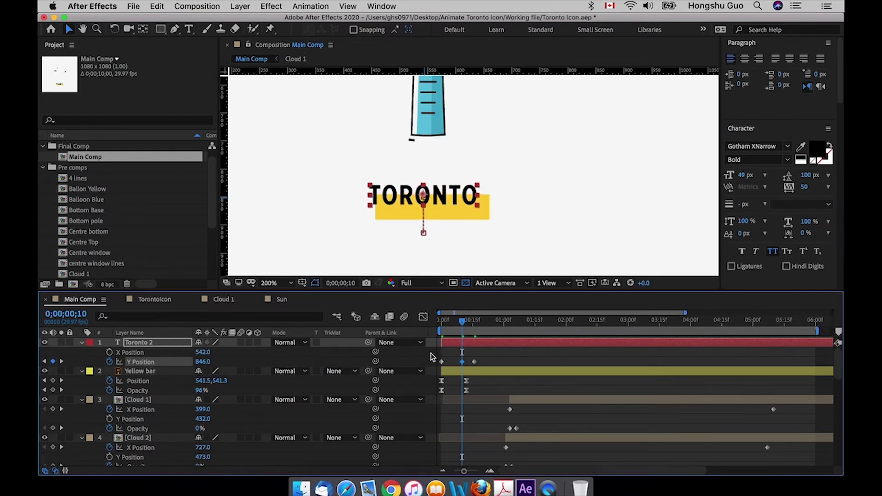
# - Set the Toronto 2 layer's Y Position keyframe at frame 10 to 845
pyautogui.moveTo(462, 322)
pyautogui.mouseDown()
pyautogui.moveTo(449, 322)
pyautogui.moveTo(478, 323)
pyautogui.moveTo(463, 323)
pyautogui.mouseUp()
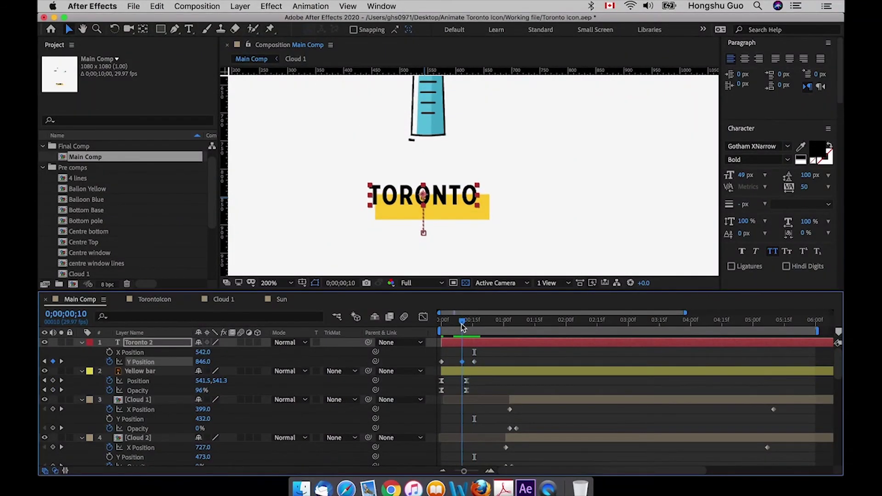
pyautogui.click(204, 363)
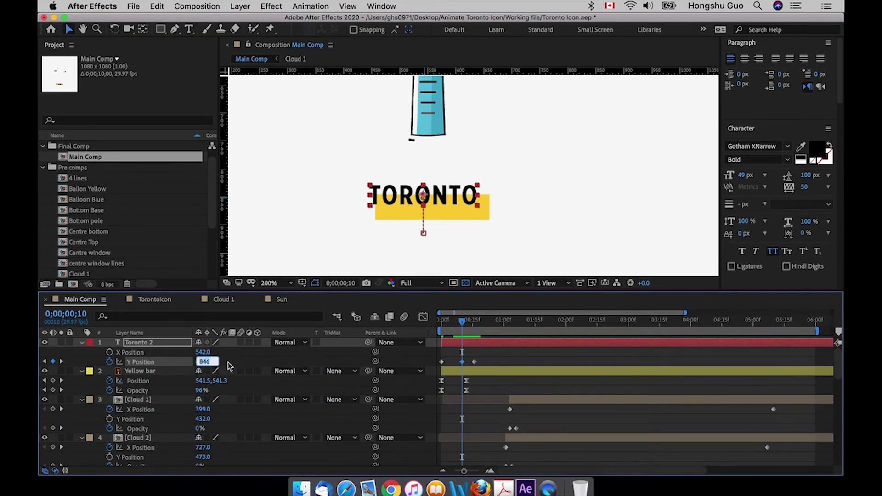
pyautogui.write('45')
pyautogui.moveTo(214, 362); pyautogui.dragTo(197, 362)
pyautogui.write('845')
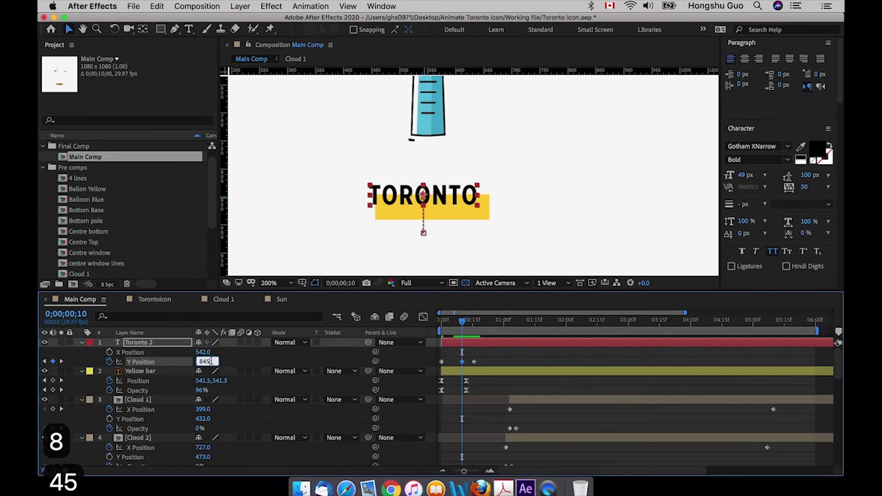
pyautogui.click(454, 360)
# - Apply Easy Ease to all three Toronto 2 Y Position keyframes and preview the animation from the start
pyautogui.click(473, 362)
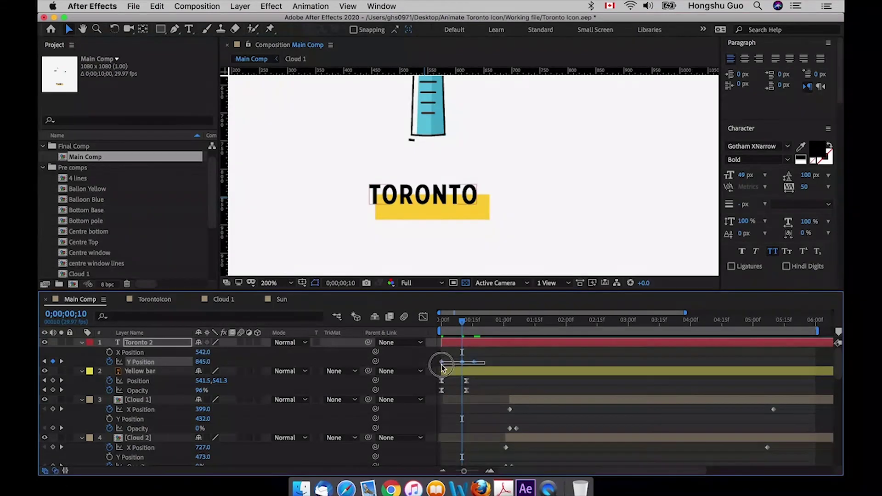
pyautogui.rightClick(475, 363)
pyautogui.moveTo(574, 466)
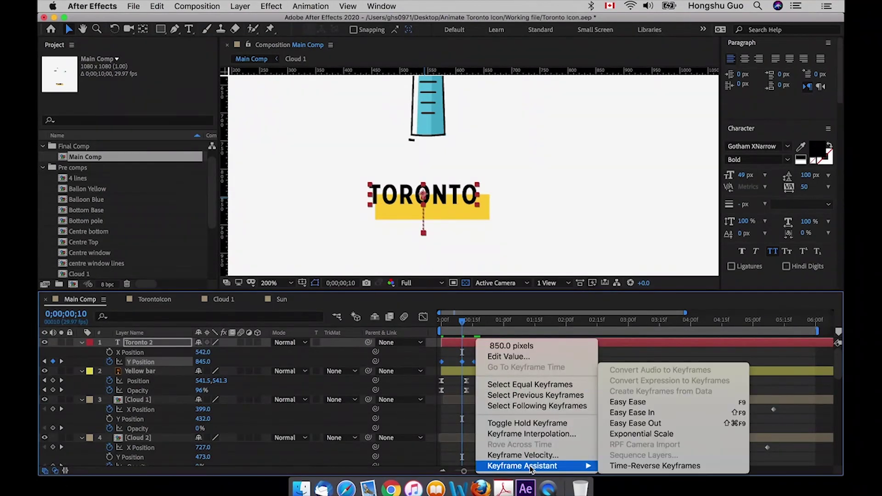
pyautogui.click(639, 402)
pyautogui.click(508, 356)
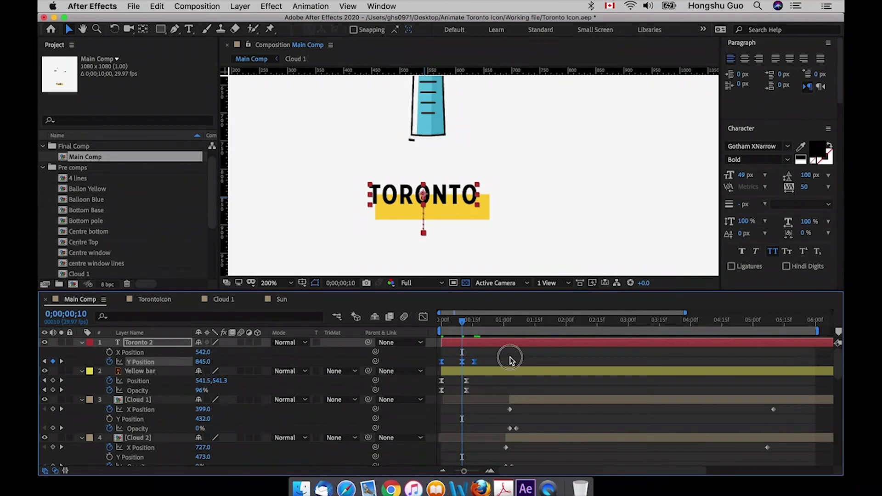
pyautogui.press('Home')
pyautogui.press('space')
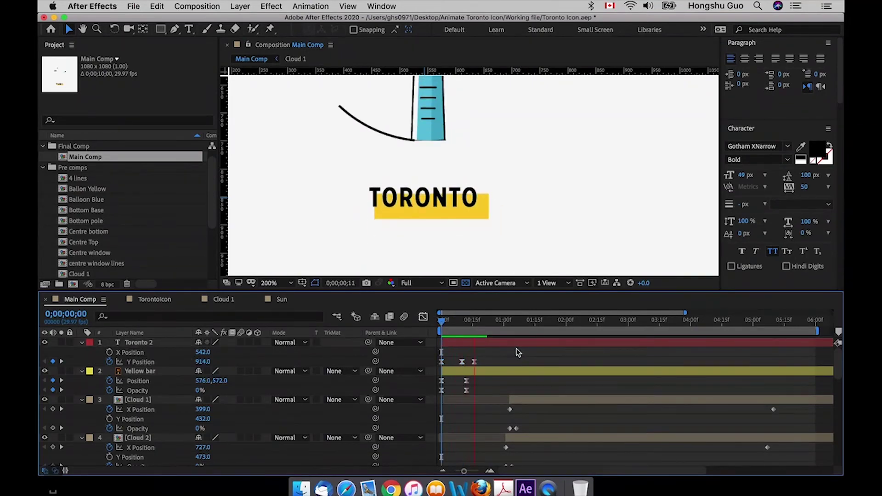
# - Set the Toronto 2 layer's Y Position keyframe at frame 10 to 840 and preview the animation from the start
pyautogui.click(463, 325)
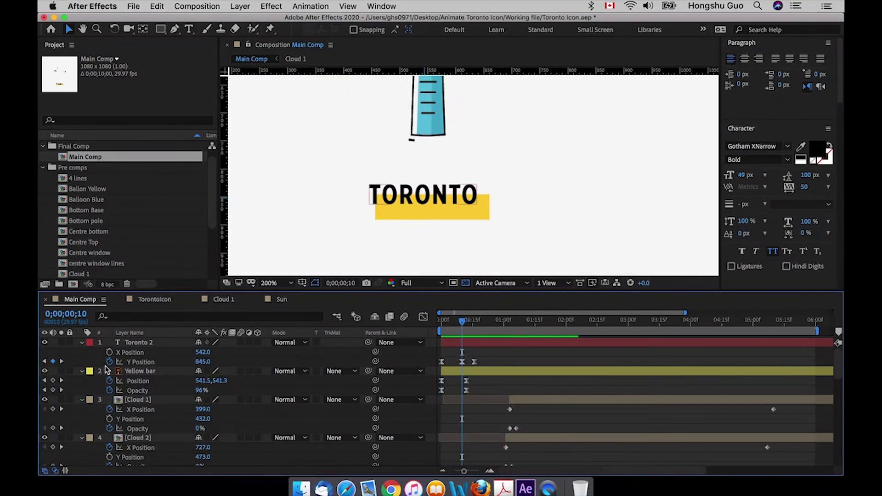
pyautogui.click(202, 362)
pyautogui.write('8')
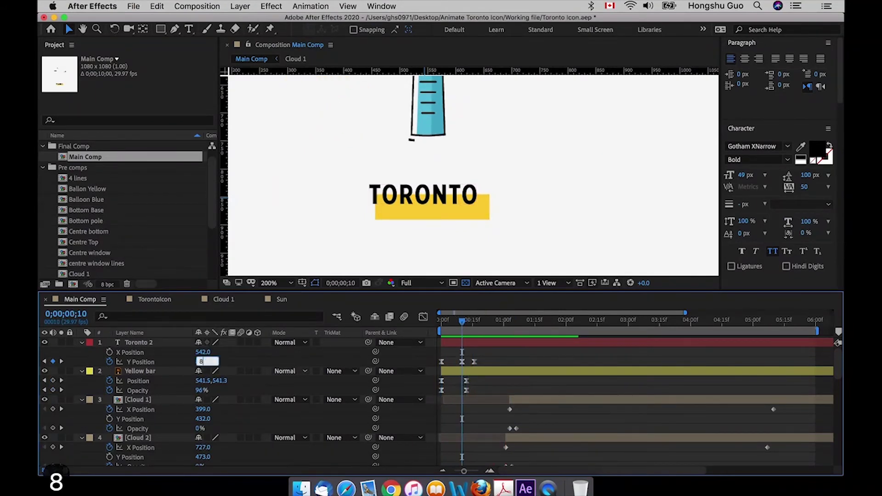
pyautogui.write('40')
pyautogui.click(262, 360)
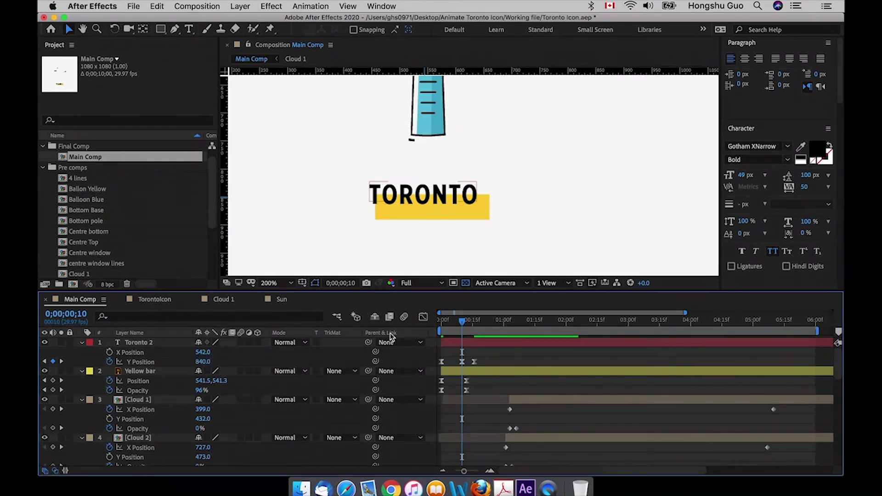
pyautogui.click(441, 320)
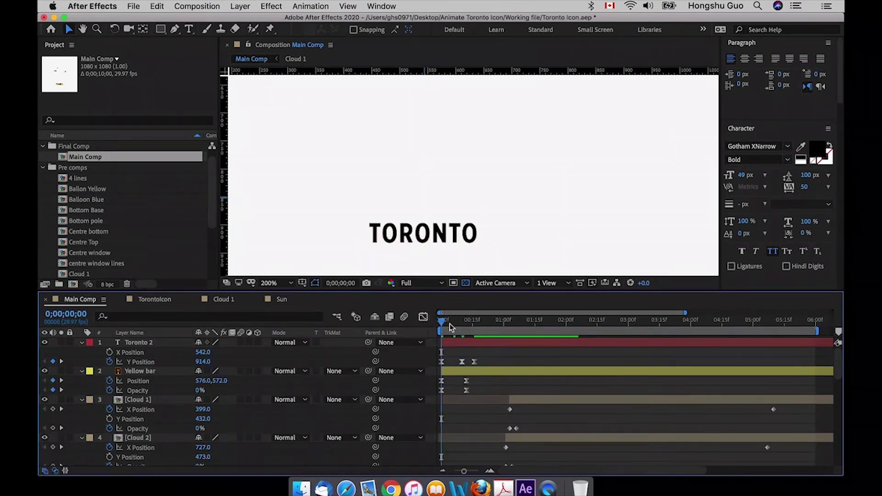
pyautogui.press('space')
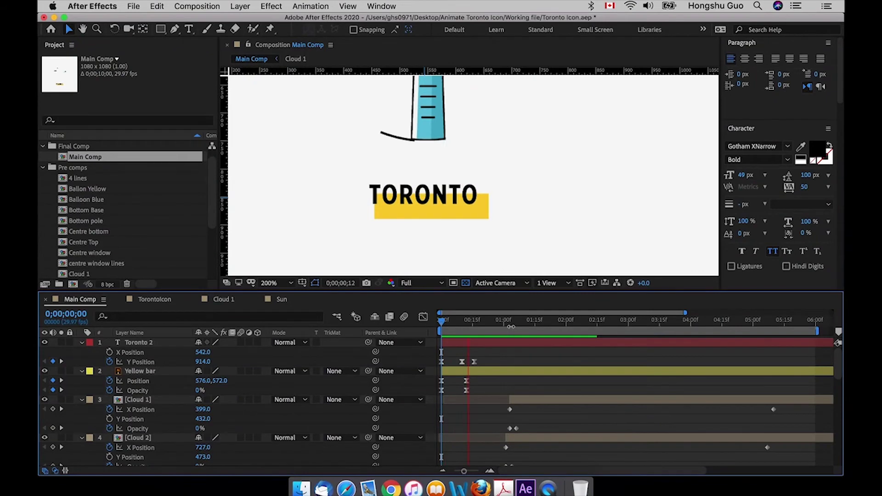
pyautogui.press('space')
# - Lengthen the ease handles between frames 0 and 10 on the Toronto 2 Y Position speed graph
pyautogui.moveTo(488, 354); pyautogui.dragTo(448, 363)
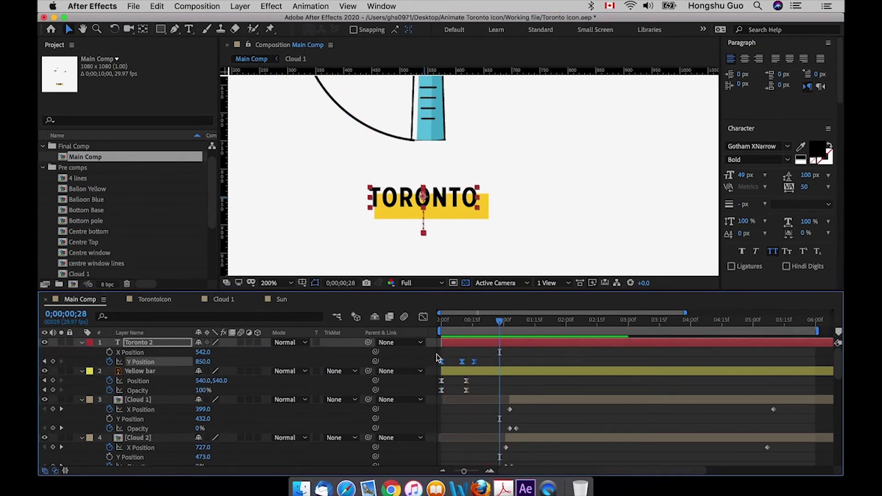
pyautogui.click(422, 316)
pyautogui.click(607, 459)
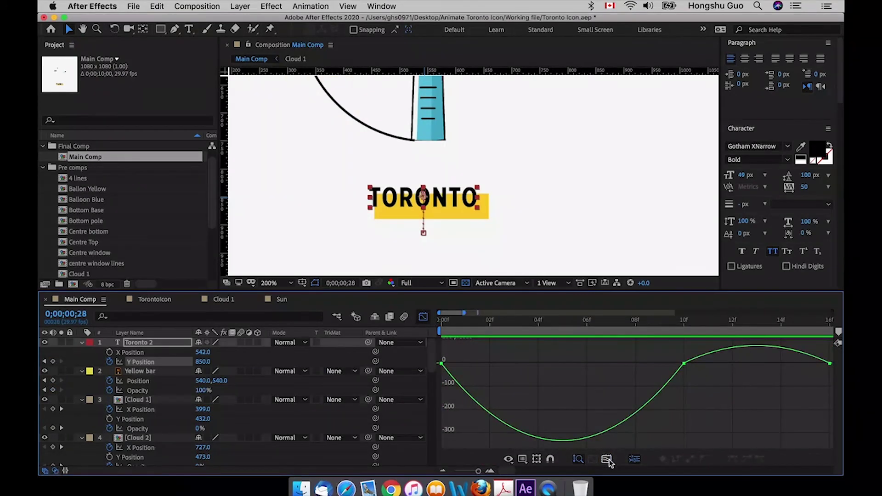
pyautogui.click(441, 363)
pyautogui.moveTo(482, 363); pyautogui.dragTo(497, 360)
pyautogui.click(684, 361)
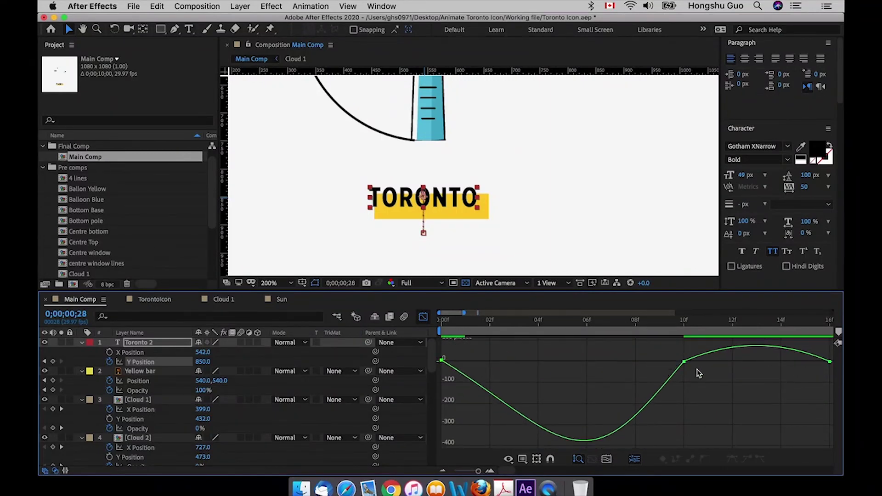
pyautogui.moveTo(644, 361); pyautogui.dragTo(624, 363)
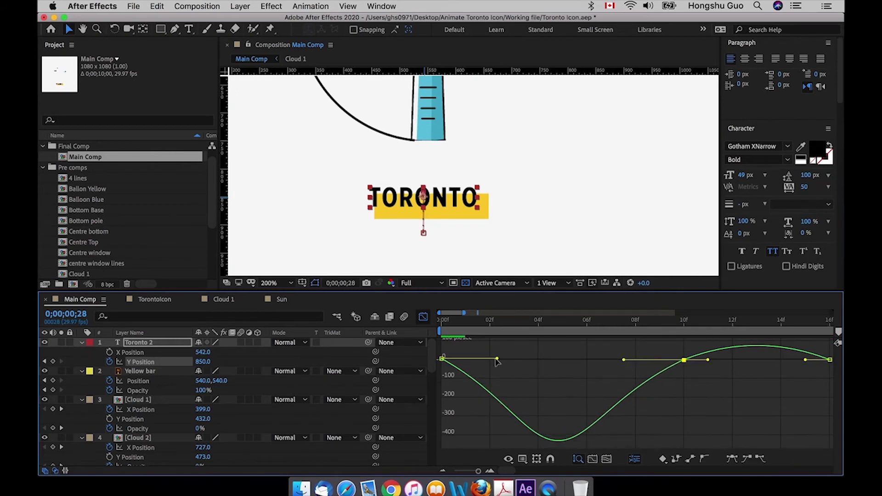
pyautogui.moveTo(496, 359); pyautogui.dragTo(500, 359)
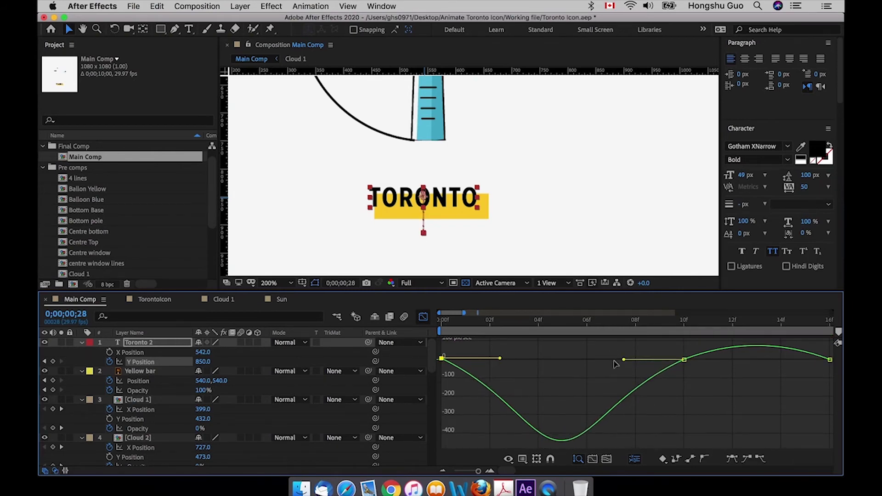
# - Lengthen the ease handles between frames 10 and 16 on the Toronto 2 Y Position speed graph, then return to the layer timeline
pyautogui.click(698, 363)
pyautogui.moveTo(736, 368)
pyautogui.mouseDown()
pyautogui.moveTo(675, 358)
pyautogui.moveTo(721, 361)
pyautogui.mouseUp()
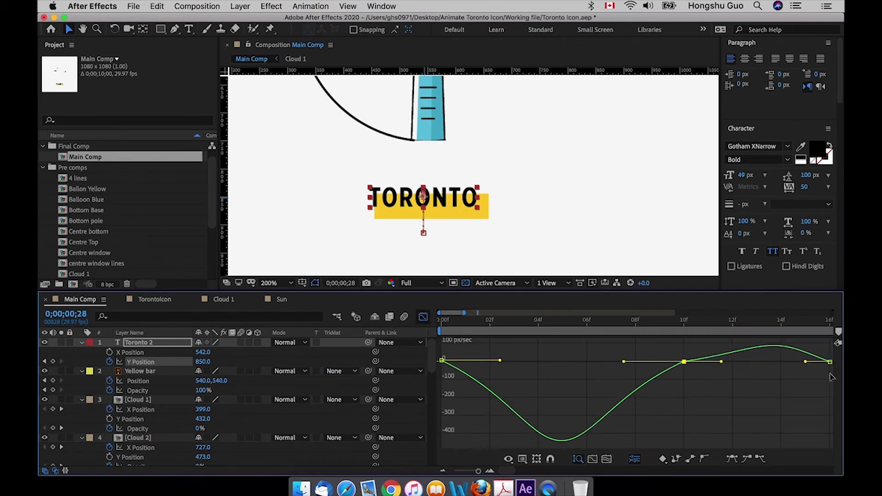
pyautogui.moveTo(833, 376); pyautogui.dragTo(793, 363)
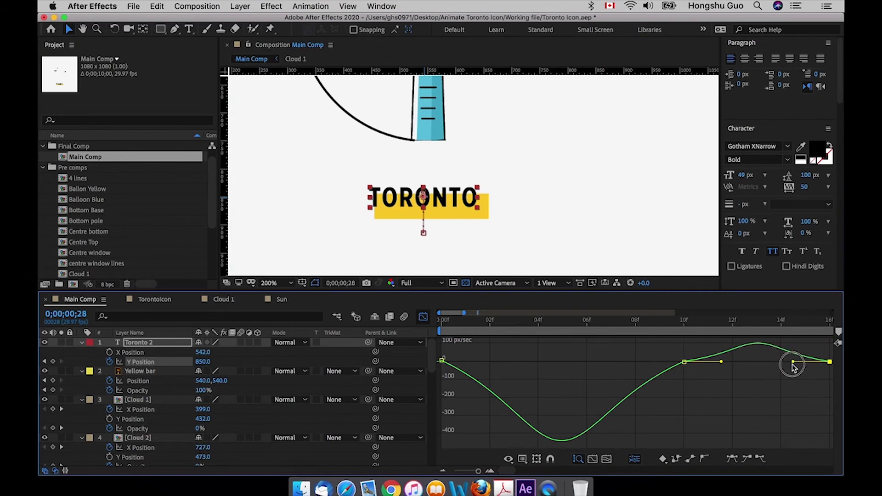
pyautogui.click(422, 317)
pyautogui.click(464, 471)
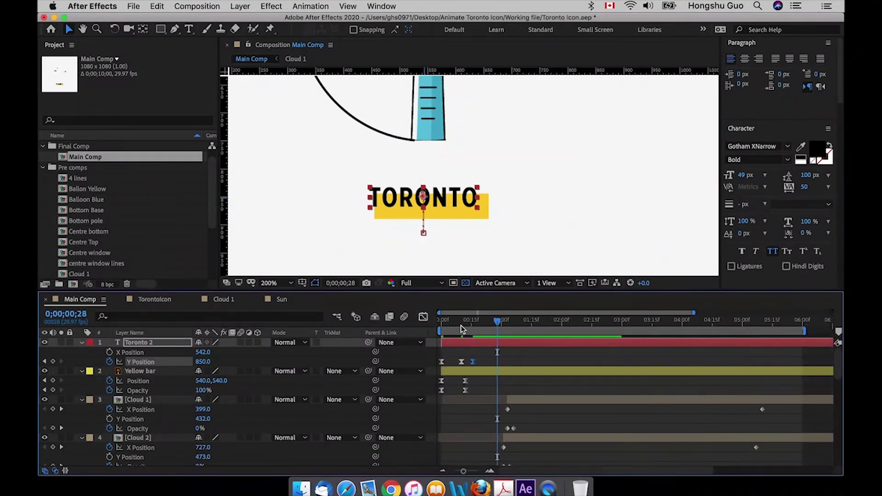
# - Preview the Toronto text's rise from frame 0 several times to check its easing and overshoot
pyautogui.click(442, 322)
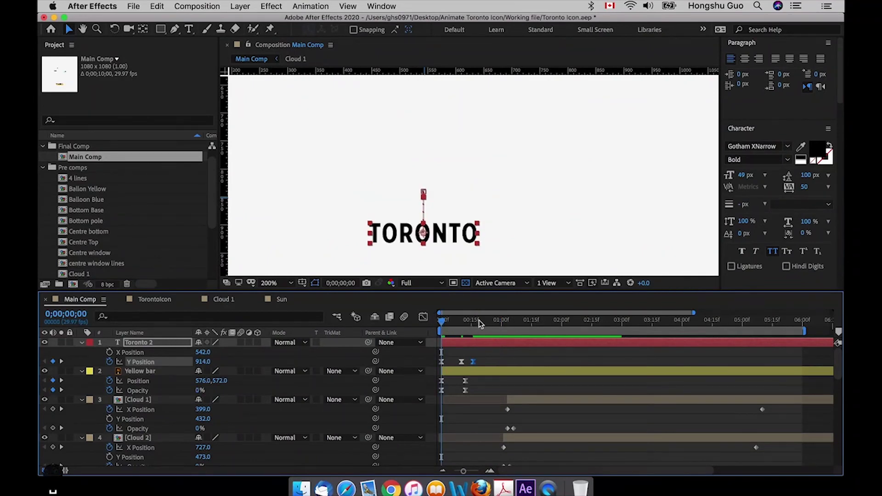
pyautogui.press('space')
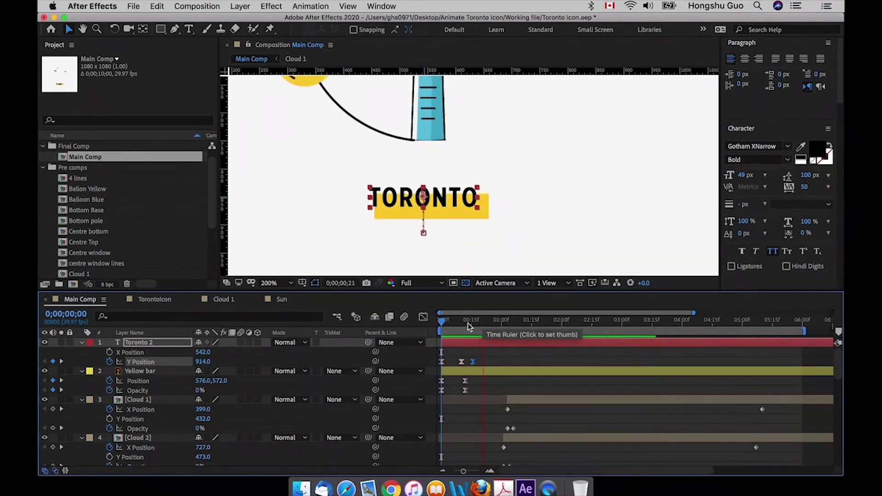
pyautogui.click(443, 323)
pyautogui.moveTo(444, 323)
pyautogui.mouseDown()
pyautogui.moveTo(457, 324)
pyautogui.moveTo(434, 322)
pyautogui.mouseUp()
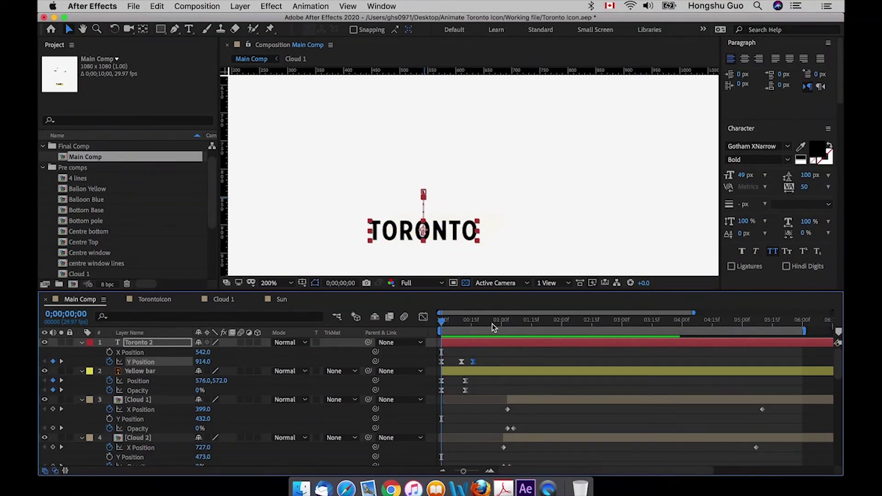
pyautogui.press('space')
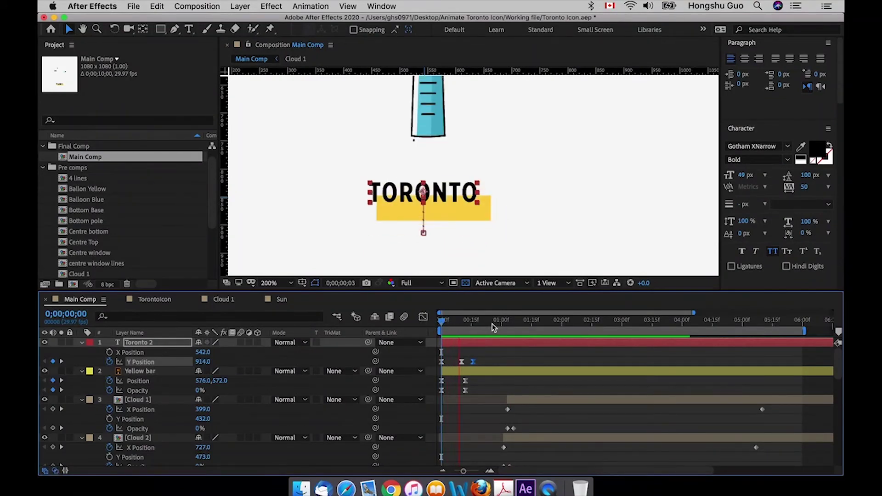
pyautogui.click(508, 360)
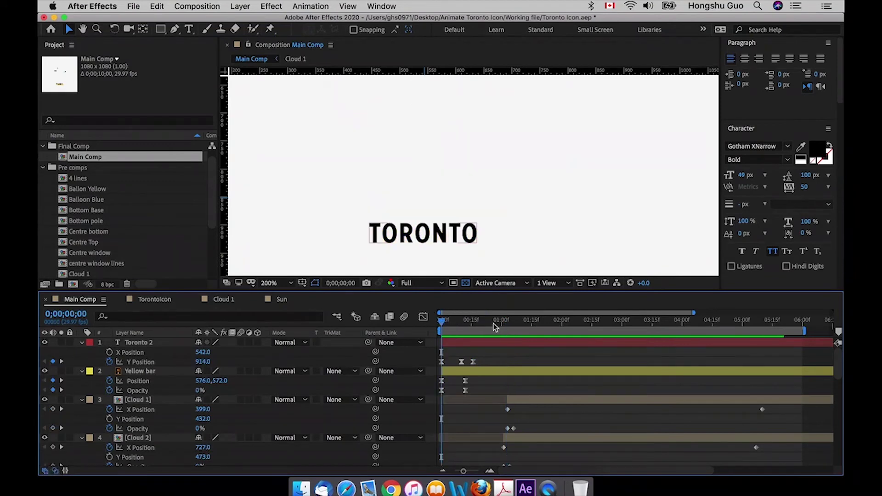
pyautogui.press('space')
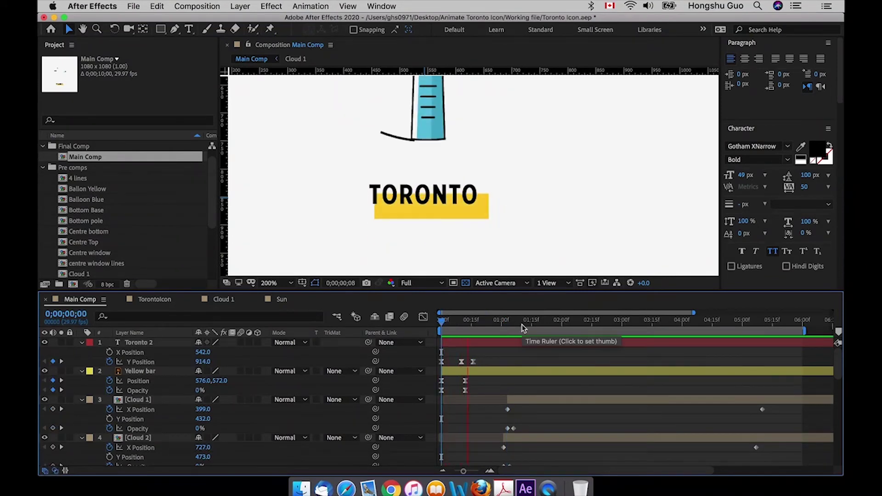
pyautogui.press('space')
pyautogui.click(484, 321)
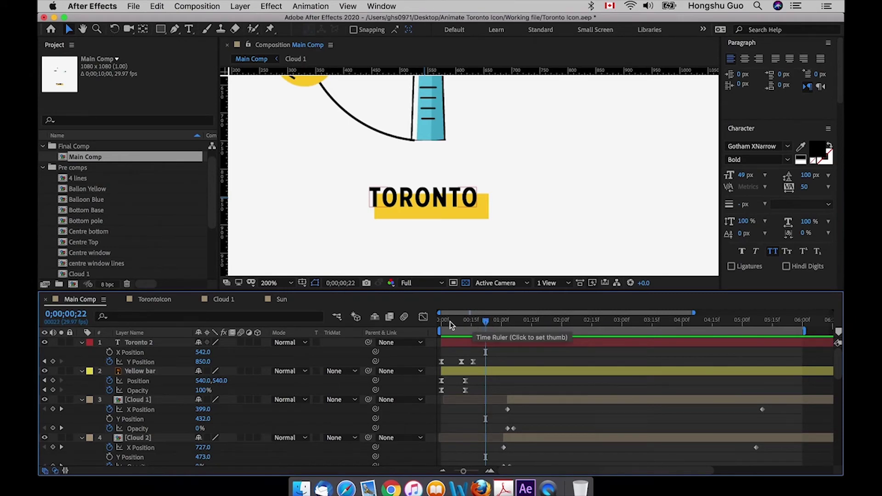
pyautogui.moveTo(453, 322); pyautogui.dragTo(441, 320)
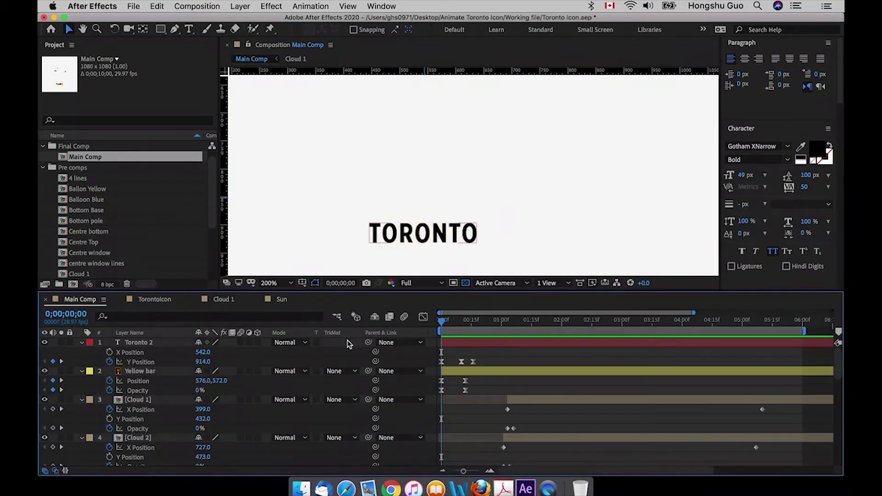
# - Duplicate the Toronto 2 text layer six times to get one layer per letter
pyautogui.click(142, 345)
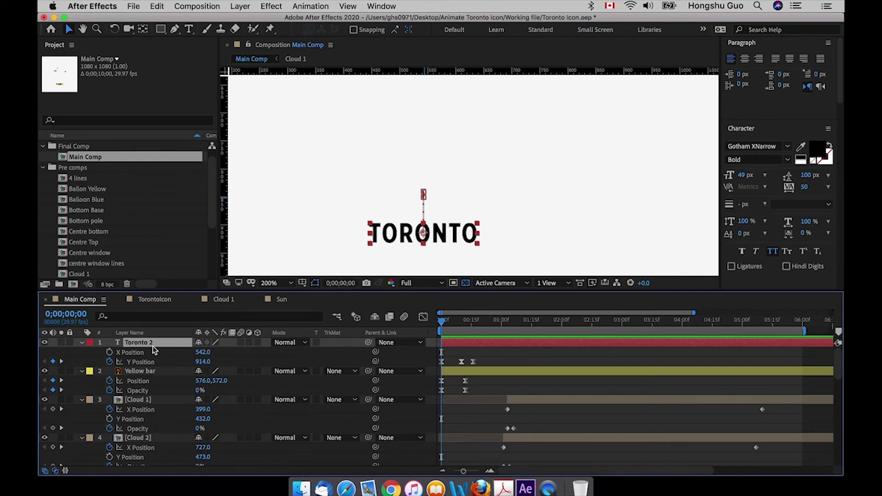
pyautogui.click(492, 357)
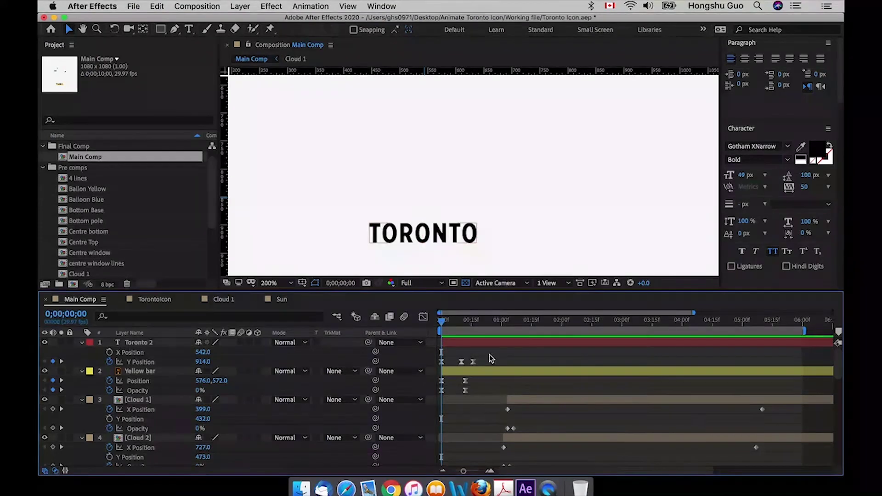
pyautogui.click(156, 346)
pyautogui.press('super+d')
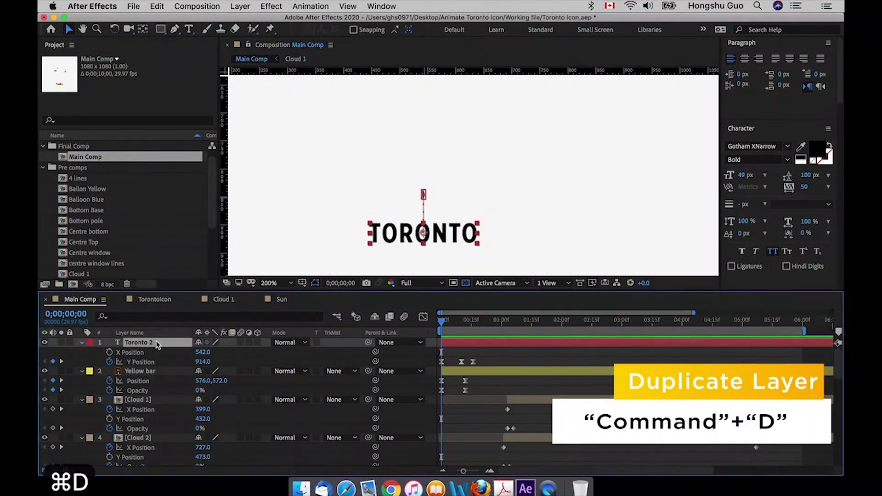
pyautogui.press('super+d')
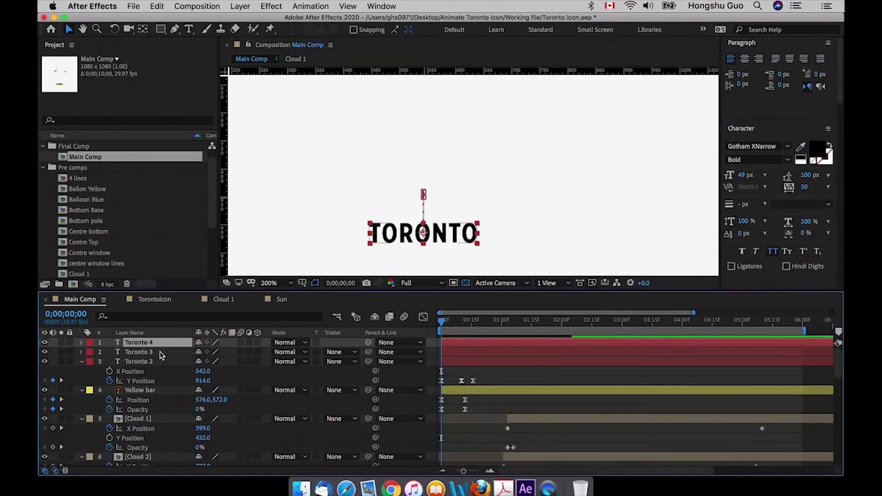
pyautogui.press('super+d')
pyautogui.press('super+d')
pyautogui.press('super+d')
pyautogui.press('super+d')
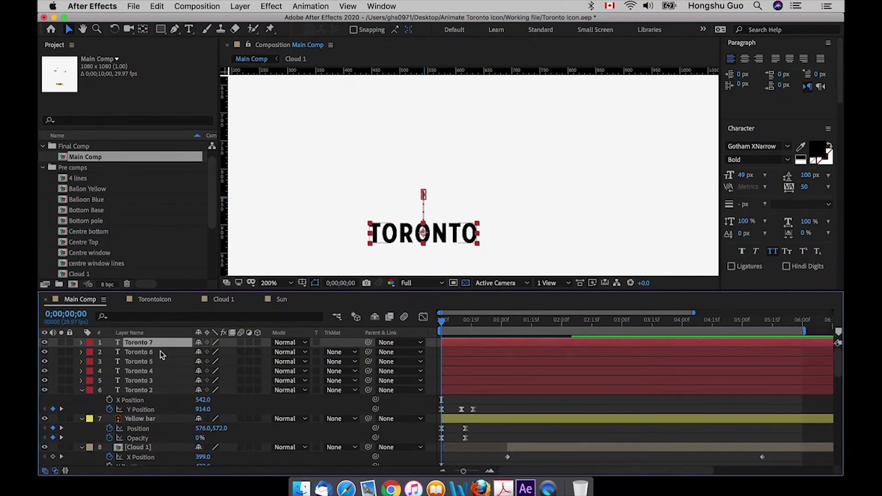
# - Draw rectangular masks around the letter T on the Toronto 2 layer and the first O on the Toronto 3 layer
pyautogui.click(147, 400)
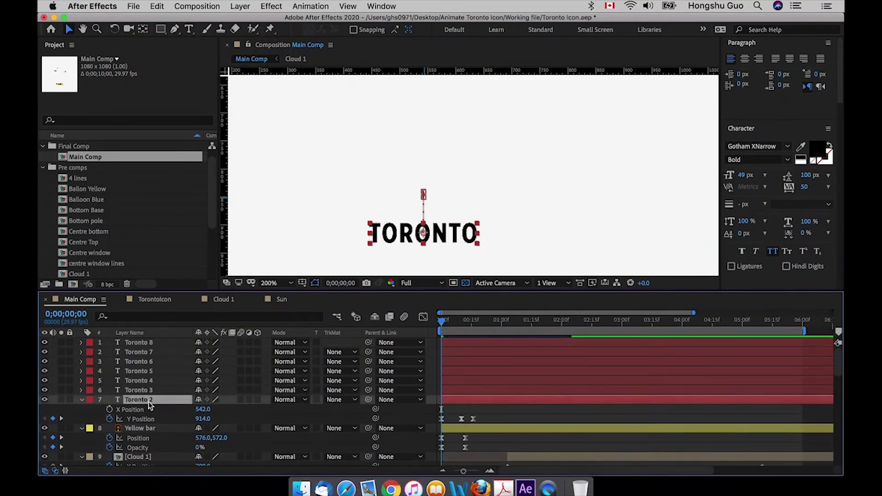
pyautogui.click(433, 259)
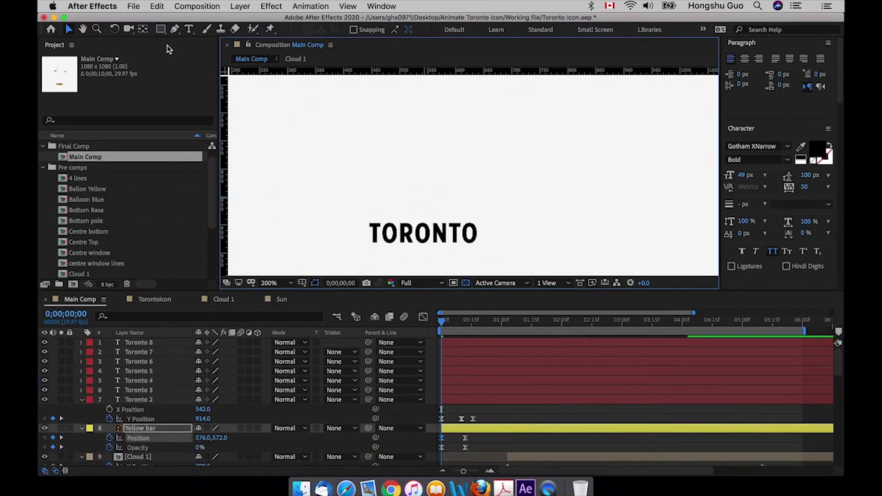
pyautogui.click(144, 401)
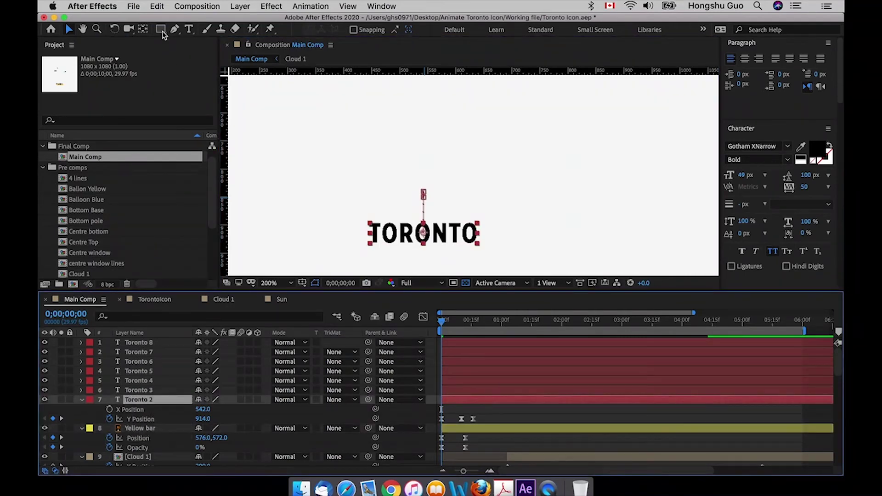
pyautogui.press('q')
pyautogui.moveTo(361, 216); pyautogui.dragTo(381, 249)
pyautogui.click(137, 390)
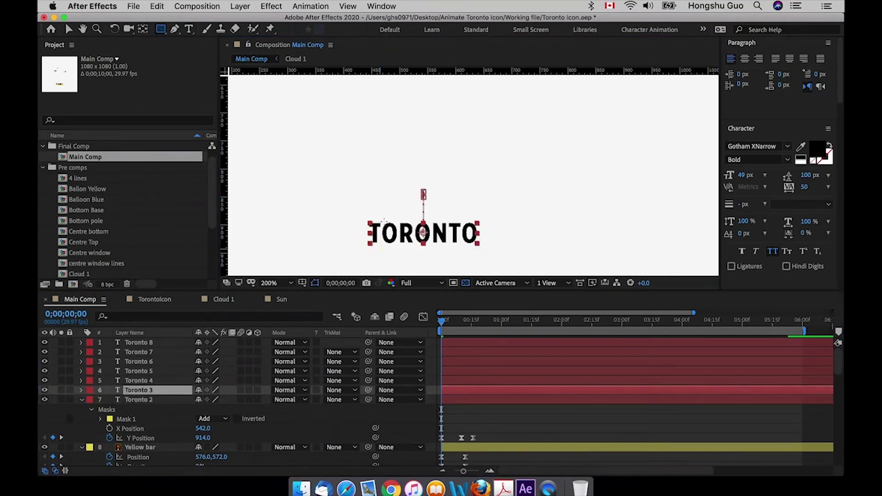
pyautogui.moveTo(381, 220); pyautogui.dragTo(398, 247)
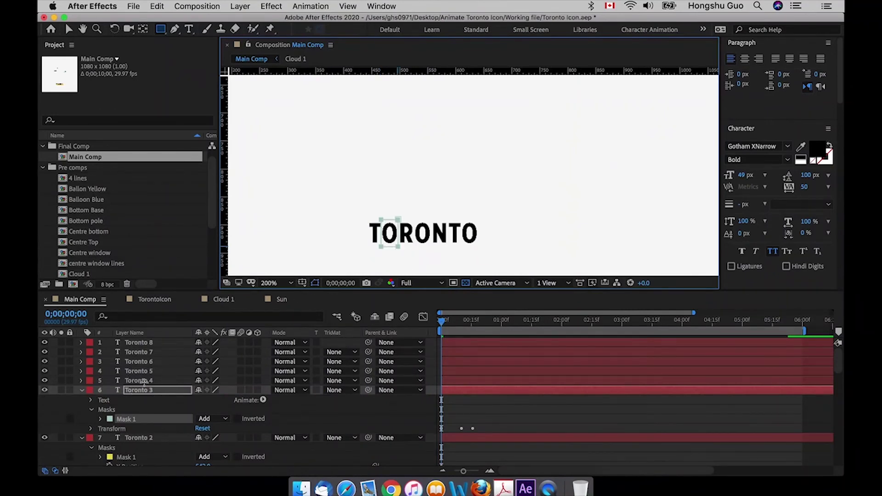
# - Draw a rectangular mask around the letter R on the Toronto 4 layer at 400% magnification
pyautogui.click(138, 381)
pyautogui.press('super+equal')
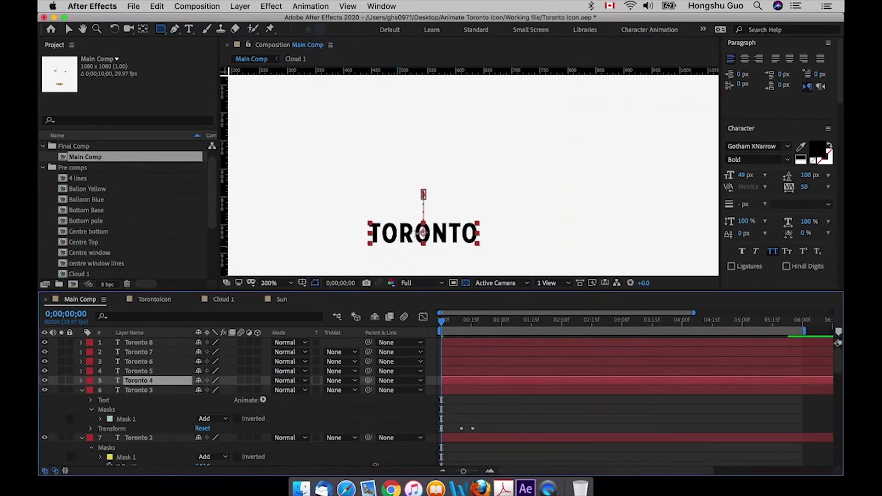
pyautogui.press('super+equal')
pyautogui.press('space')
pyautogui.moveTo(385, 257); pyautogui.dragTo(462, 142)
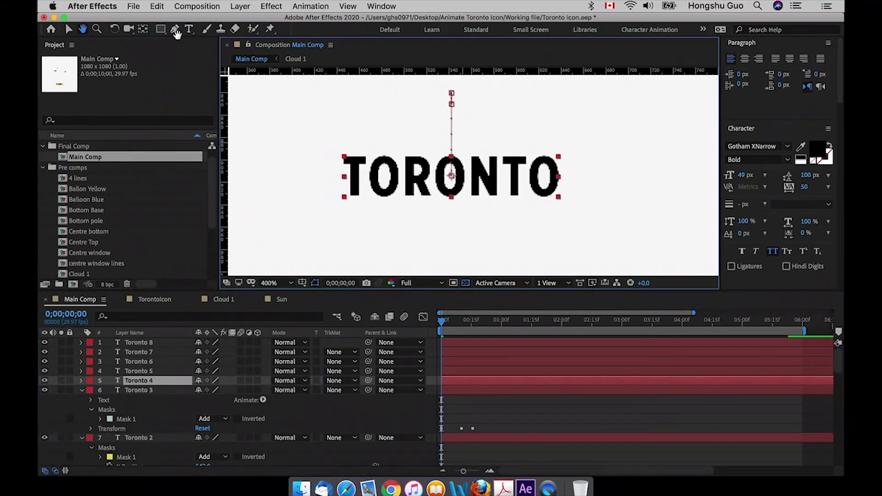
pyautogui.click(160, 29)
pyautogui.moveTo(401, 151); pyautogui.dragTo(433, 200)
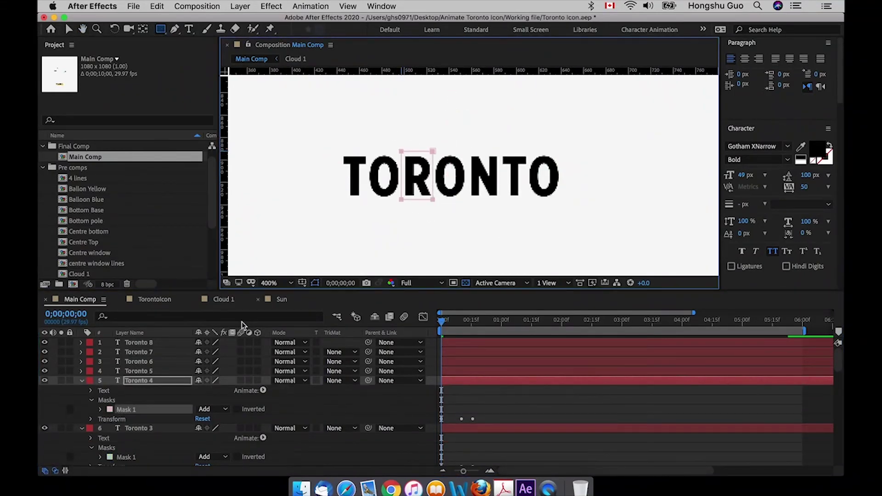
# - Draw rectangular masks around the second O on the Toronto 5 layer and the N on the Toronto 6 layer
pyautogui.click(137, 371)
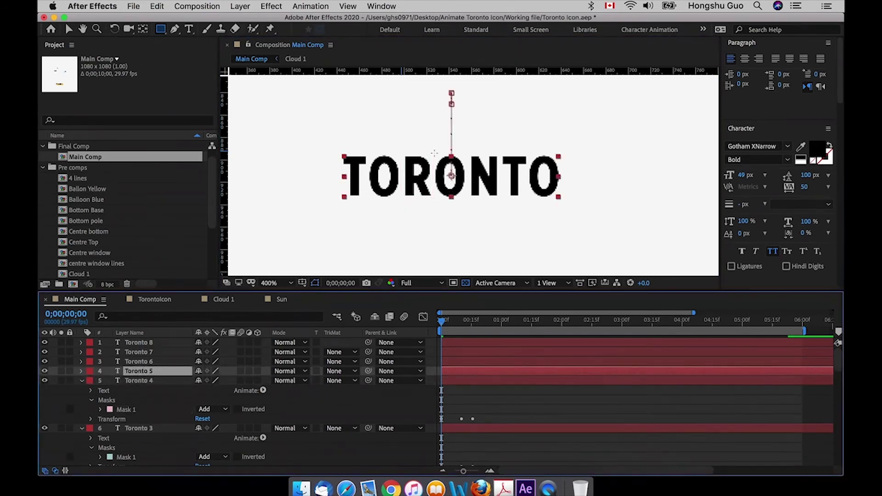
pyautogui.moveTo(434, 152); pyautogui.dragTo(464, 201)
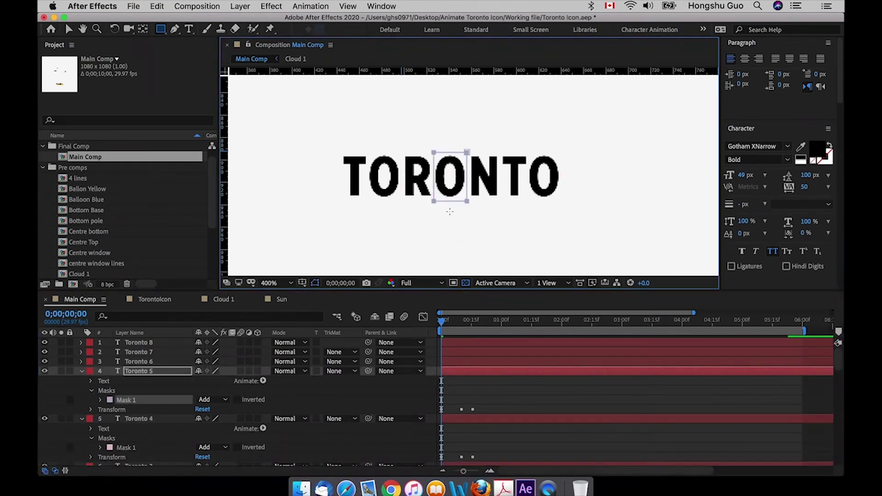
pyautogui.click(137, 369)
pyautogui.click(137, 364)
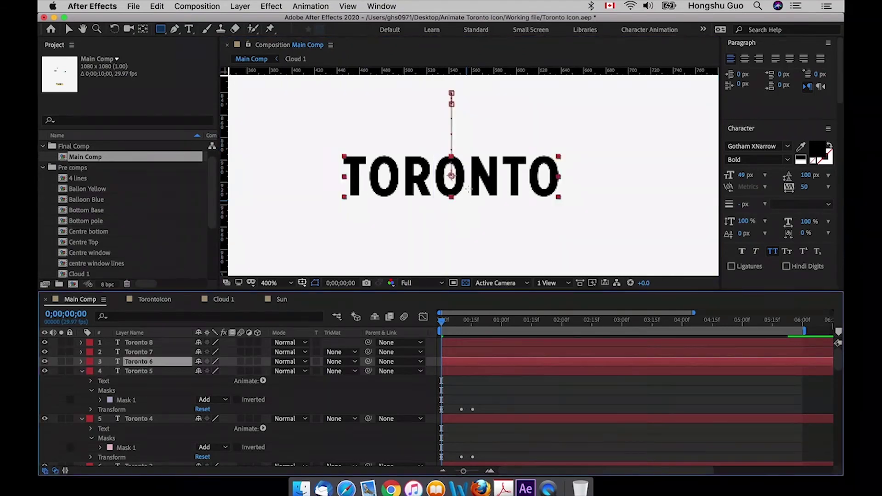
pyautogui.moveTo(468, 149); pyautogui.dragTo(499, 199)
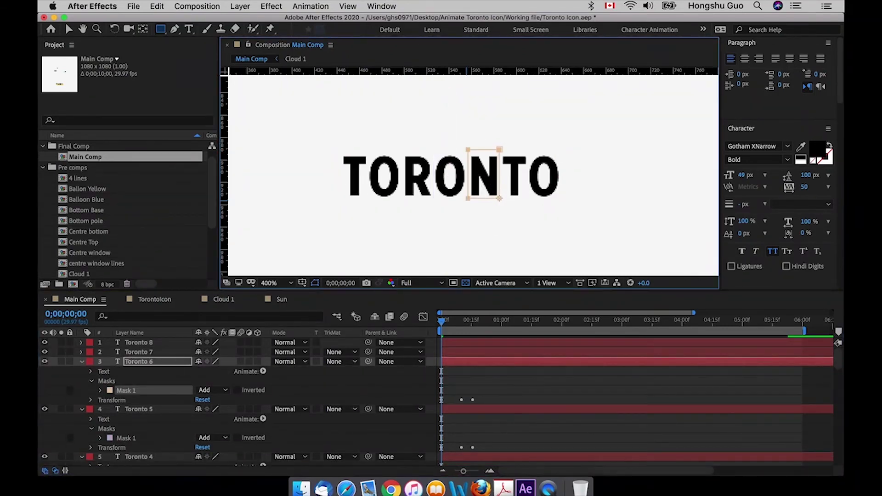
# - Draw rectangular masks around the second T on the Toronto 7 layer and the last O on the Toronto 8 layer
pyautogui.click(146, 352)
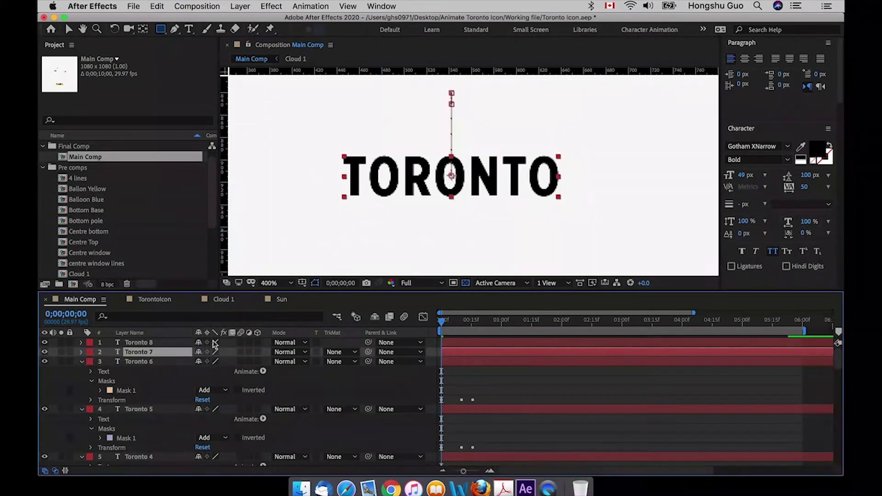
pyautogui.moveTo(502, 151); pyautogui.dragTo(528, 197)
pyautogui.click(140, 344)
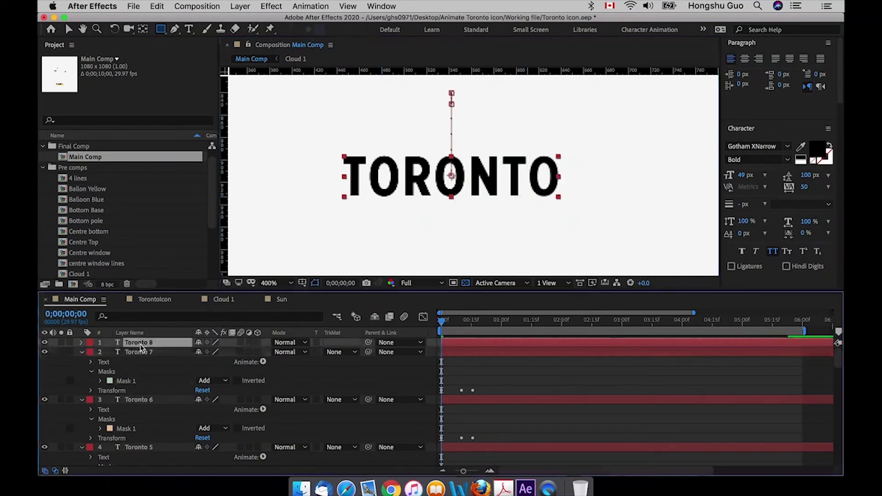
pyautogui.moveTo(529, 152); pyautogui.dragTo(565, 201)
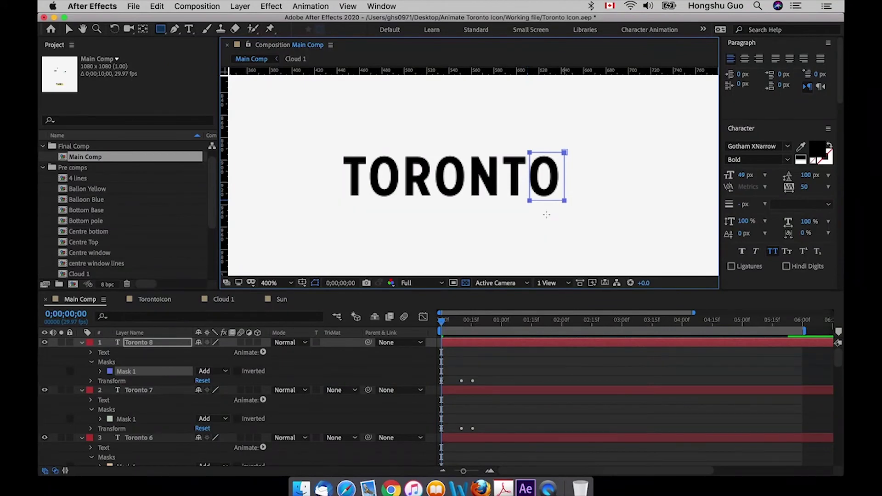
# - Collapse the expanded properties of all layers and select the Toronto 2 layer
pyautogui.press('v')
pyautogui.click(153, 344)
pyautogui.press('super+a')
pyautogui.scroll(-1, 164, 379)
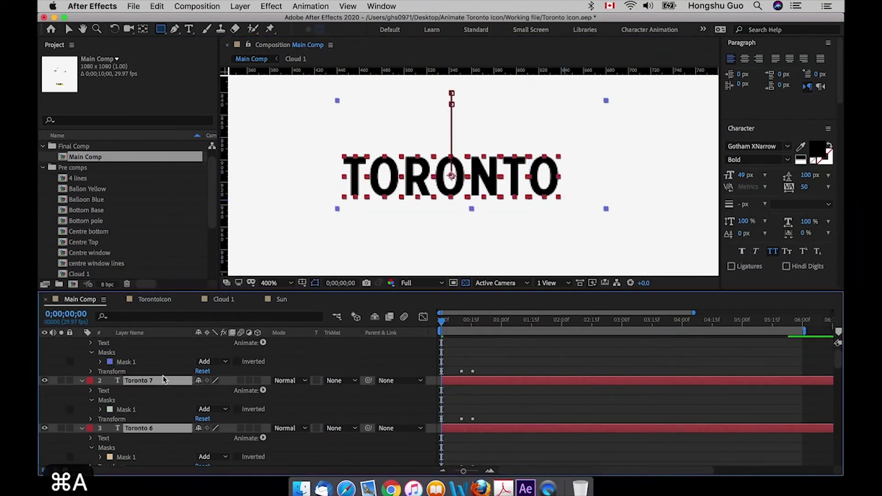
pyautogui.hotkey('shift', '`')
pyautogui.click(129, 400)
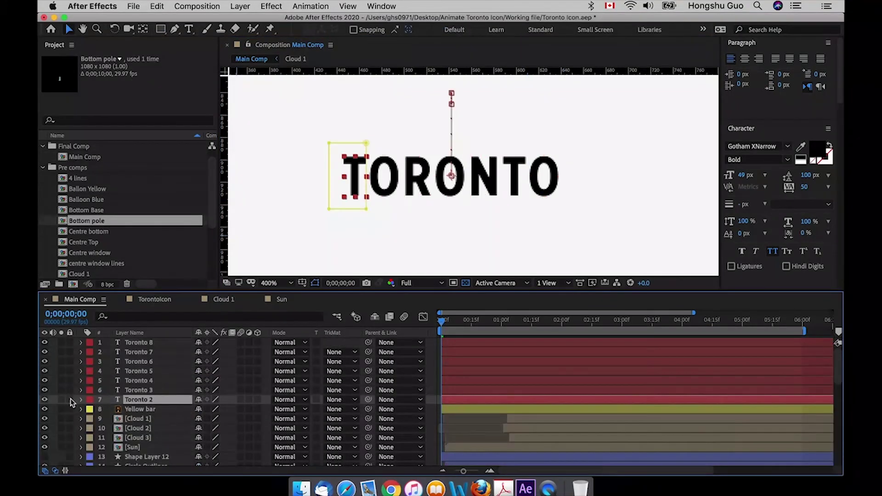
# - Hide and show each letter layer from Toronto 2 to Toronto 8 to check that each mask isolates one letter
pyautogui.click(45, 399)
pyautogui.click(45, 400)
pyautogui.click(45, 390)
pyautogui.click(45, 390)
pyautogui.click(45, 381)
pyautogui.click(45, 381)
pyautogui.click(45, 371)
pyautogui.click(45, 371)
pyautogui.click(45, 362)
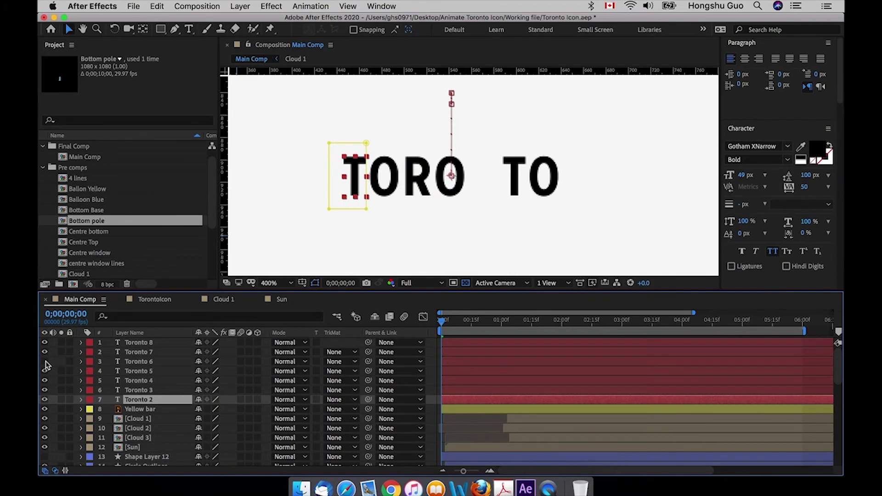
pyautogui.click(45, 362)
pyautogui.click(45, 352)
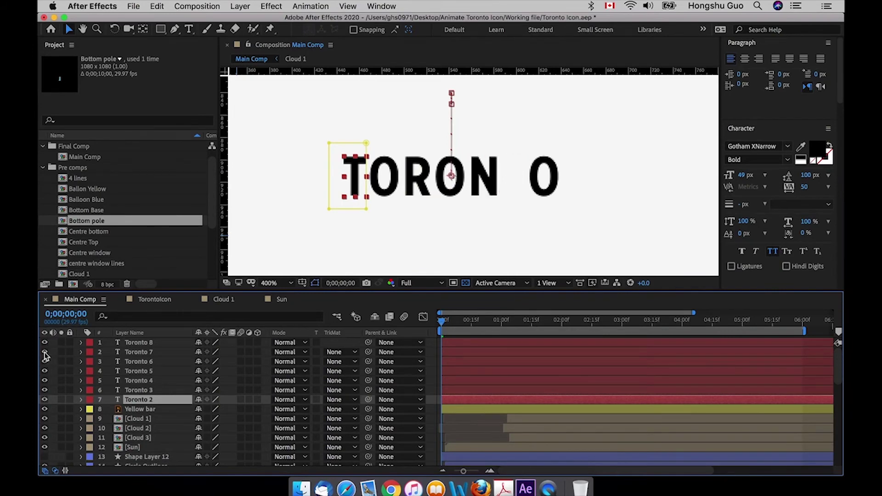
pyautogui.click(45, 352)
pyautogui.click(45, 343)
pyautogui.click(45, 342)
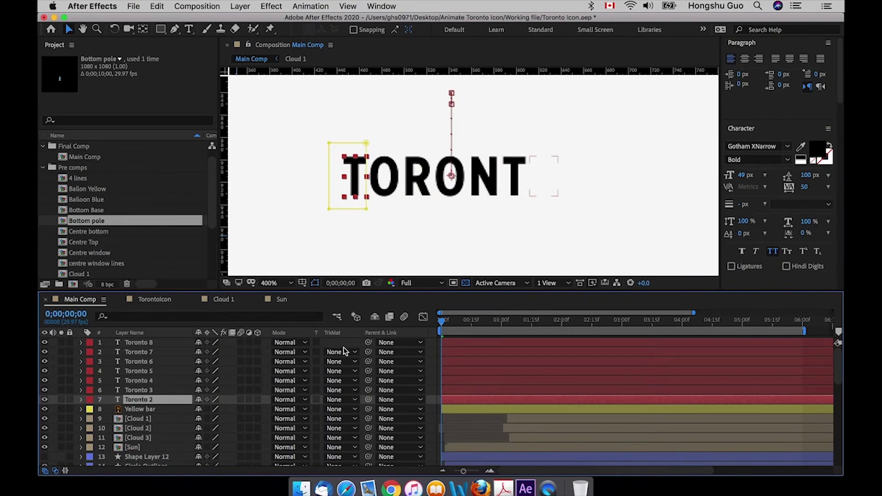
# - Trim the seven layers Toronto 2 to Toronto 8 to a single frame at frame 0
pyautogui.click(451, 342)
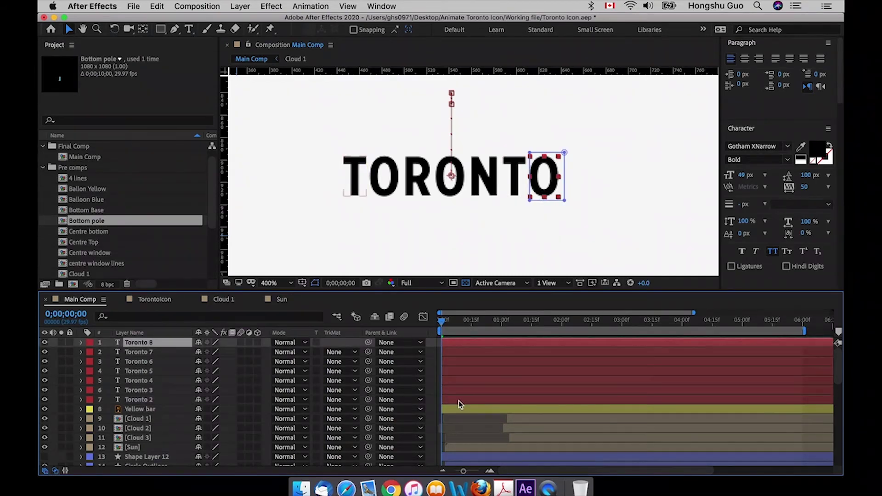
pyautogui.keyDown('shift'); pyautogui.click(458, 401); pyautogui.keyUp('shift')
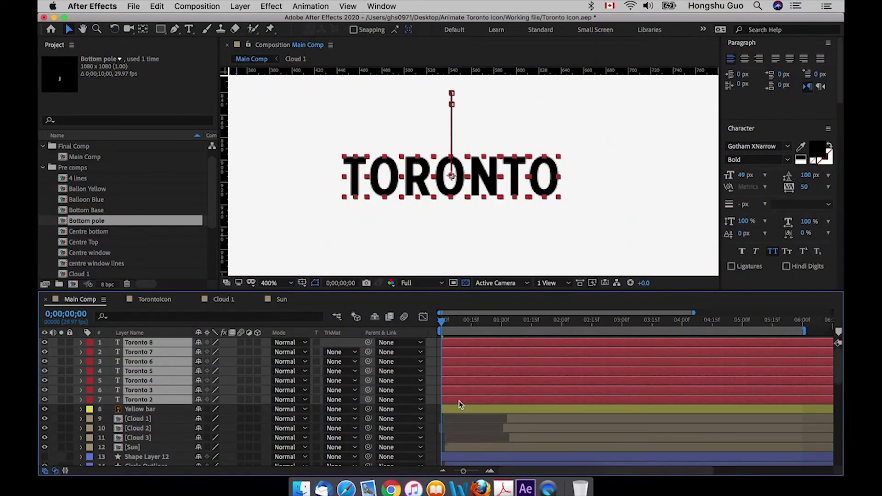
pyautogui.hotkey('alt', ']')
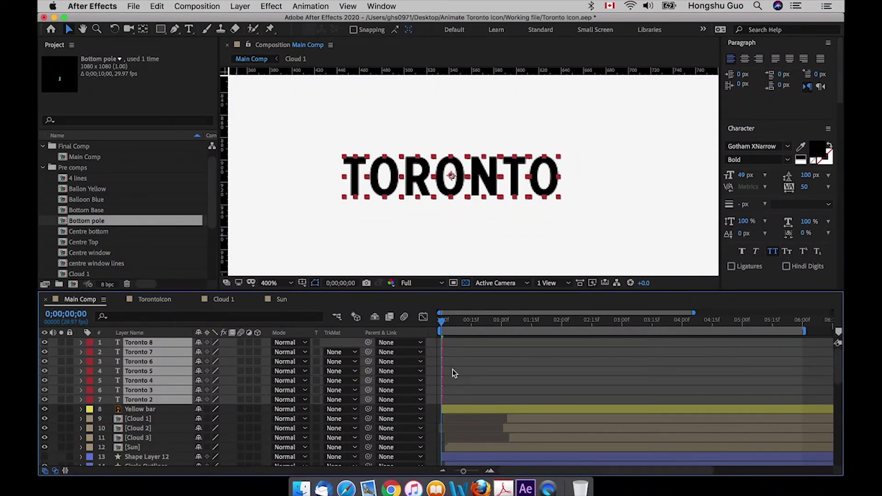
pyautogui.click(468, 402)
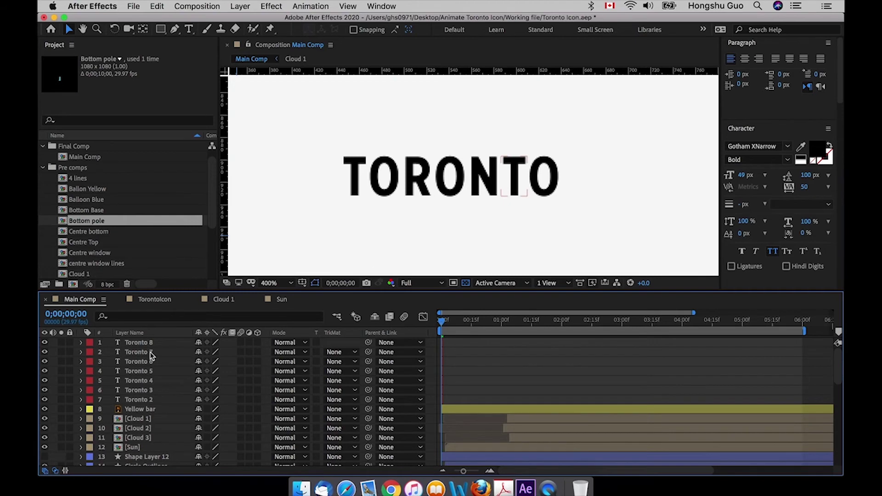
# - Sequence the letter layers from Toronto 2 up to Toronto 8 without overlap, and extend their out points to about 6 seconds
pyautogui.click(144, 402)
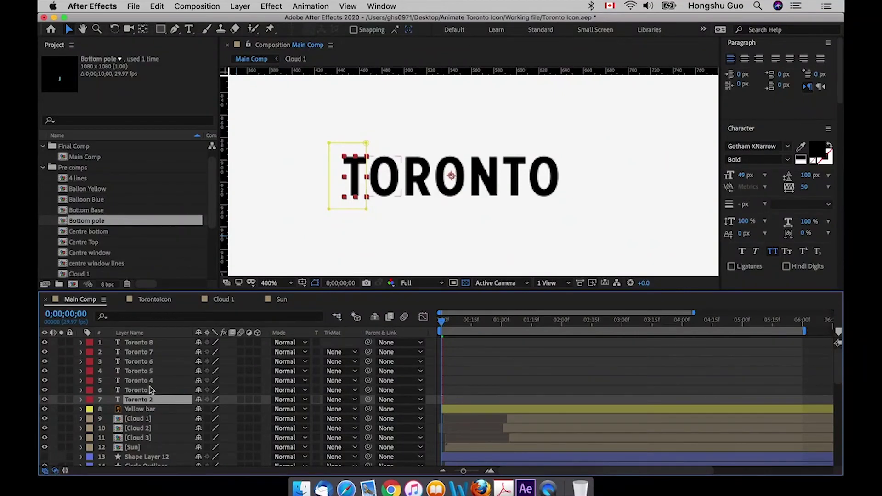
pyautogui.keyDown('shift'); pyautogui.click(146, 344); pyautogui.keyUp('shift')
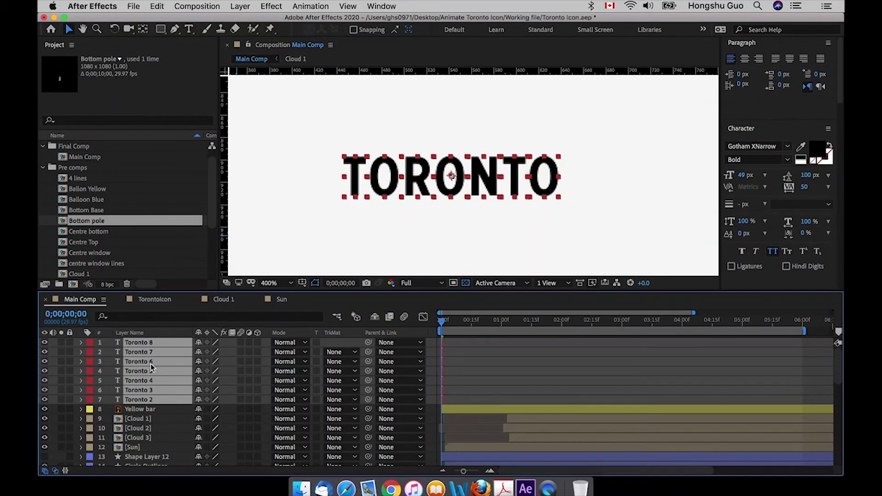
pyautogui.rightClick(151, 364)
pyautogui.moveTo(168, 343)
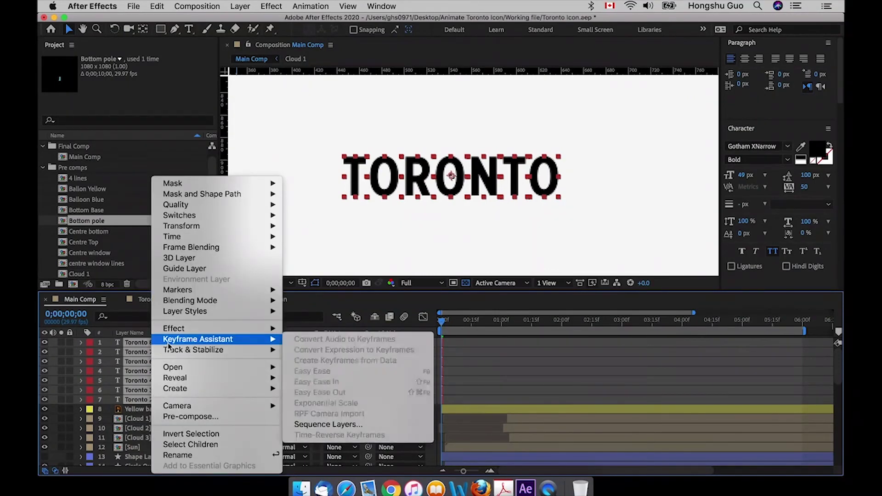
pyautogui.click(328, 424)
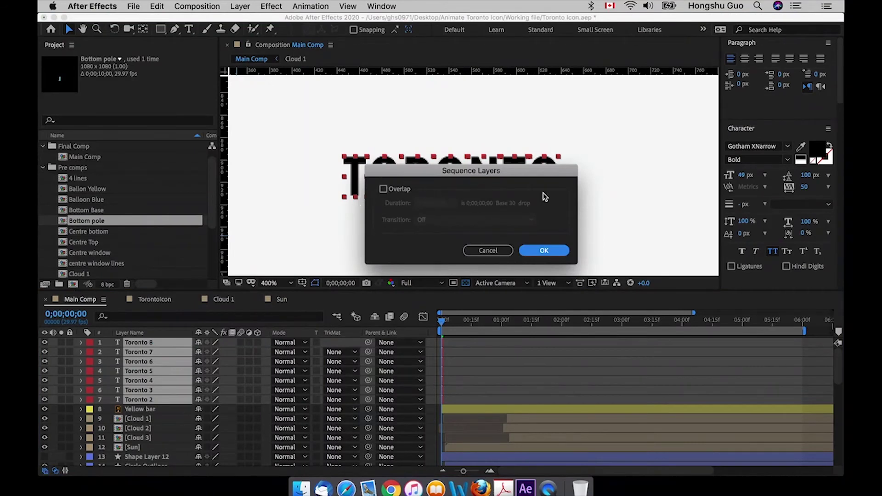
pyautogui.click(544, 250)
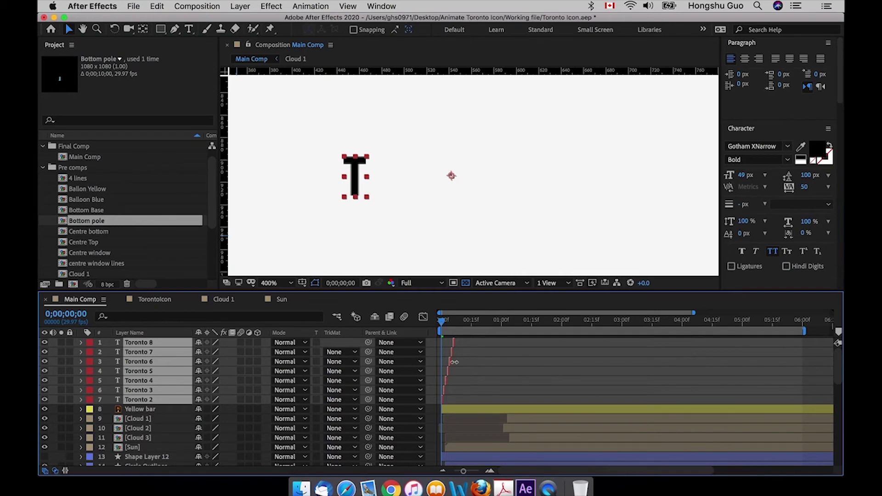
pyautogui.moveTo(454, 362); pyautogui.dragTo(817, 351)
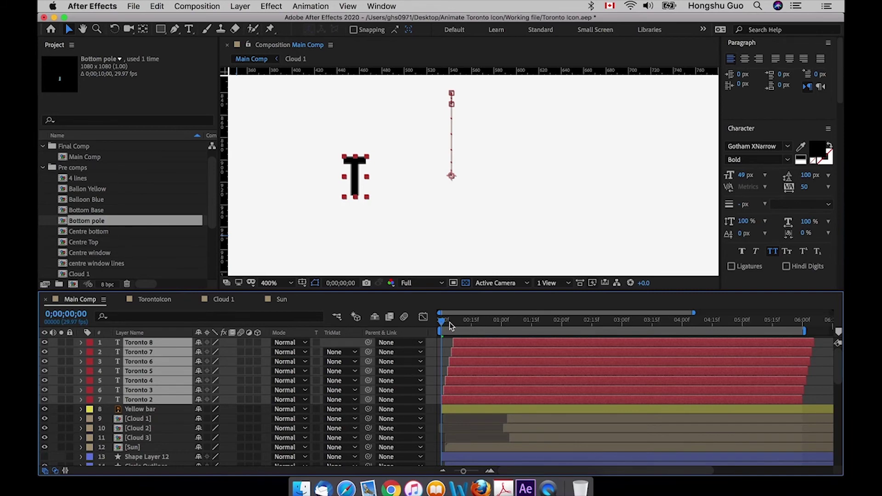
# - Preview the staggered letter-by-letter rise of the Toronto text from frame 0
pyautogui.press('space')
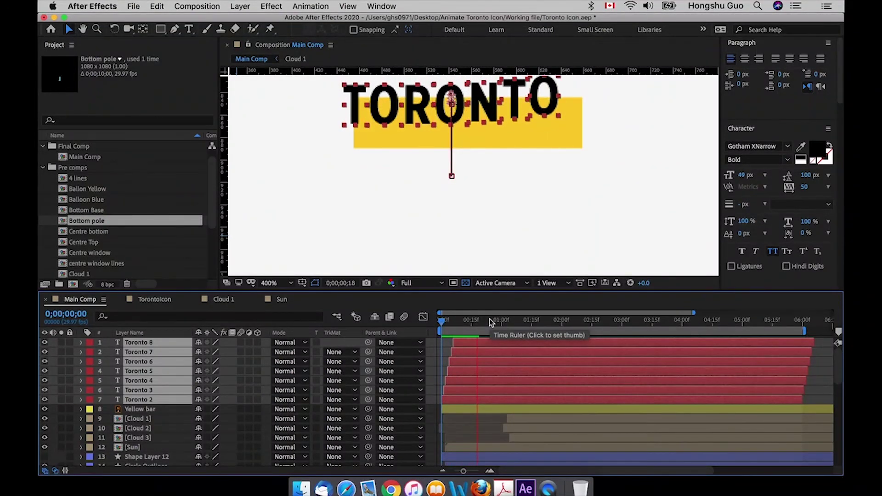
pyautogui.click(440, 323)
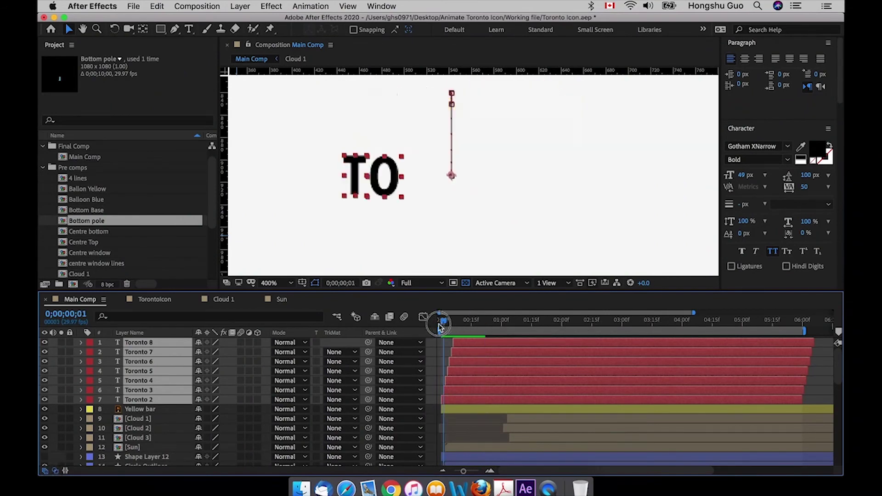
pyautogui.moveTo(439, 325); pyautogui.dragTo(436, 323)
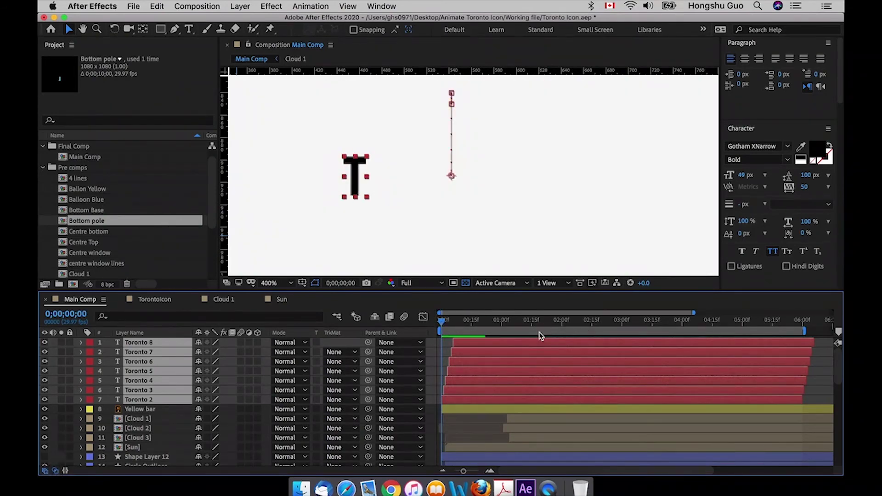
pyautogui.press('space')
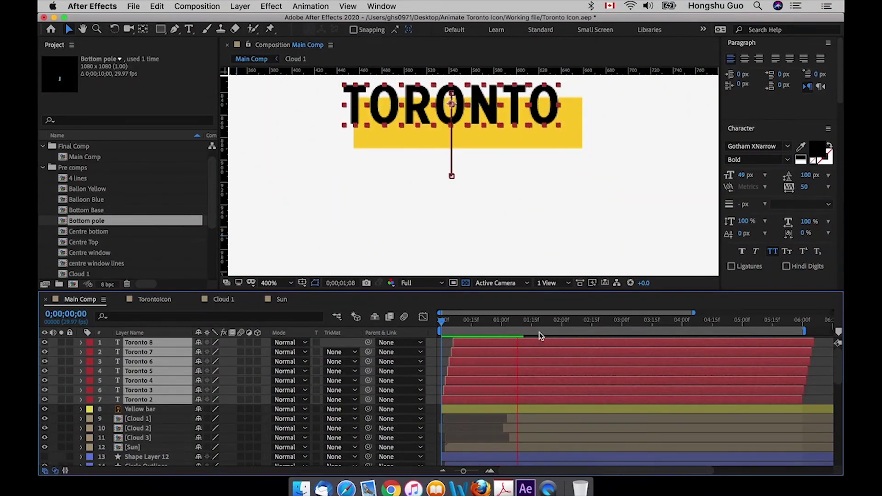
pyautogui.press('space')
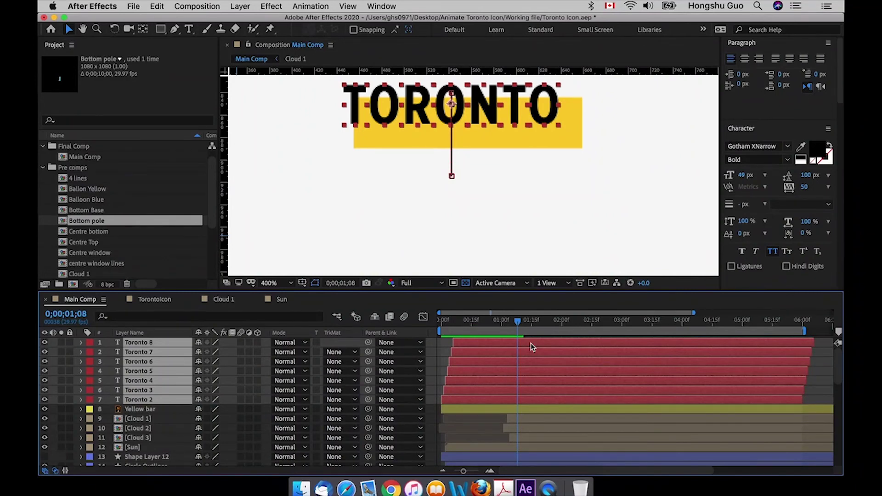
# - Return to frame 0 and pre-compose the seven letter layers into a composition named Toronto
pyautogui.moveTo(445, 324); pyautogui.dragTo(435, 324)
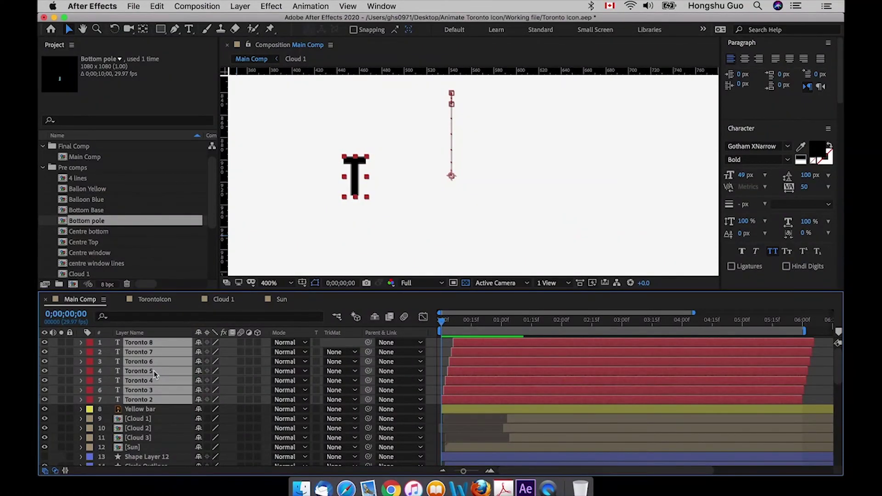
pyautogui.press('super+shift+c')
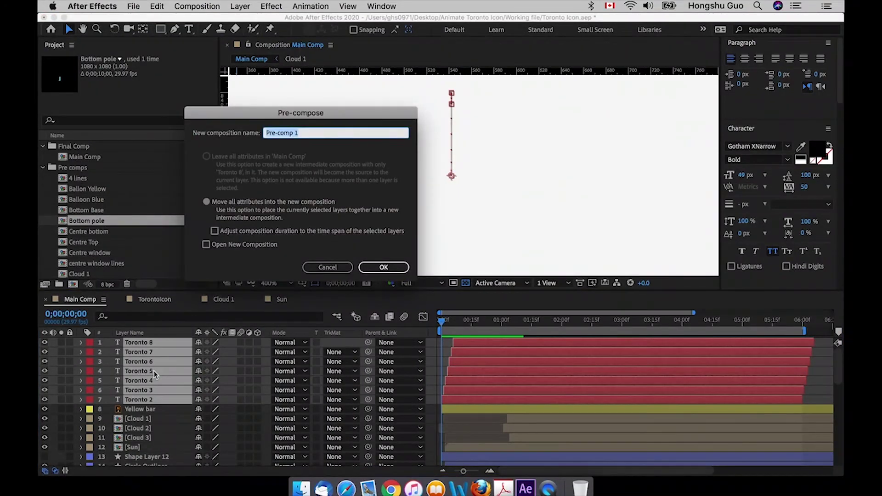
pyautogui.write('Toronto')
pyautogui.press('Return')
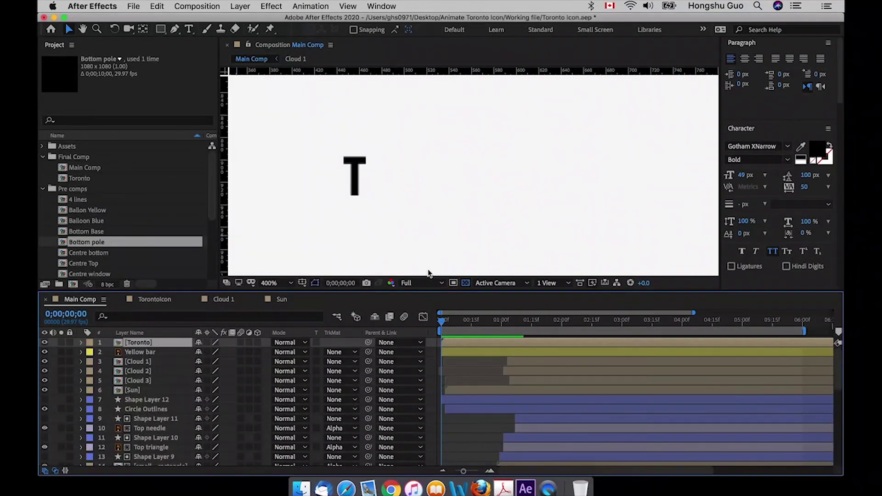
# - At frame 15 of Main Comp, draw a black rectangle shape that fully covers the Toronto text and the yellow bar
pyautogui.press('space')
pyautogui.moveTo(455, 122); pyautogui.dragTo(455, 228)
pyautogui.press('super+minus')
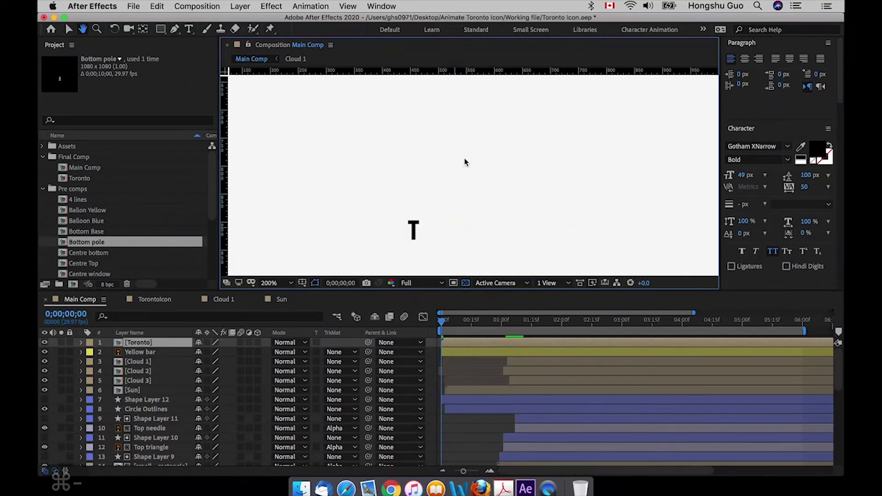
pyautogui.click(462, 176)
pyautogui.press('super+minus')
pyautogui.press('super+minus')
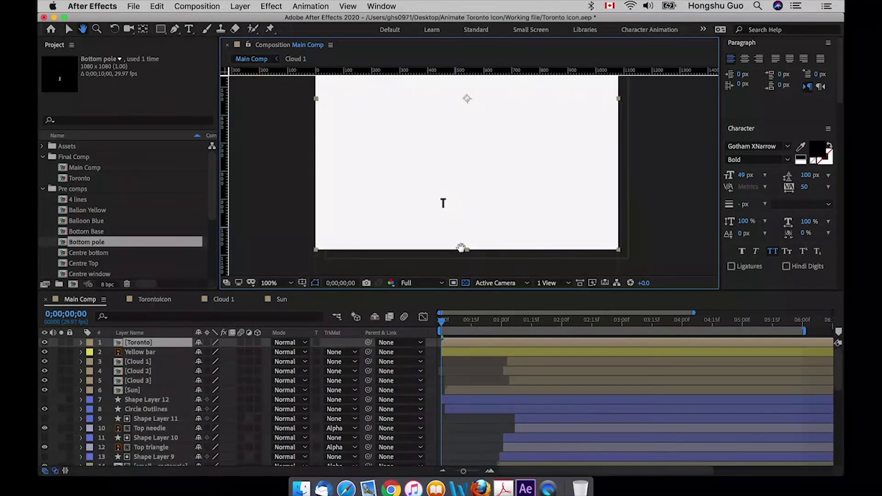
pyautogui.press('super+equal')
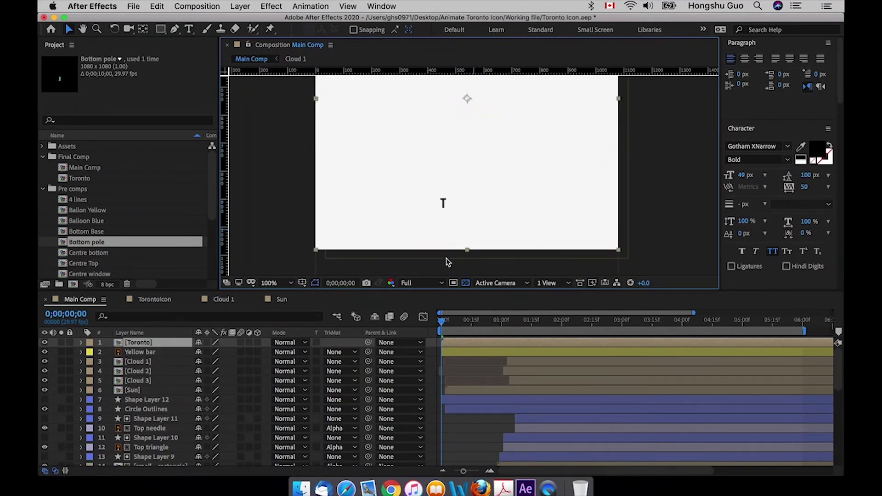
pyautogui.click(450, 323)
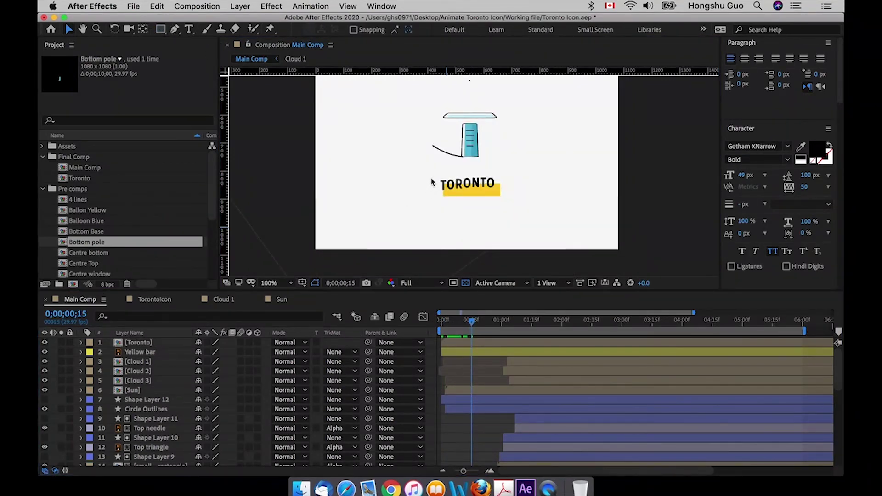
pyautogui.click(161, 29)
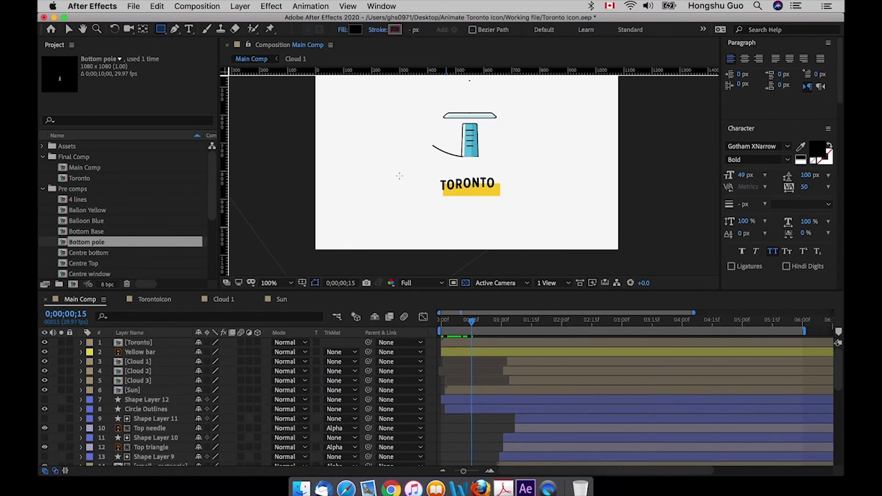
pyautogui.moveTo(435, 180); pyautogui.dragTo(502, 198)
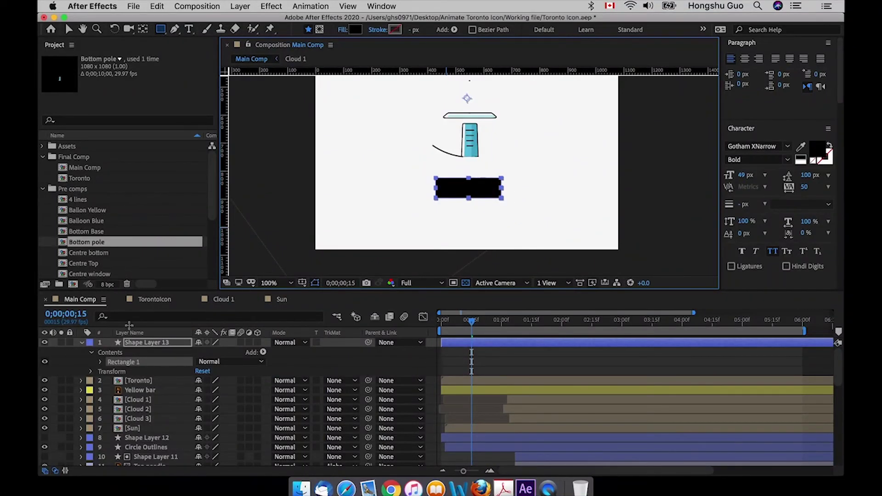
# - Set the Toronto layer's track matte to Alpha Matte "Shape Layer 13"
pyautogui.click(147, 383)
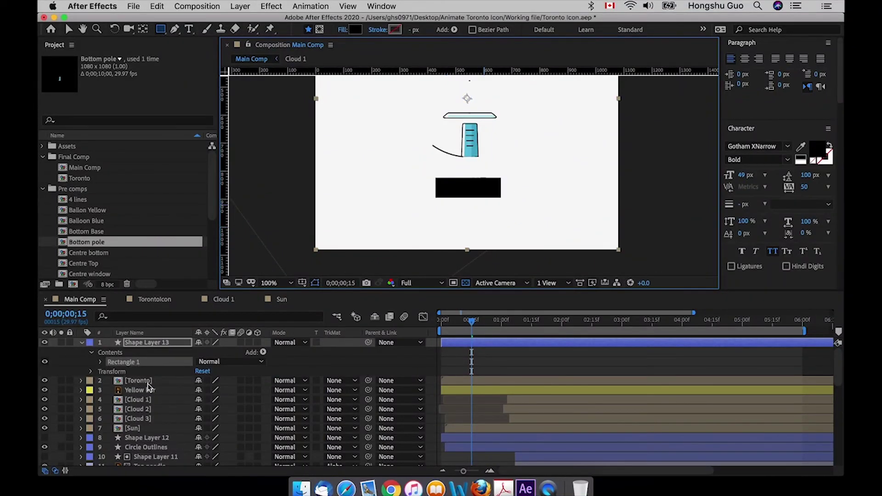
pyautogui.click(349, 381)
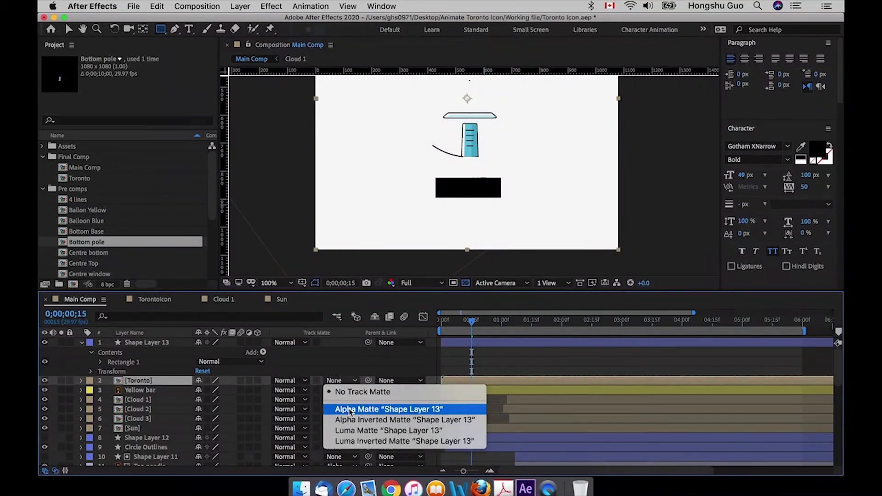
pyautogui.click(349, 409)
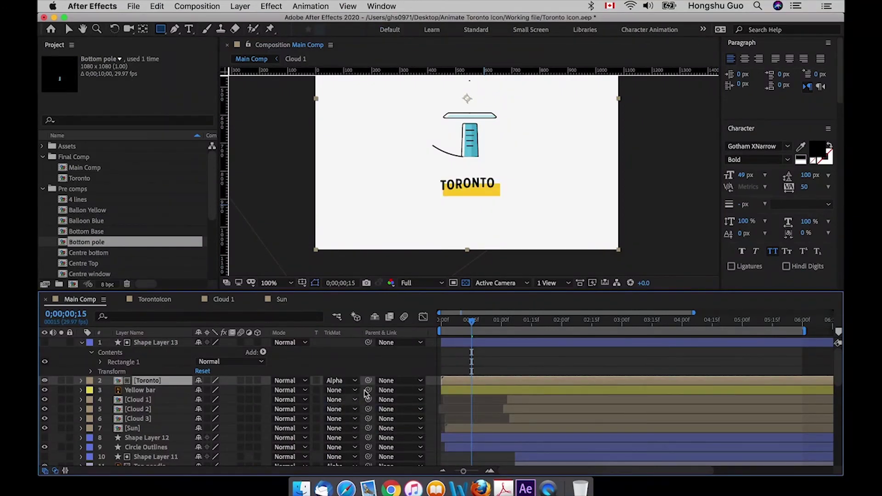
# - Preview the whole icon animation from frame 0 to check the masked Toronto text, fitting the full composition in view
pyautogui.click(439, 322)
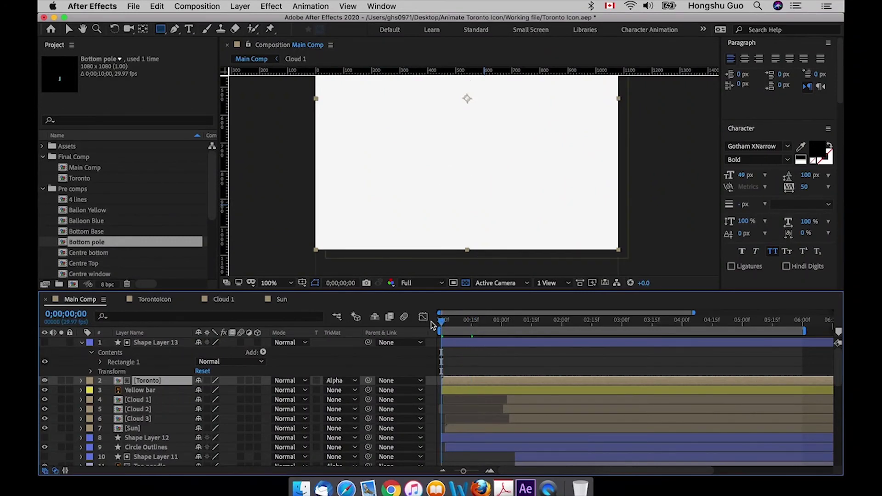
pyautogui.press('space')
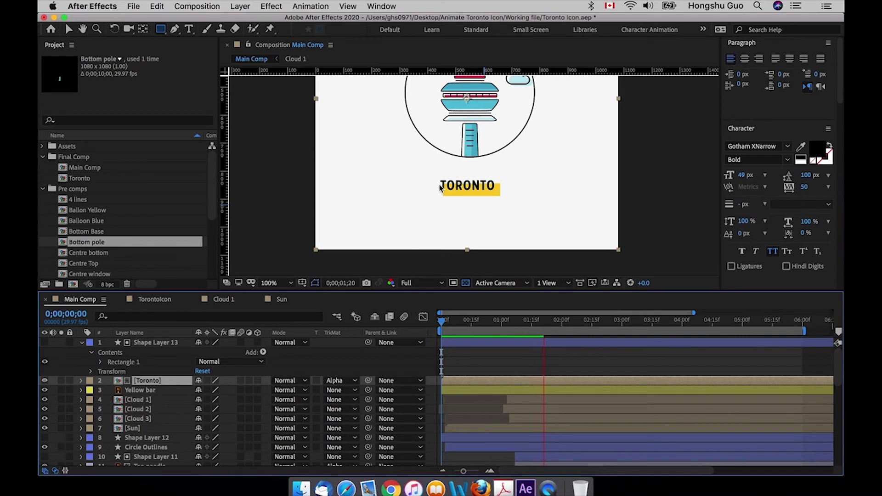
pyautogui.click(445, 324)
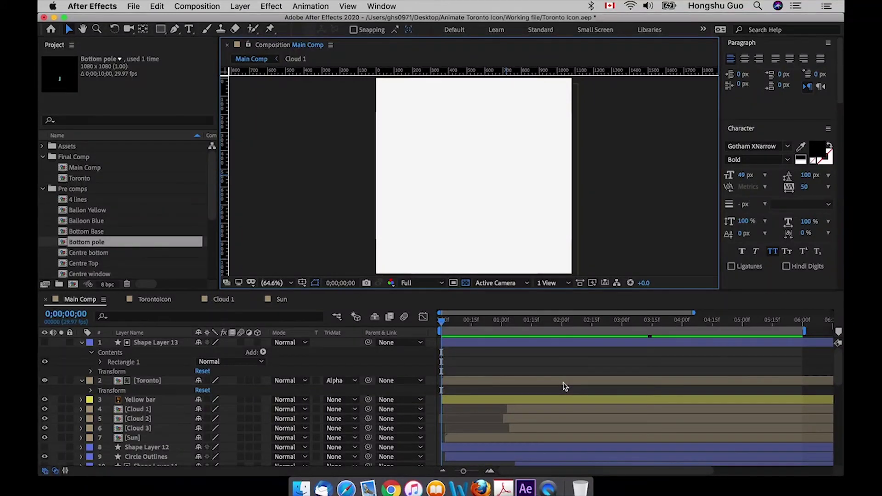
pyautogui.press('space')
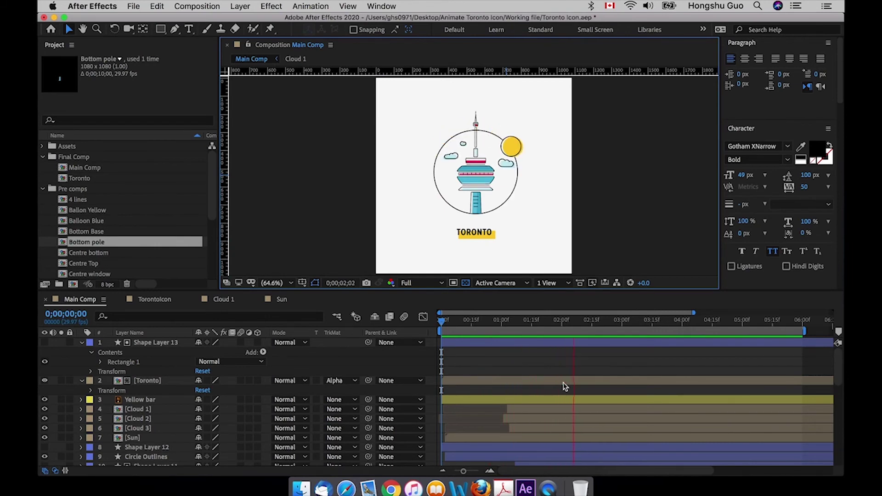
pyautogui.press('space')
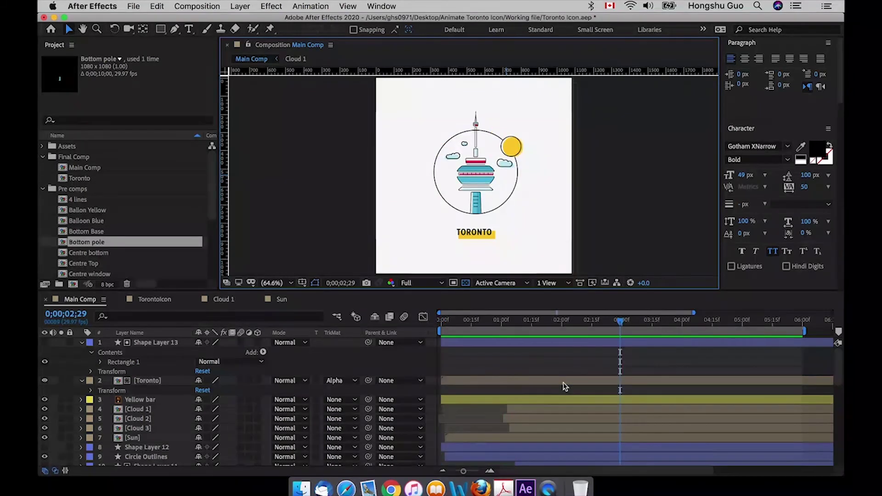
# - Shift Shape Layer 13 and the Toronto layer together so both start at about 1 second 4 frames, and preview the timing
pyautogui.click(507, 382)
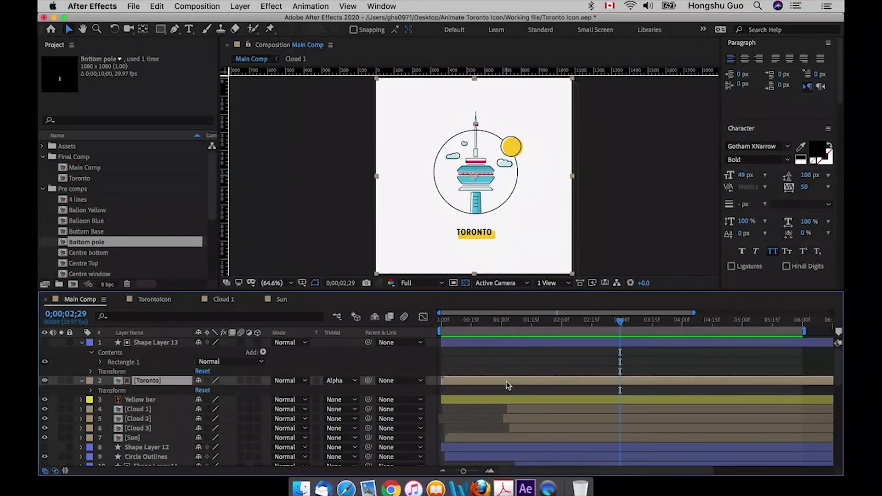
pyautogui.click(454, 347)
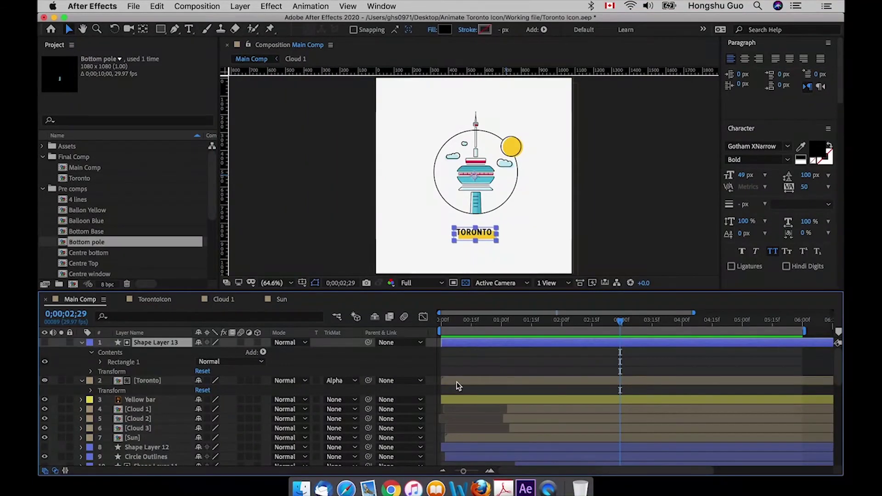
pyautogui.keyDown('shift'); pyautogui.click(484, 382); pyautogui.keyUp('shift')
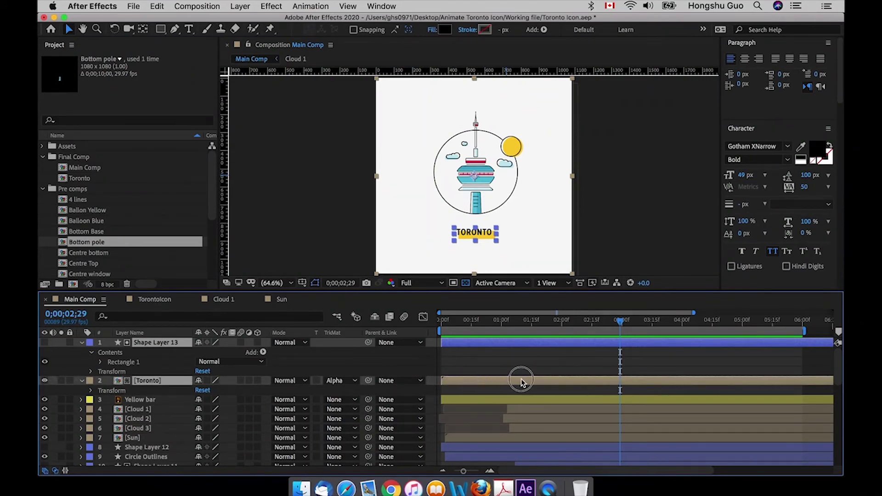
pyautogui.moveTo(522, 382); pyautogui.dragTo(559, 382)
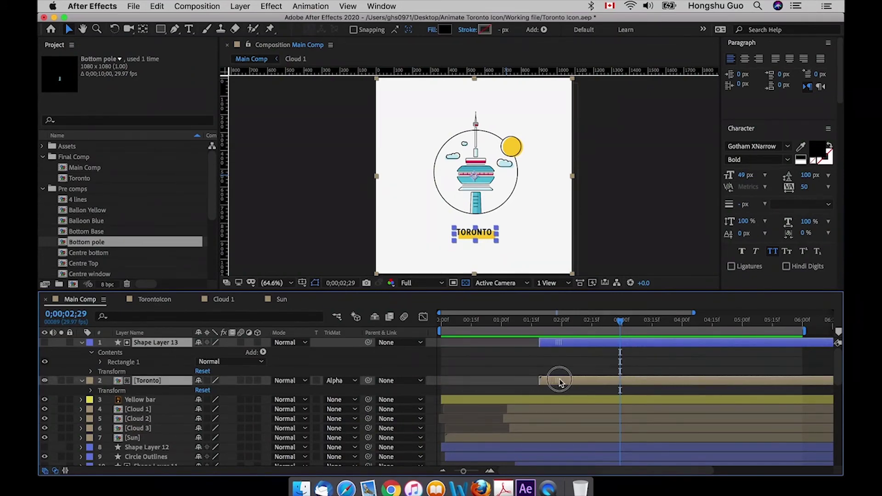
pyautogui.click(507, 324)
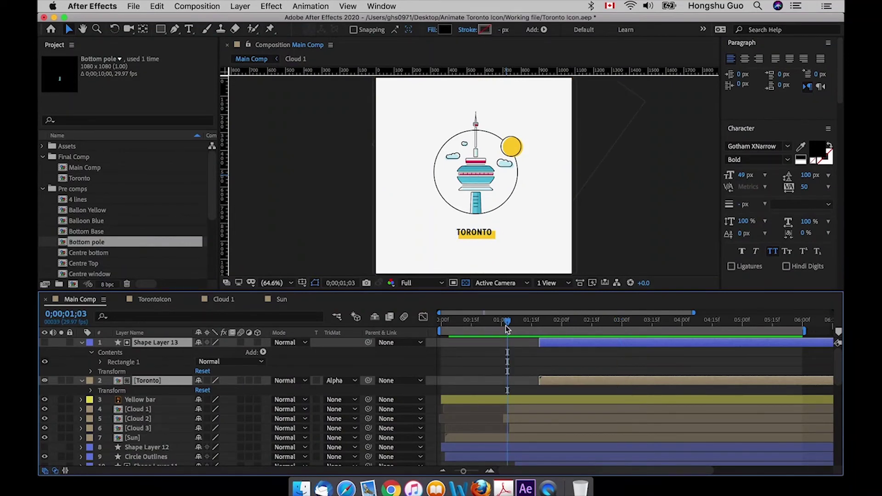
pyautogui.click(504, 324)
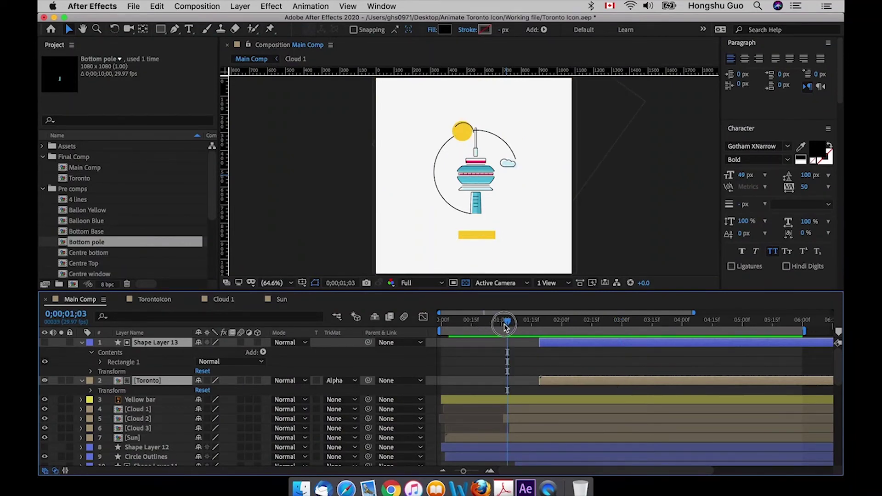
pyautogui.moveTo(509, 325); pyautogui.dragTo(530, 324)
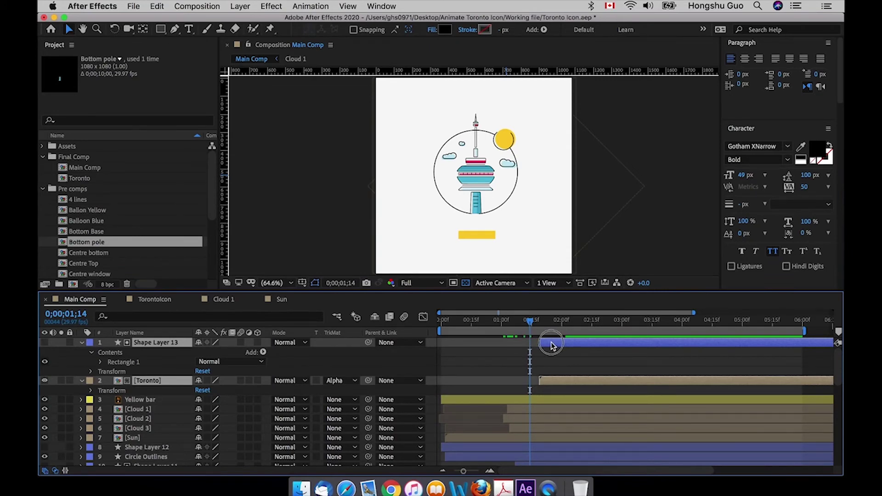
pyautogui.moveTo(552, 345); pyautogui.dragTo(523, 345)
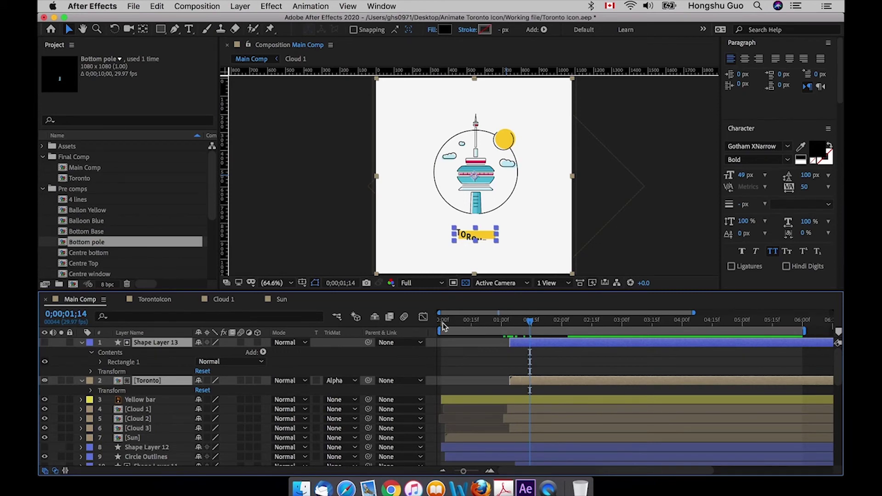
pyautogui.press('space')
# - Shift the Yellow bar layer to start together with the Toronto layer at about 1 second 4 frames, and preview from frame 0
pyautogui.moveTo(467, 401); pyautogui.dragTo(520, 399)
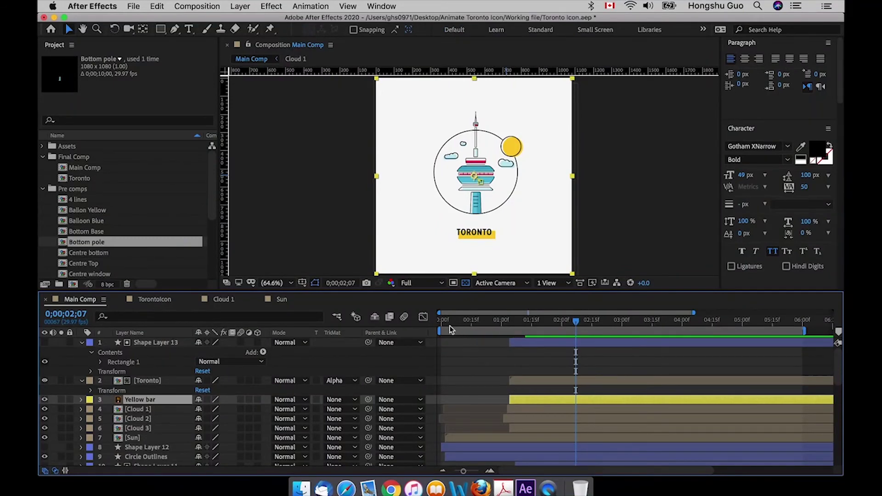
pyautogui.moveTo(444, 327); pyautogui.dragTo(440, 327)
pyautogui.click(441, 323)
pyautogui.press('space')
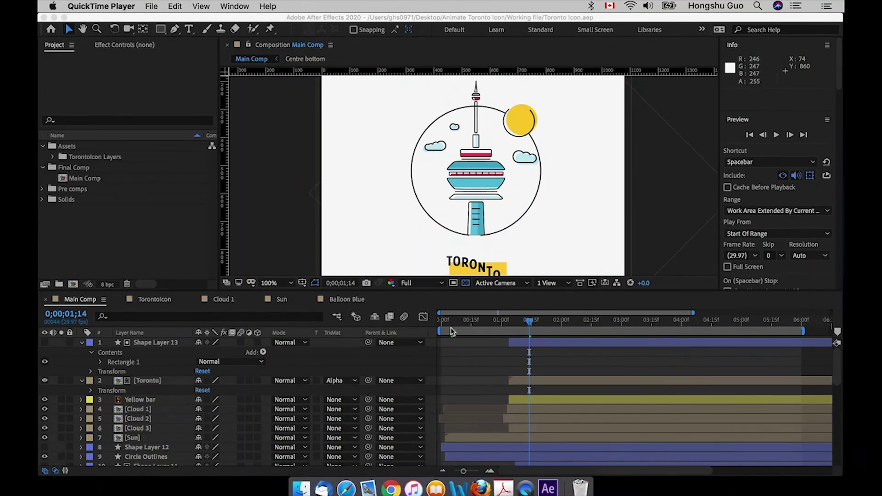
# - Make Layer 16 and Layer 17 visible, bring both to the top of the layer stack, and deselect them
pyautogui.scroll(-3, 256, 402)
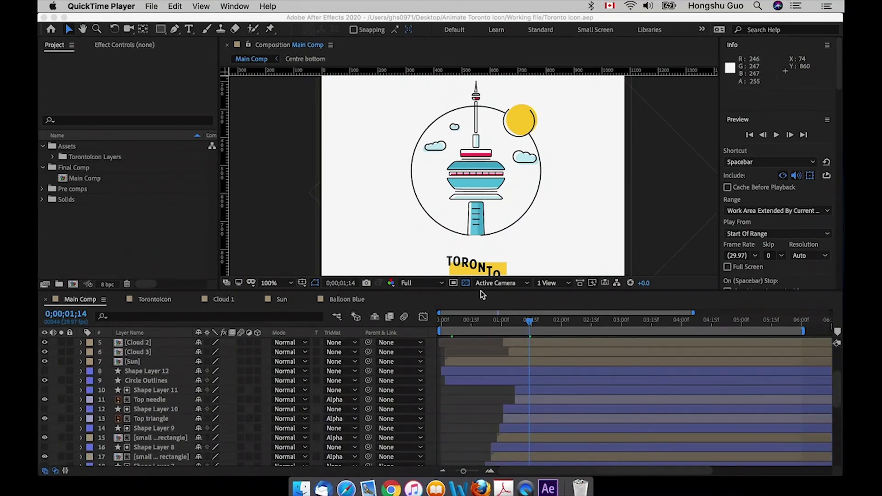
pyautogui.scroll(-8, 266, 370)
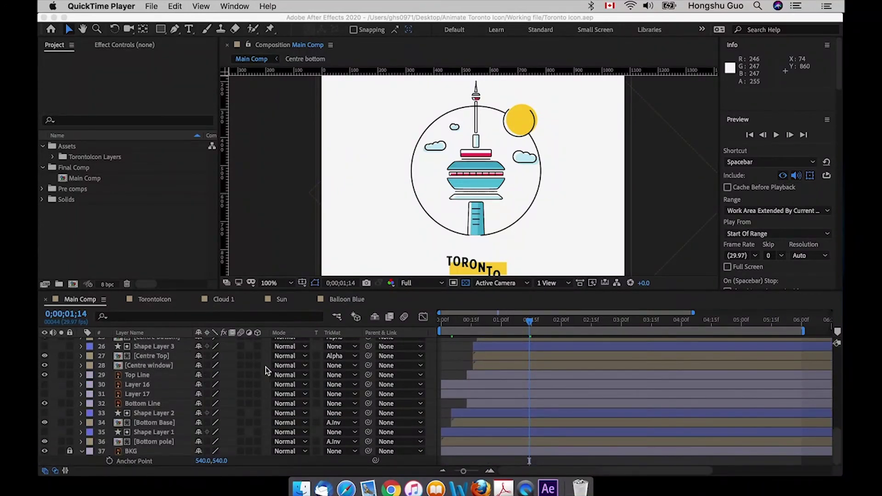
pyautogui.click(145, 389)
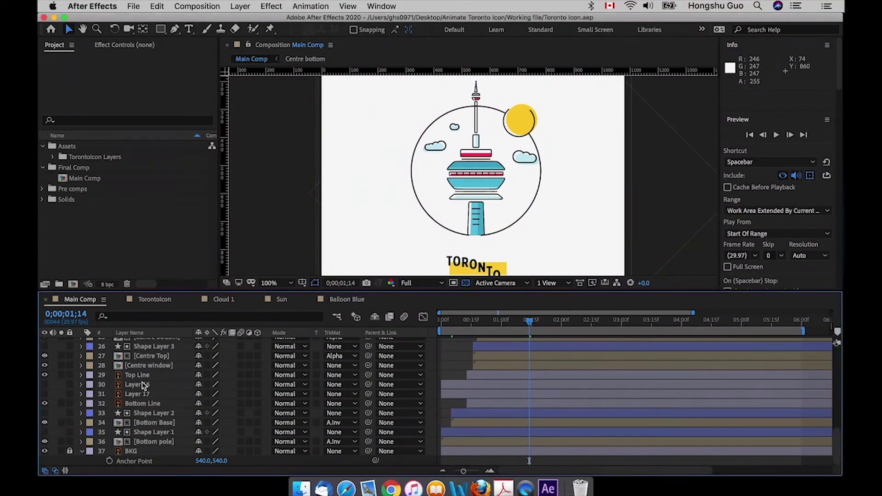
pyautogui.click(143, 386)
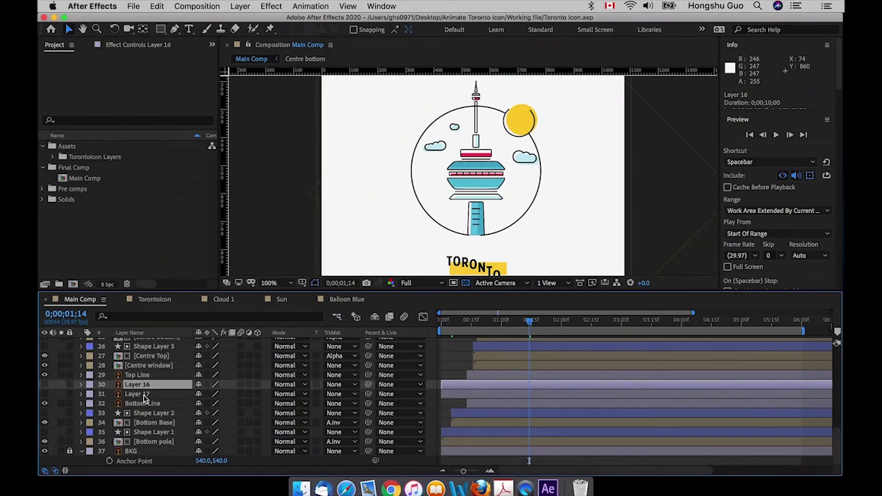
pyautogui.click(49, 384)
pyautogui.click(126, 385)
pyautogui.keyDown('shift'); pyautogui.click(129, 394); pyautogui.keyUp('shift')
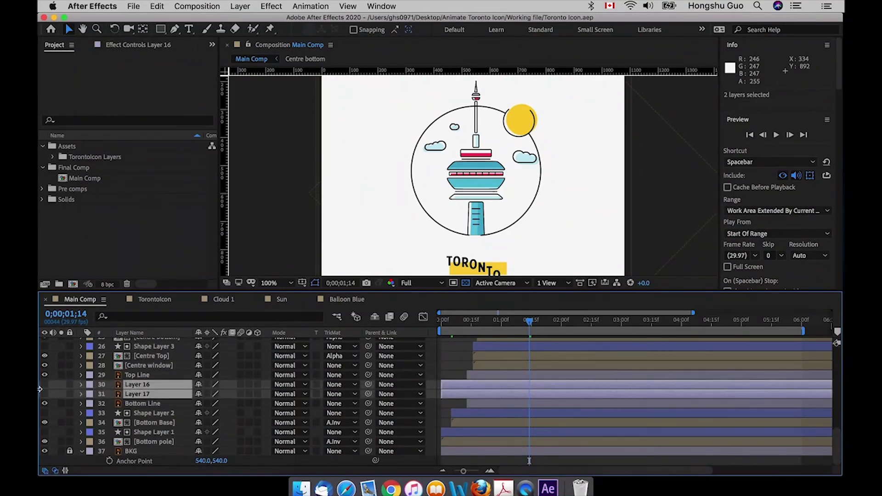
pyautogui.click(44, 388)
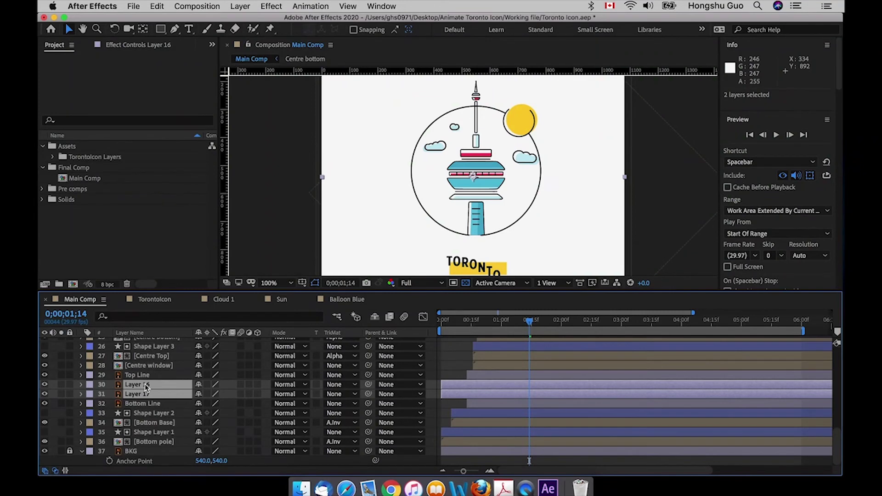
pyautogui.press('super+shift+bracketright')
pyautogui.press('super+shift+a')
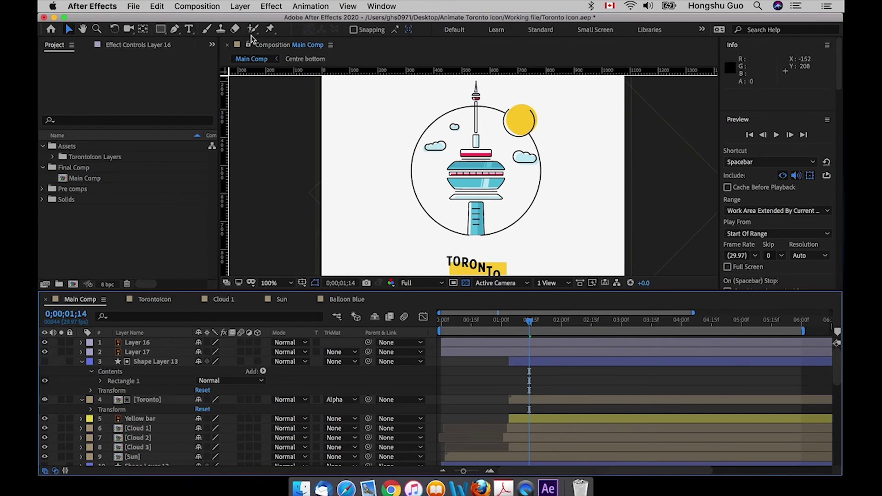
# - Create a 1080 x 1080 px solid named Reflection, sampling its pale cyan color from the tower's light highlight
pyautogui.click(239, 6)
pyautogui.moveTo(247, 21)
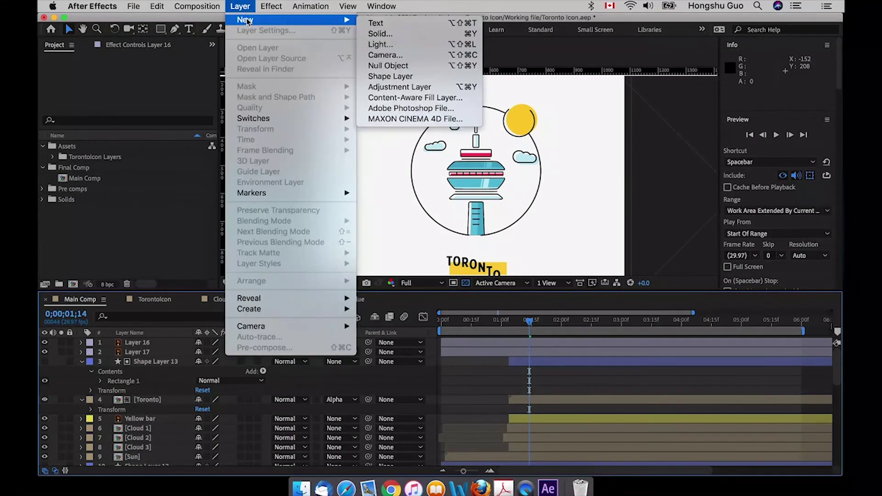
pyautogui.click(370, 36)
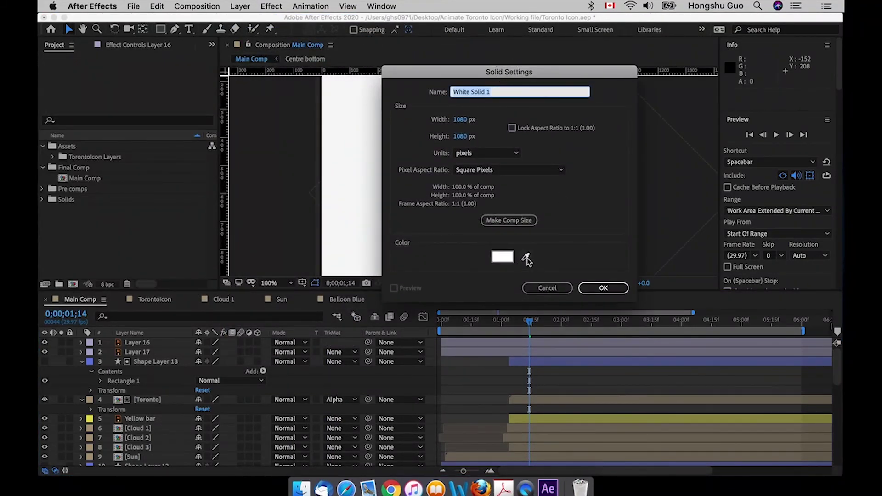
pyautogui.moveTo(485, 83); pyautogui.dragTo(683, 76)
pyautogui.click(724, 249)
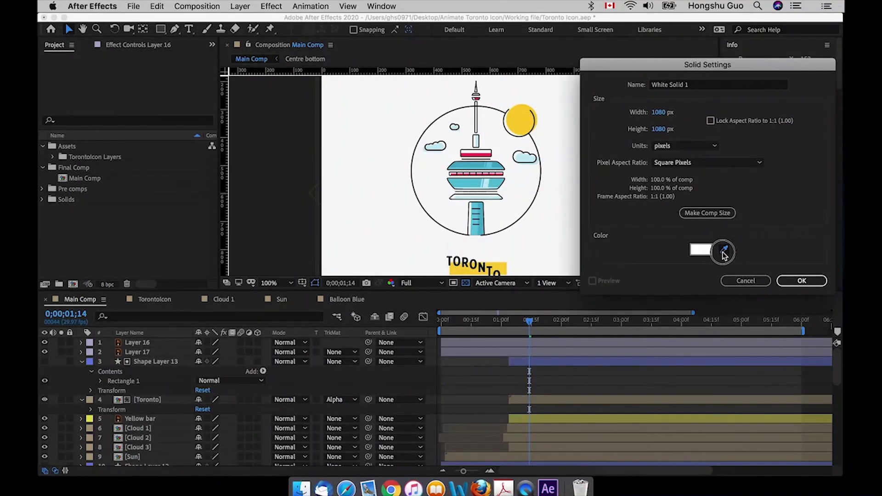
pyautogui.click(491, 178)
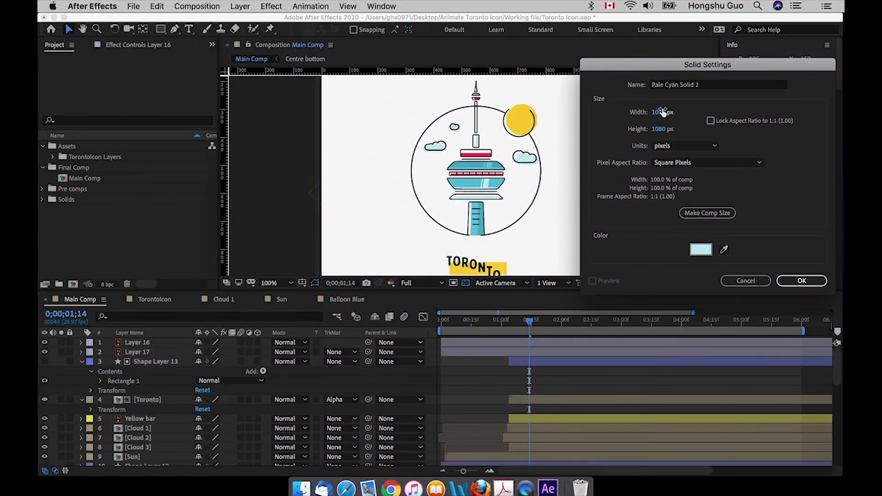
pyautogui.moveTo(761, 64); pyautogui.dragTo(644, 56)
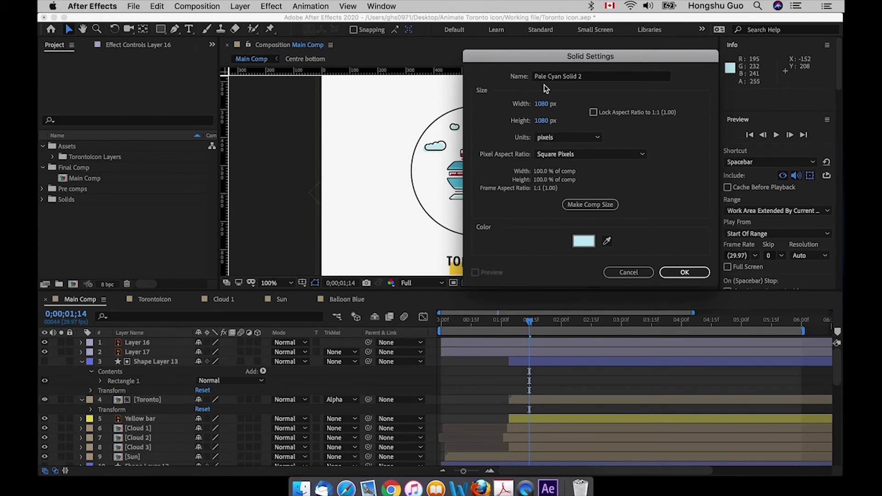
pyautogui.click(591, 79)
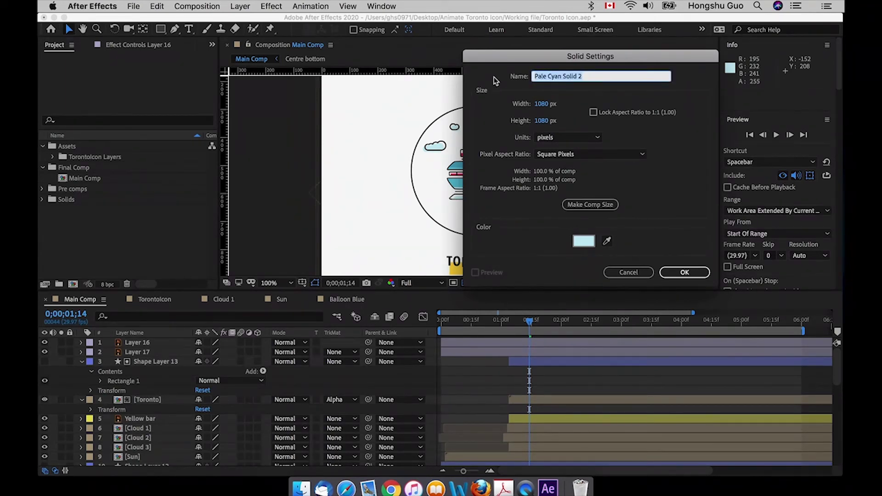
pyautogui.write('Reflection')
pyautogui.click(684, 272)
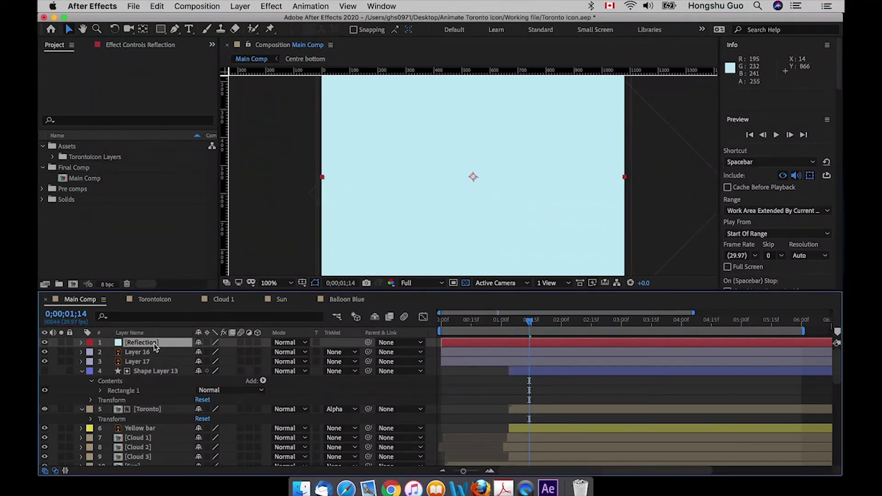
# - Make Reflection an adjustment layer and draw a slanted four-point Pen mask over the wide highlight, spanning both blue tower sections
pyautogui.click(249, 342)
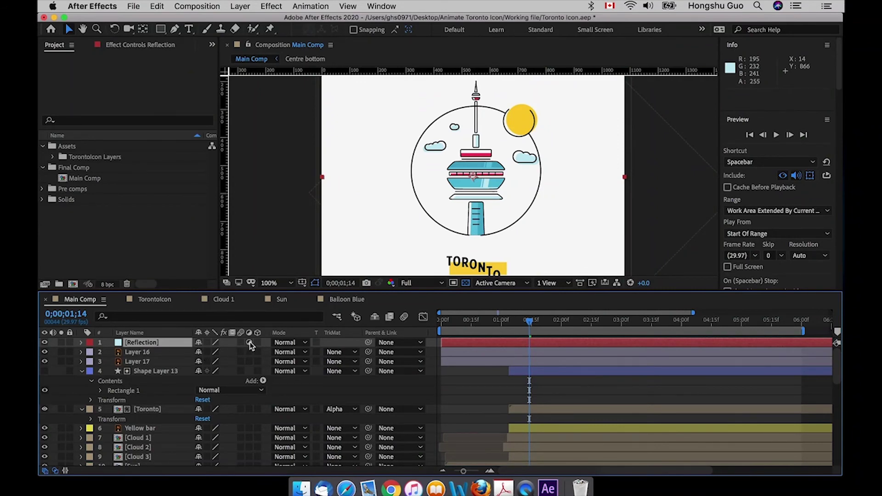
pyautogui.click(175, 31)
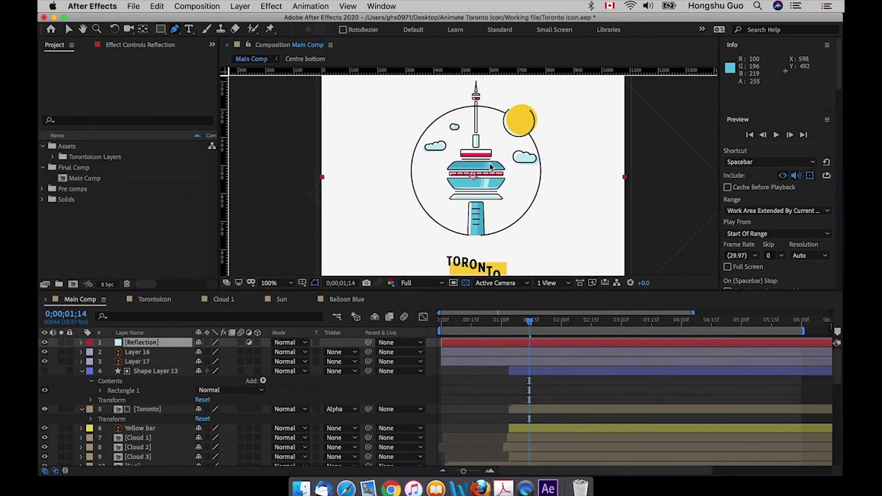
pyautogui.press('super+equal')
pyautogui.press('super+equal')
pyautogui.press('super+equal')
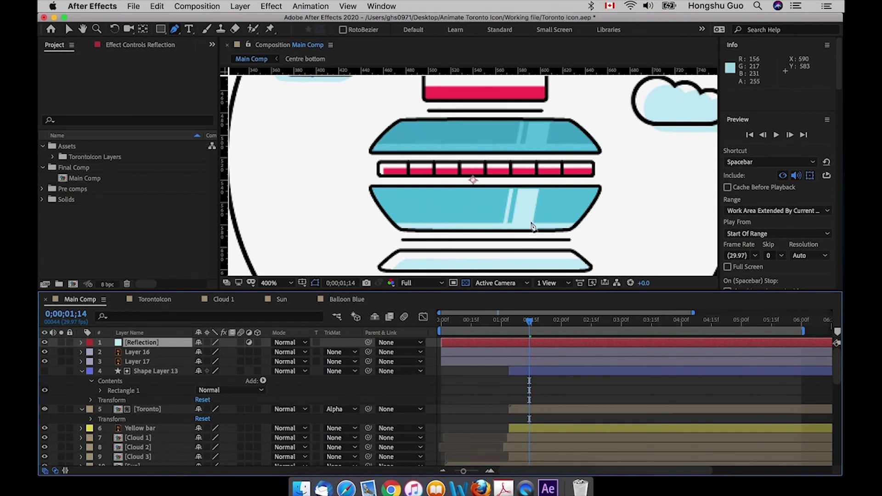
pyautogui.click(528, 121)
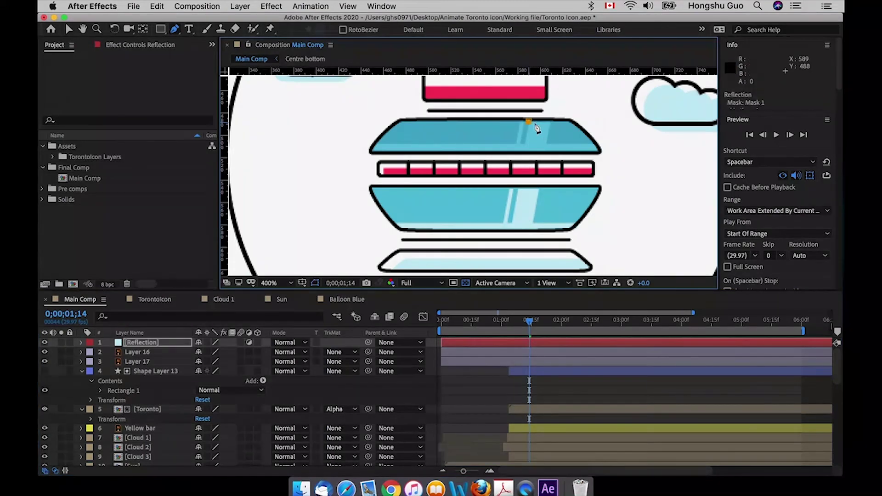
pyautogui.click(551, 121)
pyautogui.click(531, 228)
pyautogui.click(511, 230)
pyautogui.click(511, 229)
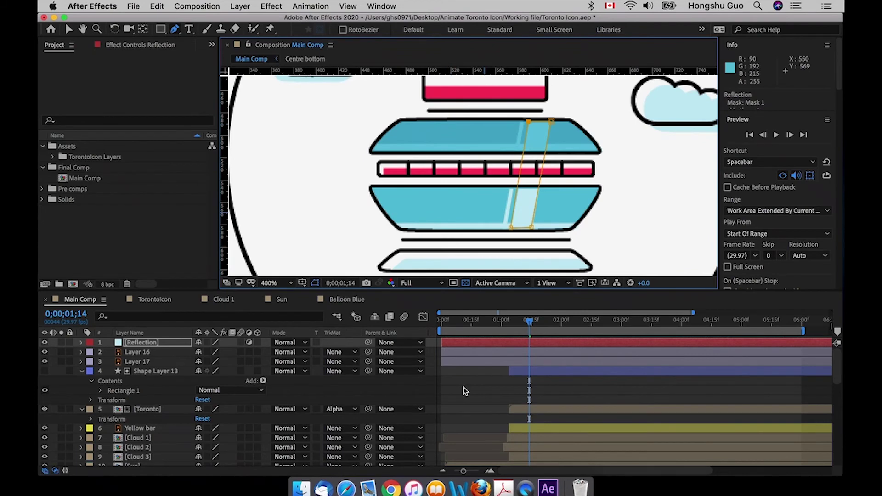
pyautogui.click(494, 391)
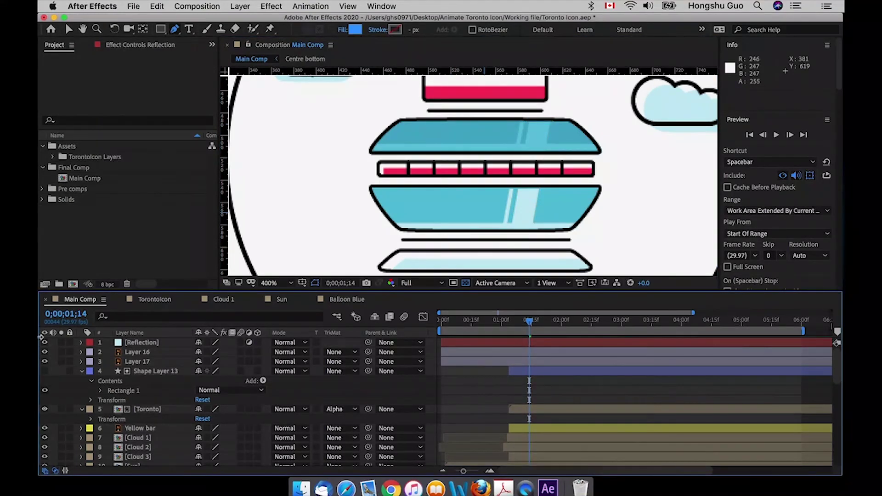
# - Draw a second slanted four-point mask on the Reflection layer over the narrow highlight beside the first mask
pyautogui.click(154, 345)
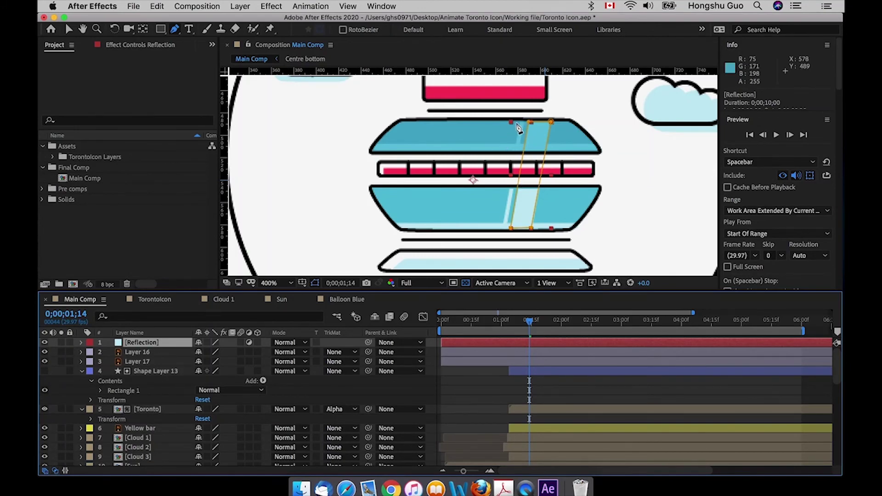
pyautogui.press('super+equal')
pyautogui.scroll(5, 536, 126)
pyautogui.hscroll(4, 536, 126)
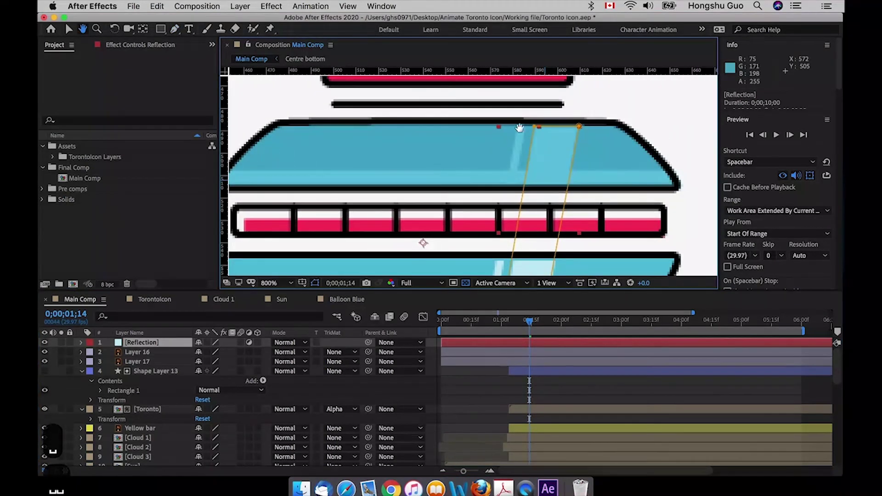
pyautogui.click(516, 126)
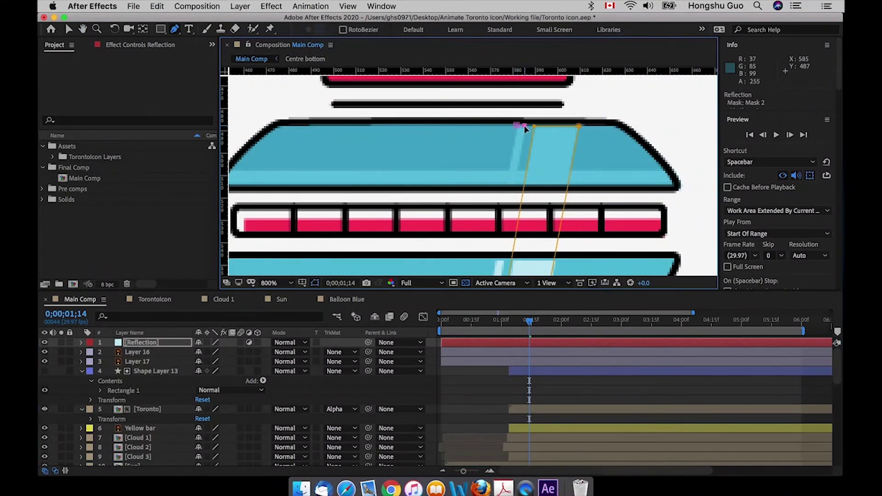
pyautogui.scroll(-10, 527, 192)
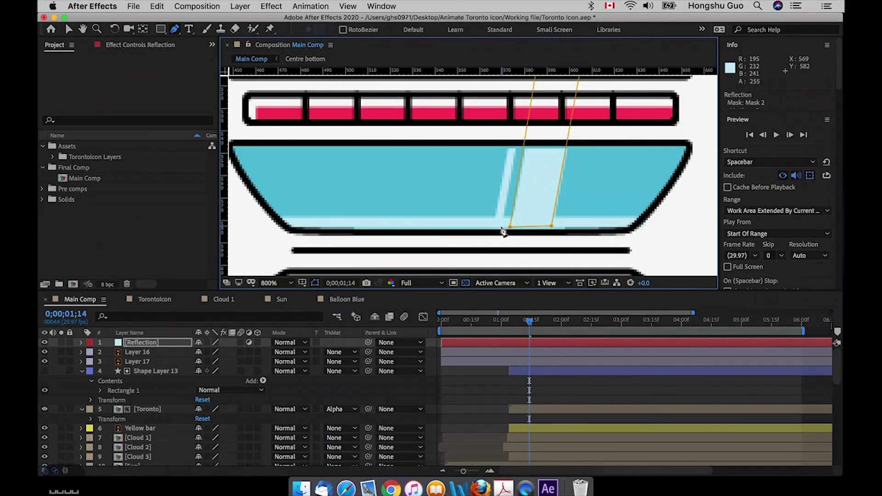
pyautogui.click(502, 228)
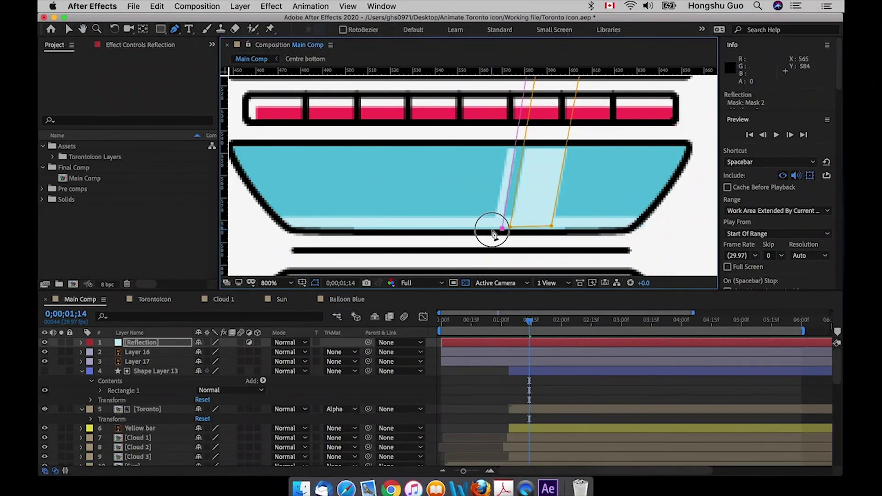
pyautogui.scroll(10, 524, 138)
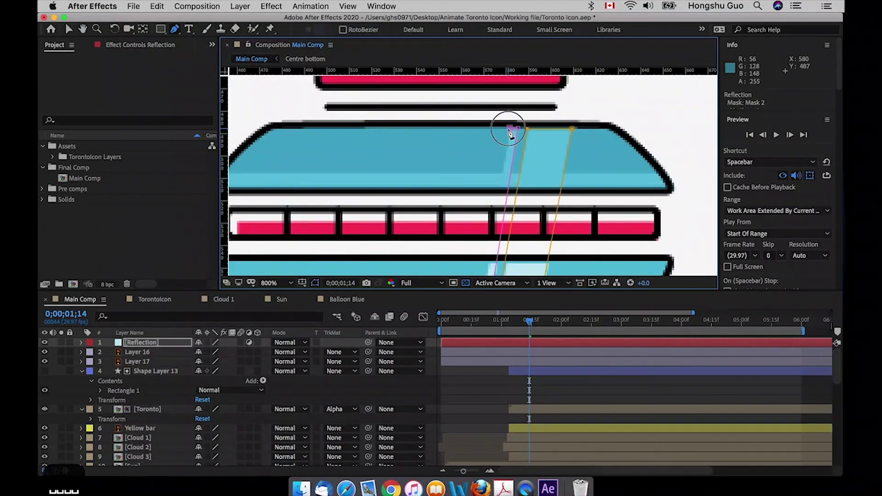
pyautogui.click(510, 132)
# - Adjust the two lower points of Mask 1 to line up with the lower edge of the blue tower section
pyautogui.moveTo(589, 205); pyautogui.dragTo(571, 89)
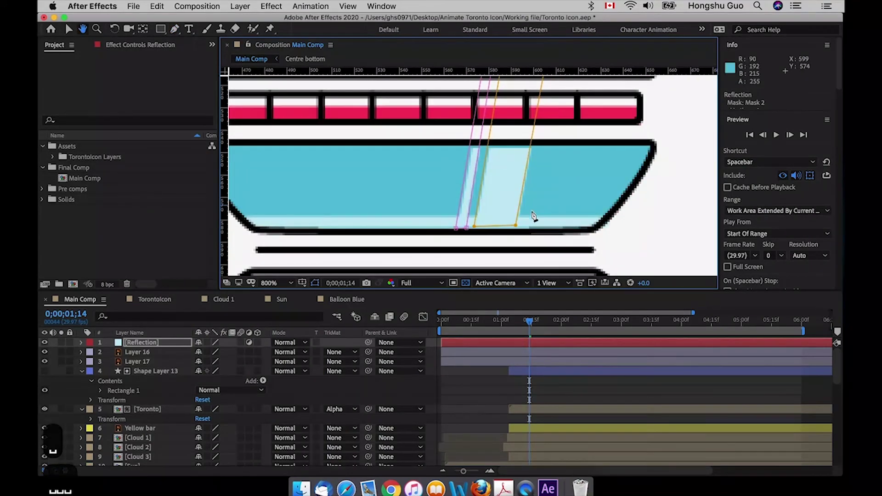
pyautogui.click(516, 227)
pyautogui.moveTo(517, 228); pyautogui.dragTo(517, 230)
pyautogui.click(476, 227)
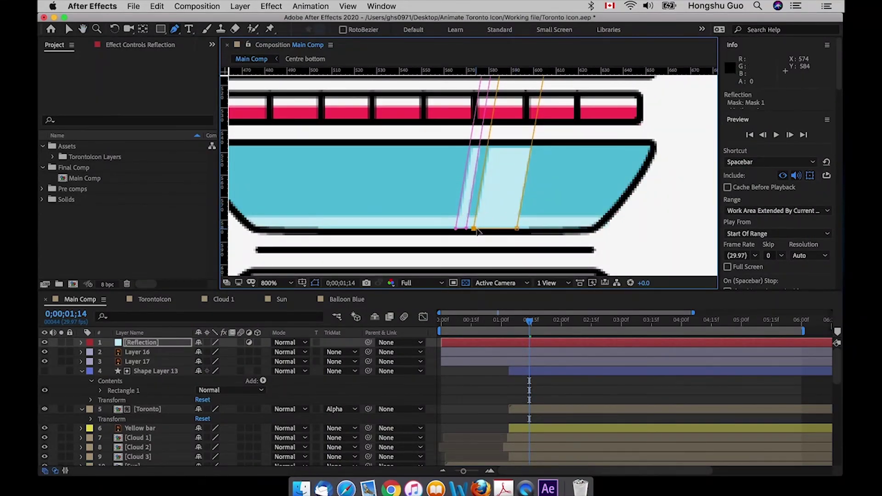
pyautogui.press('h')
pyautogui.moveTo(582, 154); pyautogui.dragTo(566, 232)
pyautogui.press('g')
pyautogui.press('super+minus')
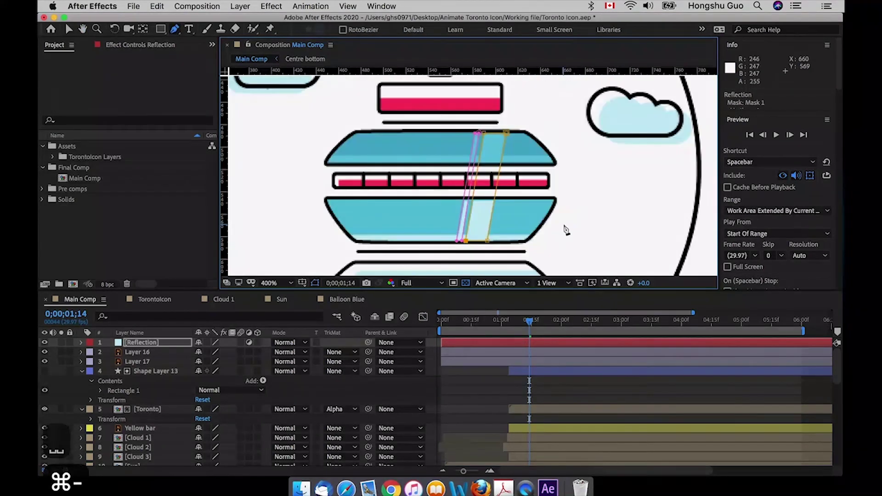
# - Turn off the adjustment layer switch for Reflection and expand its list of masks
pyautogui.click(249, 343)
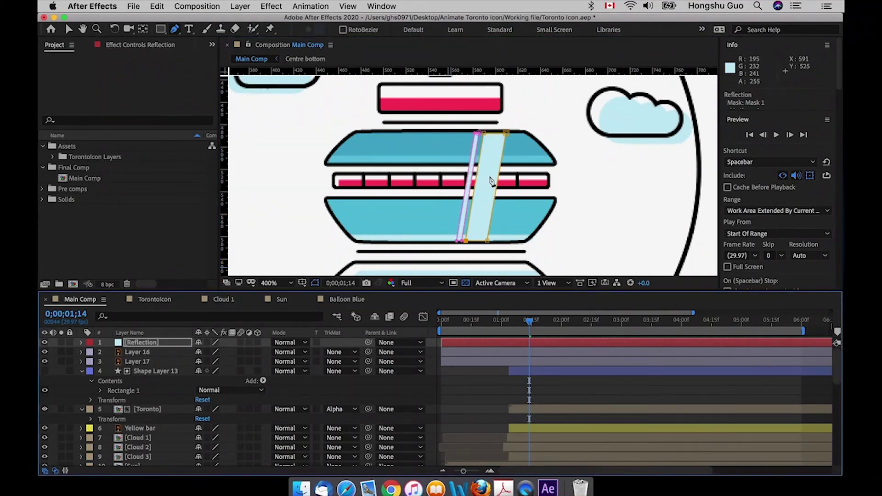
pyautogui.click(82, 342)
pyautogui.click(91, 353)
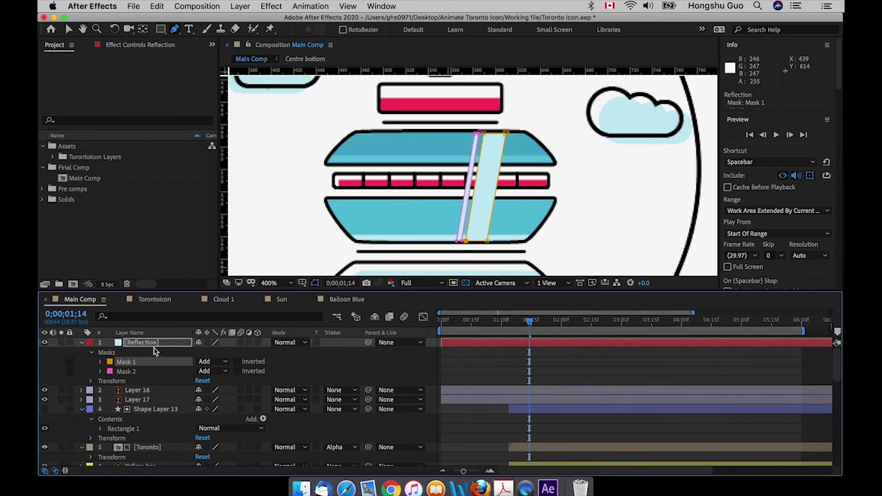
# - Set the modes of Mask 1 and Mask 2 to None to compare the result, and return both to Add
pyautogui.click(214, 370)
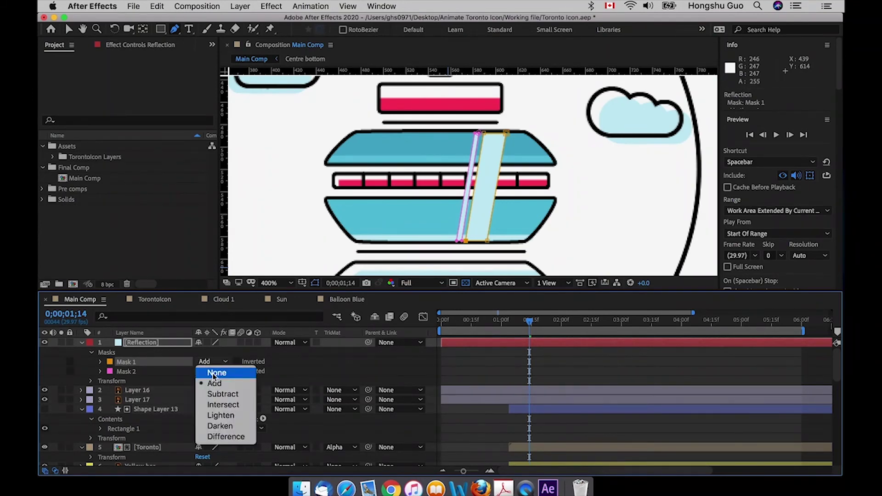
pyautogui.click(214, 374)
pyautogui.click(211, 371)
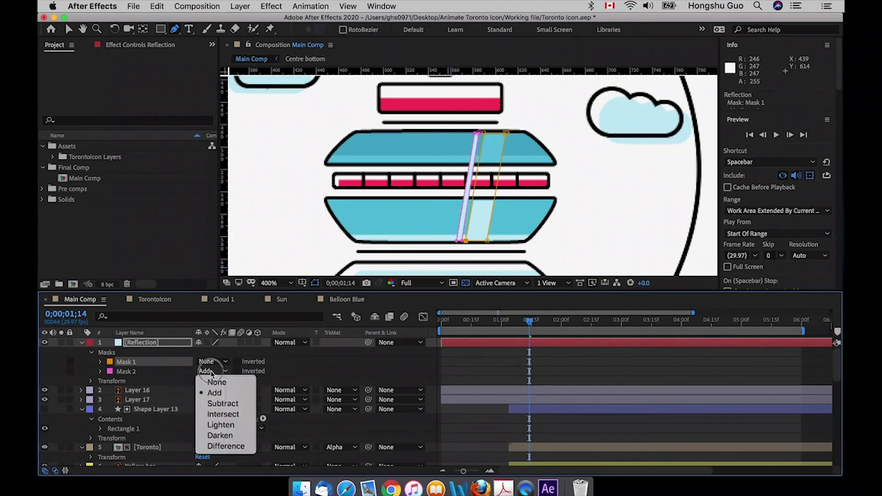
pyautogui.click(216, 390)
pyautogui.click(213, 372)
pyautogui.click(215, 380)
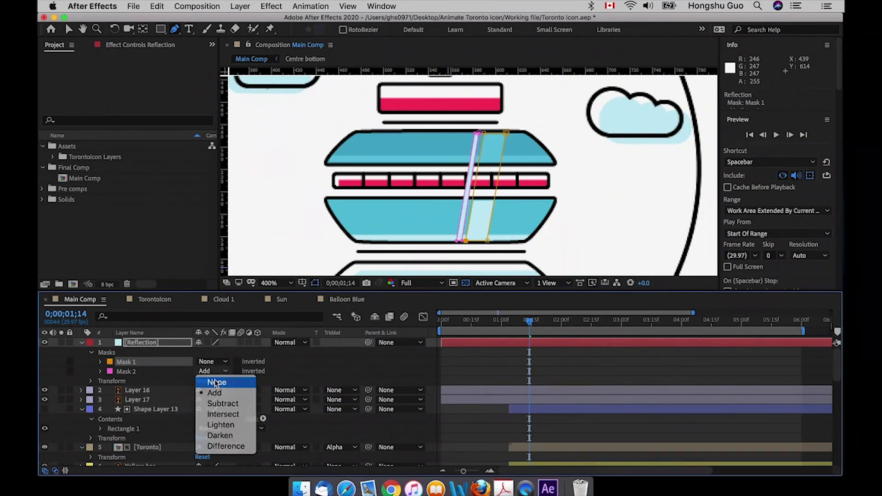
pyautogui.press('super+minus')
pyautogui.press('super+minus')
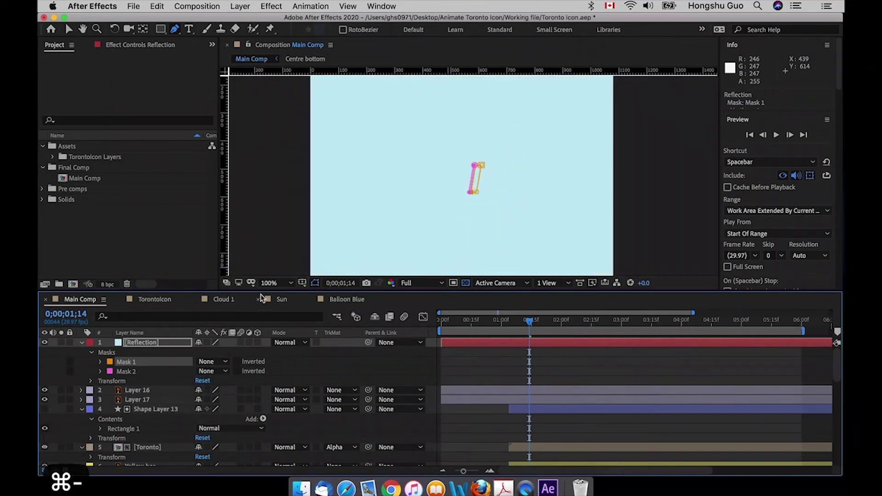
pyautogui.click(206, 372)
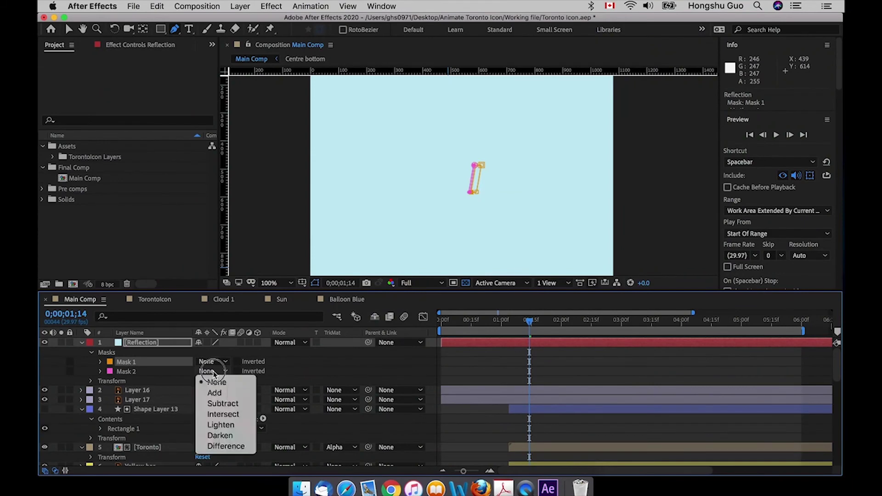
pyautogui.click(217, 394)
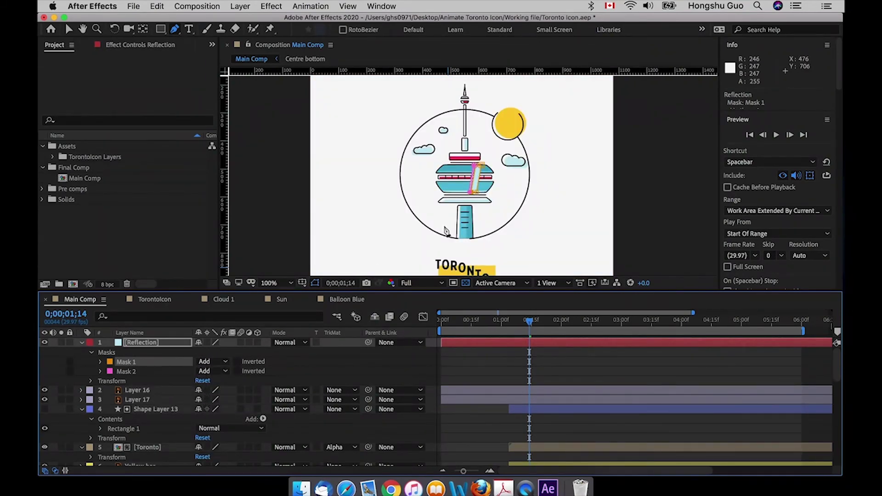
# - Check the masked reflection on the tower and delete the original highlight layers, Layer 16 and Layer 17
pyautogui.press('super+equal')
pyautogui.press('super+equal')
pyautogui.press('super+minus')
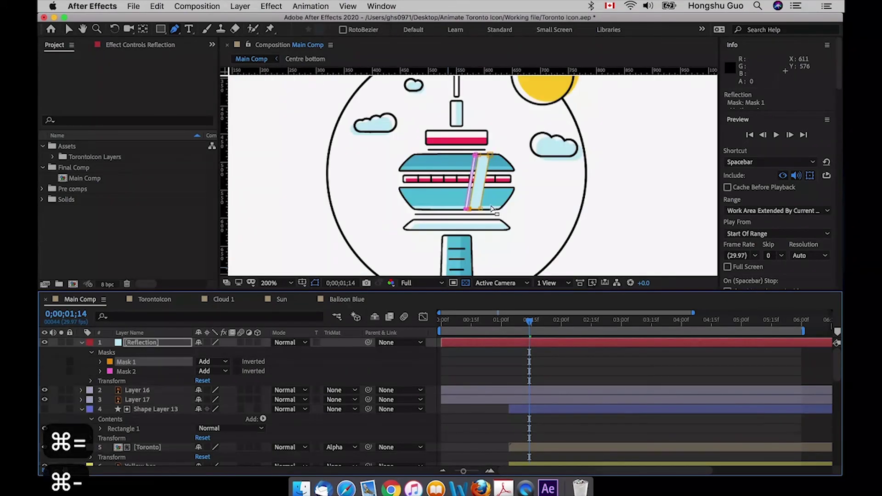
pyautogui.click(468, 372)
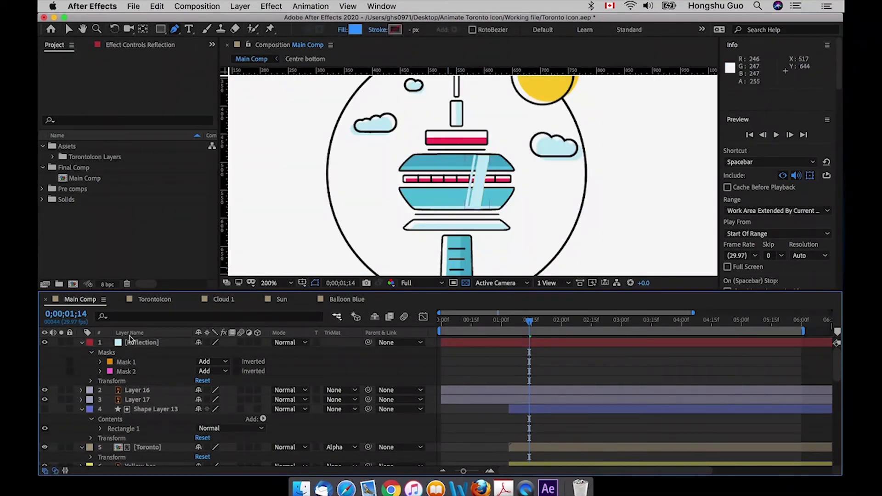
pyautogui.click(140, 342)
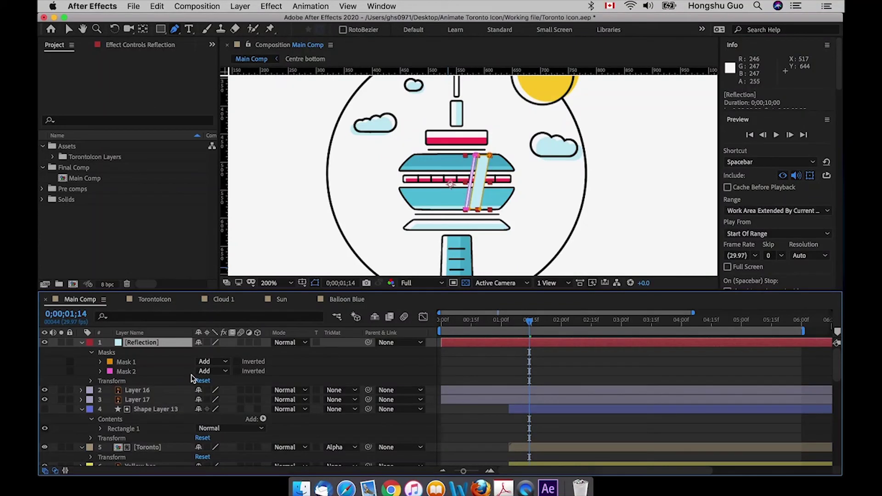
pyautogui.click(143, 392)
pyautogui.keyDown('shift'); pyautogui.click(144, 399); pyautogui.keyUp('shift')
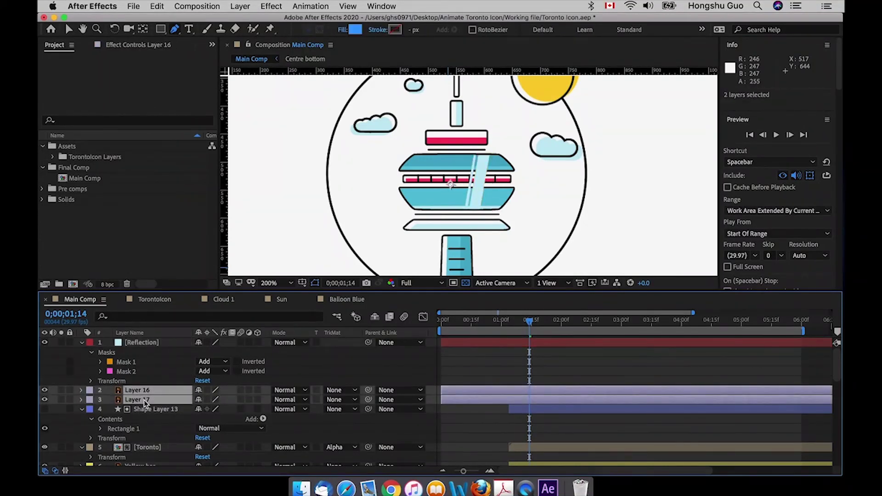
pyautogui.press('BackSpace')
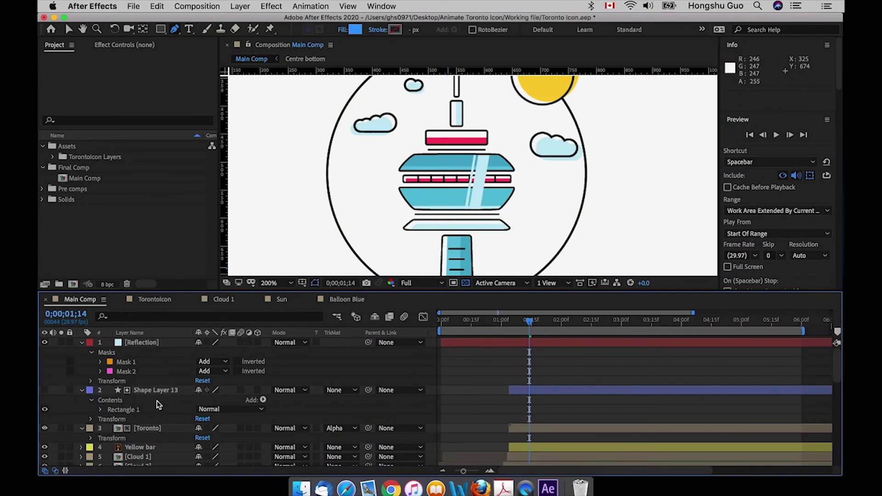
# - Locate the Centre window layer in the stack and toggle its visibility to identify it on the tower
pyautogui.scroll(-10, 156, 404)
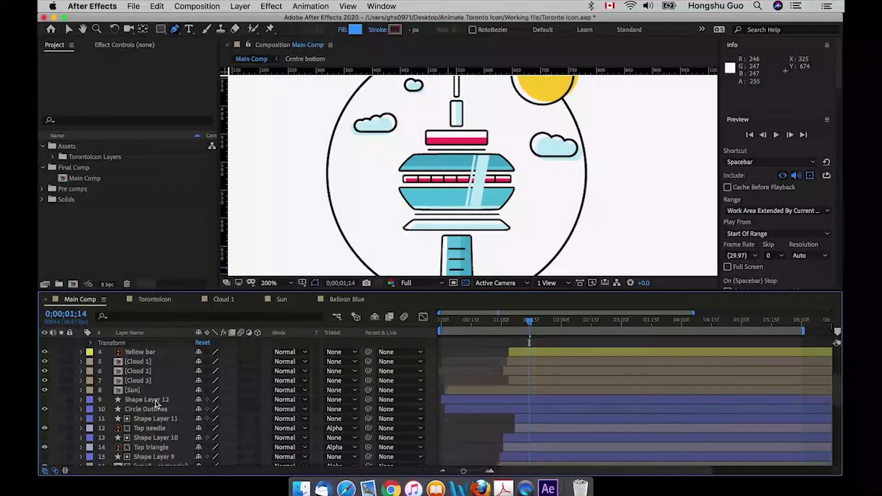
pyautogui.scroll(-5, 155, 400)
pyautogui.scroll(12, 155, 401)
pyautogui.scroll(-17, 155, 400)
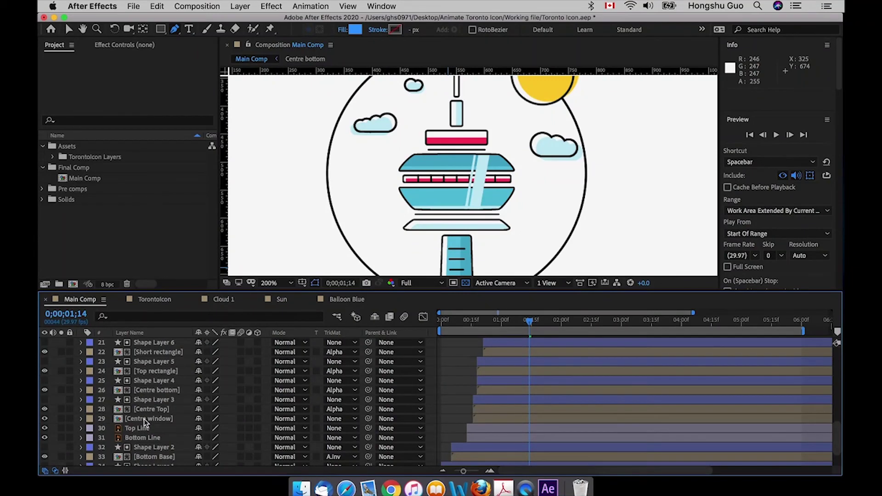
pyautogui.click(146, 419)
pyautogui.click(45, 418)
pyautogui.click(46, 418)
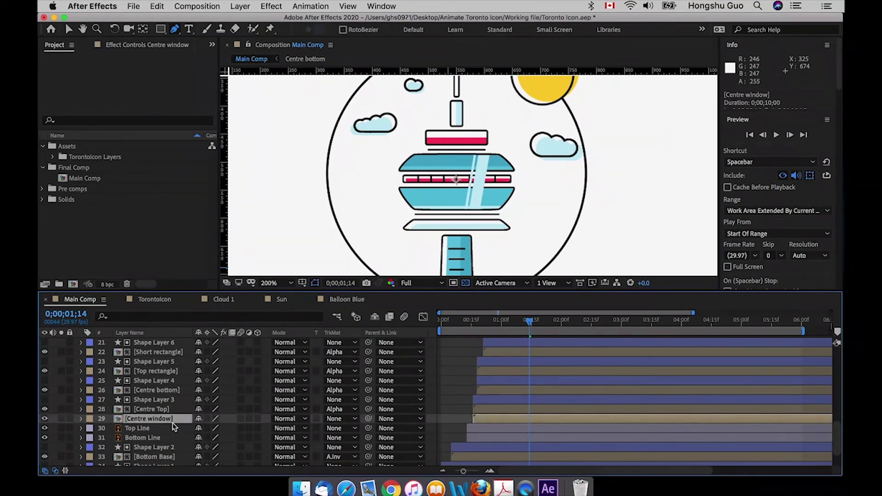
# - Pre-compose Shape Layer 4, Centre bottom, Shape Layer 3, Centre Top and Centre window as "Tower centre section" and check it by toggling its visibility
pyautogui.keyDown('shift'); pyautogui.click(160, 372); pyautogui.keyUp('shift')
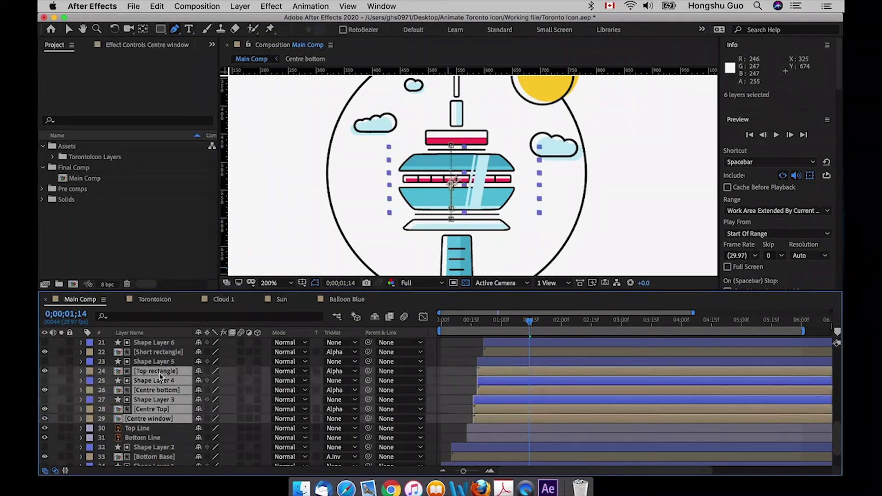
pyautogui.keyDown('super'); pyautogui.click(147, 373); pyautogui.keyUp('super')
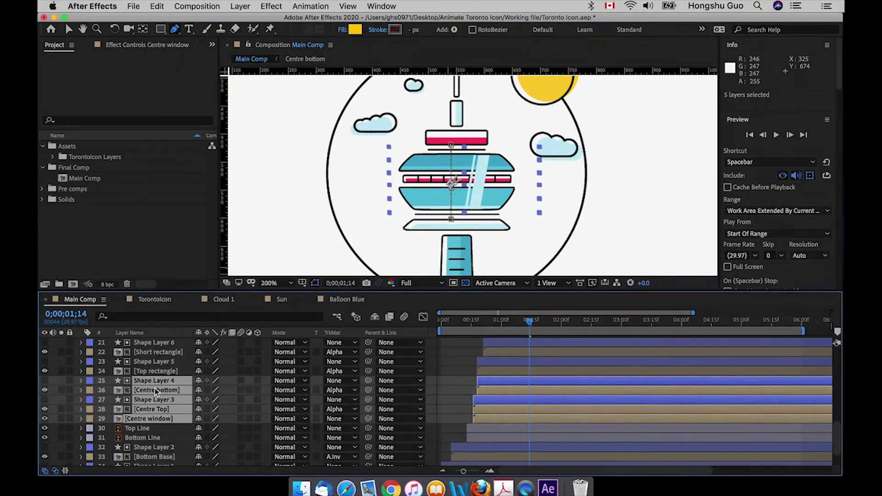
pyautogui.press('shift+super+c')
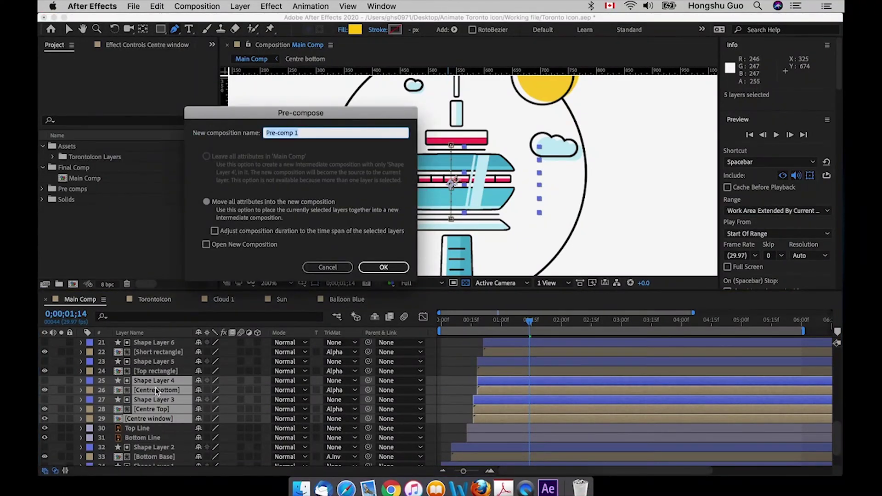
pyautogui.write('Toer')
pyautogui.press('BackSpace')
pyautogui.press('BackSpace')
pyautogui.press('BackSpace')
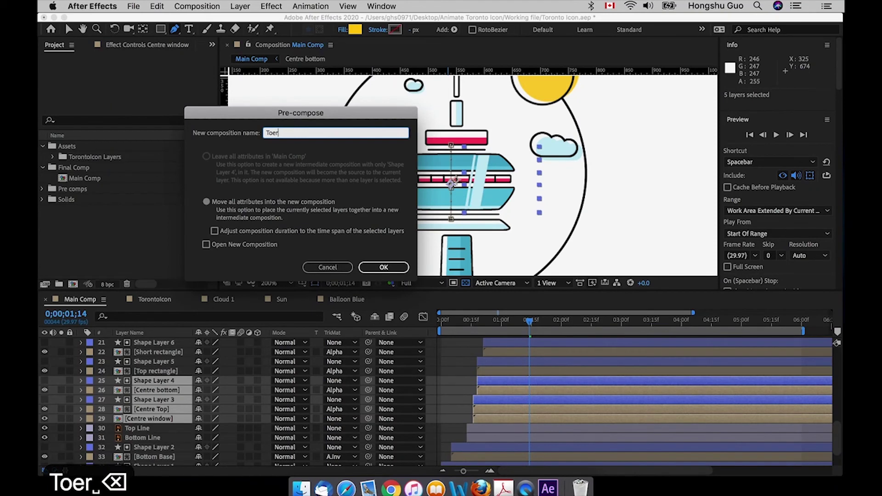
pyautogui.write('wer cent')
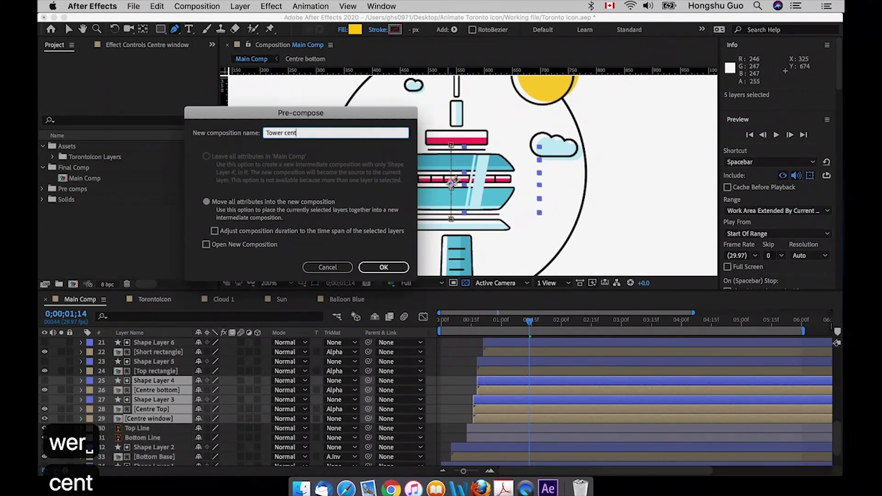
pyautogui.write('re section')
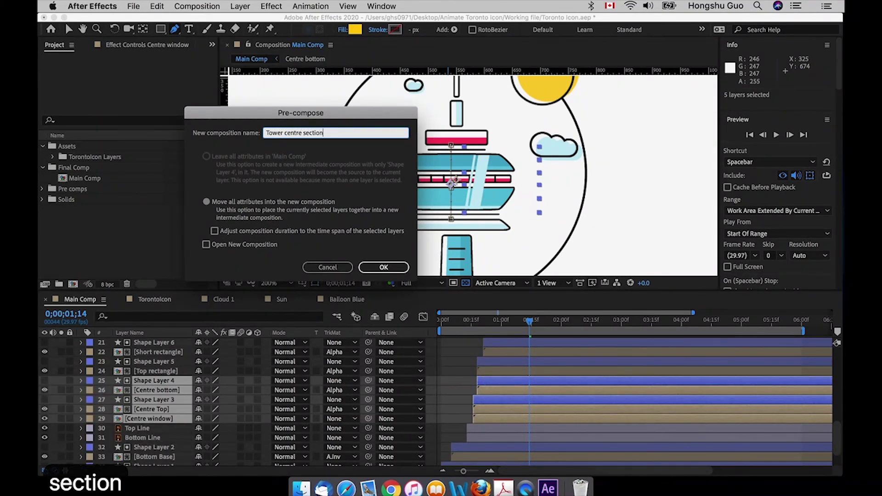
pyautogui.press('Return')
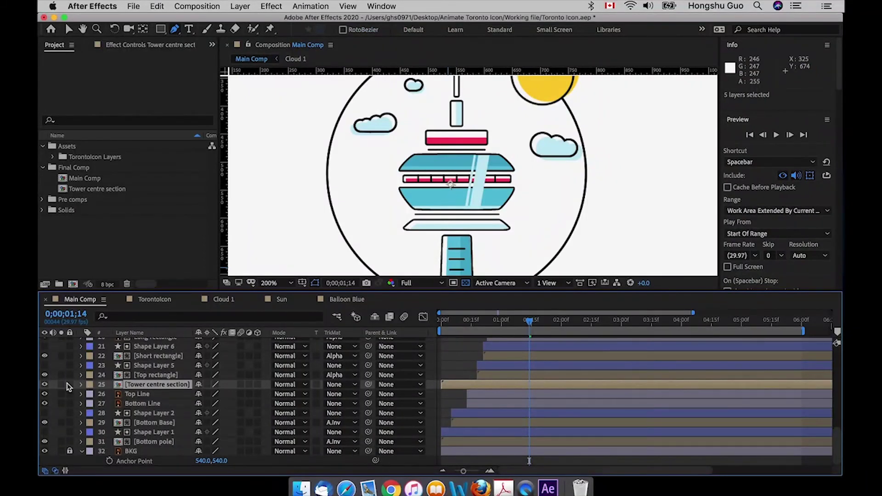
pyautogui.click(45, 384)
pyautogui.click(45, 384)
# - Move the Reflection layer directly above Tower centre section in the layer stack
pyautogui.scroll(15, 152, 385)
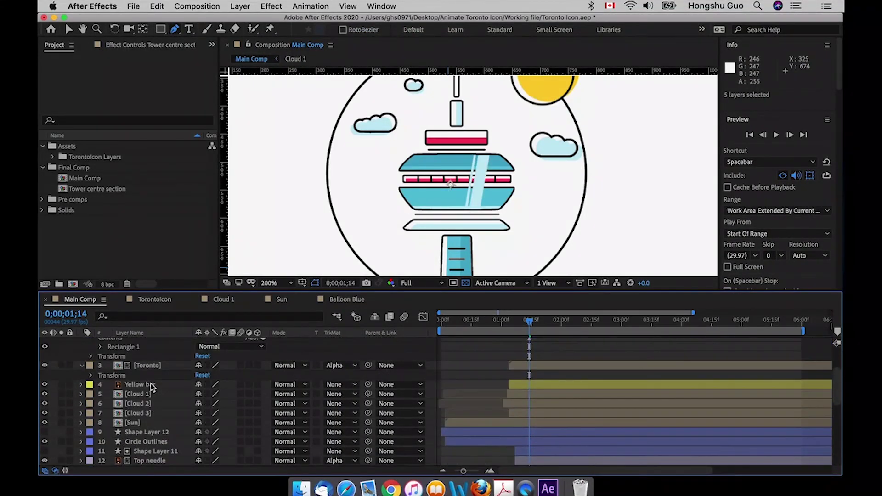
pyautogui.click(150, 342)
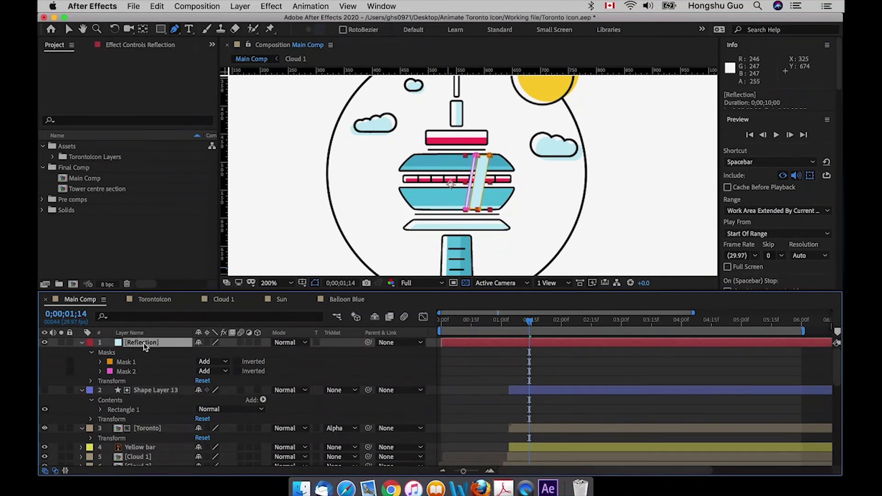
pyautogui.moveTo(140, 472); pyautogui.dragTo(151, 396)
pyautogui.press('u')
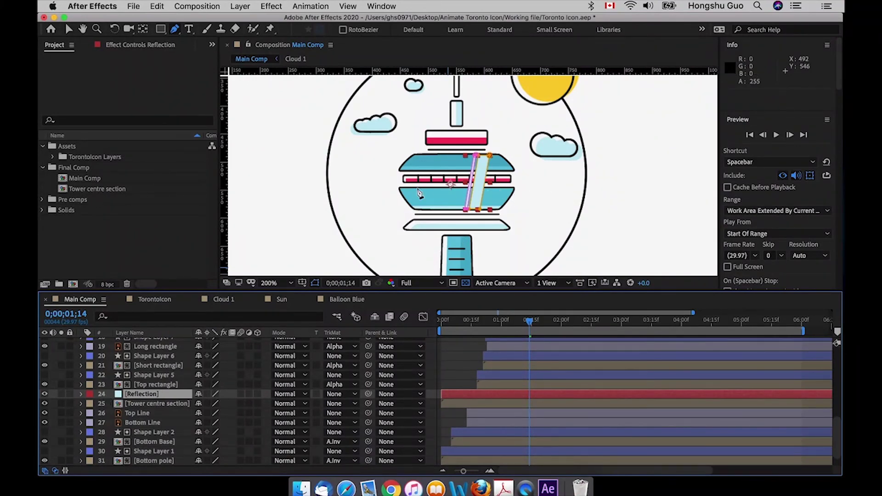
# - Separate the dimensions of Reflection's Position and keyframe X Position at 678 at 0;00;01;19
pyautogui.press('p')
pyautogui.rightClick(133, 403)
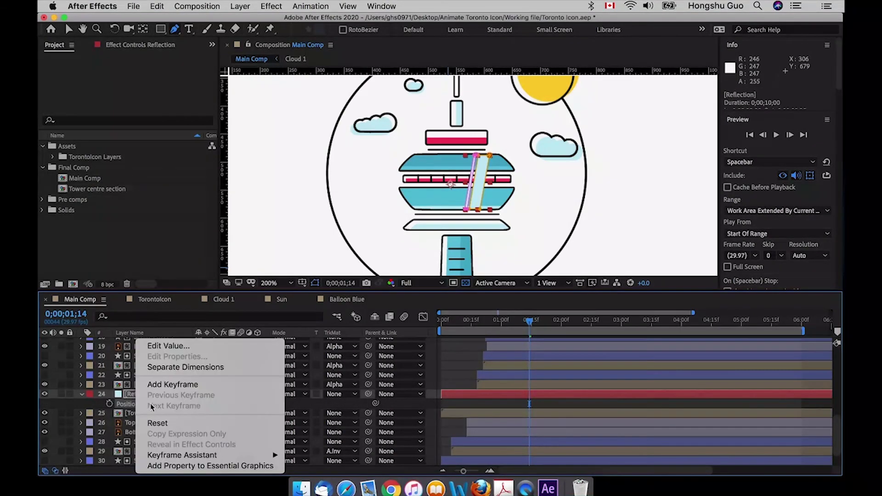
pyautogui.click(166, 367)
pyautogui.moveTo(529, 320)
pyautogui.mouseDown()
pyautogui.moveTo(457, 321)
pyautogui.moveTo(538, 314)
pyautogui.mouseUp()
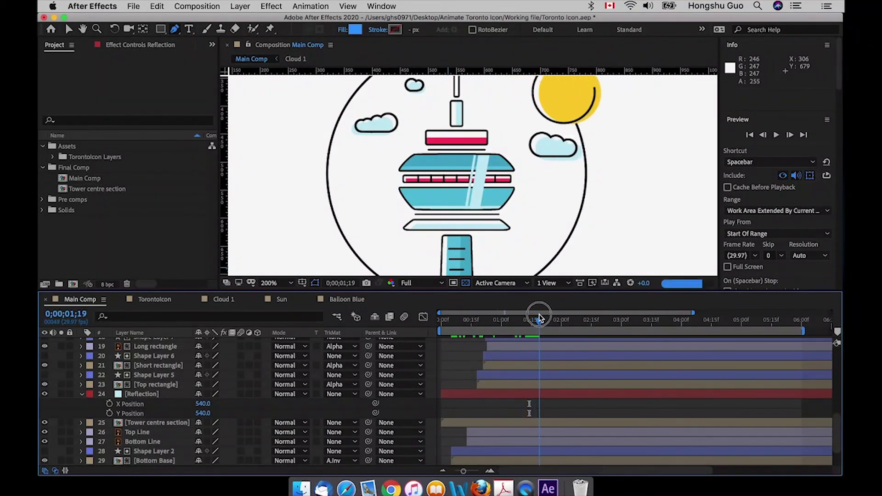
pyautogui.click(110, 404)
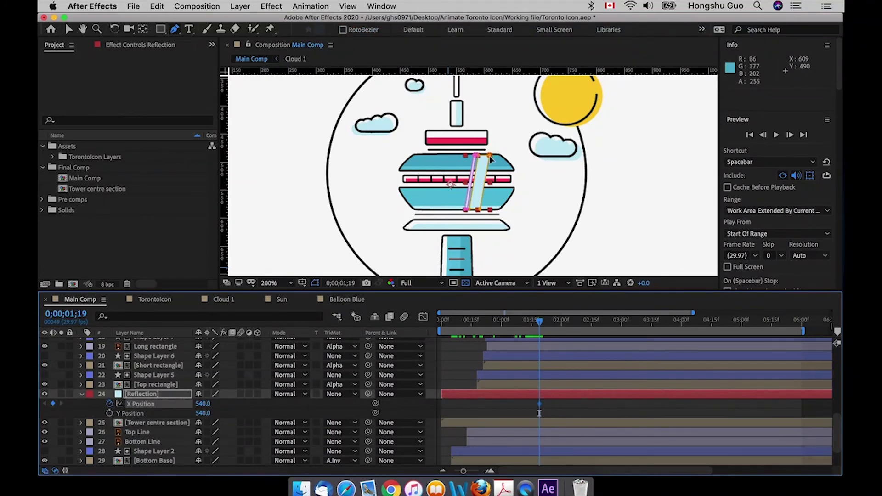
pyautogui.moveTo(203, 404); pyautogui.dragTo(276, 403)
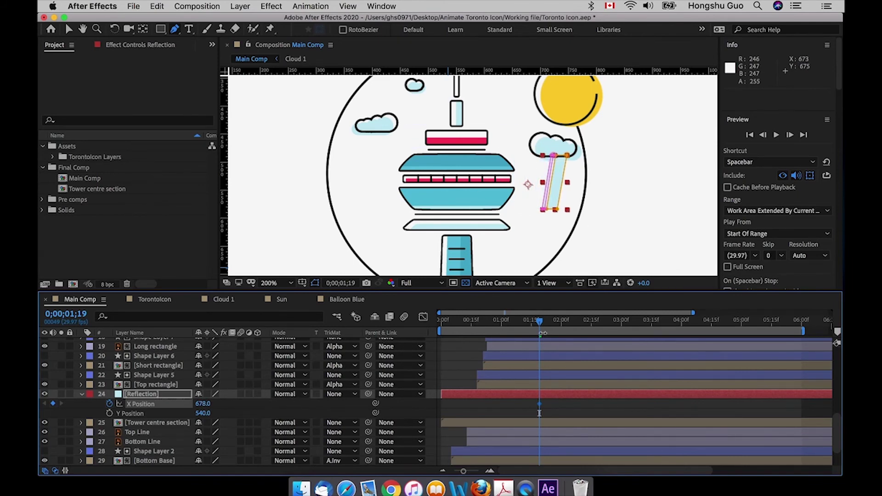
# - Keyframe Reflection's X Position at 379 at 0;00;04;18 and preview the sweep across the tower
pyautogui.moveTo(566, 321); pyautogui.dragTo(719, 324)
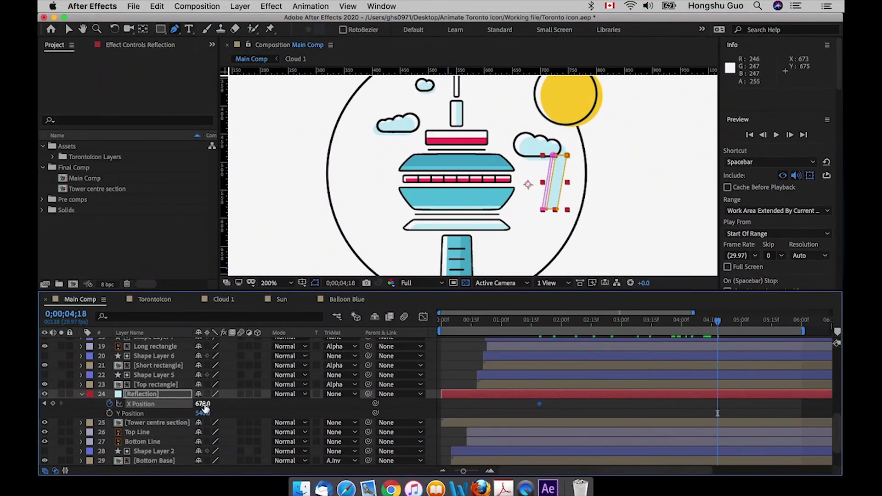
pyautogui.moveTo(204, 407); pyautogui.dragTo(39, 409)
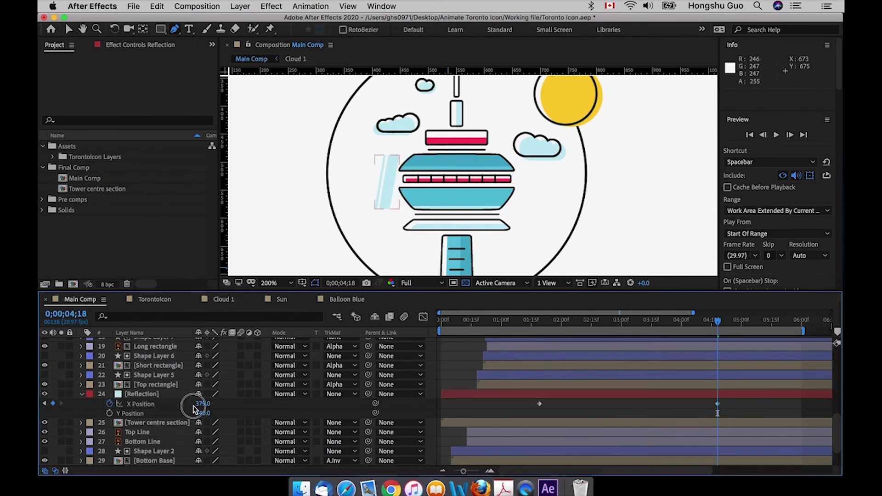
pyautogui.click(203, 403)
pyautogui.write('379')
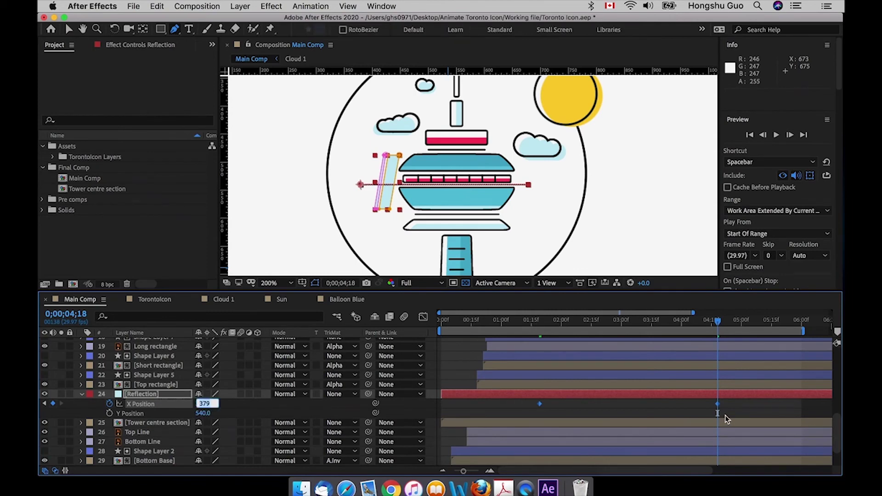
pyautogui.click(691, 415)
pyautogui.click(534, 325)
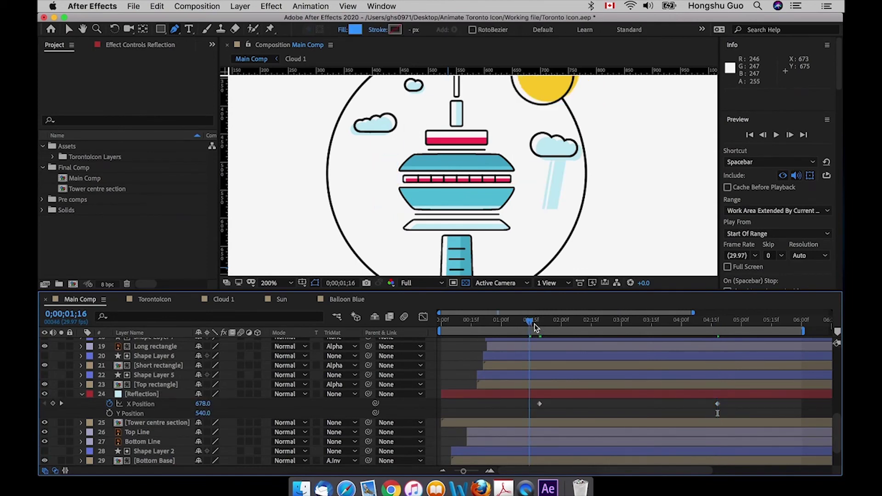
pyautogui.press('space')
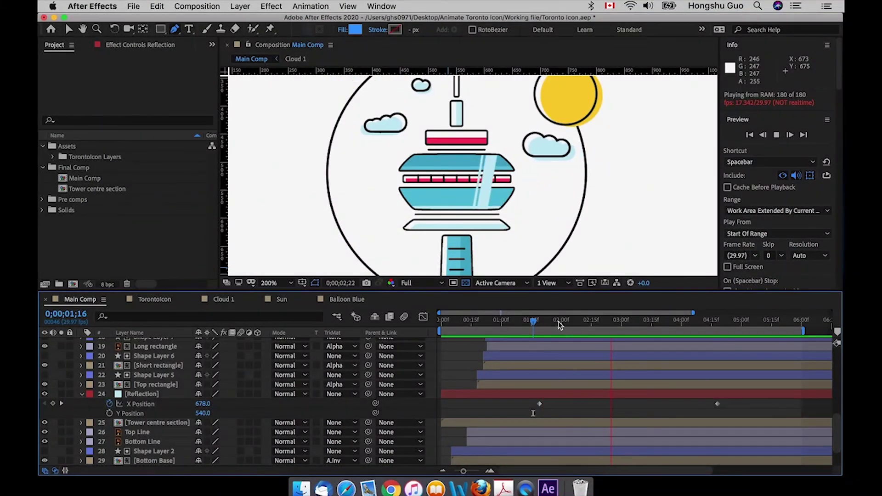
pyautogui.press('space')
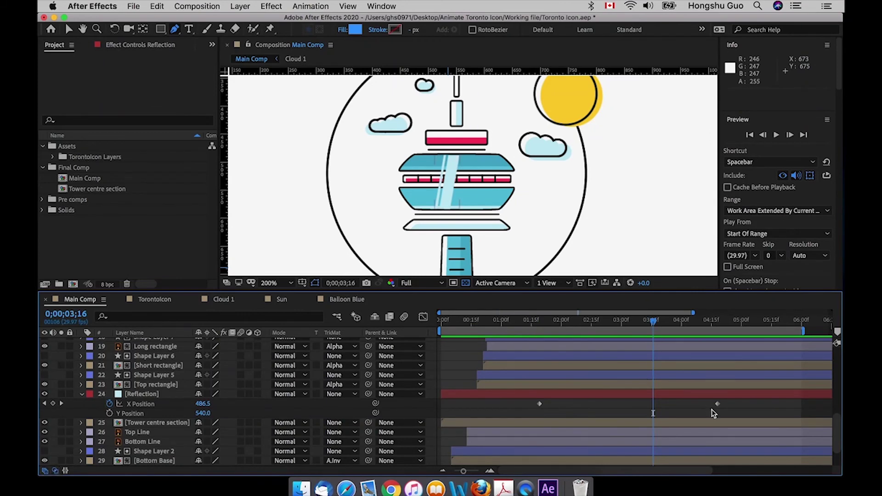
# - Move Reflection's second X Position keyframe to 0;00;03;16 and preview the faster sweep
pyautogui.moveTo(718, 404); pyautogui.dragTo(652, 406)
pyautogui.click(531, 321)
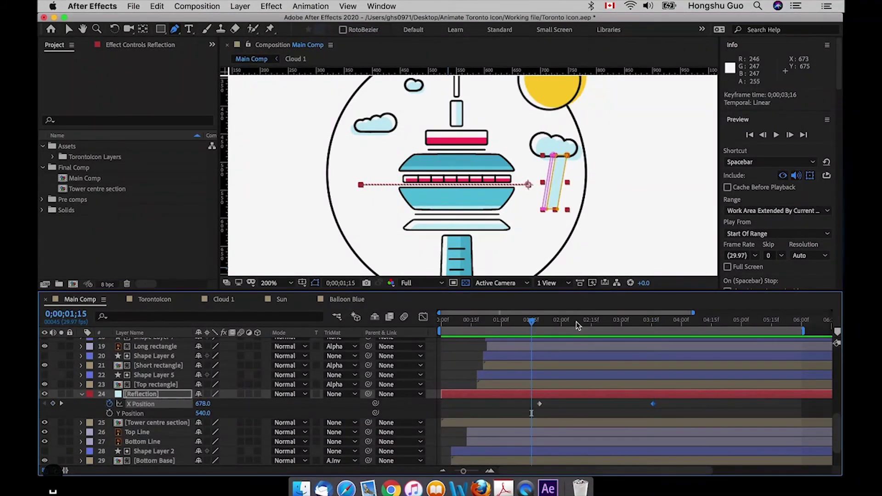
pyautogui.press('space')
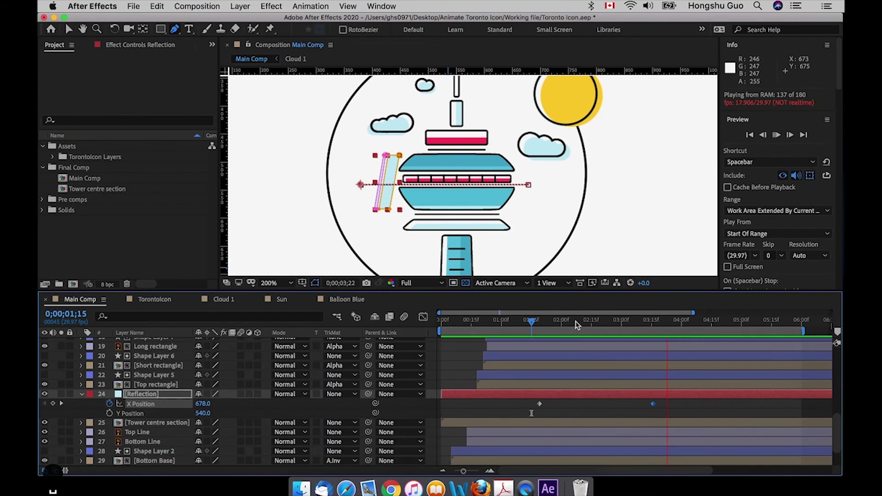
pyautogui.press('space')
# - Move Reflection's second X Position keyframe to 0;00;02;27 and preview the timing
pyautogui.moveTo(656, 410); pyautogui.dragTo(615, 405)
pyautogui.click(536, 322)
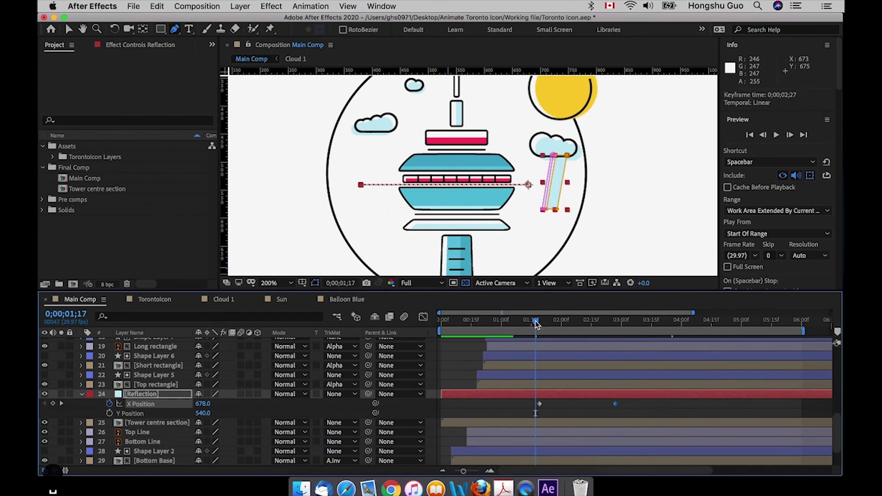
pyautogui.press('space')
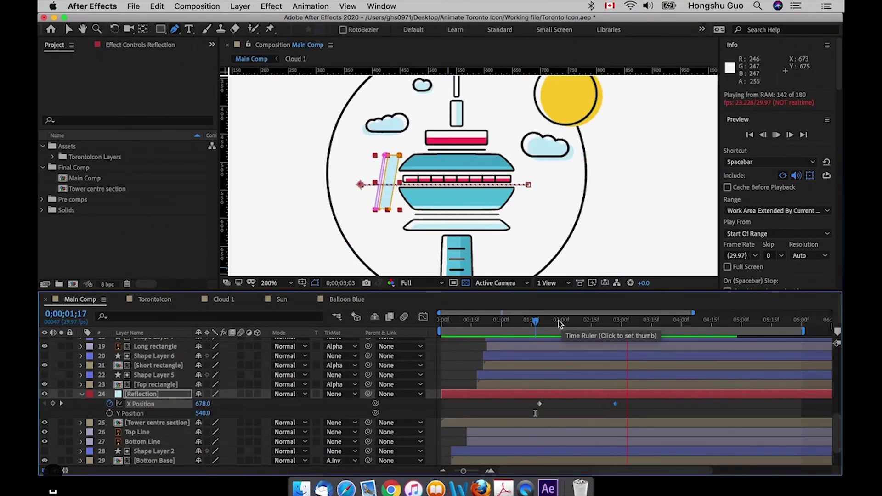
# - Duplicate the Tower centre section layer and place the copy directly above Reflection
pyautogui.moveTo(538, 323); pyautogui.dragTo(589, 325)
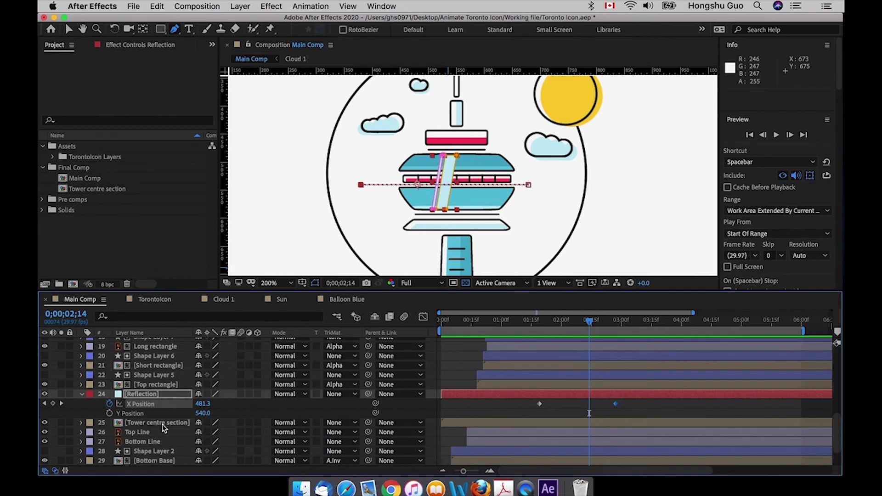
pyautogui.click(146, 424)
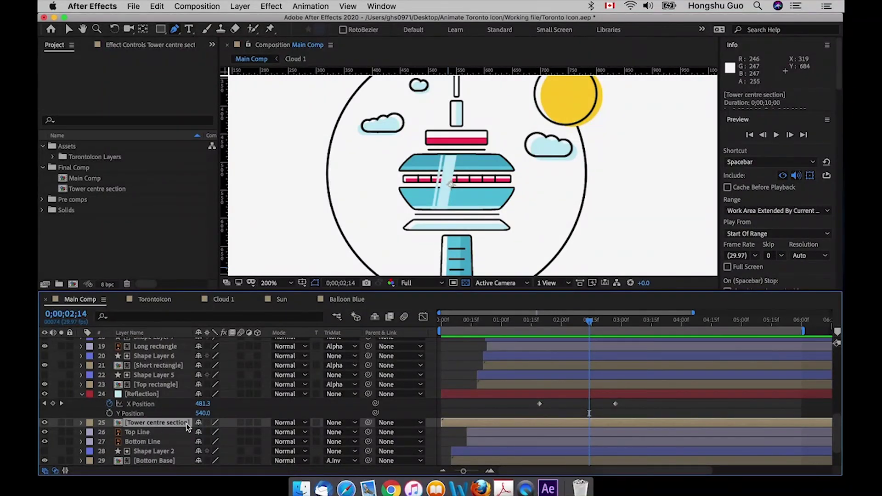
pyautogui.press('super+d')
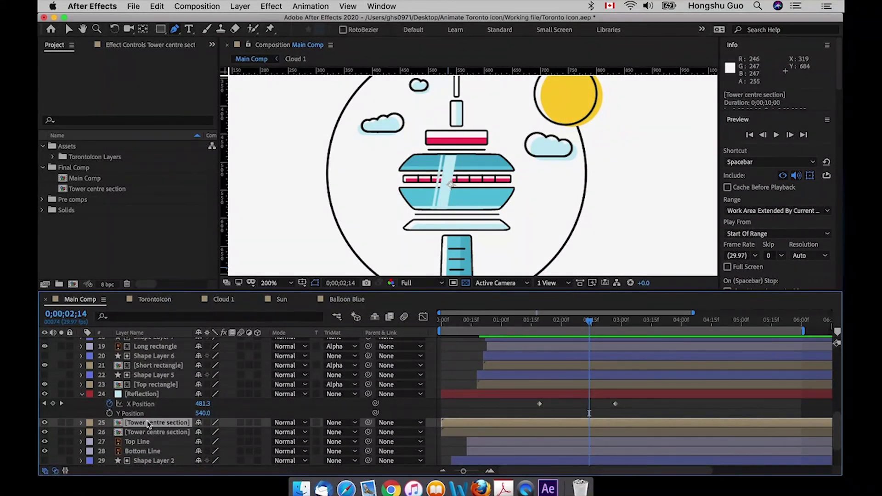
pyautogui.moveTo(148, 424)
pyautogui.mouseDown()
pyautogui.moveTo(150, 393)
pyautogui.moveTo(148, 406)
pyautogui.mouseUp()
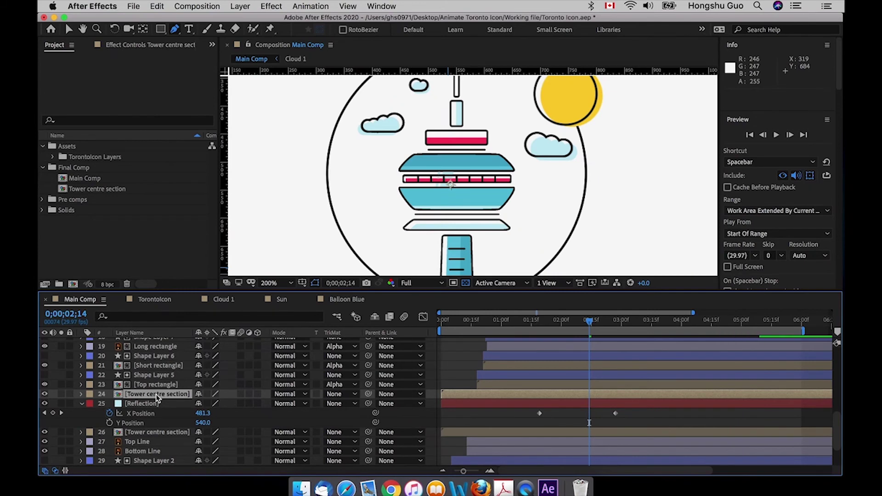
# - Set Reflection's track matte to Alpha using the Tower centre section copy above it, and preview the animation from the start
pyautogui.click(152, 404)
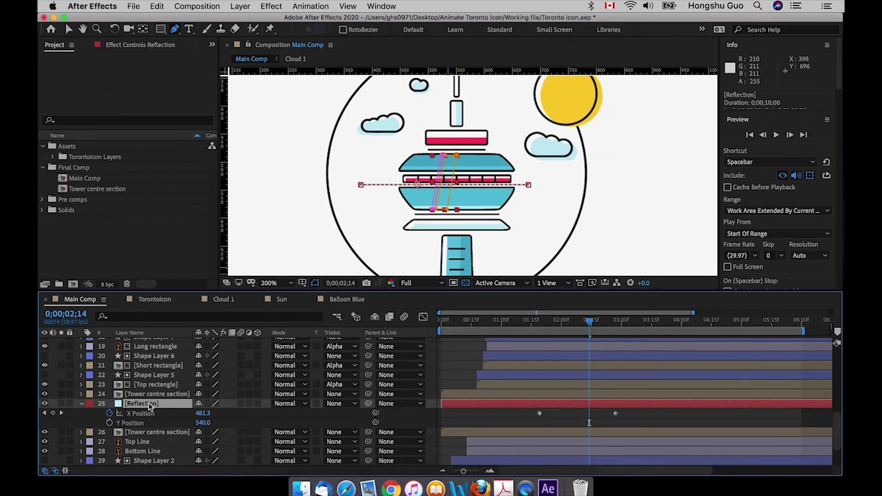
pyautogui.click(346, 403)
pyautogui.click(348, 432)
pyautogui.click(568, 418)
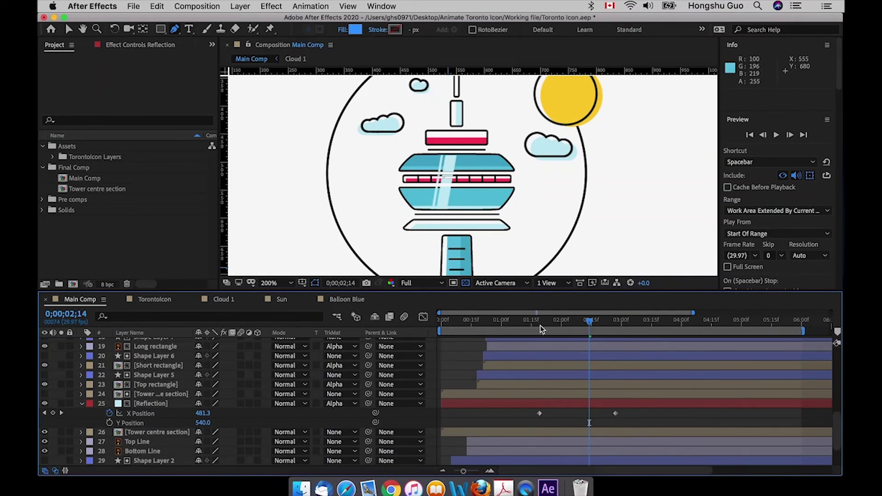
pyautogui.moveTo(537, 324); pyautogui.dragTo(432, 326)
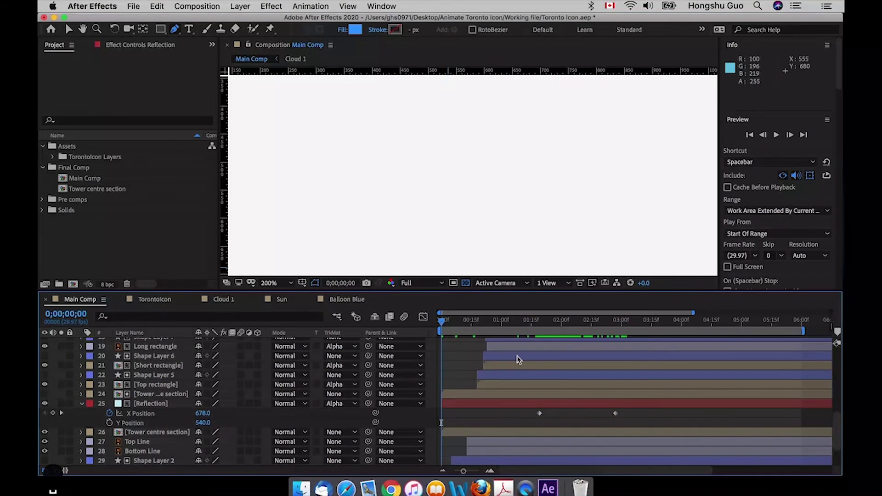
pyautogui.press('space')
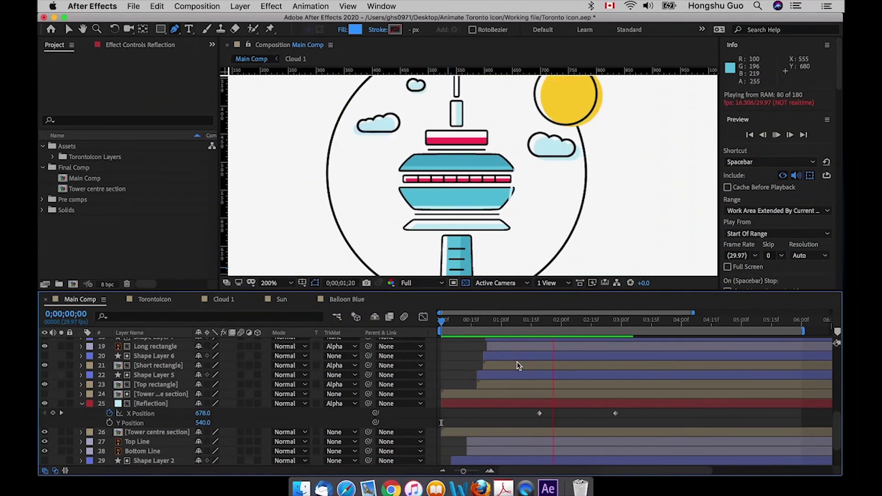
# - Move Reflection's second X Position keyframe to 0;00;02;12 and preview the shortened sweep
pyautogui.moveTo(616, 413); pyautogui.dragTo(600, 414)
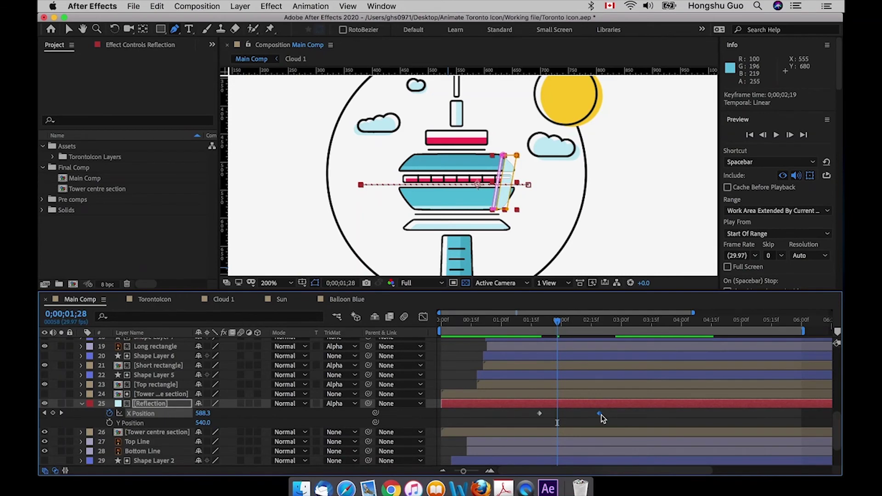
pyautogui.moveTo(601, 414); pyautogui.dragTo(586, 415)
pyautogui.press('space')
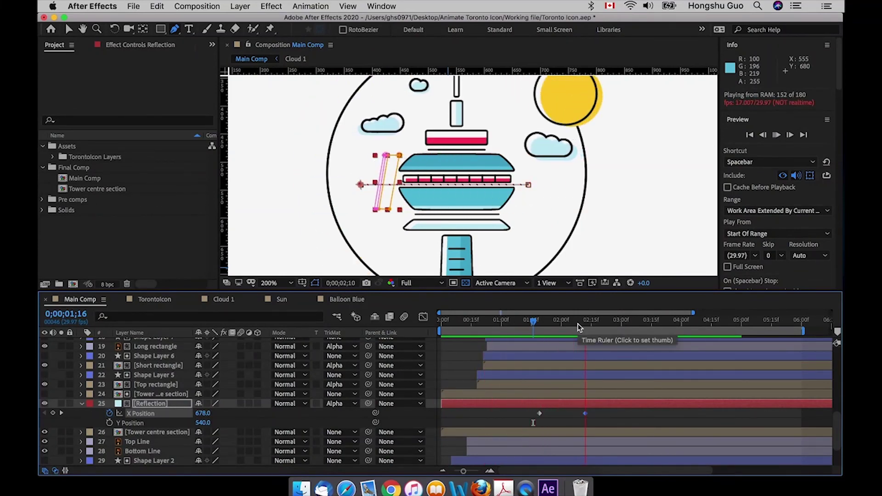
pyautogui.press('space')
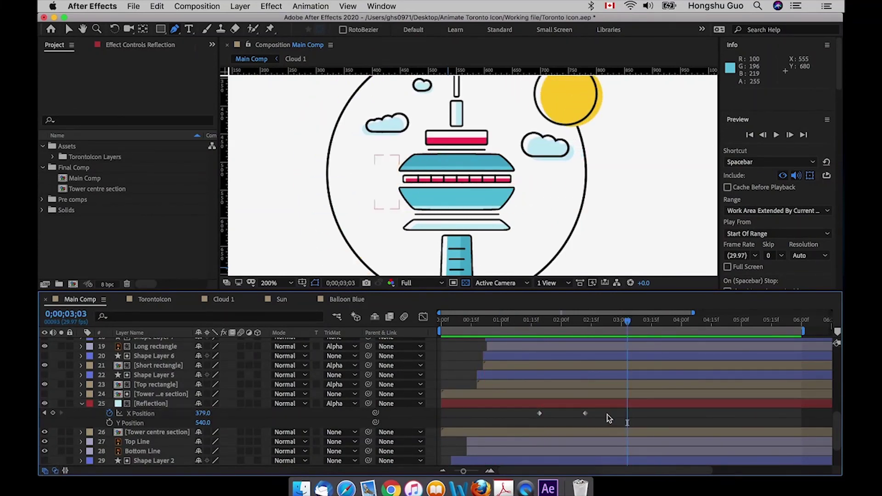
# - Apply Easy Ease to both of Reflection's X Position keyframes
pyautogui.moveTo(611, 425); pyautogui.dragTo(523, 403)
pyautogui.click(584, 414)
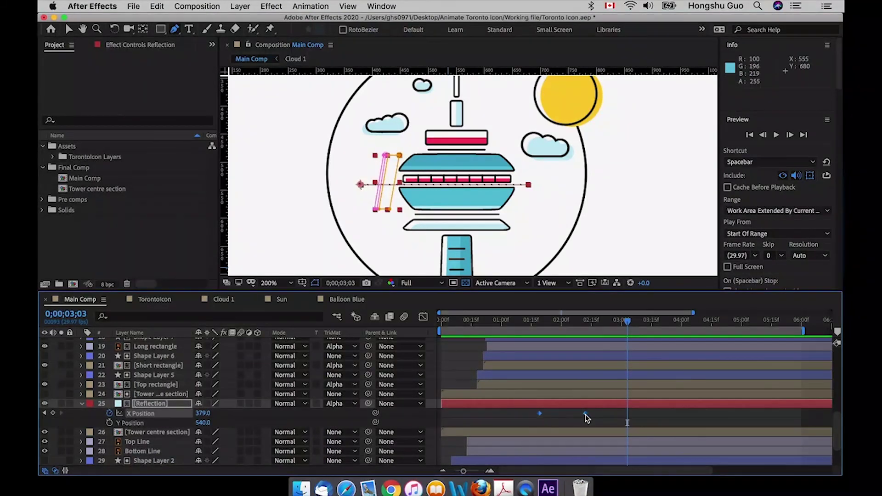
pyautogui.moveTo(585, 415)
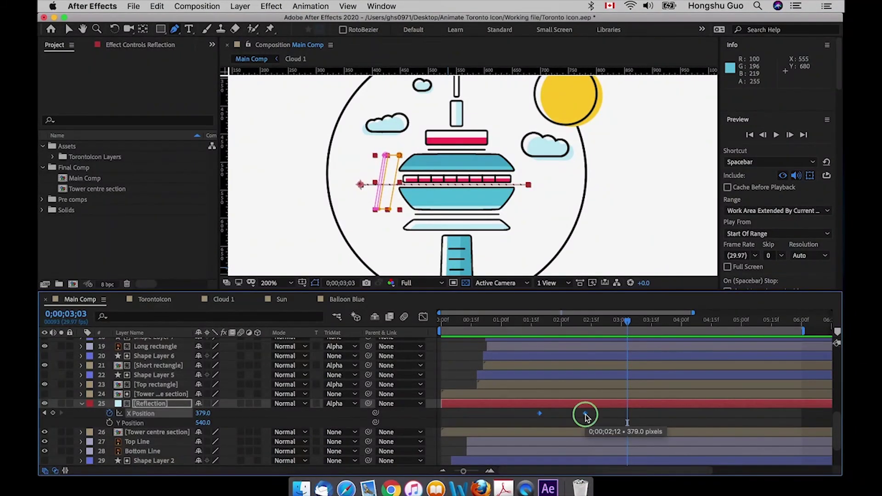
pyautogui.rightClick(585, 415)
pyautogui.moveTo(623, 470)
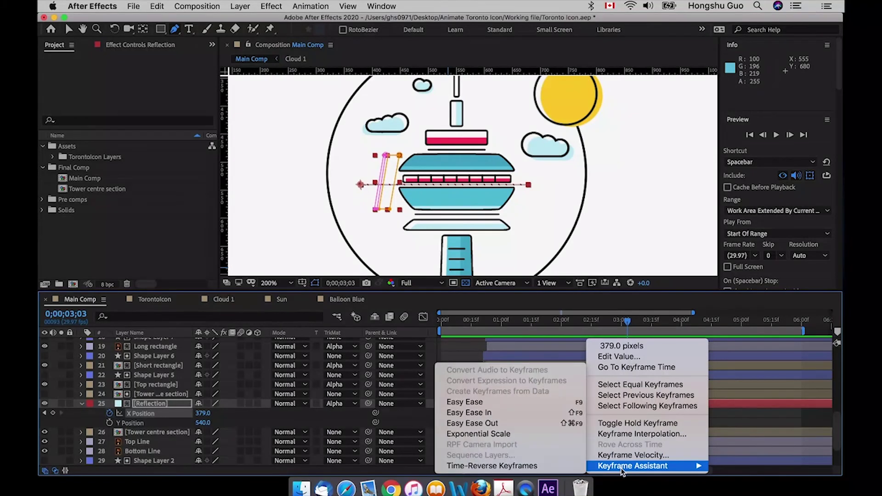
pyautogui.click(489, 402)
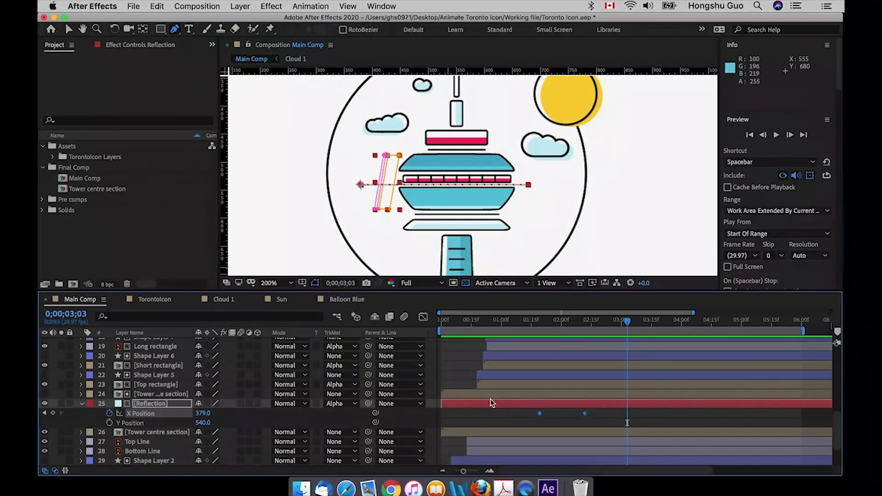
pyautogui.click(594, 417)
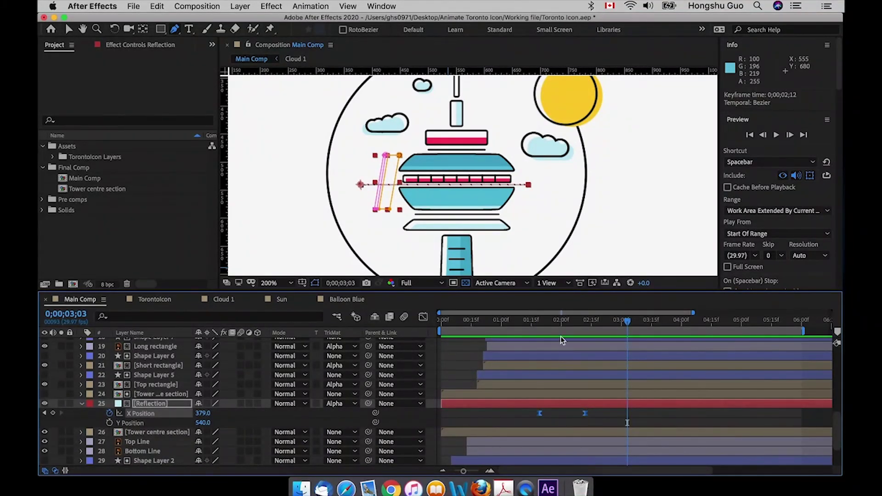
# - Preview the eased reflection sweep from the start of Main Comp
pyautogui.click(533, 324)
pyautogui.moveTo(533, 324); pyautogui.dragTo(419, 325)
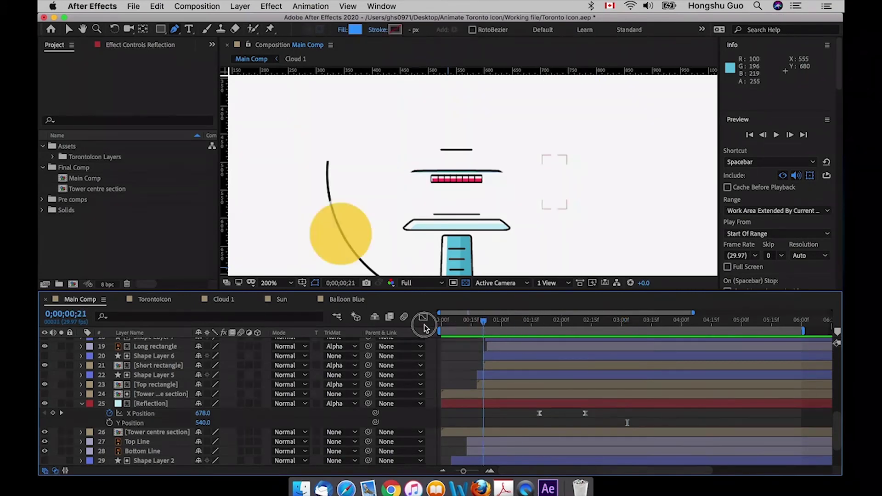
pyautogui.press('space')
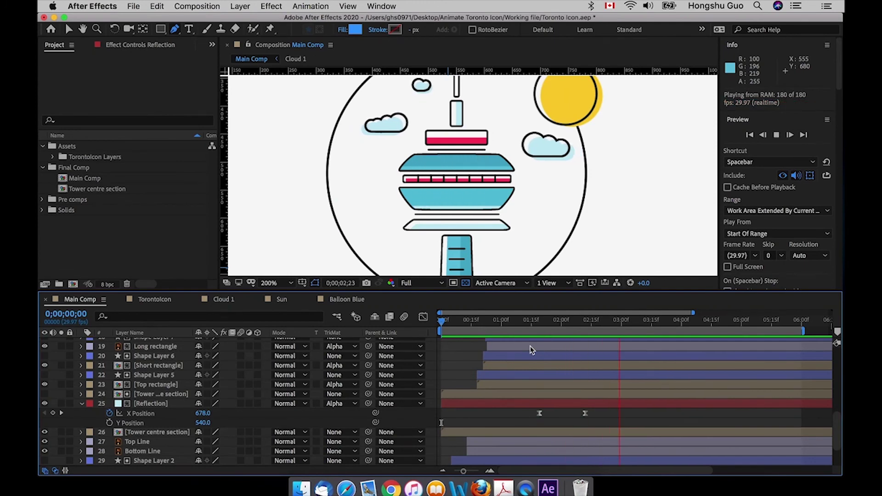
pyautogui.press('space')
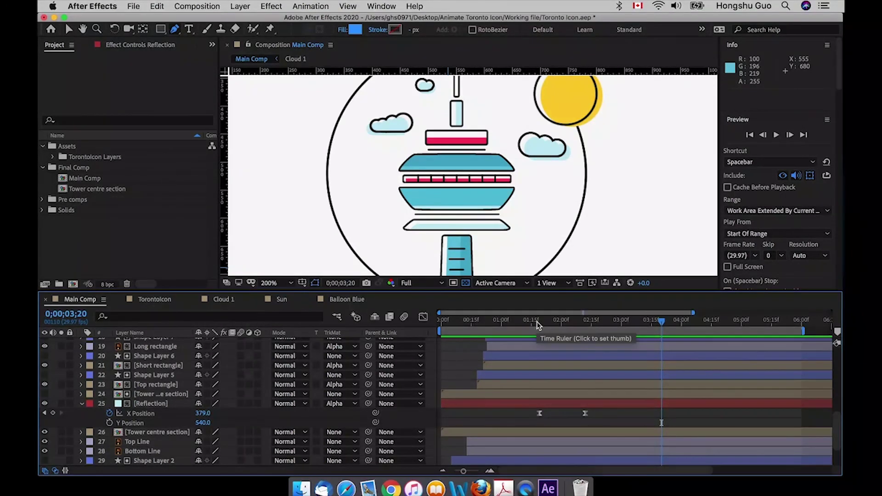
# - Add the Balloon Blue composition from the Pre comps folder to Main Comp as the topmost layer
pyautogui.press('super+minus')
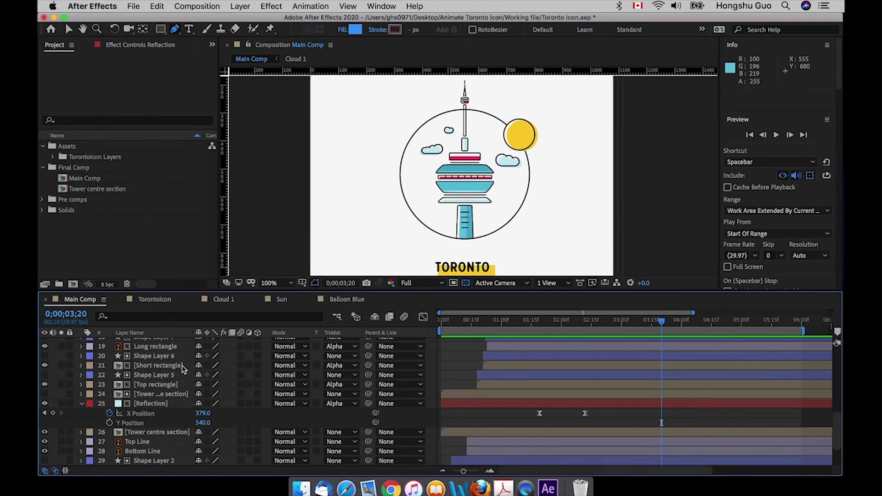
pyautogui.scroll(10, 168, 390)
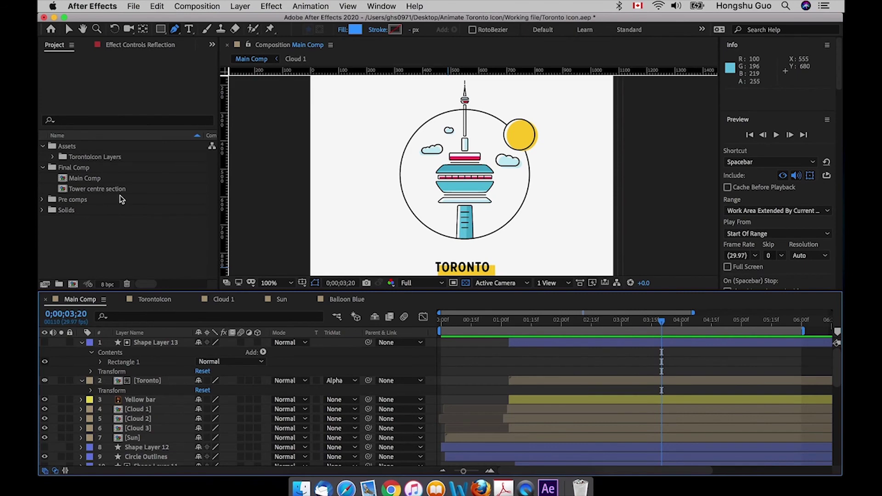
pyautogui.click(42, 200)
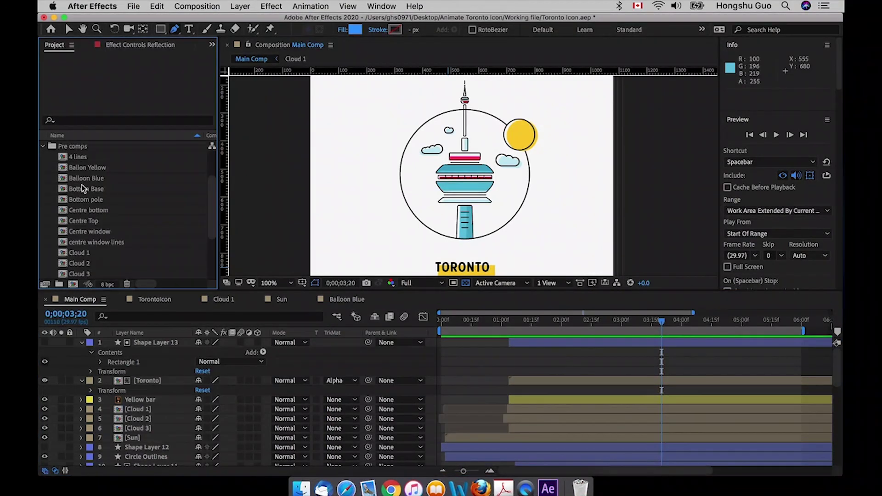
pyautogui.click(84, 179)
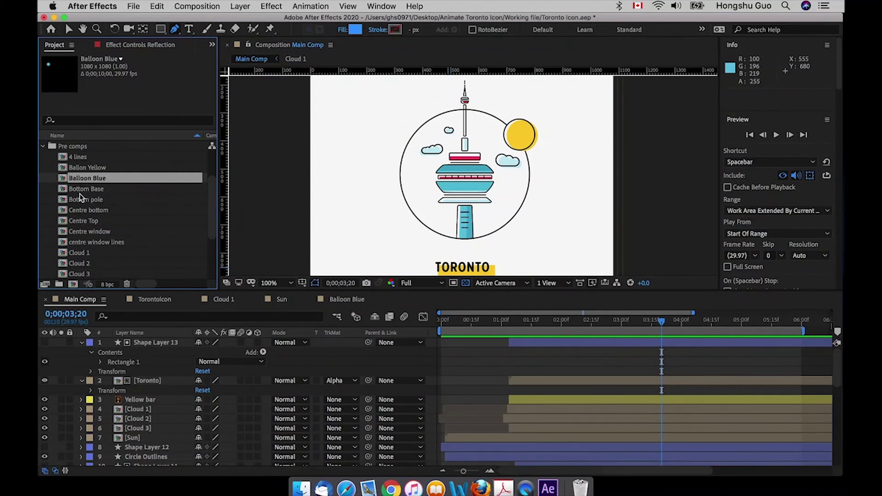
pyautogui.click(93, 169)
pyautogui.click(99, 179)
pyautogui.moveTo(99, 180); pyautogui.dragTo(141, 344)
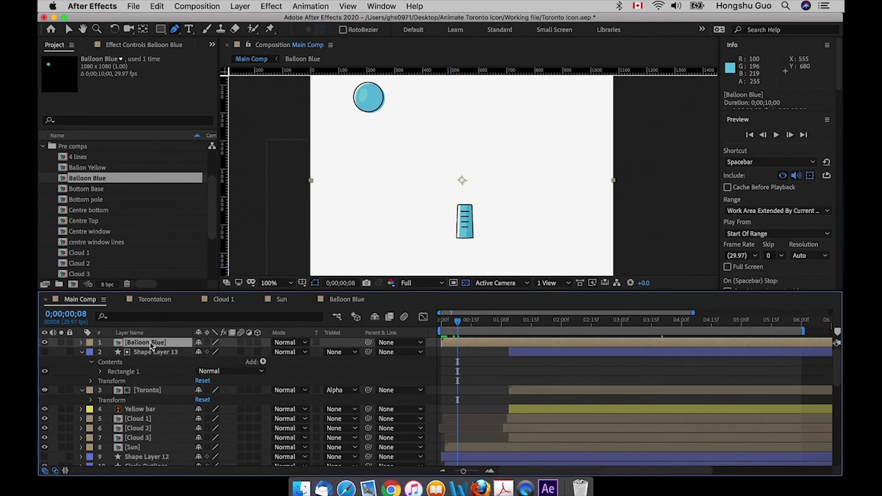
# - Open the Balloon Blue composition and draw a straight vertical string down from the balloon's lower edge with the Pen tool
pyautogui.doubleClick(150, 343)
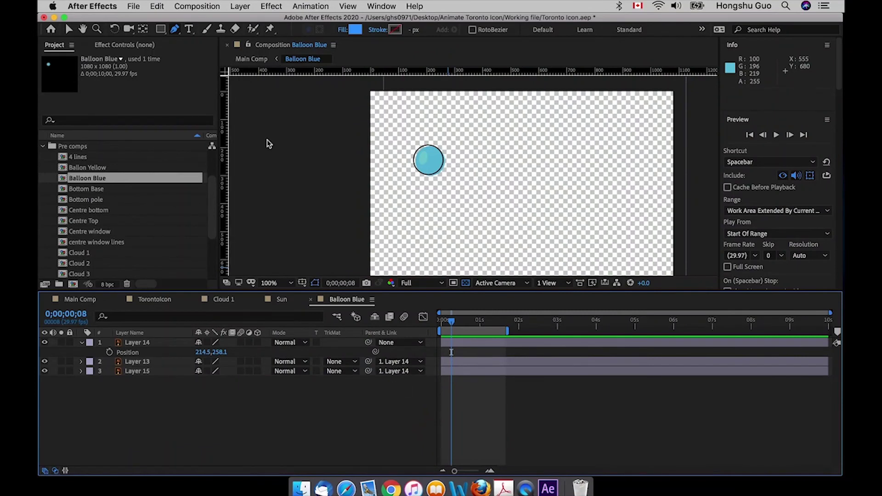
pyautogui.click(175, 31)
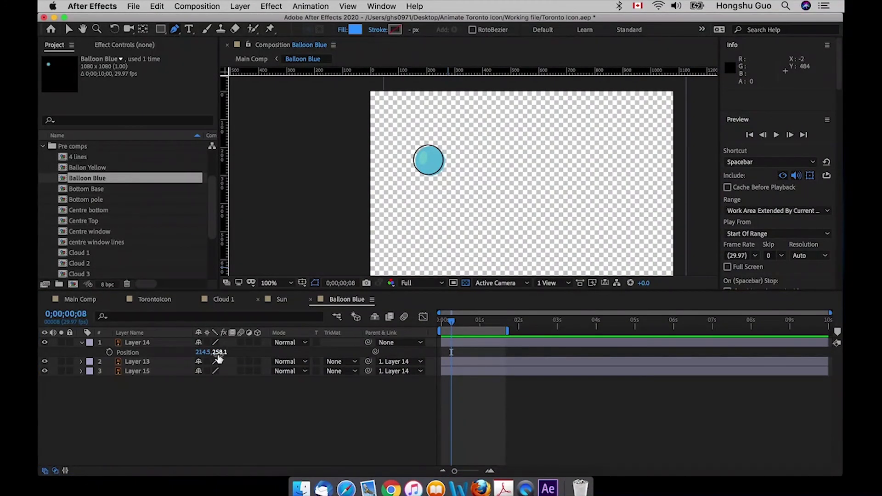
pyautogui.click(428, 175)
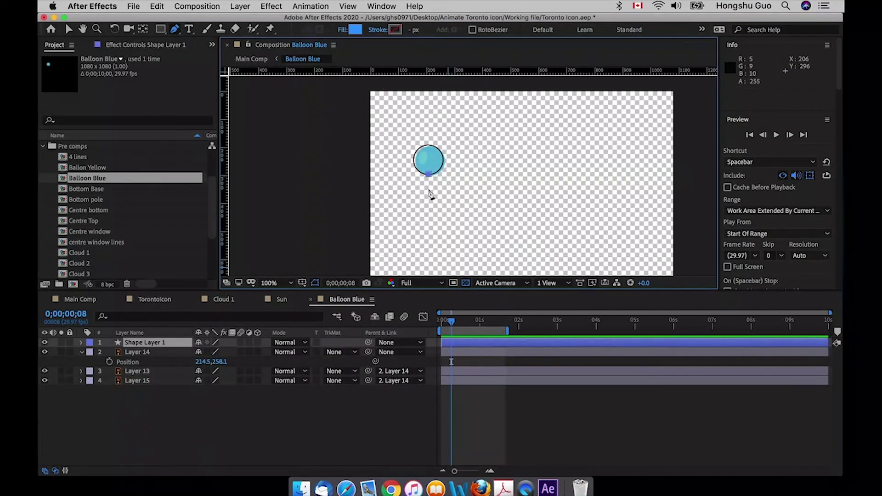
pyautogui.click(428, 222)
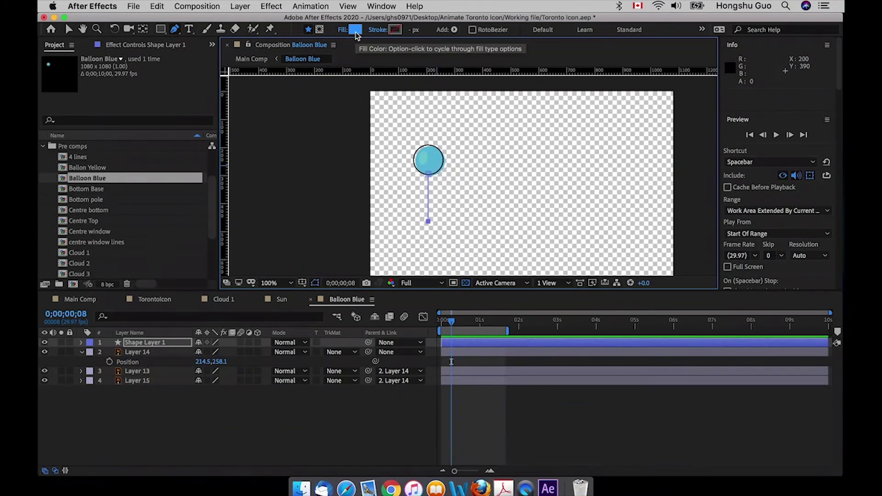
# - Turn off the string shape's fill and turn on its stroke
pyautogui.click(81, 344)
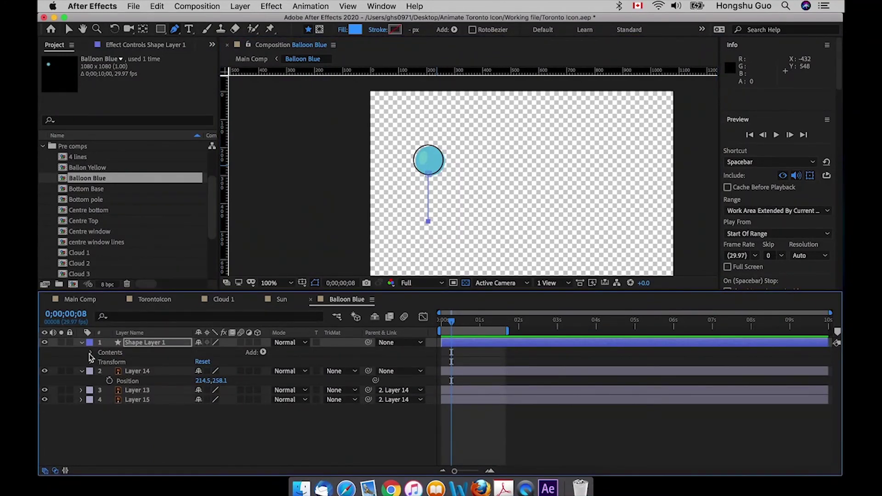
pyautogui.click(90, 353)
pyautogui.click(101, 362)
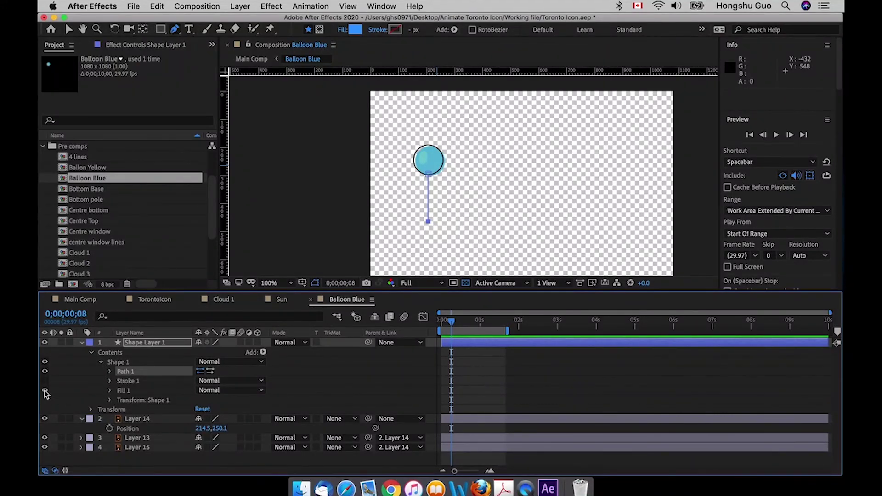
pyautogui.click(45, 391)
pyautogui.click(45, 381)
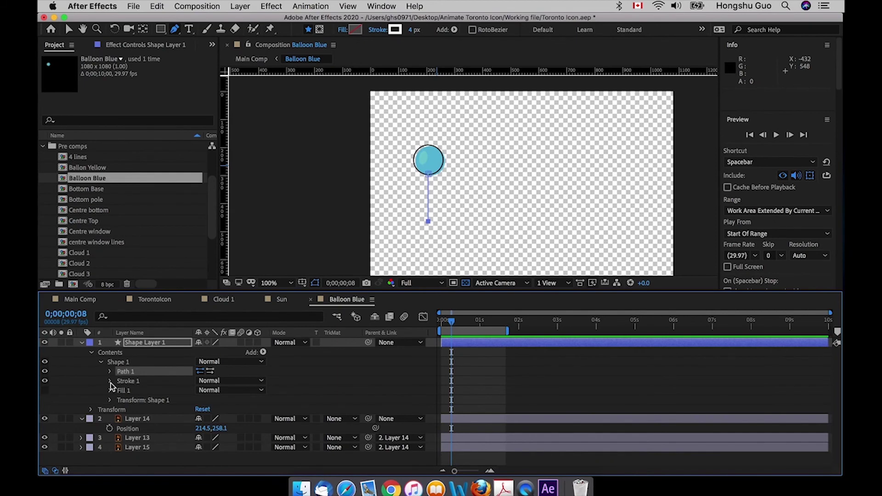
# - Set the string's stroke colour to black (000000) and collapse the shape layer's properties
pyautogui.click(110, 382)
pyautogui.click(201, 399)
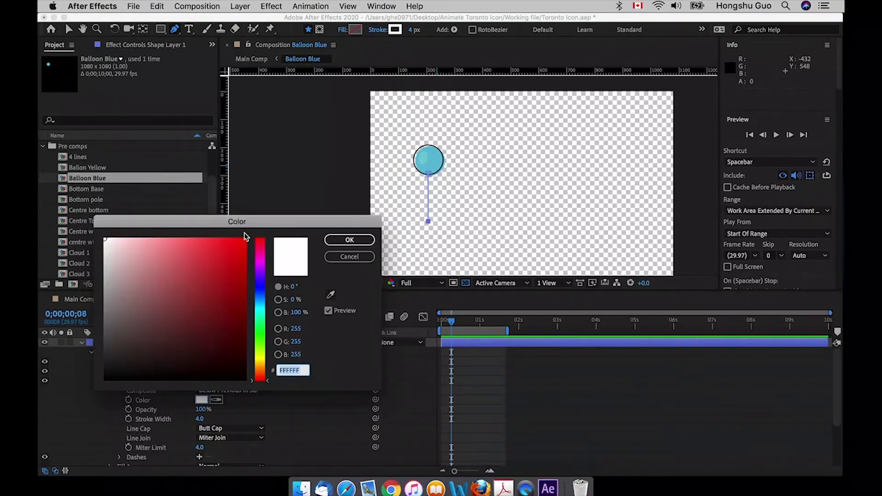
pyautogui.moveTo(112, 339); pyautogui.dragTo(98, 390)
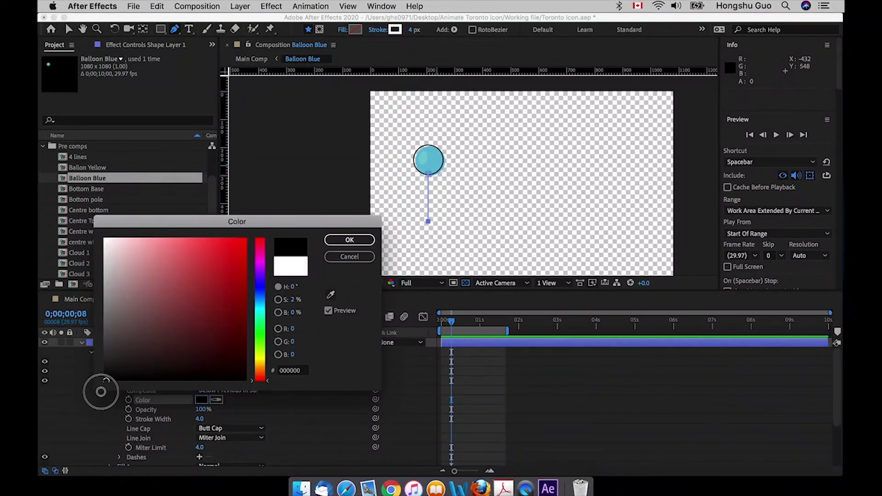
pyautogui.click(366, 239)
pyautogui.click(82, 343)
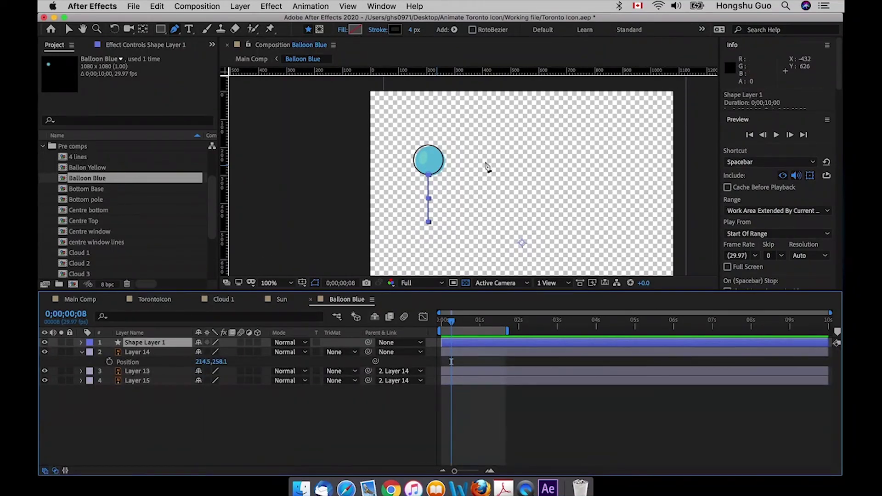
# - Find the Wave Warp effect by searching for "wave" and apply it to the string's shape layer
pyautogui.click(381, 6)
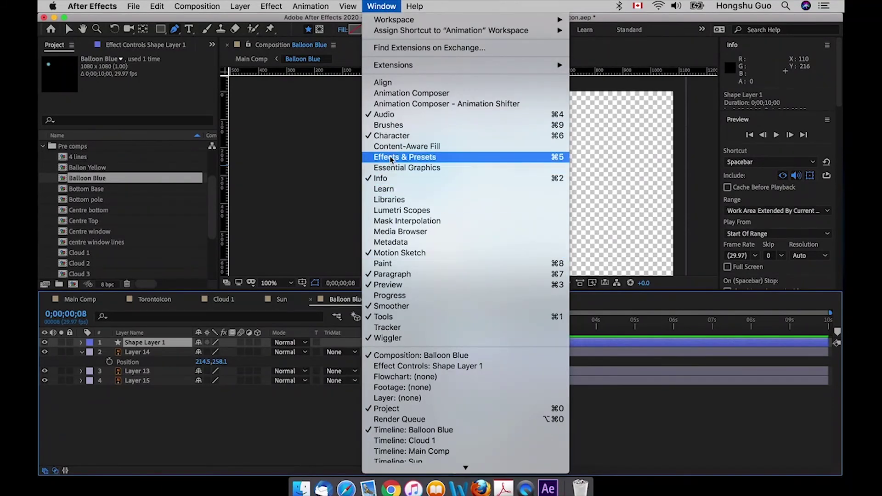
pyautogui.click(405, 159)
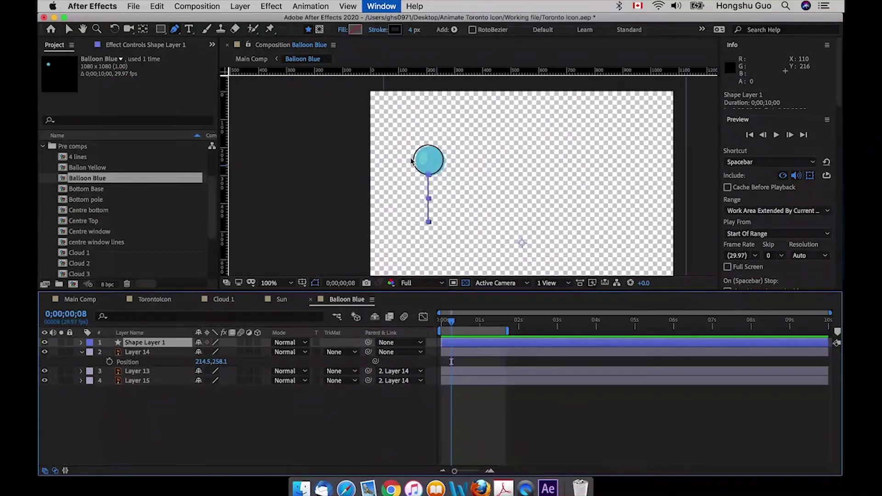
pyautogui.click(758, 75)
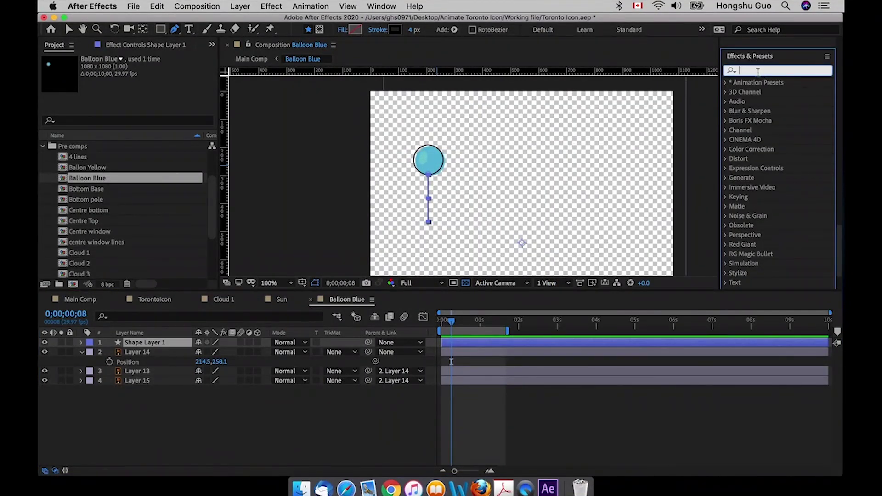
pyautogui.write('wave')
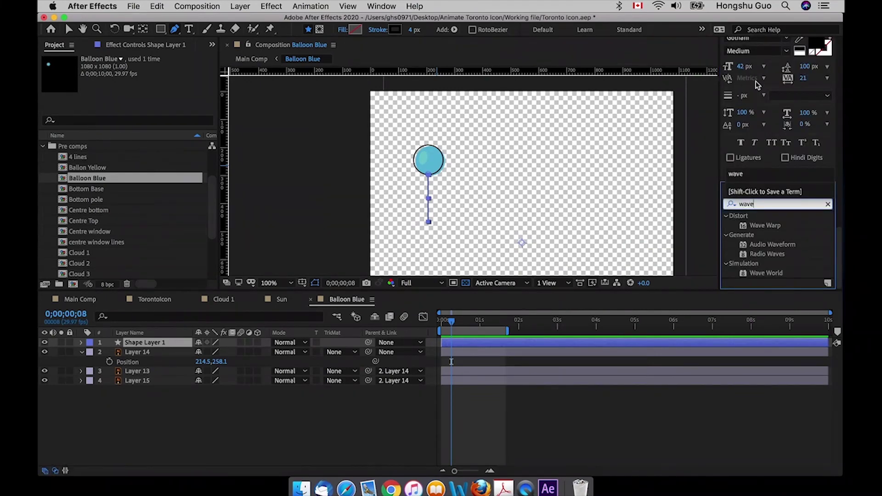
pyautogui.click(764, 225)
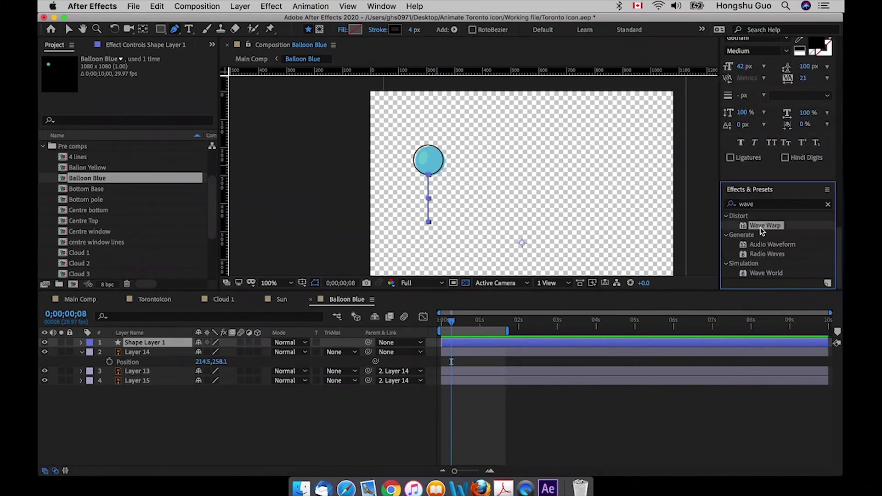
pyautogui.doubleClick(760, 226)
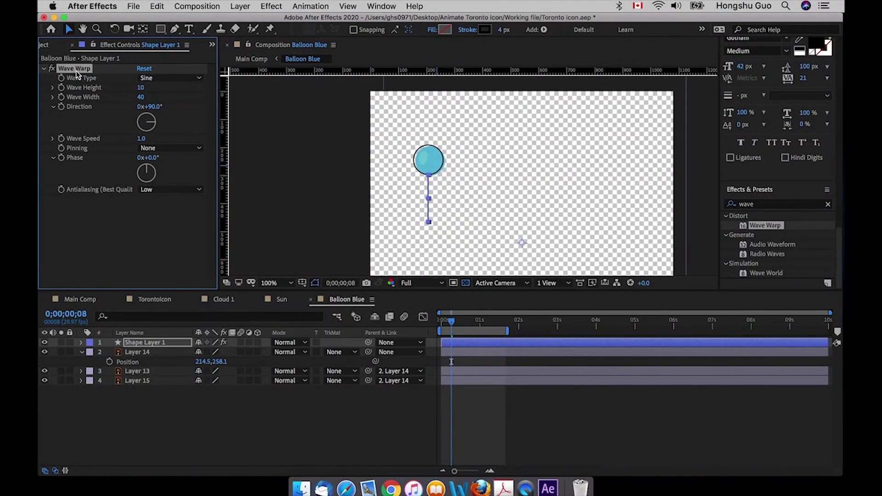
# - Move the string layer's anchor point to the string's upper end at the balloon's base and keep Shape Layer 1 selected
pyautogui.click(143, 29)
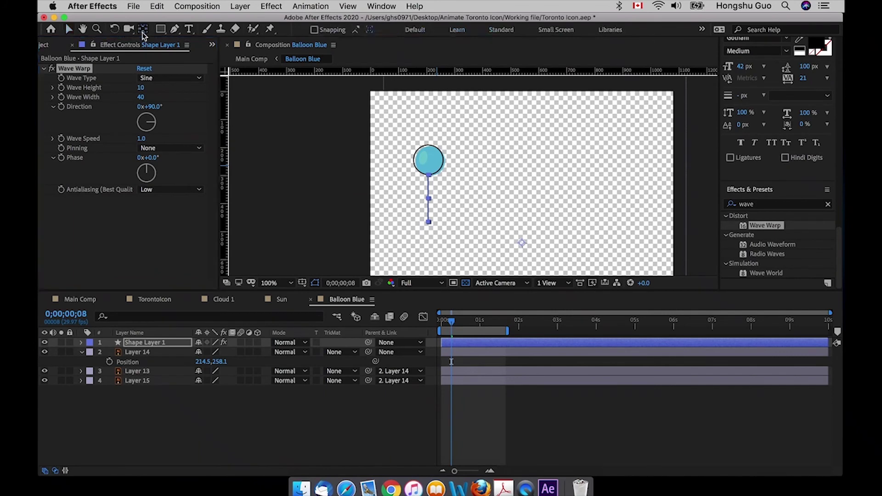
pyautogui.click(519, 241)
pyautogui.moveTo(519, 241); pyautogui.dragTo(427, 174)
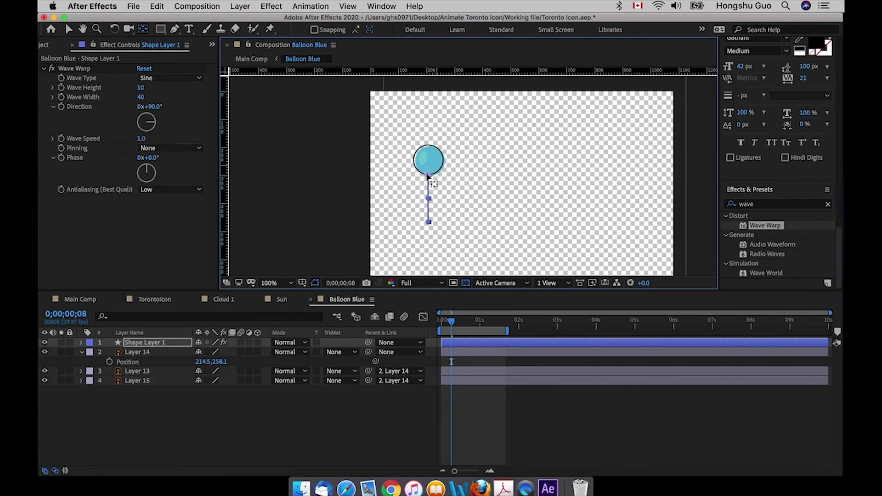
pyautogui.click(203, 409)
pyautogui.click(144, 343)
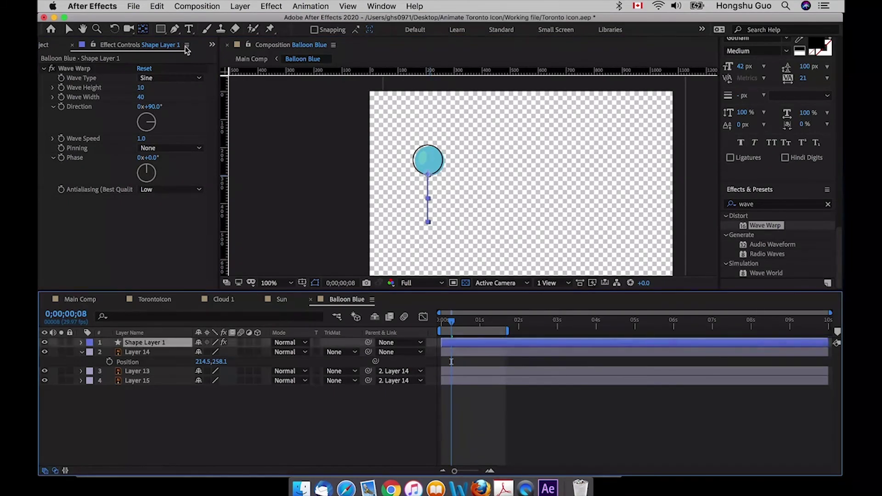
# - Set the string's Wave Warp width to 90 and its direction to about 134°
pyautogui.click(142, 98)
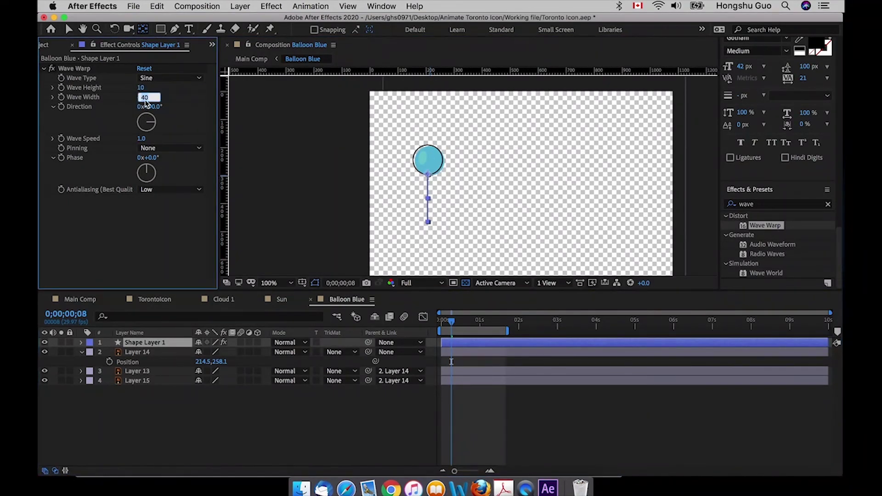
pyautogui.write('90')
pyautogui.click(176, 238)
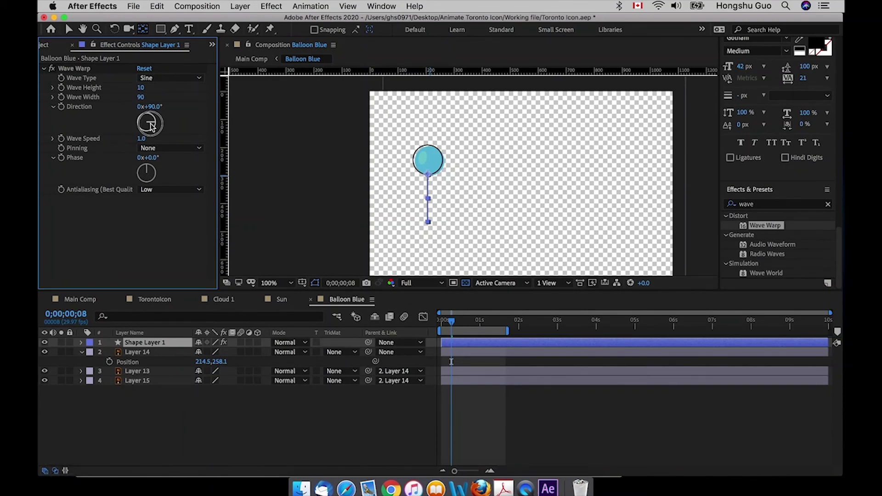
pyautogui.moveTo(148, 122); pyautogui.dragTo(152, 121)
pyautogui.moveTo(150, 118); pyautogui.dragTo(150, 133)
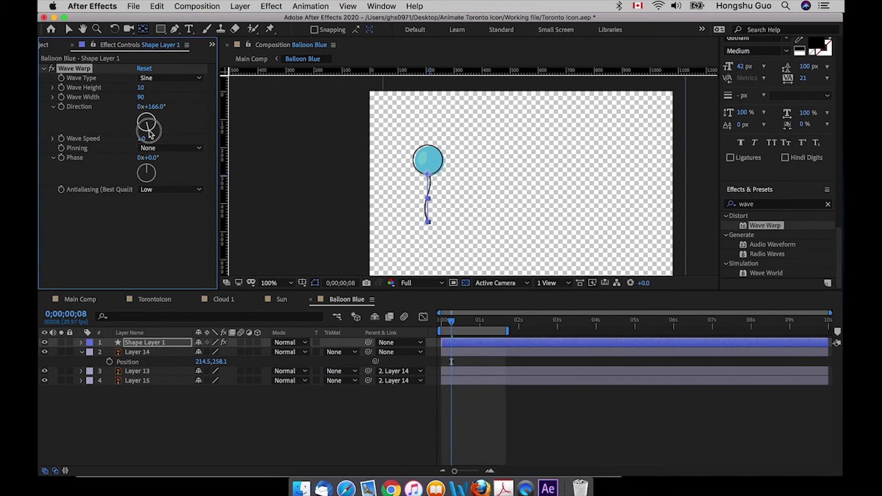
pyautogui.moveTo(149, 130); pyautogui.dragTo(153, 131)
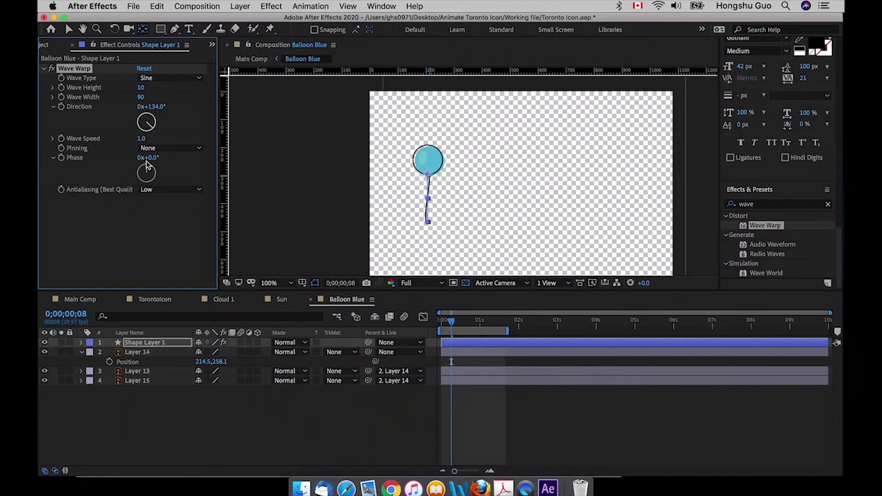
# - Set the Wave Warp speed to 0 and add a Phase keyframe at 0;00;00;00, revealing it in the timeline
pyautogui.click(142, 138)
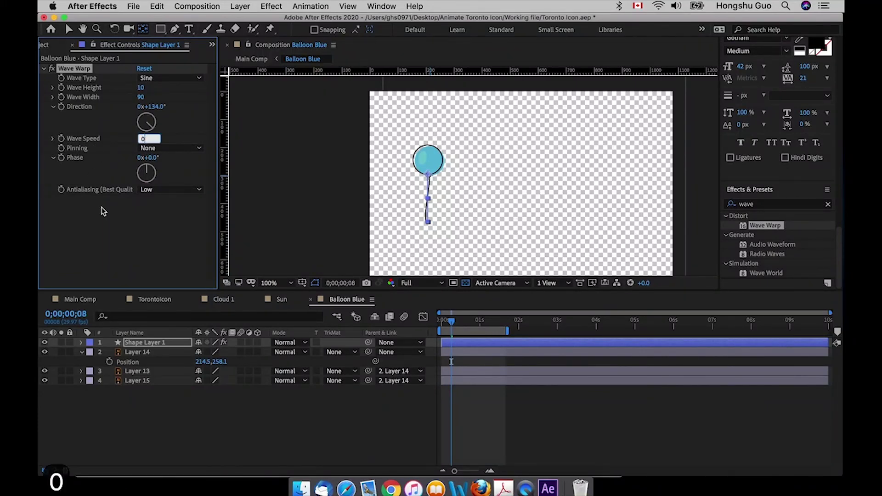
pyautogui.click(111, 217)
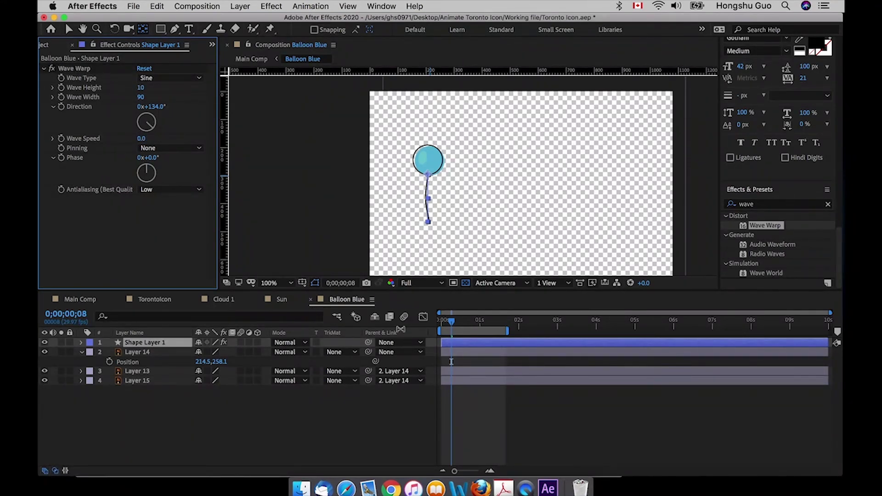
pyautogui.moveTo(451, 325); pyautogui.dragTo(440, 321)
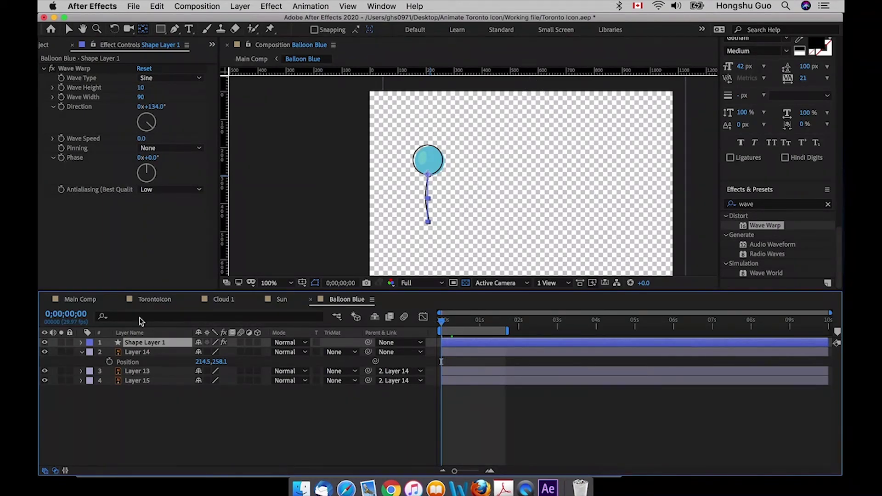
pyautogui.click(63, 162)
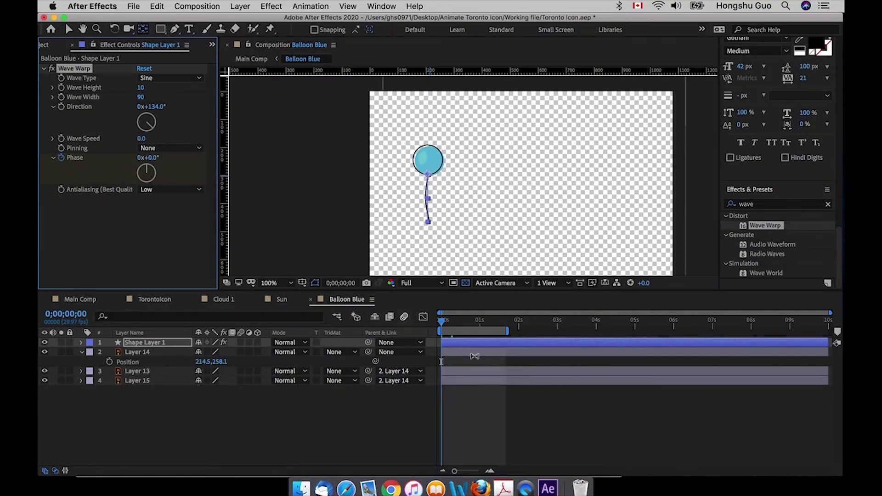
pyautogui.press('u')
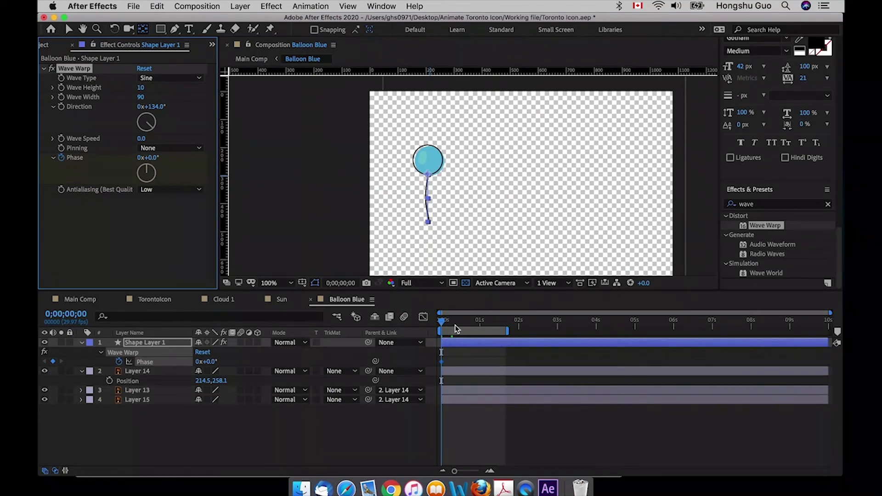
# - Add a Phase keyframe of -1 revolution at 0;00;01;00 and move that keyframe out to about 8 seconds
pyautogui.moveTo(456, 327); pyautogui.dragTo(481, 323)
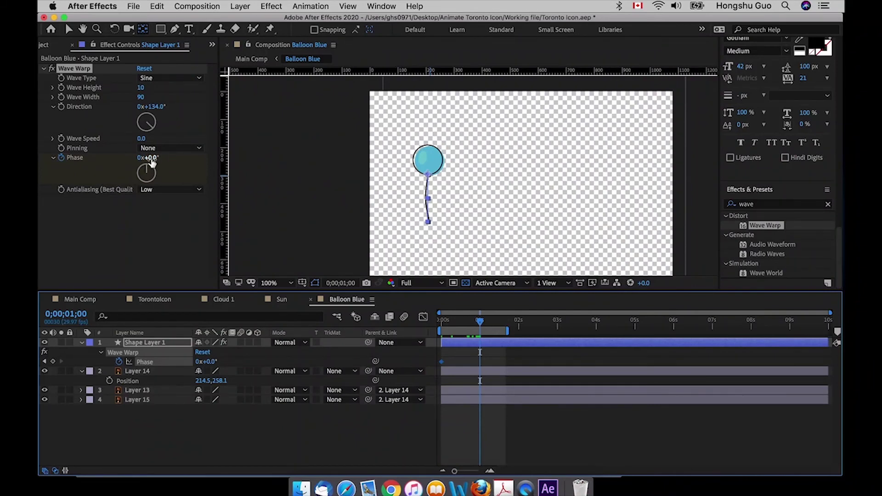
pyautogui.click(153, 174)
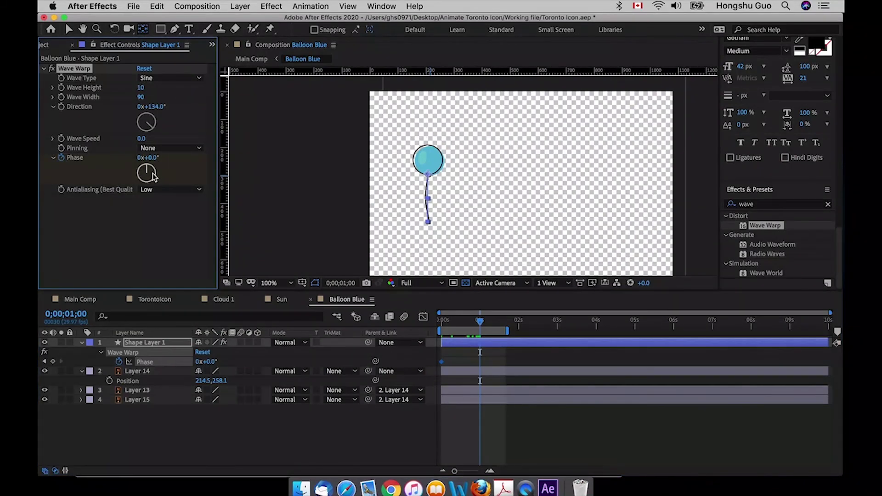
pyautogui.click(140, 157)
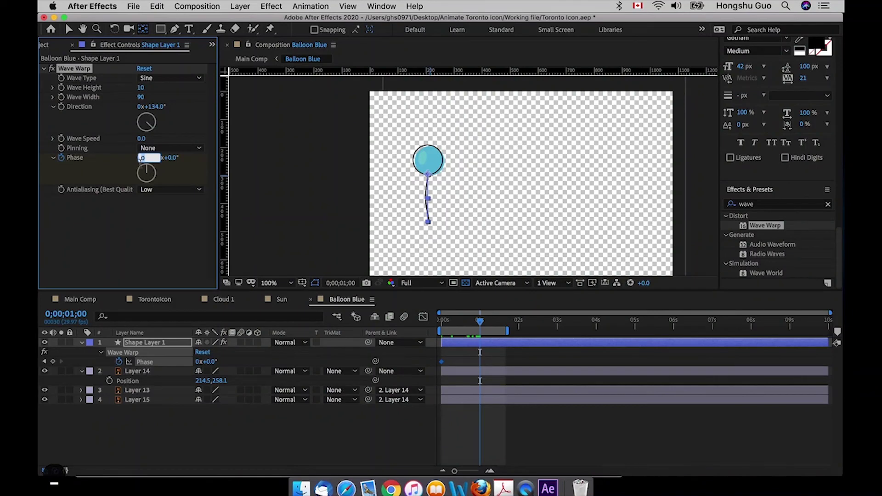
pyautogui.write('-1')
pyautogui.press('Return')
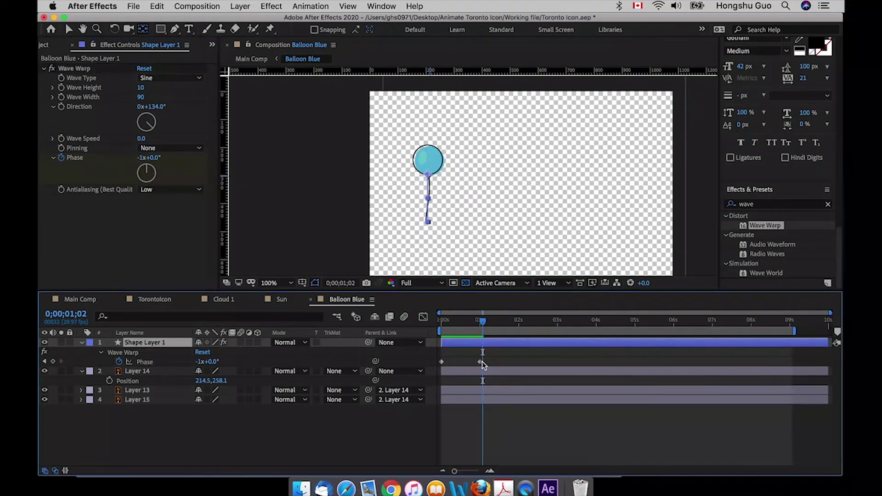
pyautogui.moveTo(480, 362); pyautogui.dragTo(755, 346)
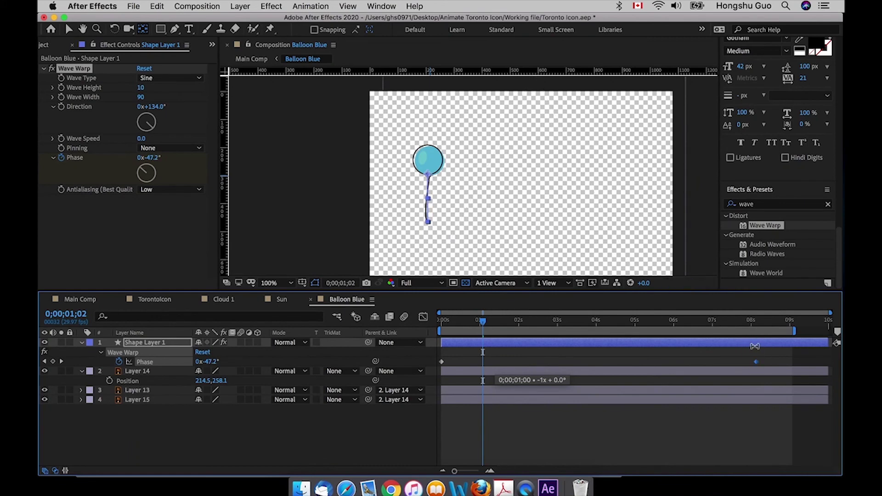
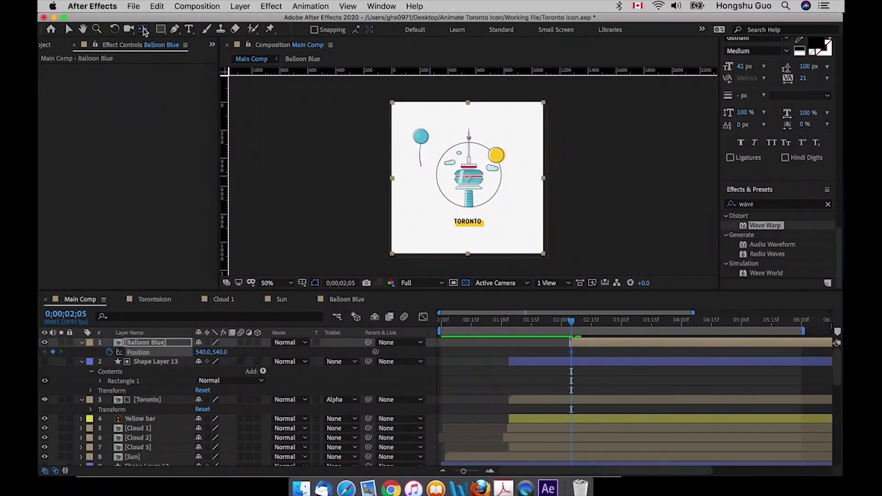
# - In Main Comp, move the Balloon Blue anchor point onto the balloon and lower its 0;00;02;05 position to 212, 1177, below the canvas
pyautogui.moveTo(468, 178); pyautogui.dragTo(421, 137)
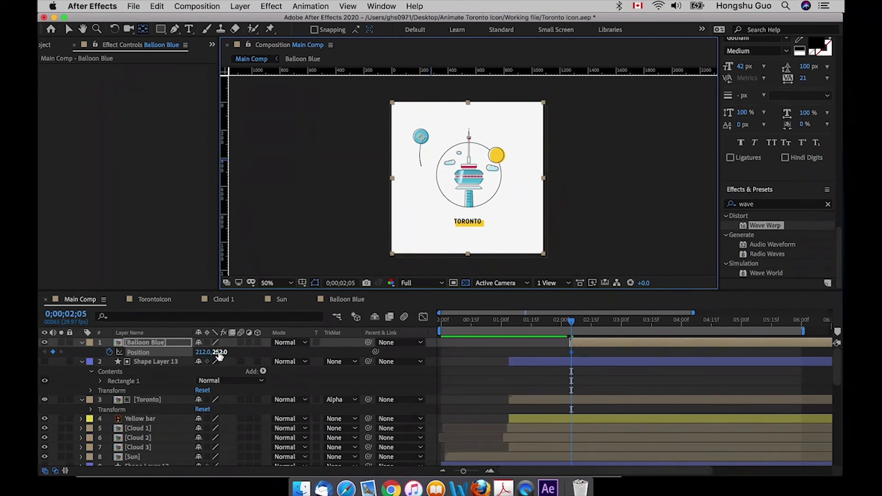
pyautogui.moveTo(220, 354); pyautogui.dragTo(303, 347)
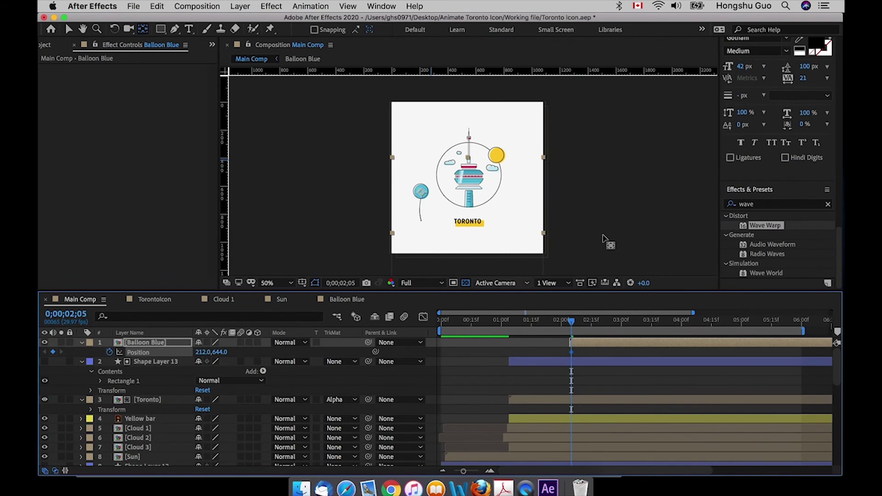
pyautogui.moveTo(225, 352); pyautogui.dragTo(577, 297)
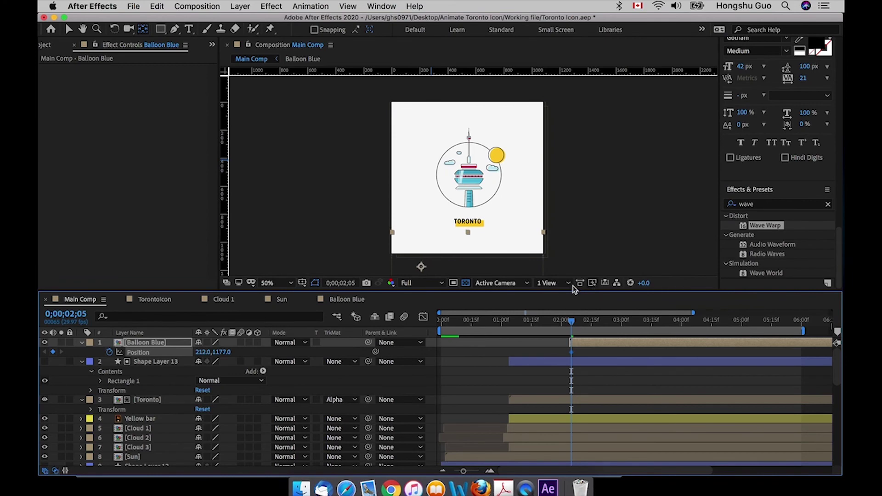
# - At 0;00;04;00, move Balloon Blue above the canvas to about 284, -259 to keyframe its rise
pyautogui.moveTo(666, 322); pyautogui.dragTo(683, 324)
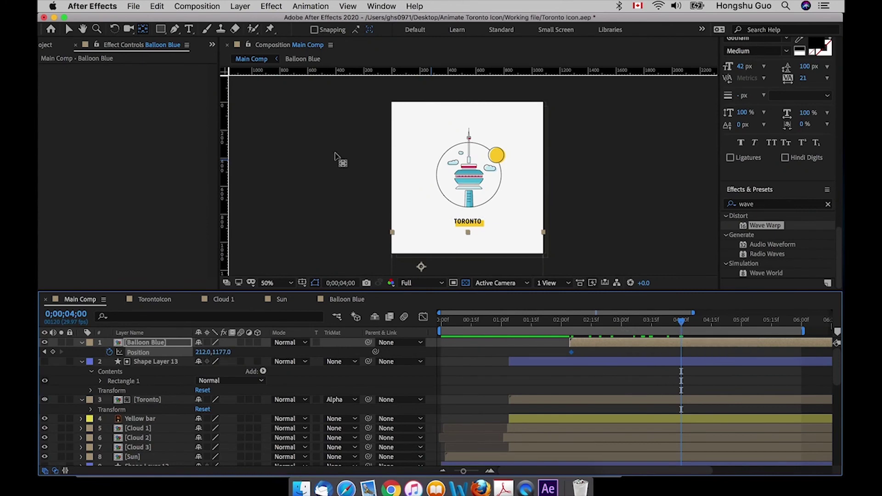
pyautogui.press('v')
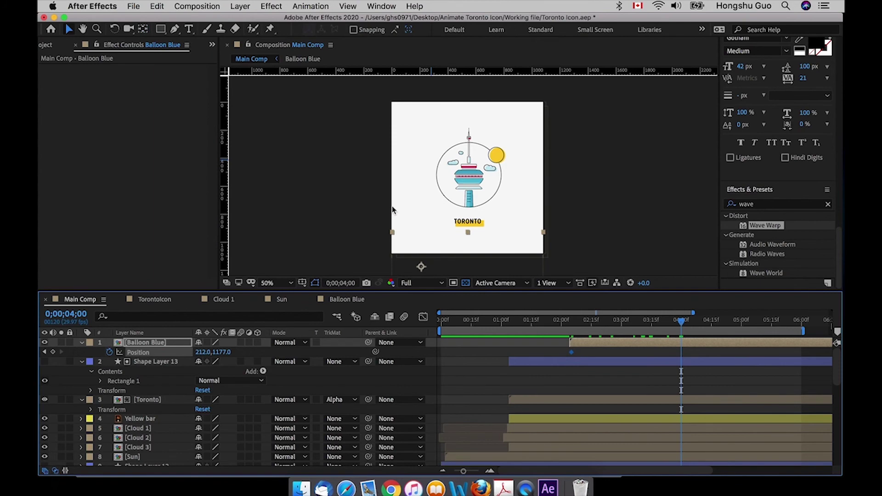
pyautogui.moveTo(423, 265); pyautogui.dragTo(435, 68)
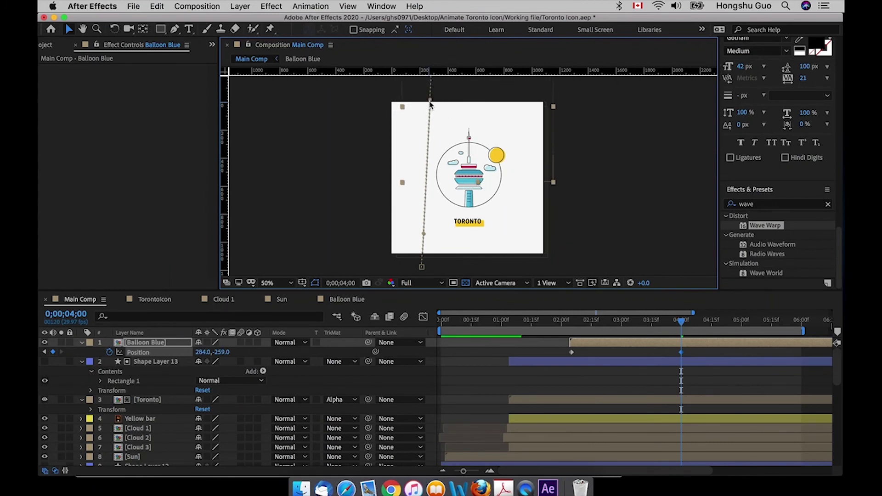
# - Curve the balloon's motion path by adjusting both path handles, and shift its end position to about 256, -255
pyautogui.moveTo(431, 101); pyautogui.dragTo(433, 134)
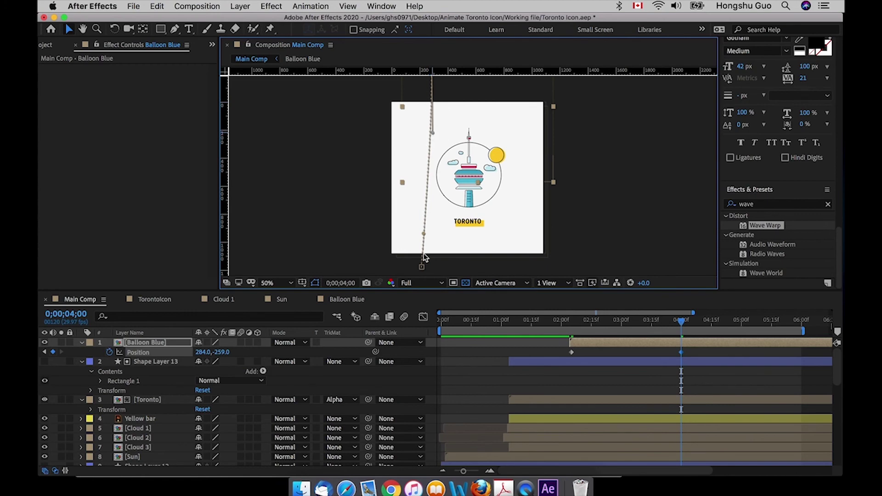
pyautogui.scroll(-2, 422, 237)
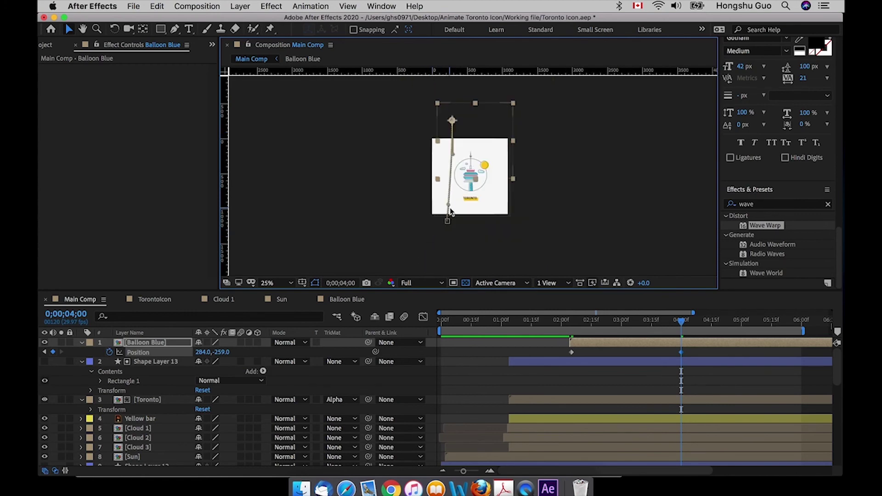
pyautogui.press('super+equal')
pyautogui.moveTo(421, 234); pyautogui.dragTo(418, 195)
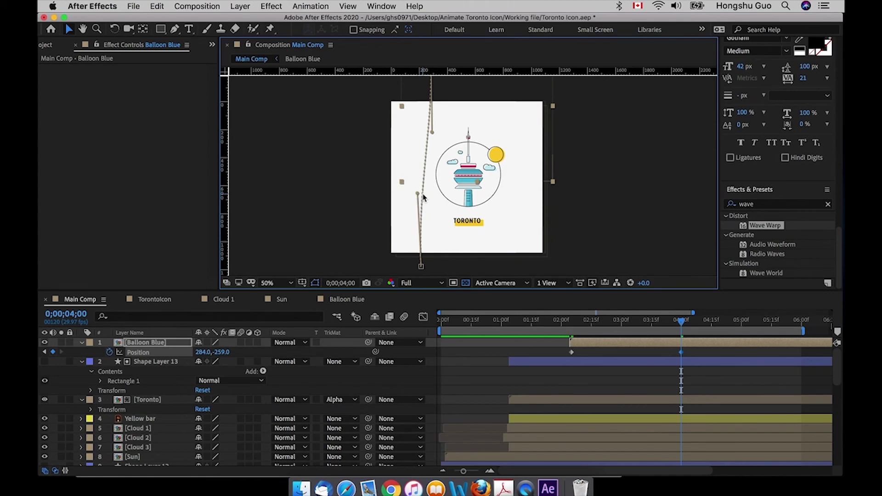
pyautogui.scroll(5, 430, 131)
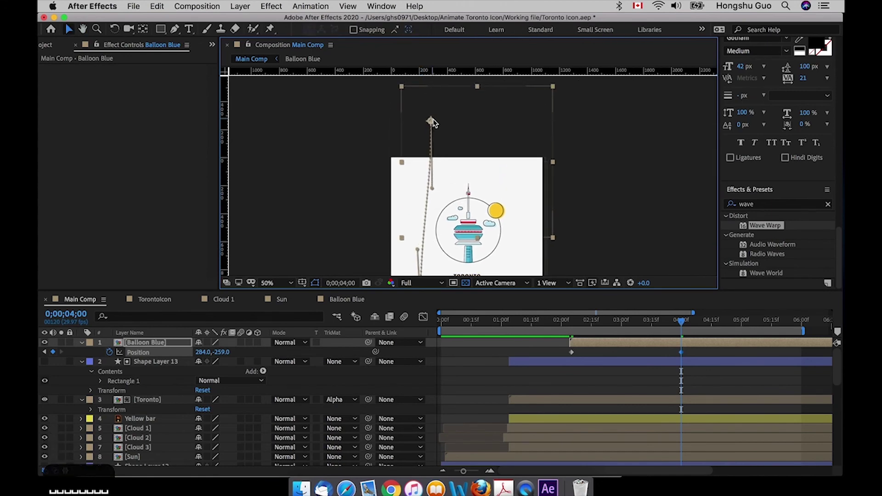
pyautogui.moveTo(434, 123); pyautogui.dragTo(430, 124)
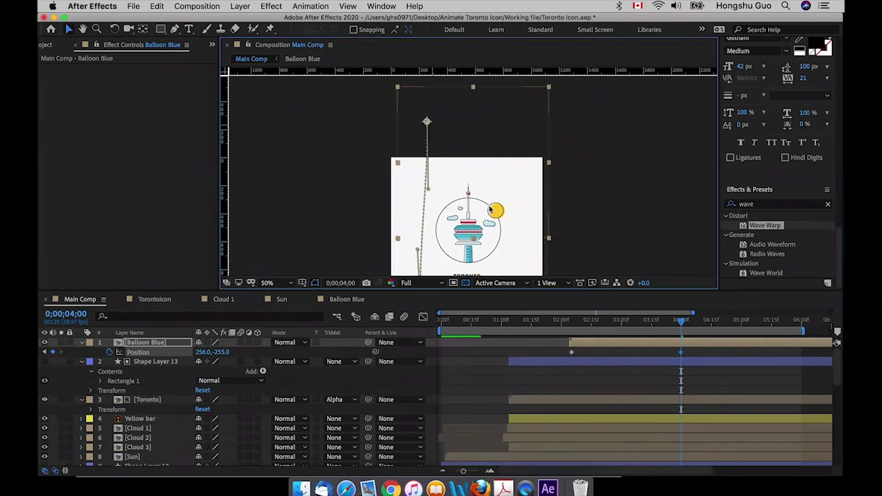
pyautogui.scroll(-3, 495, 209)
pyautogui.hscroll(2, 494, 208)
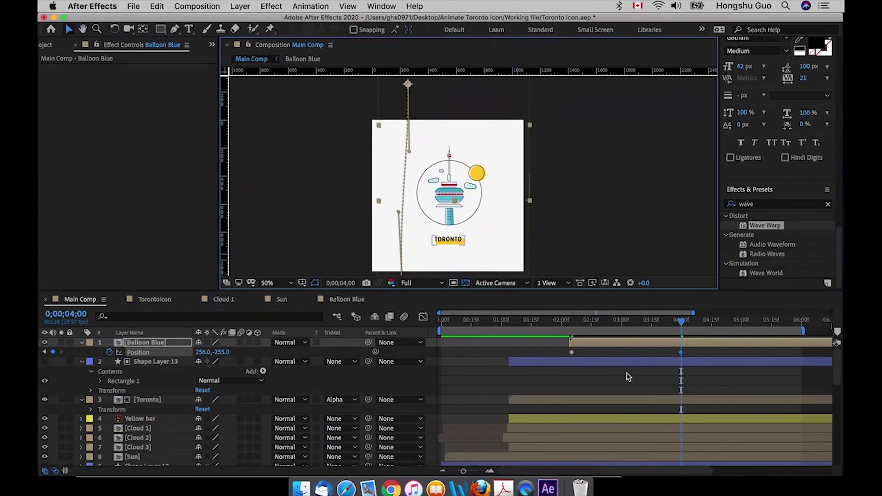
# - Preview the balloon's rise from about 0;00;02;04 and scrub to 0;00;03;04 to check the string against the balloon
pyautogui.click(569, 324)
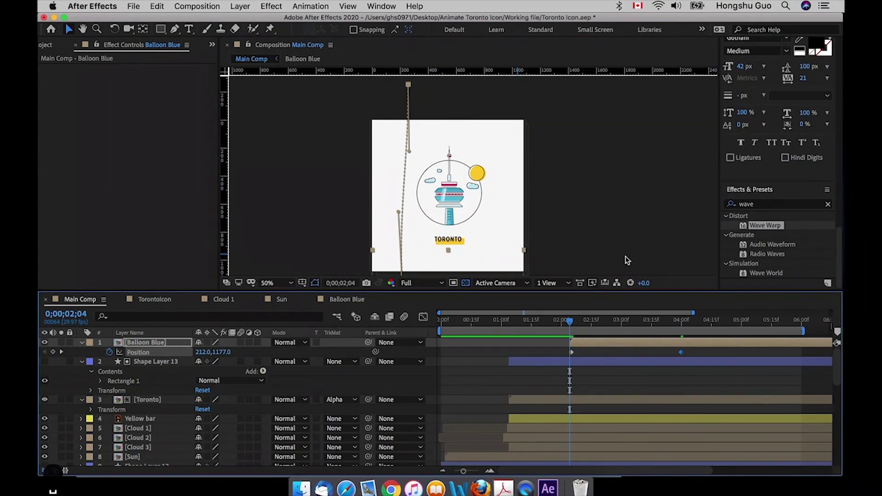
pyautogui.press('space')
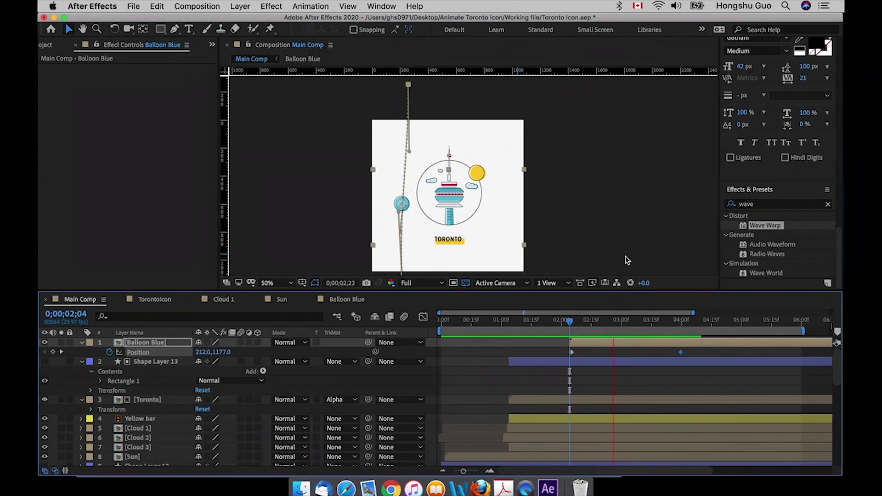
pyautogui.press('space')
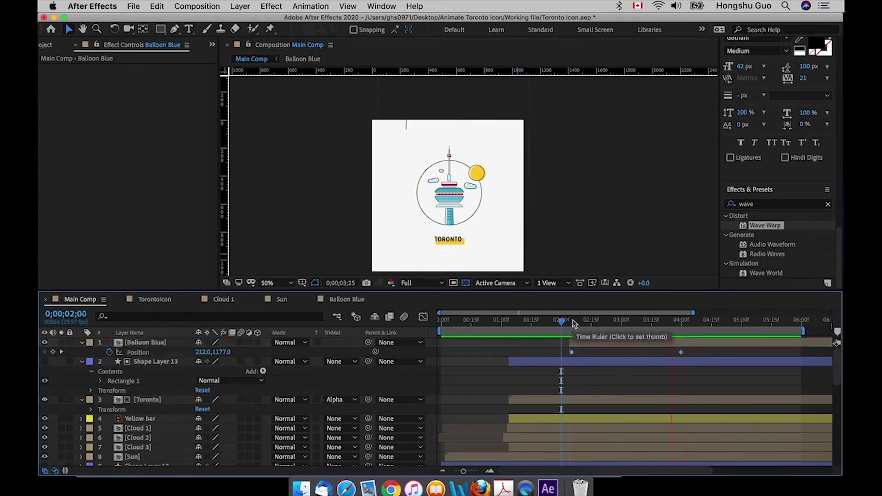
pyautogui.click(575, 323)
pyautogui.moveTo(576, 326); pyautogui.dragTo(628, 319)
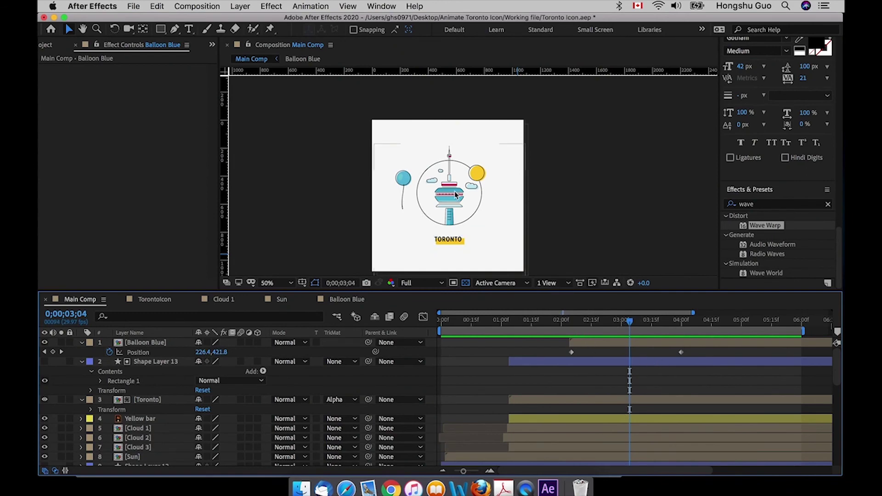
# - Open the Balloon Blue precomp and move the string's Shape Layer 1 below Layer 15 in the layer stack
pyautogui.doubleClick(613, 346)
pyautogui.click(467, 347)
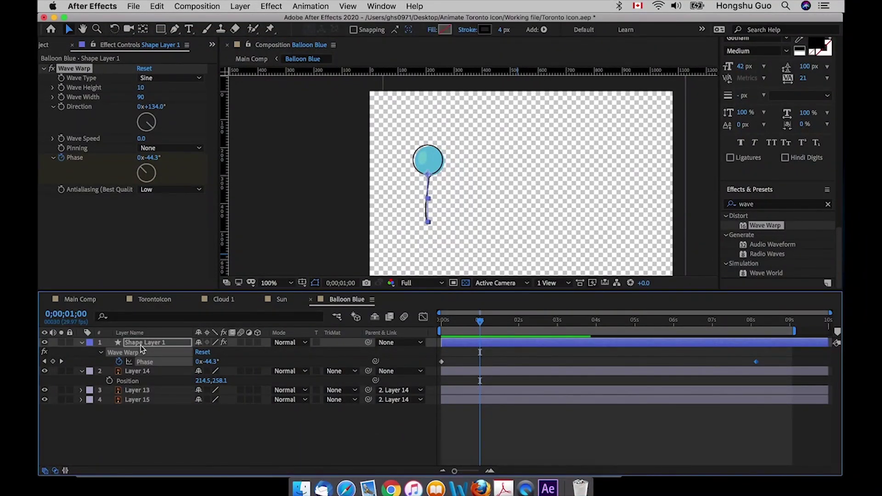
pyautogui.click(177, 422)
pyautogui.click(173, 407)
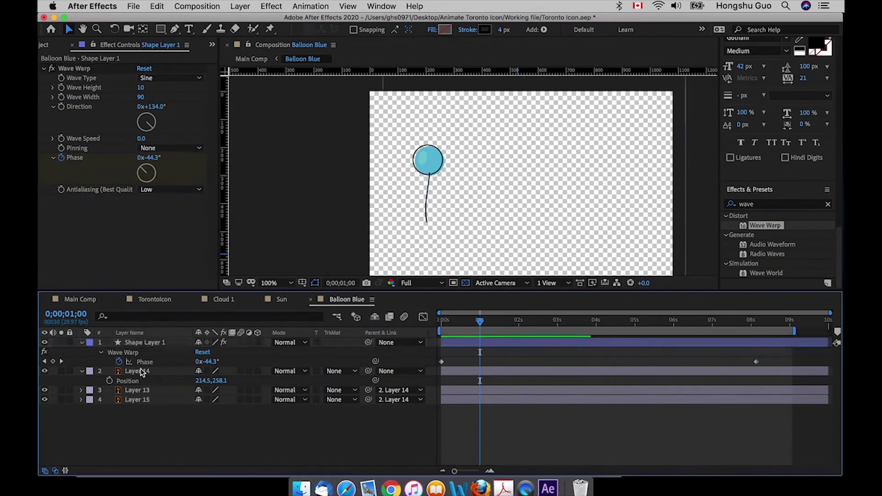
pyautogui.click(143, 343)
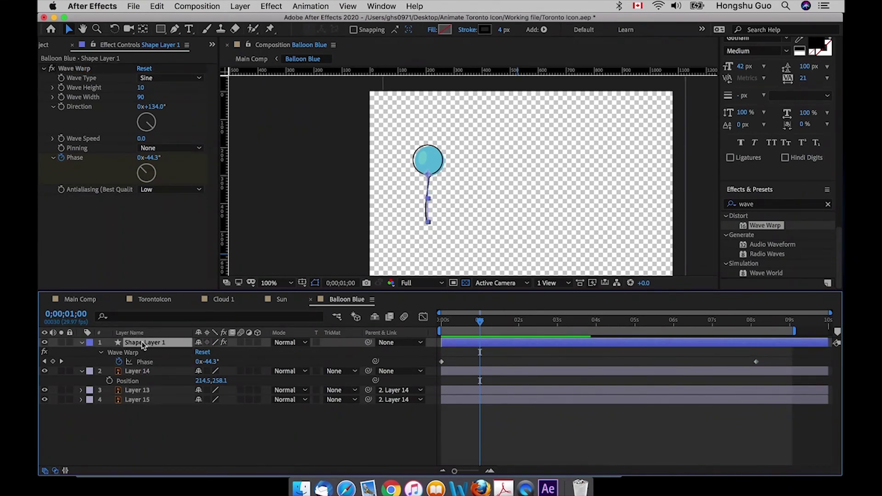
pyautogui.moveTo(144, 356); pyautogui.dragTo(141, 411)
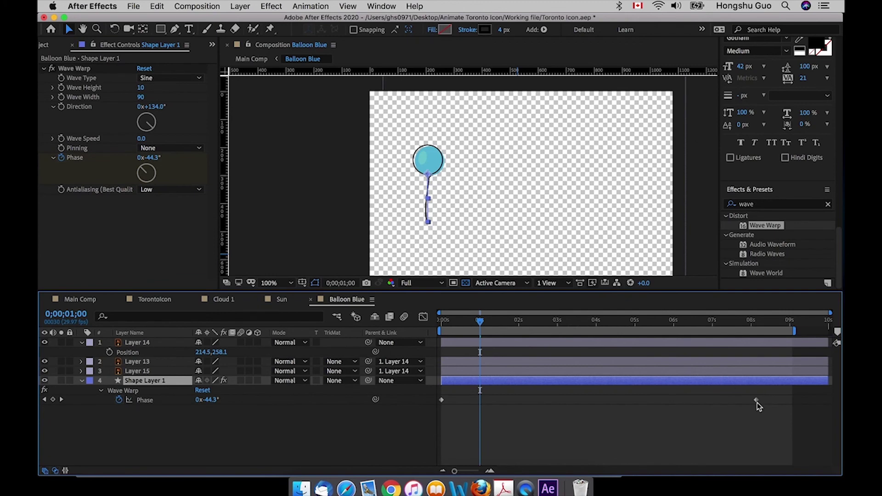
# - Move the string's second Wave Warp Phase keyframe to just past 0;00;04;00, and preview the faster wave here and in Main Comp
pyautogui.moveTo(756, 400); pyautogui.dragTo(605, 397)
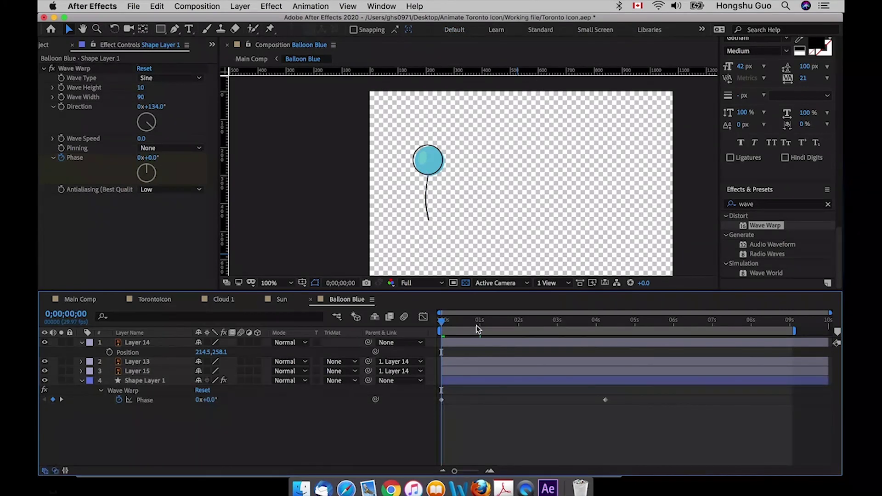
pyautogui.press('space')
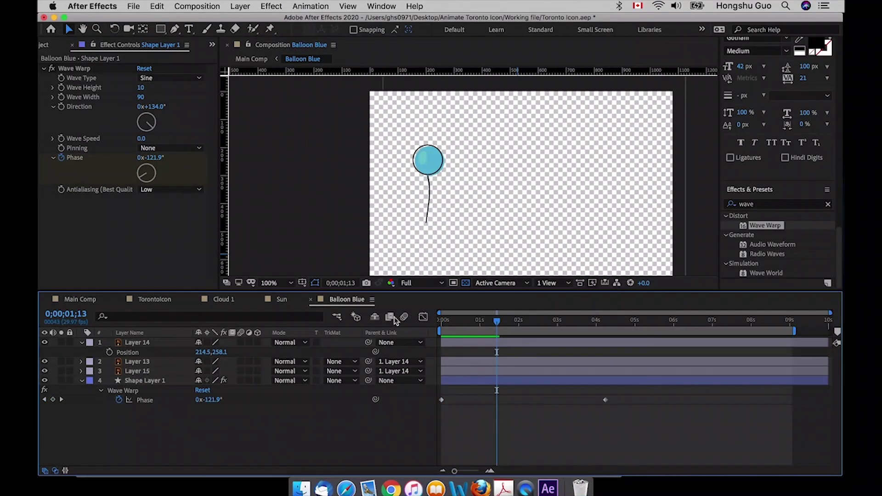
pyautogui.press('Tab')
pyautogui.click(271, 318)
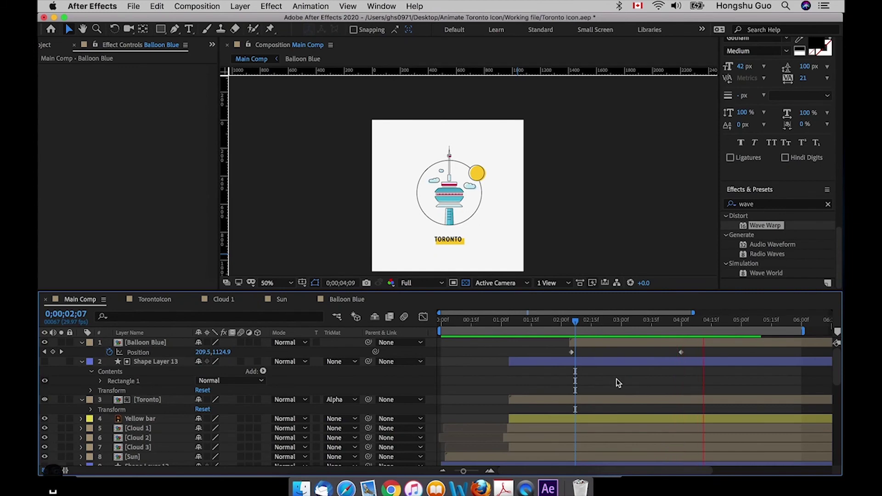
pyautogui.press('space')
# - Add the Ballon Yellow precomp to Main Comp above Balloon Blue and open it
pyautogui.click(163, 348)
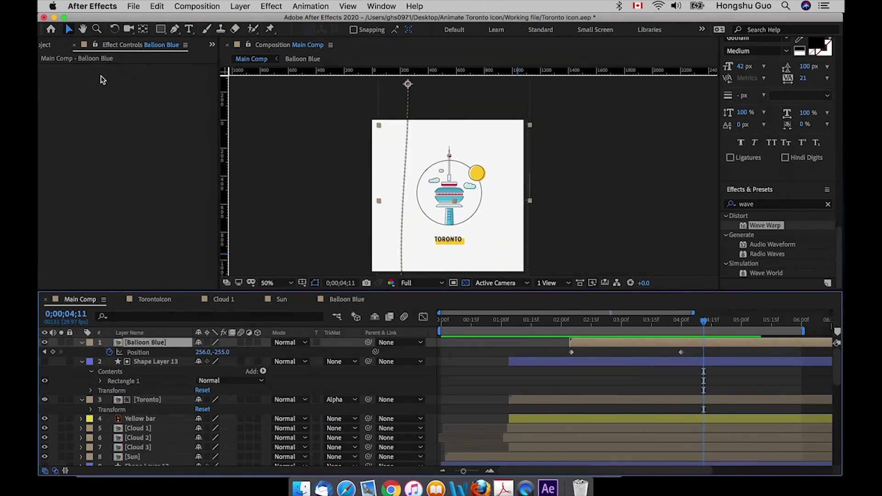
pyautogui.click(50, 46)
pyautogui.moveTo(92, 168); pyautogui.dragTo(136, 340)
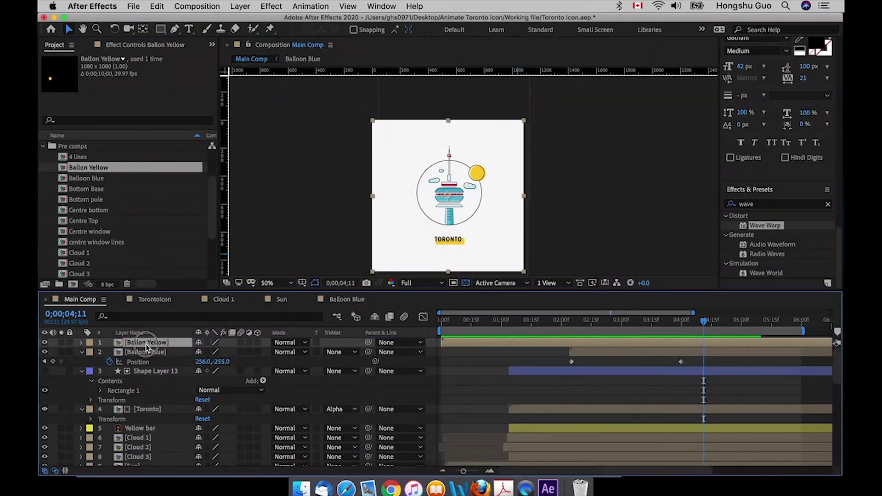
pyautogui.doubleClick(147, 343)
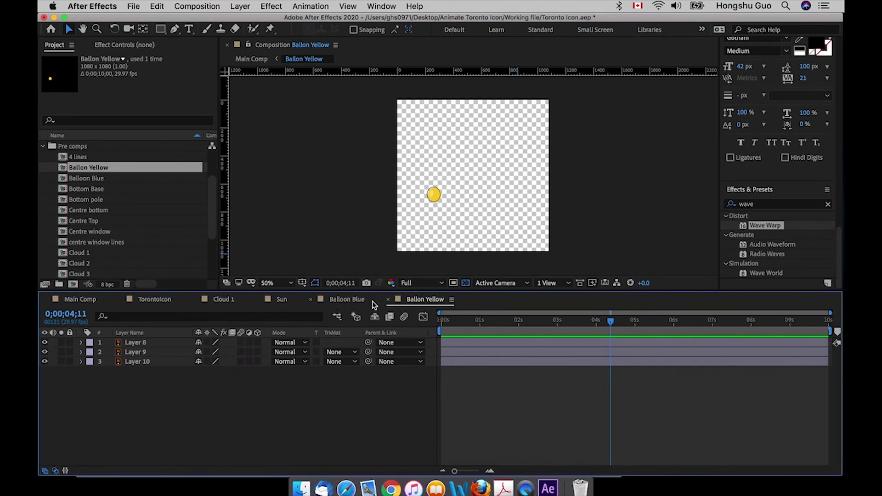
# - Copy the string's Shape Layer 1 from the Balloon Blue precomp into the Ballon Yellow precomp
pyautogui.click(337, 302)
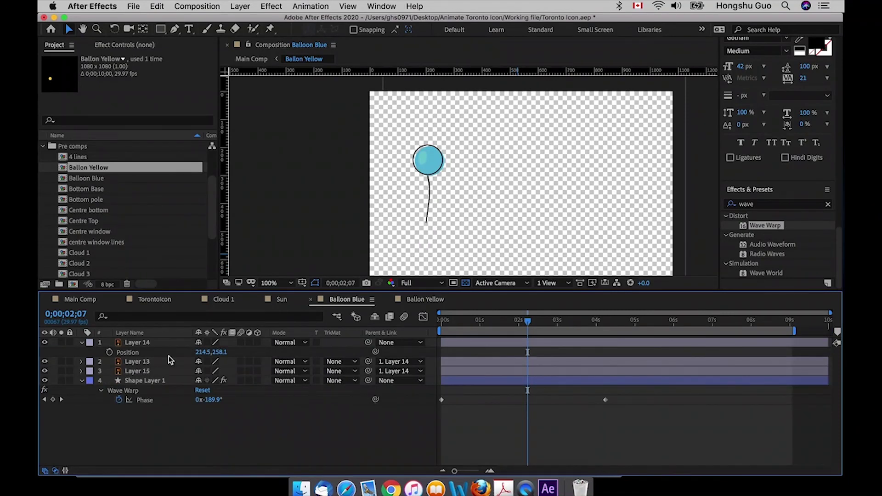
pyautogui.click(151, 381)
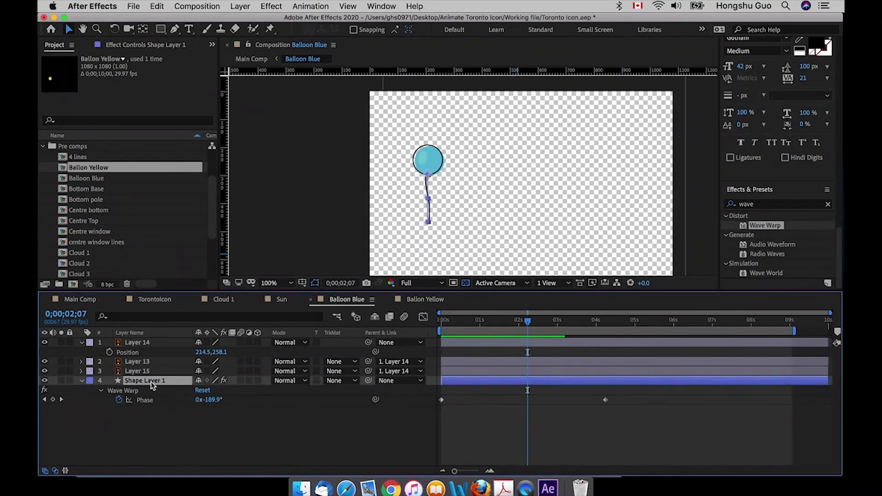
pyautogui.press('super+c')
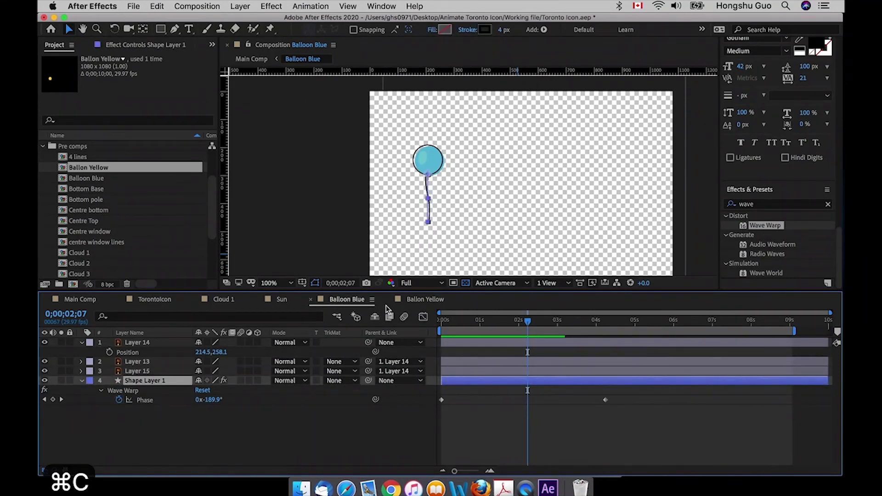
pyautogui.click(408, 302)
pyautogui.press('super+v')
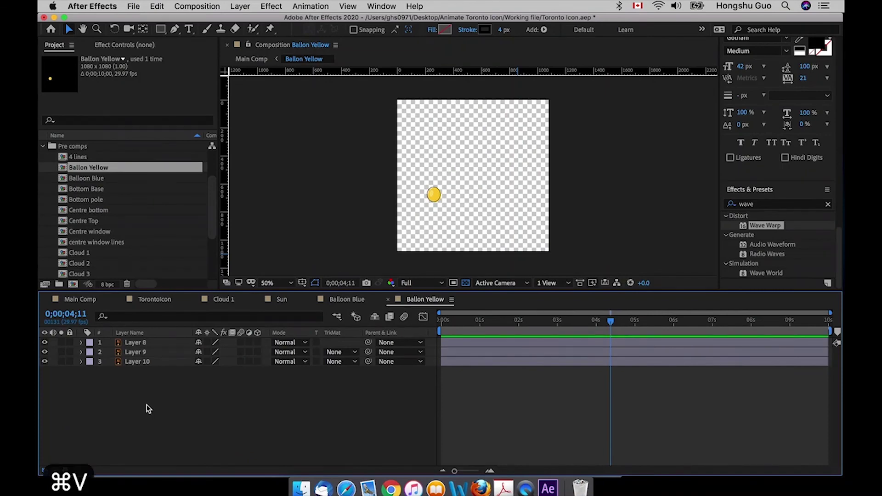
# - Attach the string to the underside of the yellow balloon and move Shape Layer 1 below Layer 10
pyautogui.press('super+equal')
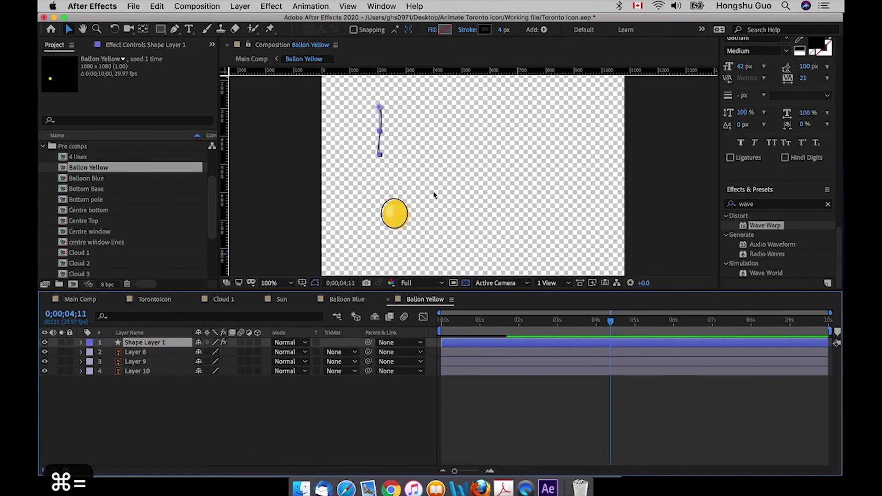
pyautogui.moveTo(380, 111); pyautogui.dragTo(395, 216)
pyautogui.click(397, 419)
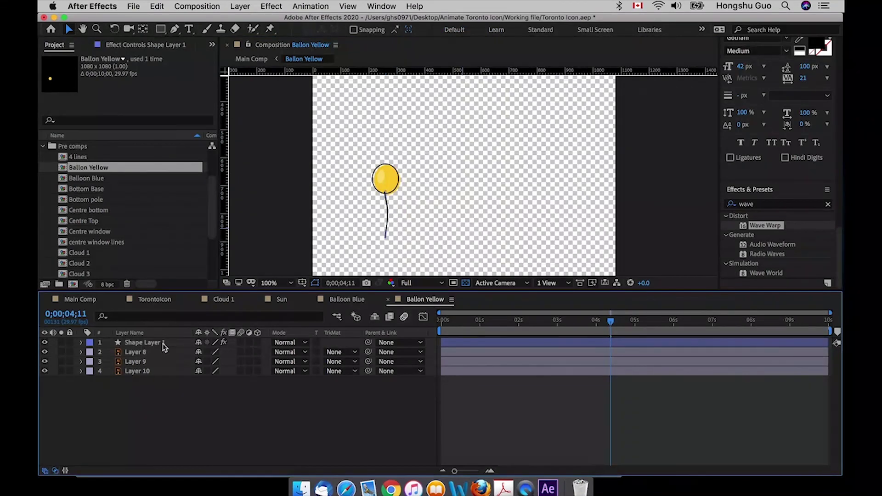
pyautogui.moveTo(157, 342); pyautogui.dragTo(147, 378)
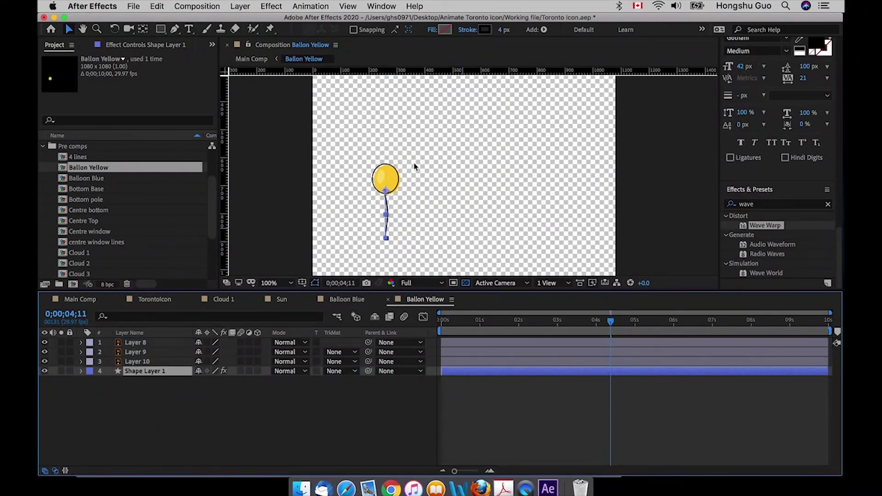
# - Return to Main Comp and shift the Ballon Yellow layer to start at about 0;00;02;13, slightly after Balloon Blue
pyautogui.click(337, 317)
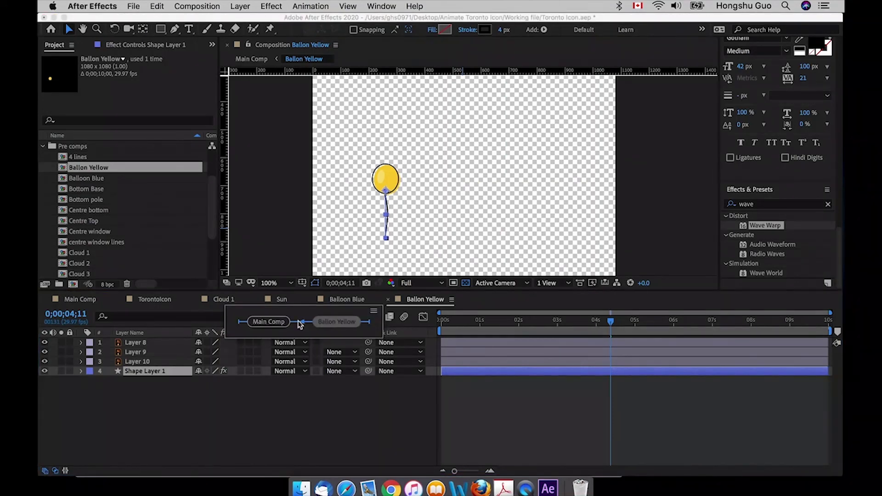
pyautogui.click(280, 322)
pyautogui.moveTo(465, 347); pyautogui.dragTo(605, 343)
pyautogui.scroll(-1, 605, 343)
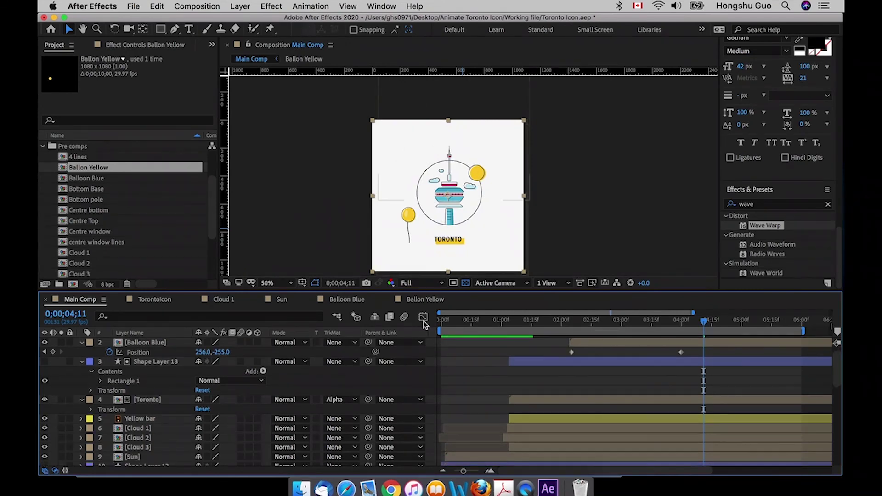
pyautogui.scroll(1, 595, 366)
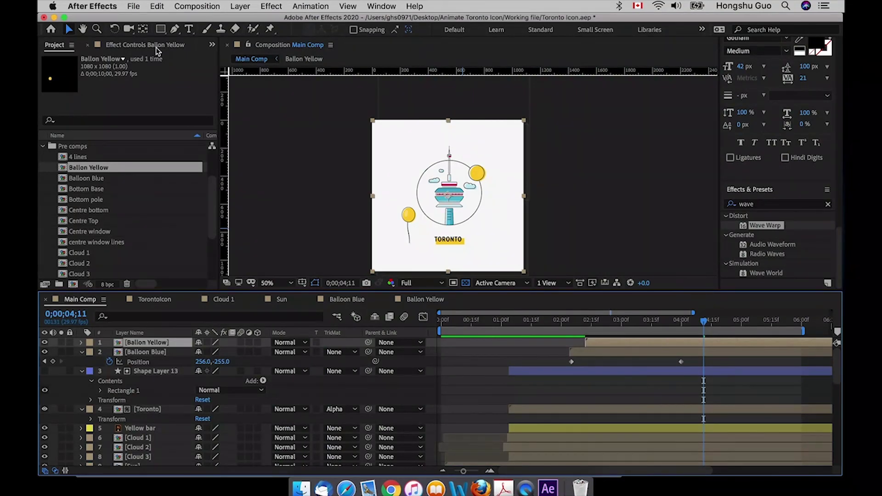
# - Move the Ballon Yellow layer's anchor point onto the centre of the yellow balloon
pyautogui.click(143, 29)
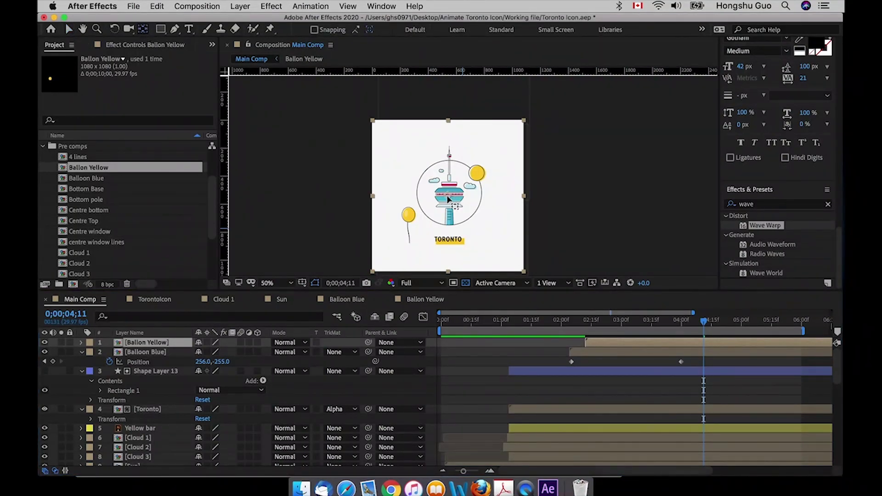
pyautogui.moveTo(448, 199); pyautogui.dragTo(409, 220)
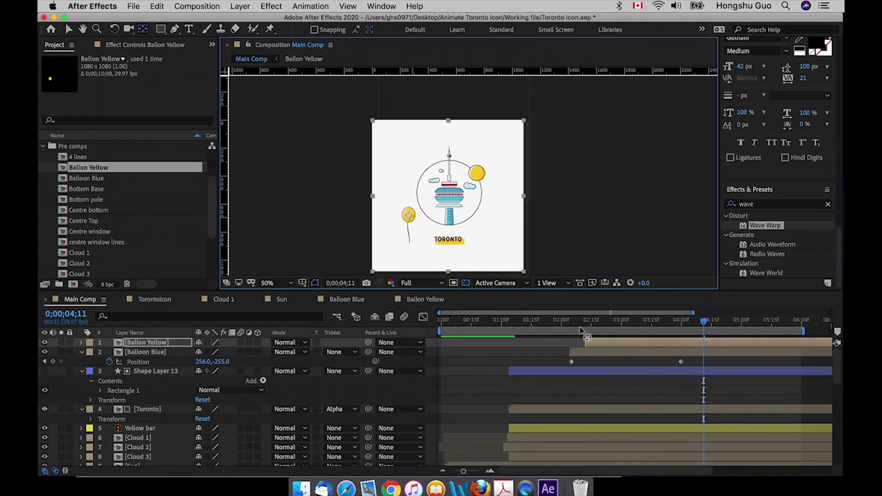
pyautogui.click(557, 361)
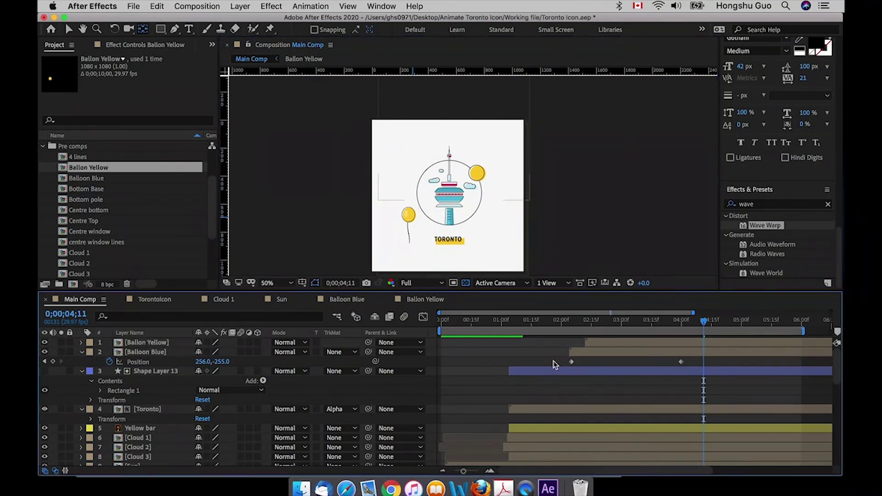
# - Copy both Balloon Blue Position keyframes onto Ballon Yellow at 0;00;02;13, and preview the rise from 0;00;02;02
pyautogui.moveTo(553, 361); pyautogui.dragTo(700, 366)
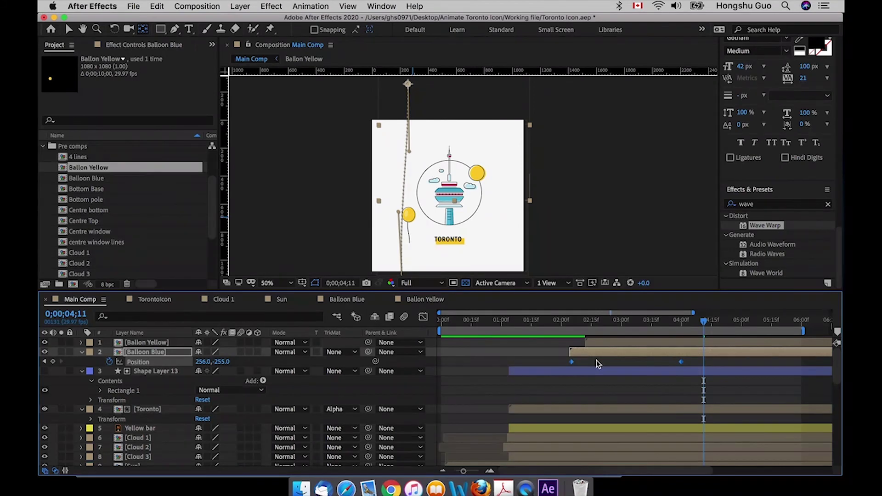
pyautogui.press('super+c')
pyautogui.click(598, 340)
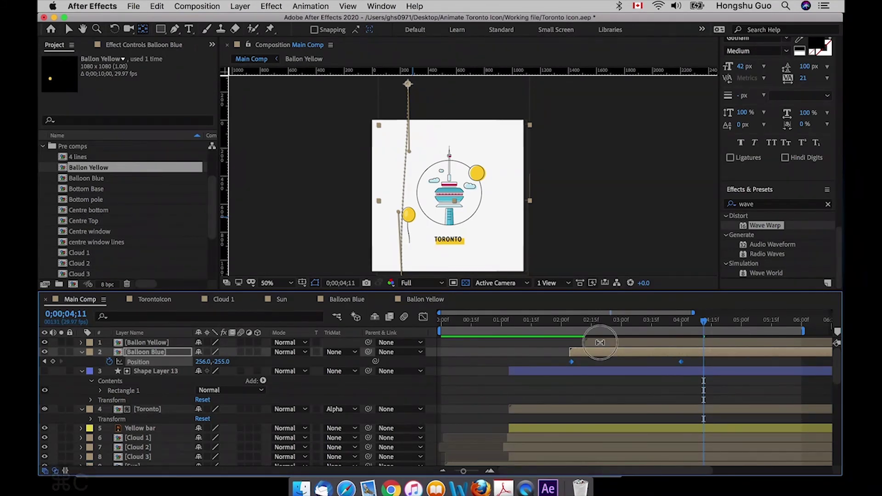
pyautogui.click(588, 322)
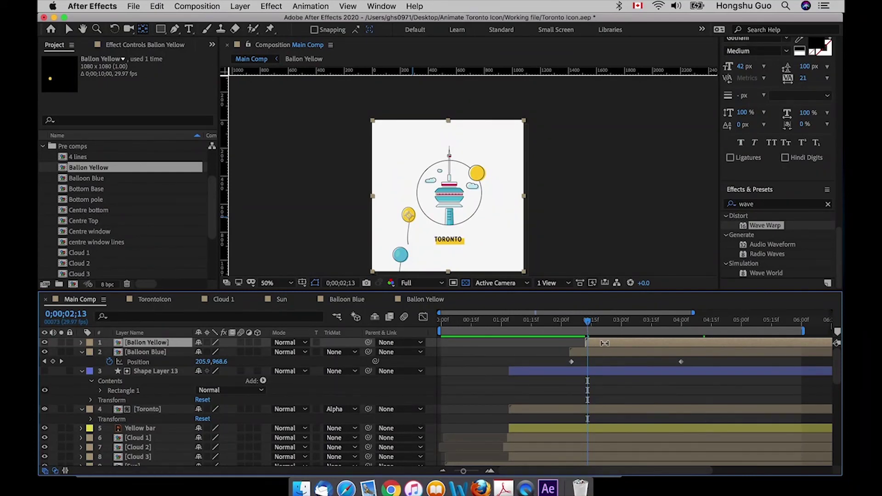
pyautogui.press('super+v')
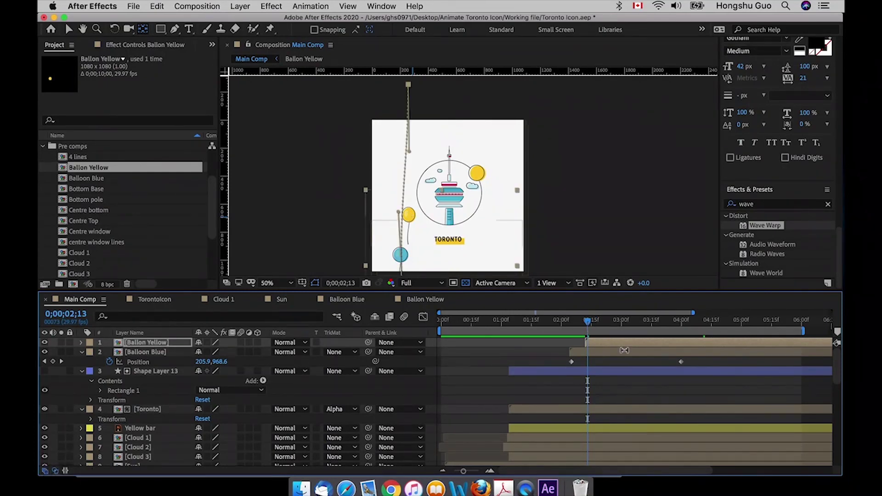
pyautogui.moveTo(588, 321); pyautogui.dragTo(564, 327)
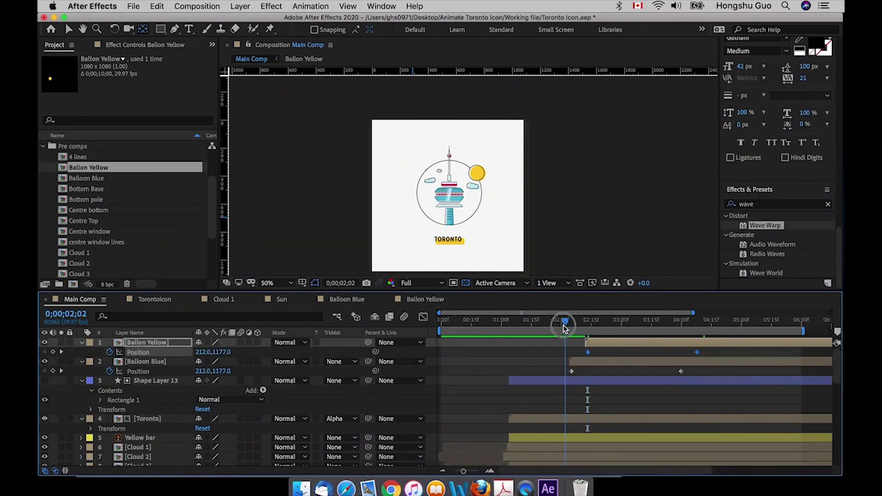
pyautogui.press('space')
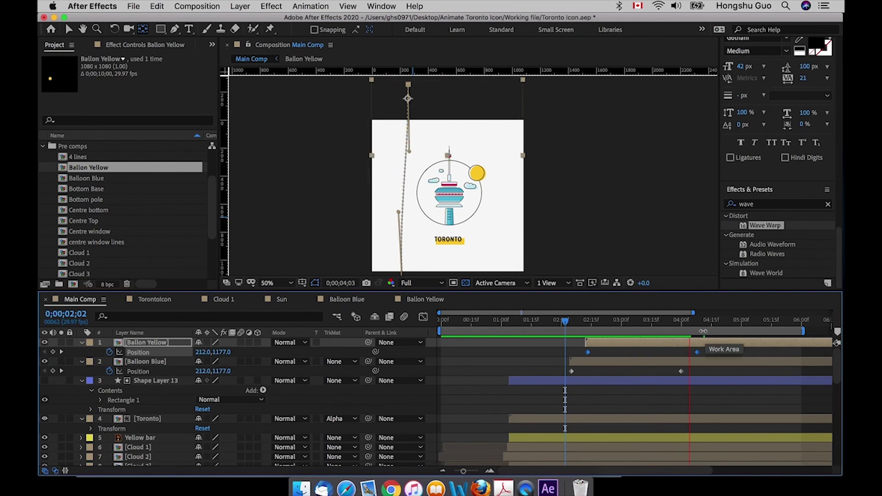
# - With both Ballon Yellow Position keyframes selected at 0;00;02;13, shift the whole motion path so its start is at about 364, 1277
pyautogui.click(587, 320)
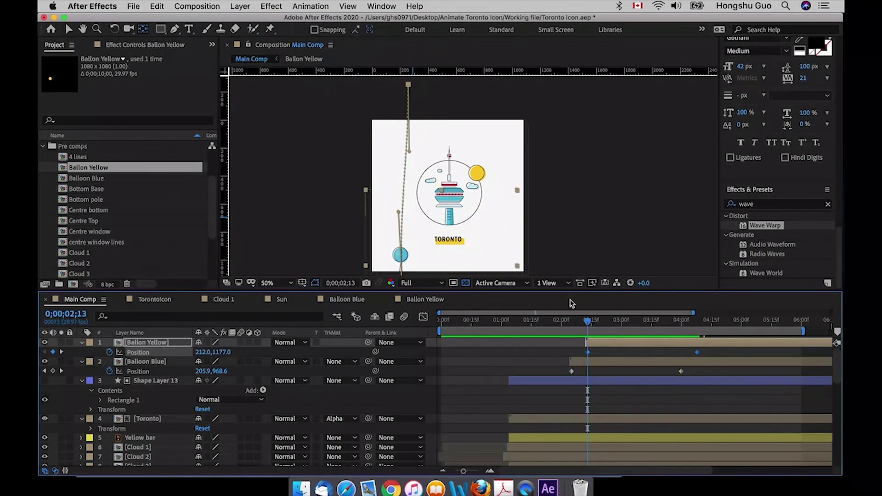
pyautogui.moveTo(559, 233); pyautogui.dragTo(525, 202)
pyautogui.press('v')
pyautogui.moveTo(566, 350); pyautogui.dragTo(692, 353)
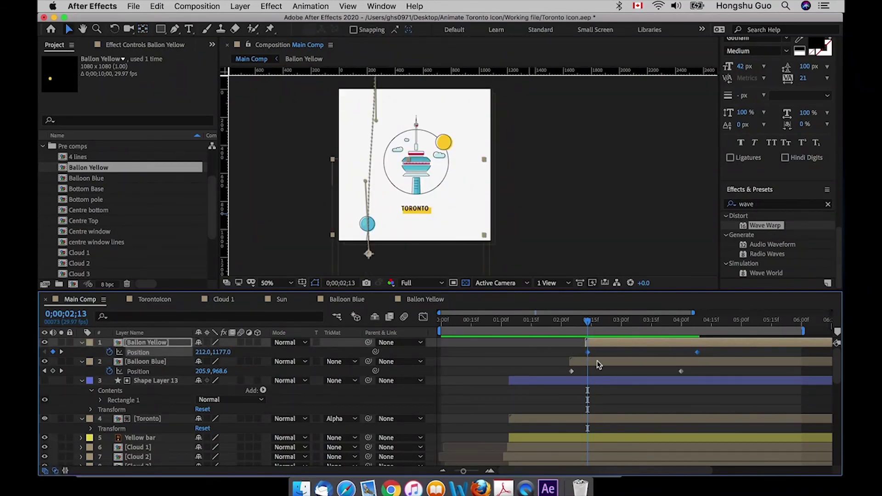
pyautogui.scroll(-1, 578, 360)
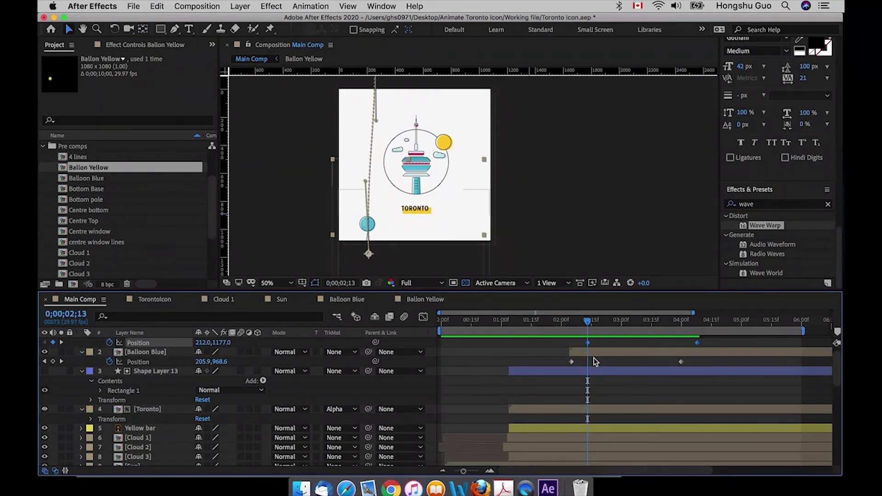
pyautogui.scroll(1, 596, 362)
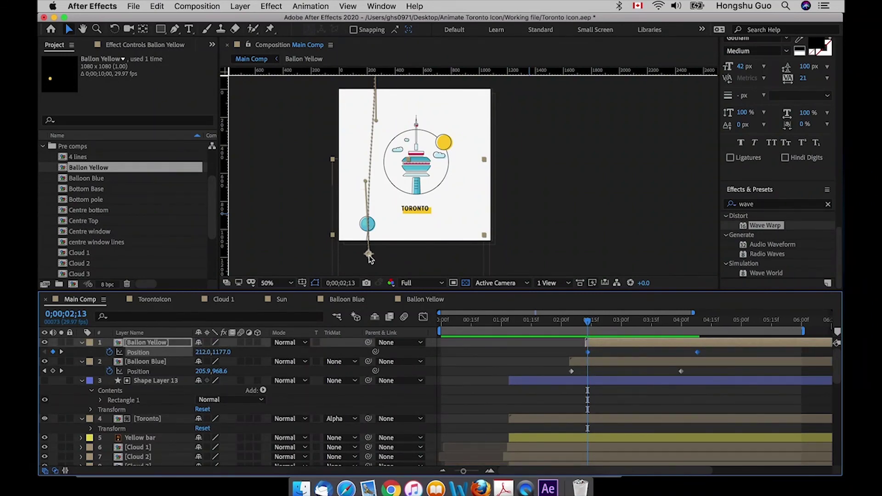
pyautogui.moveTo(369, 258); pyautogui.dragTo(391, 273)
pyautogui.press(',')
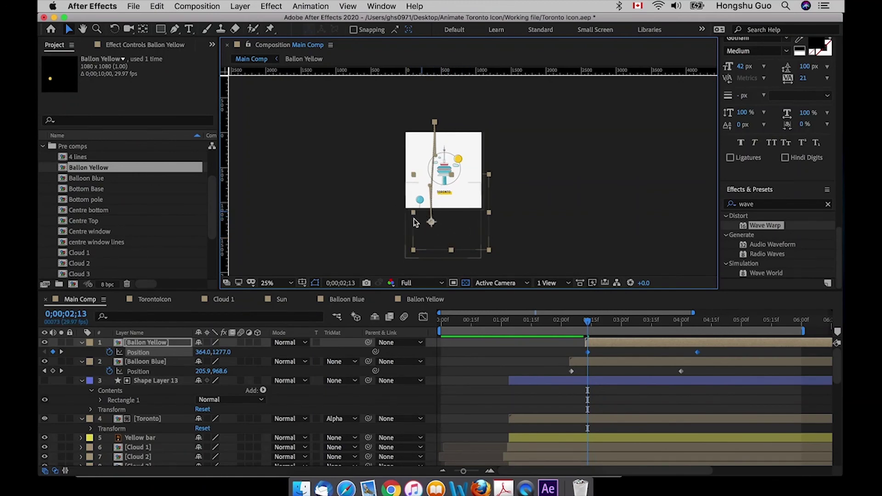
# - Scrub from 0;00;02;13 to 0;00;03;18 to compare the rise of the two balloons
pyautogui.click(611, 358)
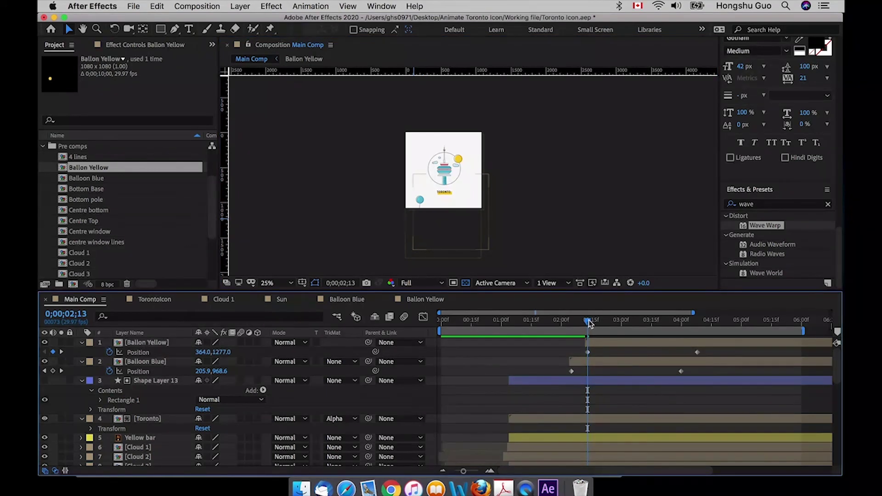
pyautogui.click(595, 321)
pyautogui.moveTo(595, 320); pyautogui.dragTo(658, 321)
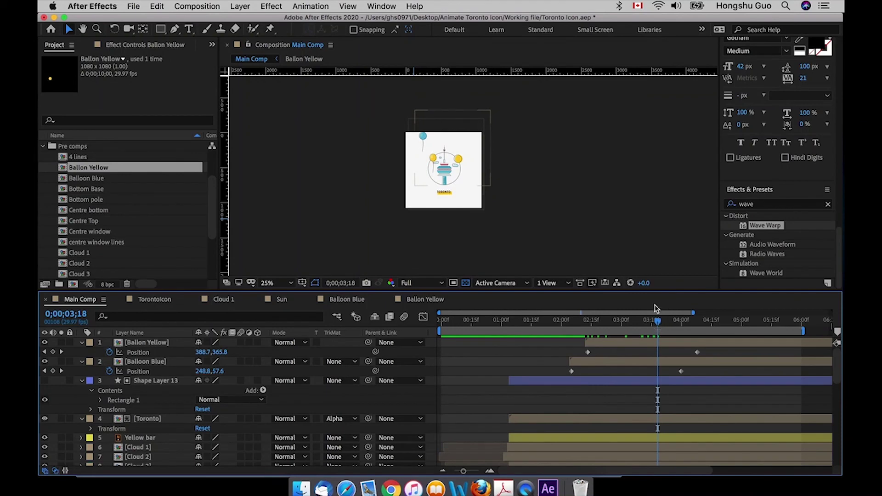
# - At 0;00;04;08, move the end of Ballon Yellow's motion path to about 232, -115
pyautogui.click(696, 327)
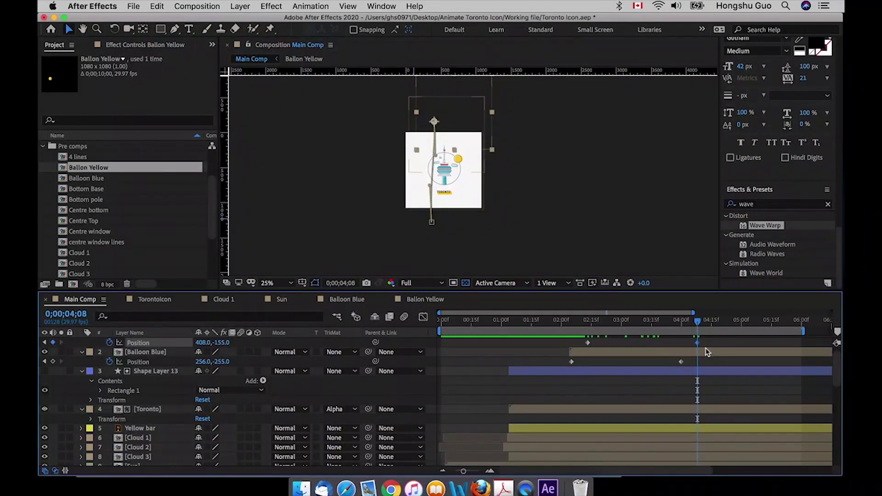
pyautogui.scroll(1, 701, 351)
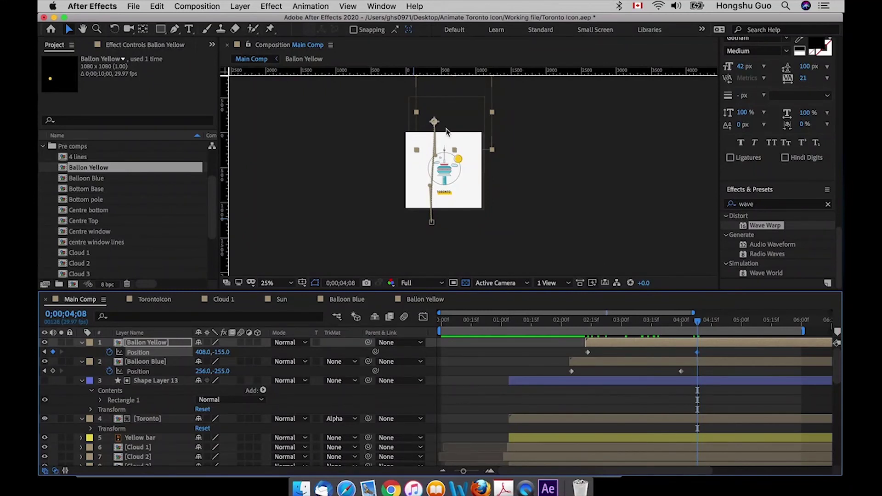
pyautogui.moveTo(432, 126); pyautogui.dragTo(421, 126)
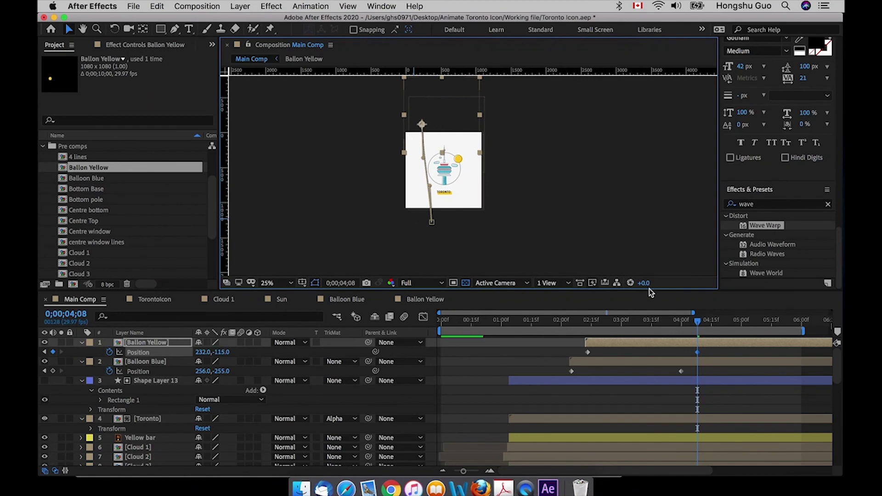
# - Delay Ballon Yellow's end Position keyframe to 0;00;04;21
pyautogui.moveTo(697, 355); pyautogui.dragTo(723, 355)
pyautogui.scroll(-1, 735, 354)
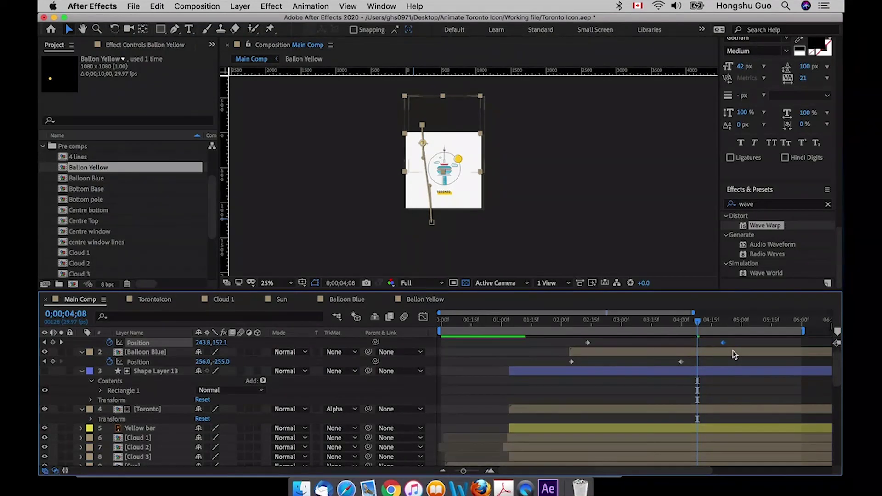
pyautogui.scroll(1, 730, 381)
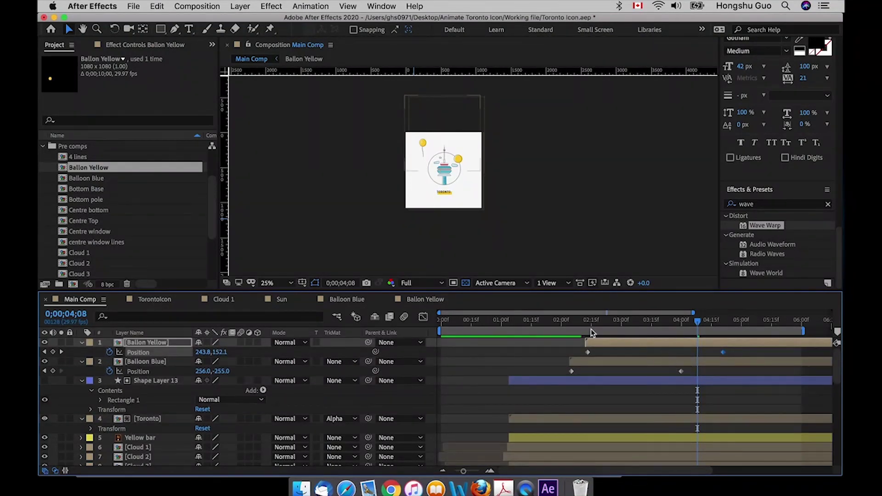
# - Preview Main Comp from the start, and enlarge the view near 0;00;03;14 to compare the two rising balloons
pyautogui.click(588, 352)
pyautogui.scroll(-1, 563, 391)
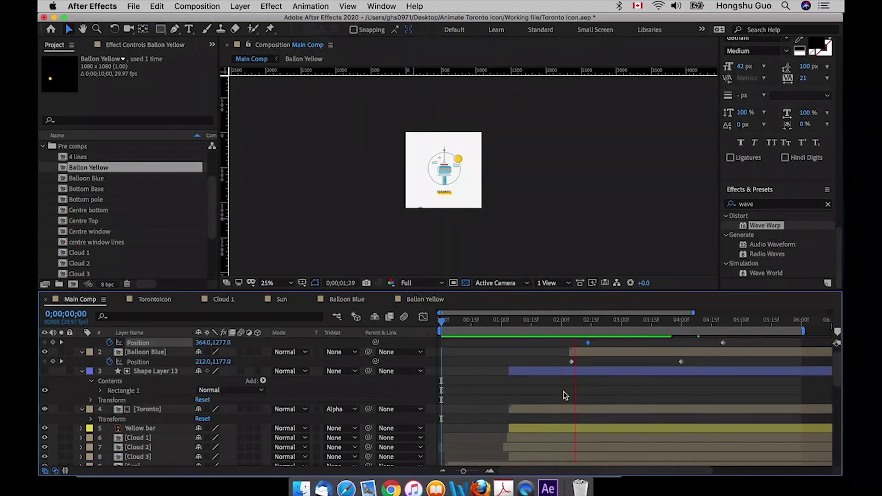
pyautogui.press('space')
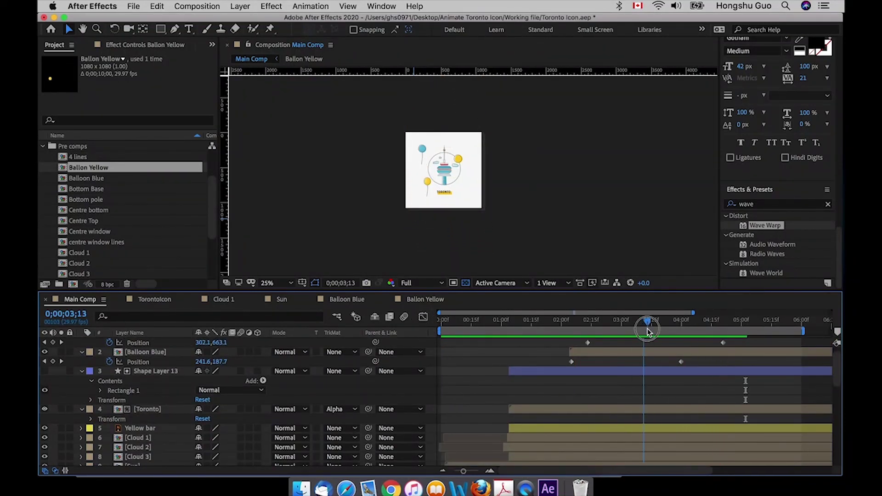
pyautogui.moveTo(647, 328); pyautogui.dragTo(650, 328)
pyautogui.scroll(1, 654, 363)
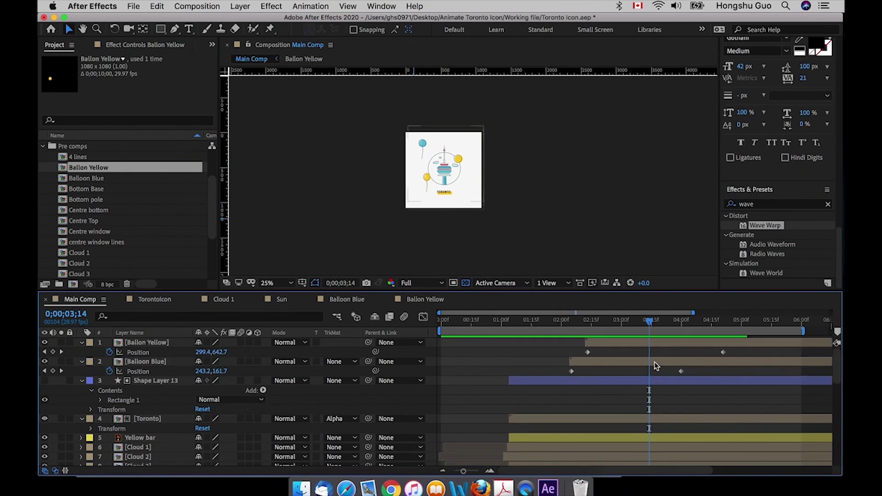
pyautogui.press('super+equal')
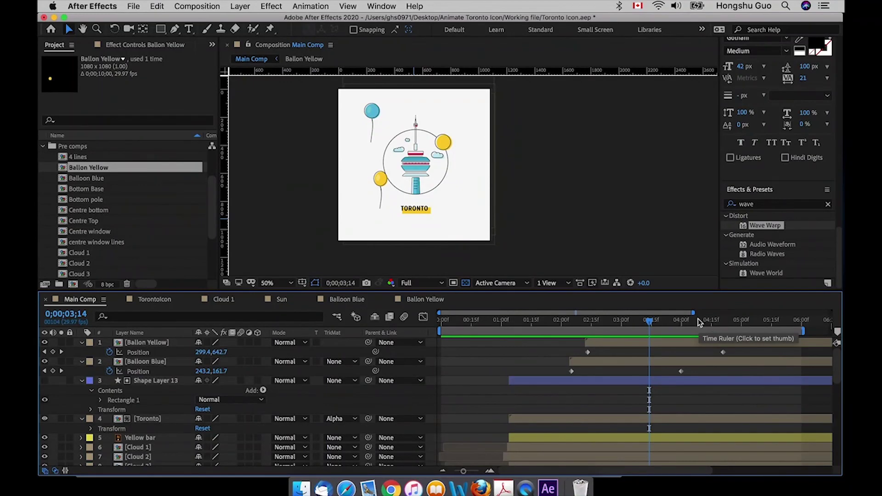
# - At 0;00;04;21, move the end of Ballon Yellow's motion path to about 436, -119 and preview the rise from 0;00;02;06
pyautogui.moveTo(698, 319); pyautogui.dragTo(724, 321)
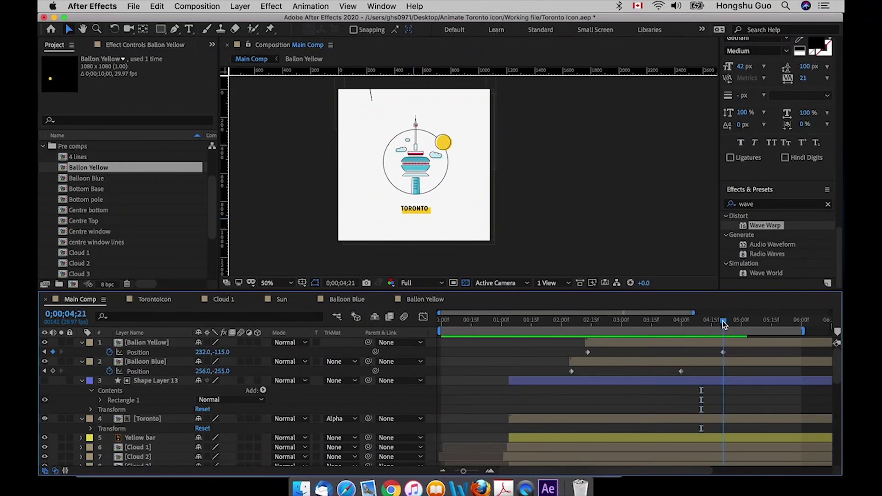
pyautogui.click(723, 353)
pyautogui.press('space')
pyautogui.moveTo(376, 82); pyautogui.dragTo(410, 132)
pyautogui.scroll(-2, 453, 238)
pyautogui.press('space')
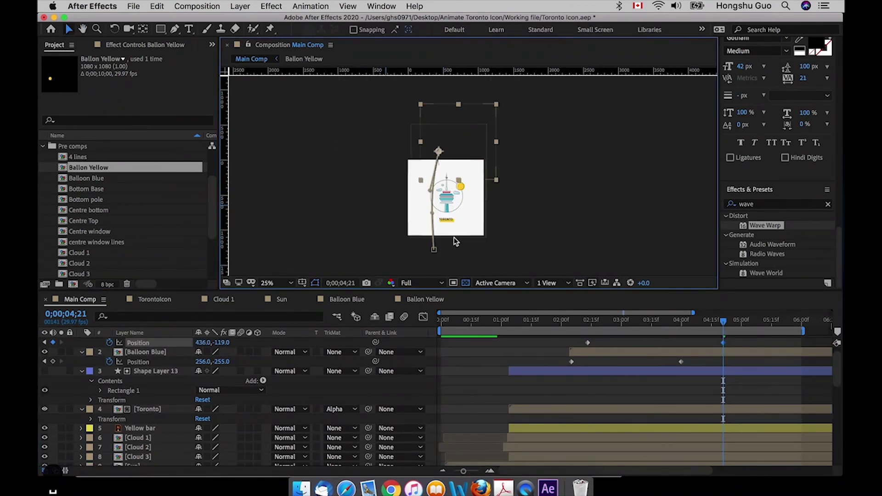
pyautogui.moveTo(455, 230); pyautogui.dragTo(444, 200)
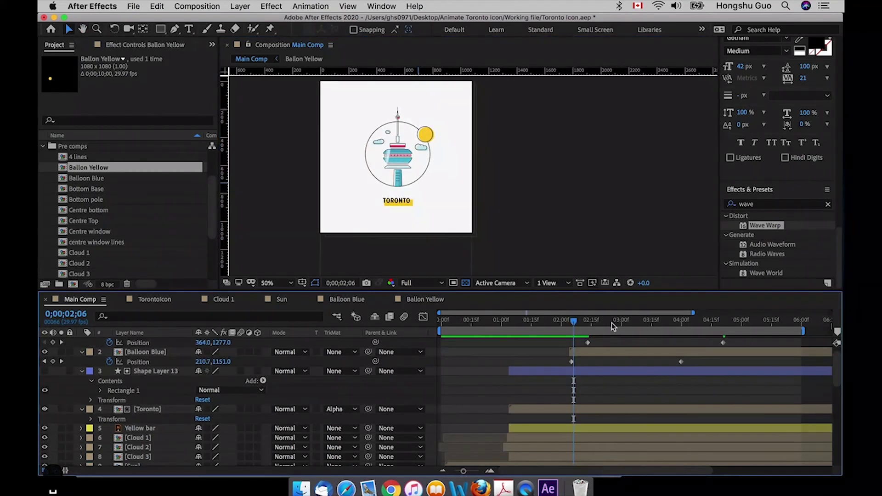
pyautogui.press('space')
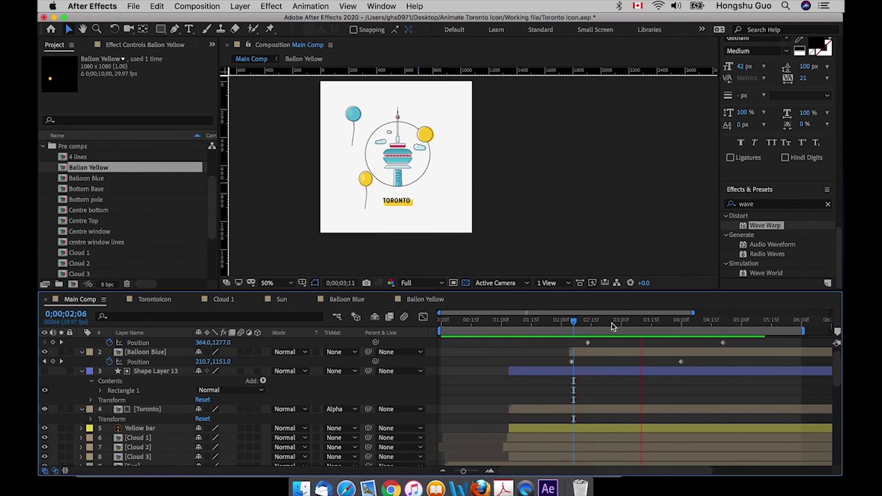
pyautogui.press('space')
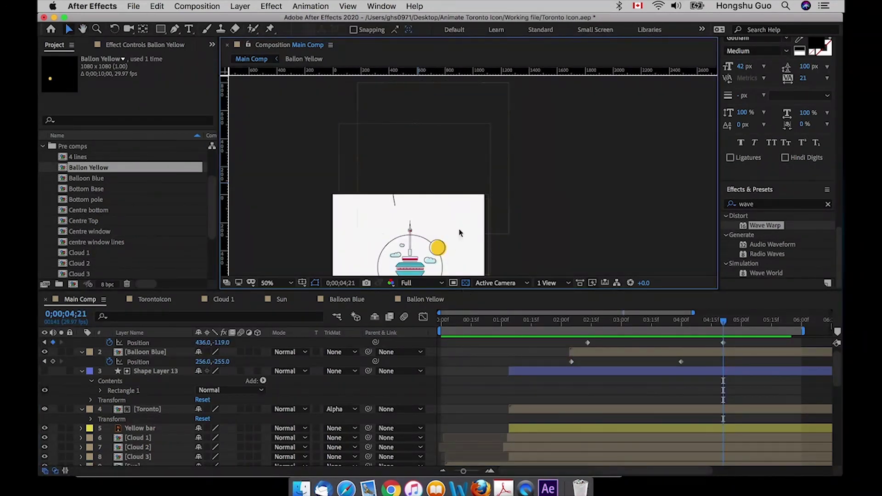
# - Move the end of Ballon Yellow's motion path to about 476, -283 at 0;00;04;21, and save the project
pyautogui.click(723, 342)
pyautogui.moveTo(397, 178); pyautogui.dragTo(400, 156)
pyautogui.press(',')
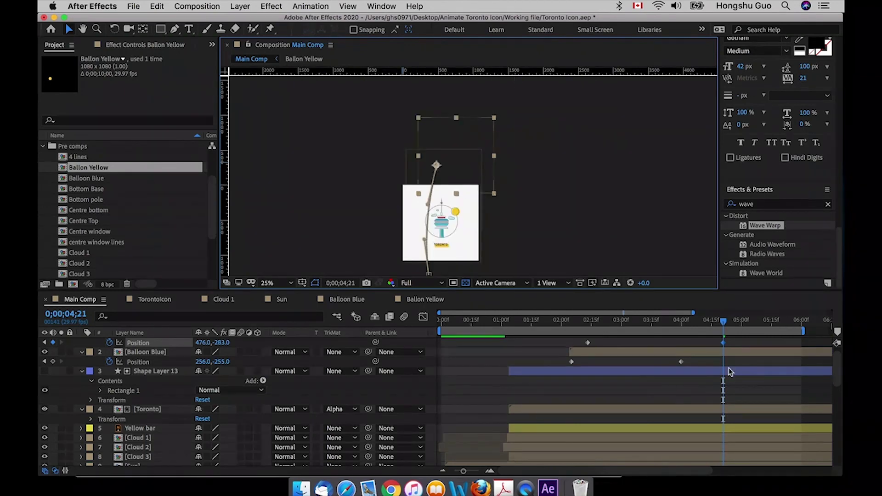
pyautogui.click(728, 363)
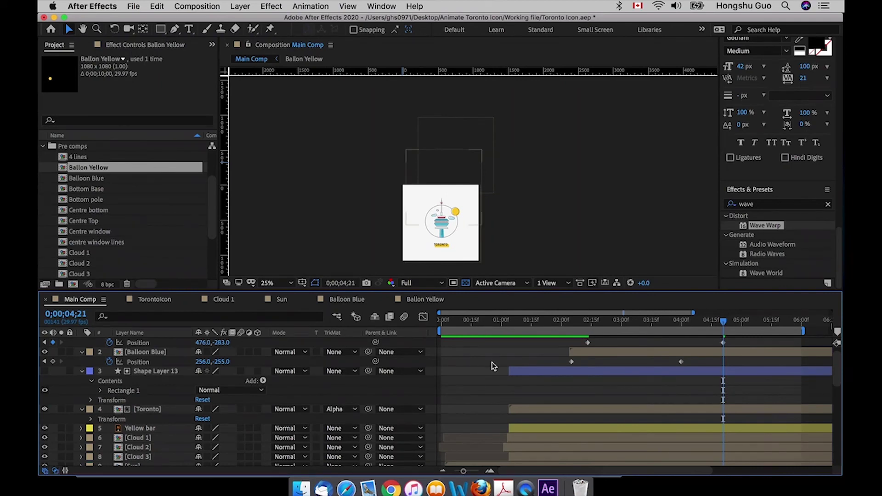
pyautogui.press('super+s')
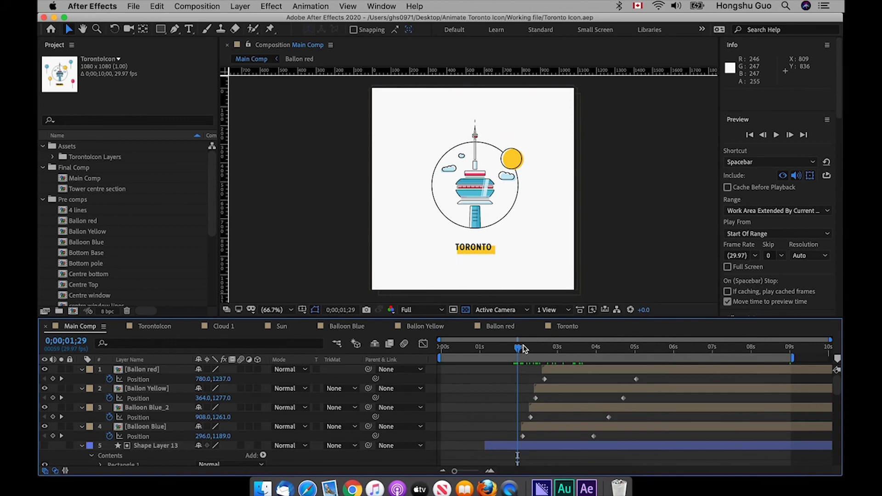
# - Set the end of Main Comp's work area to 0;00;06;01 and preview the whole animation from the start
pyautogui.moveTo(523, 348); pyautogui.dragTo(576, 345)
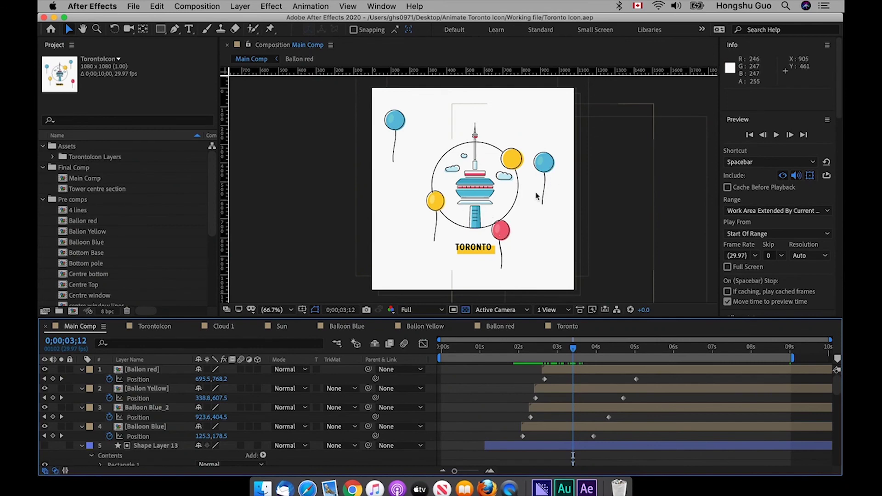
pyautogui.moveTo(533, 350); pyautogui.dragTo(442, 353)
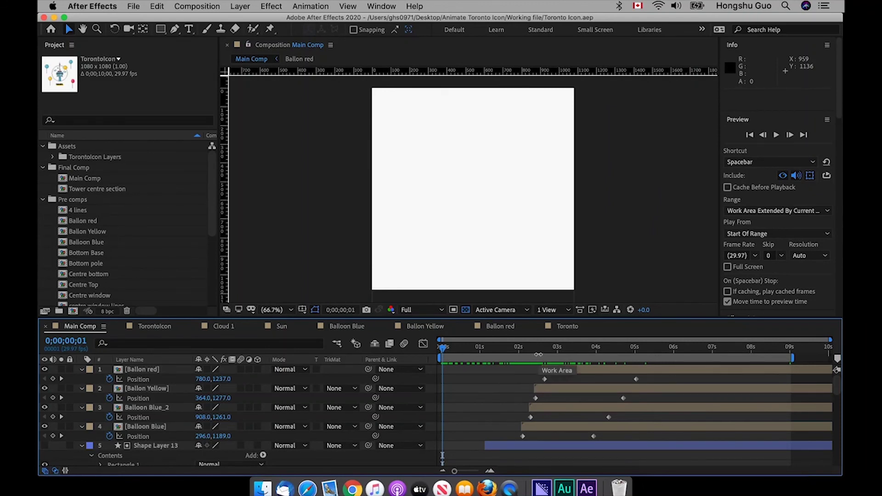
pyautogui.press('space')
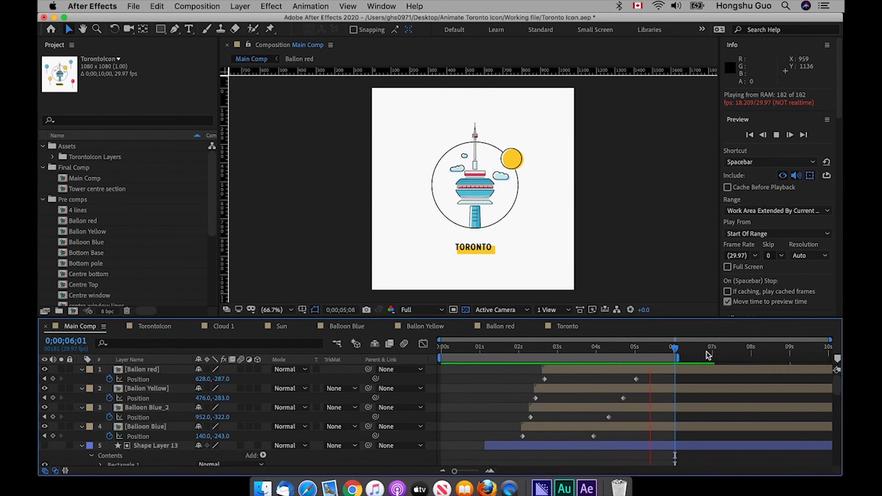
pyautogui.press('space')
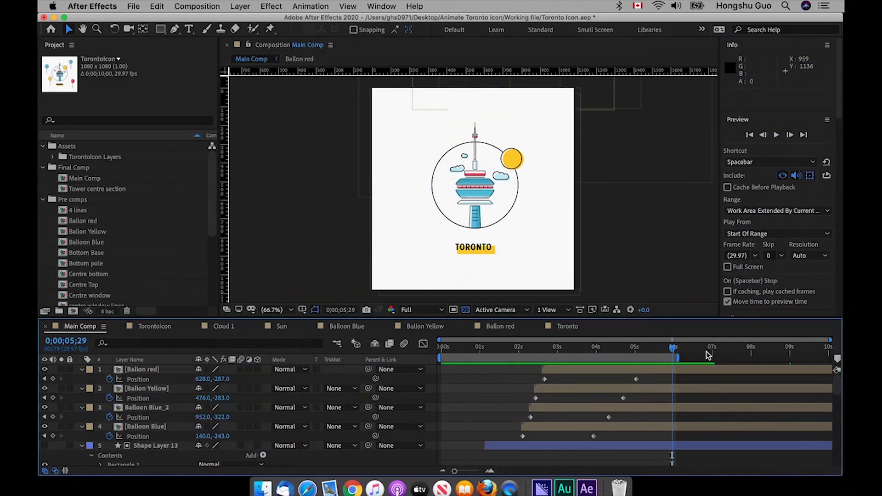
pyautogui.press('space')
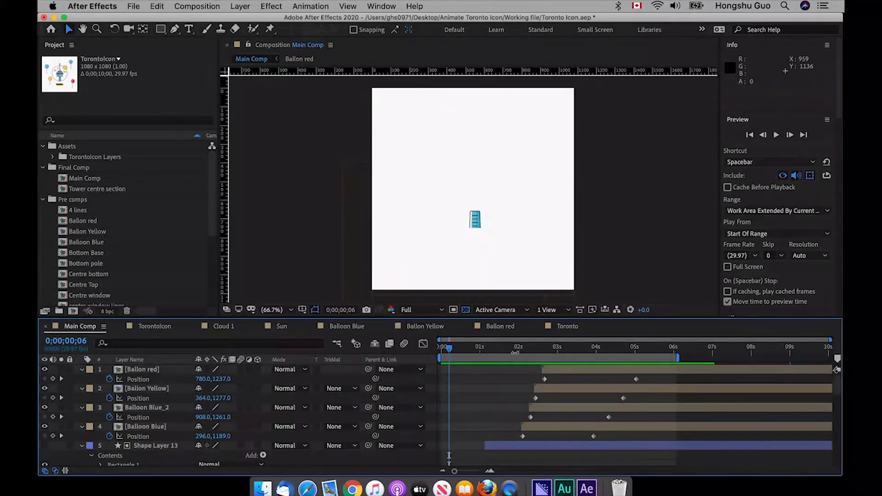
pyautogui.press('space')
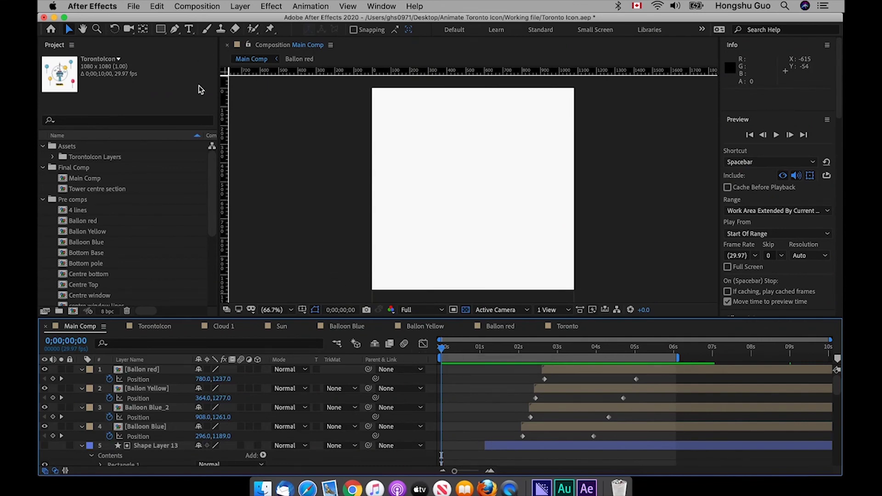
# - Add Main Comp to the Adobe Media Encoder queue, and set the end of the work area to 0;00;09;00
pyautogui.click(195, 7)
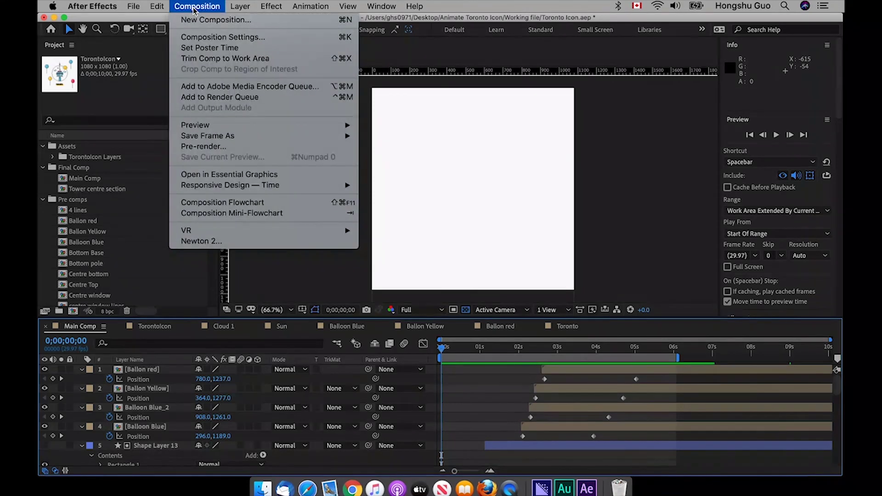
pyautogui.click(207, 92)
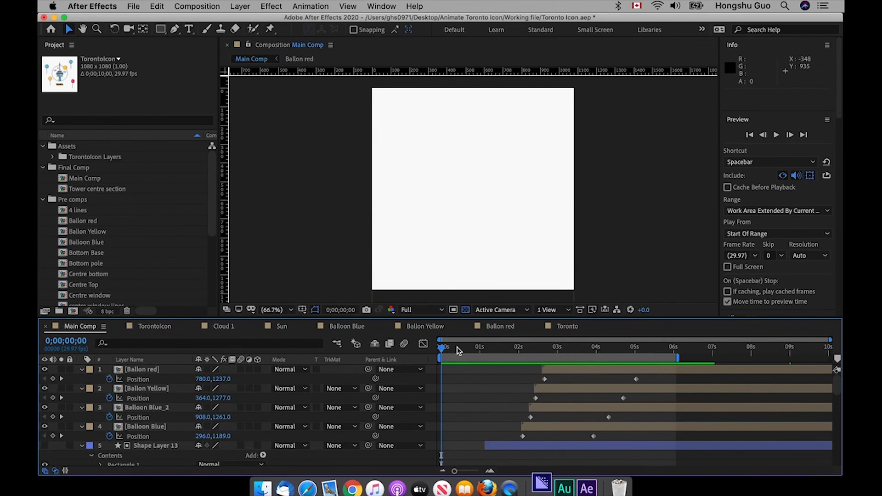
pyautogui.moveTo(457, 348); pyautogui.dragTo(442, 349)
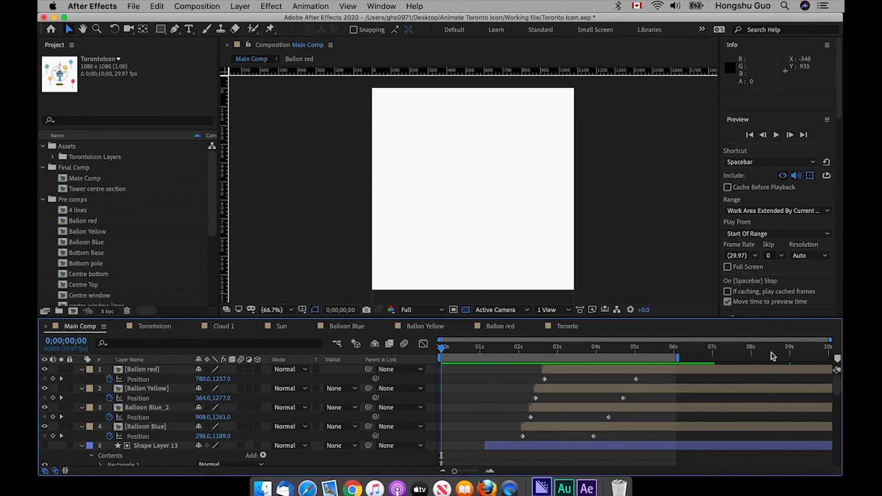
pyautogui.click(790, 354)
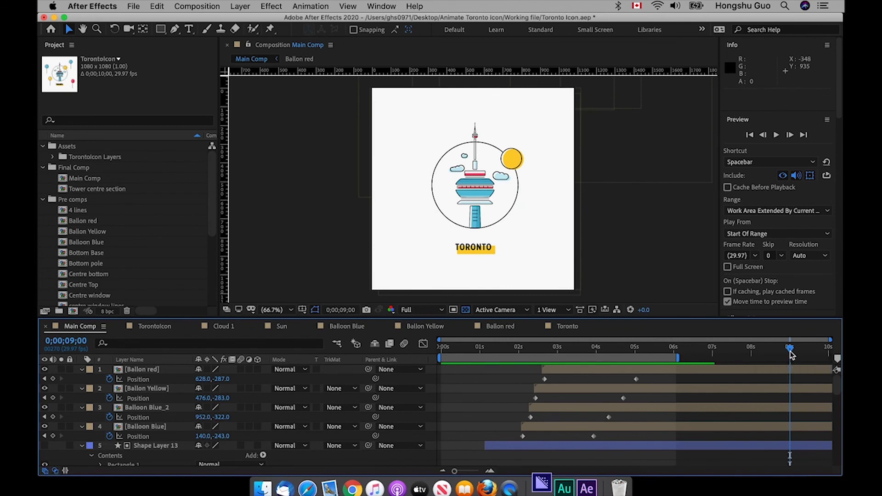
pyautogui.press('n')
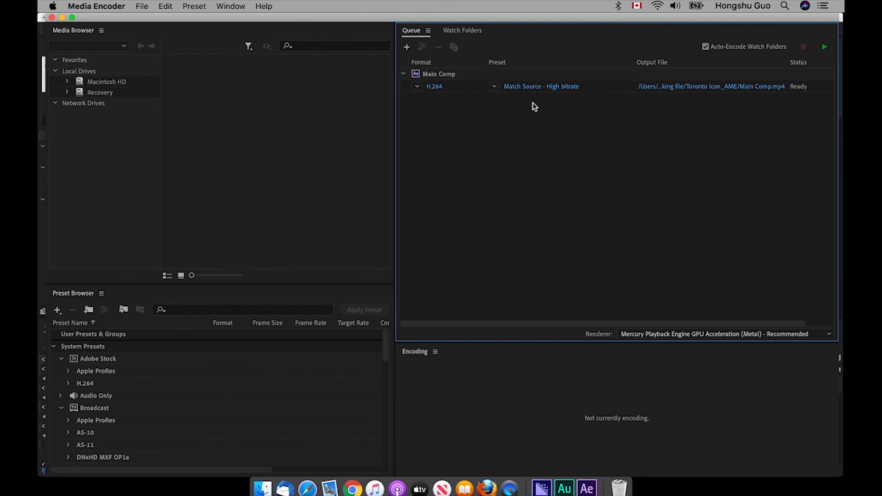
# - In Media Encoder, set Main Comp's format to Animated GIF and its output file to Toronto Logo in the Final output folder
pyautogui.click(418, 90)
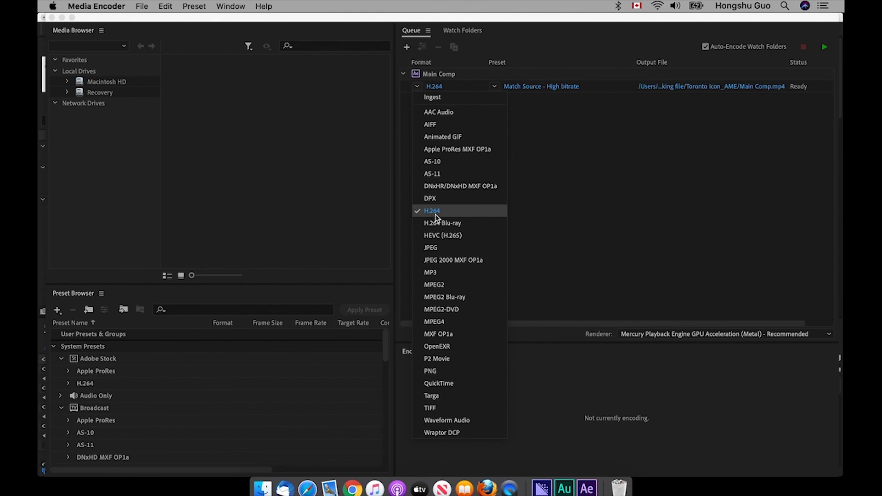
pyautogui.click(441, 140)
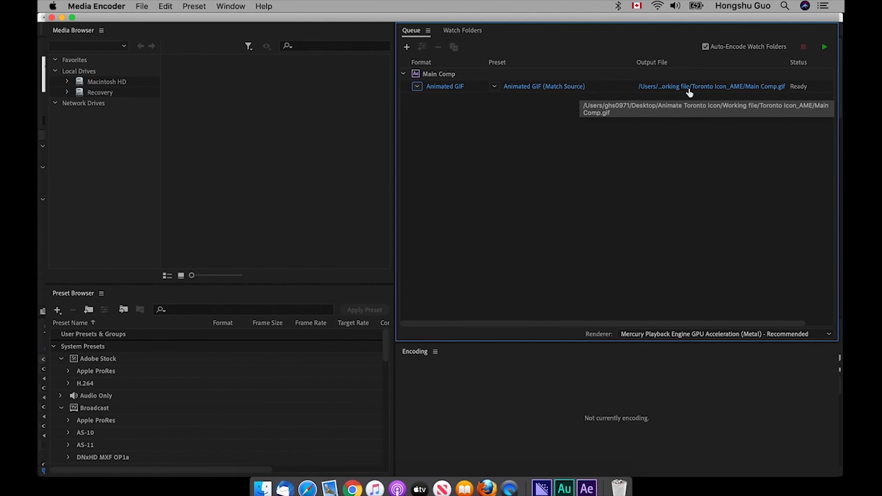
pyautogui.click(686, 90)
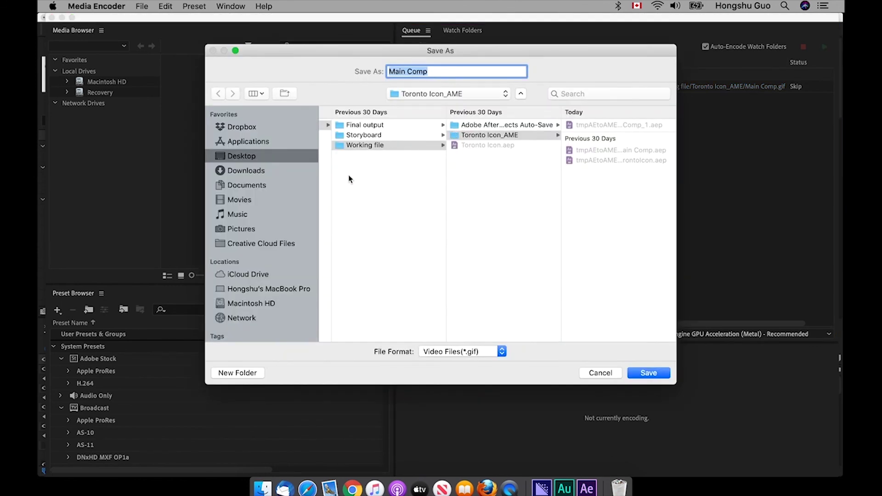
pyautogui.click(405, 173)
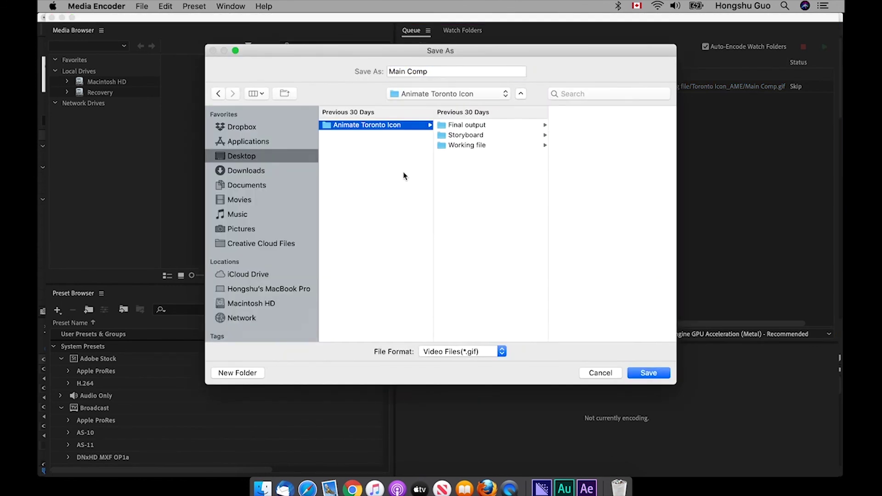
pyautogui.click(482, 125)
pyautogui.press('Tab')
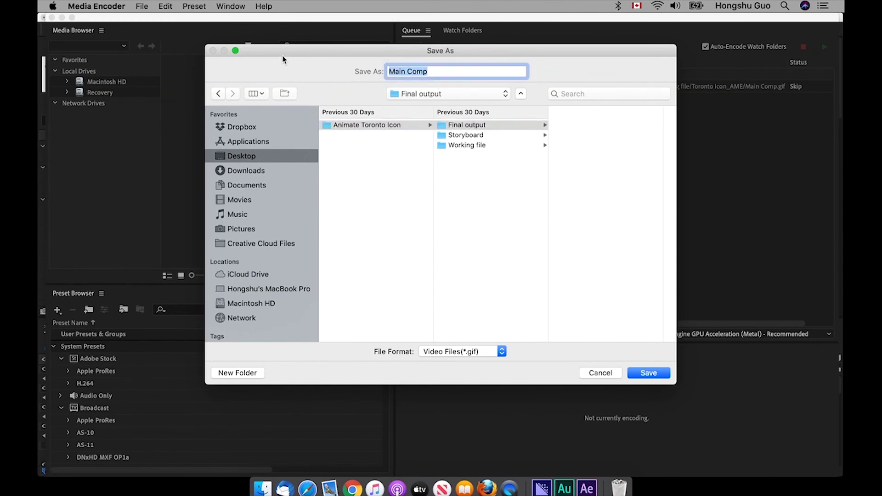
pyautogui.write('Toronto')
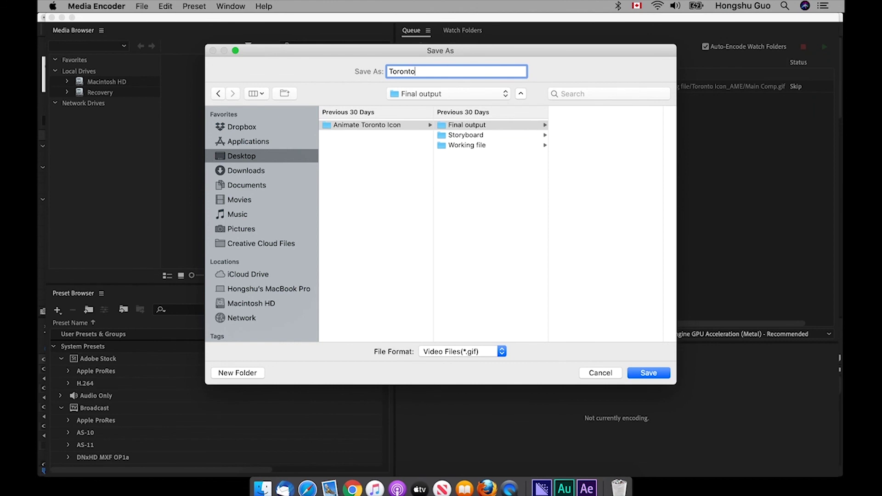
pyautogui.write(' Logo')
pyautogui.press('Return')
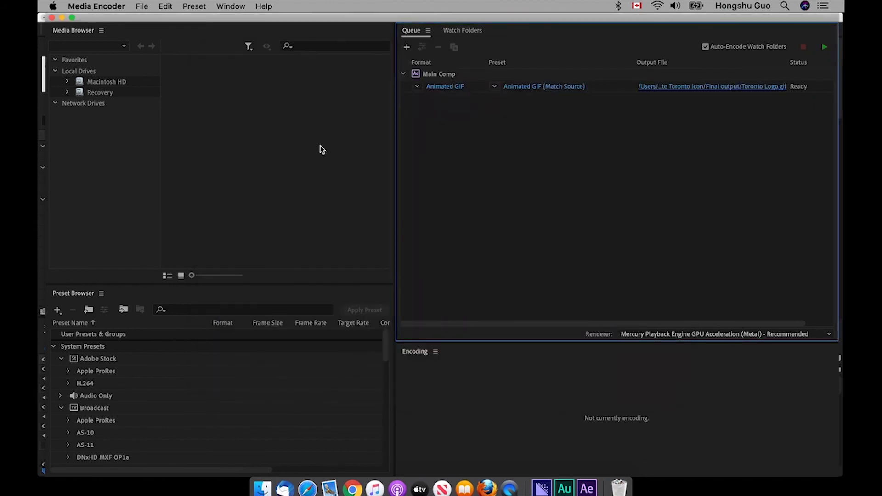
# - Start encoding the queue, and preview the exported Toronto Logo.gif from the Final output folder in Finder
pyautogui.click(827, 49)
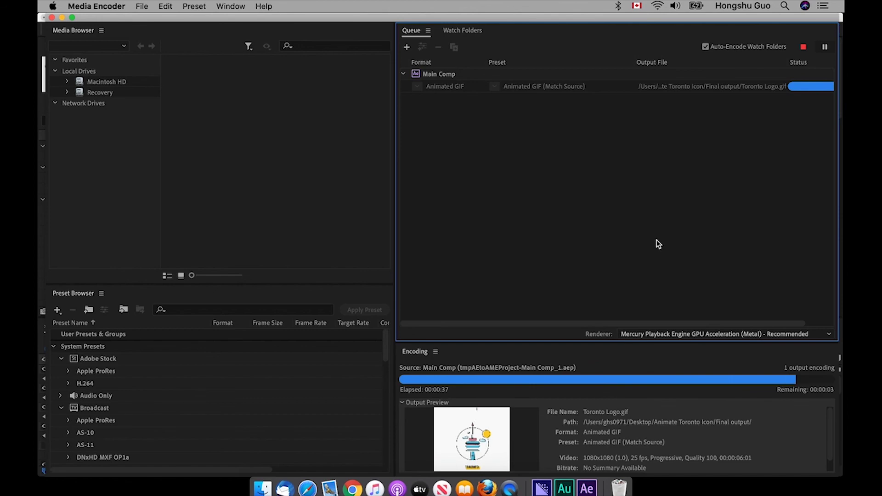
pyautogui.click(263, 488)
pyautogui.click(103, 19)
pyautogui.click(362, 68)
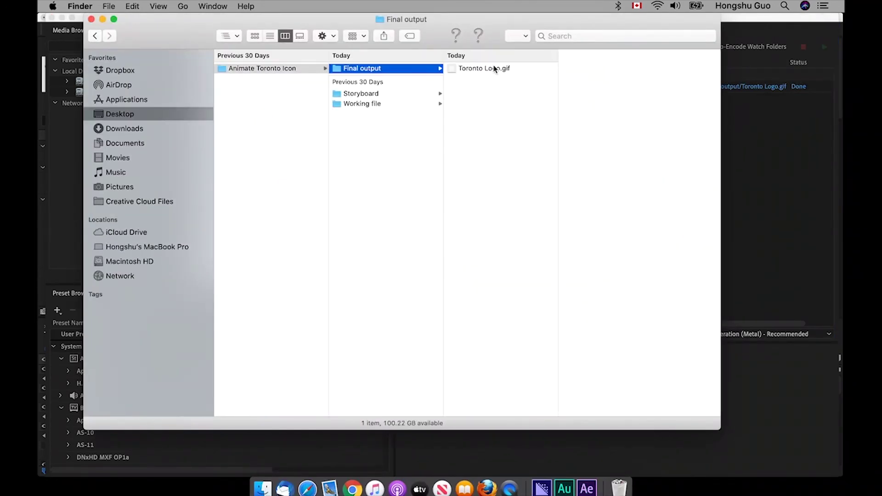
pyautogui.click(495, 68)
pyautogui.press('space')
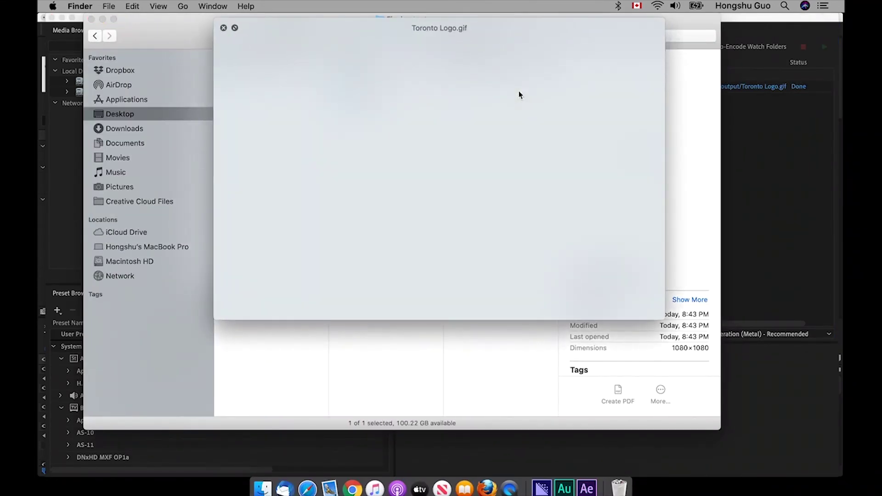